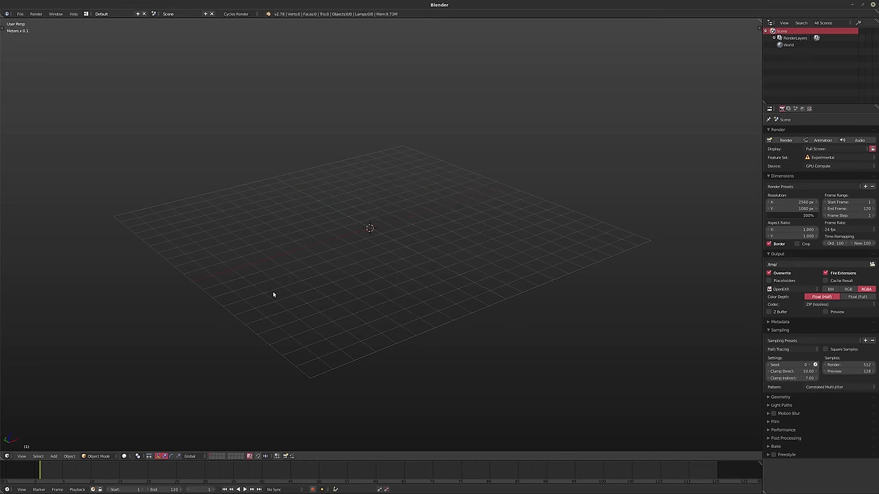
- Place the 3D cursor, add a cube mesh there, and enter Edit Mode with it all selected
{"action": "left_click", "coordinate": [411, 246]}
{"action": "middle_click_drag", "start_coordinate": [415, 270], "coordinate": [376, 283]}
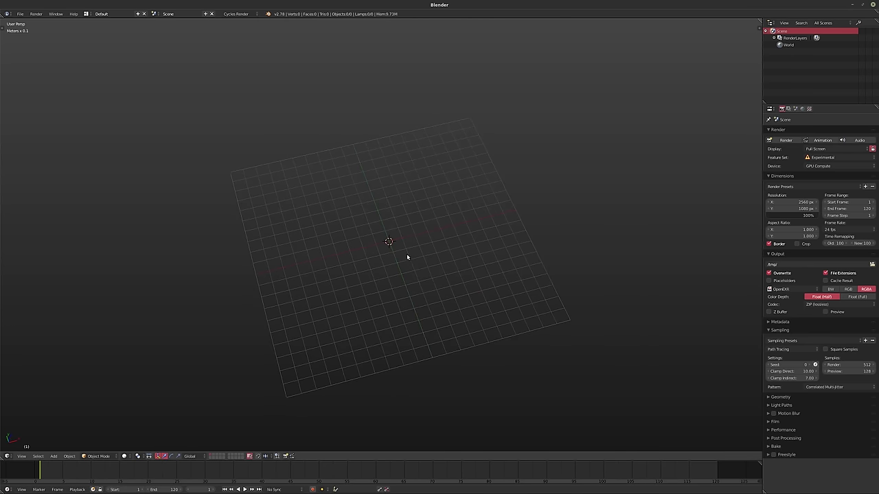
{"action": "key", "text": "shift+a"}
{"action": "left_click", "coordinate": [442, 262]}
{"action": "middle_click_drag", "start_coordinate": [443, 266], "coordinate": [417, 256]}
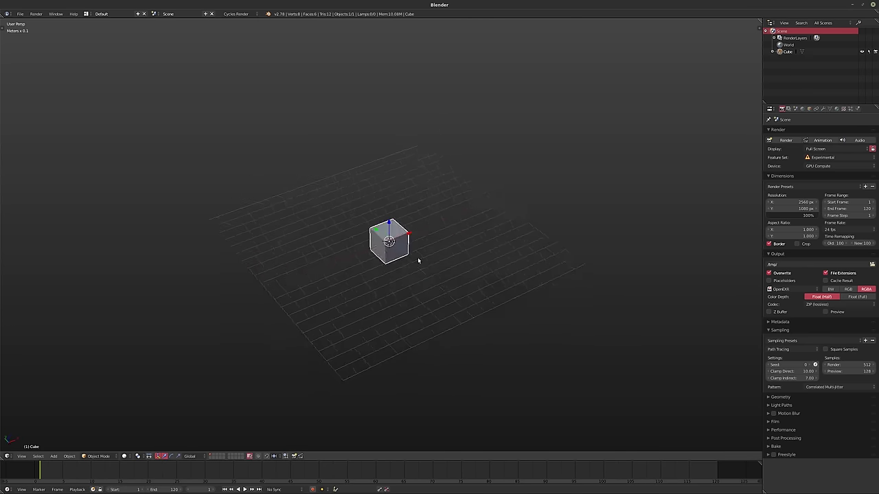
{"action": "scroll", "coordinate": [417, 256], "scroll_direction": "up", "scroll_amount": 2}
{"action": "key", "text": "Tab"}
- Raise the cube's geometry 1 m along the Z axis
{"action": "key", "text": "g"}
{"action": "key", "text": "z"}
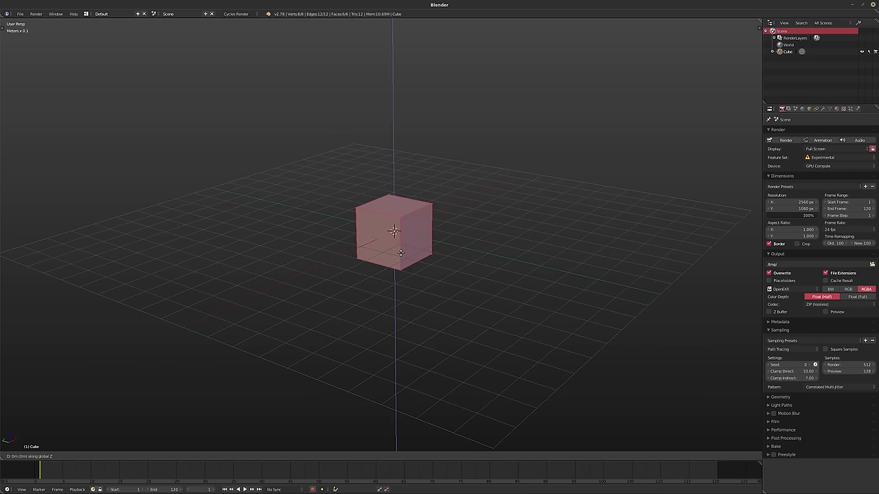
{"action": "type", "text": "1"}
{"action": "key", "text": "Return"}
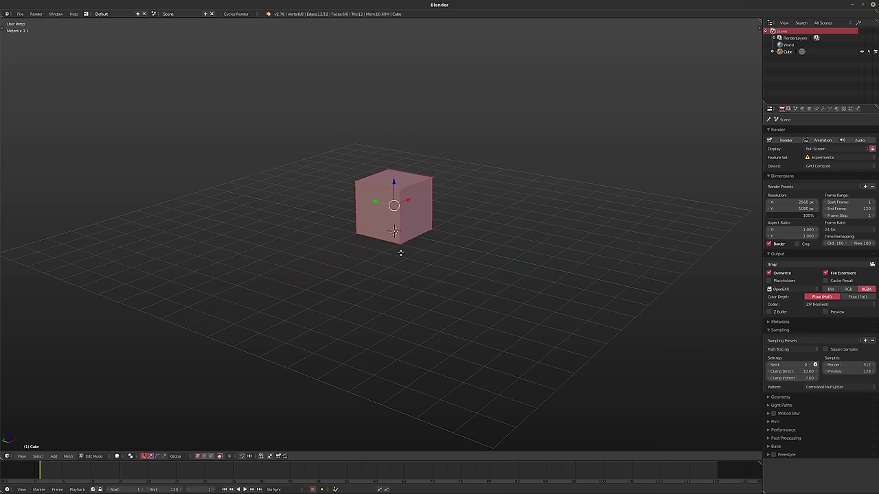
{"action": "middle_click_drag", "start_coordinate": [392, 231], "coordinate": [407, 211]}
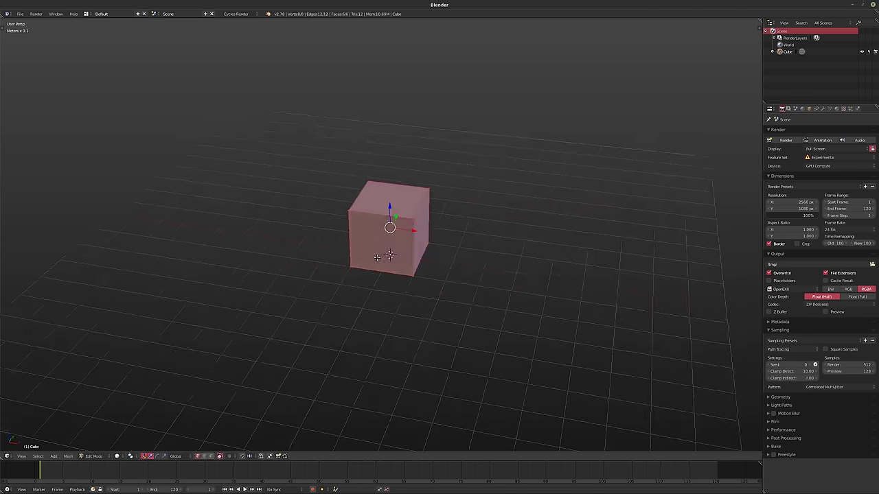
- In face select mode, drag the cube's right face along X to stretch it into a long box
{"action": "right_click", "coordinate": [410, 217]}
{"action": "key", "text": "ctrl+Tab"}
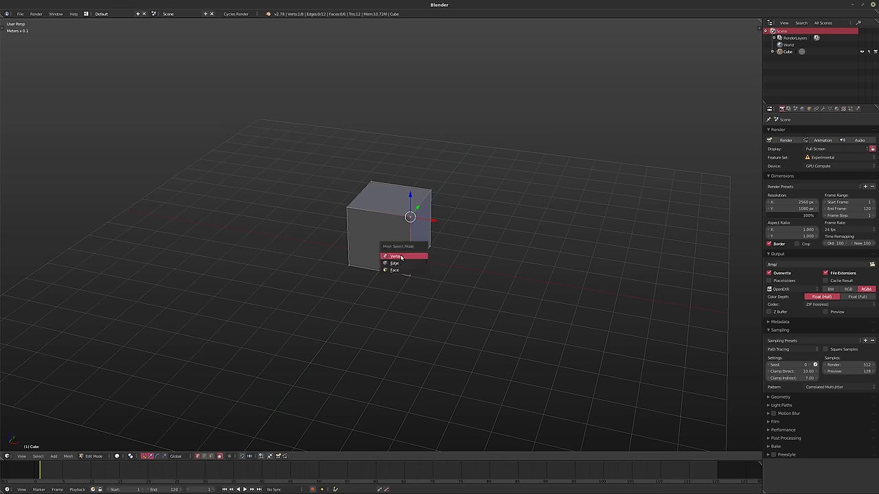
{"action": "left_click", "coordinate": [398, 269]}
{"action": "right_click", "coordinate": [417, 240]}
{"action": "middle_click_drag", "start_coordinate": [418, 240], "coordinate": [469, 252]}
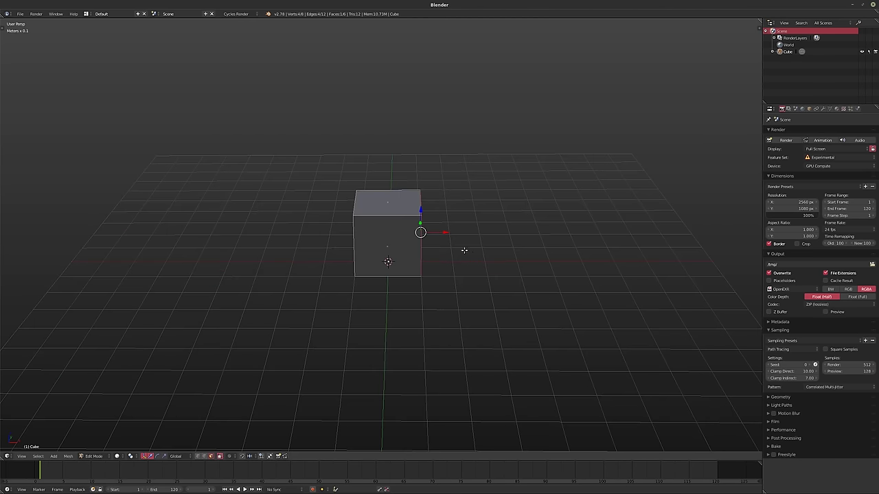
{"action": "key", "text": "g"}
{"action": "key", "text": "x"}
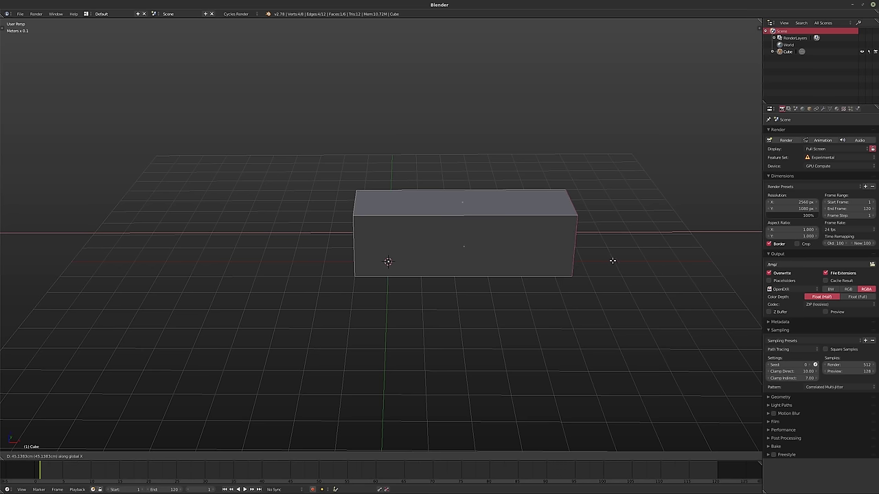
{"action": "left_click", "coordinate": [622, 262]}
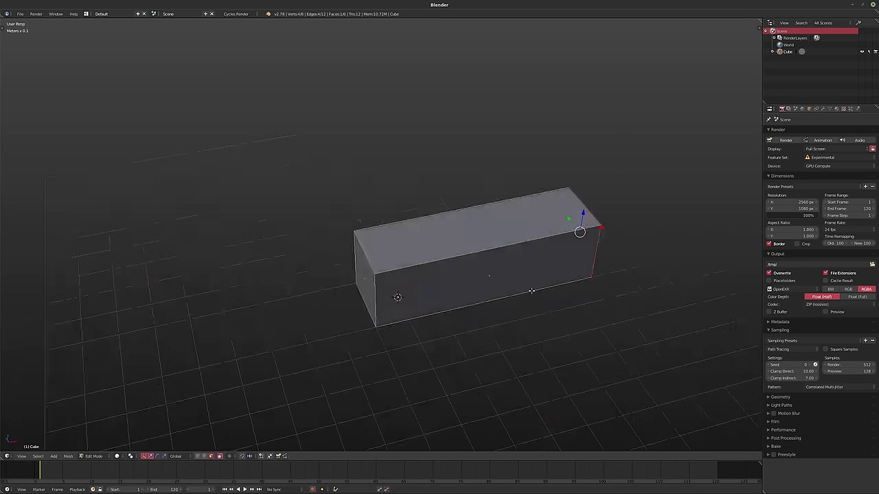
- Add an edge loop across the long box with a loop cut
{"action": "middle_click_drag", "start_coordinate": [622, 261], "coordinate": [505, 280]}
{"action": "key", "text": "ctrl+r"}
{"action": "left_click", "coordinate": [502, 275]}
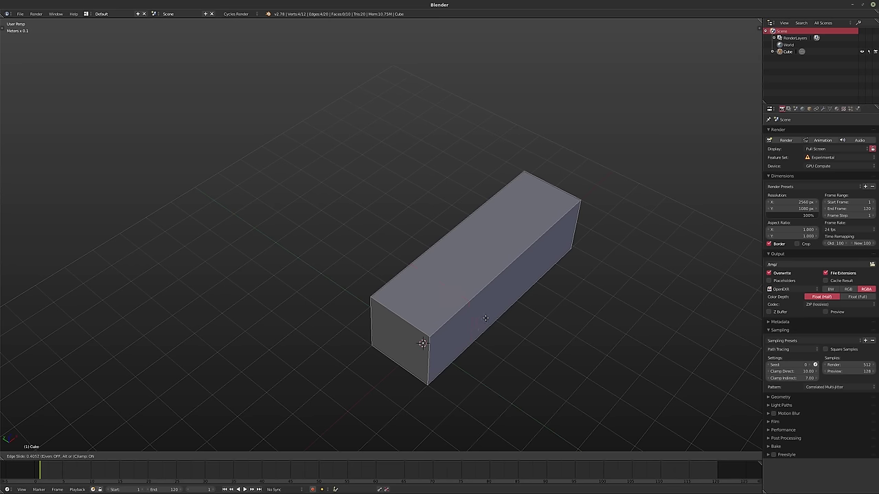
{"action": "left_click", "coordinate": [485, 318]}
- Extrude the end section's side face along Y to form the L-shape's arm
{"action": "mouse_move", "coordinate": [494, 320]}
{"action": "middle_mouse_down"}
{"action": "mouse_move", "coordinate": [496, 308]}
{"action": "mouse_move", "coordinate": [568, 334]}
{"action": "mouse_move", "coordinate": [555, 292]}
{"action": "mouse_move", "coordinate": [530, 269]}
{"action": "middle_mouse_up"}
{"action": "key", "text": "ctrl+Tab"}
{"action": "left_click", "coordinate": [527, 288]}
{"action": "right_click", "coordinate": [542, 275]}
{"action": "key", "text": "g"}
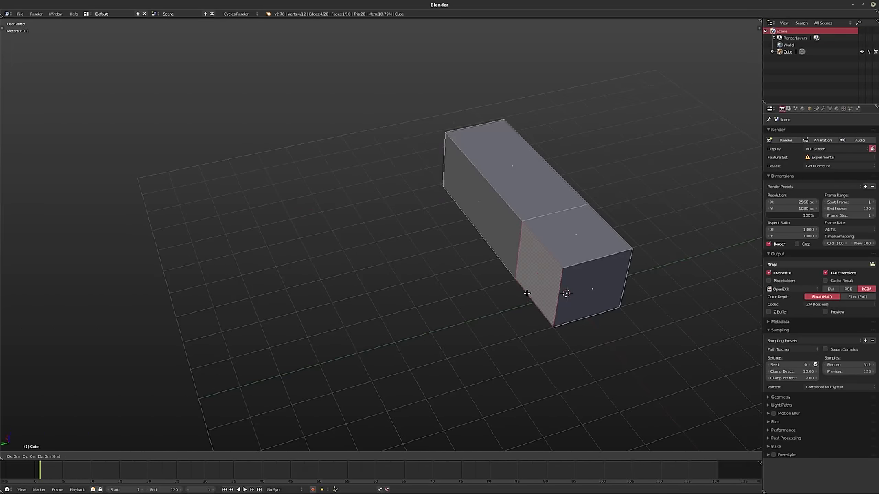
{"action": "key", "text": "Escape"}
{"action": "key", "text": "e"}
{"action": "key", "text": "y"}
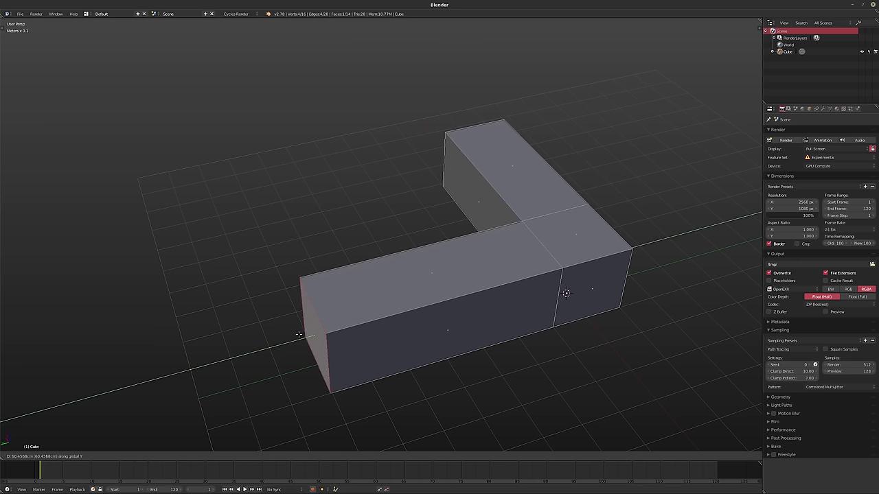
{"action": "left_click", "coordinate": [299, 335]}
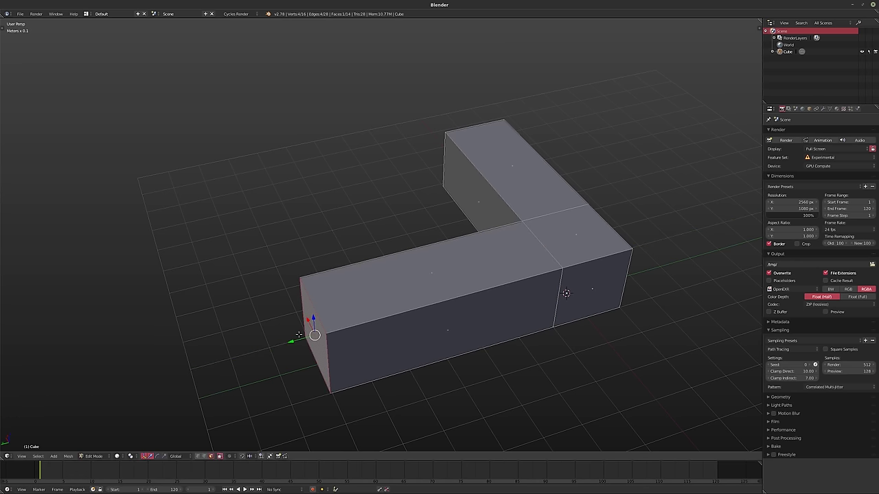
- Inspect the finished L-shaped block from other sides and return to Object Mode
{"action": "mouse_move", "coordinate": [302, 330]}
{"action": "middle_mouse_down"}
{"action": "mouse_move", "coordinate": [404, 213]}
{"action": "mouse_move", "coordinate": [416, 229]}
{"action": "mouse_move", "coordinate": [491, 236]}
{"action": "mouse_move", "coordinate": [484, 224]}
{"action": "mouse_move", "coordinate": [464, 230]}
{"action": "middle_mouse_up"}
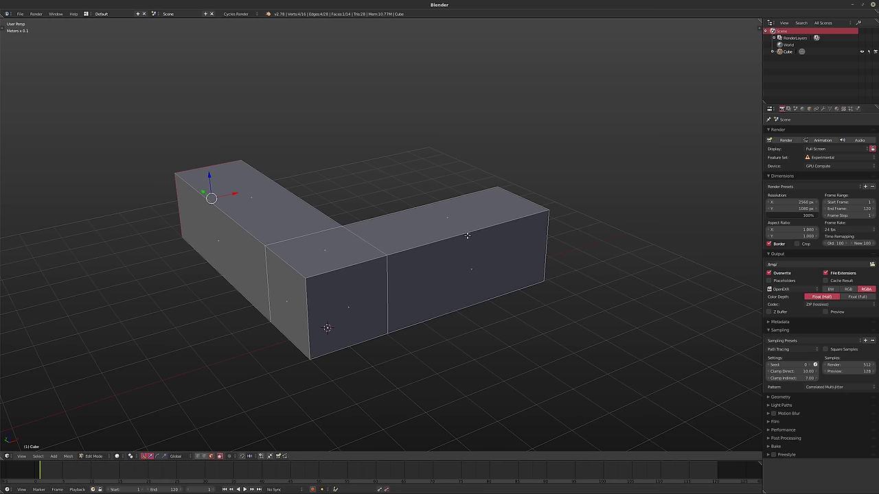
{"action": "mouse_move", "coordinate": [489, 245]}
{"action": "middle_mouse_down"}
{"action": "mouse_move", "coordinate": [509, 252]}
{"action": "mouse_move", "coordinate": [440, 260]}
{"action": "mouse_move", "coordinate": [450, 265]}
{"action": "middle_mouse_up"}
{"action": "key", "text": "Tab"}
{"action": "key", "text": "Tab"}
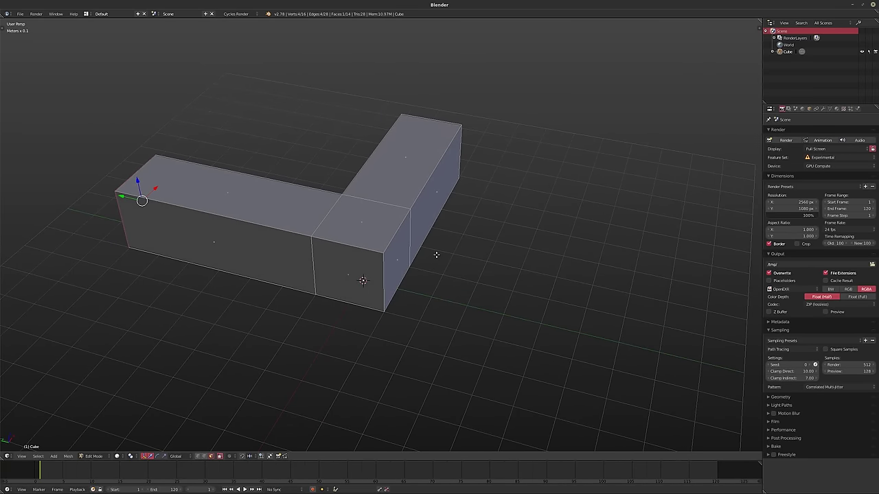
- Duplicate the whole L-shaped mesh, place the copy to the right, and rotate it 90° about X
{"action": "key", "text": "a"}
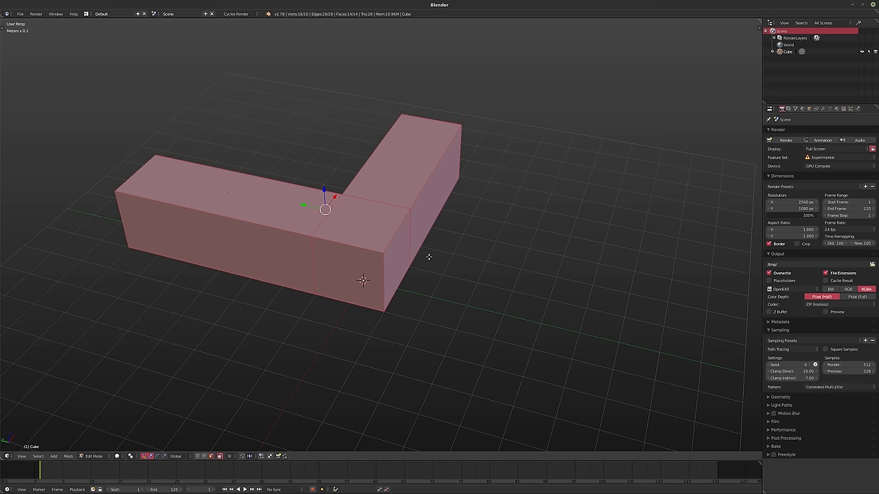
{"action": "key", "text": "shift+d"}
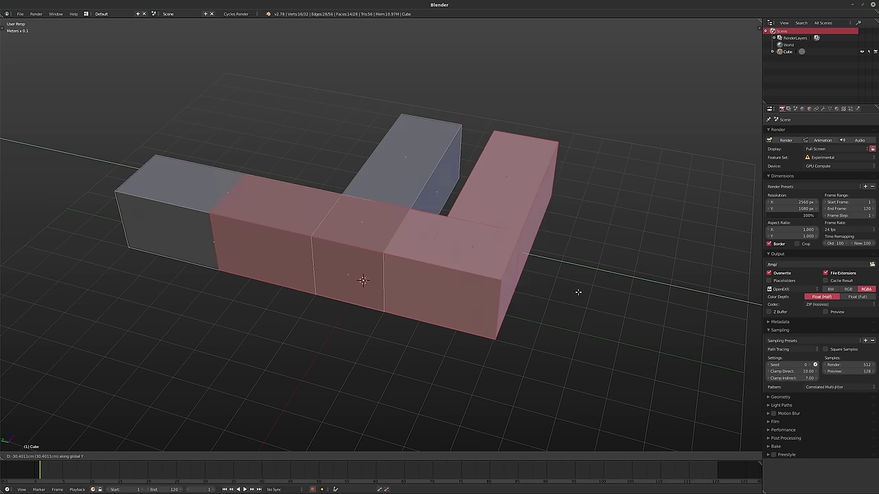
{"action": "left_click", "coordinate": [719, 325]}
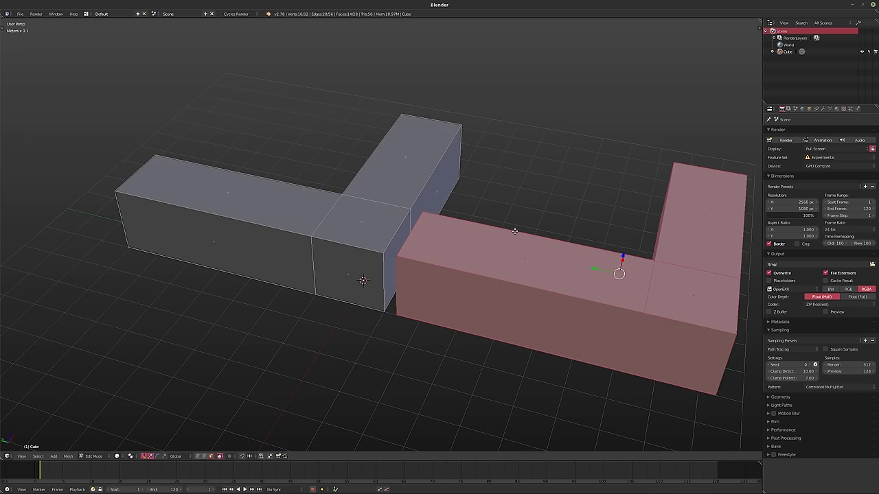
{"action": "middle_click_drag", "start_coordinate": [515, 232], "coordinate": [384, 207], "text": "shift"}
{"action": "type", "text": "rx"}
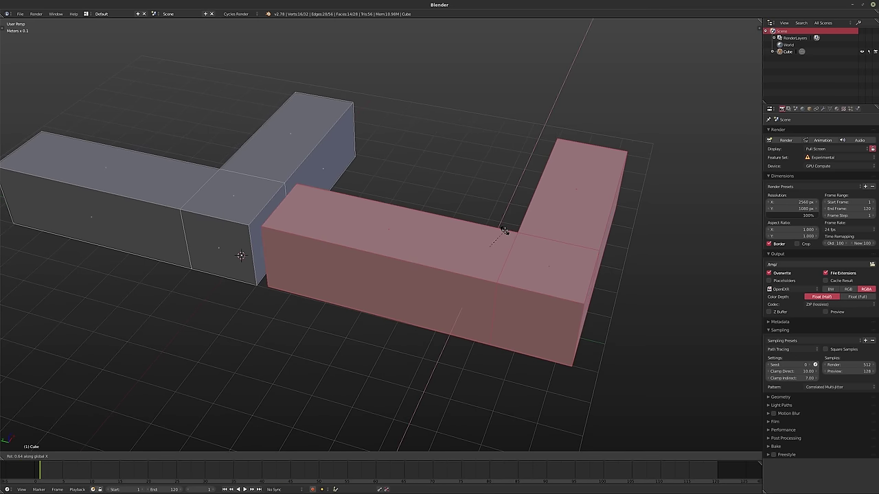
{"action": "type", "text": "90"}
{"action": "key", "text": "Return"}
- Turn the copy 90° about Y, move it nearer the centre, and flip it 180° with ry180xz
{"action": "type", "text": "ry"}
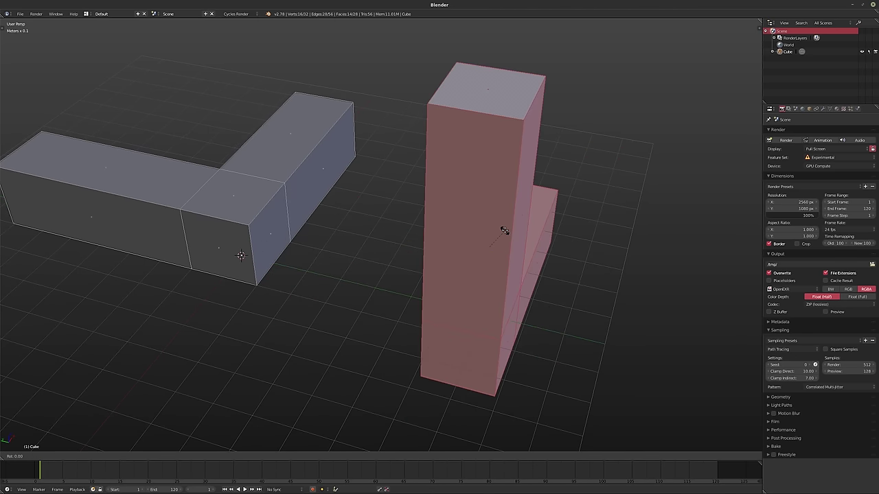
{"action": "type", "text": "90"}
{"action": "key", "text": "Return"}
{"action": "middle_click_drag", "start_coordinate": [495, 223], "coordinate": [532, 163]}
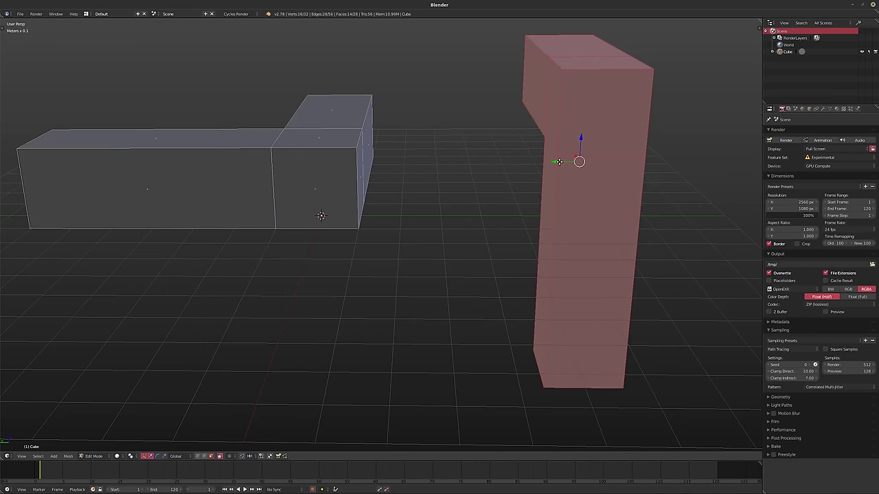
{"action": "key", "text": "g"}
{"action": "left_click", "coordinate": [390, 165]}
{"action": "mouse_move", "coordinate": [412, 172]}
{"action": "middle_mouse_down"}
{"action": "mouse_move", "coordinate": [389, 165]}
{"action": "mouse_move", "coordinate": [407, 161]}
{"action": "mouse_move", "coordinate": [407, 204]}
{"action": "mouse_move", "coordinate": [463, 197]}
{"action": "mouse_move", "coordinate": [489, 221]}
{"action": "mouse_move", "coordinate": [459, 215]}
{"action": "mouse_move", "coordinate": [467, 226]}
{"action": "mouse_move", "coordinate": [441, 228]}
{"action": "middle_mouse_up"}
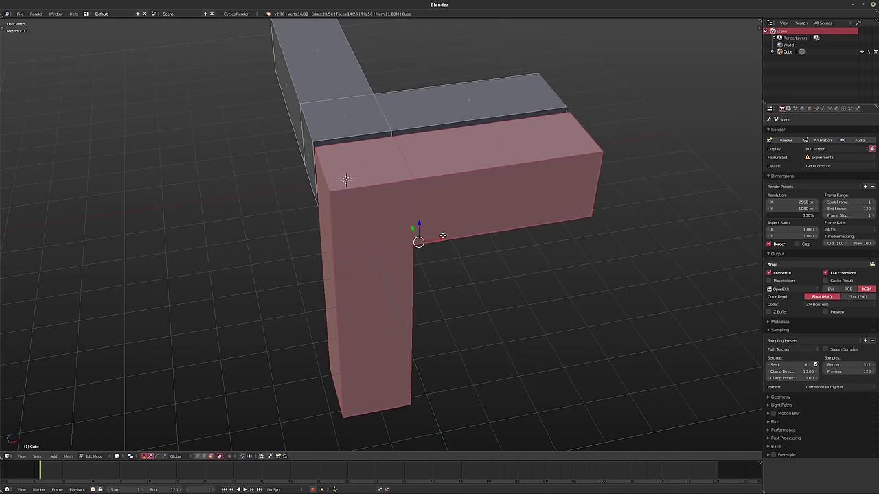
{"action": "type", "text": "ry180"}
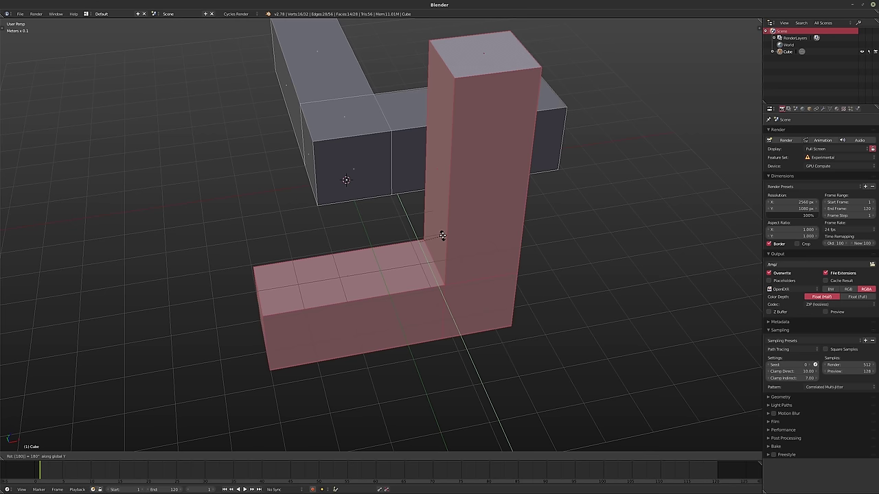
{"action": "type", "text": "x"}
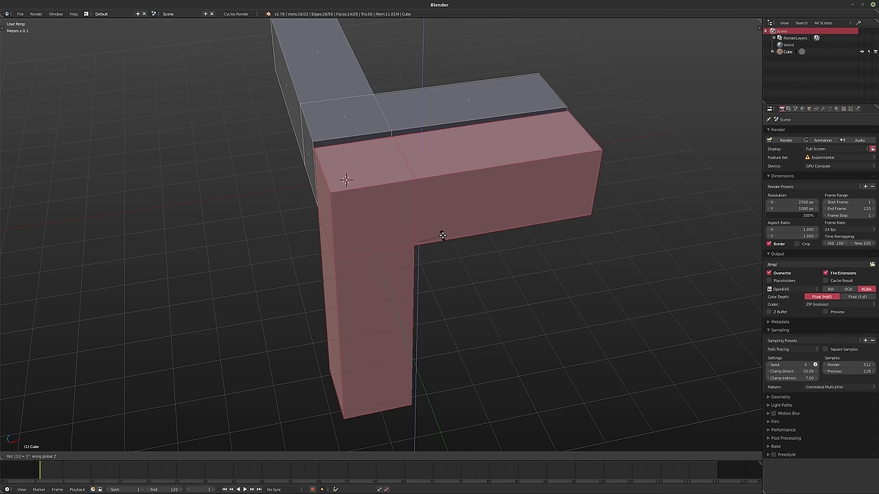
{"action": "type", "text": "z"}
{"action": "key", "text": "Return"}
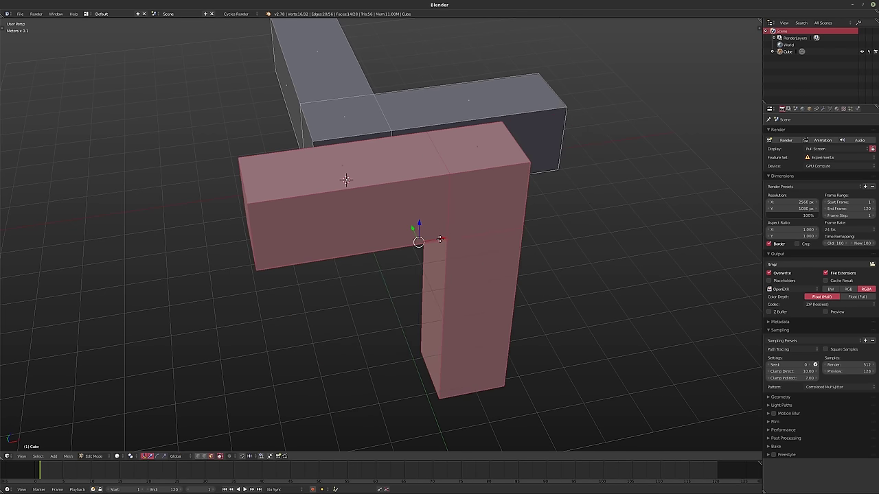
{"action": "mouse_move", "coordinate": [440, 239]}
{"action": "middle_mouse_down"}
{"action": "mouse_move", "coordinate": [397, 237]}
{"action": "mouse_move", "coordinate": [401, 245]}
{"action": "middle_mouse_up"}
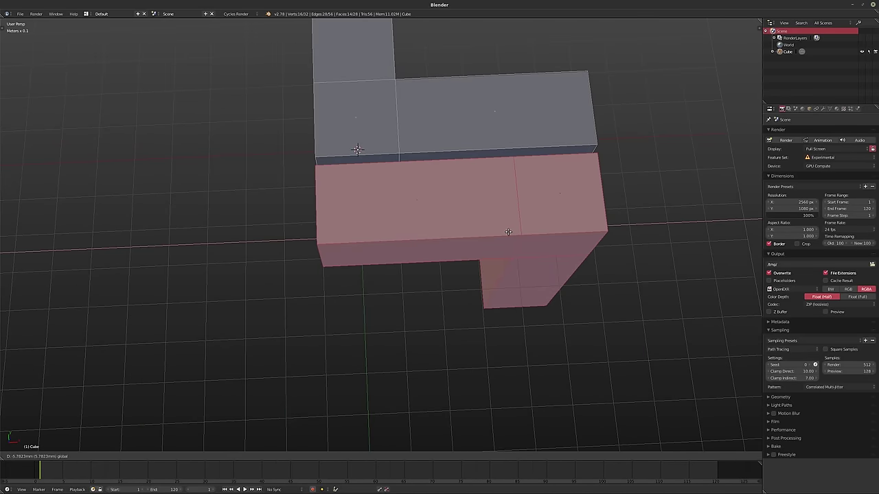
{"action": "mouse_move", "coordinate": [510, 228]}
{"action": "middle_mouse_down"}
{"action": "mouse_move", "coordinate": [464, 216]}
{"action": "mouse_move", "coordinate": [536, 257]}
{"action": "mouse_move", "coordinate": [458, 242]}
{"action": "mouse_move", "coordinate": [501, 203]}
{"action": "mouse_move", "coordinate": [512, 237]}
{"action": "mouse_move", "coordinate": [441, 227]}
{"action": "middle_mouse_up"}
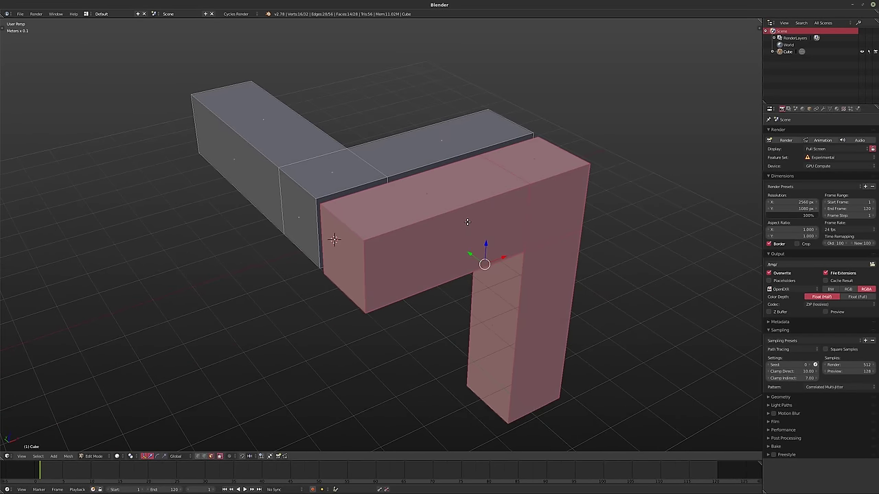
- Slide the copied L shape left along X and leave Edit Mode
{"action": "key", "text": "g"}
{"action": "key", "text": "x"}
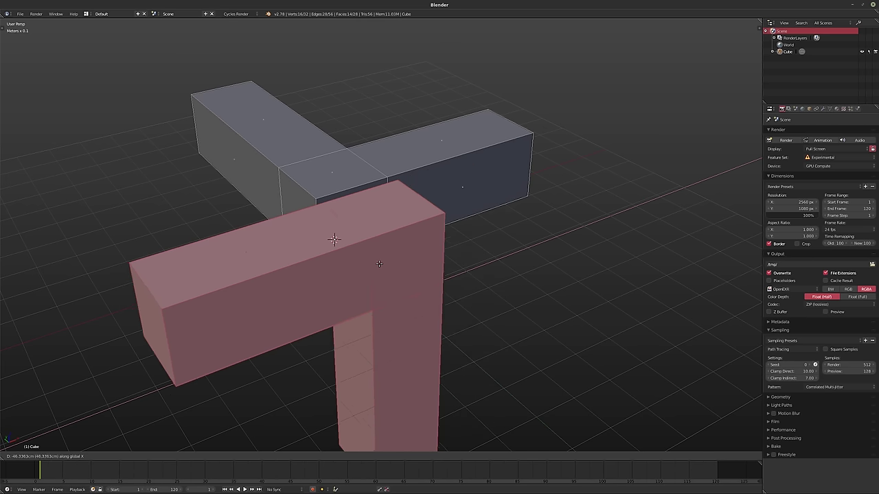
{"action": "left_click", "coordinate": [464, 219]}
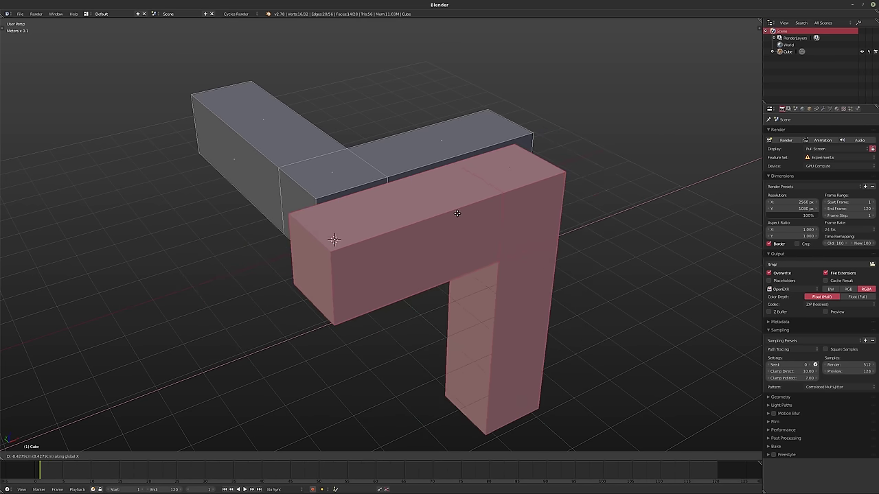
{"action": "middle_click_drag", "start_coordinate": [362, 237], "coordinate": [435, 264]}
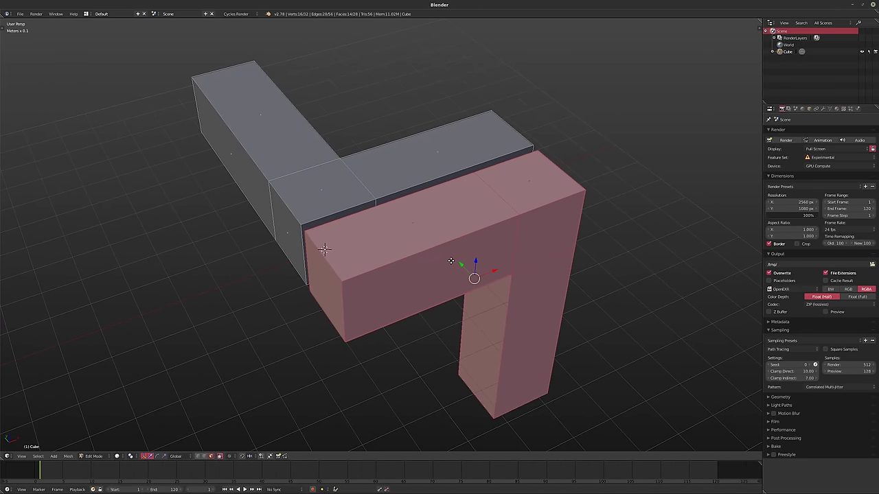
{"action": "key", "text": "Tab"}
{"action": "middle_click_drag", "start_coordinate": [452, 263], "coordinate": [391, 239]}
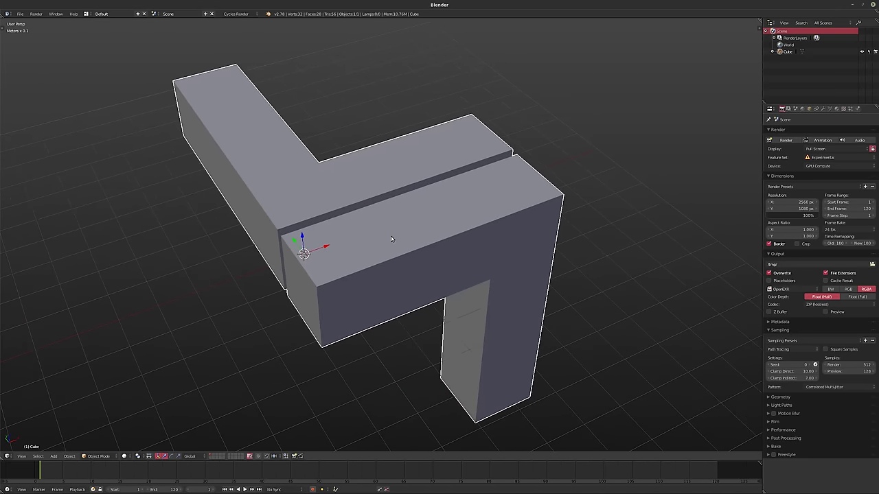
- Add a new particle system to the L-shaped mesh with Grid distribution and Emitter rendering unchecked
{"action": "left_click", "coordinate": [823, 109]}
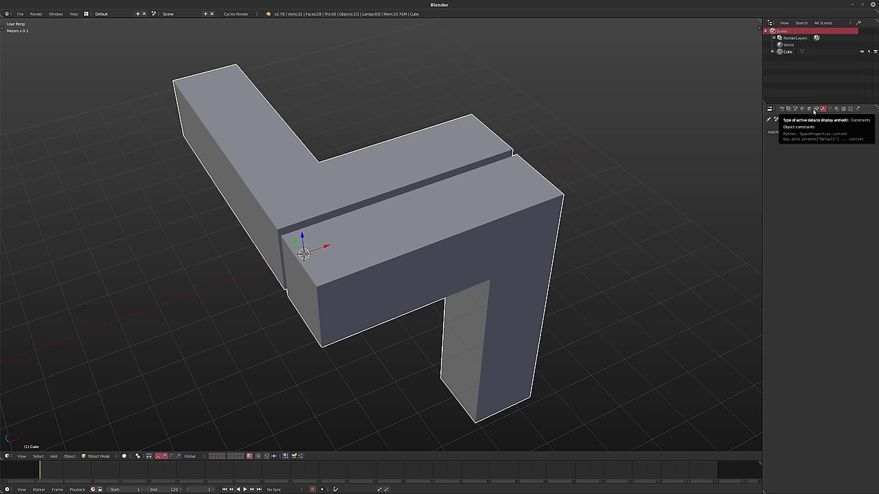
{"action": "left_click", "coordinate": [790, 132]}
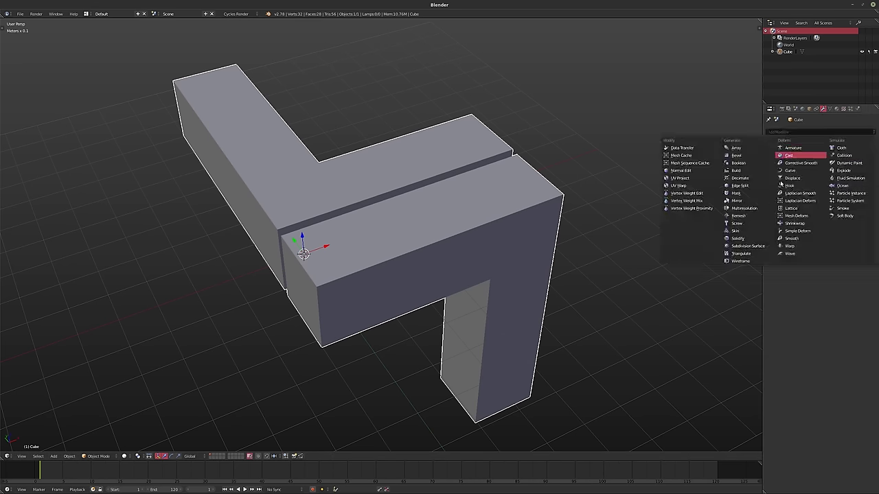
{"action": "left_click", "coordinate": [852, 109]}
{"action": "left_click", "coordinate": [805, 154]}
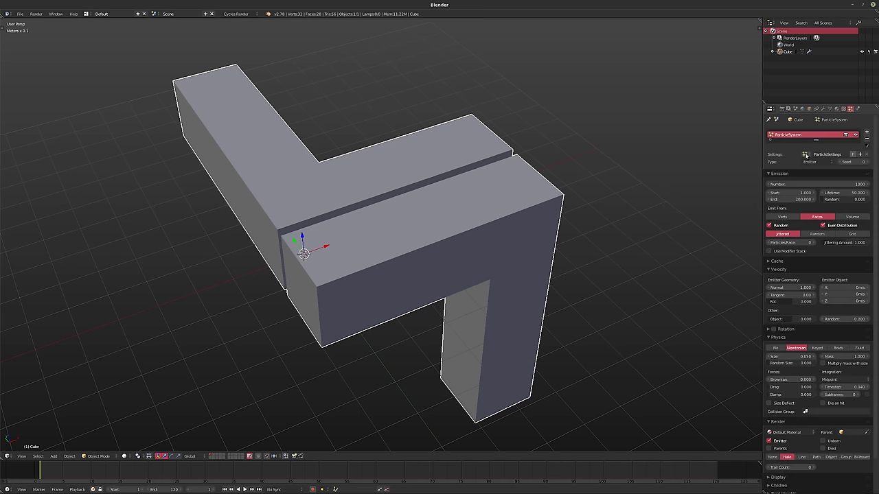
{"action": "left_click", "coordinate": [851, 234]}
{"action": "scroll", "coordinate": [778, 429], "scroll_direction": "down", "scroll_amount": 1}
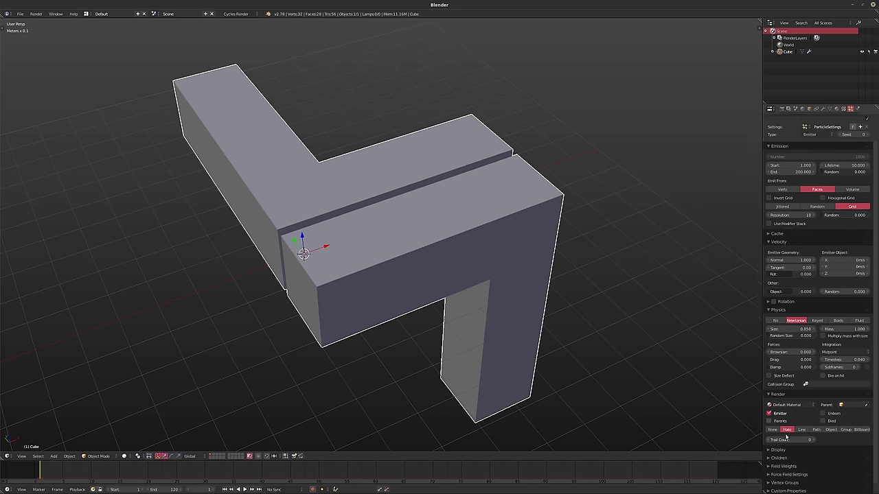
{"action": "scroll", "coordinate": [778, 429], "scroll_direction": "down", "scroll_amount": 1}
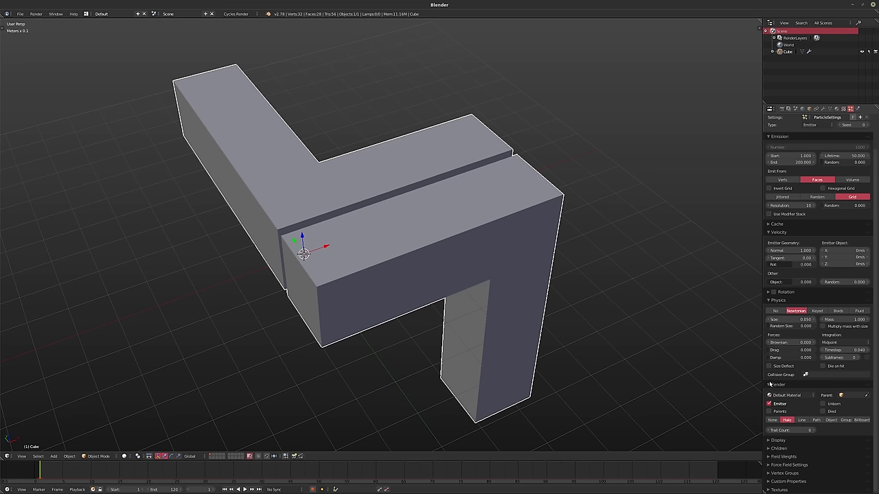
{"action": "left_click", "coordinate": [780, 404]}
{"action": "middle_click_drag", "start_coordinate": [701, 341], "coordinate": [685, 346], "text": "shift"}
{"action": "left_click", "coordinate": [809, 108]}
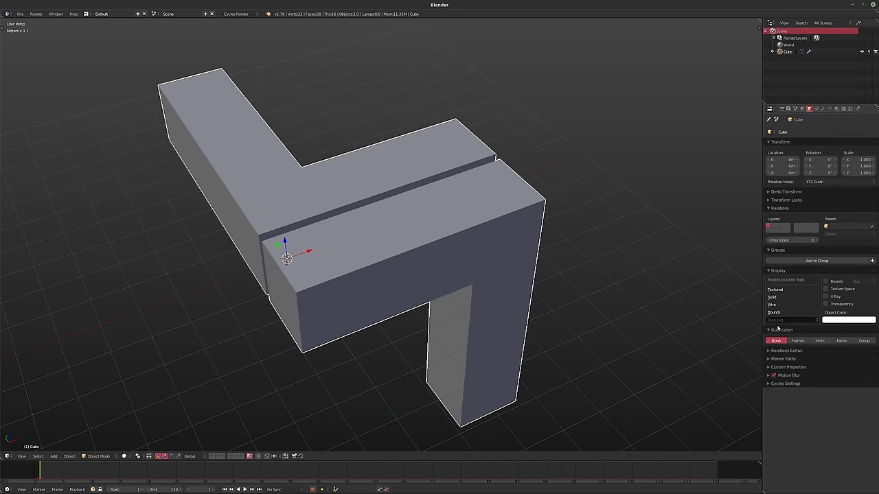
- Set the object's maximum draw type to Wire
{"action": "left_click", "coordinate": [783, 320]}
{"action": "left_click", "coordinate": [781, 305]}
{"action": "mouse_move", "coordinate": [632, 314]}
{"action": "middle_mouse_down"}
{"action": "mouse_move", "coordinate": [495, 306]}
{"action": "mouse_move", "coordinate": [398, 320]}
{"action": "mouse_move", "coordinate": [474, 378]}
{"action": "middle_mouse_up"}
- Set the particle End frame to 1, keep Lifetime 50, and raise grid Resolution to 24
{"action": "left_click", "coordinate": [851, 108]}
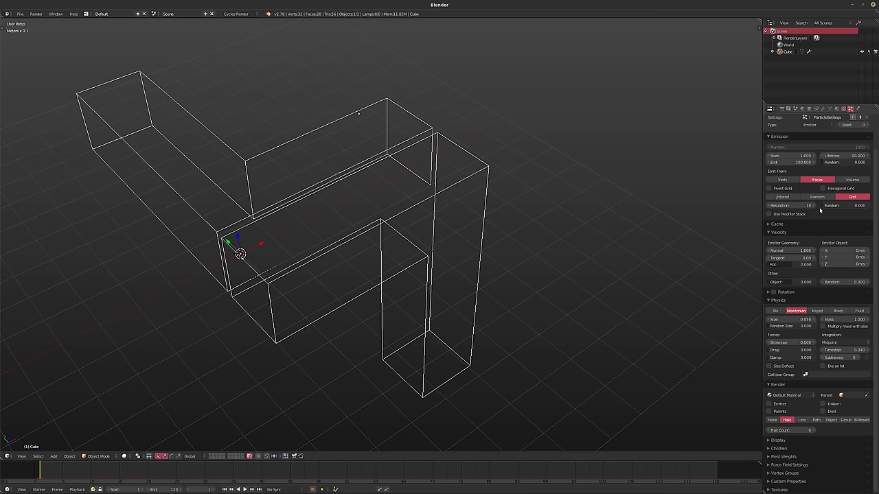
{"action": "left_click", "coordinate": [796, 163]}
{"action": "type", "text": "1.000"}
{"action": "left_click", "coordinate": [833, 157]}
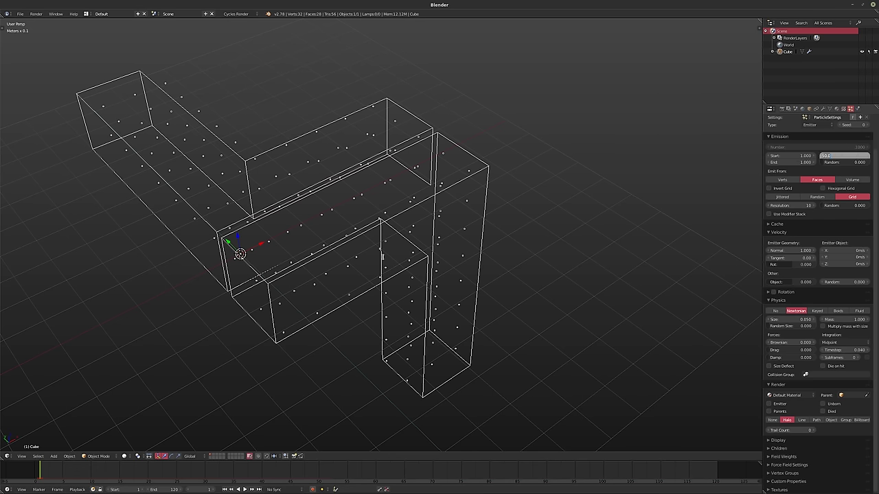
{"action": "key", "text": "Return"}
{"action": "middle_click_drag", "start_coordinate": [522, 289], "coordinate": [591, 274]}
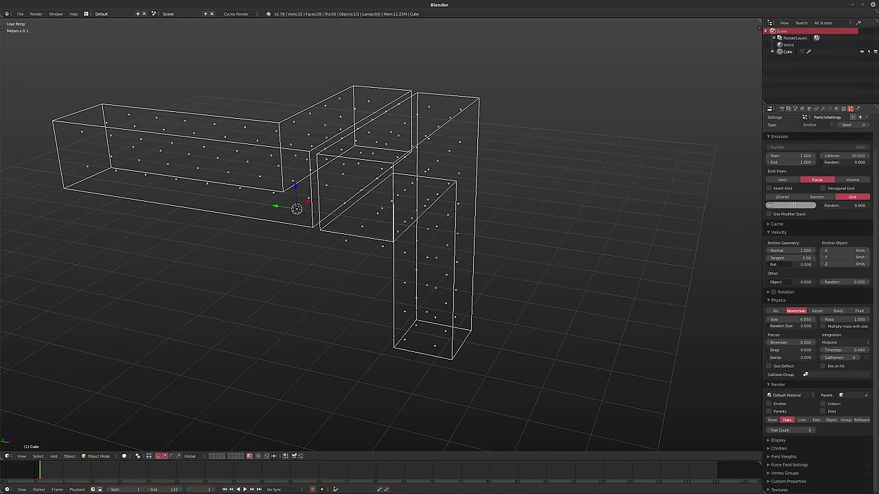
{"action": "left_click_drag", "start_coordinate": [796, 206], "coordinate": [817, 206]}
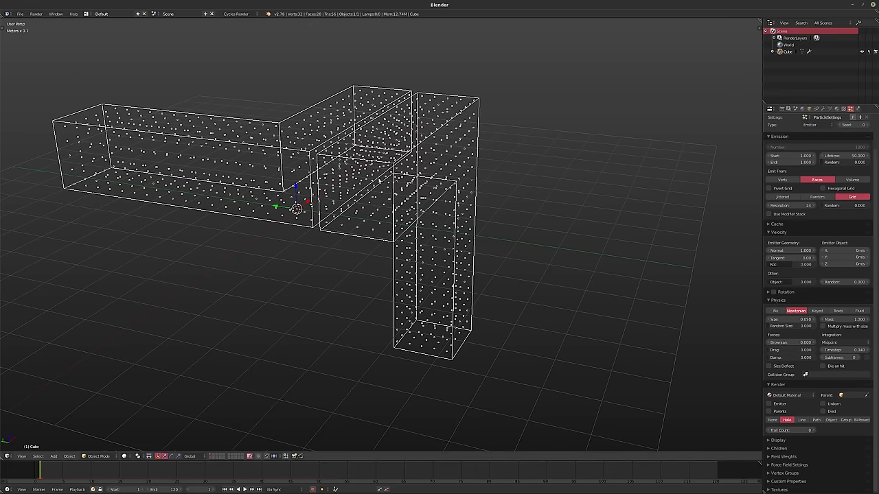
{"action": "middle_click_drag", "start_coordinate": [480, 288], "coordinate": [426, 261]}
{"action": "mouse_move", "coordinate": [339, 180]}
{"action": "middle_mouse_down"}
{"action": "mouse_move", "coordinate": [335, 223]}
{"action": "mouse_move", "coordinate": [356, 196]}
{"action": "mouse_move", "coordinate": [367, 220]}
{"action": "mouse_move", "coordinate": [263, 279]}
{"action": "middle_mouse_up"}
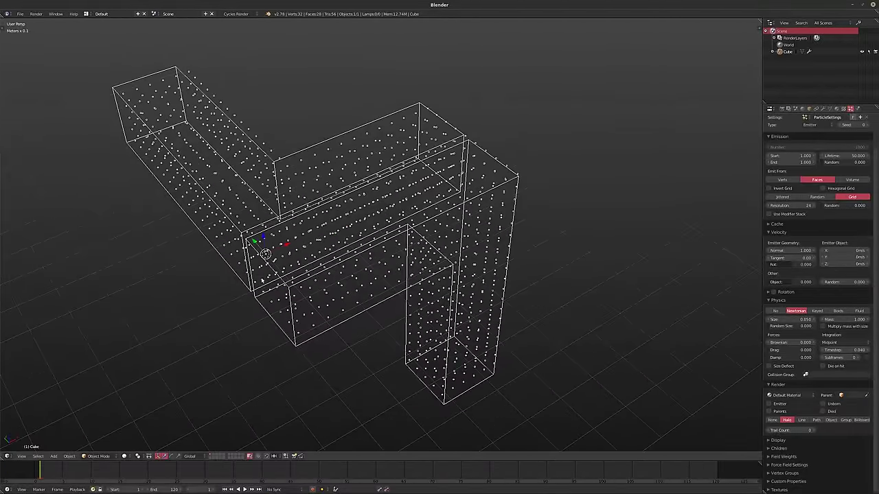
- Add a new cube, rename it PRTBox in the Outliner, and move it to another layer
{"action": "key", "text": "shift+a"}
{"action": "mouse_move", "coordinate": [237, 272]}
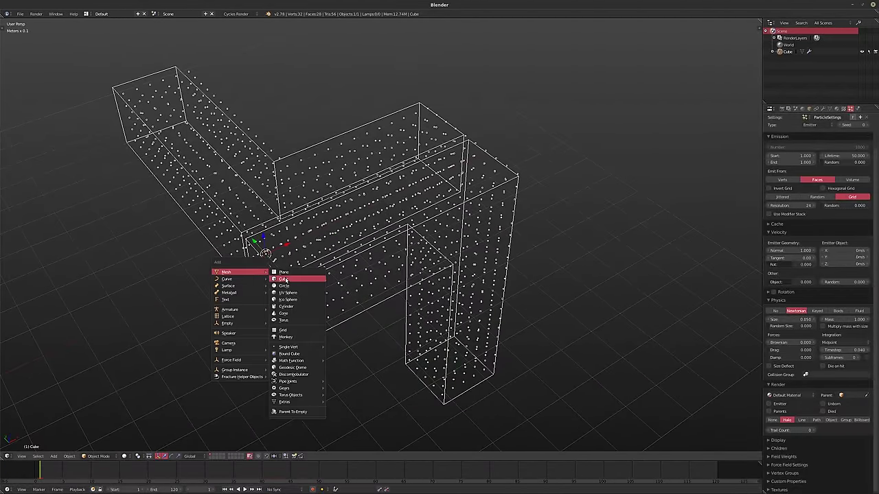
{"action": "left_click", "coordinate": [287, 280]}
{"action": "mouse_move", "coordinate": [347, 294]}
{"action": "middle_mouse_down"}
{"action": "mouse_move", "coordinate": [383, 278]}
{"action": "mouse_move", "coordinate": [391, 298]}
{"action": "mouse_move", "coordinate": [364, 310]}
{"action": "middle_mouse_up"}
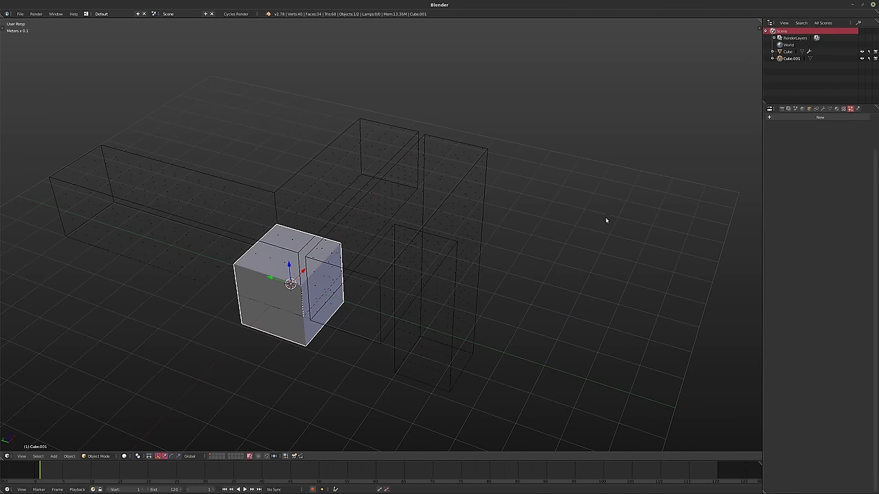
{"action": "double_click", "coordinate": [791, 59]}
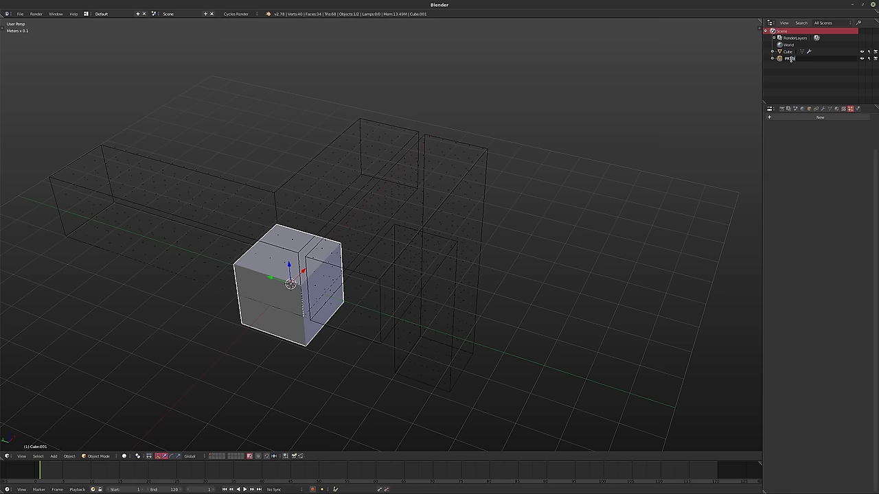
{"action": "type", "text": "PRTBox"}
{"action": "key", "text": "Return"}
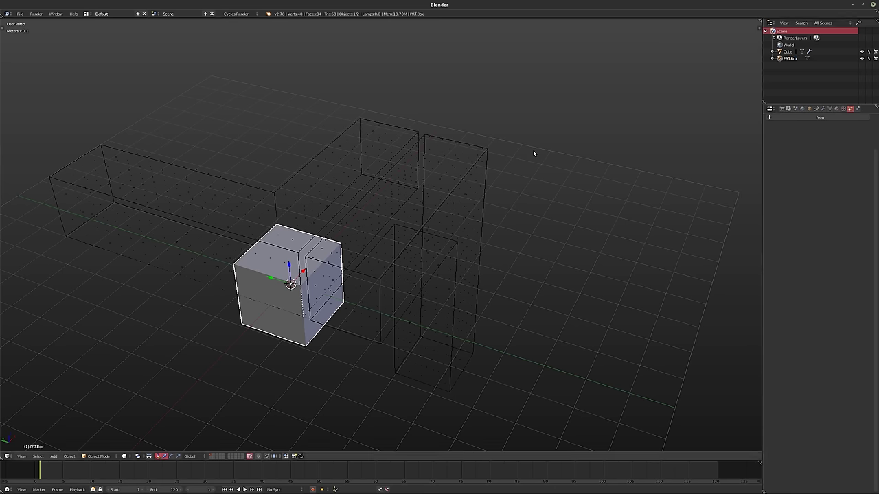
{"action": "key", "text": "m"}
{"action": "left_click", "coordinate": [634, 167]}
- Reselect the L-shaped Cube and render its particles as Object instances of PRTBox
{"action": "right_click", "coordinate": [487, 197]}
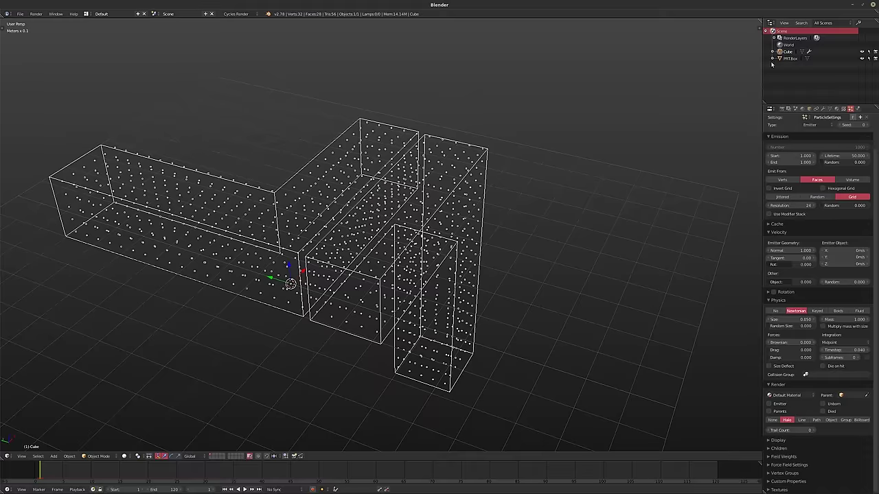
{"action": "middle_click_drag", "start_coordinate": [487, 198], "coordinate": [522, 201], "text": "shift"}
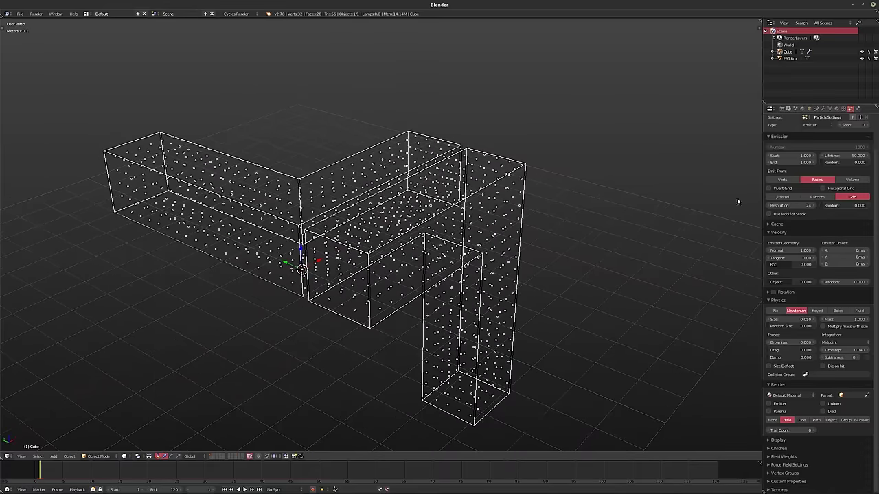
{"action": "left_click", "coordinate": [829, 420]}
{"action": "left_click", "coordinate": [814, 429]}
{"action": "left_click", "coordinate": [808, 364]}
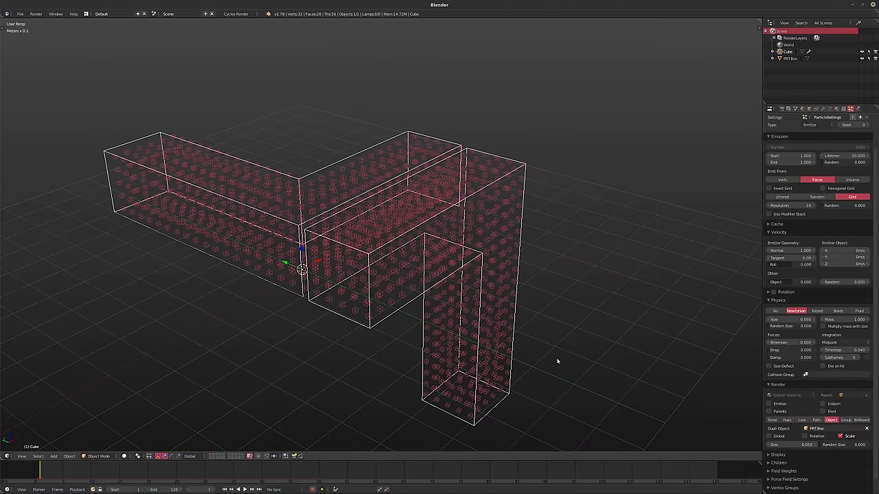
{"action": "middle_click_drag", "start_coordinate": [557, 359], "coordinate": [618, 425]}
- Set the instanced box size to 0.193 and switch to Cycles rendered viewport shading
{"action": "mouse_move", "coordinate": [785, 447]}
{"action": "left_mouse_down"}
{"action": "mouse_move", "coordinate": [807, 445]}
{"action": "mouse_move", "coordinate": [790, 445]}
{"action": "left_mouse_up"}
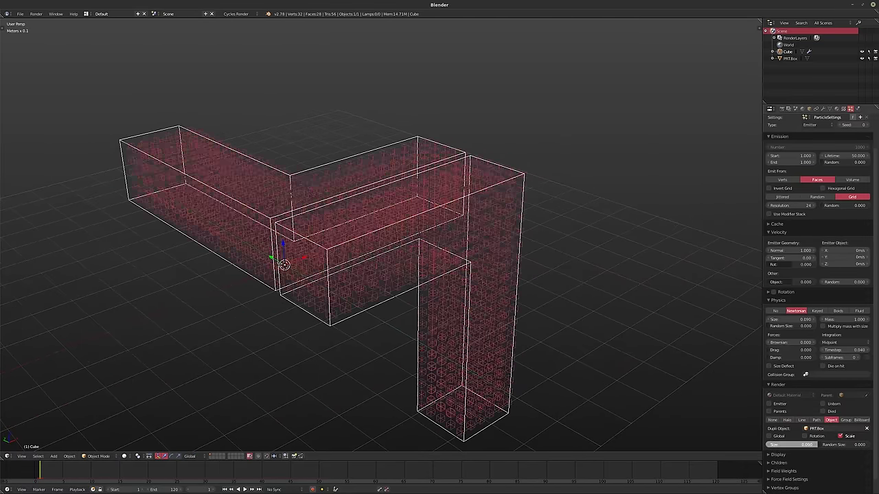
{"action": "mouse_move", "coordinate": [477, 265]}
{"action": "middle_mouse_down"}
{"action": "mouse_move", "coordinate": [477, 289]}
{"action": "mouse_move", "coordinate": [379, 261]}
{"action": "middle_mouse_up"}
{"action": "scroll", "coordinate": [378, 261], "scroll_direction": "up", "scroll_amount": 2}
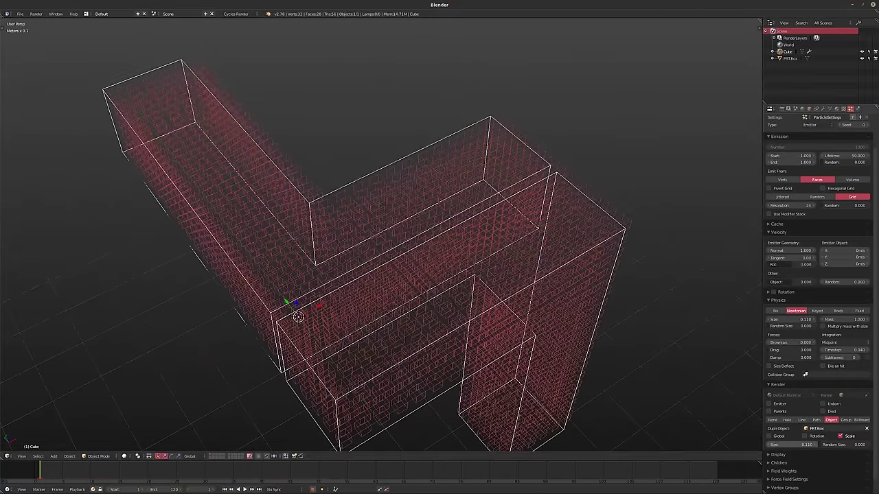
{"action": "left_click_drag", "start_coordinate": [789, 444], "coordinate": [806, 445]}
{"action": "middle_click_drag", "start_coordinate": [446, 337], "coordinate": [451, 318]}
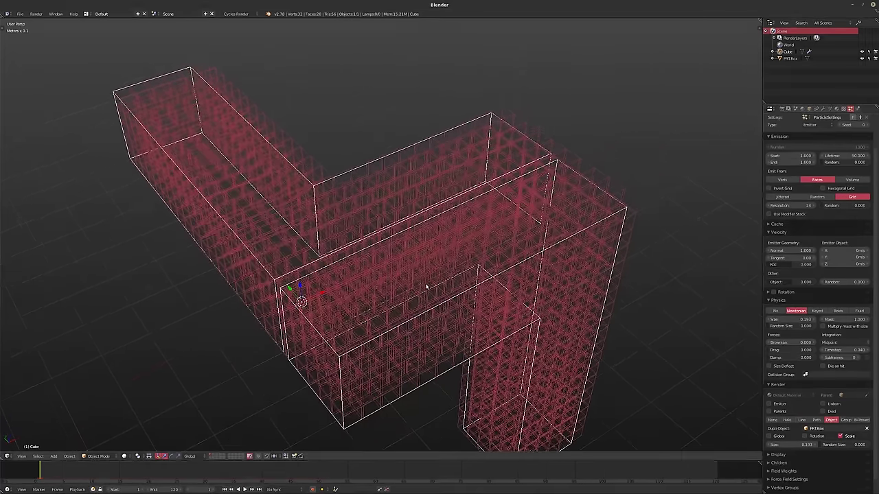
{"action": "key", "text": "shift+z"}
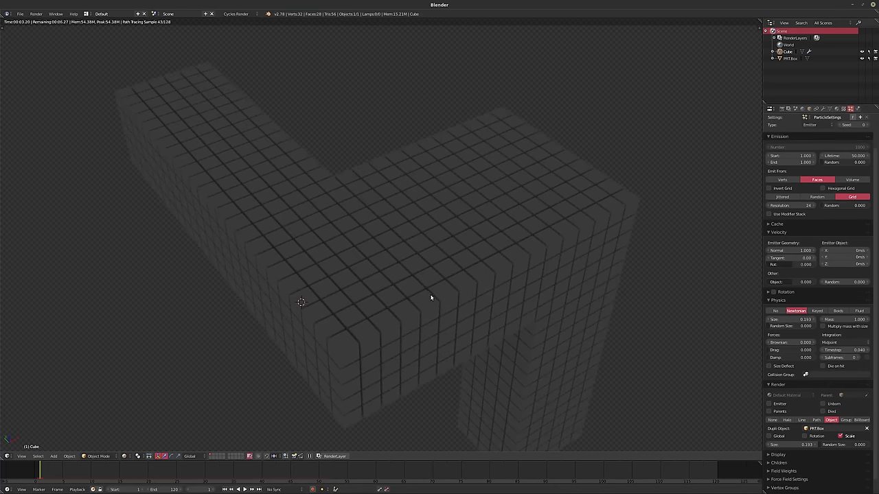
- Switch from the rendered preview back to wireframe and scroll the Particles panel to the top
{"action": "middle_click_drag", "start_coordinate": [420, 281], "coordinate": [439, 297]}
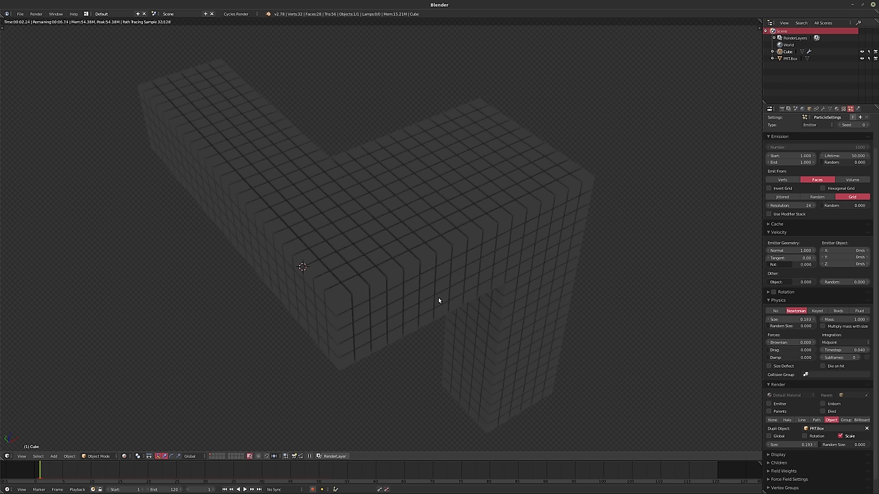
{"action": "key", "text": "z"}
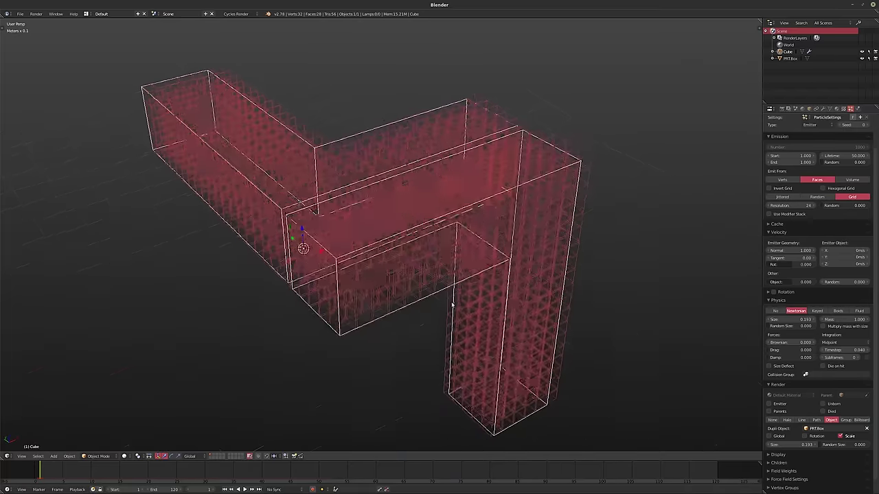
{"action": "middle_click_drag", "start_coordinate": [454, 302], "coordinate": [448, 294]}
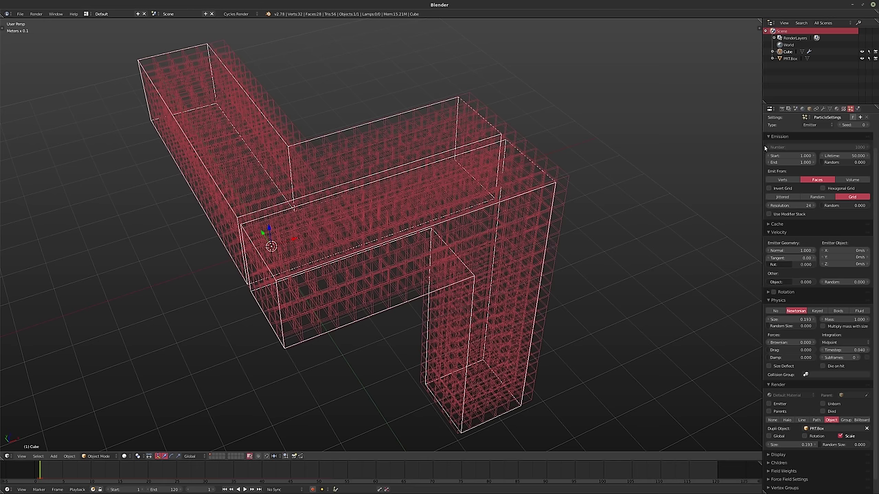
{"action": "scroll", "coordinate": [817, 197], "scroll_direction": "up", "scroll_amount": 2}
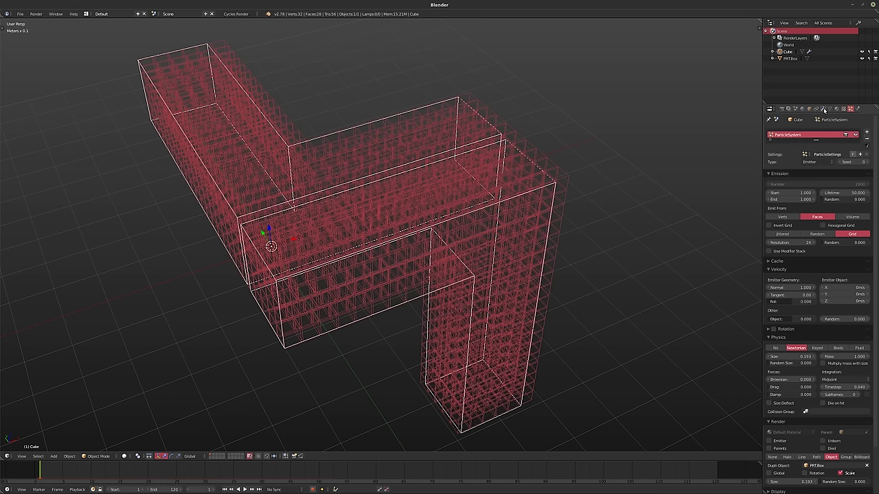
- Convert the particle system into real PRTBox objects, undoing an accidental deletion
{"action": "left_click", "coordinate": [823, 108]}
{"action": "left_click", "coordinate": [817, 155]}
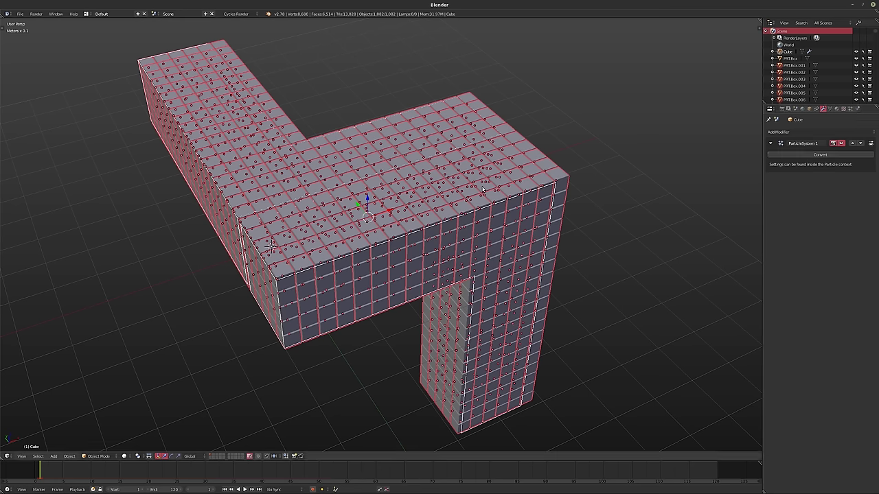
{"action": "key", "text": "x"}
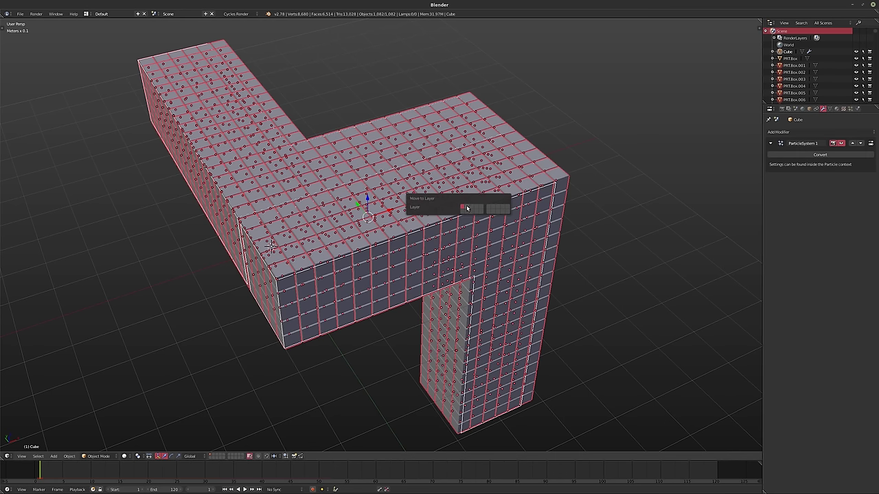
{"action": "left_click", "coordinate": [474, 209]}
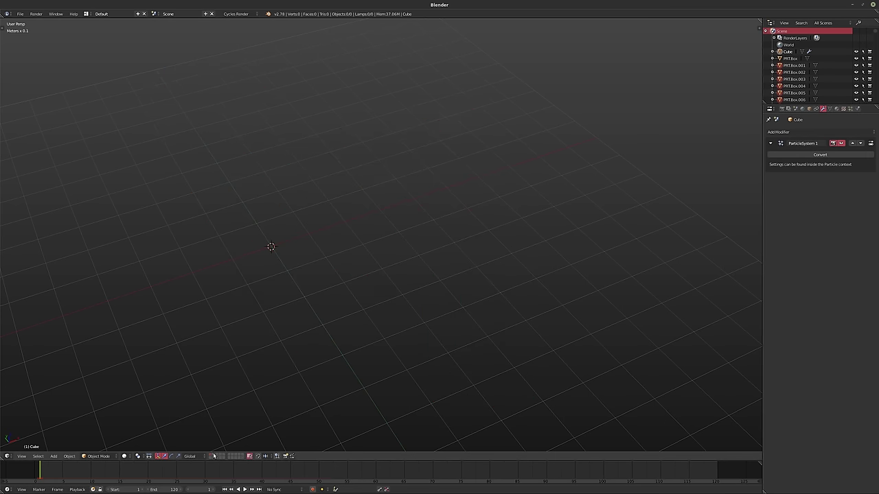
{"action": "key", "text": "ctrl+z"}
{"action": "middle_click_drag", "start_coordinate": [344, 275], "coordinate": [368, 323]}
- Move the particle-emitting Cube to another layer
{"action": "key", "text": "a"}
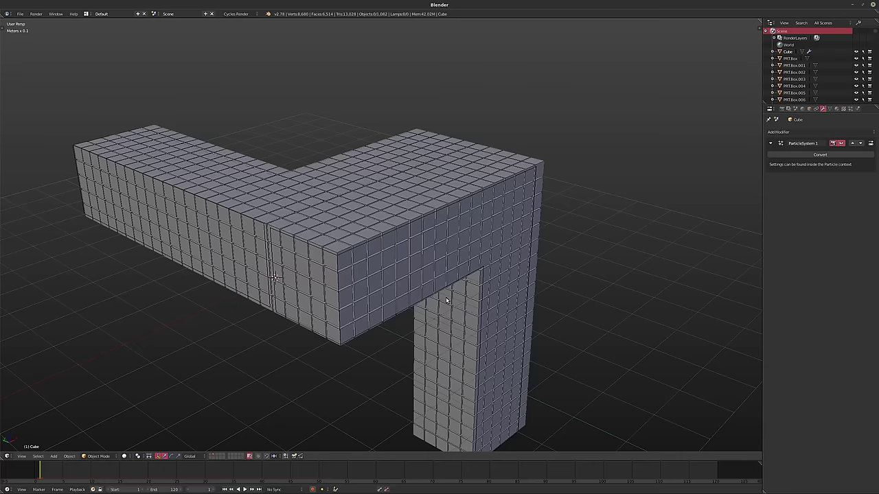
{"action": "middle_click_drag", "start_coordinate": [445, 301], "coordinate": [453, 293]}
{"action": "key", "text": "a"}
{"action": "middle_click_drag", "start_coordinate": [358, 238], "coordinate": [416, 243]}
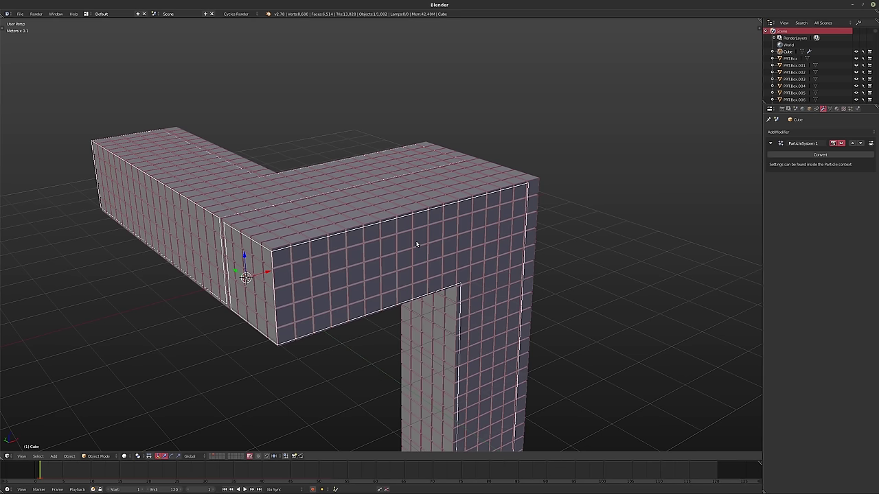
{"action": "key", "text": "m"}
{"action": "left_click", "coordinate": [474, 260]}
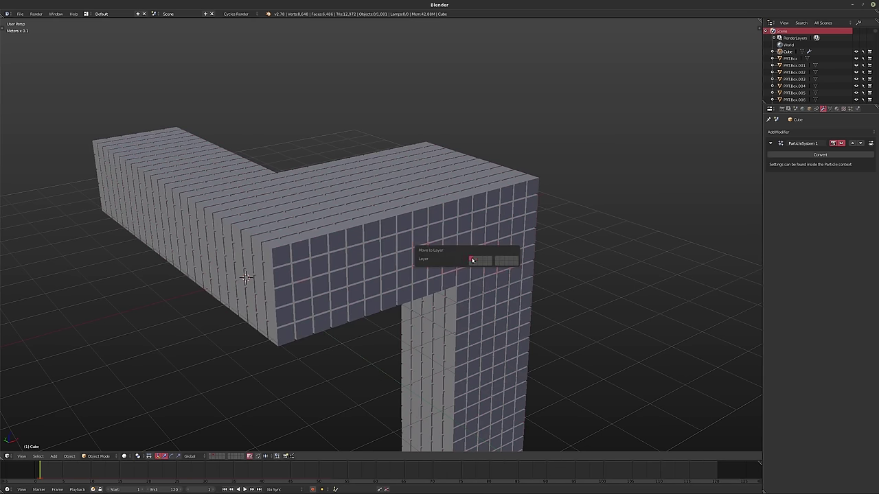
- Select all PRTBox cubes with corner cube PRTBox.001 active and try joining them
{"action": "right_click", "coordinate": [337, 259]}
{"action": "middle_click_drag", "start_coordinate": [333, 257], "coordinate": [382, 272]}
{"action": "key", "text": "a"}
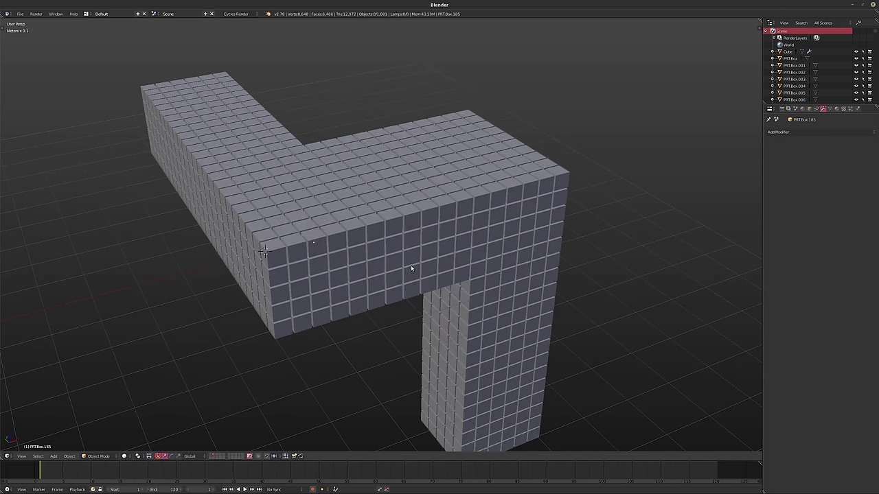
{"action": "key", "text": "a"}
{"action": "mouse_move", "coordinate": [448, 271]}
{"action": "middle_mouse_down"}
{"action": "mouse_move", "coordinate": [393, 277]}
{"action": "mouse_move", "coordinate": [422, 263]}
{"action": "mouse_move", "coordinate": [296, 272]}
{"action": "middle_mouse_up"}
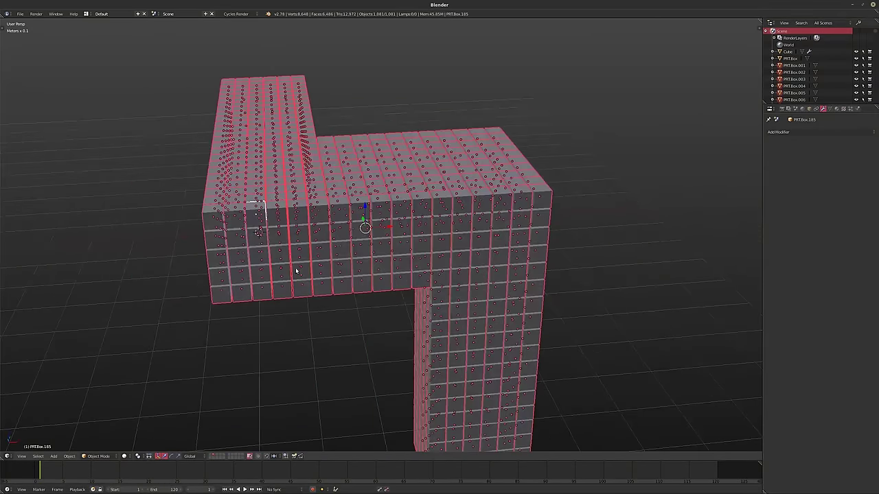
{"action": "right_click", "coordinate": [219, 296], "text": "shift"}
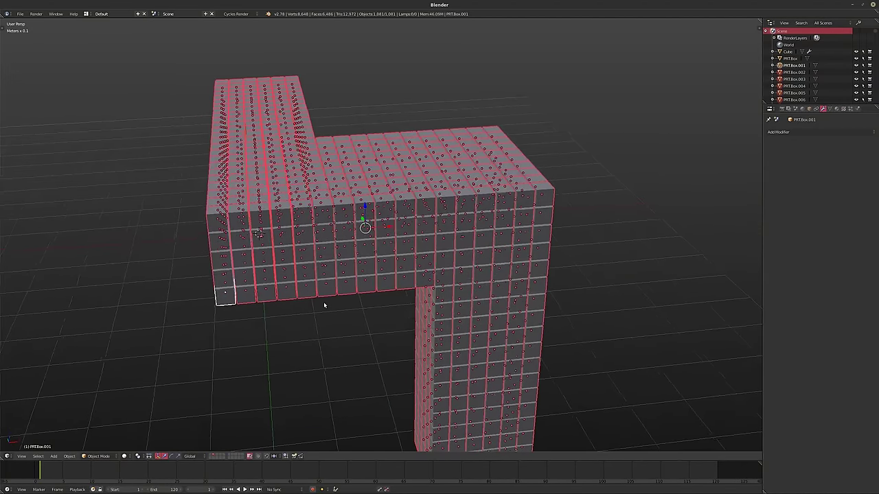
{"action": "mouse_move", "coordinate": [221, 297]}
{"action": "middle_mouse_down"}
{"action": "mouse_move", "coordinate": [294, 314]}
{"action": "mouse_move", "coordinate": [333, 309]}
{"action": "mouse_move", "coordinate": [347, 275]}
{"action": "mouse_move", "coordinate": [361, 271]}
{"action": "mouse_move", "coordinate": [379, 242]}
{"action": "mouse_move", "coordinate": [375, 257]}
{"action": "middle_mouse_up"}
{"action": "key", "text": "ctrl+j"}
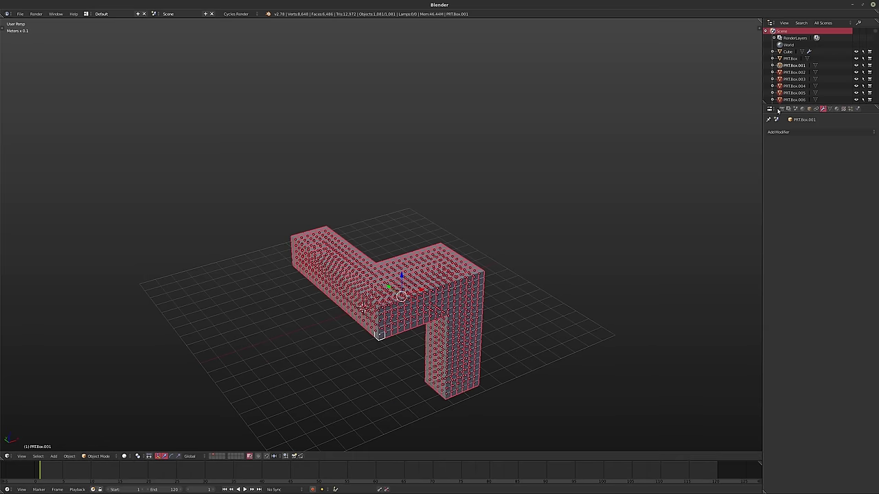
- Make the cubes single-user with Object & Data, then join them into PRTBox.001
{"action": "left_click", "coordinate": [791, 66], "text": "ctrl"}
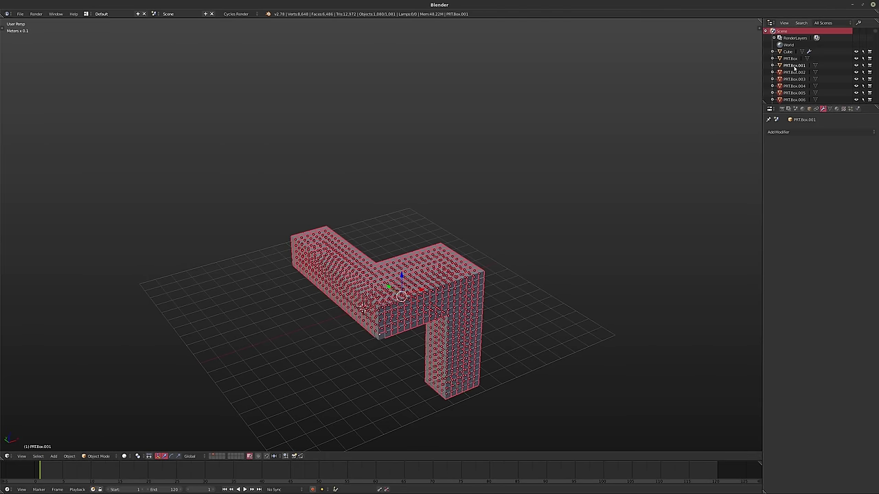
{"action": "left_click", "coordinate": [795, 66], "text": "ctrl"}
{"action": "middle_click_drag", "start_coordinate": [520, 232], "coordinate": [499, 217], "text": "shift"}
{"action": "key", "text": "u"}
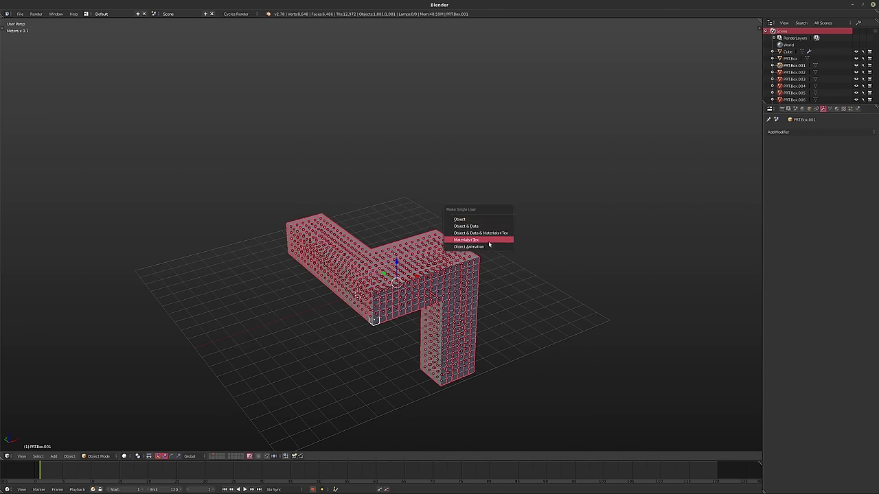
{"action": "left_click", "coordinate": [477, 227]}
{"action": "middle_click_drag", "start_coordinate": [435, 288], "coordinate": [444, 282]}
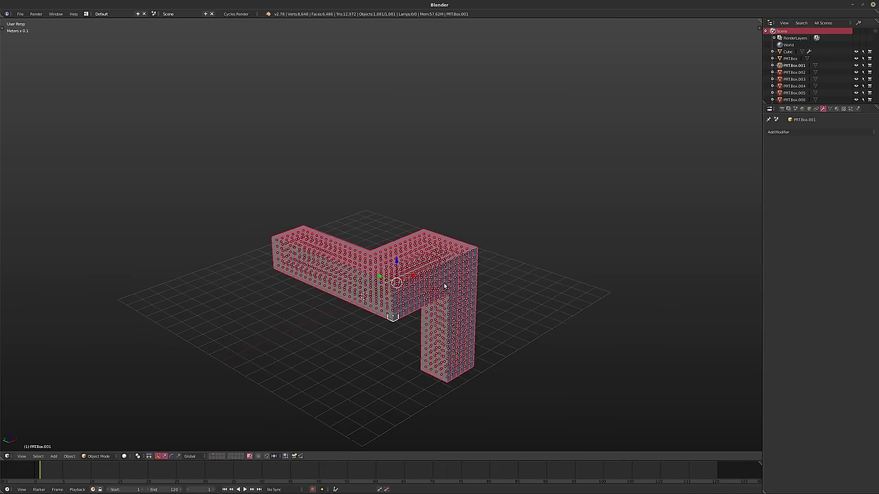
{"action": "key", "text": "ctrl+j"}
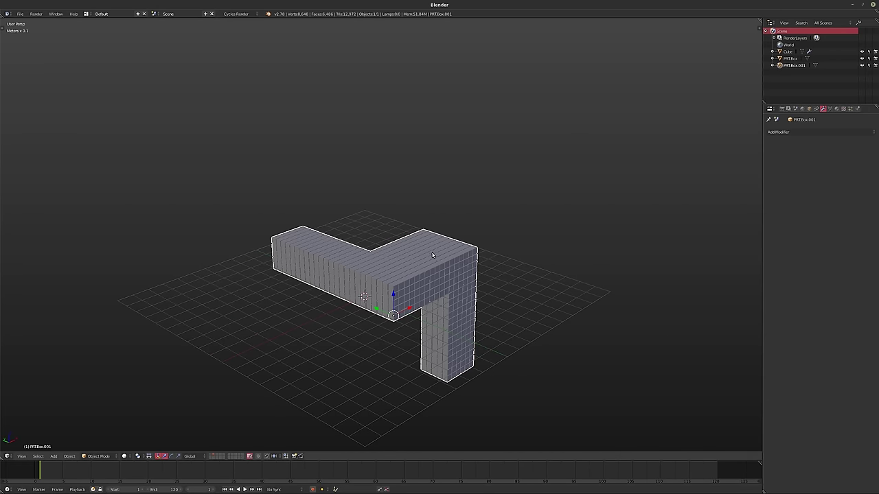
- Show the other layer, hide the original Cube in the Outliner, and zoom in
{"action": "key", "text": "alt+h"}
{"action": "middle_click_drag", "start_coordinate": [728, 104], "coordinate": [718, 107], "text": "shift"}
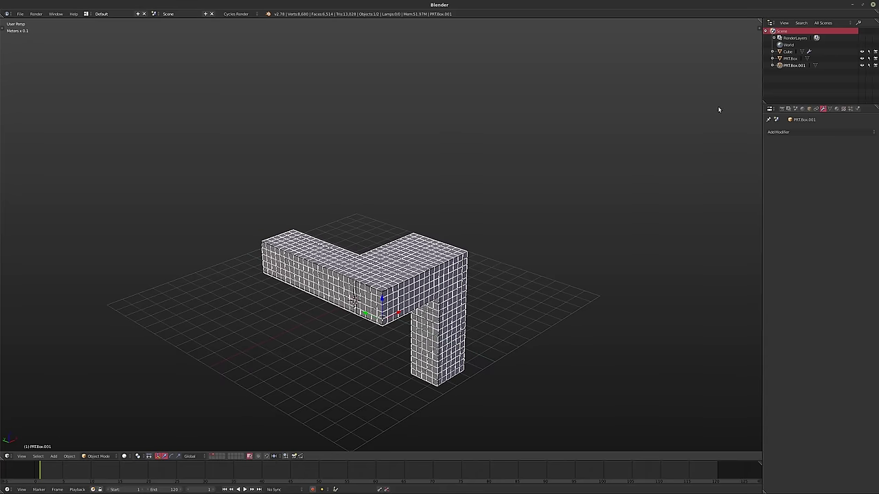
{"action": "left_click", "coordinate": [862, 53]}
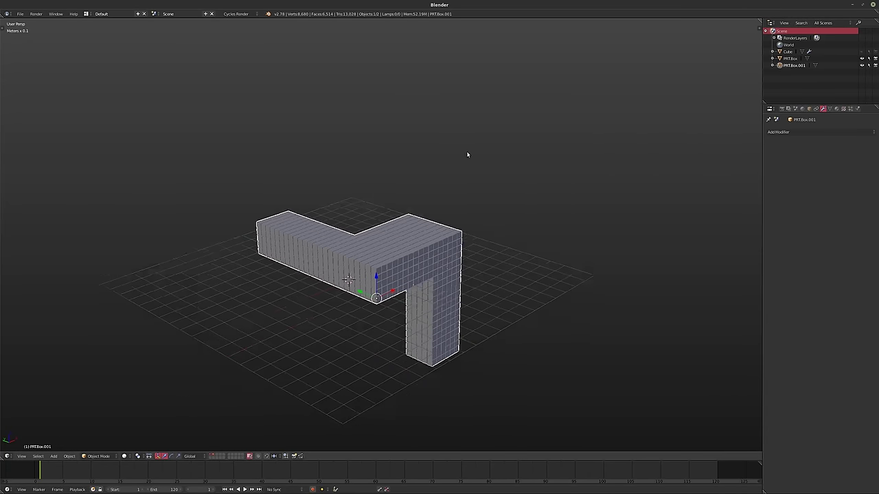
{"action": "scroll", "coordinate": [361, 212], "scroll_direction": "up", "scroll_amount": 2}
{"action": "scroll", "coordinate": [391, 219], "scroll_direction": "up", "scroll_amount": 2}
{"action": "scroll", "coordinate": [390, 220], "scroll_direction": "up", "scroll_amount": 1}
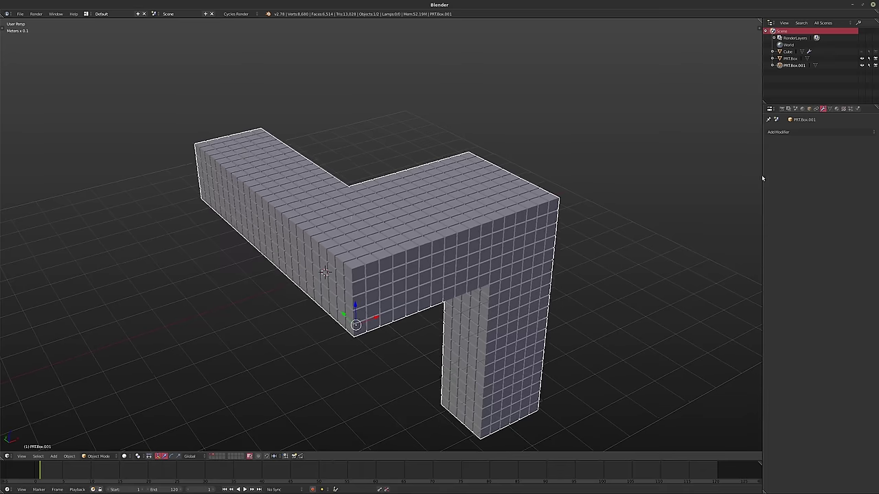
{"action": "left_click", "coordinate": [783, 131]}
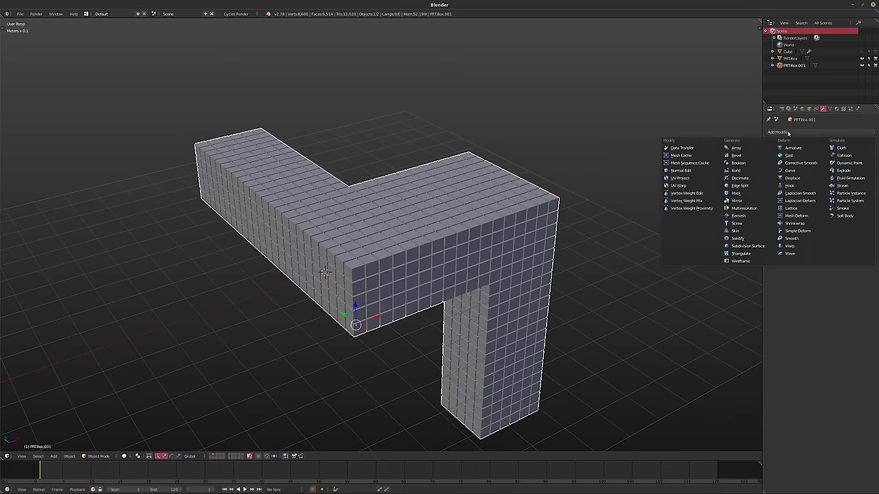
- Add a Wireframe modifier to the joined box and thin its bars to thickness 0.0076
{"action": "left_click", "coordinate": [747, 262]}
{"action": "middle_click_drag", "start_coordinate": [467, 261], "coordinate": [480, 227]}
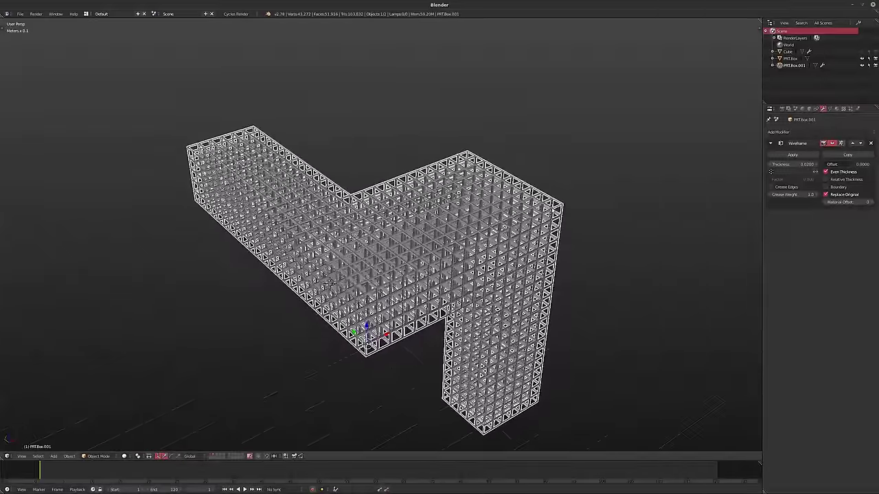
{"action": "mouse_move", "coordinate": [788, 166]}
{"action": "left_mouse_down"}
{"action": "mouse_move", "coordinate": [752, 166]}
{"action": "mouse_move", "coordinate": [762, 166]}
{"action": "left_mouse_up"}
- Turn off Outline Selected in the viewport display settings
{"action": "key", "text": "n"}
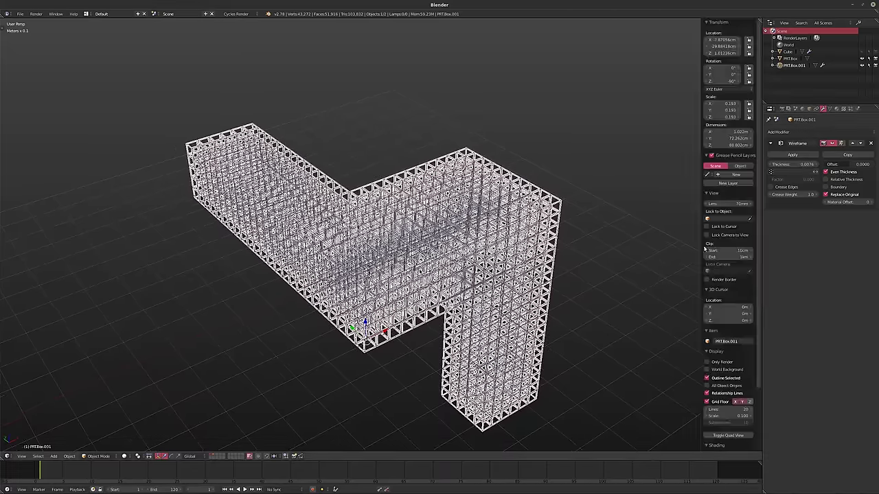
{"action": "left_click", "coordinate": [708, 377]}
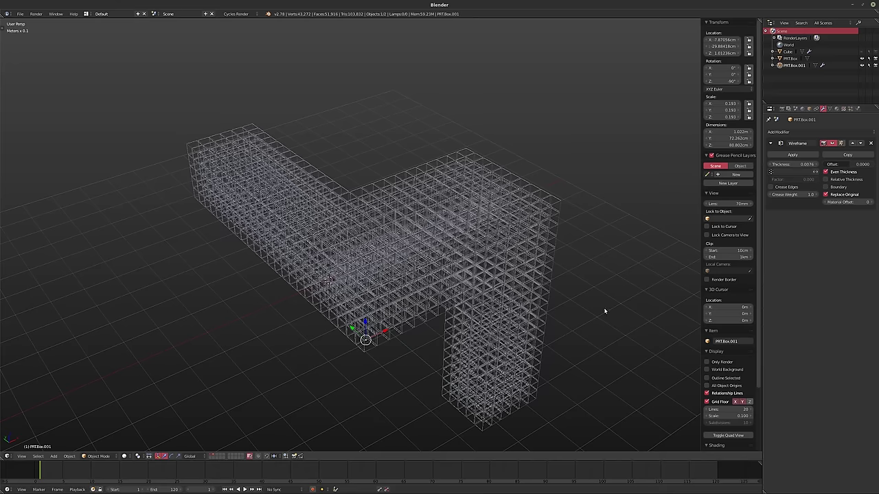
{"action": "key", "text": "n"}
{"action": "mouse_move", "coordinate": [604, 311]}
{"action": "middle_mouse_down"}
{"action": "mouse_move", "coordinate": [475, 300]}
{"action": "mouse_move", "coordinate": [538, 295]}
{"action": "middle_mouse_up"}
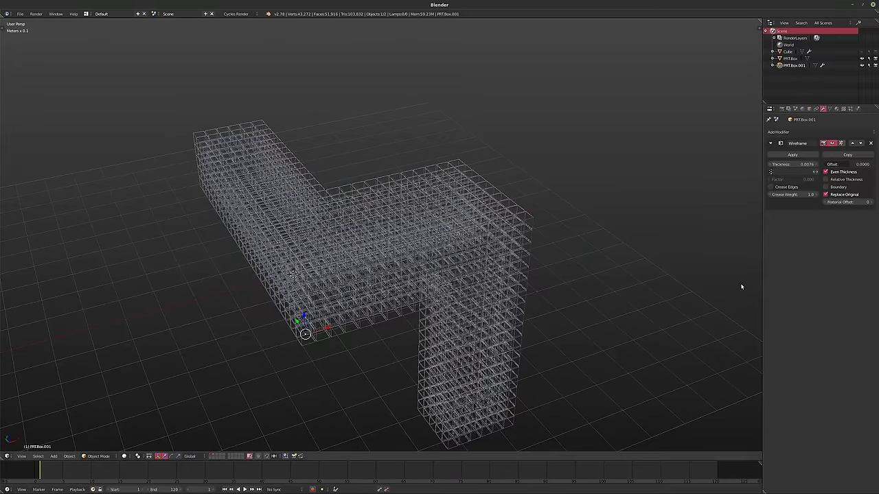
{"action": "left_click", "coordinate": [802, 132]}
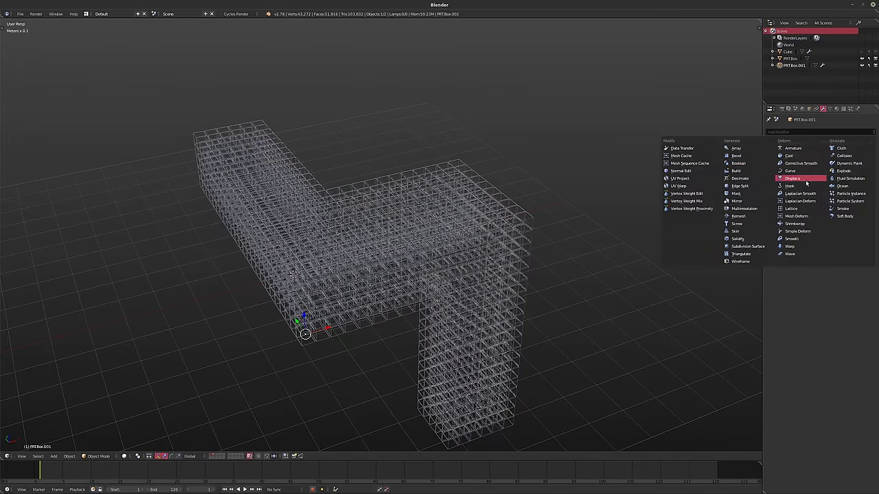
- Add a Decimate modifier with ratio 0.1 to break up the lattice cells
{"action": "left_click", "coordinate": [739, 179]}
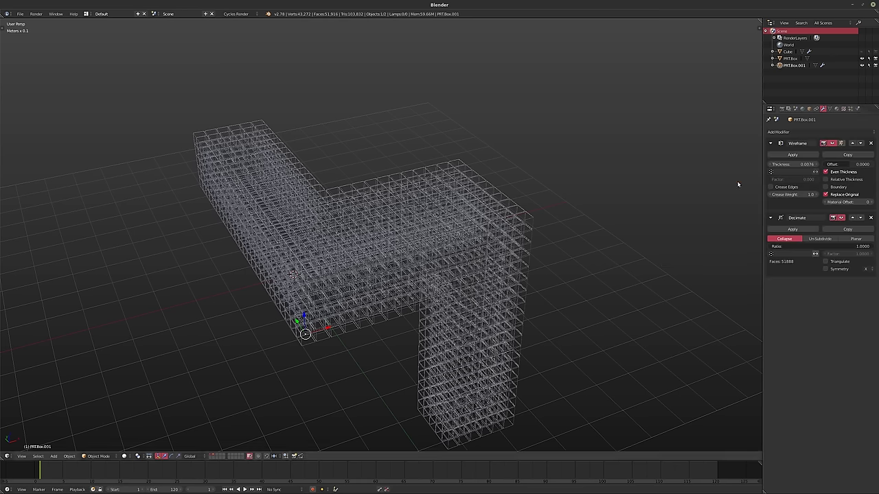
{"action": "left_click", "coordinate": [813, 245]}
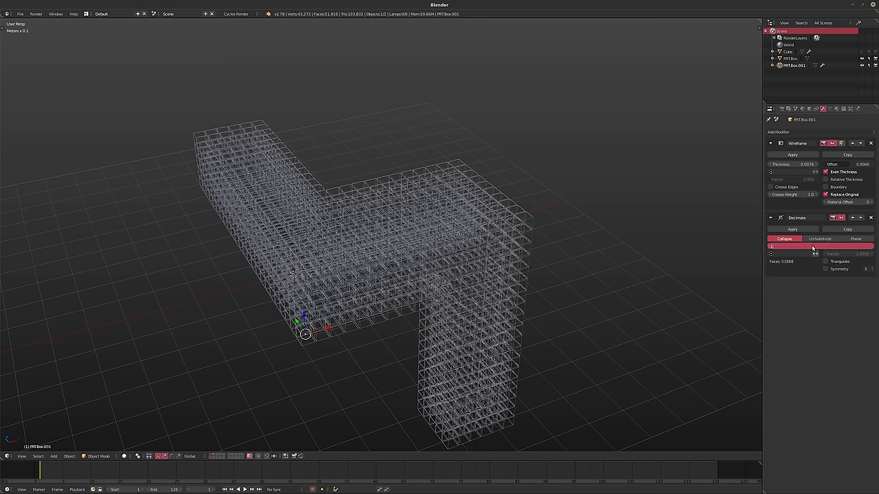
{"action": "type", "text": "0.1"}
{"action": "key", "text": "Return"}
{"action": "middle_click_drag", "start_coordinate": [403, 144], "coordinate": [434, 228]}
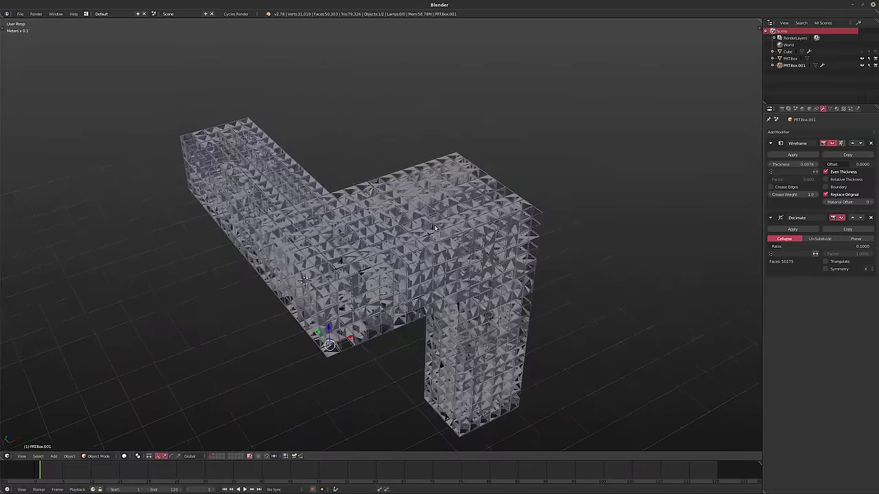
{"action": "scroll", "coordinate": [434, 228], "scroll_direction": "up", "scroll_amount": 3}
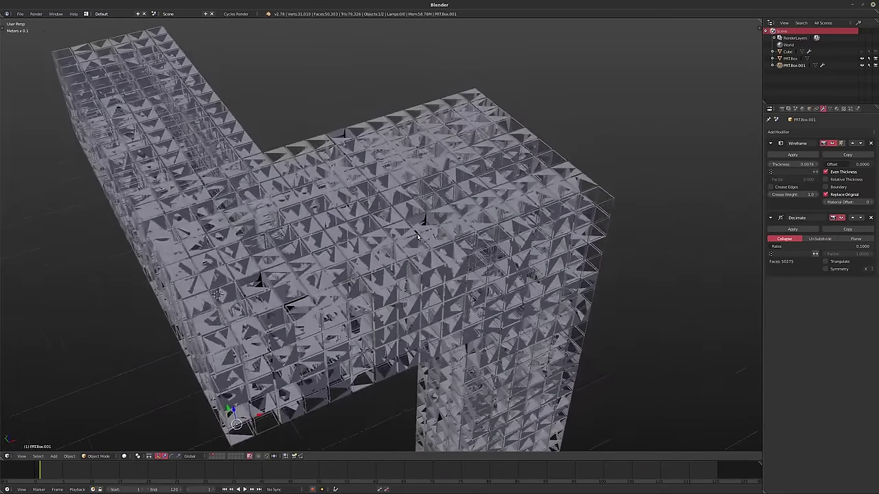
{"action": "middle_click_drag", "start_coordinate": [418, 237], "coordinate": [430, 230]}
{"action": "left_click", "coordinate": [817, 132]}
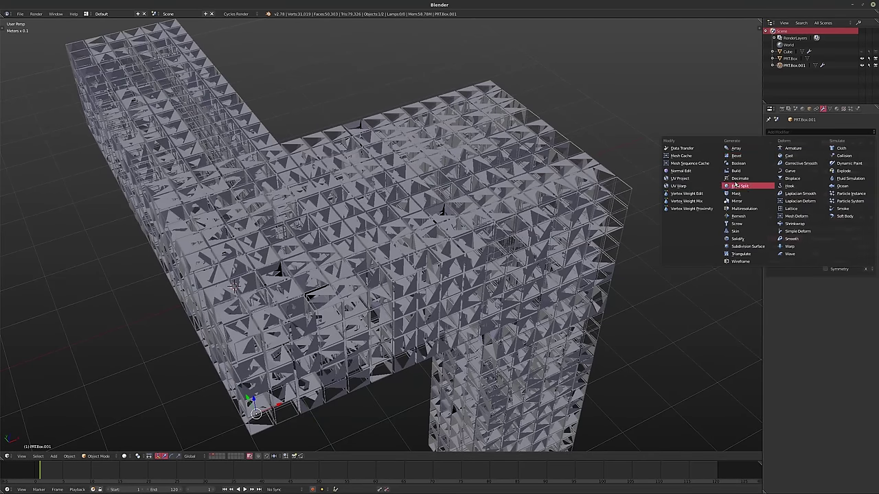
- Add a second Decimate modifier and move it above the Wireframe in the stack
{"action": "left_click", "coordinate": [737, 186]}
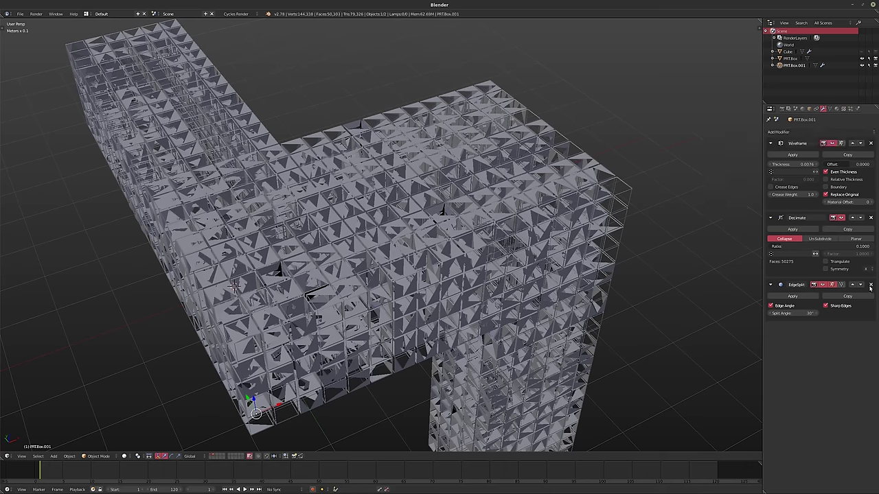
{"action": "left_click", "coordinate": [783, 132]}
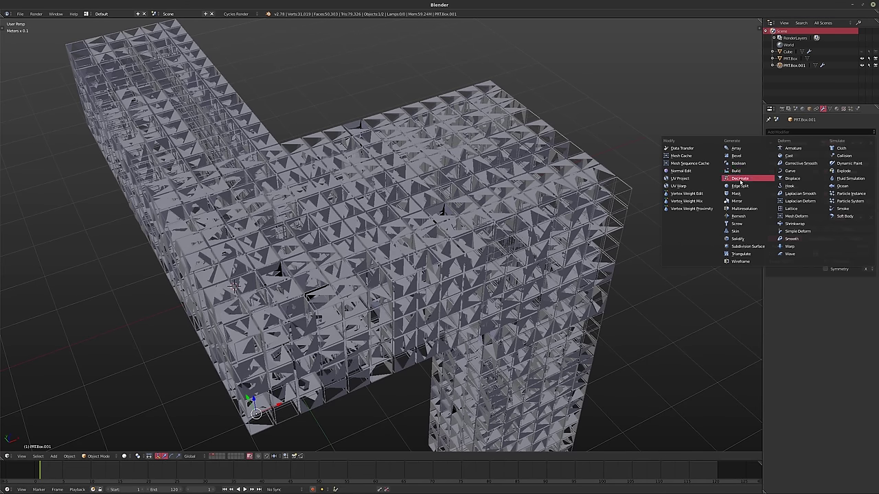
{"action": "key", "text": "Return"}
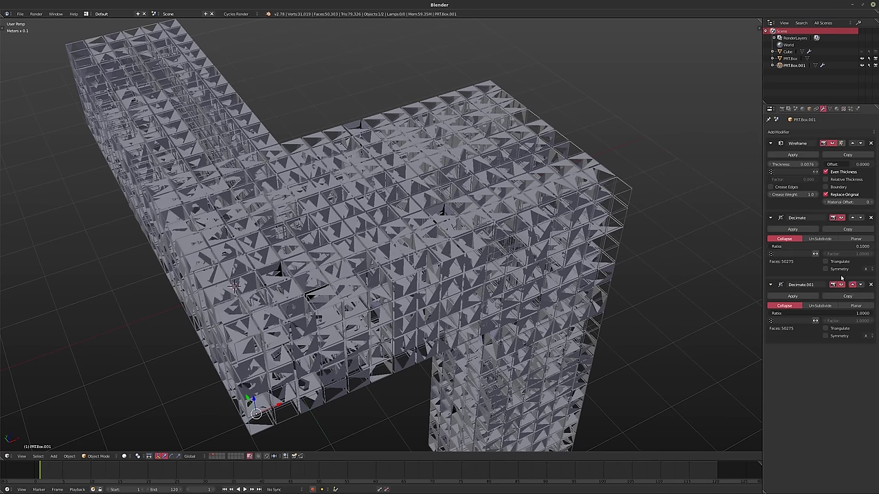
{"action": "left_click", "coordinate": [856, 217]}
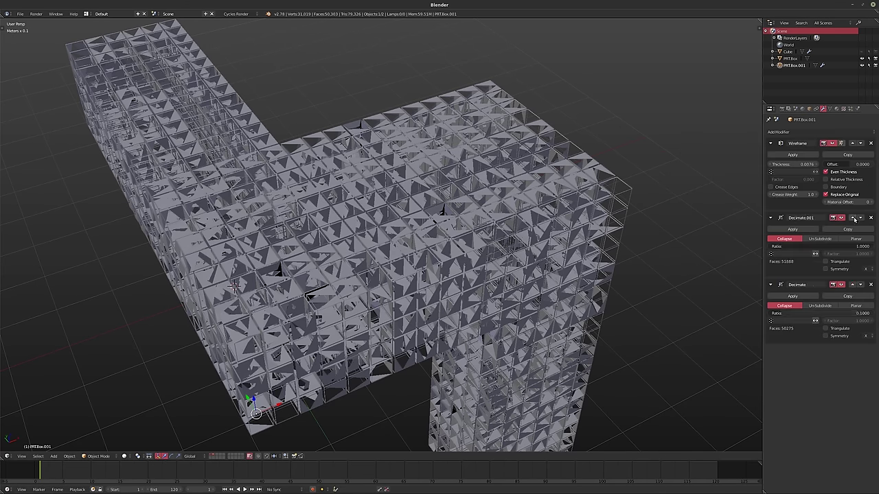
{"action": "left_click", "coordinate": [813, 173]}
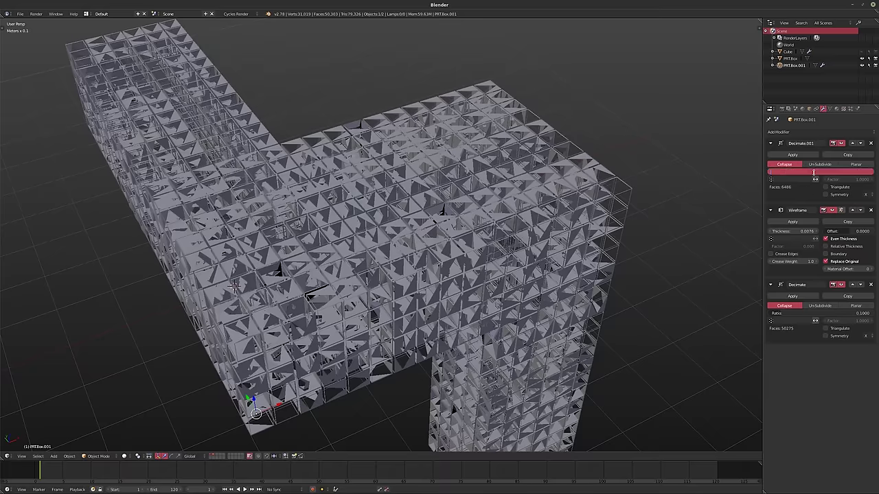
- Set Decimate.001's ratio to 0.8 after trying 0.5 and 0.9
{"action": "key", "text": "Return"}
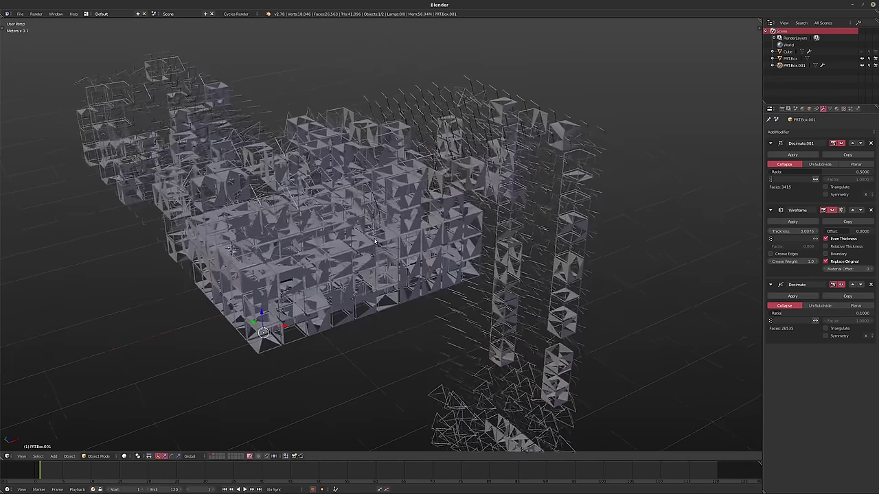
{"action": "scroll", "coordinate": [512, 235], "scroll_direction": "down", "scroll_amount": 2}
{"action": "left_click", "coordinate": [829, 172]}
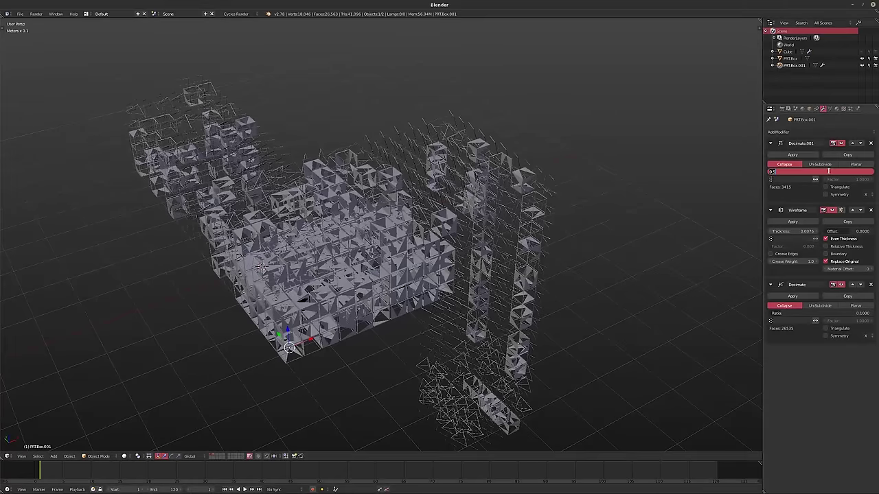
{"action": "type", "text": "0.9"}
{"action": "key", "text": "Return"}
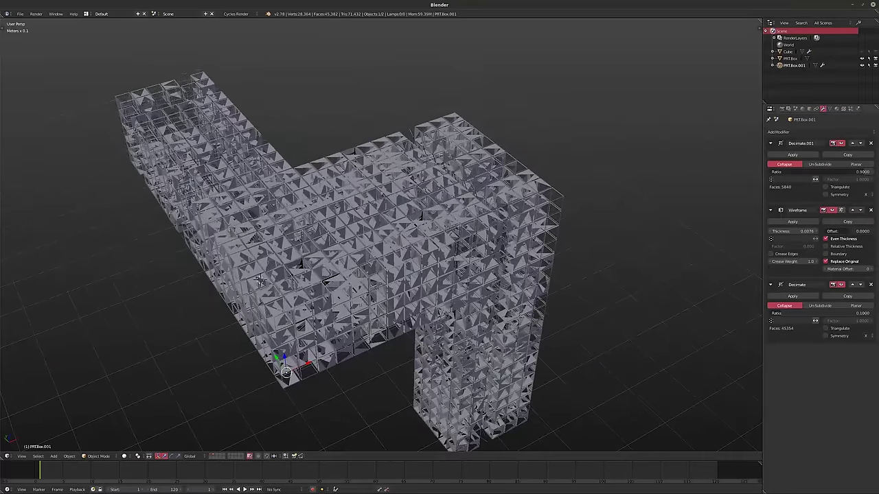
{"action": "left_click", "coordinate": [838, 171]}
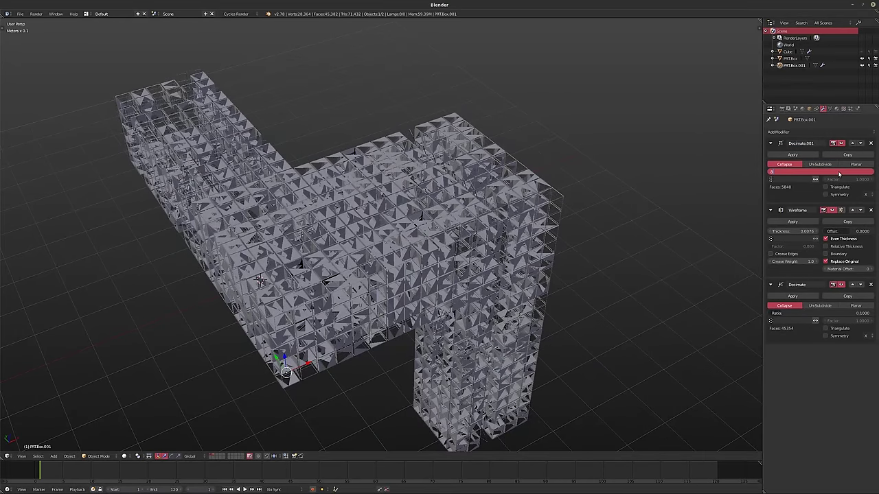
{"action": "type", "text": "0.8"}
{"action": "key", "text": "Return"}
{"action": "mouse_move", "coordinate": [440, 258]}
{"action": "middle_mouse_down"}
{"action": "mouse_move", "coordinate": [464, 254]}
{"action": "mouse_move", "coordinate": [443, 242]}
{"action": "mouse_move", "coordinate": [452, 242]}
{"action": "mouse_move", "coordinate": [450, 253]}
{"action": "mouse_move", "coordinate": [437, 252]}
{"action": "middle_mouse_up"}
{"action": "middle_click_drag", "start_coordinate": [386, 244], "coordinate": [383, 248]}
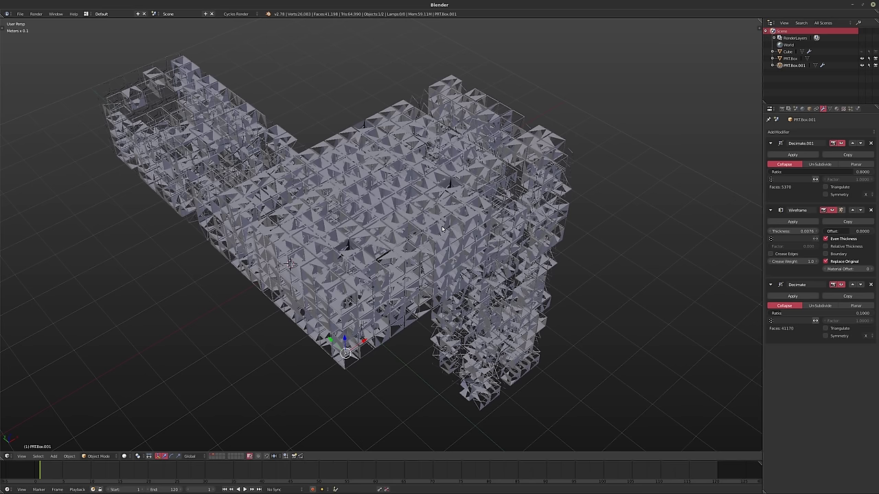
{"action": "left_click", "coordinate": [811, 132]}
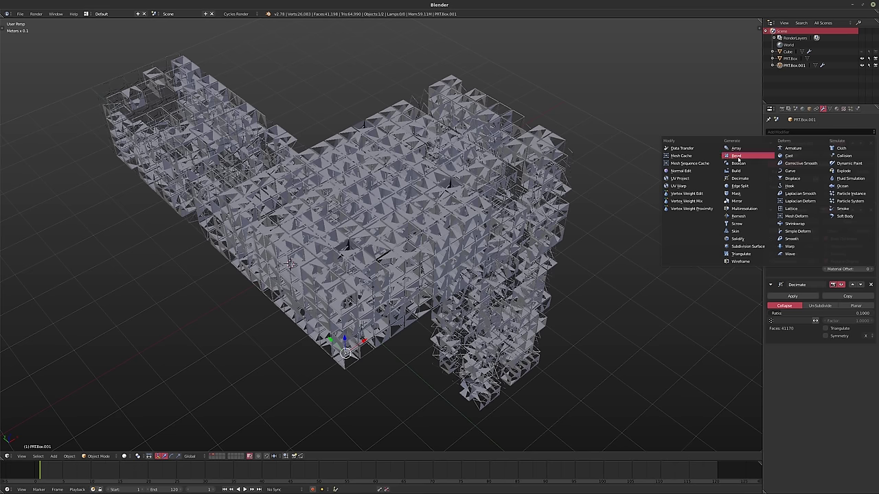
{"action": "key", "text": "Return"}
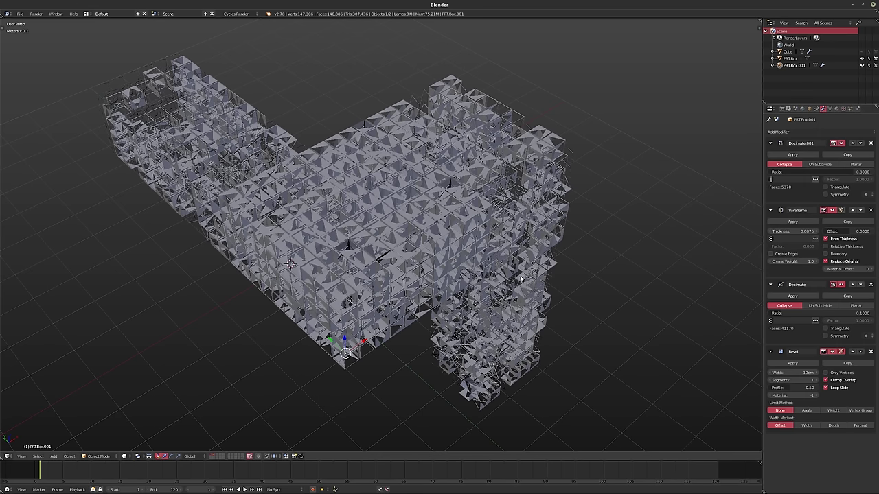
{"action": "middle_click_drag", "start_coordinate": [520, 278], "coordinate": [371, 261]}
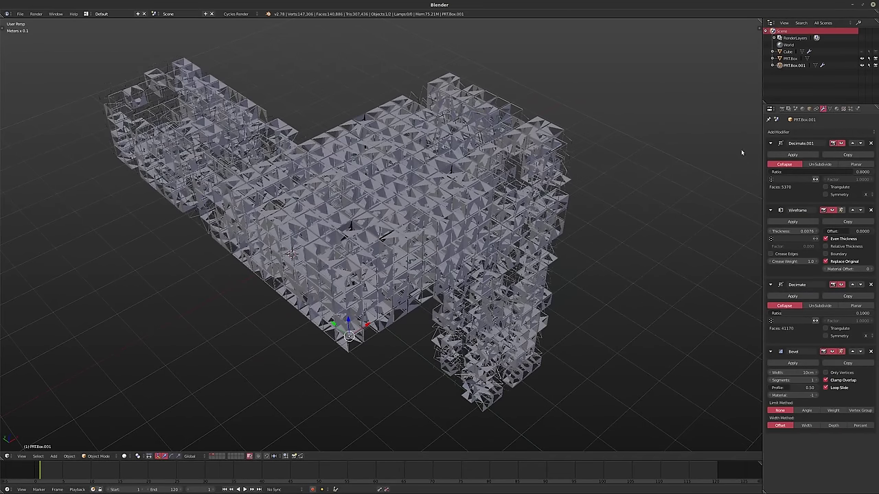
{"action": "key", "text": "ctrl+z"}
{"action": "left_click", "coordinate": [796, 132]}
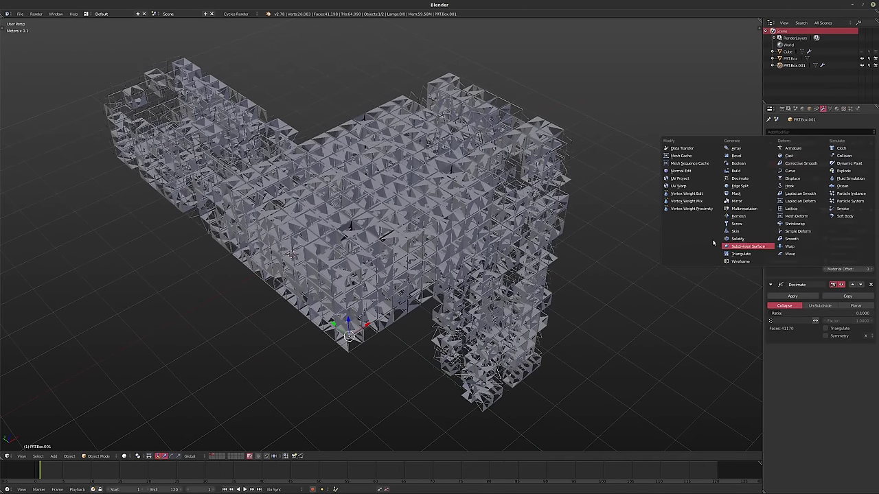
{"action": "key", "text": "Return"}
{"action": "middle_click_drag", "start_coordinate": [455, 203], "coordinate": [467, 209]}
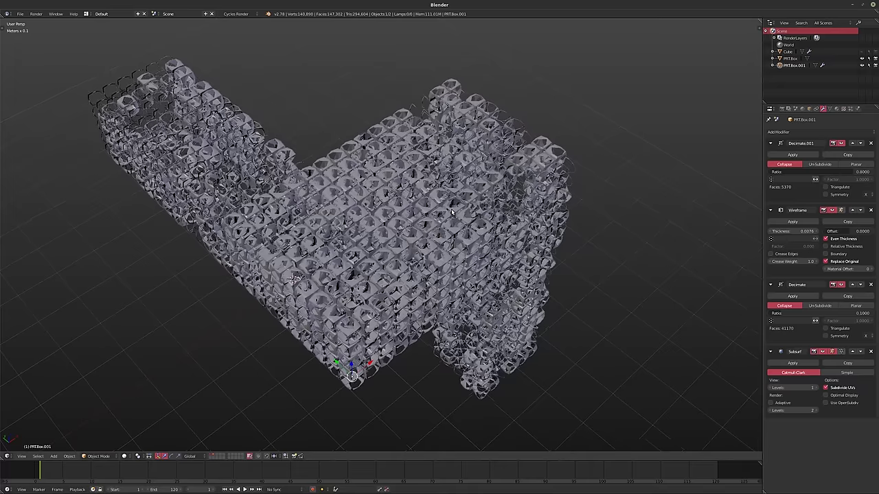
{"action": "left_click", "coordinate": [815, 390]}
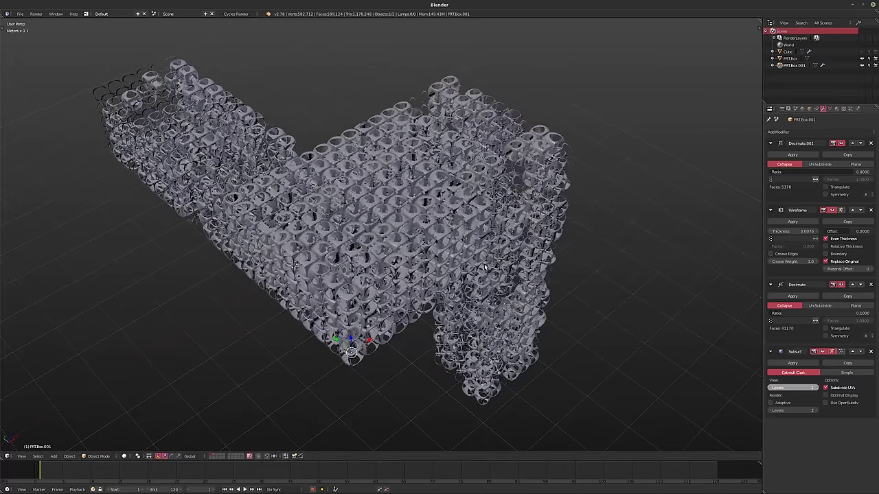
{"action": "key", "text": "ctrl+3"}
{"action": "mouse_move", "coordinate": [487, 252]}
{"action": "middle_mouse_down"}
{"action": "mouse_move", "coordinate": [451, 250]}
{"action": "mouse_move", "coordinate": [465, 273]}
{"action": "middle_mouse_up"}
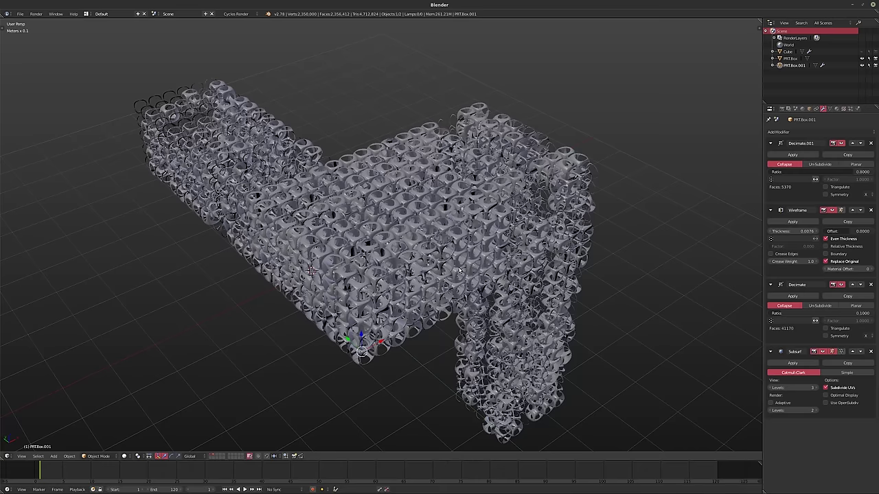
{"action": "mouse_move", "coordinate": [460, 271]}
{"action": "middle_mouse_down"}
{"action": "mouse_move", "coordinate": [445, 260]}
{"action": "mouse_move", "coordinate": [419, 275]}
{"action": "middle_mouse_up"}
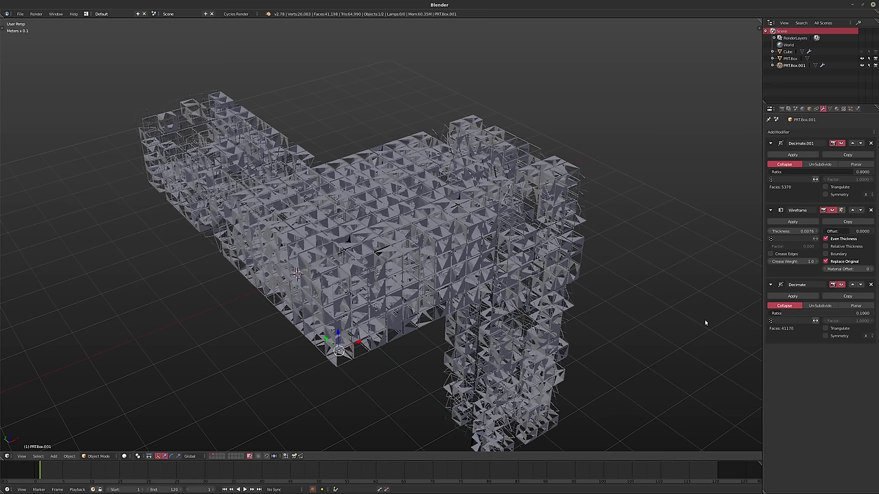
- Add a Remesh modifier to the lattice and raise its Octree Depth to 8
{"action": "left_click", "coordinate": [783, 136]}
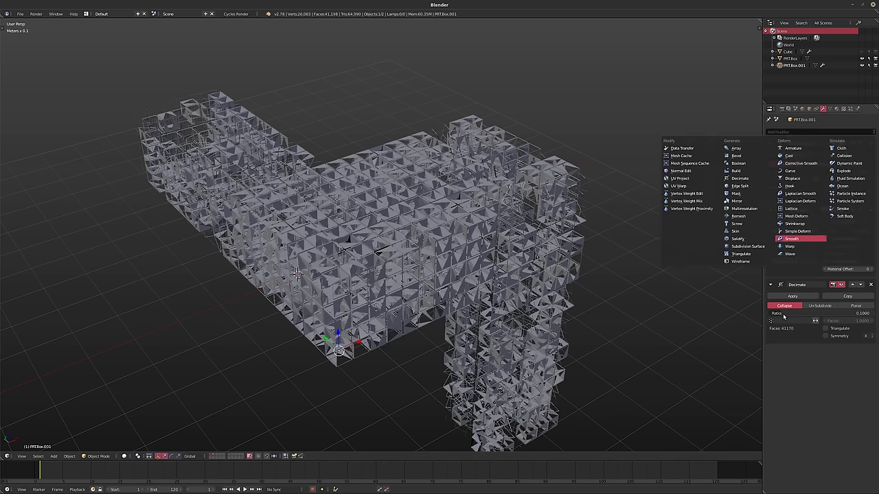
{"action": "left_click", "coordinate": [794, 138]}
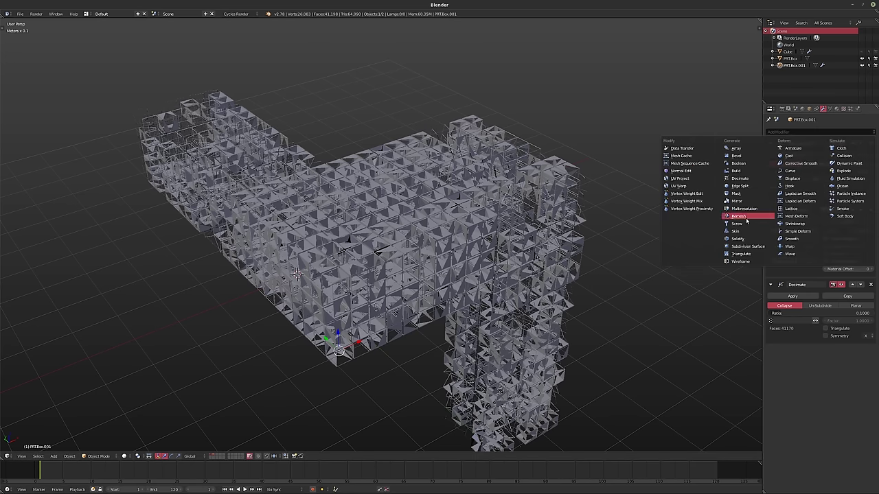
{"action": "left_click", "coordinate": [738, 216]}
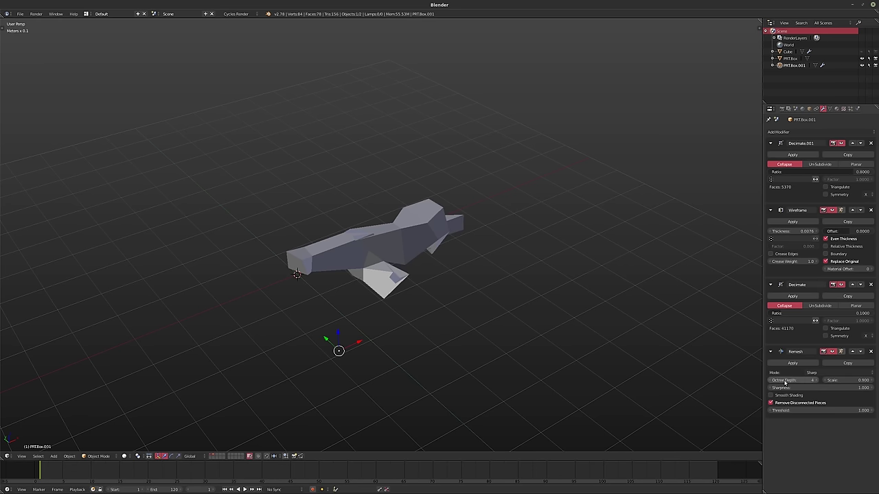
{"action": "left_click", "coordinate": [817, 382]}
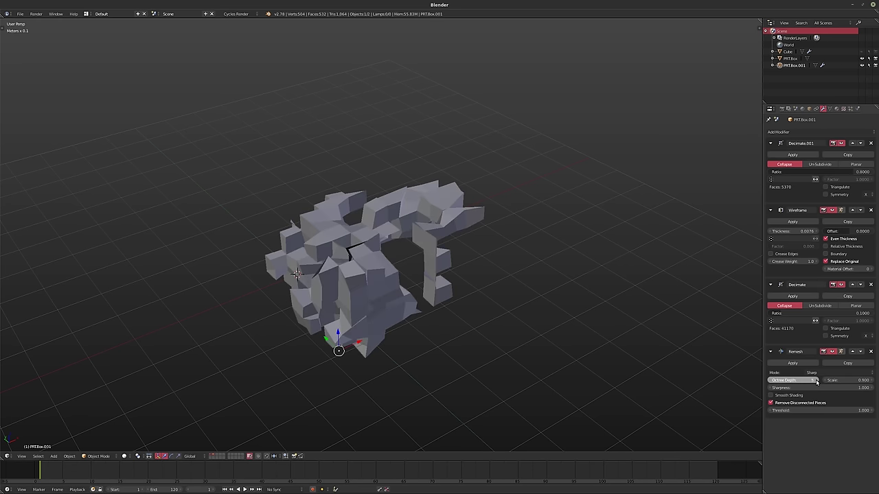
{"action": "left_click", "coordinate": [816, 382]}
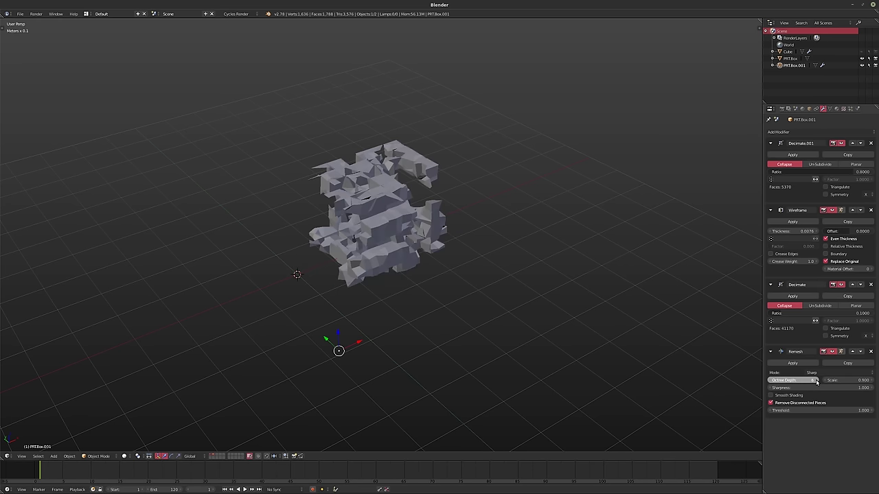
{"action": "left_click", "coordinate": [816, 382]}
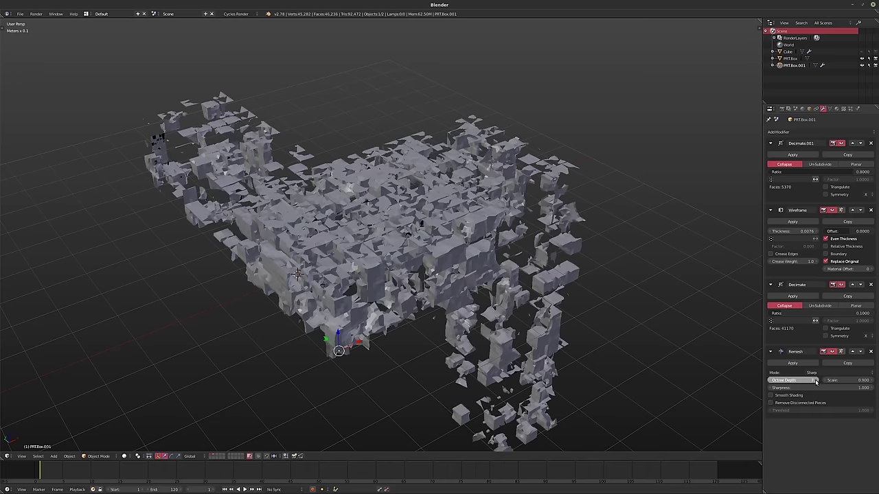
{"action": "left_click", "coordinate": [816, 382]}
{"action": "mouse_move", "coordinate": [481, 289]}
{"action": "middle_mouse_down"}
{"action": "mouse_move", "coordinate": [452, 302]}
{"action": "mouse_move", "coordinate": [445, 287]}
{"action": "mouse_move", "coordinate": [424, 288]}
{"action": "middle_mouse_up"}
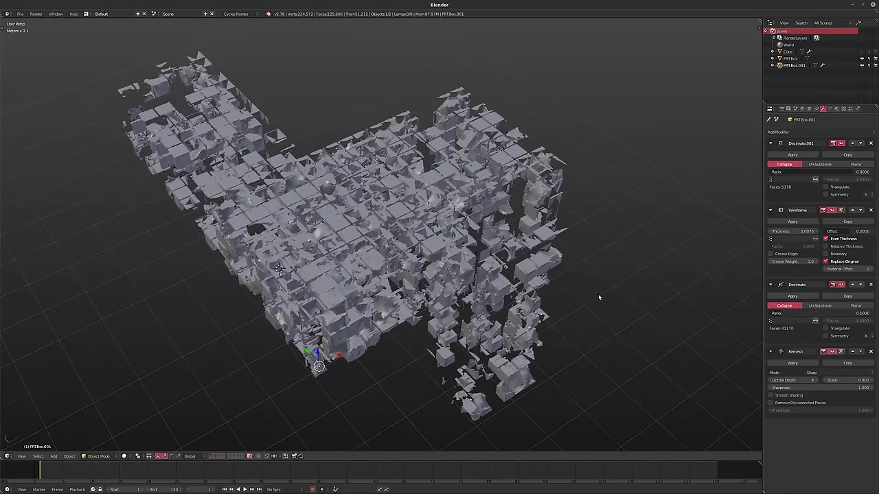
{"action": "middle_click_drag", "start_coordinate": [565, 274], "coordinate": [573, 269]}
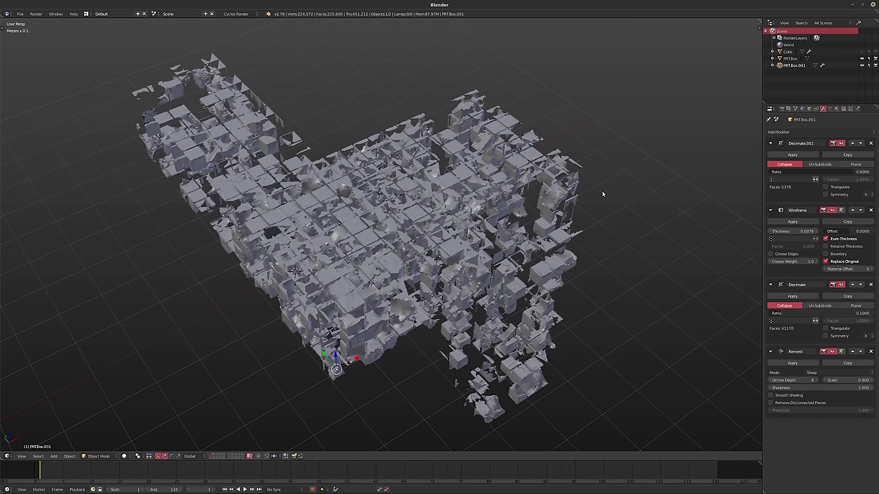
- Duplicate the remeshed lattice in place and reselect the original PRT.Box.001
{"action": "key", "text": "shift+d"}
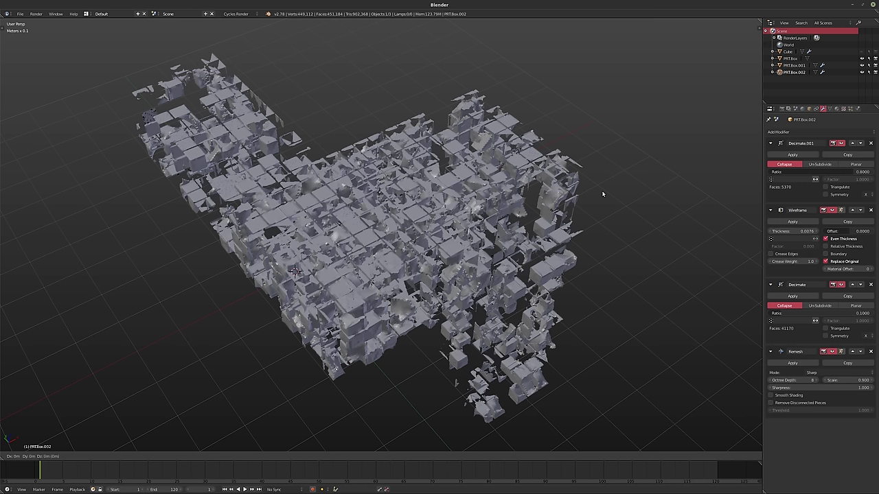
{"action": "right_click", "coordinate": [602, 193]}
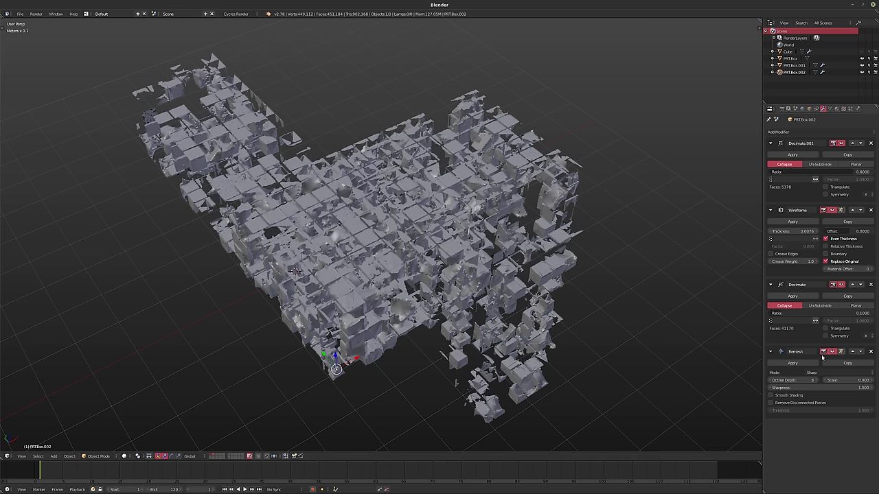
{"action": "left_click", "coordinate": [783, 65]}
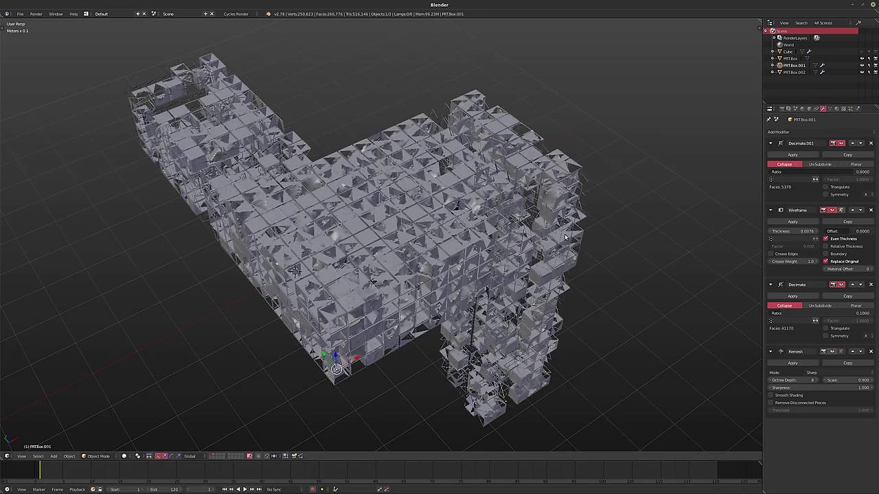
{"action": "middle_click_drag", "start_coordinate": [542, 251], "coordinate": [483, 273]}
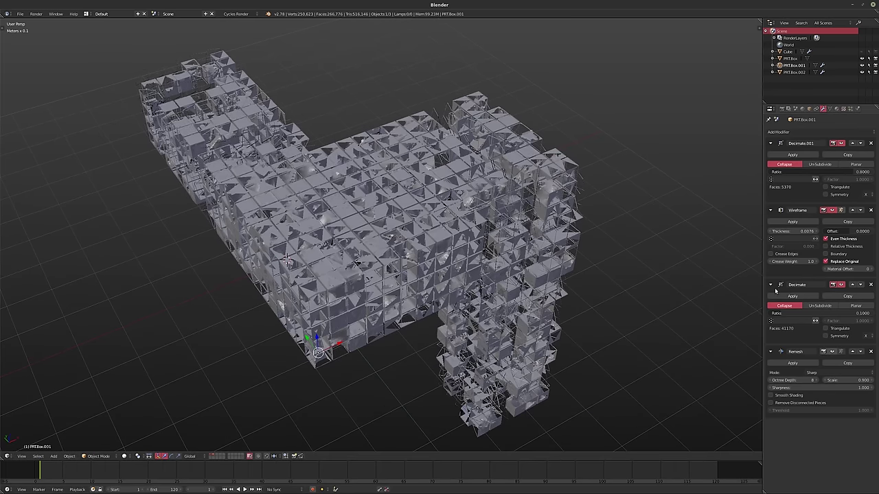
- Toggle Decimate's viewport display and raise the Wireframe thickness to 0.0181
{"action": "left_click", "coordinate": [841, 285]}
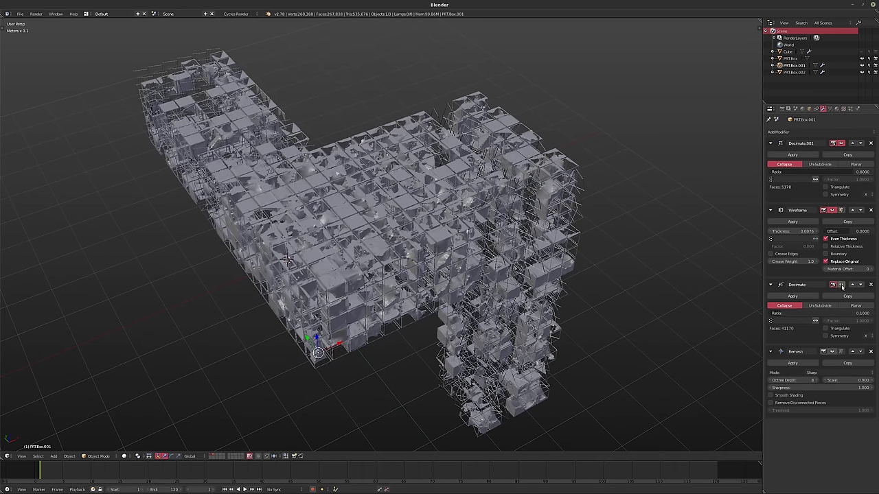
{"action": "left_click", "coordinate": [841, 284]}
{"action": "left_click", "coordinate": [841, 285]}
{"action": "left_click", "coordinate": [841, 285]}
{"action": "left_click", "coordinate": [841, 285]}
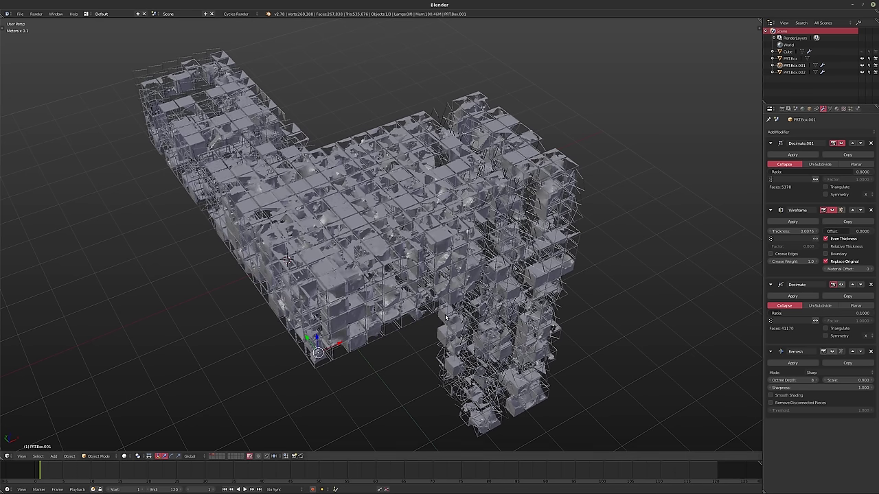
{"action": "left_click", "coordinate": [796, 231]}
{"action": "key", "text": "BackSpace"}
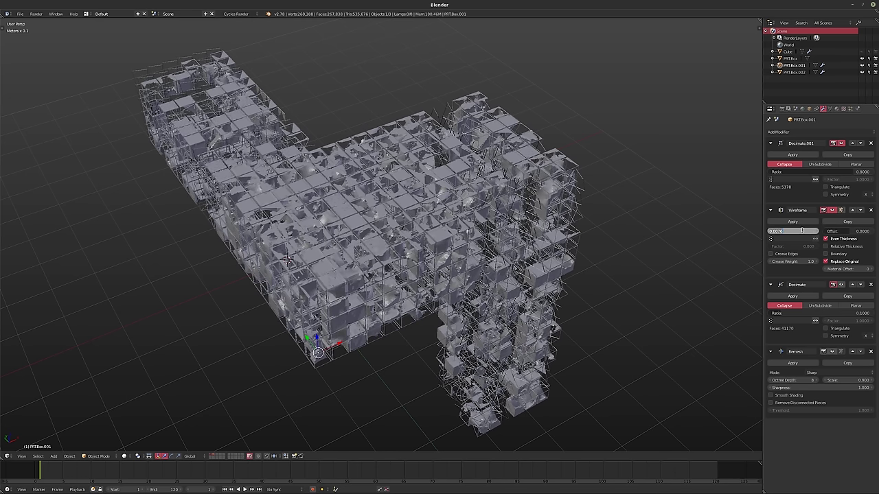
{"action": "type", "text": ".03"}
{"action": "key", "text": "Return"}
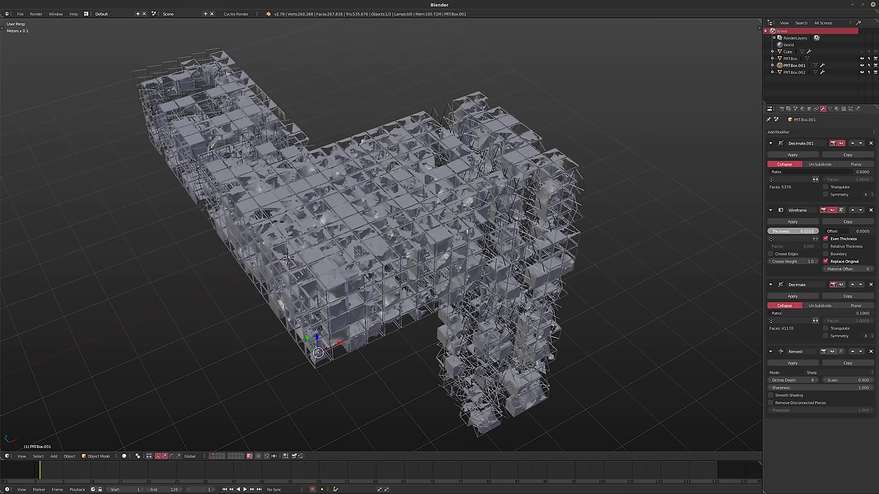
{"action": "left_click_drag", "start_coordinate": [797, 231], "coordinate": [824, 231]}
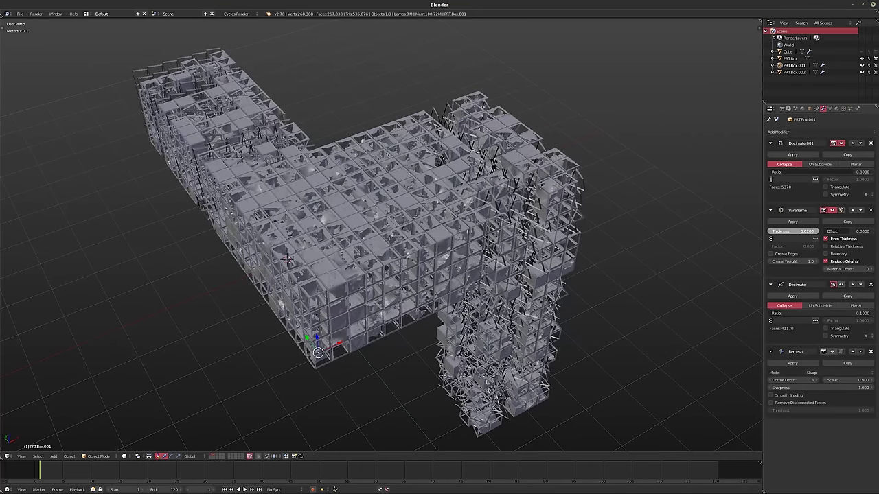
{"action": "left_click_drag", "start_coordinate": [824, 231], "coordinate": [821, 232]}
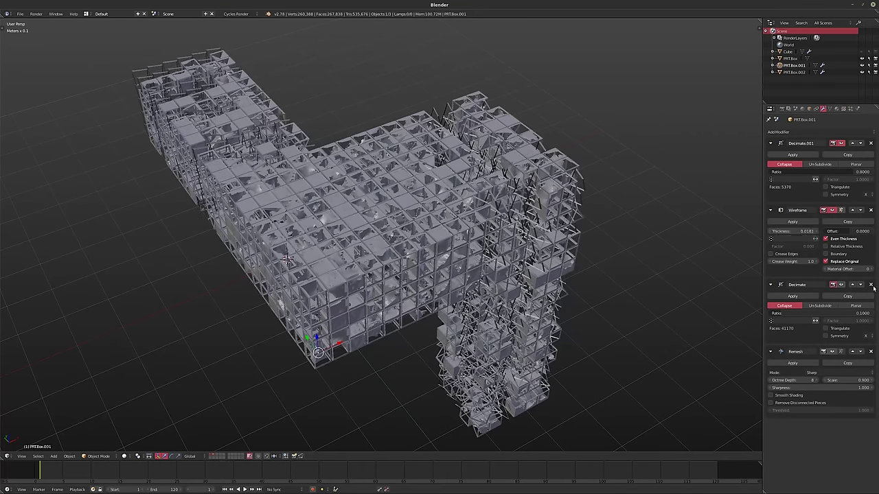
- Toggle the Wireframe's original geometry, then remove the Remesh and extra Decimate modifiers
{"action": "left_click", "coordinate": [825, 262]}
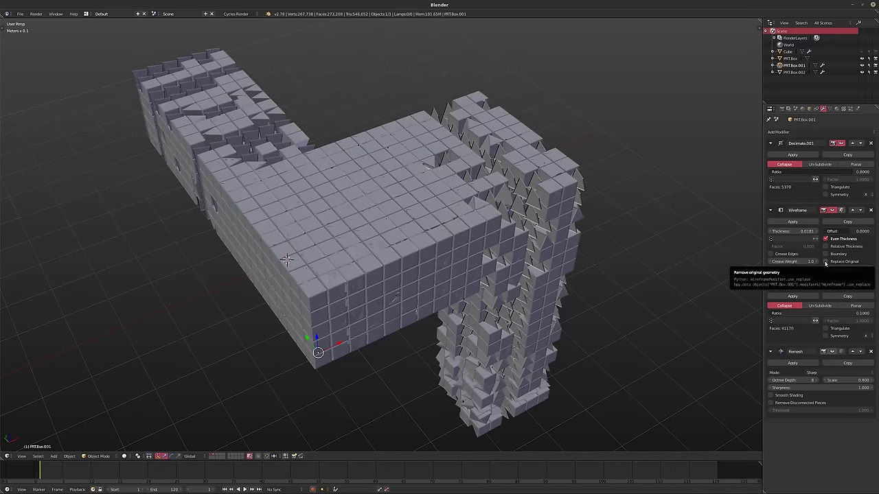
{"action": "left_click", "coordinate": [826, 263]}
{"action": "middle_click_drag", "start_coordinate": [437, 212], "coordinate": [446, 209]}
{"action": "middle_click_drag", "start_coordinate": [531, 193], "coordinate": [458, 200]}
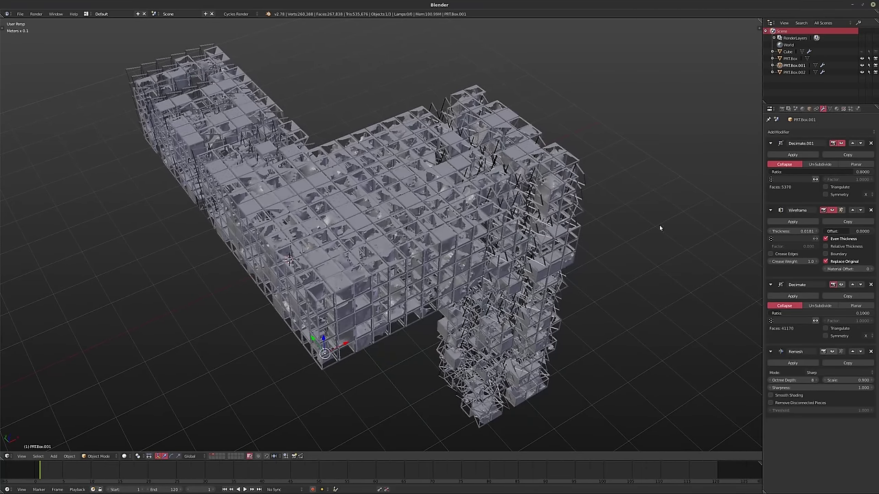
{"action": "middle_click_drag", "start_coordinate": [544, 220], "coordinate": [534, 217]}
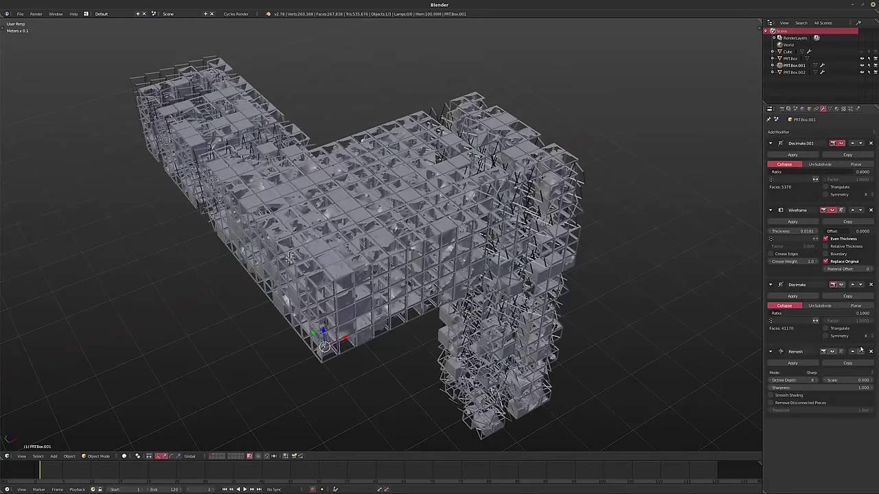
{"action": "left_click", "coordinate": [870, 351]}
{"action": "left_click", "coordinate": [871, 285]}
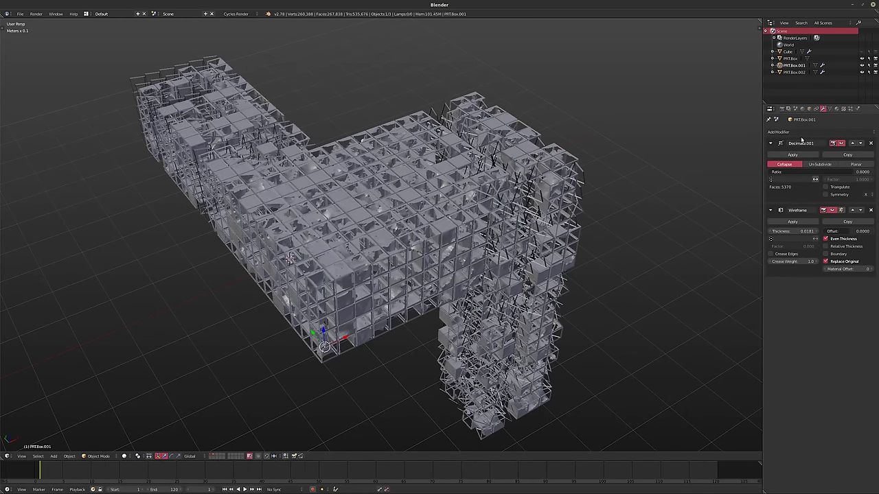
- Try a Subdivision Surface modifier on the lattice at level 3
{"action": "left_click", "coordinate": [803, 134]}
{"action": "left_click", "coordinate": [745, 247]}
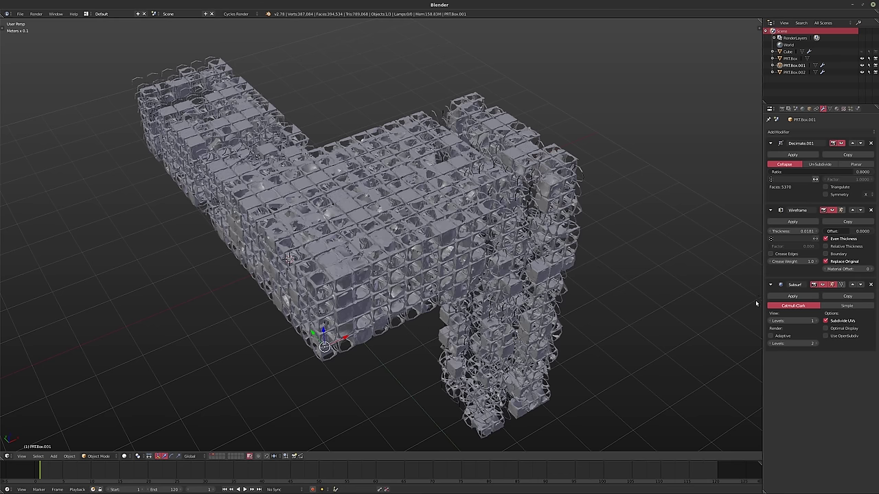
{"action": "left_click", "coordinate": [817, 321]}
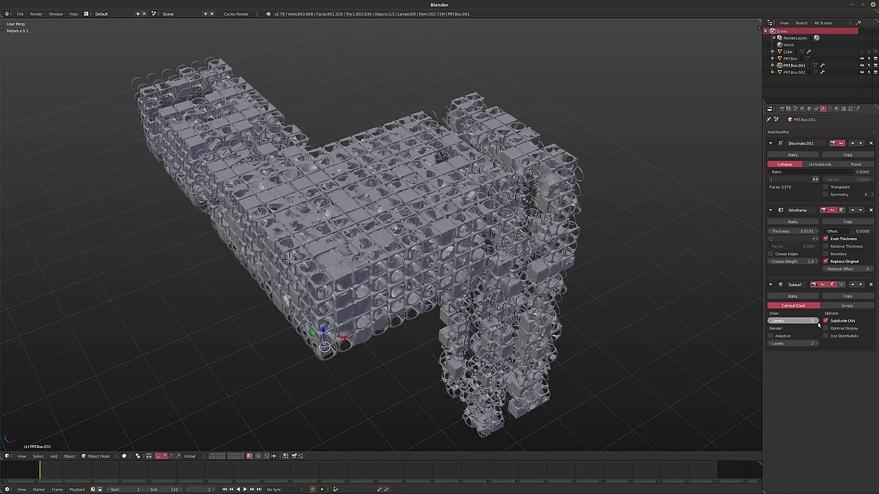
{"action": "left_click", "coordinate": [817, 322]}
{"action": "mouse_move", "coordinate": [445, 278]}
{"action": "middle_mouse_down"}
{"action": "mouse_move", "coordinate": [445, 287]}
{"action": "mouse_move", "coordinate": [538, 266]}
{"action": "mouse_move", "coordinate": [488, 282]}
{"action": "middle_mouse_up"}
{"action": "middle_click_drag", "start_coordinate": [667, 304], "coordinate": [471, 286]}
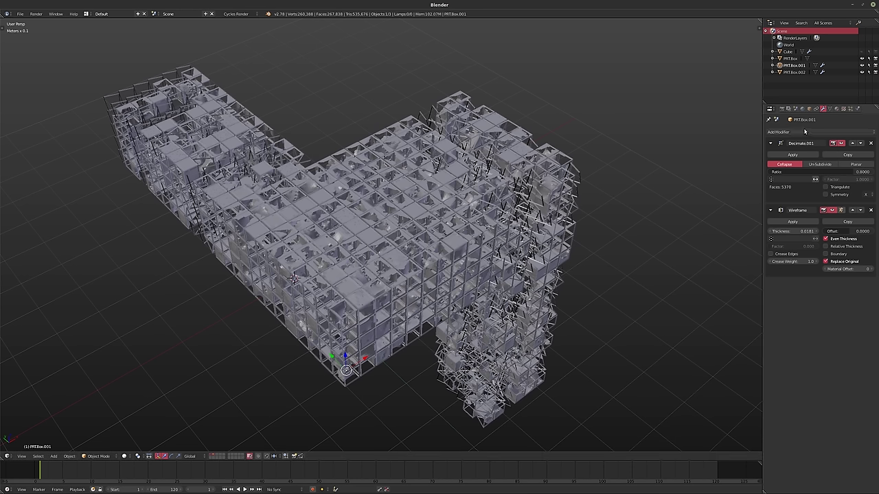
{"action": "left_click", "coordinate": [805, 131]}
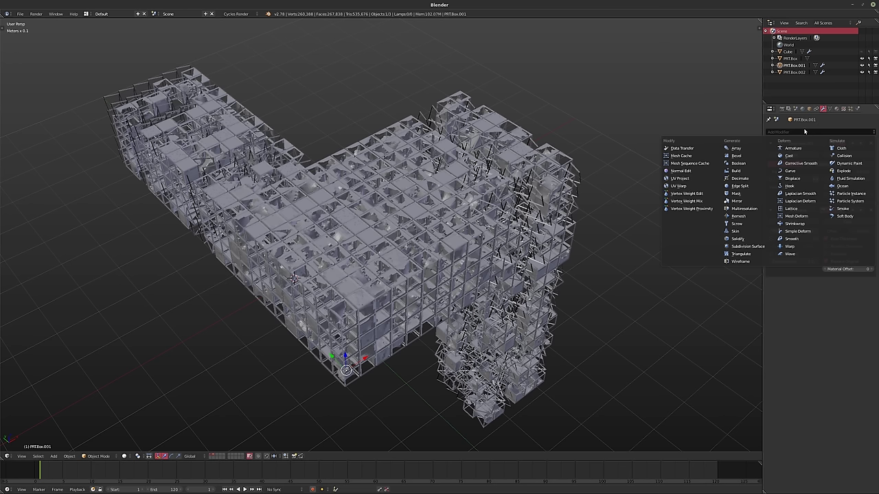
- Try a Solidify modifier at about 2cm thickness, then remove it
{"action": "left_click", "coordinate": [738, 238]}
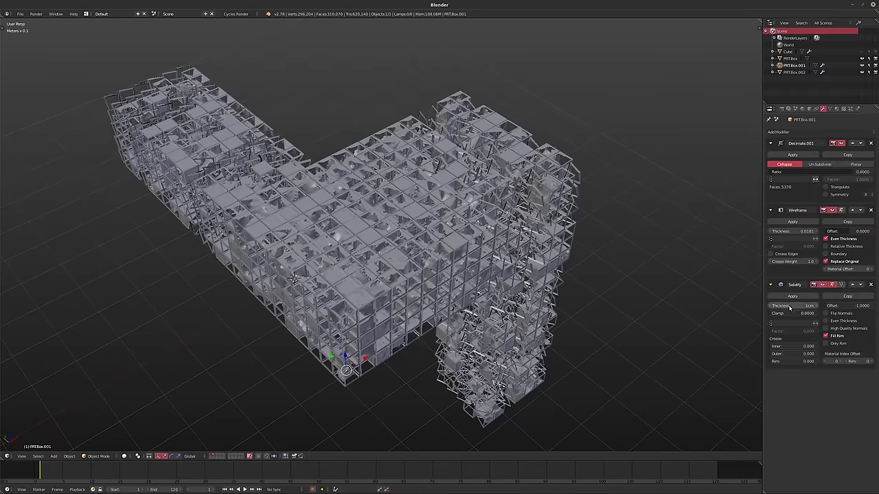
{"action": "mouse_move", "coordinate": [796, 306]}
{"action": "left_mouse_down"}
{"action": "mouse_move", "coordinate": [817, 306]}
{"action": "mouse_move", "coordinate": [798, 306]}
{"action": "left_mouse_up"}
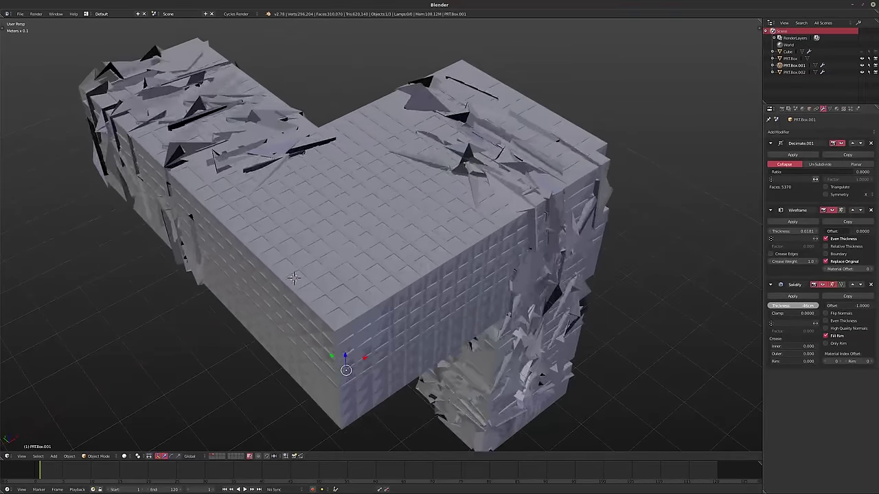
{"action": "left_click_drag", "start_coordinate": [798, 306], "coordinate": [790, 305]}
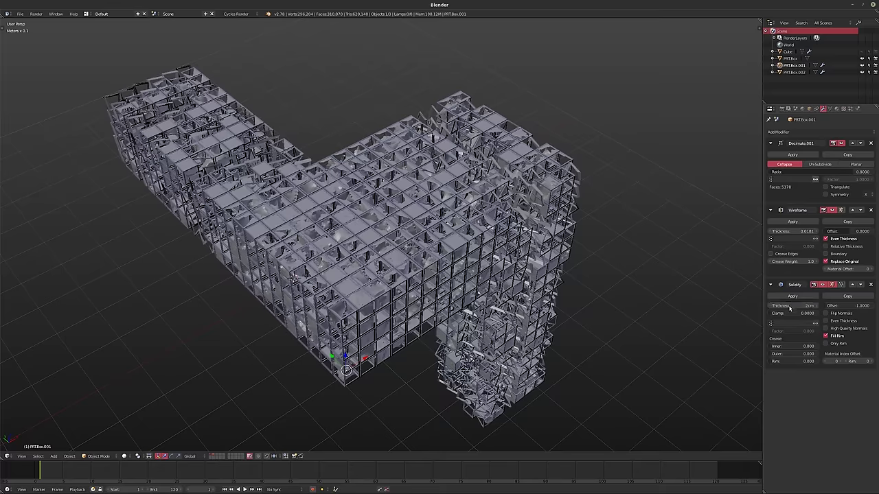
{"action": "left_click", "coordinate": [871, 284]}
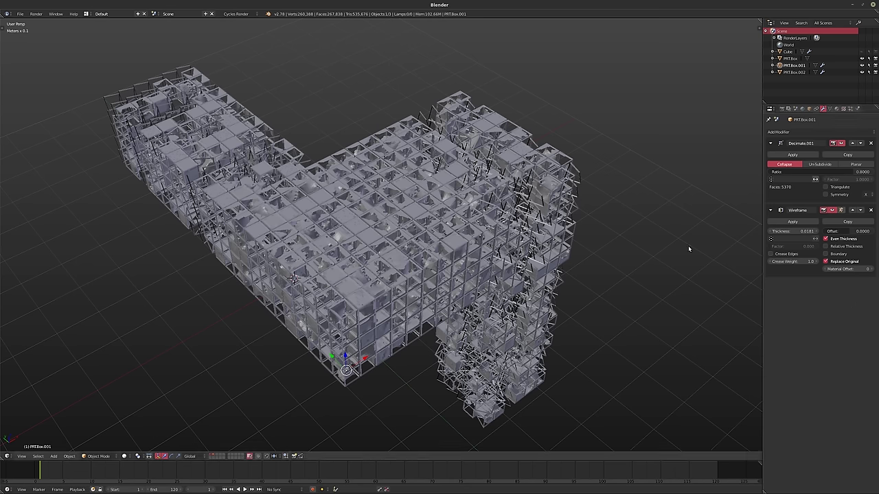
- Switch the Wireframe to relative, non-even thickness at about 0.0856
{"action": "left_click", "coordinate": [826, 247]}
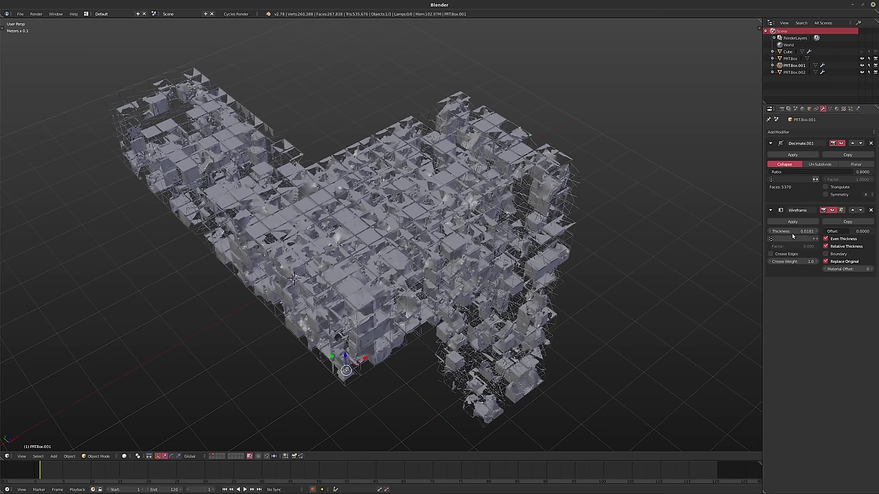
{"action": "mouse_move", "coordinate": [797, 231]}
{"action": "left_mouse_down"}
{"action": "mouse_move", "coordinate": [824, 232]}
{"action": "mouse_move", "coordinate": [800, 232]}
{"action": "left_mouse_up"}
{"action": "left_click", "coordinate": [826, 238]}
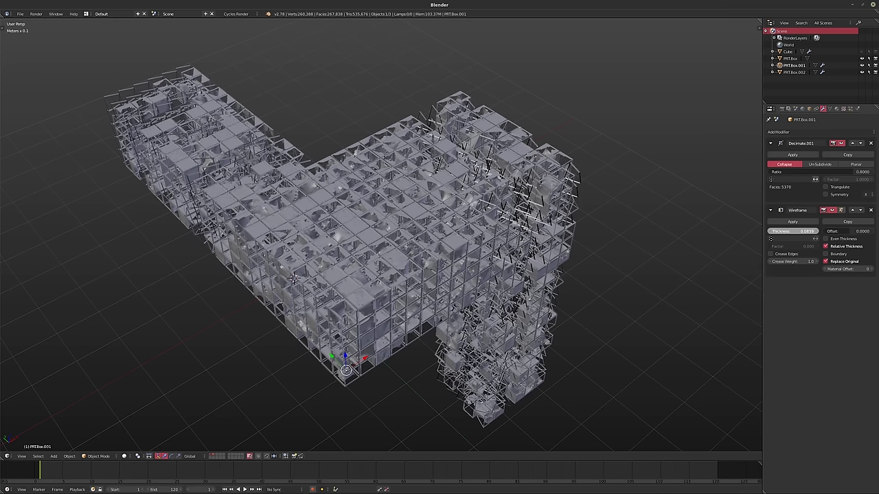
{"action": "middle_click_drag", "start_coordinate": [500, 229], "coordinate": [497, 215]}
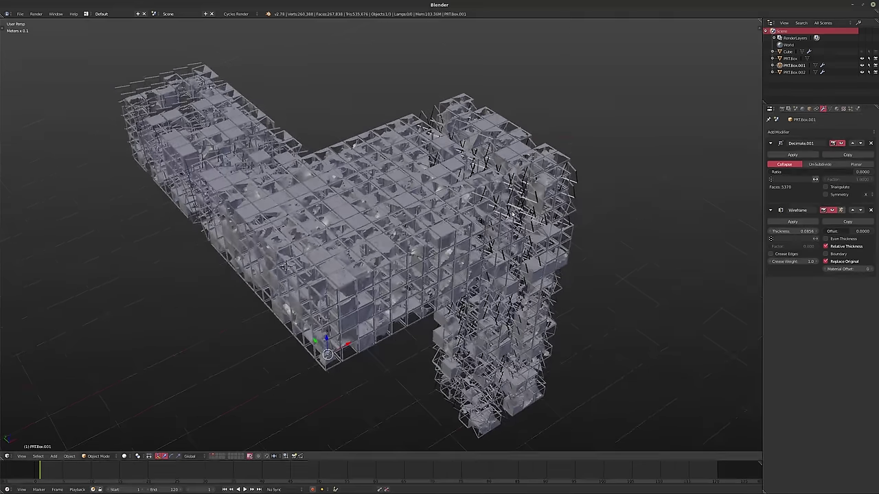
- Create a new material for the lattice
{"action": "left_click", "coordinate": [836, 109]}
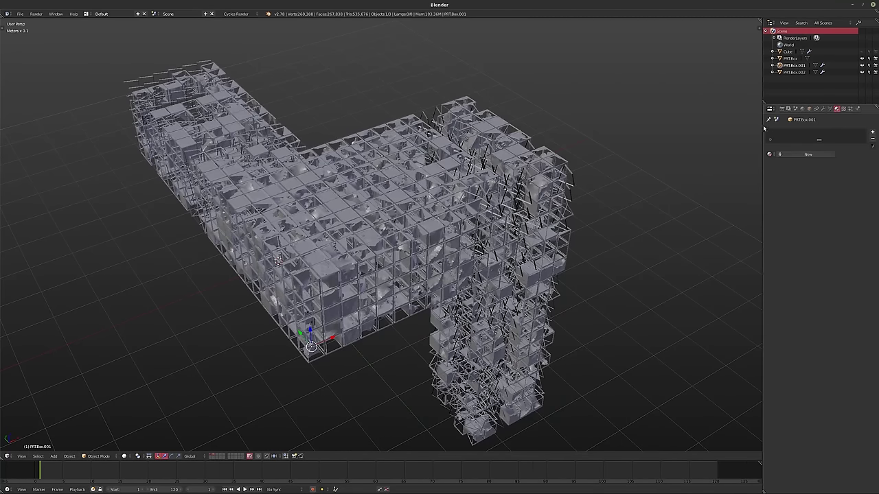
{"action": "left_click", "coordinate": [783, 154]}
{"action": "middle_click_drag", "start_coordinate": [582, 179], "coordinate": [528, 185]}
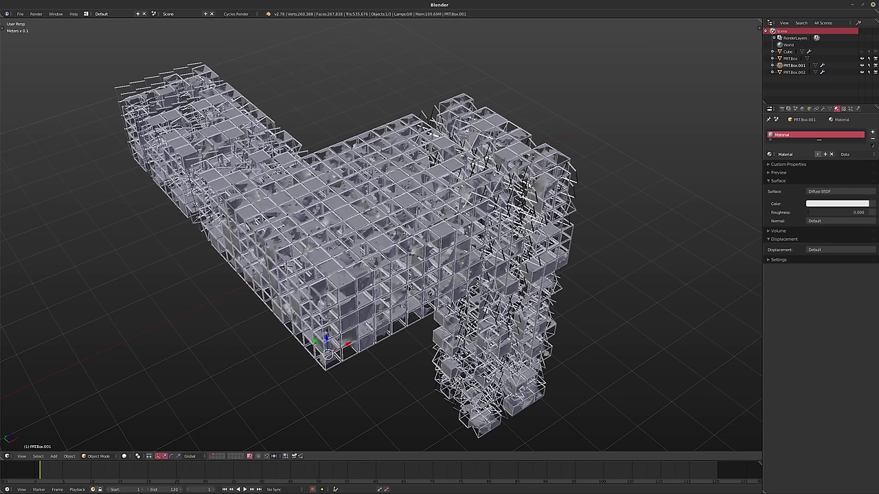
- Light the world with an Environment Texture loading Downloads/lenong_2_4k.hdr
{"action": "left_click", "coordinate": [802, 109]}
{"action": "left_click", "coordinate": [840, 169]}
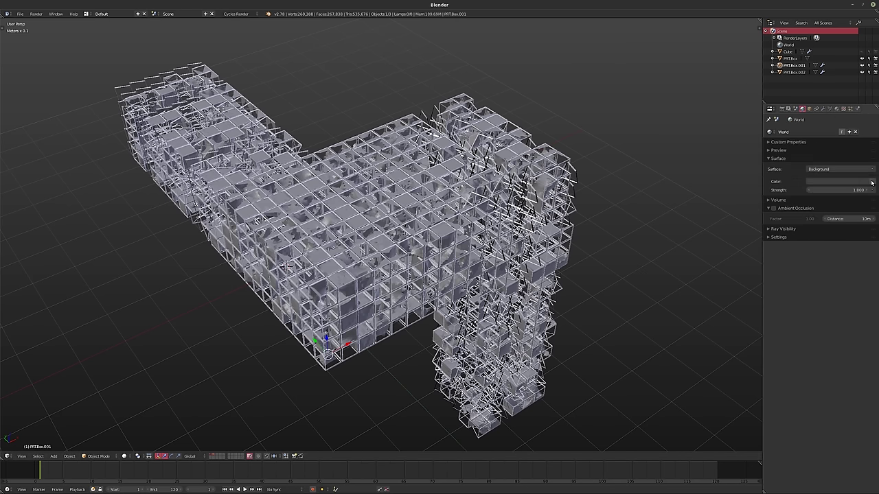
{"action": "left_click", "coordinate": [869, 182]}
{"action": "left_click", "coordinate": [739, 106]}
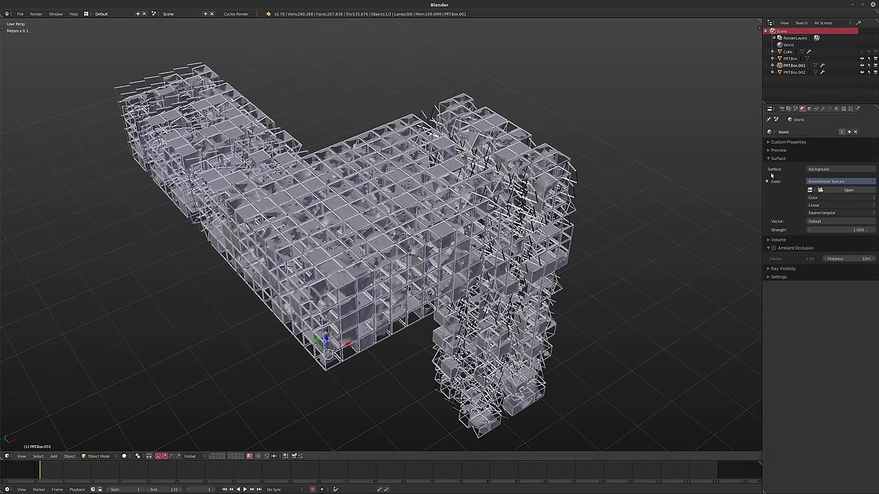
{"action": "left_click", "coordinate": [842, 197]}
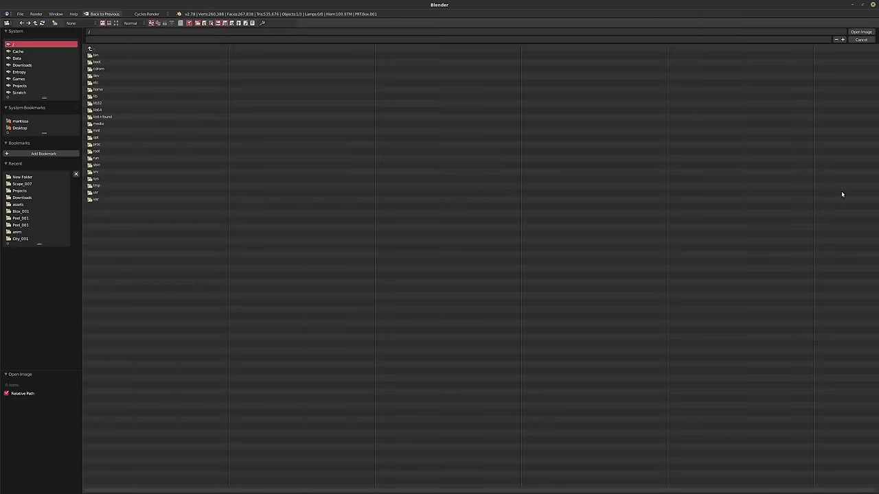
{"action": "left_click", "coordinate": [21, 65]}
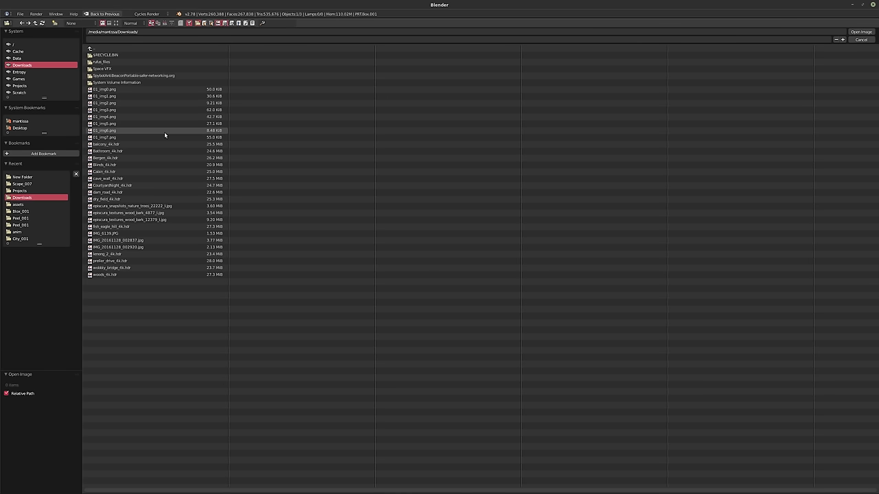
{"action": "left_click", "coordinate": [111, 255]}
{"action": "double_click", "coordinate": [111, 255]}
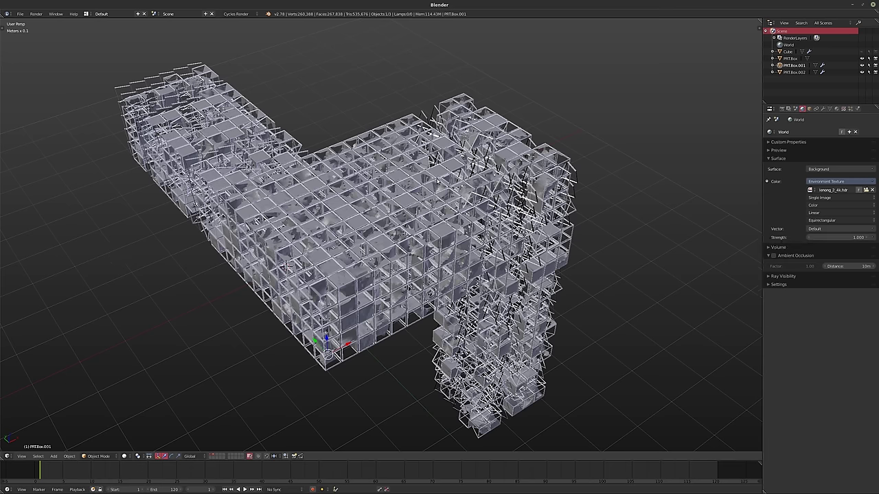
{"action": "middle_click_drag", "start_coordinate": [492, 155], "coordinate": [493, 142]}
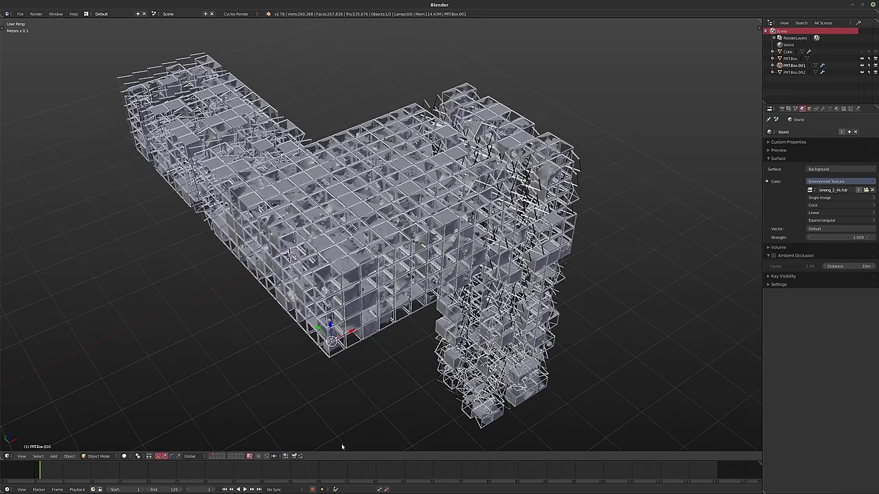
- Switch to rendered Cycles shading, add one camera, and view through it
{"action": "key", "text": "shift+z"}
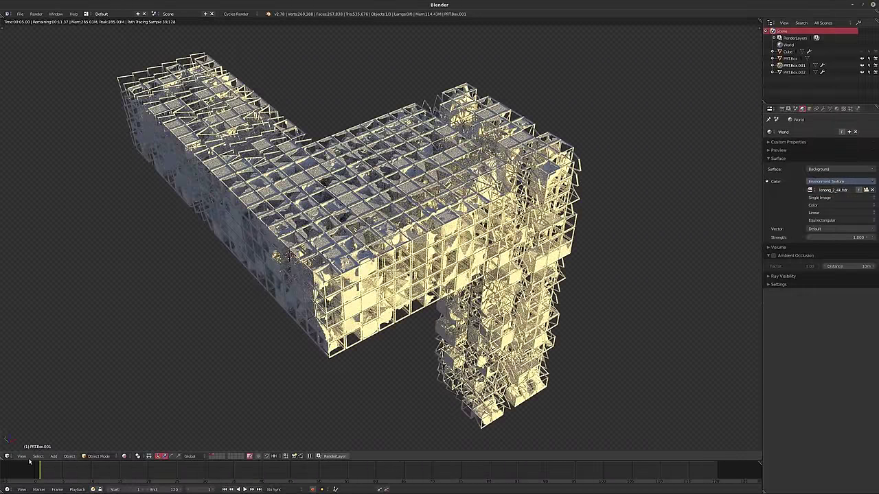
{"action": "left_click_drag", "start_coordinate": [363, 462], "coordinate": [363, 442]}
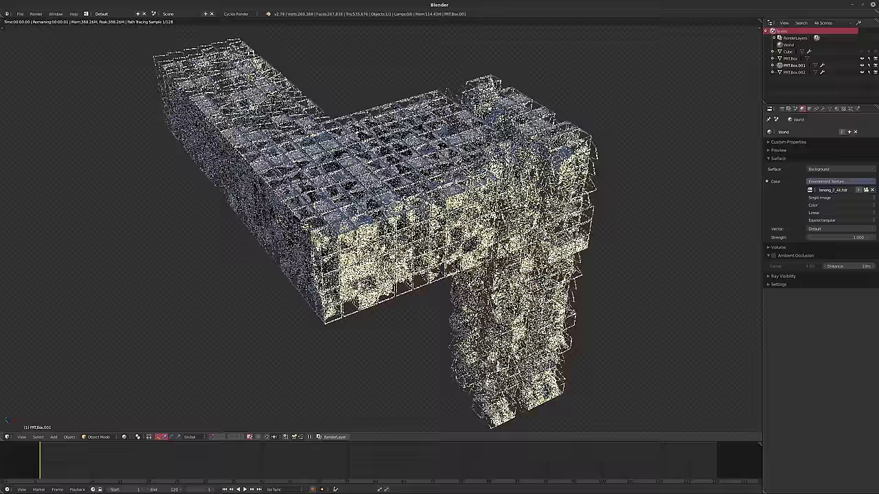
{"action": "key", "text": "shift+a"}
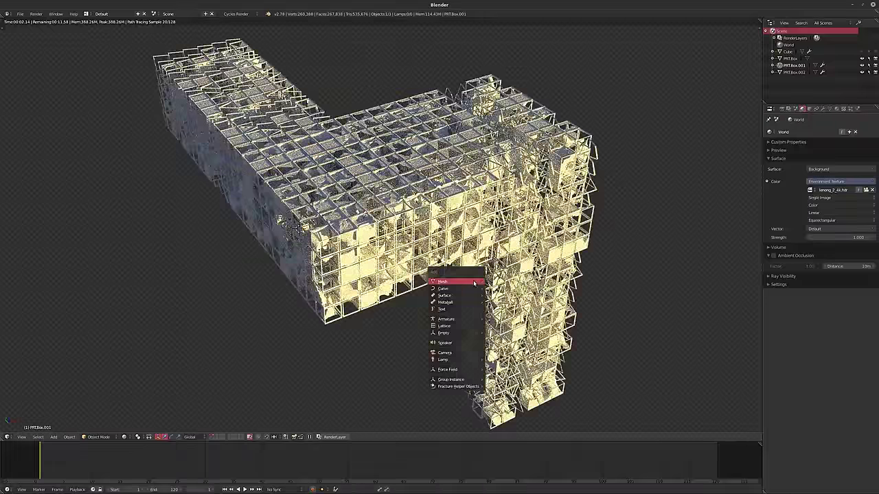
{"action": "left_click", "coordinate": [447, 353]}
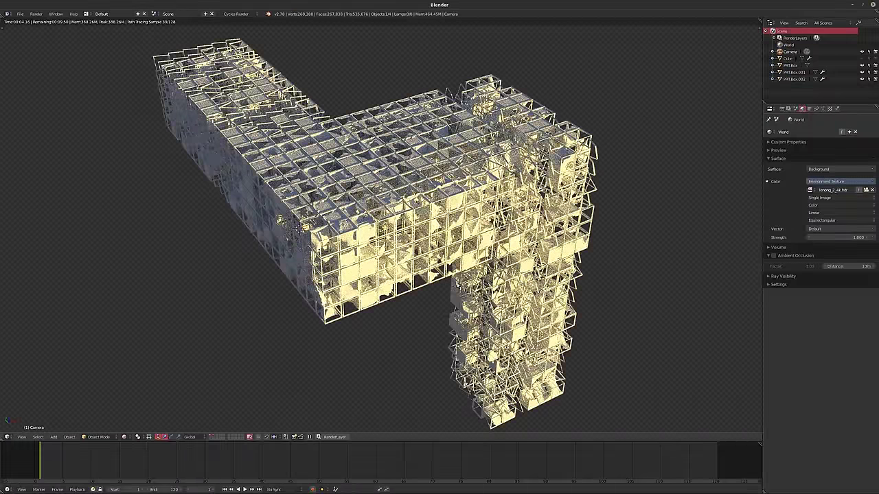
{"action": "key", "text": "shift+a"}
{"action": "left_click", "coordinate": [451, 292]}
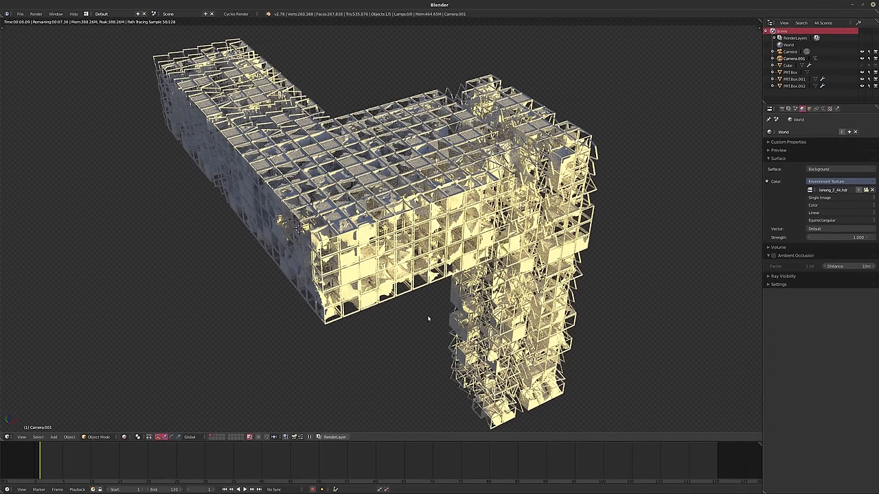
{"action": "key", "text": "Delete"}
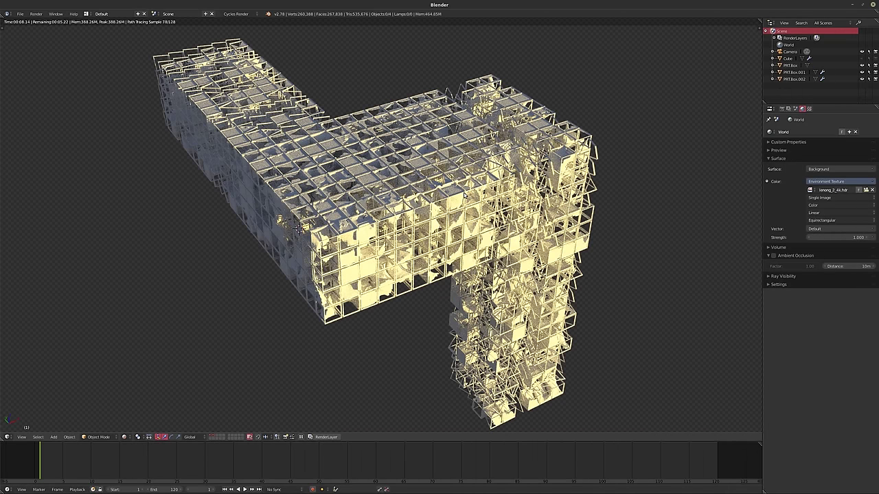
{"action": "key", "text": "KP_0"}
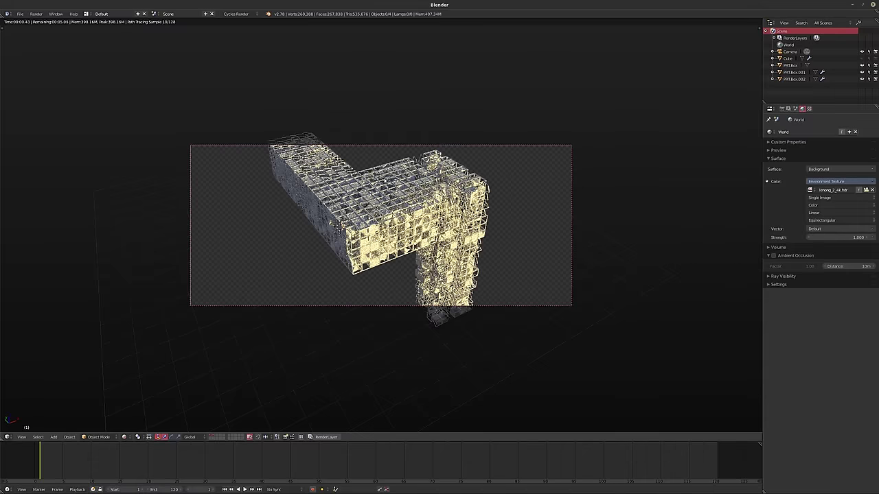
- Set the render resolution to 6000 × 4000 px and fit the camera frame to the viewport
{"action": "left_click", "coordinate": [782, 109]}
{"action": "left_click", "coordinate": [786, 202]}
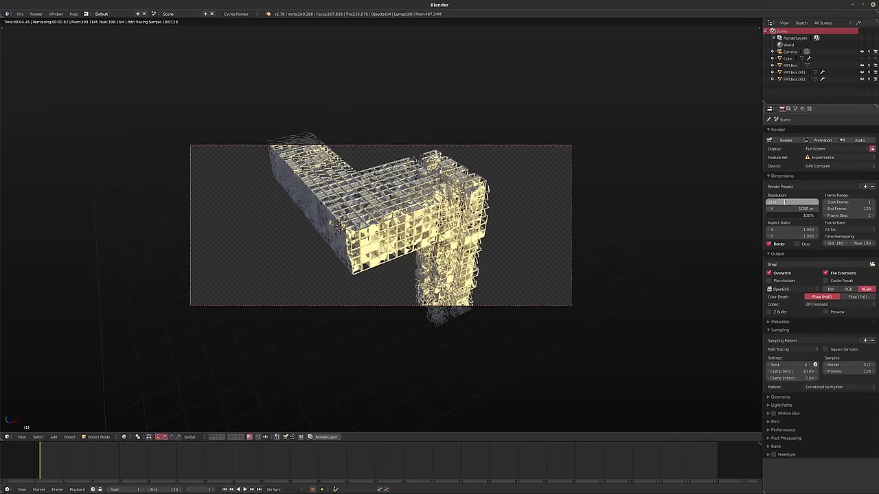
{"action": "type", "text": "6000"}
{"action": "key", "text": "Return"}
{"action": "left_click", "coordinate": [787, 206]}
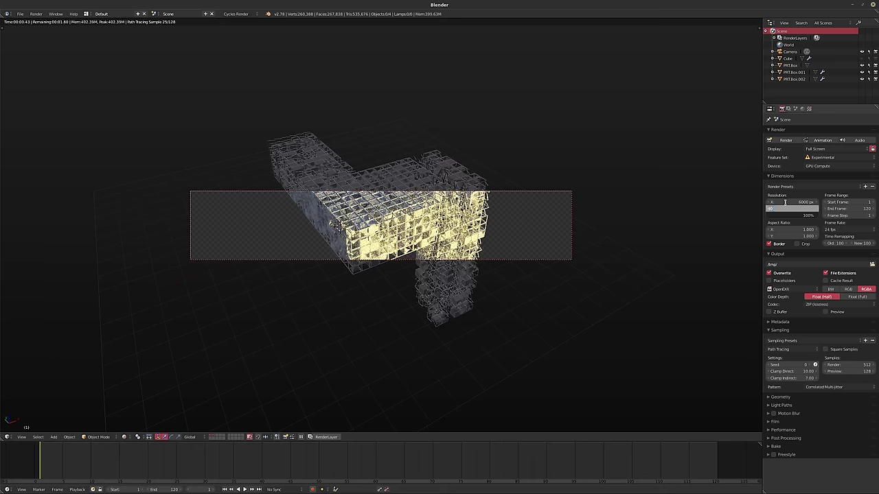
{"action": "type", "text": "4000"}
{"action": "key", "text": "Return"}
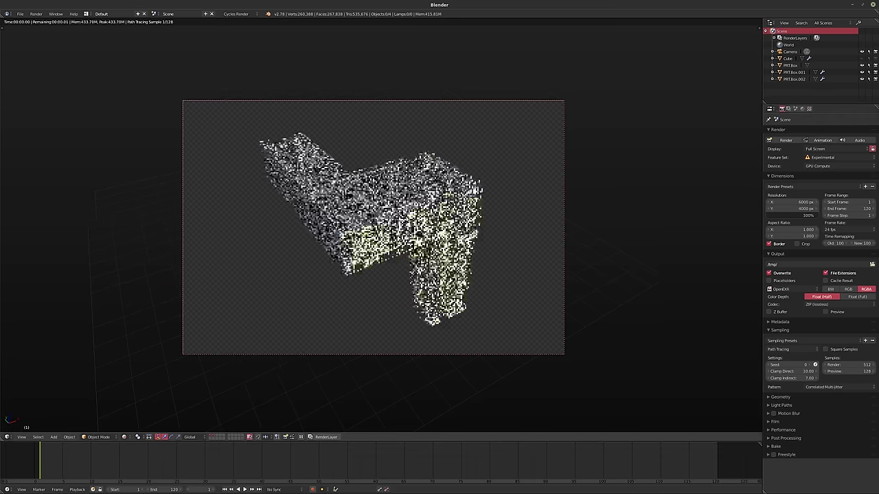
{"action": "key", "text": "Home"}
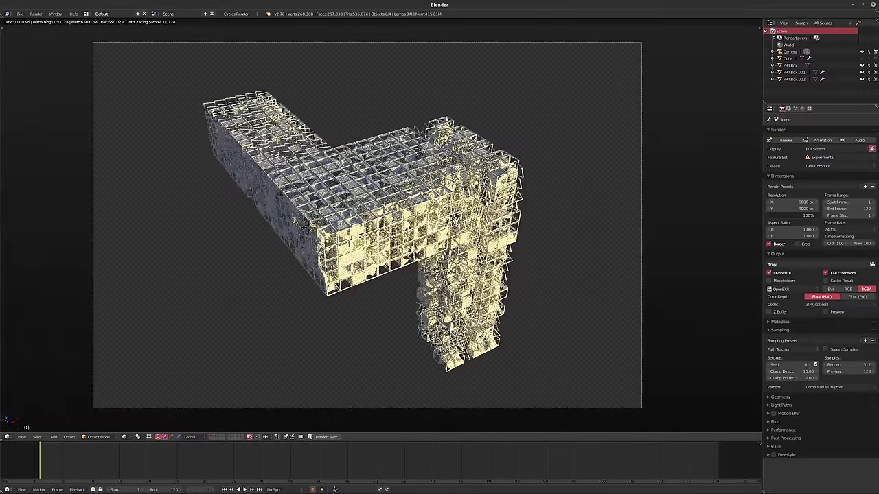
- Slide the camera along its local Z axis to reframe the L-shaped lattice
{"action": "left_click", "coordinate": [790, 52]}
{"action": "key", "text": "g"}
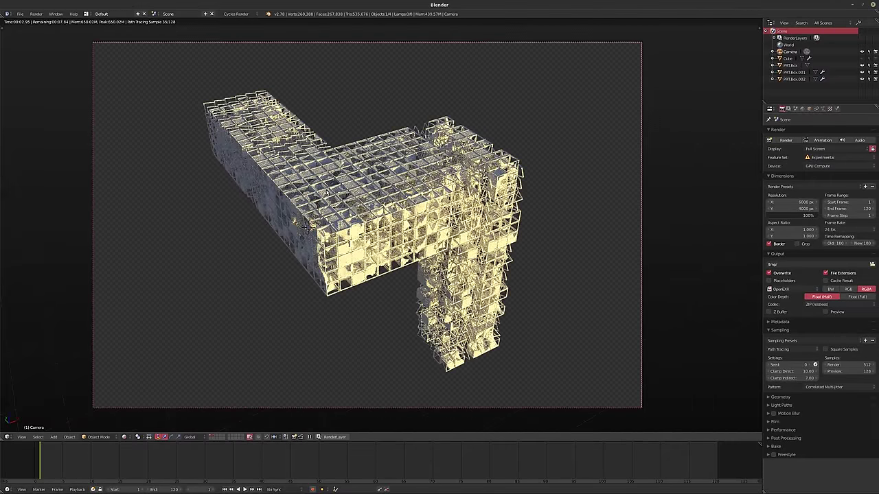
{"action": "key", "text": "z"}
{"action": "key", "text": "z"}
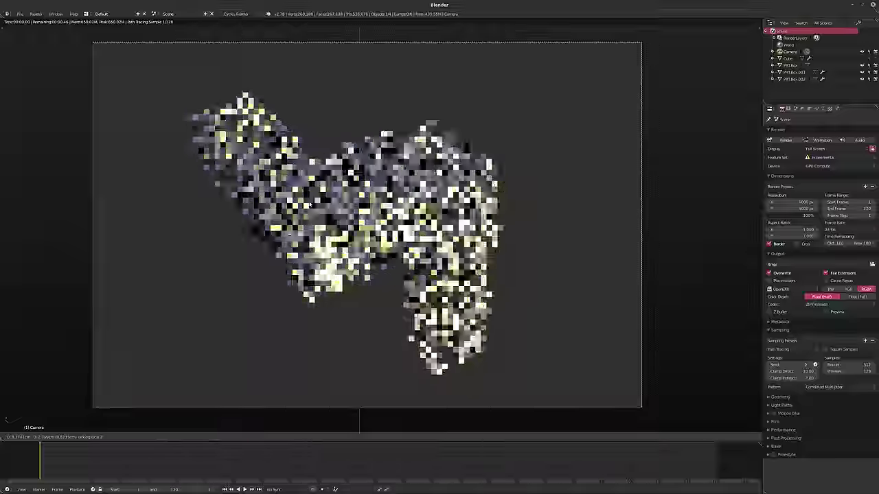
{"action": "left_click", "coordinate": [334, 206]}
- Set the camera focal length to 50mm and slide the camera along its local Z axis
{"action": "left_click", "coordinate": [824, 109]}
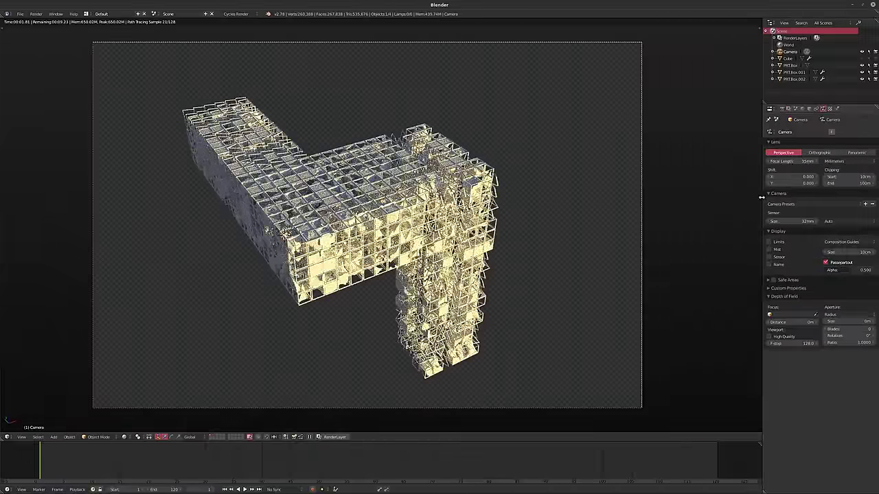
{"action": "left_click_drag", "start_coordinate": [791, 162], "coordinate": [821, 161]}
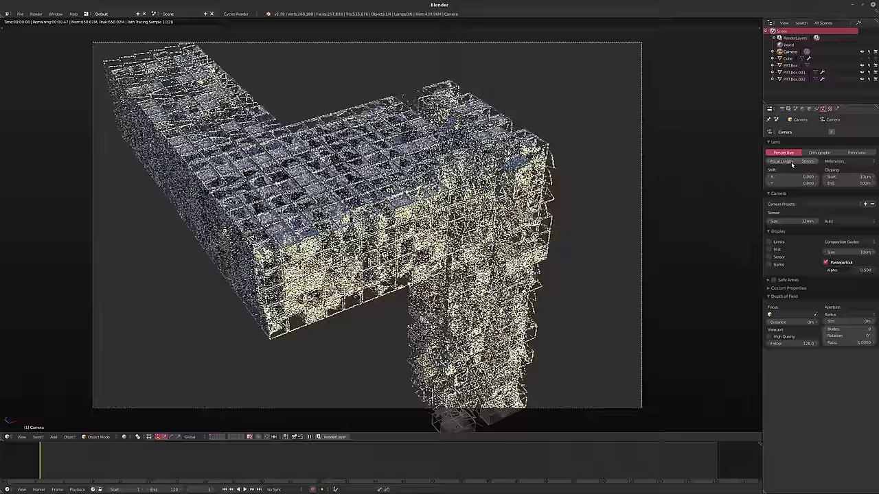
{"action": "key", "text": "g"}
{"action": "key", "text": "z"}
{"action": "key", "text": "z"}
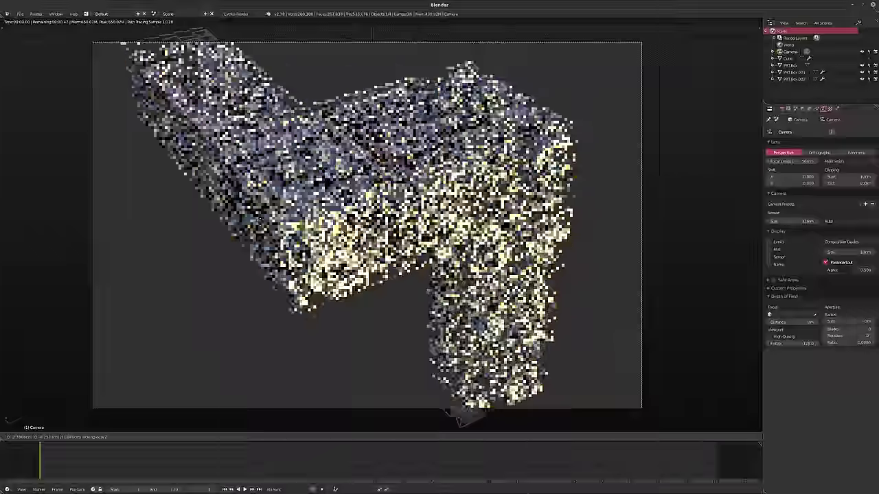
{"action": "key", "text": "Return"}
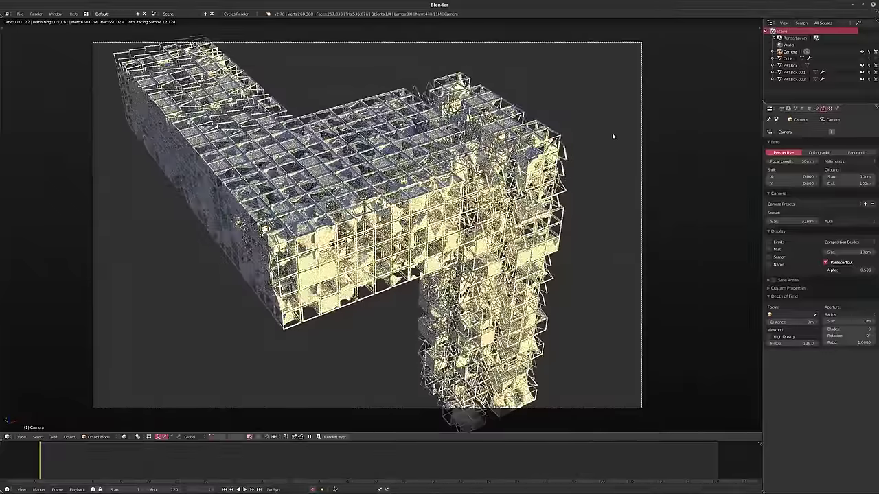
- Rotate the camera about its local Z axis, then adjust its distance along local Z
{"action": "key", "text": "r"}
{"action": "key", "text": "z"}
{"action": "key", "text": "z"}
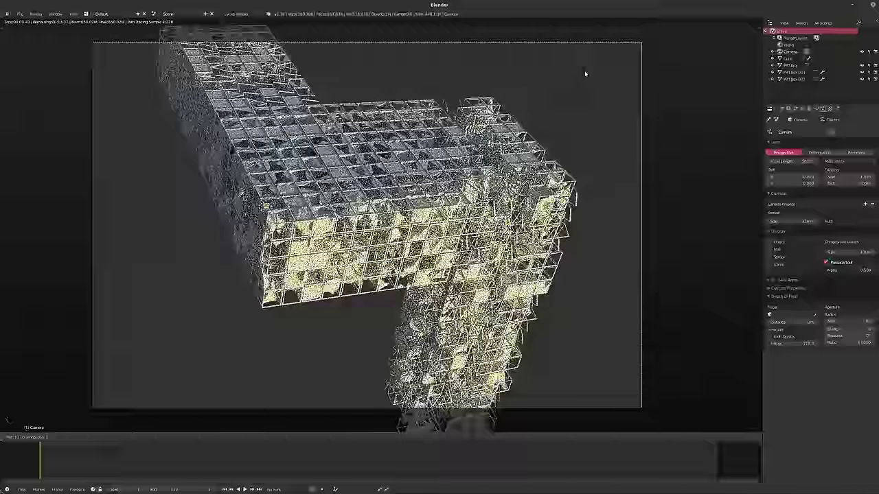
{"action": "key", "text": "Return"}
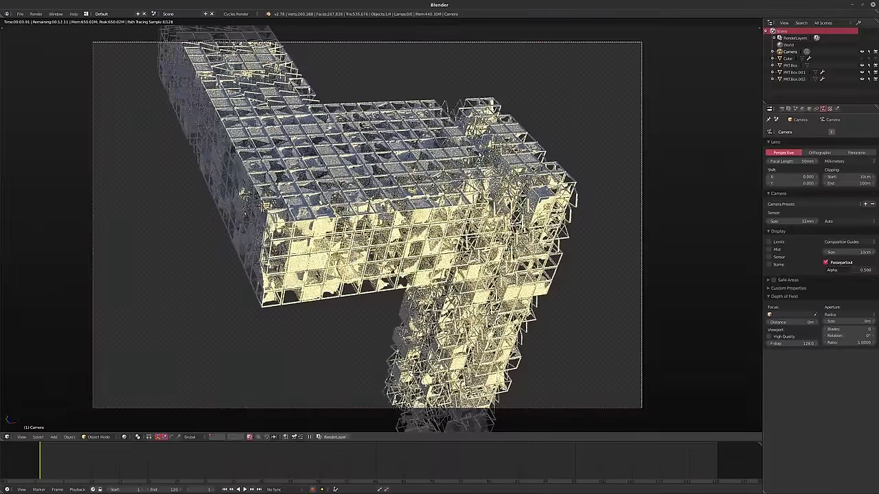
{"action": "key", "text": "g"}
{"action": "key", "text": "z"}
{"action": "key", "text": "z"}
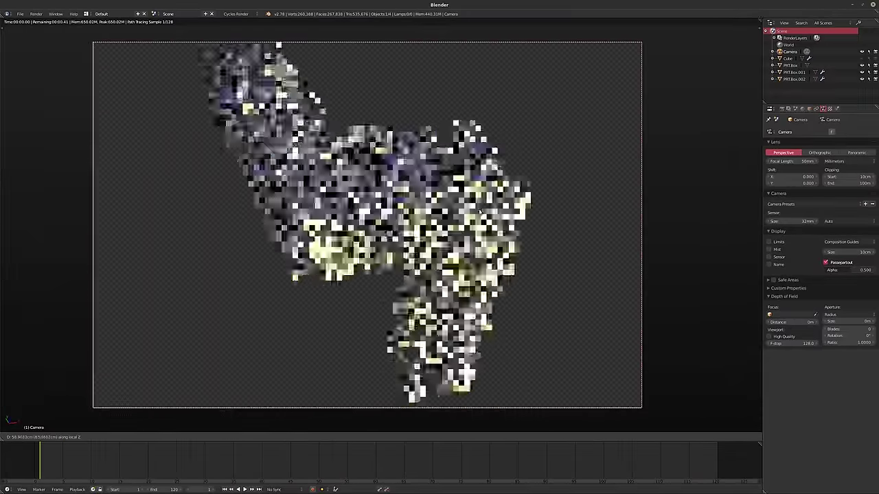
{"action": "key", "text": "Return"}
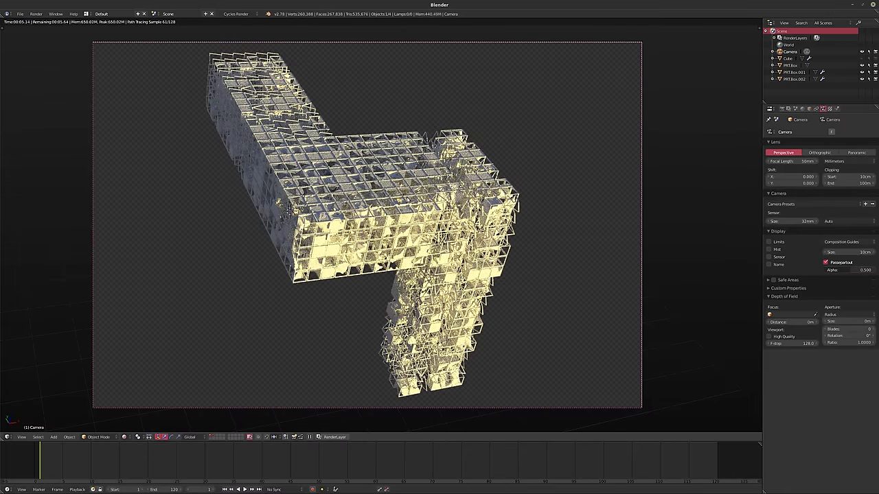
- Set render Resolution X to 4000 for a square 4000 × 4000 px frame
{"action": "left_click", "coordinate": [781, 109]}
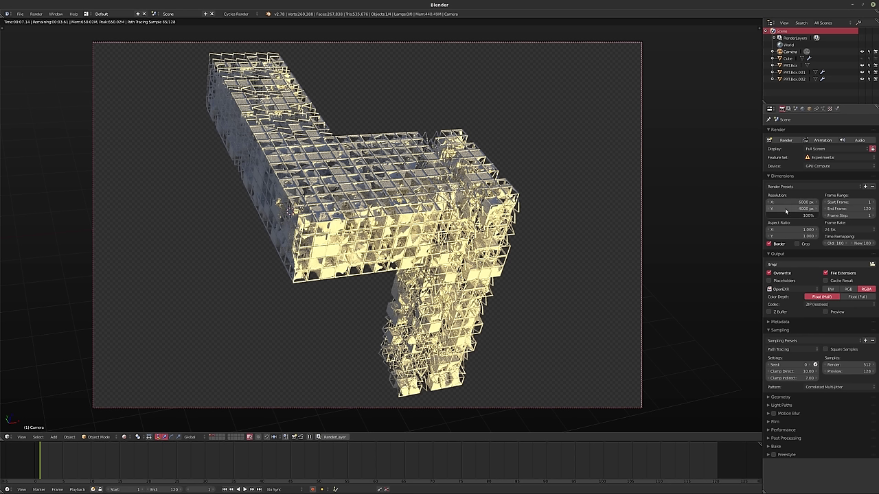
{"action": "left_click", "coordinate": [787, 202]}
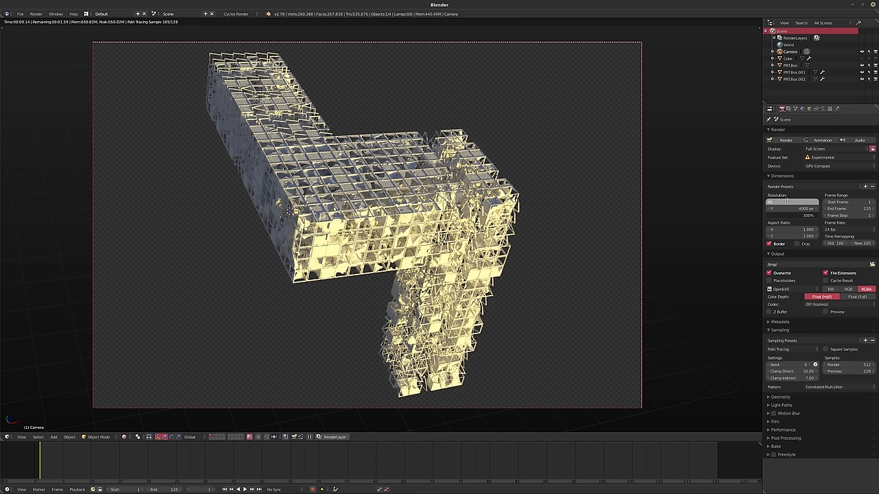
{"action": "type", "text": "4000"}
{"action": "key", "text": "Return"}
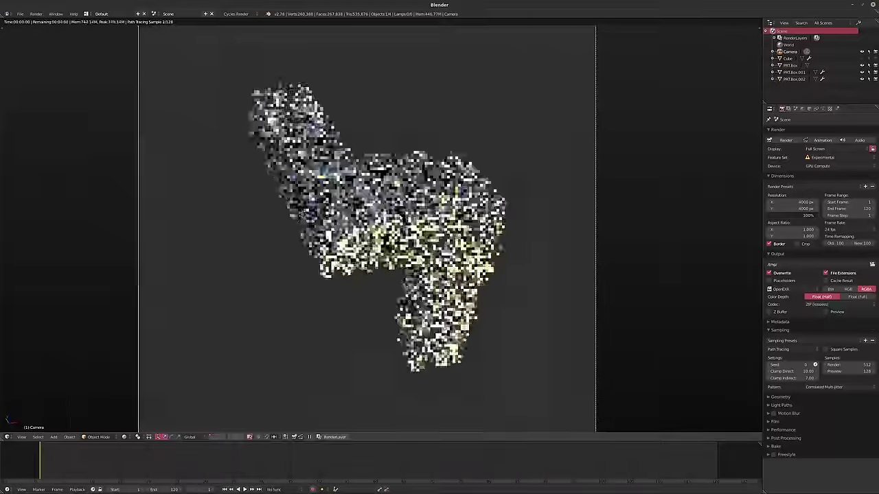
- Fit the camera view to the viewport and move the camera along local Z to frame the lattice
{"action": "key", "text": "Home"}
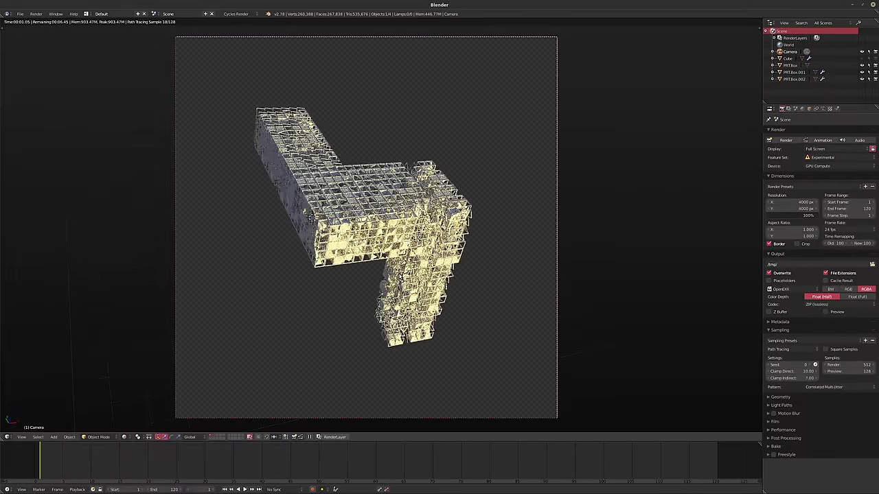
{"action": "key", "text": "g"}
{"action": "key", "text": "z"}
{"action": "key", "text": "z"}
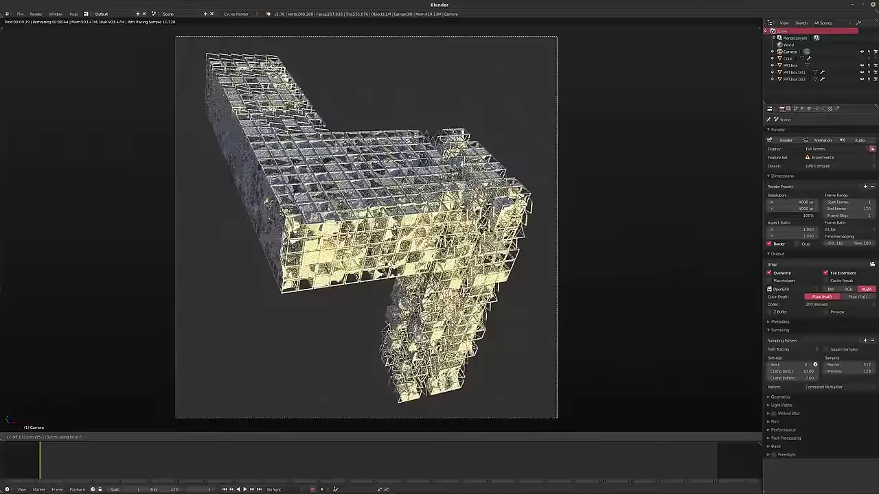
{"action": "key", "text": "Return"}
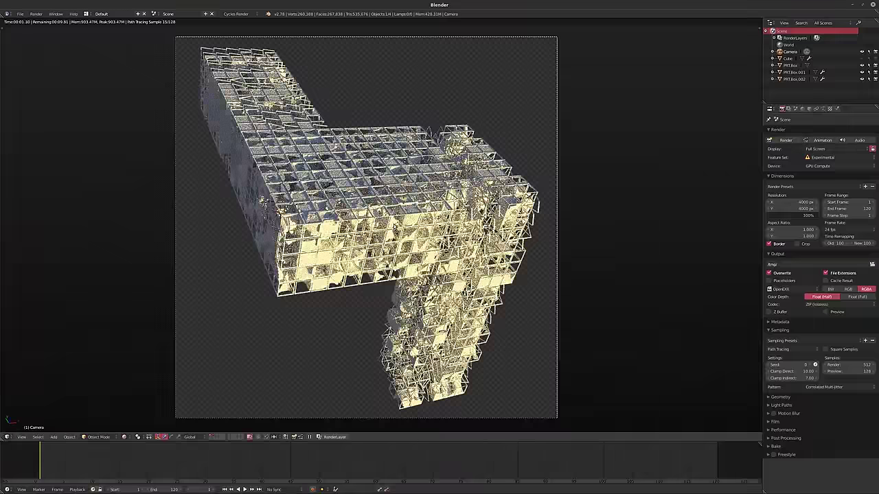
{"action": "key", "text": "g"}
{"action": "key", "text": "z"}
{"action": "key", "text": "z"}
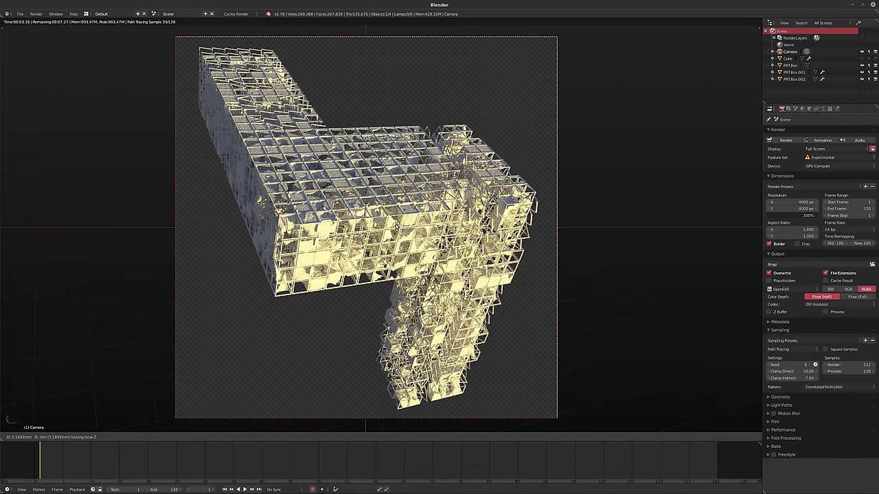
{"action": "key", "text": "Return"}
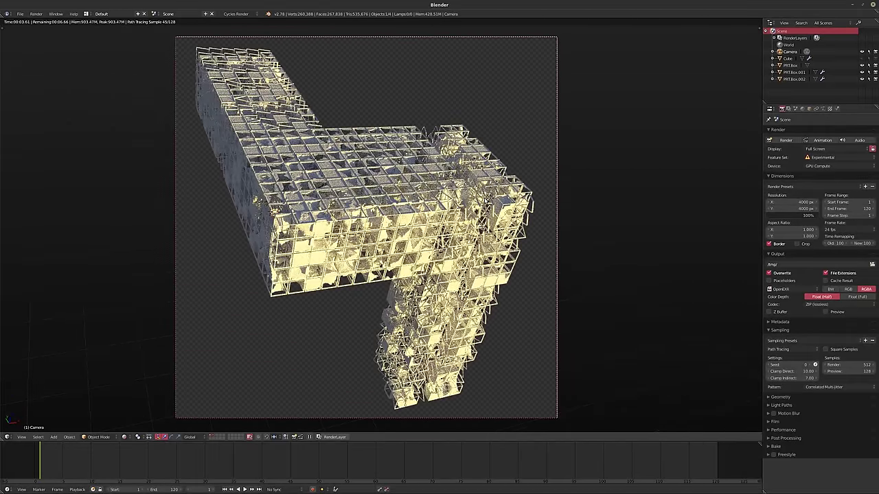
- Enable camera depth of field with a 1cm aperture radius and focus distance of about 1.59 m
{"action": "left_click", "coordinate": [829, 109]}
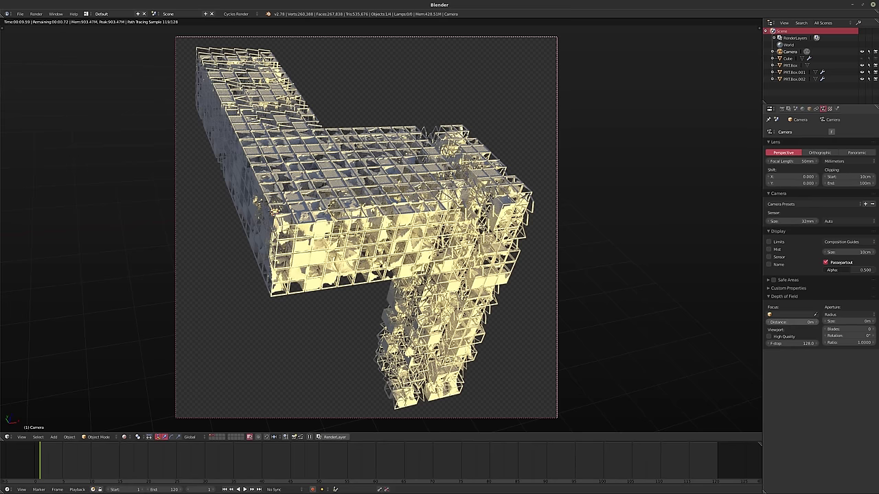
{"action": "left_click_drag", "start_coordinate": [811, 321], "coordinate": [849, 323]}
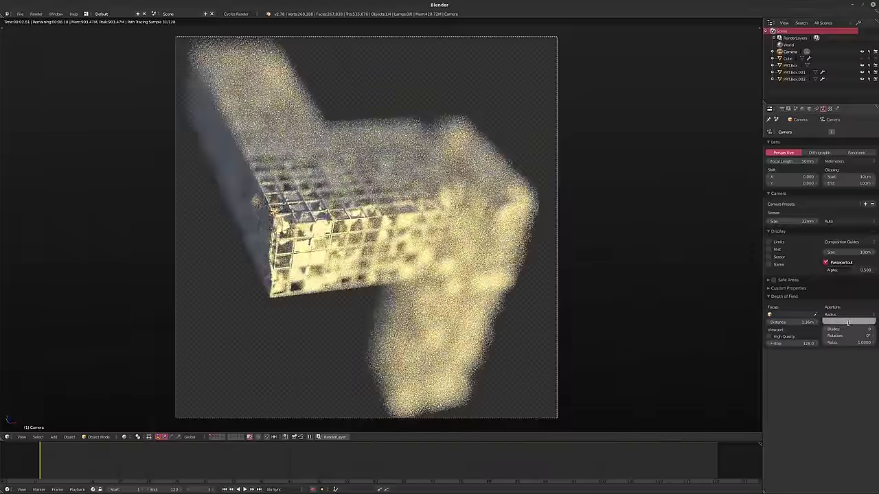
{"action": "key", "text": "Return"}
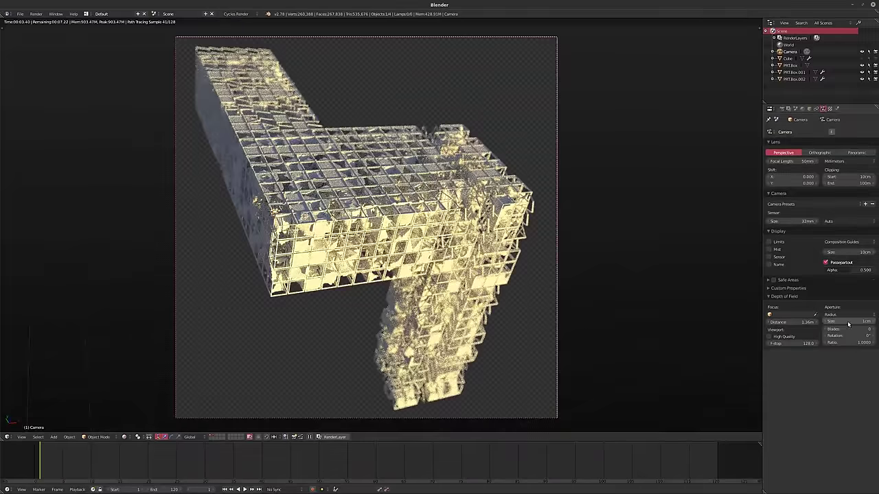
{"action": "left_click_drag", "start_coordinate": [790, 322], "coordinate": [813, 322]}
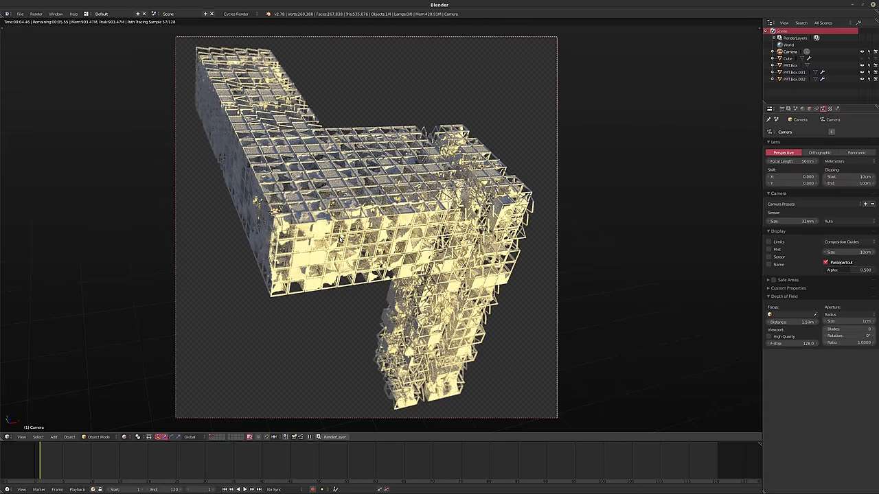
- Make the lower area taller and turn it into a Shader node editor showing the World tree
{"action": "left_click", "coordinate": [802, 109]}
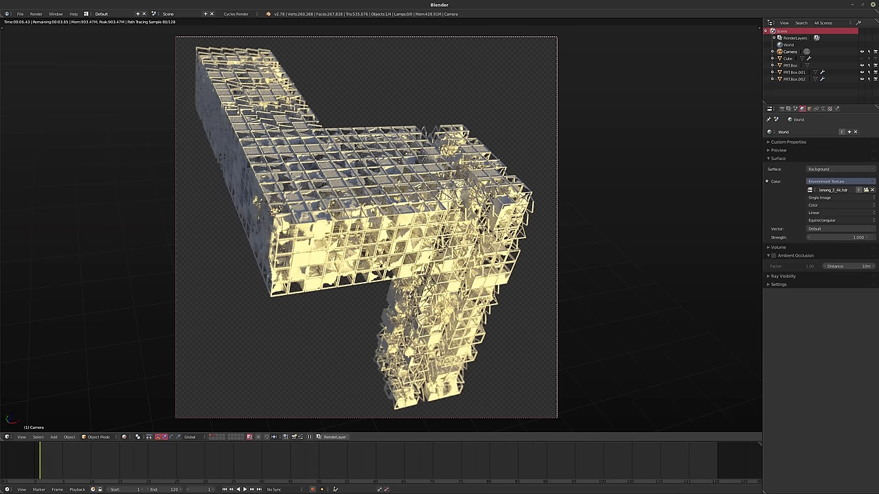
{"action": "scroll", "coordinate": [364, 264], "scroll_direction": "down", "scroll_amount": 1}
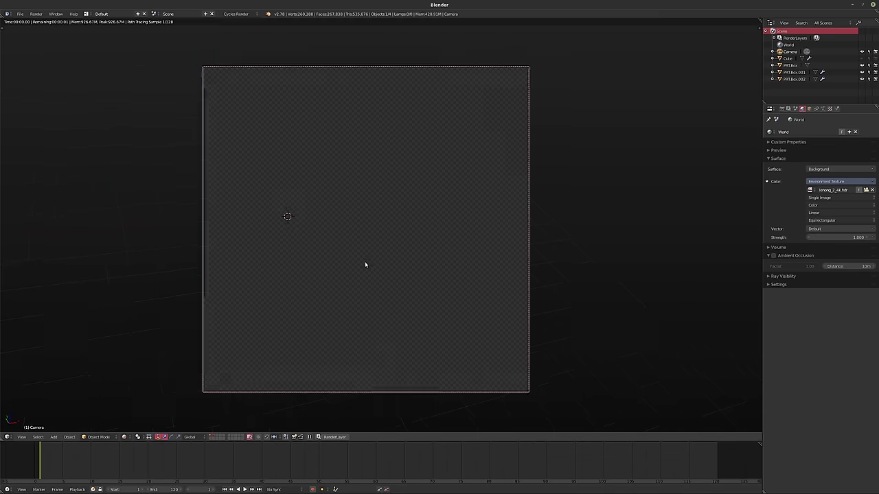
{"action": "mouse_move", "coordinate": [400, 442]}
{"action": "left_mouse_down"}
{"action": "mouse_move", "coordinate": [397, 321]}
{"action": "mouse_move", "coordinate": [390, 310]}
{"action": "mouse_move", "coordinate": [394, 435]}
{"action": "mouse_move", "coordinate": [384, 304]}
{"action": "left_mouse_up"}
{"action": "left_click", "coordinate": [7, 489]}
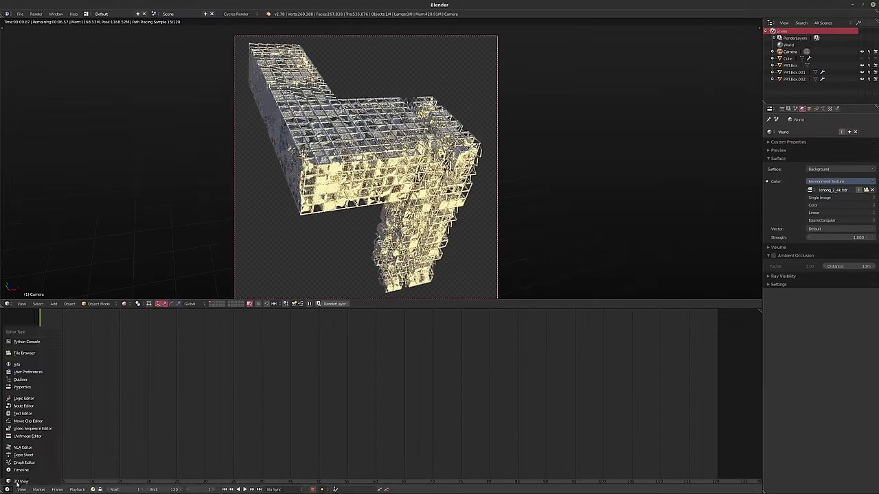
{"action": "left_click", "coordinate": [19, 407]}
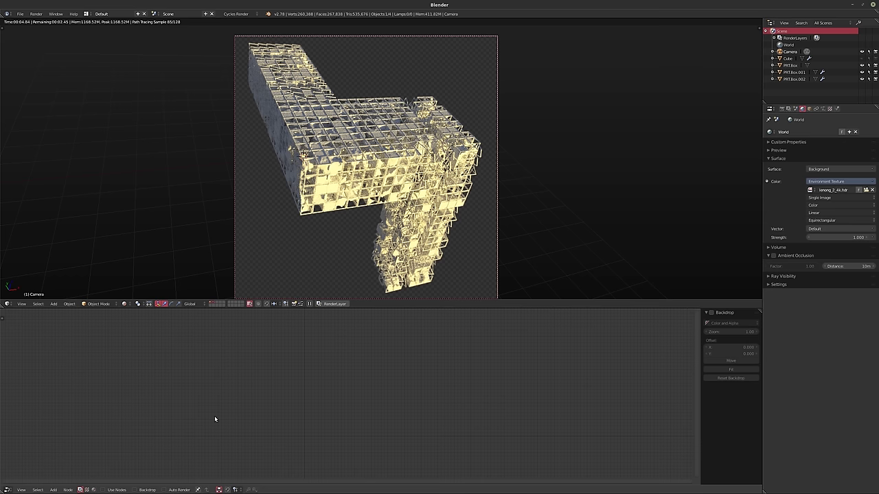
{"action": "left_click", "coordinate": [93, 490]}
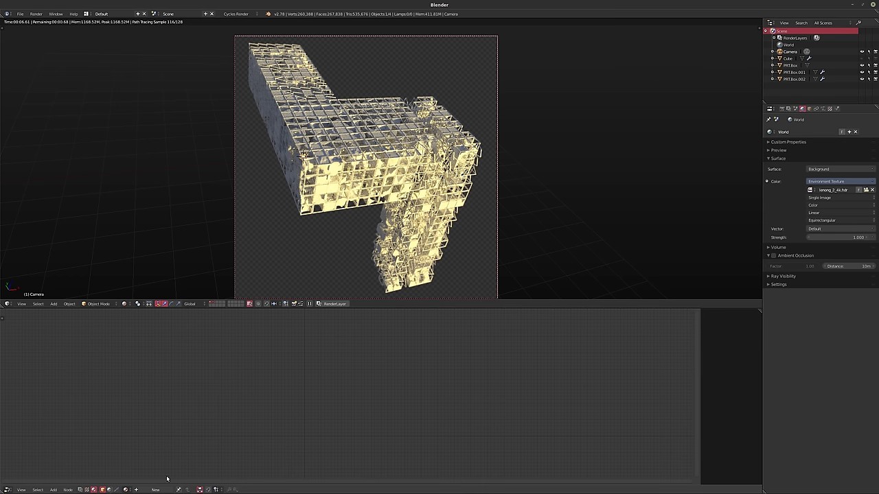
{"action": "left_click", "coordinate": [125, 490]}
{"action": "left_click", "coordinate": [123, 435]}
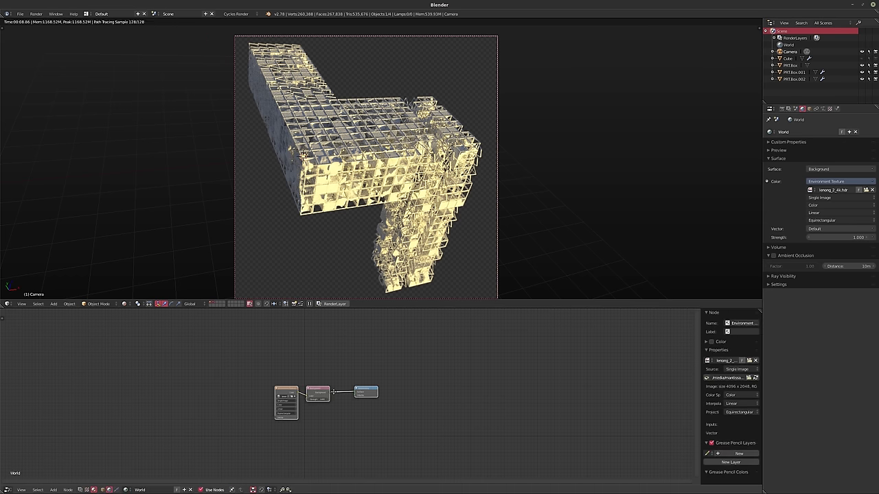
- Spread out the Environment Texture, Background and World Output nodes and add Texture Coordinate and Mapping nodes
{"action": "scroll", "coordinate": [333, 392], "scroll_direction": "up", "scroll_amount": 1}
{"action": "scroll", "coordinate": [290, 375], "scroll_direction": "up", "scroll_amount": 1}
{"action": "left_click_drag", "start_coordinate": [323, 395], "coordinate": [236, 395]}
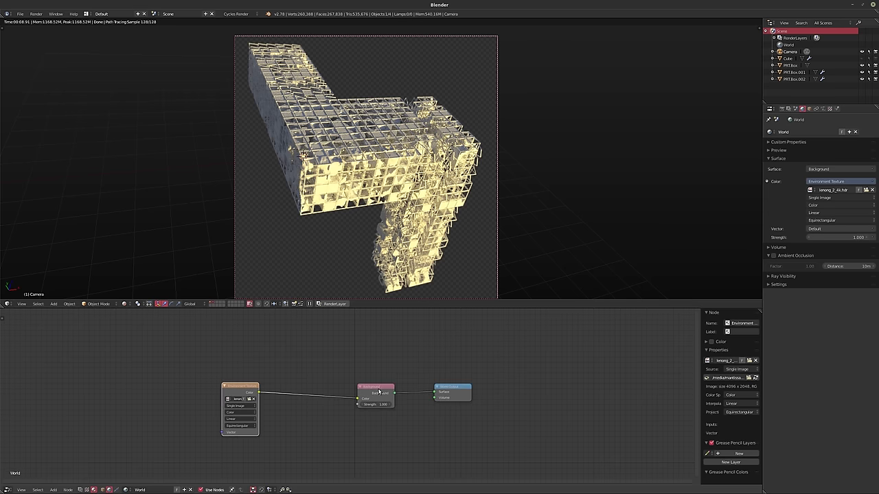
{"action": "left_click_drag", "start_coordinate": [378, 392], "coordinate": [322, 393]}
{"action": "scroll", "coordinate": [287, 390], "scroll_direction": "up", "scroll_amount": 2}
{"action": "middle_click_drag", "start_coordinate": [212, 384], "coordinate": [250, 350]}
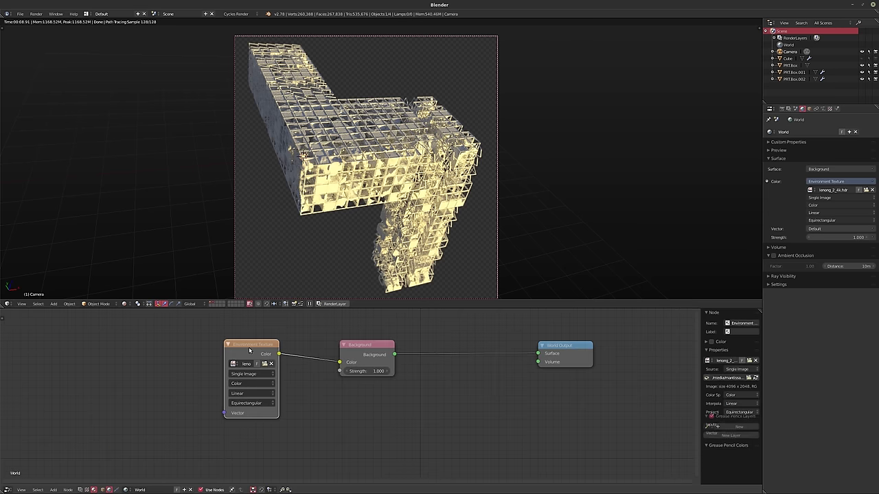
{"action": "key", "text": "ctrl+t"}
- Rotate the HDR environment to about 283.6° on X using the Mapping node's Rotation X field
{"action": "middle_click_drag", "start_coordinate": [291, 387], "coordinate": [339, 389]}
{"action": "scroll", "coordinate": [300, 417], "scroll_direction": "up", "scroll_amount": 1}
{"action": "scroll", "coordinate": [308, 423], "scroll_direction": "up", "scroll_amount": 1}
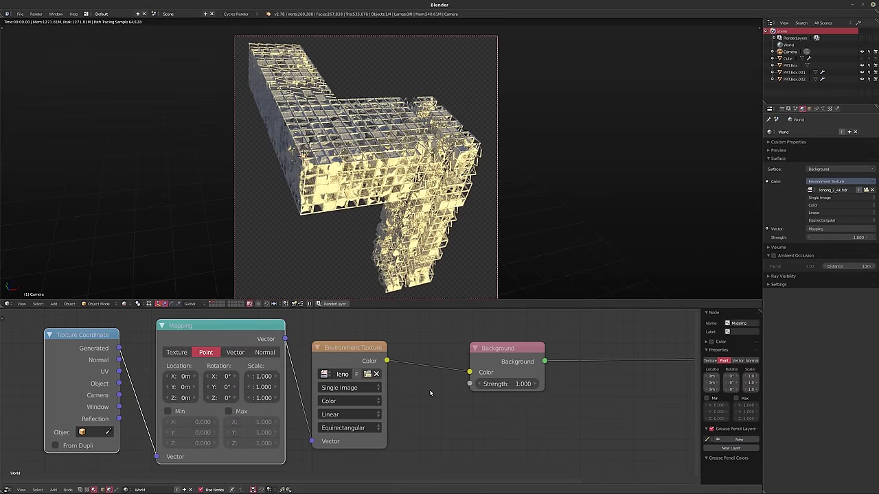
{"action": "scroll", "coordinate": [432, 393], "scroll_direction": "down", "scroll_amount": 2}
{"action": "left_click_drag", "start_coordinate": [418, 370], "coordinate": [404, 372]}
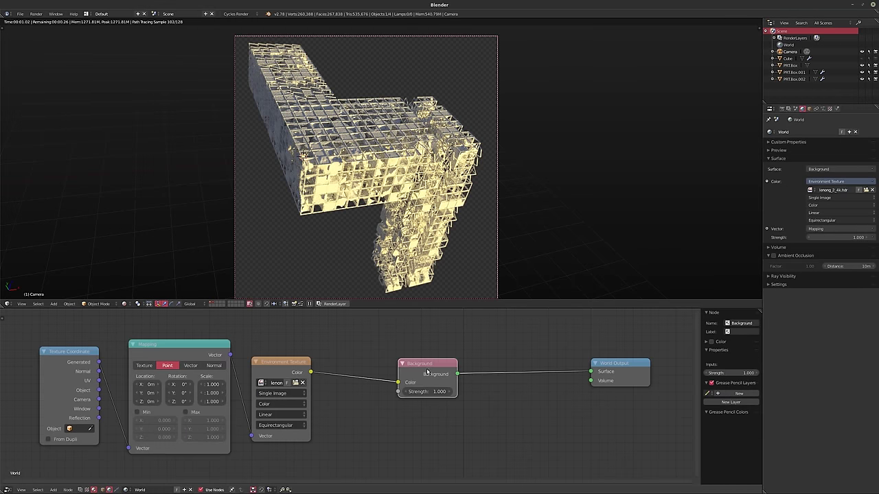
{"action": "left_click_drag", "start_coordinate": [177, 385], "coordinate": [261, 384]}
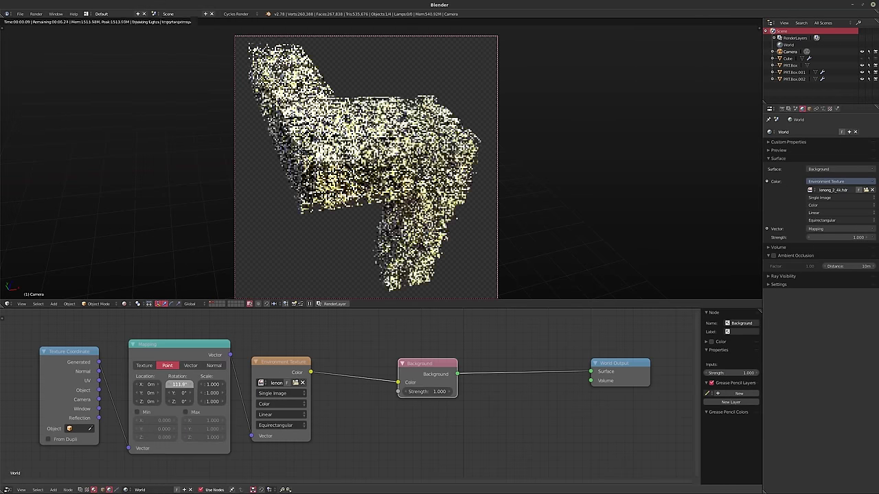
{"action": "left_click_drag", "start_coordinate": [178, 385], "coordinate": [234, 385]}
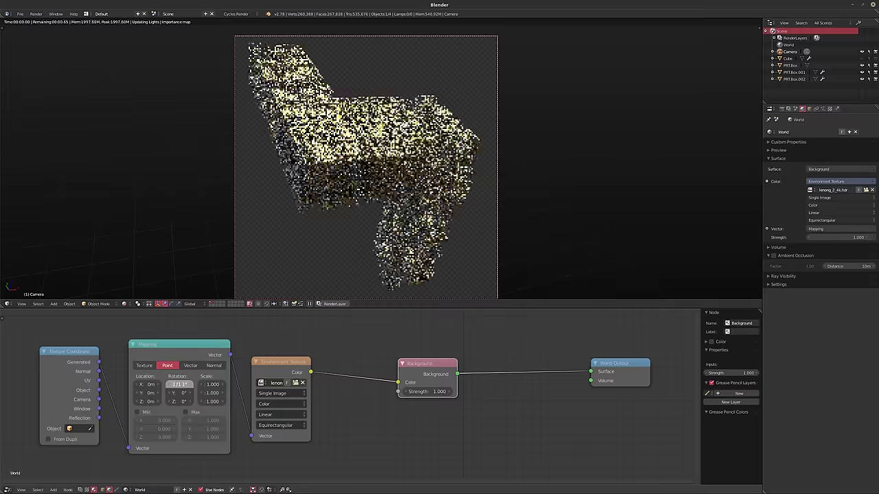
{"action": "left_click_drag", "start_coordinate": [178, 384], "coordinate": [176, 386]}
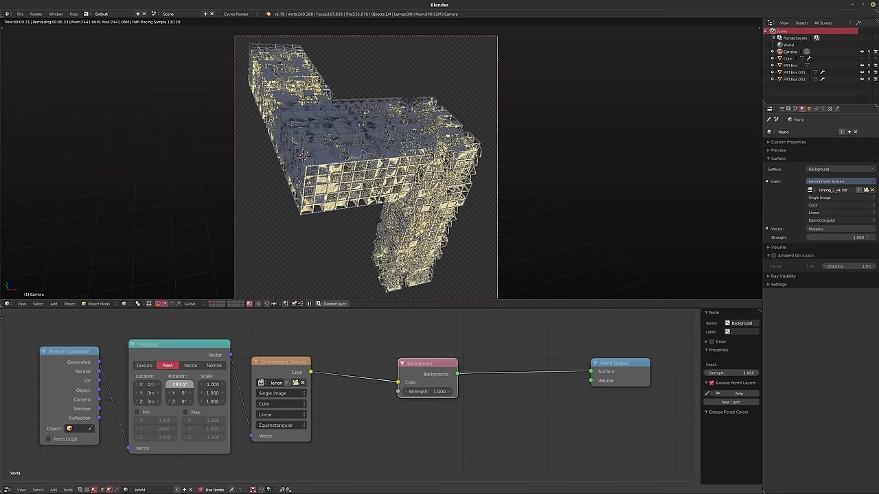
- Raise the Performance panel's Viewport Start Resolution from 64 to 512
{"action": "left_click", "coordinate": [781, 109]}
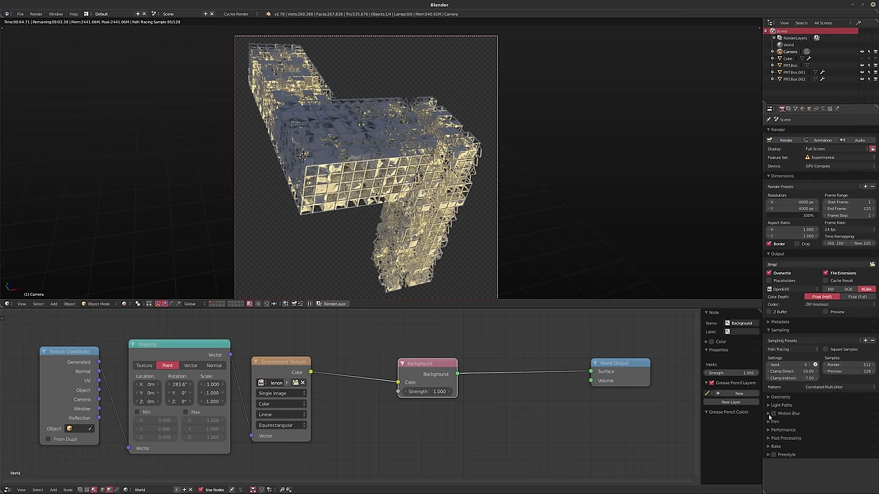
{"action": "left_click", "coordinate": [774, 430]}
{"action": "scroll", "coordinate": [790, 412], "scroll_direction": "down", "scroll_amount": 3}
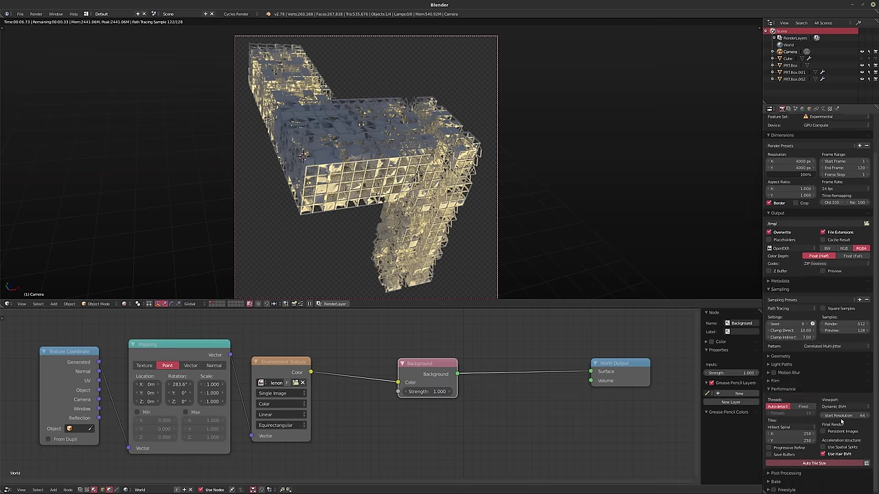
{"action": "left_click", "coordinate": [838, 416]}
{"action": "type", "text": "512"}
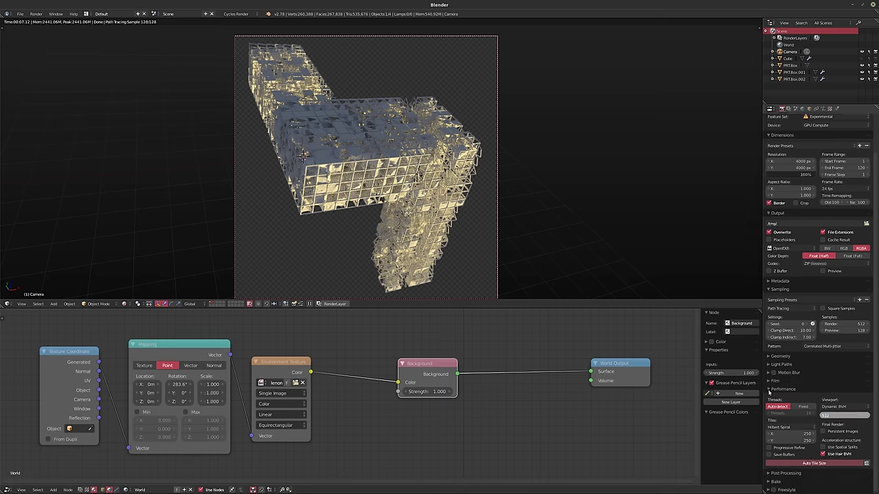
{"action": "key", "text": "Return"}
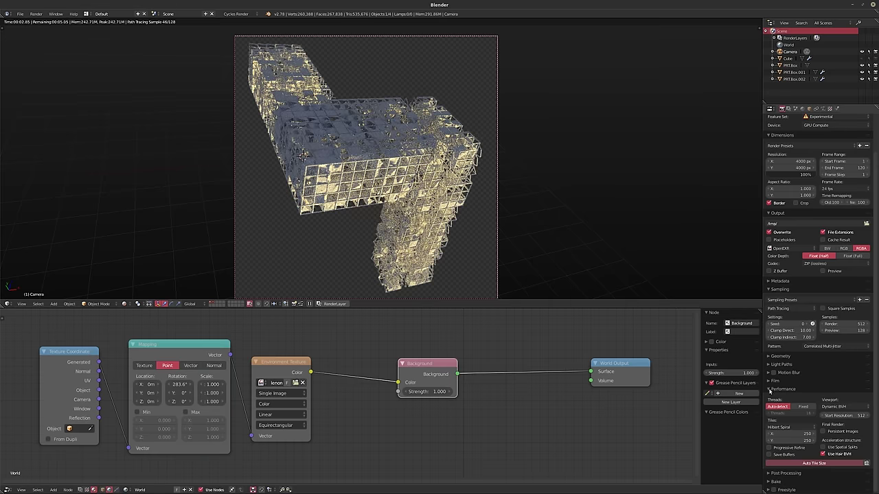
{"action": "left_click", "coordinate": [770, 389]}
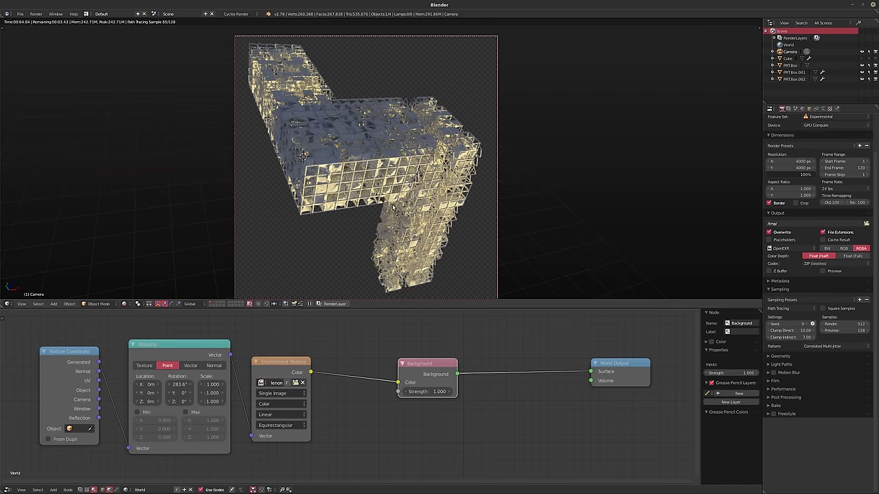
- Set the Mapping node's environment rotation X to 164°
{"action": "middle_click_drag", "start_coordinate": [393, 206], "coordinate": [392, 199], "text": "shift"}
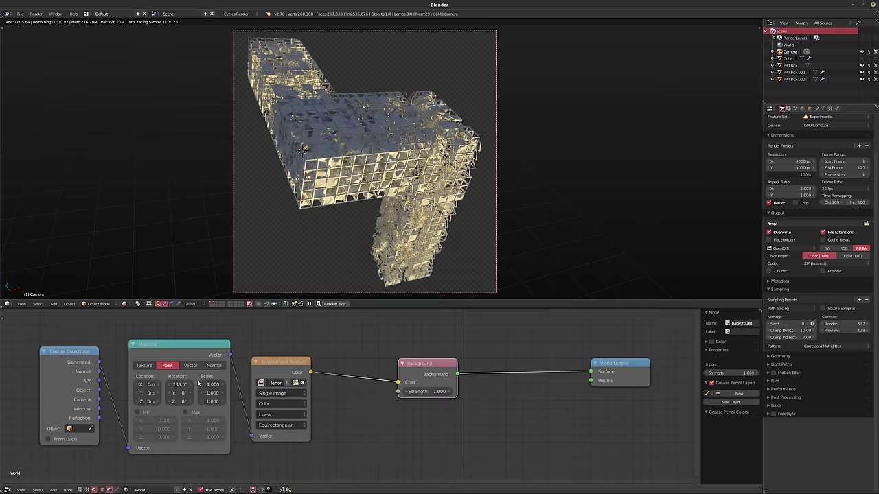
{"action": "mouse_move", "coordinate": [180, 384]}
{"action": "left_mouse_down"}
{"action": "mouse_move", "coordinate": [220, 384]}
{"action": "mouse_move", "coordinate": [180, 385]}
{"action": "left_mouse_up"}
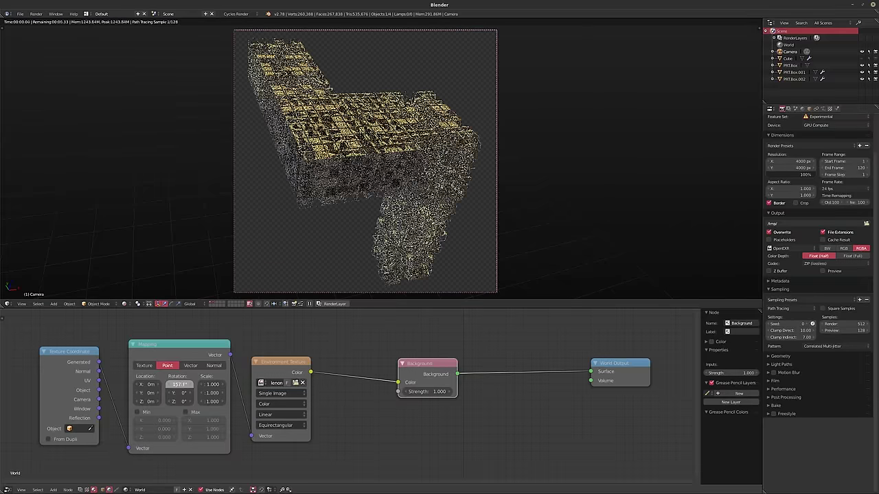
{"action": "left_click_drag", "start_coordinate": [180, 385], "coordinate": [171, 385]}
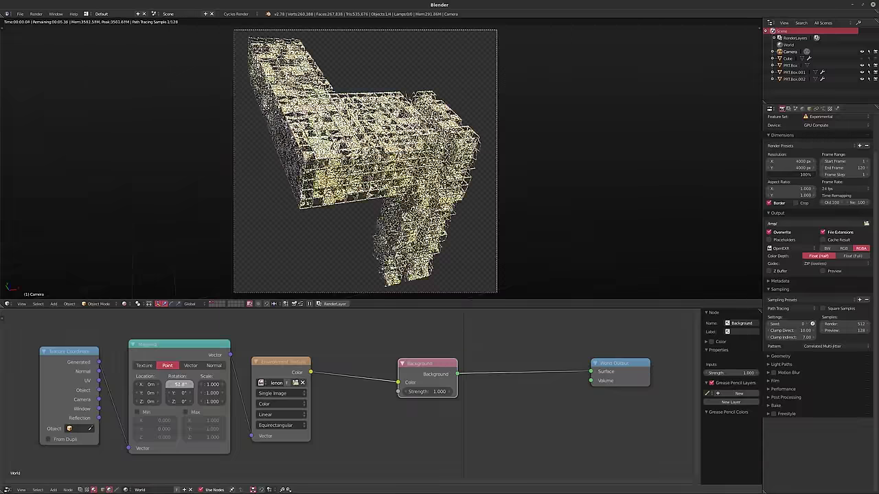
{"action": "left_click_drag", "start_coordinate": [180, 384], "coordinate": [173, 385]}
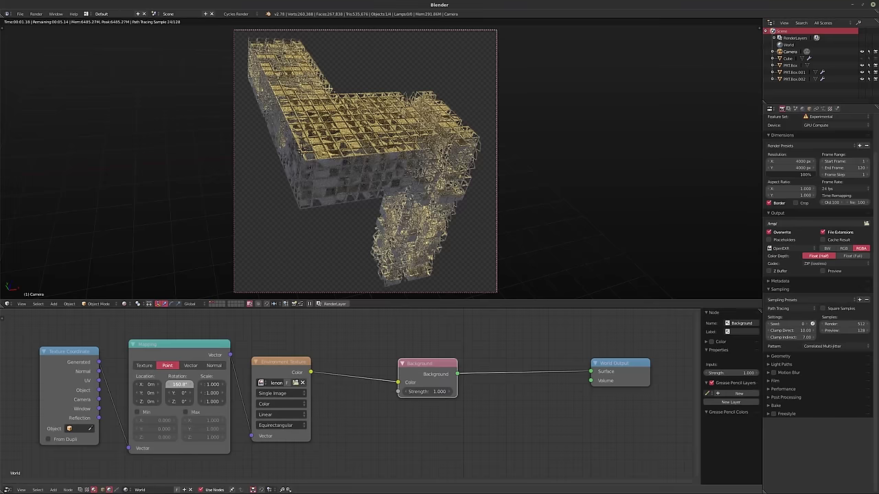
{"action": "left_click_drag", "start_coordinate": [180, 384], "coordinate": [180, 385]}
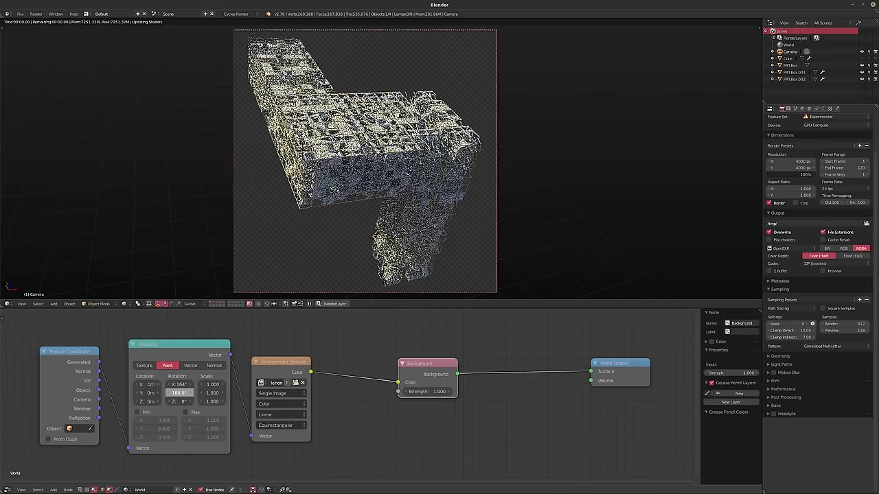
- Set the environment rotation Y to 156.6° and Z to -51.3°
{"action": "left_click_drag", "start_coordinate": [179, 393], "coordinate": [173, 392]}
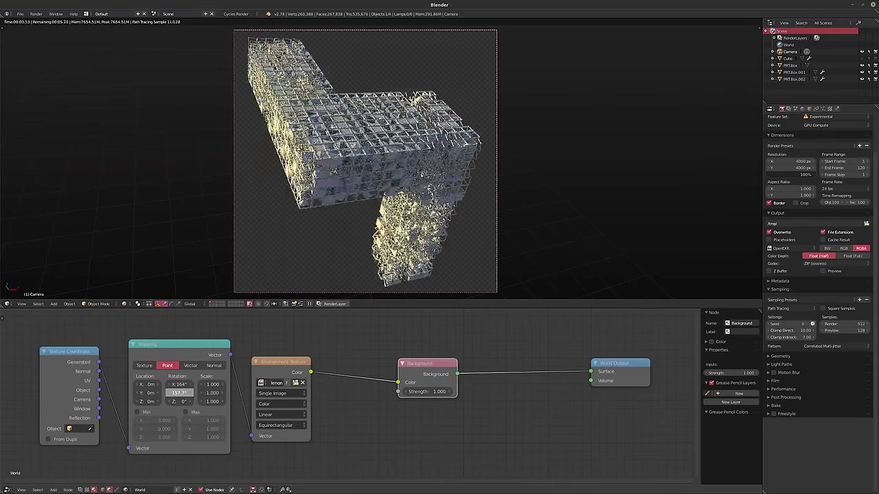
{"action": "left_click_drag", "start_coordinate": [179, 393], "coordinate": [178, 393]}
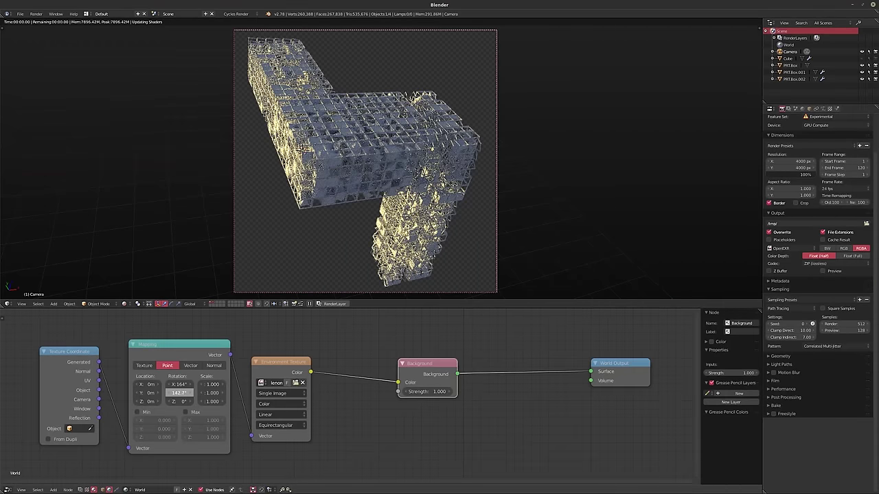
{"action": "left_click_drag", "start_coordinate": [179, 393], "coordinate": [175, 392]}
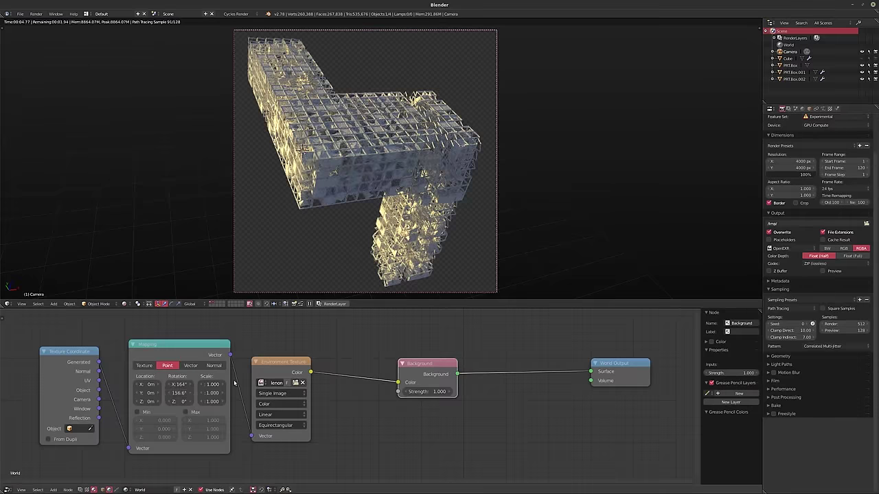
{"action": "left_click_drag", "start_coordinate": [180, 400], "coordinate": [185, 401]}
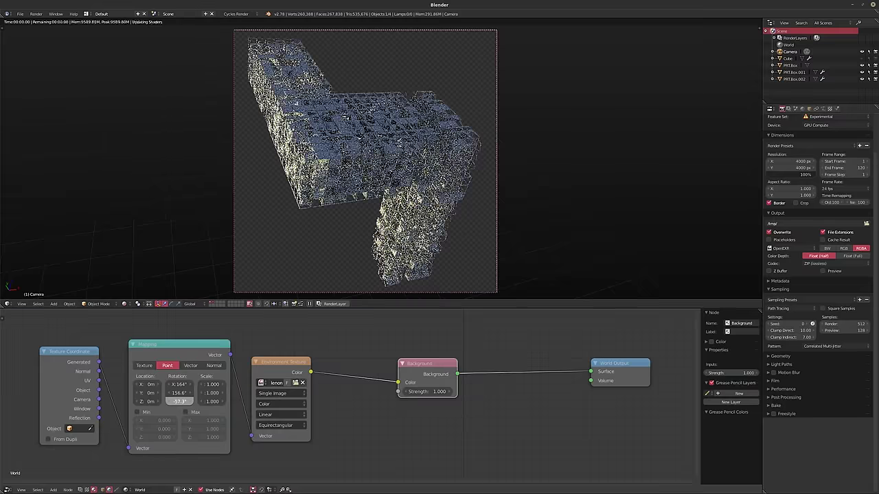
{"action": "mouse_move", "coordinate": [185, 401]}
{"action": "left_mouse_down"}
{"action": "mouse_move", "coordinate": [165, 401]}
{"action": "mouse_move", "coordinate": [173, 401]}
{"action": "left_mouse_up"}
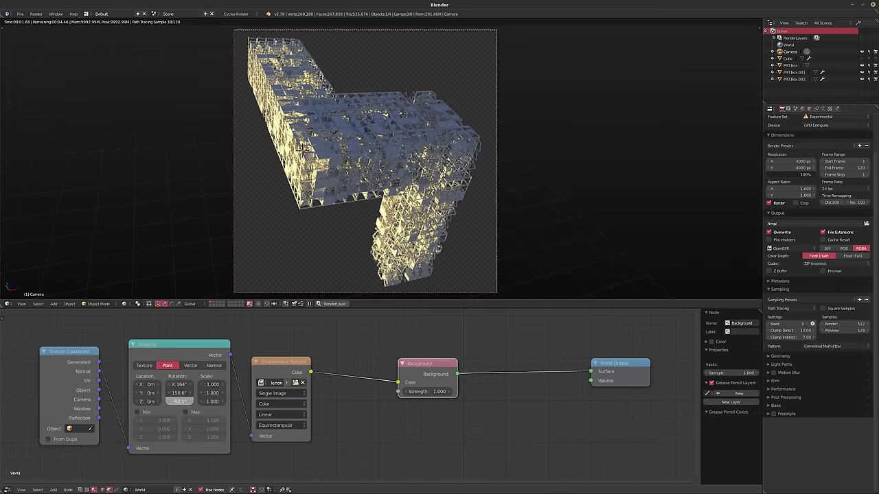
{"action": "left_click_drag", "start_coordinate": [179, 401], "coordinate": [182, 401]}
- Insert an RGB Curves node on the Environment Texture–Background link
{"action": "middle_click_drag", "start_coordinate": [450, 413], "coordinate": [385, 428]}
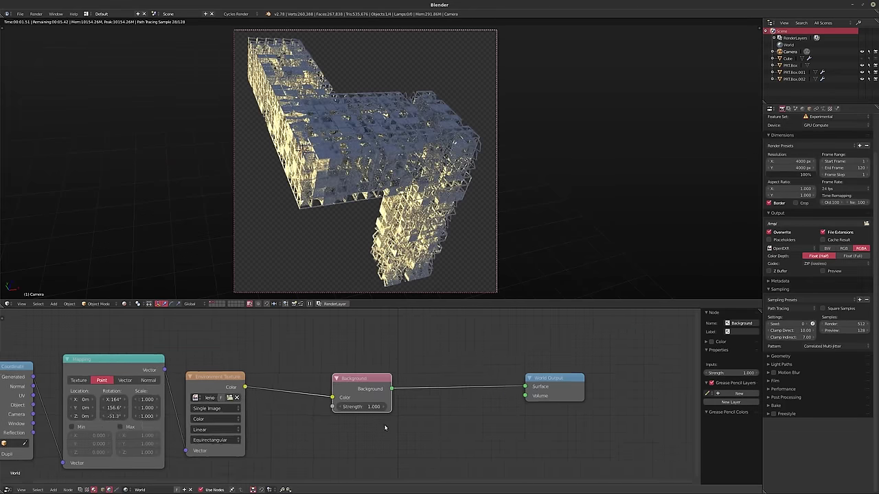
{"action": "scroll", "coordinate": [385, 428], "scroll_direction": "down", "scroll_amount": 1}
{"action": "left_click_drag", "start_coordinate": [371, 398], "coordinate": [423, 403]}
{"action": "key", "text": "shift+a"}
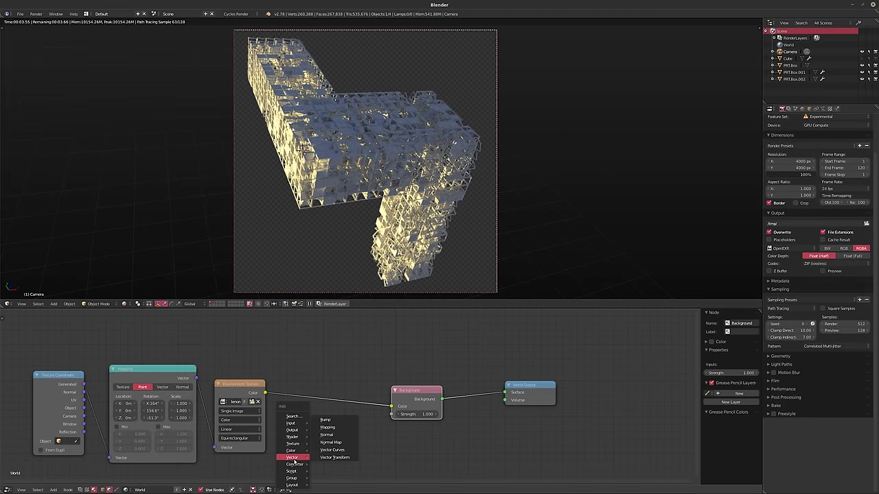
{"action": "left_click", "coordinate": [333, 448]}
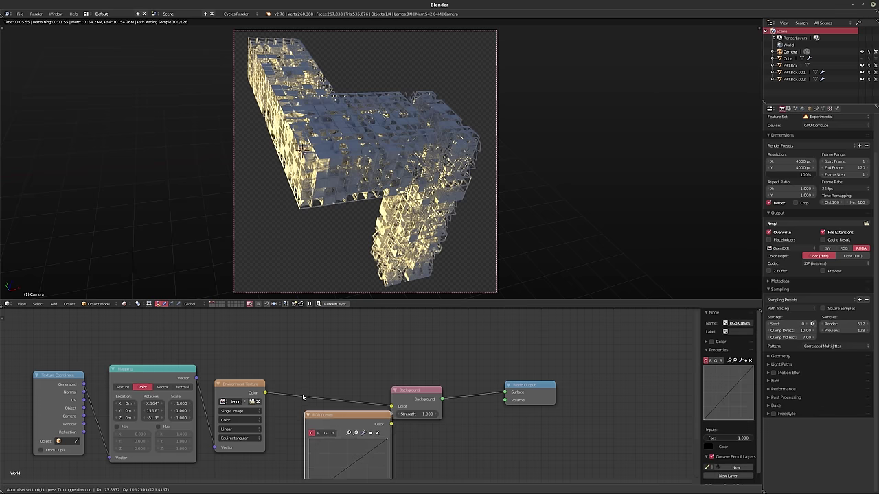
{"action": "left_click", "coordinate": [285, 360]}
{"action": "scroll", "coordinate": [384, 404], "scroll_direction": "up", "scroll_amount": 3}
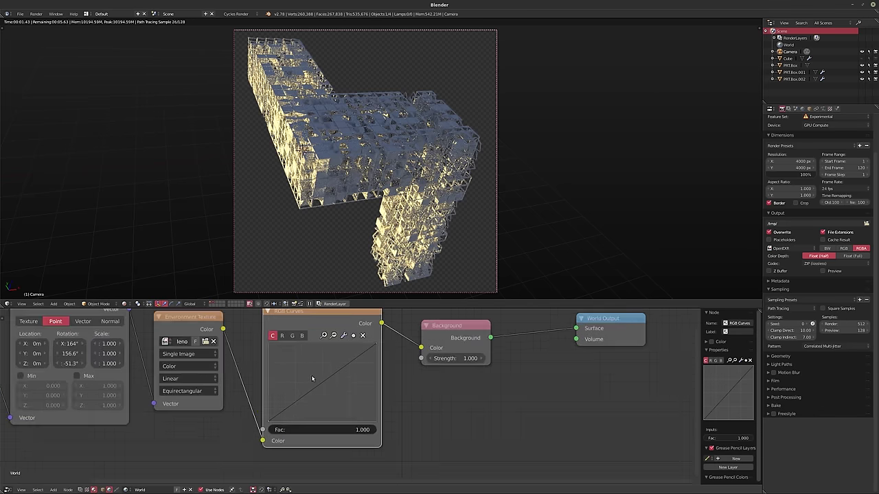
- Pull the red curve down to about 0.573, 0.406 and shift Background and World Output right
{"action": "left_click", "coordinate": [281, 335]}
{"action": "mouse_move", "coordinate": [320, 384]}
{"action": "left_mouse_down"}
{"action": "mouse_move", "coordinate": [311, 374]}
{"action": "mouse_move", "coordinate": [326, 388]}
{"action": "left_mouse_up"}
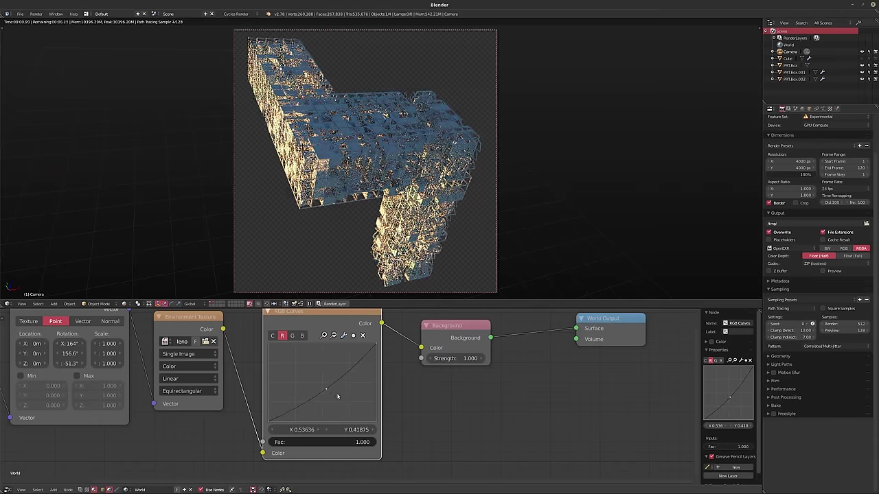
{"action": "left_click_drag", "start_coordinate": [326, 389], "coordinate": [330, 389]}
{"action": "scroll", "coordinate": [429, 390], "scroll_direction": "down", "scroll_amount": 2}
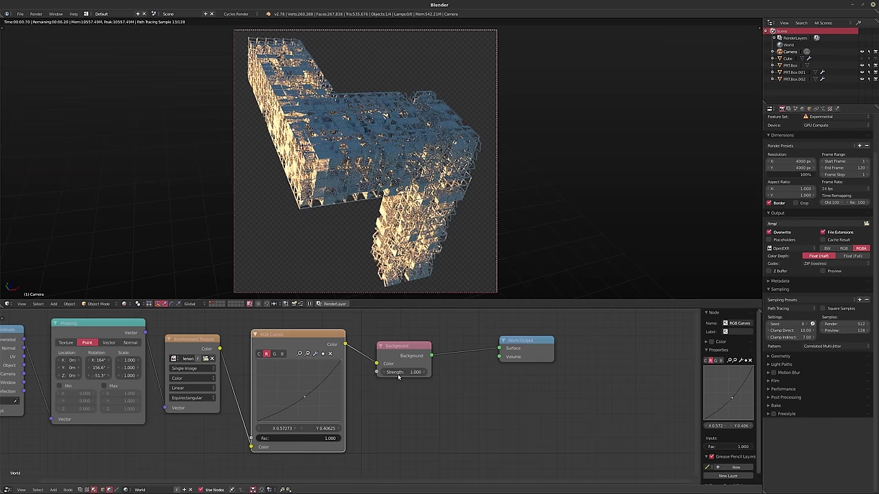
{"action": "left_click", "coordinate": [435, 359]}
{"action": "left_click_drag", "start_coordinate": [537, 350], "coordinate": [592, 349]}
{"action": "left_click_drag", "start_coordinate": [414, 353], "coordinate": [498, 347]}
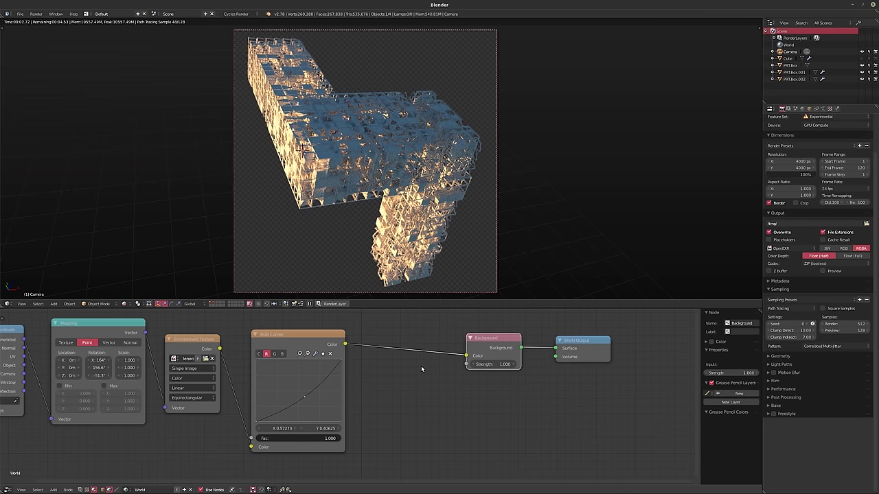
{"action": "key", "text": "shift+a"}
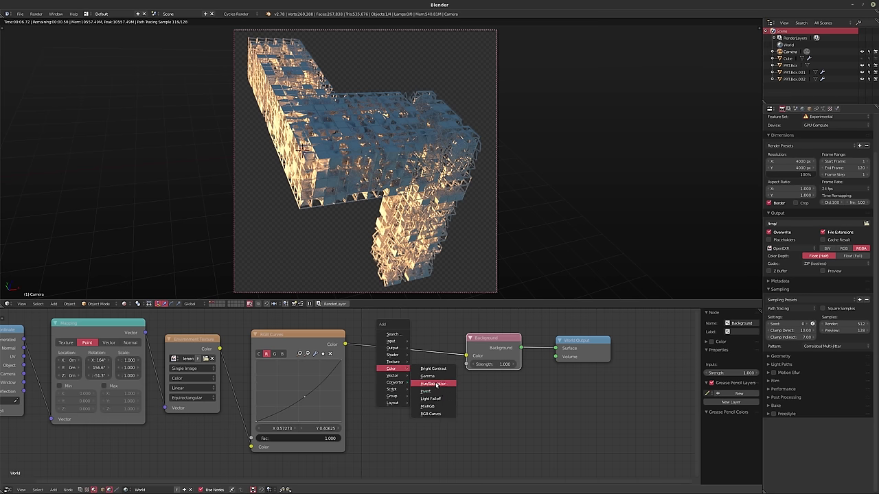
- Insert a Hue Saturation Value node before Background and raise saturation to about 1.41
{"action": "left_click", "coordinate": [425, 385]}
{"action": "left_click", "coordinate": [412, 371]}
{"action": "scroll", "coordinate": [438, 381], "scroll_direction": "up", "scroll_amount": 1}
{"action": "scroll", "coordinate": [438, 381], "scroll_direction": "up", "scroll_amount": 2}
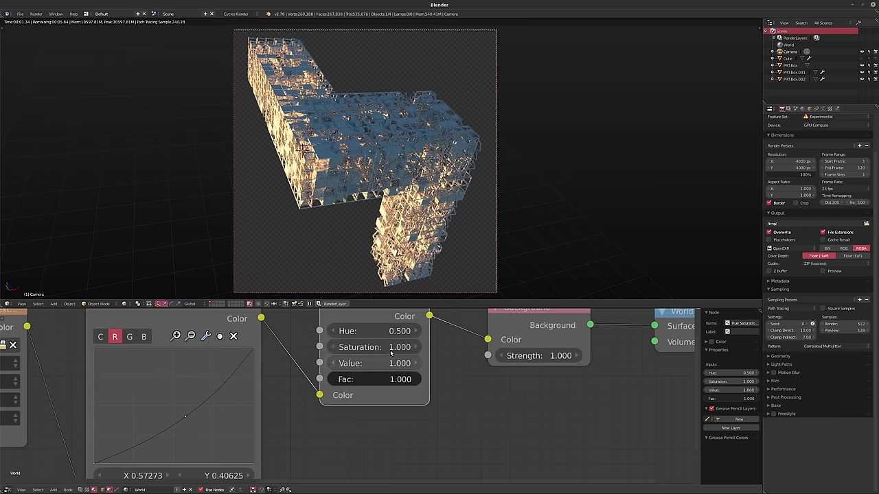
{"action": "mouse_move", "coordinate": [374, 346]}
{"action": "left_mouse_down"}
{"action": "mouse_move", "coordinate": [329, 347]}
{"action": "mouse_move", "coordinate": [412, 346]}
{"action": "left_mouse_up"}
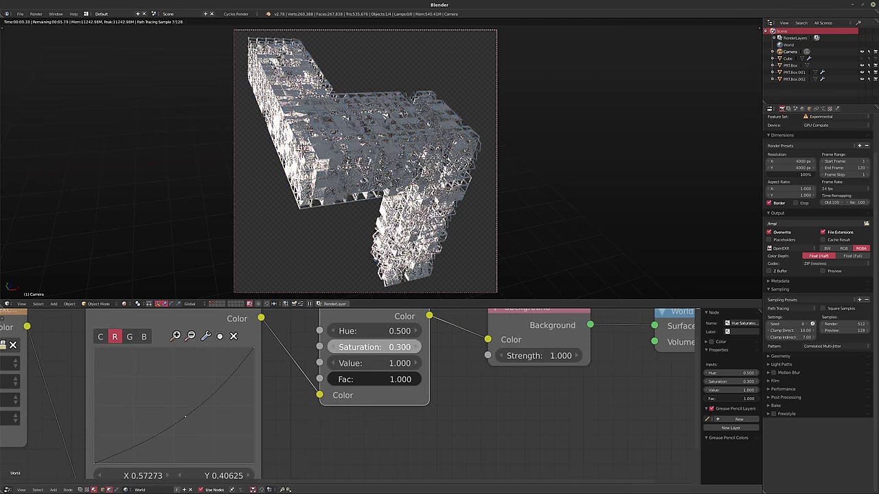
{"action": "left_click_drag", "start_coordinate": [374, 346], "coordinate": [426, 347]}
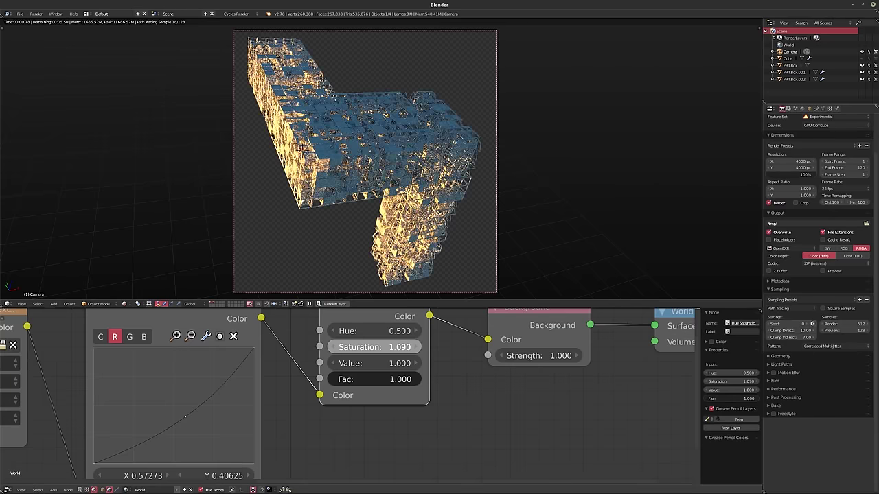
{"action": "mouse_move", "coordinate": [426, 346]}
{"action": "left_mouse_down"}
{"action": "mouse_move", "coordinate": [450, 347]}
{"action": "mouse_move", "coordinate": [443, 347]}
{"action": "left_mouse_up"}
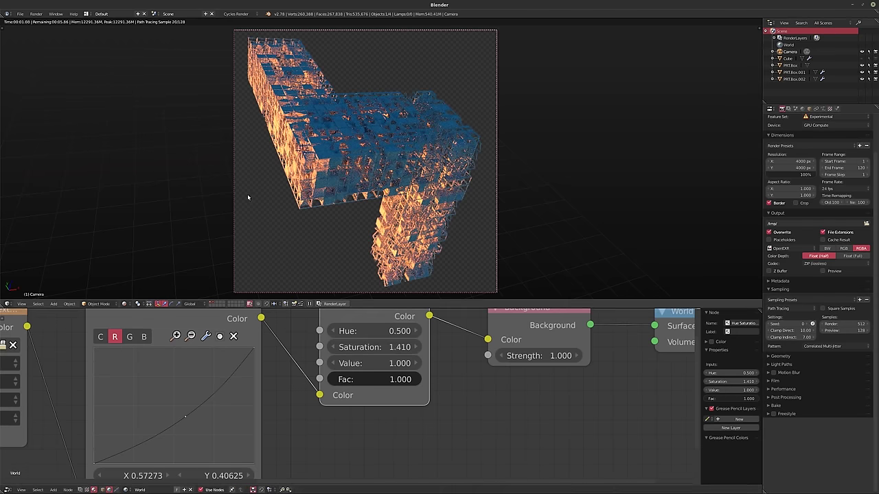
{"action": "scroll", "coordinate": [378, 405], "scroll_direction": "down", "scroll_amount": 2}
{"action": "scroll", "coordinate": [378, 405], "scroll_direction": "down", "scroll_amount": 2}
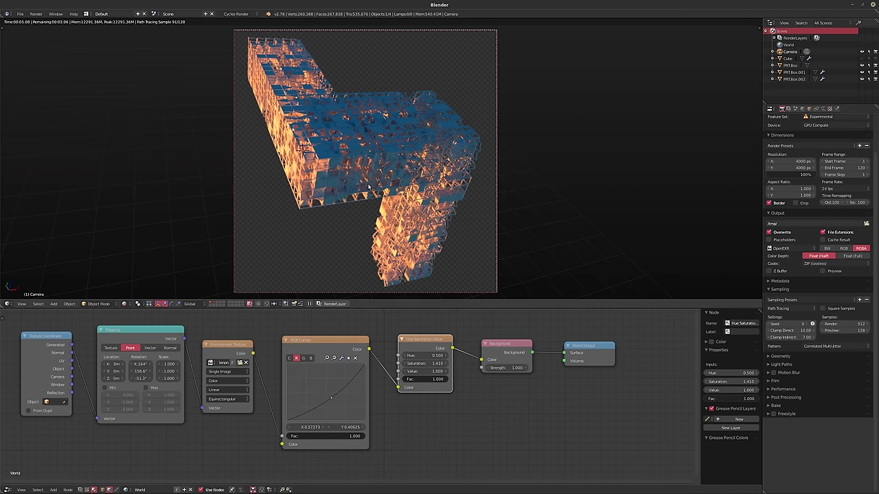
- Switch the viewport back to solid shading and view the lattice from the top
{"action": "key", "text": "shift+z"}
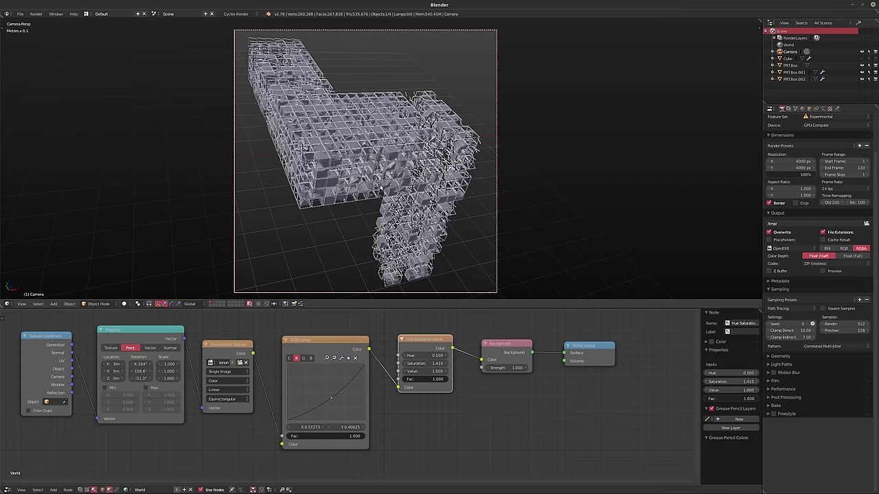
{"action": "mouse_move", "coordinate": [414, 165]}
{"action": "middle_mouse_down"}
{"action": "mouse_move", "coordinate": [369, 175]}
{"action": "mouse_move", "coordinate": [421, 168]}
{"action": "middle_mouse_up"}
{"action": "scroll", "coordinate": [370, 175], "scroll_direction": "down", "scroll_amount": 6}
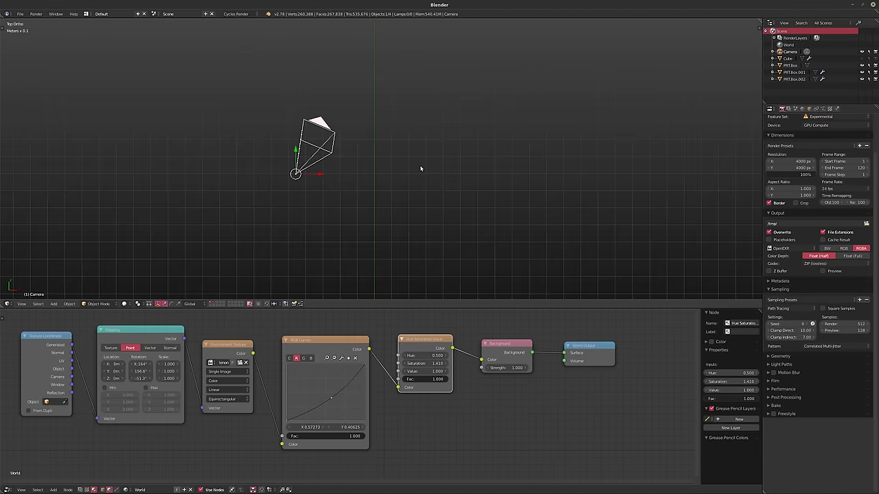
{"action": "key", "text": "KP_7"}
{"action": "middle_click_drag", "start_coordinate": [412, 221], "coordinate": [424, 184], "text": "shift"}
{"action": "scroll", "coordinate": [424, 184], "scroll_direction": "down", "scroll_amount": 2}
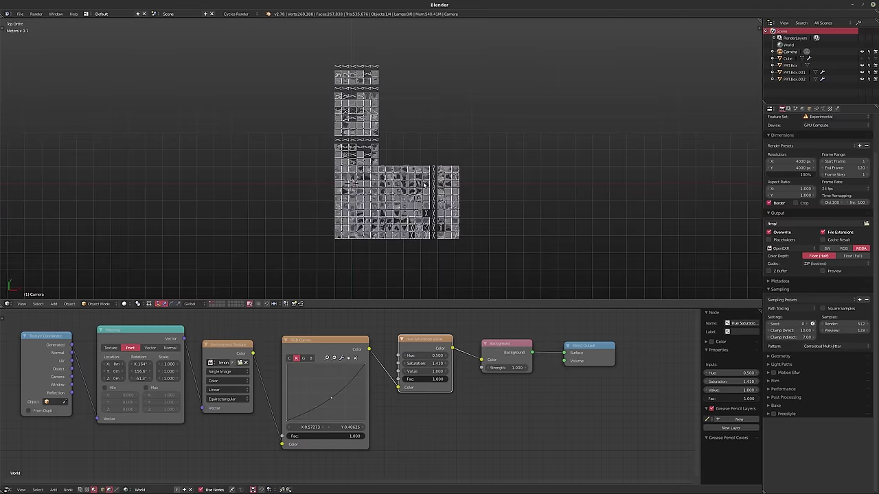
- Select the PRT.Box.002 object and enter Edit Mode
{"action": "right_click", "coordinate": [345, 171]}
{"action": "key", "text": "Tab"}
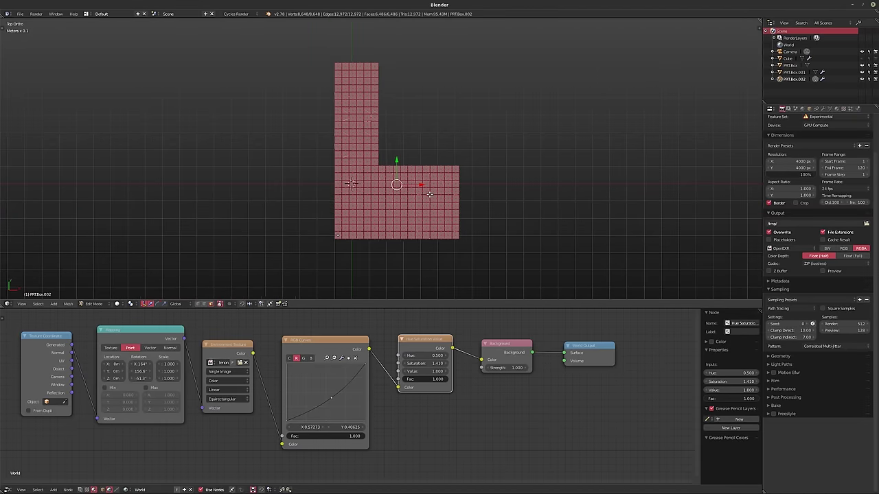
{"action": "scroll", "coordinate": [388, 186], "scroll_direction": "up", "scroll_amount": 2}
{"action": "scroll", "coordinate": [386, 201], "scroll_direction": "up", "scroll_amount": 3}
{"action": "middle_click_drag", "start_coordinate": [386, 200], "coordinate": [439, 166], "text": "shift"}
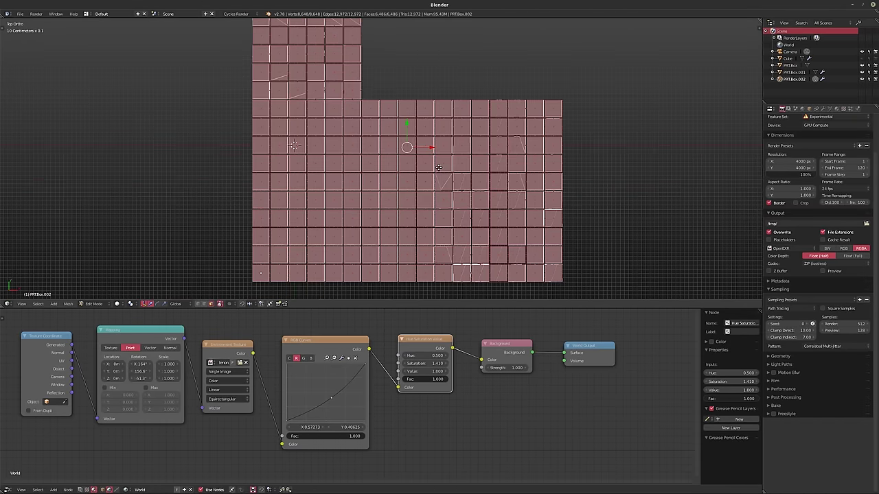
{"action": "scroll", "coordinate": [439, 167], "scroll_direction": "down", "scroll_amount": 2}
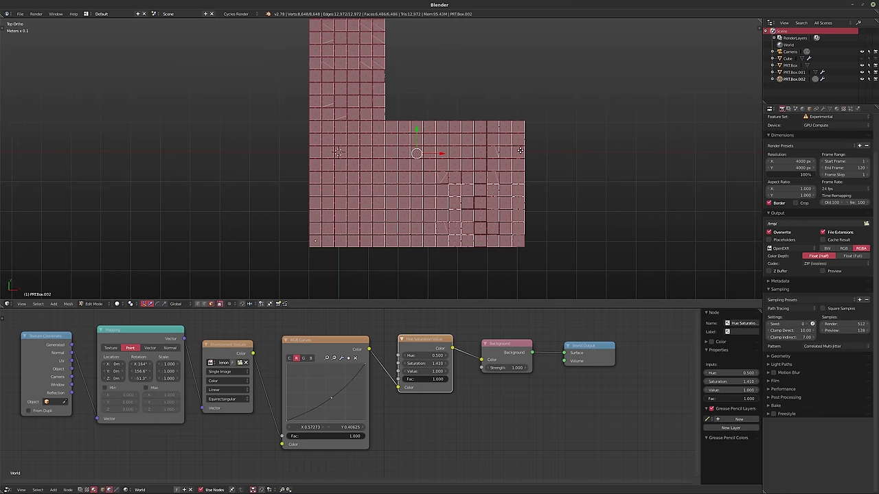
{"action": "scroll", "coordinate": [419, 179], "scroll_direction": "down", "scroll_amount": 1}
{"action": "middle_click_drag", "start_coordinate": [419, 178], "coordinate": [367, 159], "text": "shift"}
- Deselect all, then box-select the upper block of faces and the next row
{"action": "key", "text": "a"}
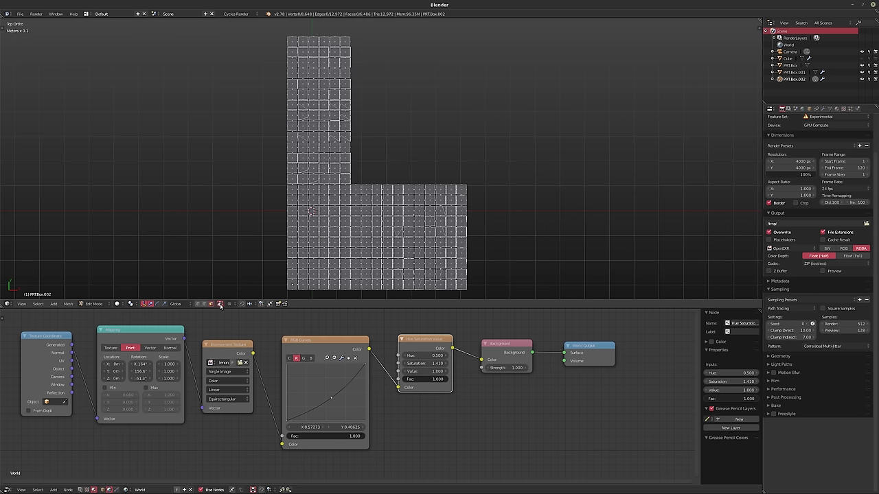
{"action": "key", "text": "b"}
{"action": "left_click_drag", "start_coordinate": [258, 26], "coordinate": [488, 238]}
{"action": "scroll", "coordinate": [488, 206], "scroll_direction": "up", "scroll_amount": 2}
{"action": "scroll", "coordinate": [522, 192], "scroll_direction": "up", "scroll_amount": 2}
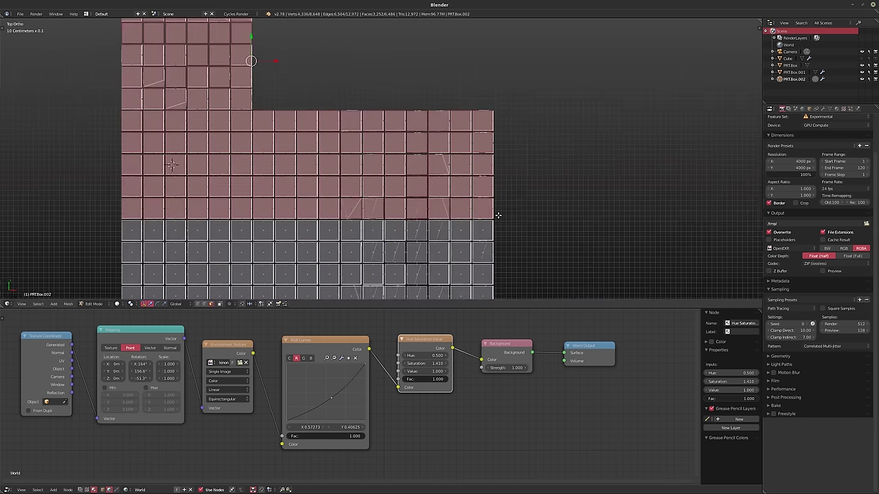
{"action": "scroll", "coordinate": [585, 173], "scroll_direction": "up", "scroll_amount": 2}
{"action": "middle_click_drag", "start_coordinate": [585, 174], "coordinate": [596, 179], "text": "shift"}
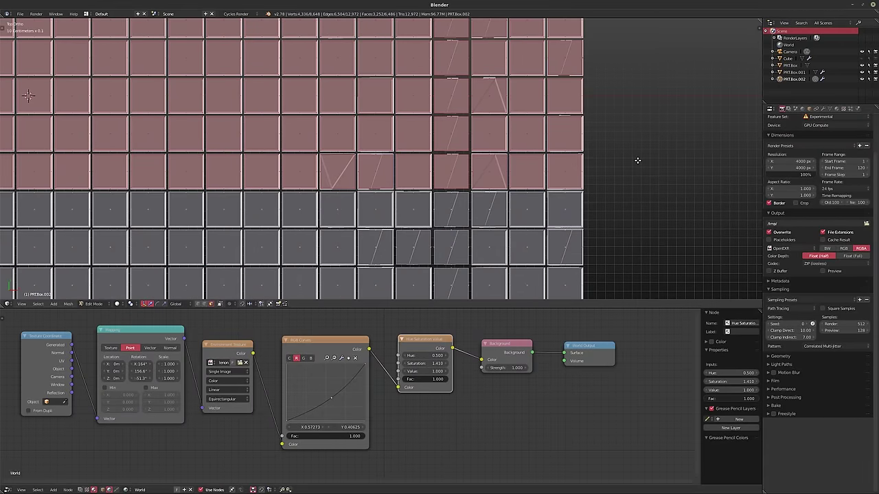
{"action": "key", "text": "b"}
{"action": "left_click_drag", "start_coordinate": [646, 160], "coordinate": [2, 191]}
{"action": "scroll", "coordinate": [298, 167], "scroll_direction": "down", "scroll_amount": 1}
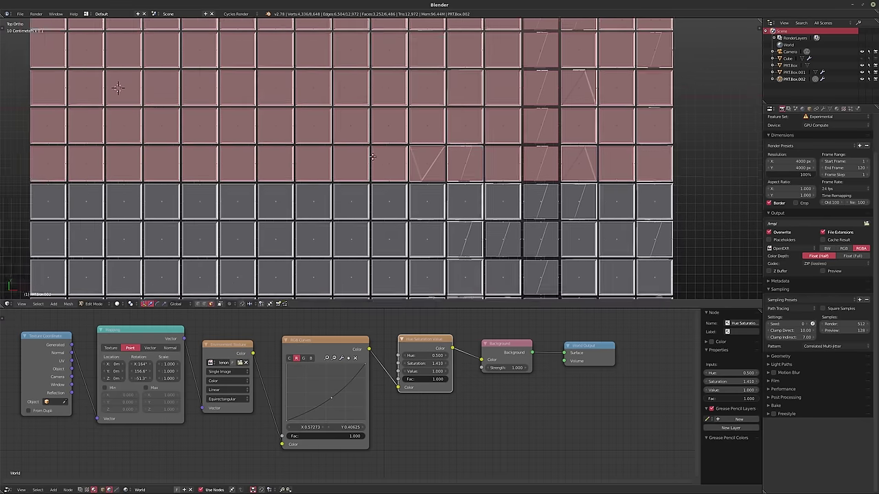
{"action": "scroll", "coordinate": [352, 164], "scroll_direction": "down", "scroll_amount": 2}
{"action": "scroll", "coordinate": [354, 180], "scroll_direction": "up", "scroll_amount": 1}
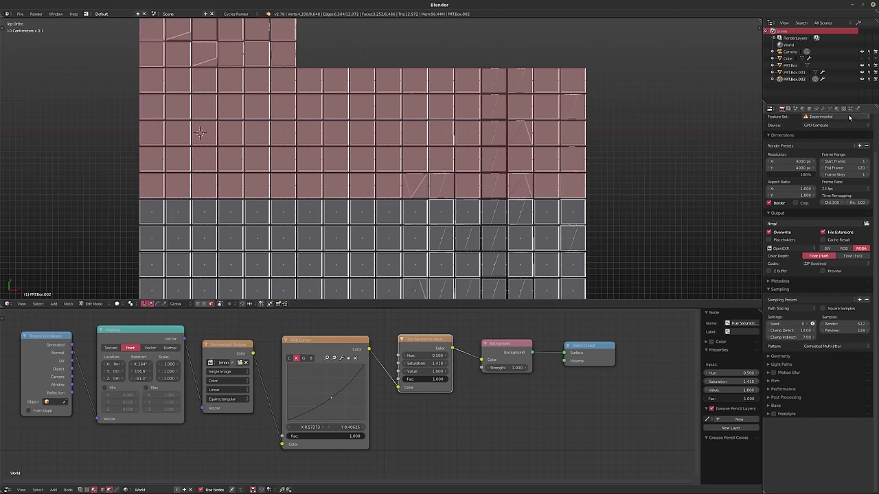
- Add a material slot, invert the face selection, and add a second slot for the lower faces
{"action": "left_click", "coordinate": [837, 109]}
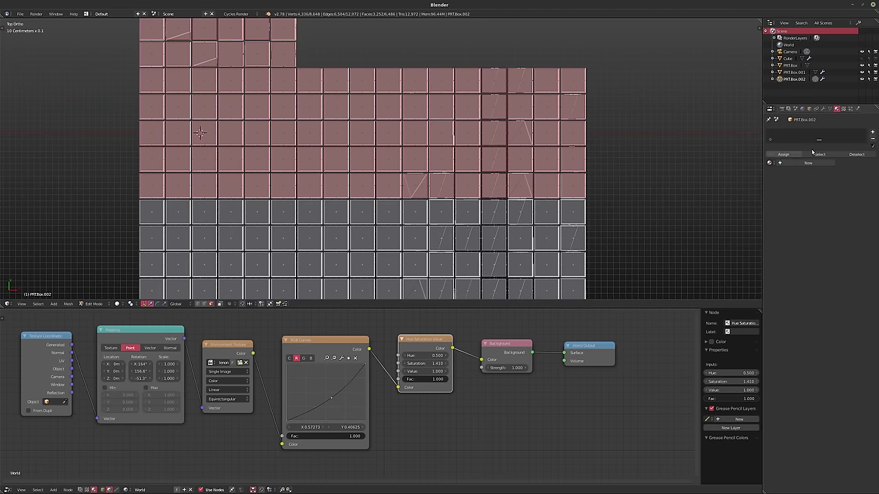
{"action": "left_click", "coordinate": [873, 132]}
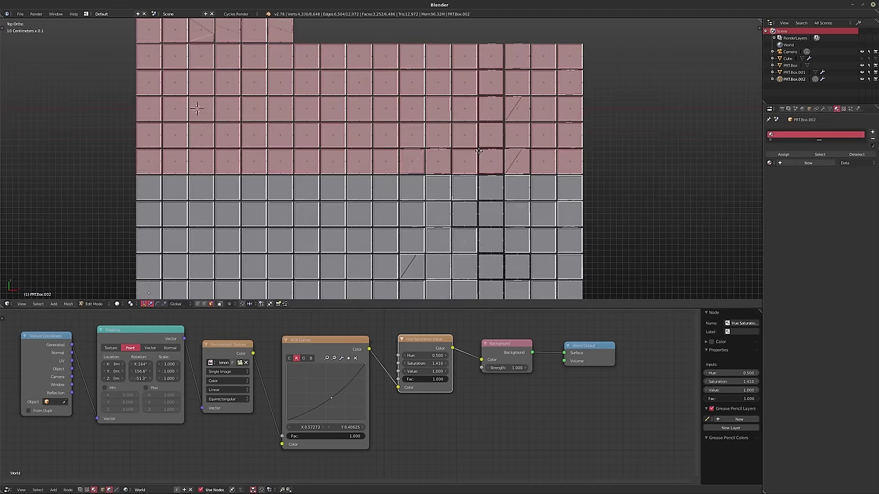
{"action": "scroll", "coordinate": [479, 150], "scroll_direction": "down", "scroll_amount": 2}
{"action": "key", "text": "ctrl+i"}
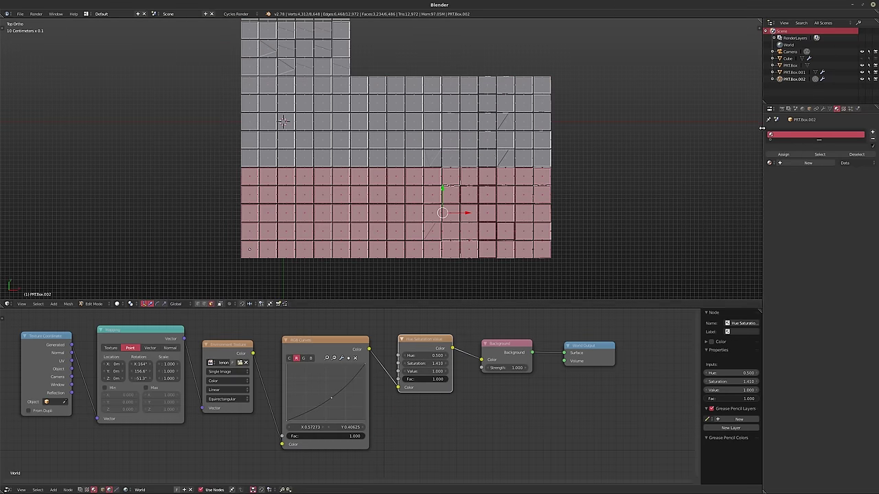
{"action": "left_click", "coordinate": [873, 131]}
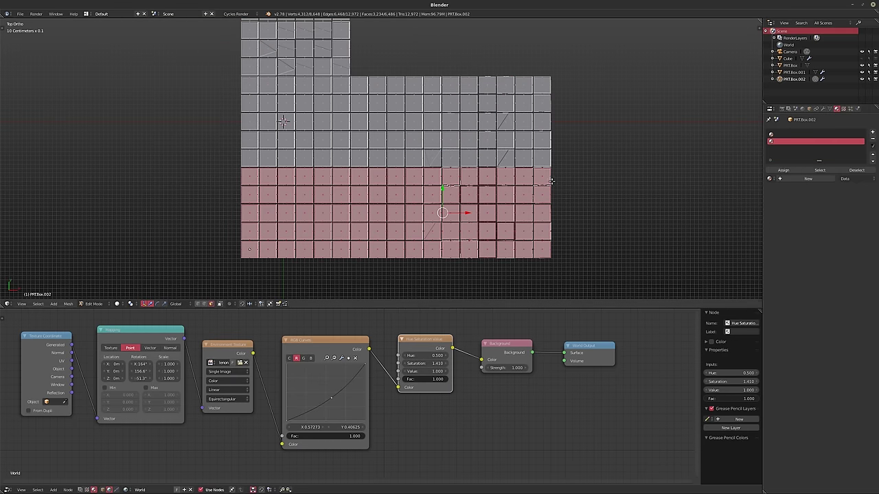
- Return to Object Mode, show the object's material nodes, and start the rendered preview
{"action": "middle_click_drag", "start_coordinate": [598, 176], "coordinate": [575, 169], "text": "shift"}
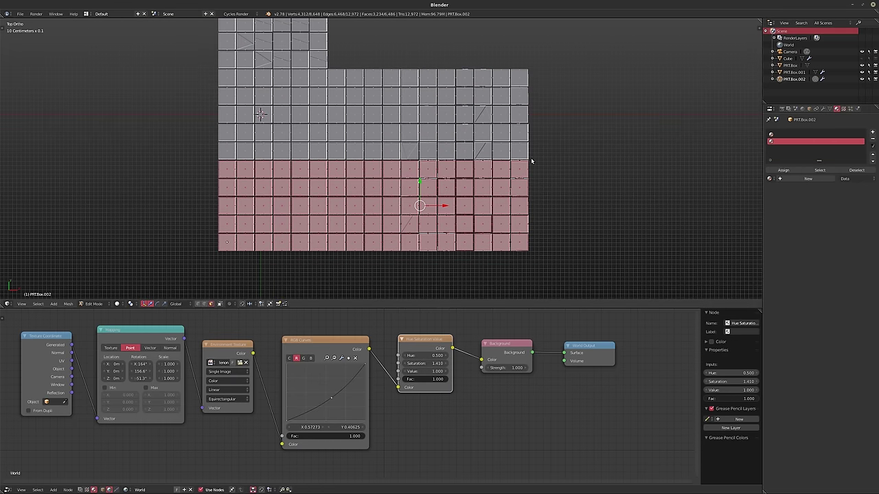
{"action": "key", "text": "Tab"}
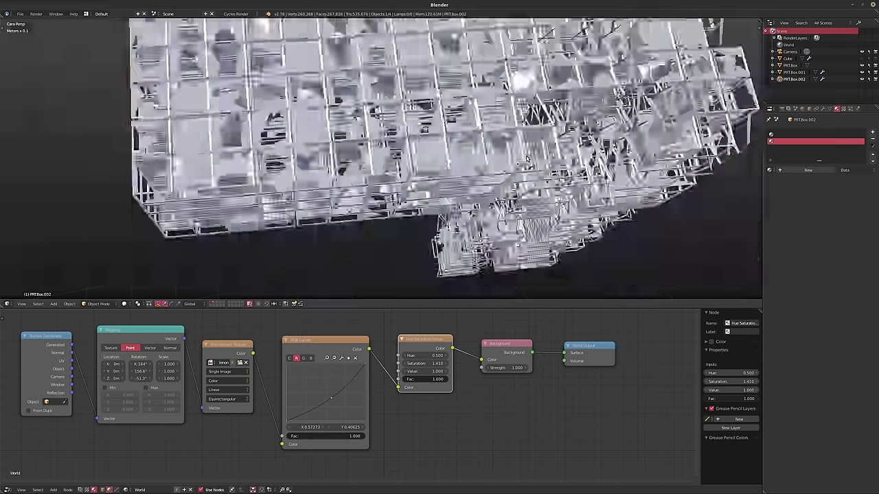
{"action": "left_click", "coordinate": [813, 135]}
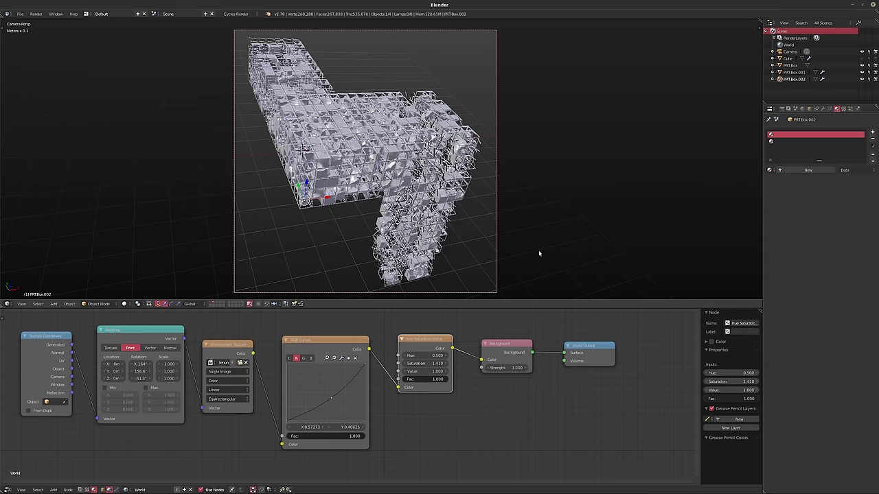
{"action": "left_click", "coordinate": [191, 490]}
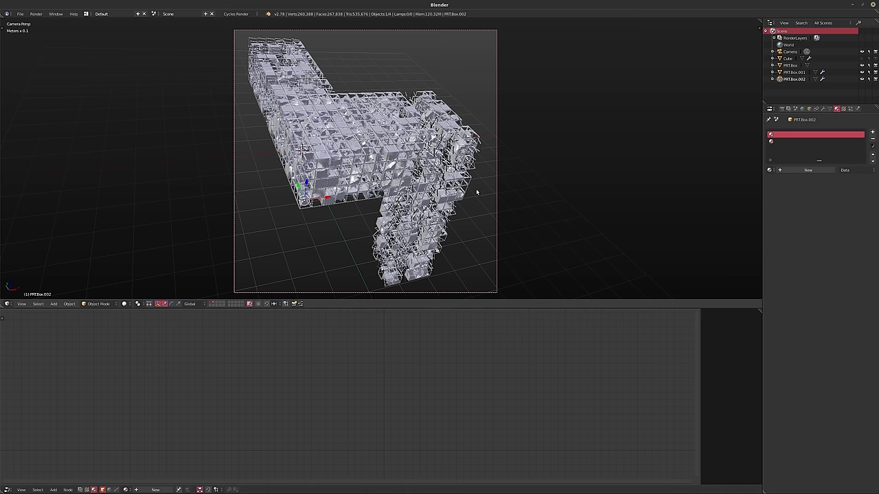
{"action": "key", "text": "shift+z"}
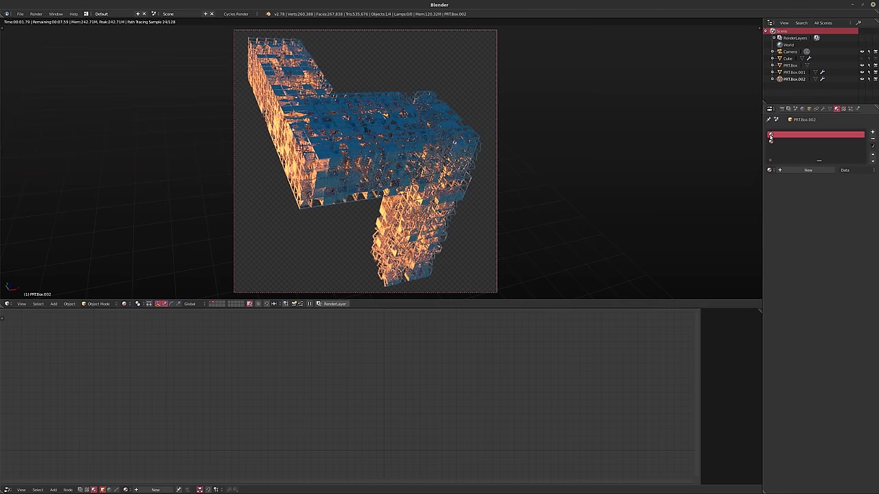
- Create a new material and insert a Mix Shader between the Diffuse BSDF and the output
{"action": "left_click", "coordinate": [807, 171]}
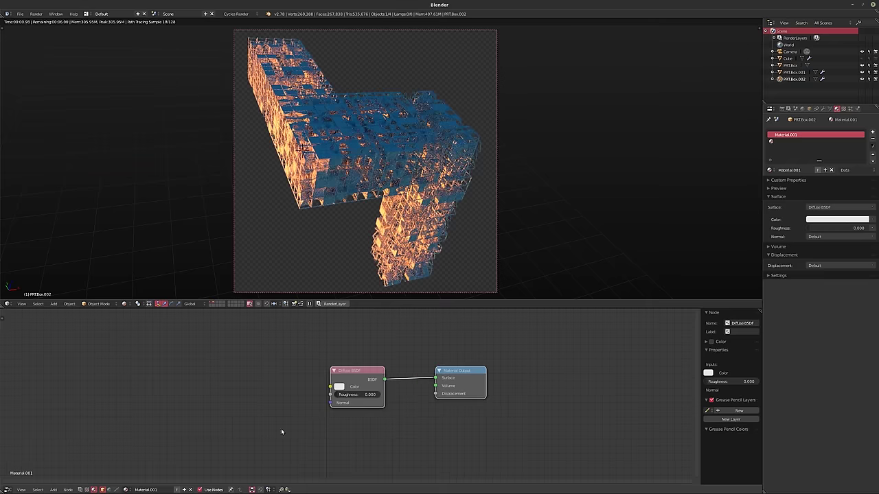
{"action": "left_click_drag", "start_coordinate": [359, 374], "coordinate": [209, 390]}
{"action": "key", "text": "shift+a"}
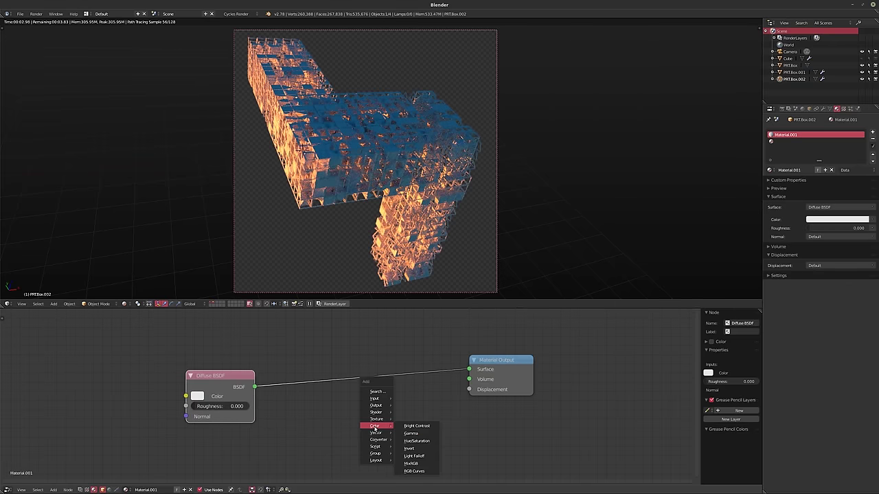
{"action": "mouse_move", "coordinate": [376, 412]}
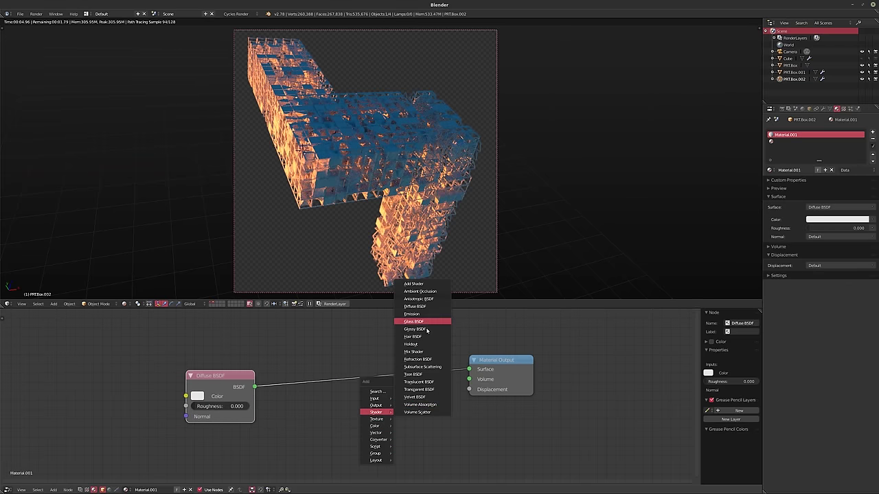
{"action": "left_click", "coordinate": [422, 351]}
{"action": "left_click", "coordinate": [388, 374]}
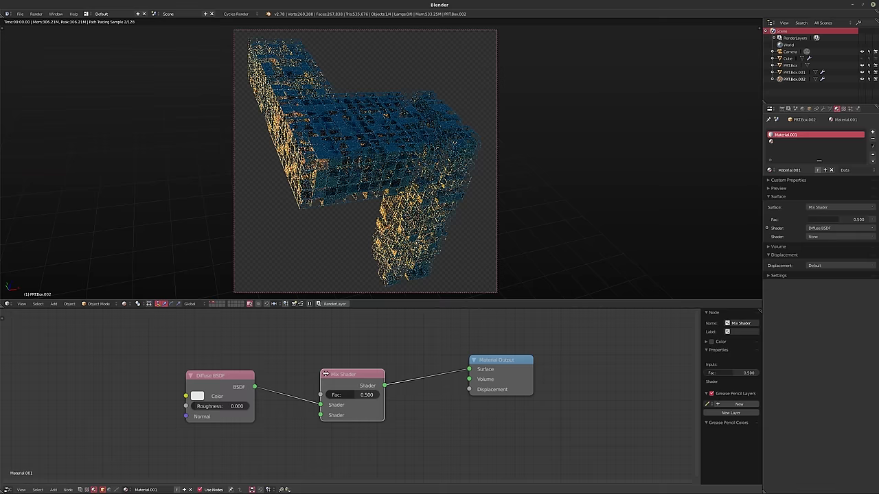
{"action": "middle_click_drag", "start_coordinate": [427, 416], "coordinate": [453, 395]}
- Add a Glossy BSDF below the Diffuse and feed it into the Mix Shader's second input
{"action": "key", "text": "shift+a"}
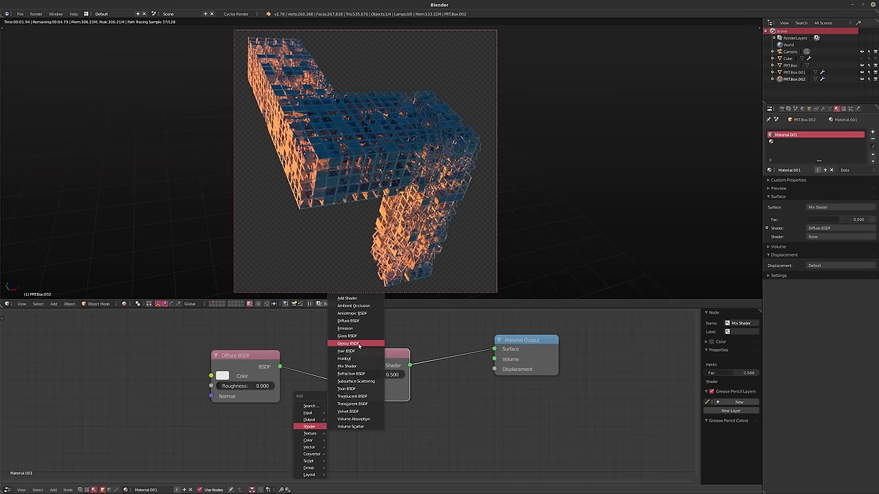
{"action": "left_click", "coordinate": [358, 344]}
{"action": "left_click", "coordinate": [244, 419]}
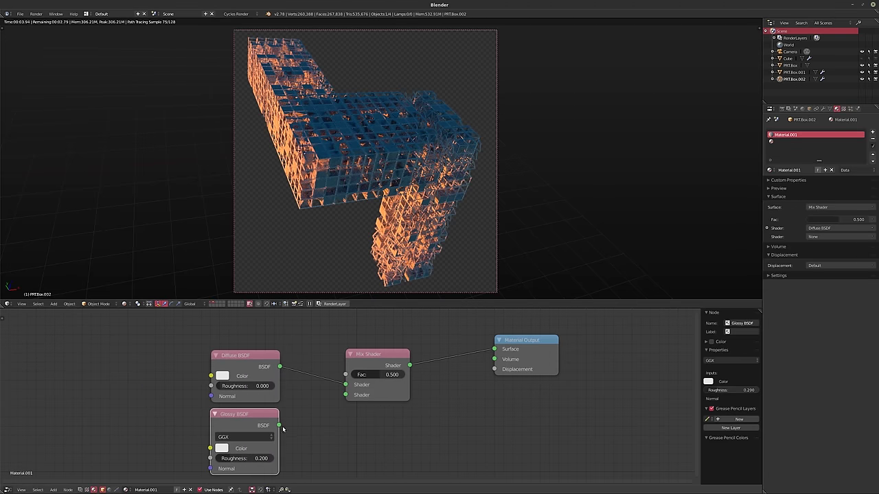
{"action": "left_click_drag", "start_coordinate": [279, 425], "coordinate": [369, 394]}
{"action": "middle_click_drag", "start_coordinate": [293, 319], "coordinate": [309, 355]}
- Add a Layer Weight node and connect its Fresnel output to the Mix Shader factor
{"action": "key", "text": "shift+a"}
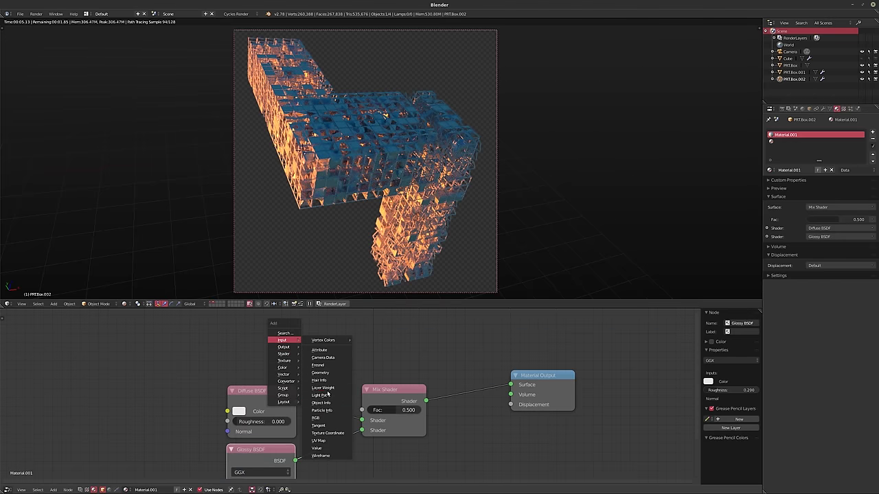
{"action": "left_click", "coordinate": [327, 393]}
{"action": "left_click", "coordinate": [291, 351]}
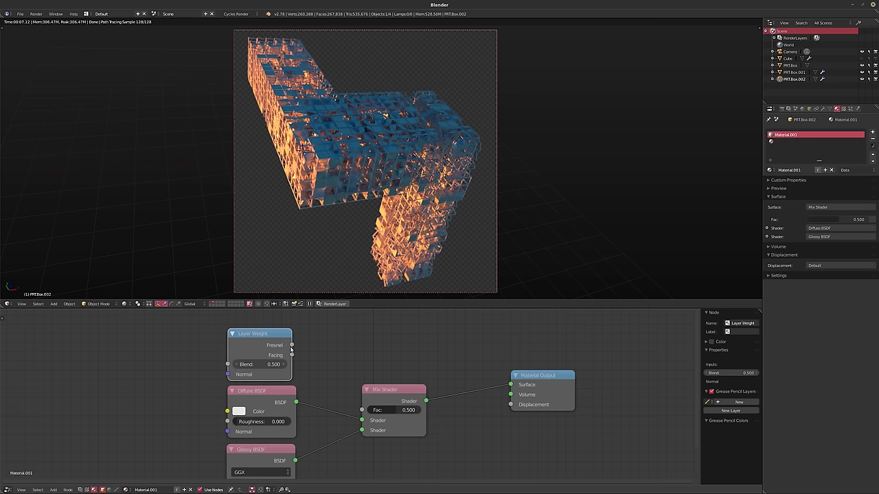
{"action": "left_click_drag", "start_coordinate": [292, 345], "coordinate": [362, 410]}
{"action": "middle_click_drag", "start_coordinate": [222, 416], "coordinate": [304, 398]}
- Darken the Diffuse colour to near black, value 0.008
{"action": "left_click", "coordinate": [321, 395]}
{"action": "left_click_drag", "start_coordinate": [393, 267], "coordinate": [393, 325]}
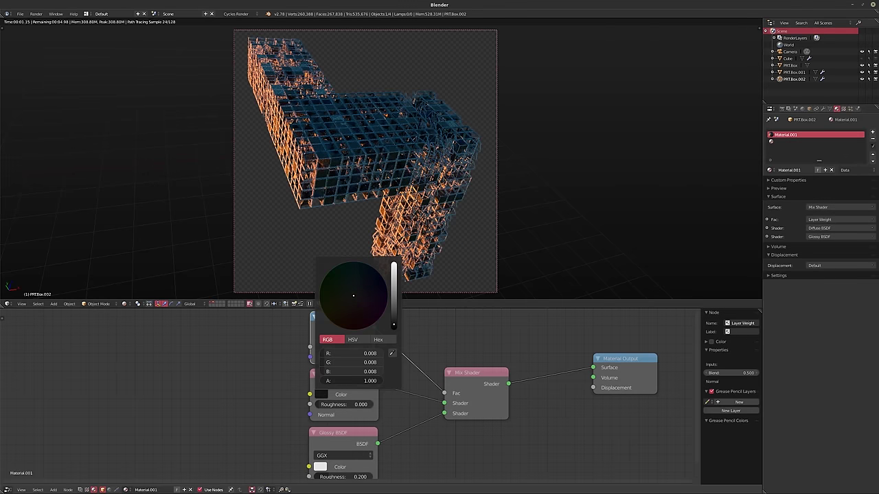
{"action": "left_click_drag", "start_coordinate": [394, 324], "coordinate": [394, 327]}
{"action": "left_click_drag", "start_coordinate": [394, 326], "coordinate": [394, 325]}
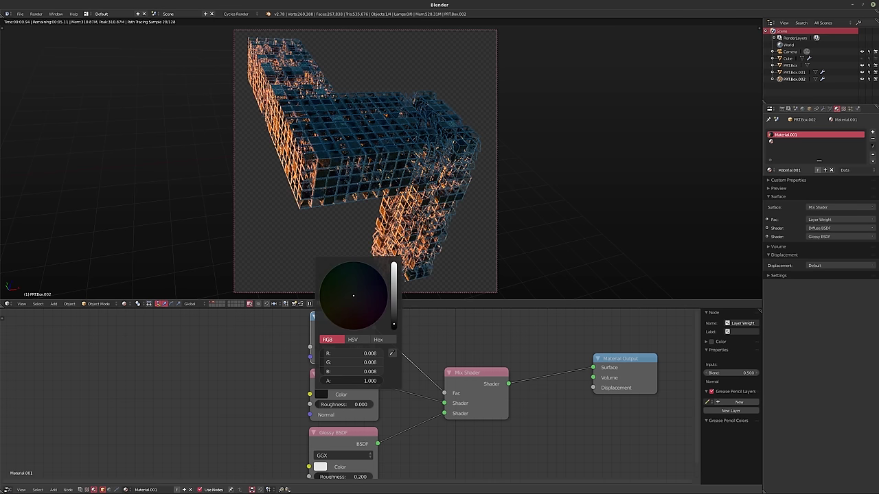
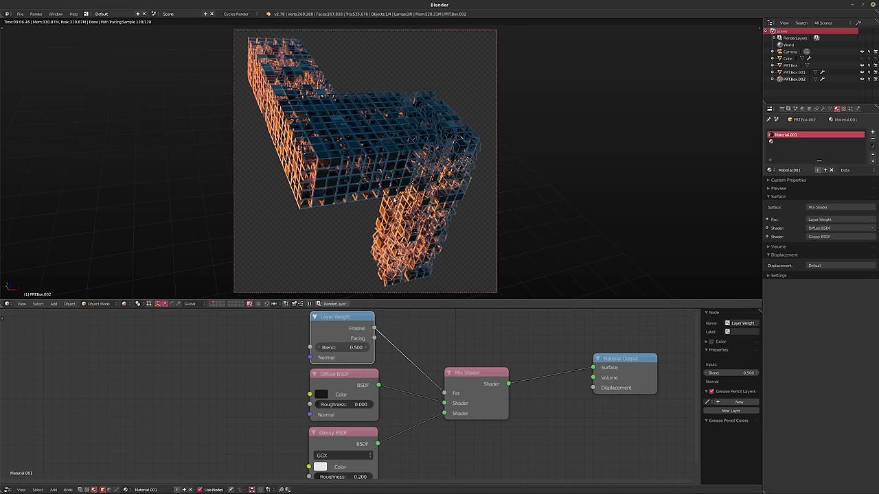
- Switch the viewport to solid shading and look straight down from top view
{"action": "key", "text": "shift+z"}
{"action": "middle_click_drag", "start_coordinate": [395, 198], "coordinate": [375, 199]}
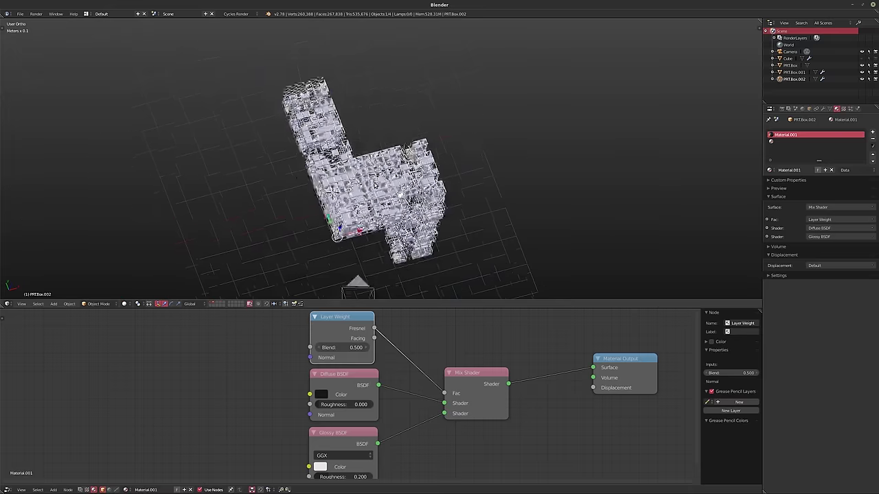
{"action": "key", "text": "KP_7"}
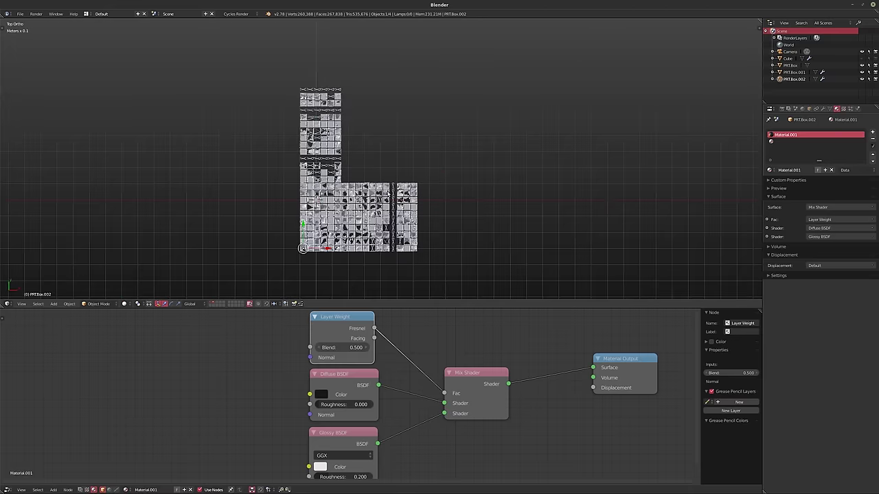
{"action": "scroll", "coordinate": [334, 206], "scroll_direction": "up", "scroll_amount": 4}
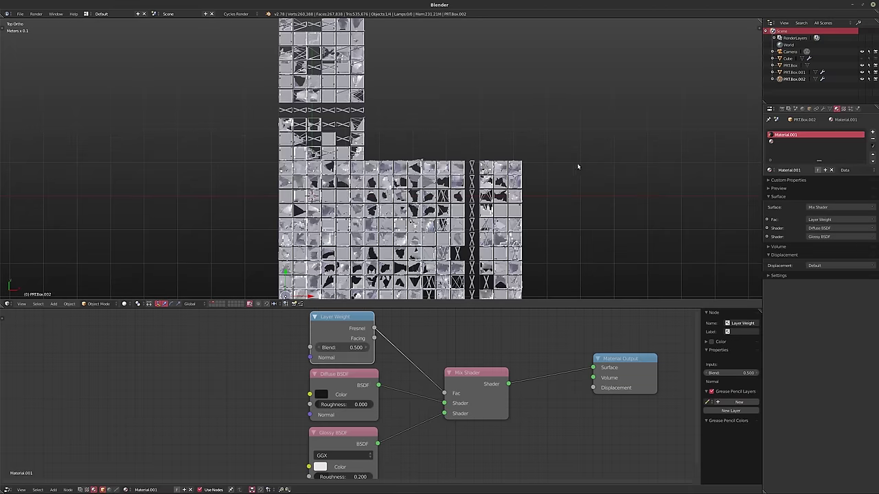
{"action": "scroll", "coordinate": [578, 166], "scroll_direction": "down", "scroll_amount": 1}
{"action": "scroll", "coordinate": [539, 142], "scroll_direction": "down", "scroll_amount": 2}
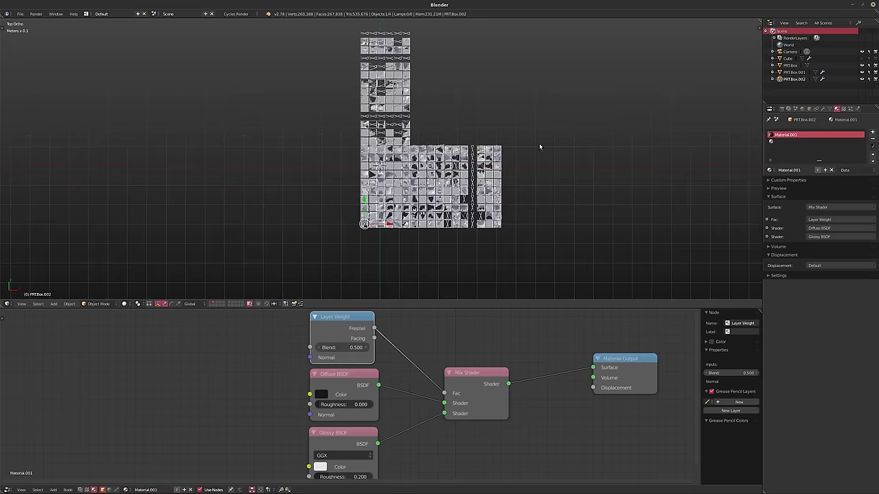
- Select PRT.Box.001 and collapse its Decimate.001 and Wireframe modifier panels
{"action": "left_click", "coordinate": [796, 72]}
{"action": "left_click", "coordinate": [823, 108]}
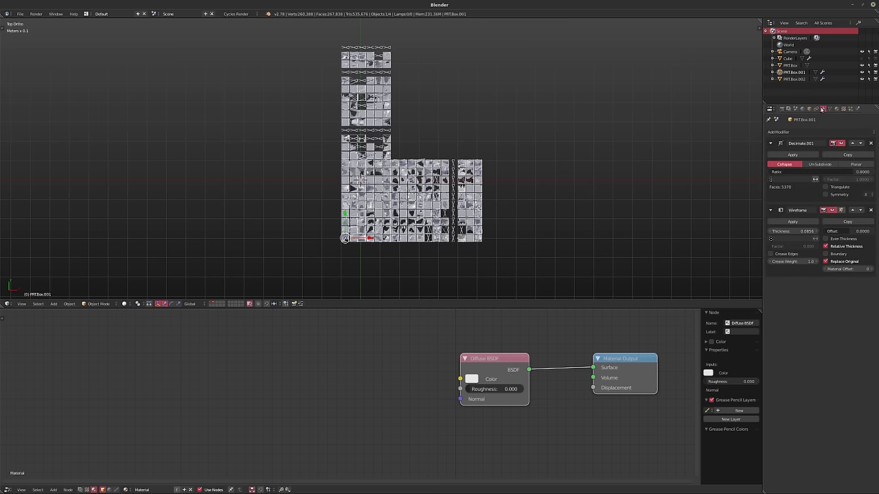
{"action": "left_click", "coordinate": [770, 143]}
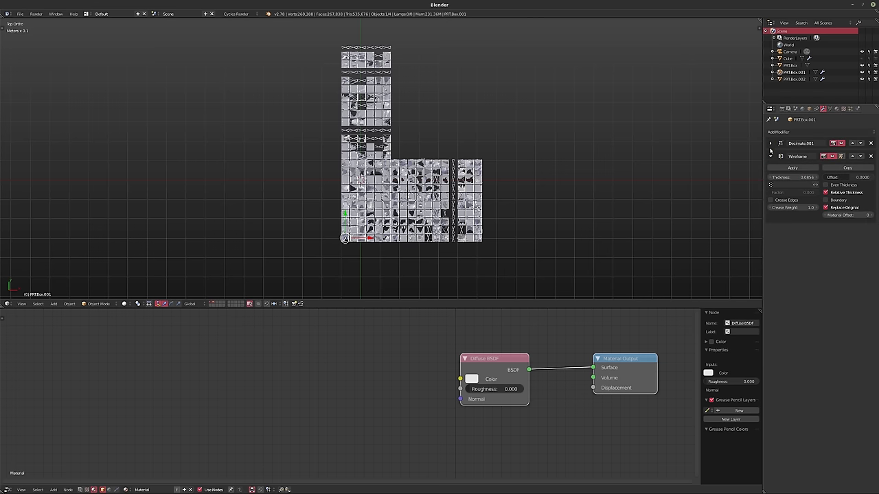
{"action": "left_click", "coordinate": [770, 156]}
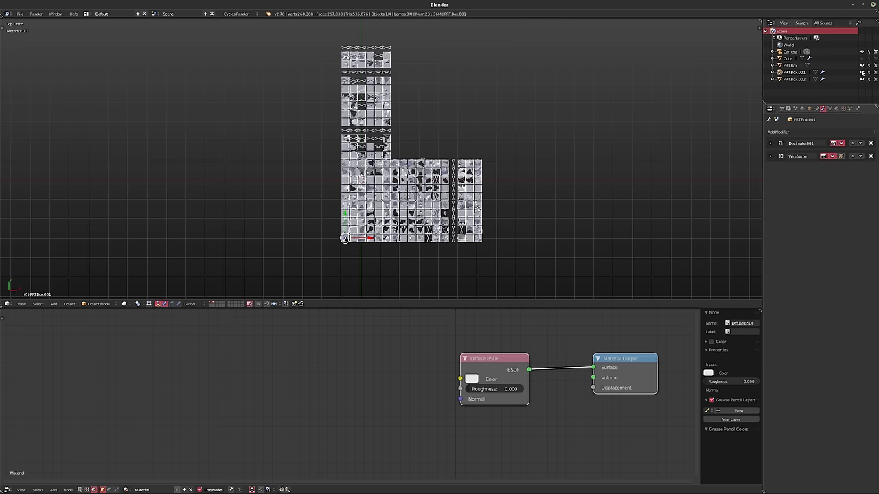
- Rename PRT.Box.001 to MESH.Wireframe and PRT.Box.002 to MESH.Trash in the Outliner
{"action": "double_click", "coordinate": [796, 72]}
{"action": "left_click_drag", "start_coordinate": [808, 73], "coordinate": [781, 73]}
{"action": "type", "text": "MESH_Wireframe"}
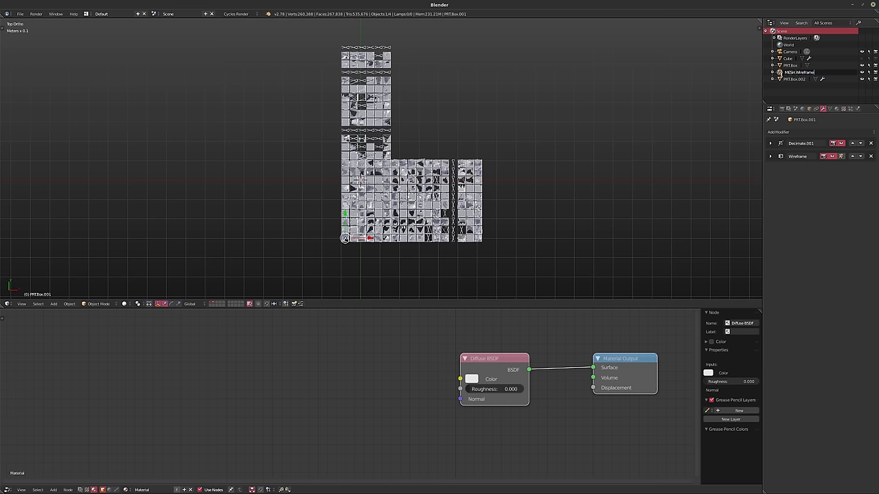
{"action": "key", "text": "Return"}
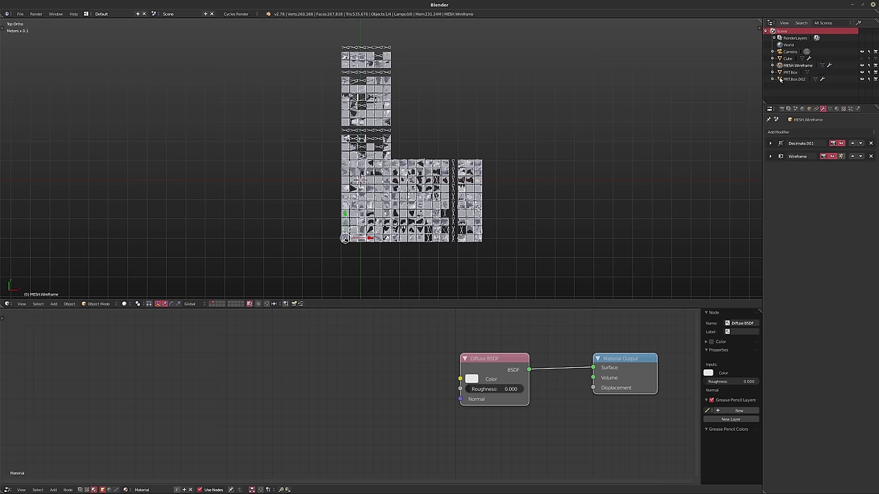
{"action": "left_click", "coordinate": [794, 78]}
{"action": "type", "text": "MESH.Tran"}
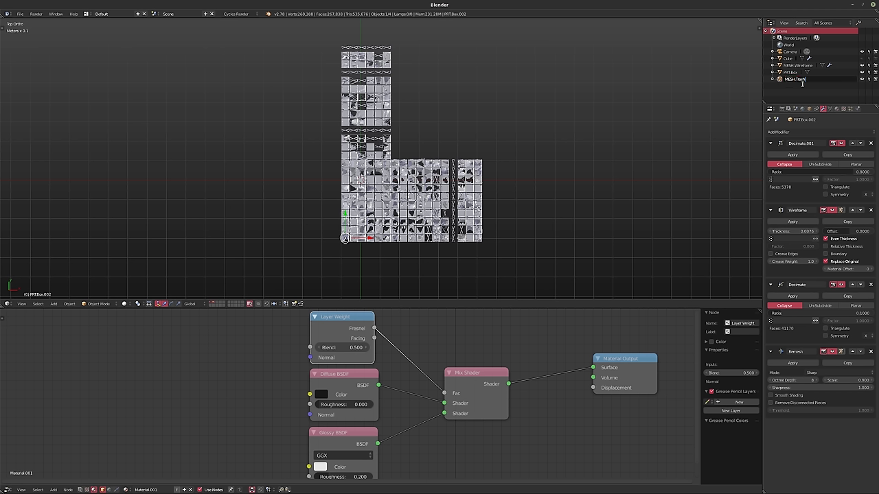
{"action": "key", "text": "Return"}
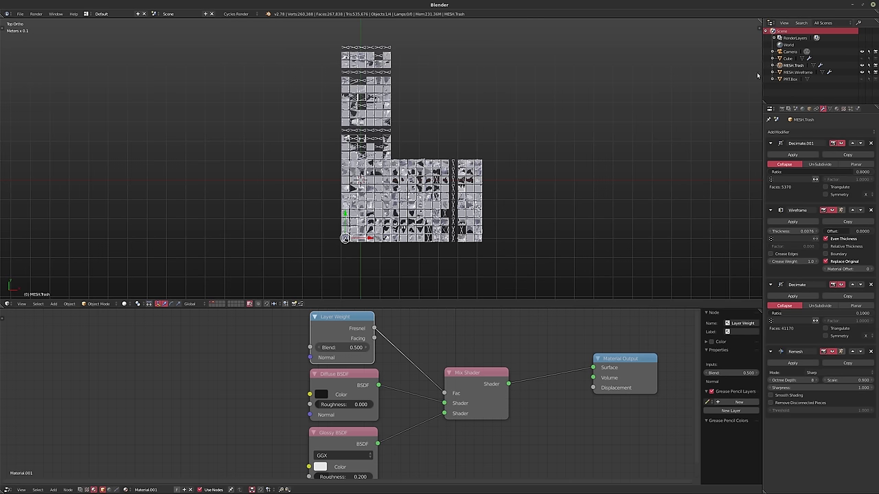
- Select MESH.Trash and duplicate it in place with Shift+D
{"action": "scroll", "coordinate": [436, 134], "scroll_direction": "up", "scroll_amount": 1}
{"action": "scroll", "coordinate": [436, 134], "scroll_direction": "up", "scroll_amount": 1}
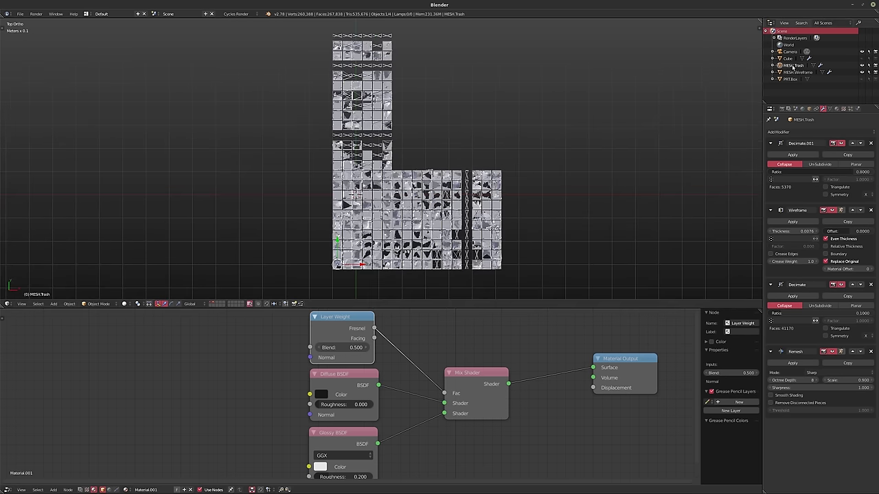
{"action": "left_click", "coordinate": [795, 72]}
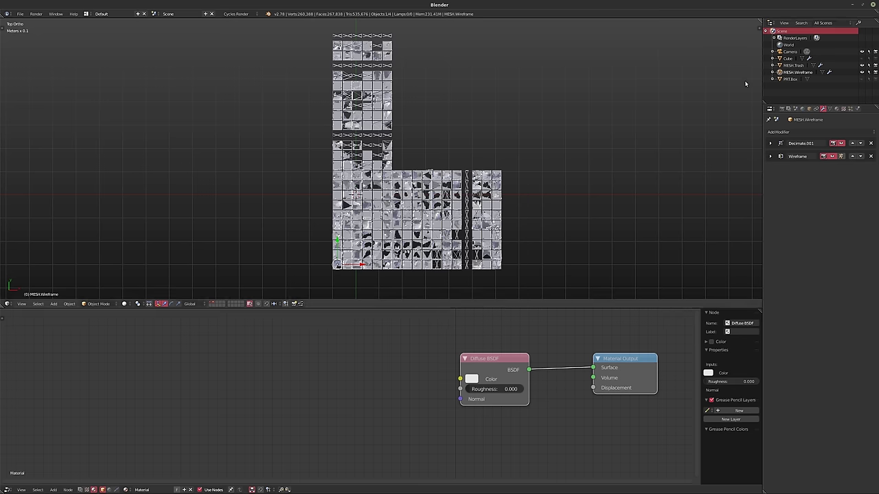
{"action": "left_click", "coordinate": [793, 65]}
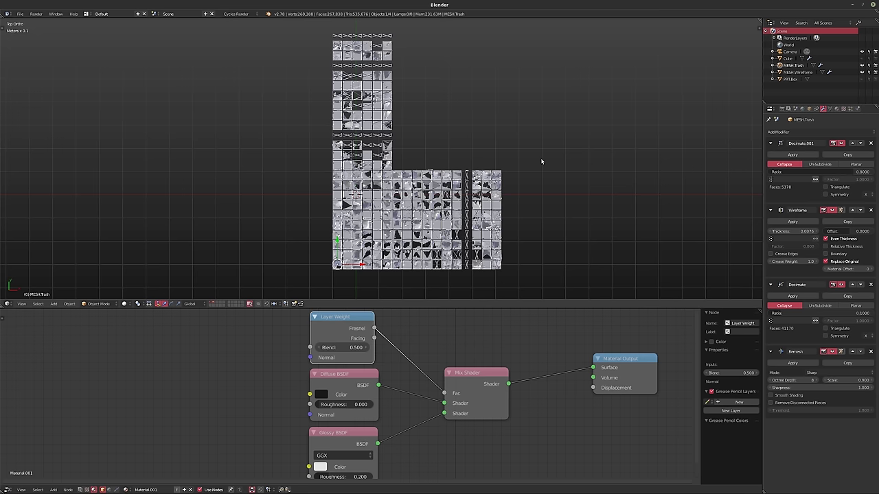
{"action": "key", "text": "shift+d"}
{"action": "key", "text": "Escape"}
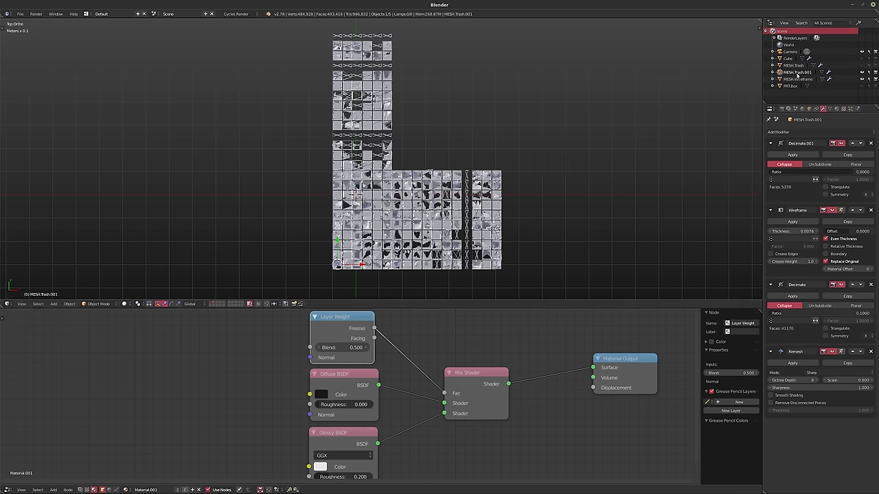
- Rename the duplicate MESH.Trash.001 to MESH.Trash.Collapsed
{"action": "double_click", "coordinate": [799, 73]}
{"action": "left_click_drag", "start_coordinate": [807, 72], "coordinate": [835, 75]}
{"action": "type", "text": "Collapsed"}
{"action": "key", "text": "Return"}
- Apply the Decimate.001, Wireframe, Decimate and Remesh modifiers on MESH.Trash.Collapsed in turn
{"action": "left_click", "coordinate": [794, 156]}
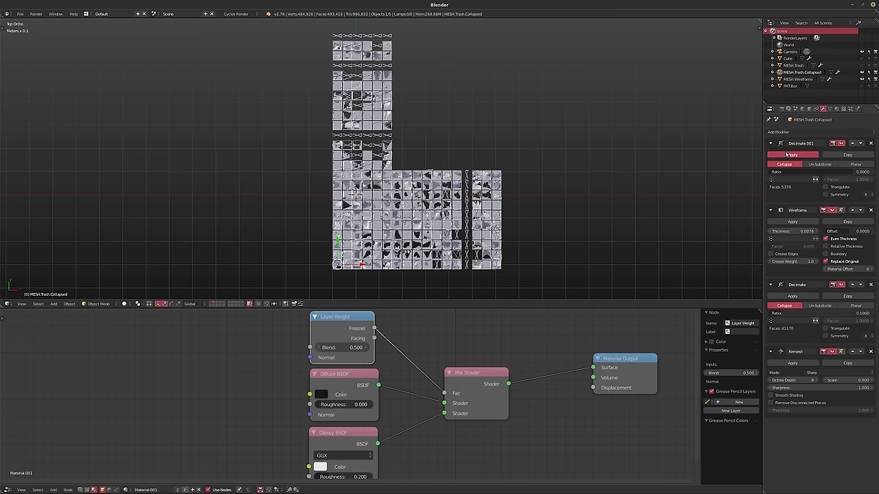
{"action": "left_click", "coordinate": [786, 156]}
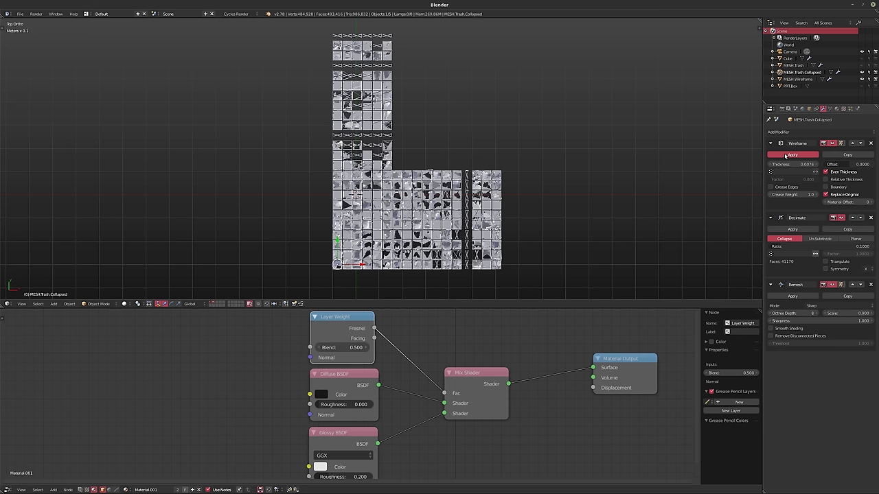
{"action": "left_click", "coordinate": [786, 156]}
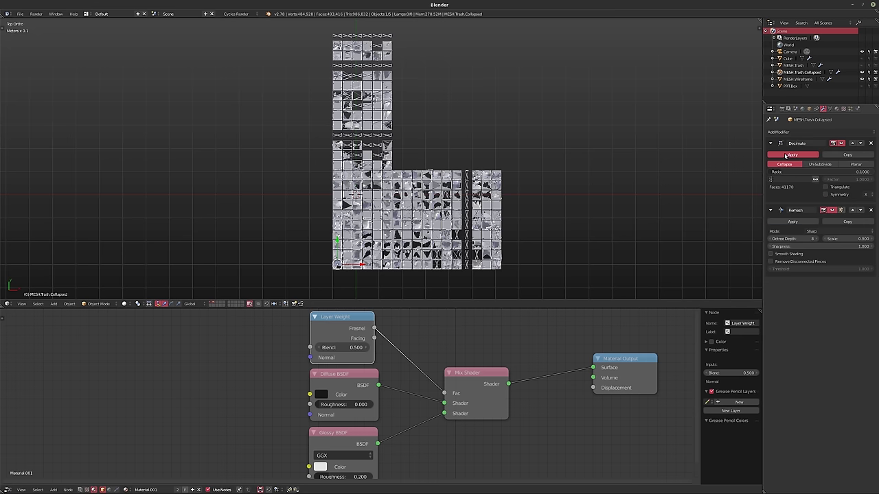
{"action": "left_click", "coordinate": [786, 156]}
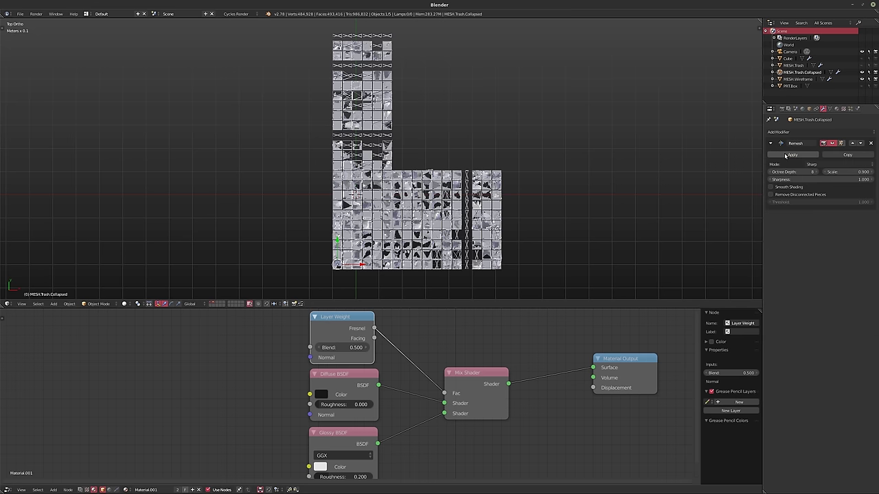
{"action": "left_click", "coordinate": [785, 156]}
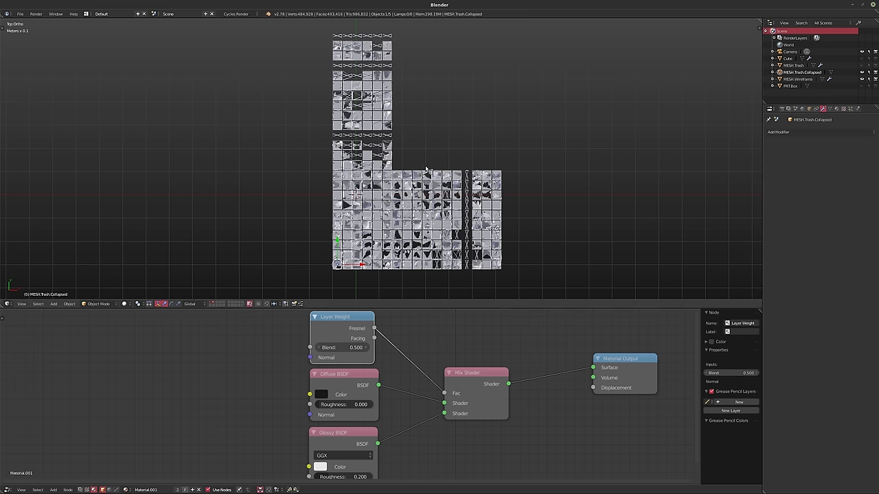
{"action": "middle_click_drag", "start_coordinate": [426, 168], "coordinate": [343, 160], "text": "shift"}
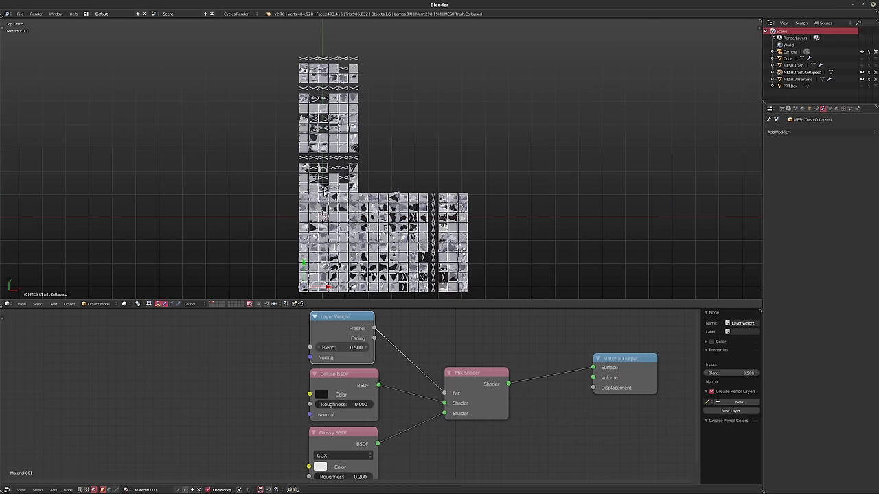
- In Edit Mode, clear the selection and box-select the upper rows of faces
{"action": "key", "text": "Tab"}
{"action": "middle_click_drag", "start_coordinate": [303, 189], "coordinate": [299, 166], "text": "shift"}
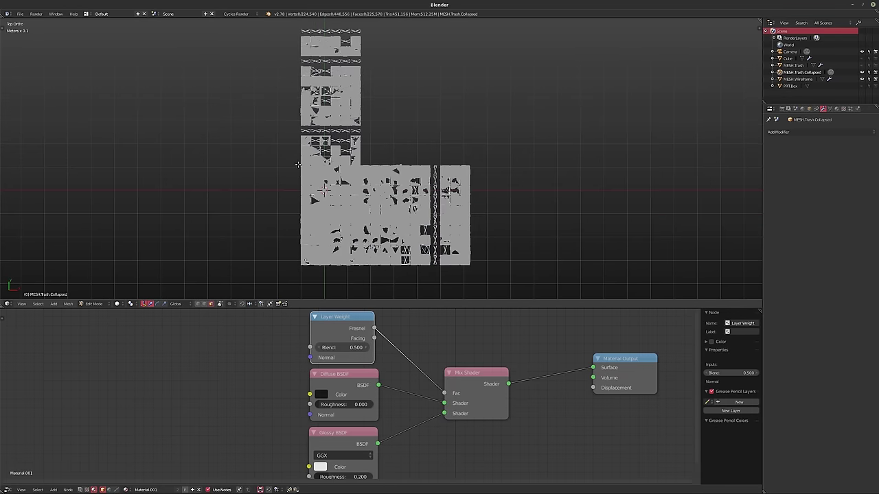
{"action": "key", "text": "a"}
{"action": "key", "text": "a"}
{"action": "key", "text": "b"}
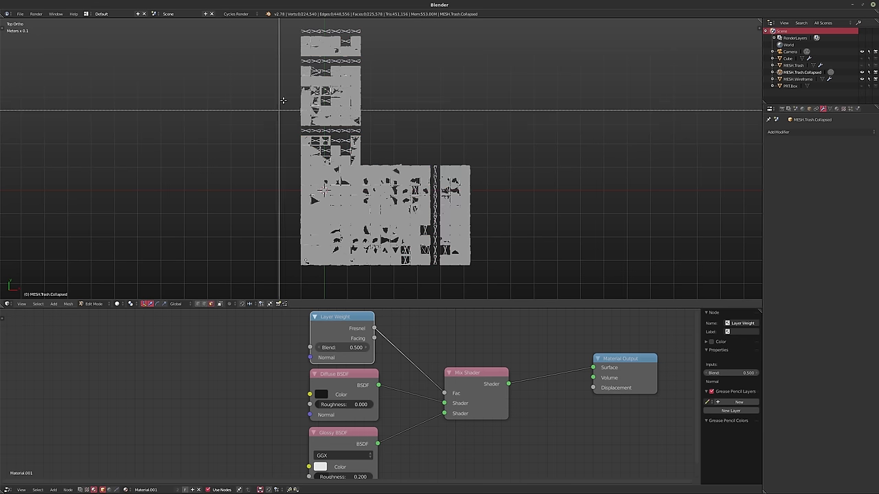
{"action": "left_click_drag", "start_coordinate": [277, 64], "coordinate": [274, 90]}
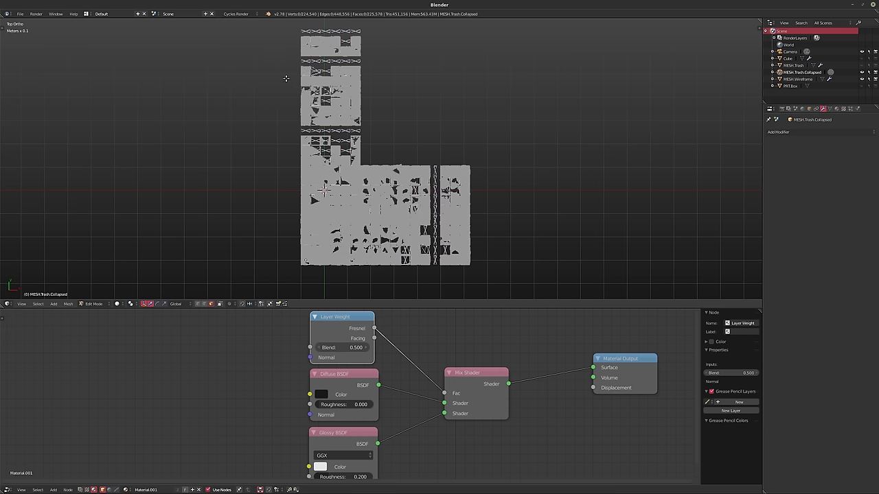
{"action": "key", "text": "b"}
{"action": "left_click_drag", "start_coordinate": [275, 20], "coordinate": [564, 185]}
{"action": "scroll", "coordinate": [381, 158], "scroll_direction": "up", "scroll_amount": 1}
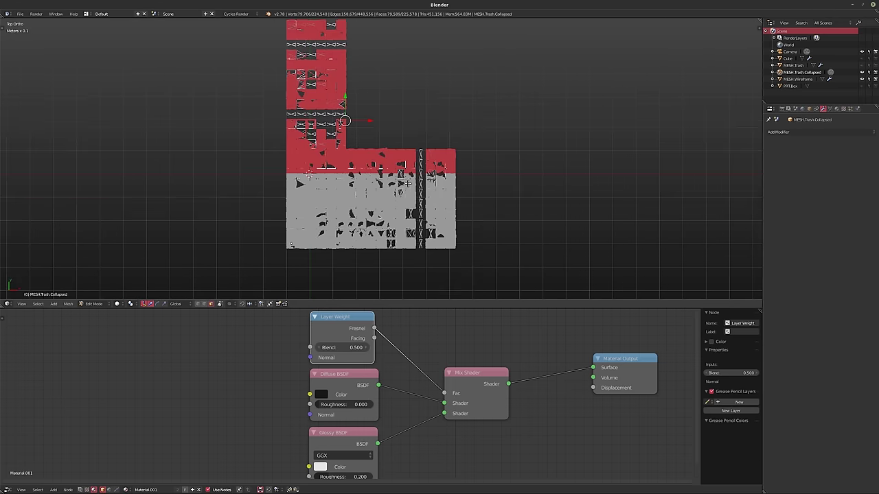
{"action": "scroll", "coordinate": [381, 158], "scroll_direction": "up", "scroll_amount": 1}
{"action": "scroll", "coordinate": [416, 183], "scroll_direction": "up", "scroll_amount": 2}
{"action": "scroll", "coordinate": [440, 151], "scroll_direction": "up", "scroll_amount": 1}
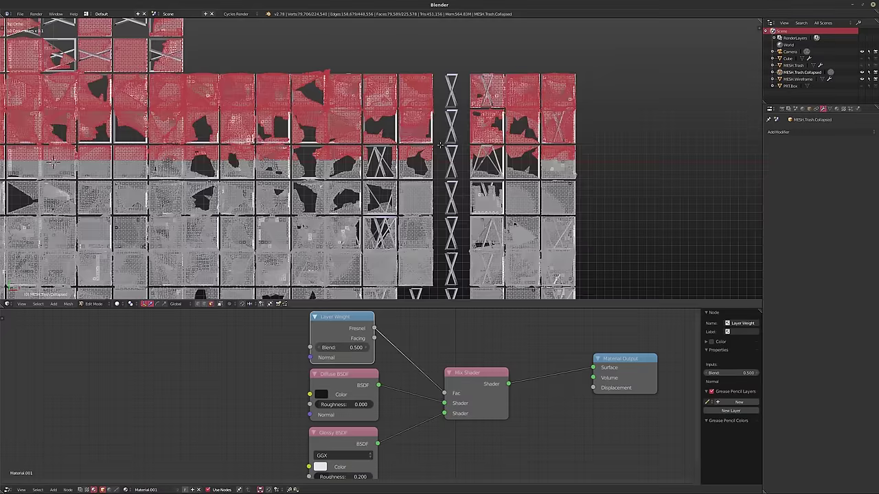
{"action": "middle_click_drag", "start_coordinate": [435, 143], "coordinate": [492, 140], "text": "shift"}
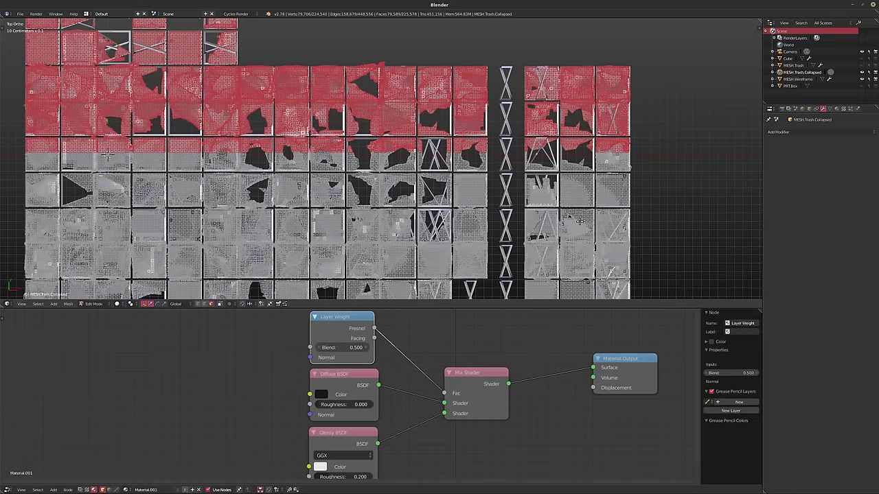
{"action": "middle_click_drag", "start_coordinate": [580, 222], "coordinate": [580, 206], "text": "shift"}
{"action": "scroll", "coordinate": [580, 206], "scroll_direction": "up", "scroll_amount": 1}
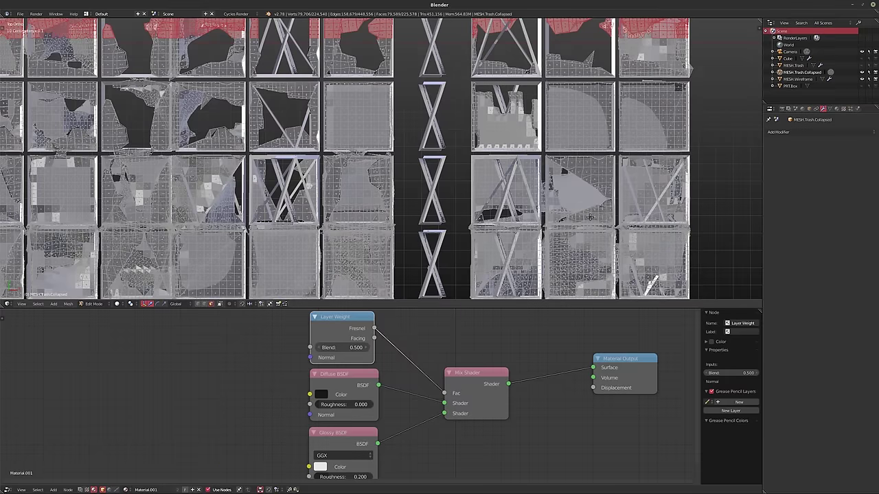
{"action": "scroll", "coordinate": [590, 217], "scroll_direction": "up", "scroll_amount": 2}
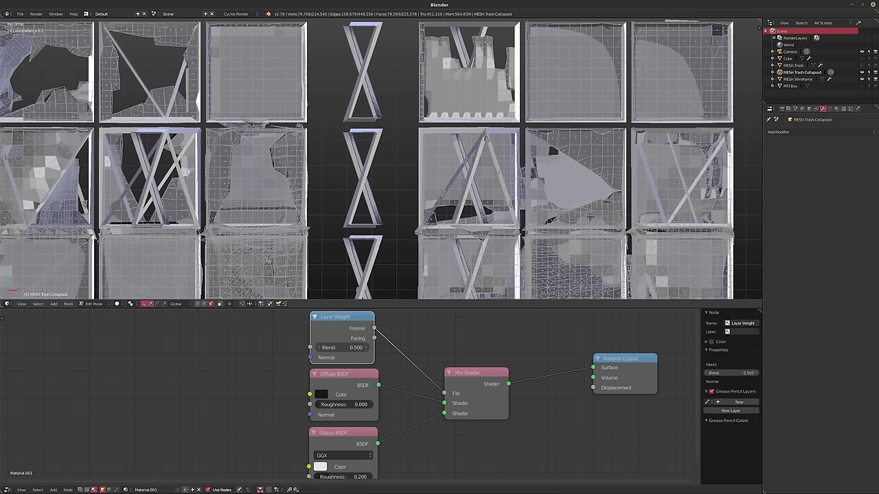
- From top view, add the remaining upper tiles to the face selection
{"action": "key", "text": "KP_7"}
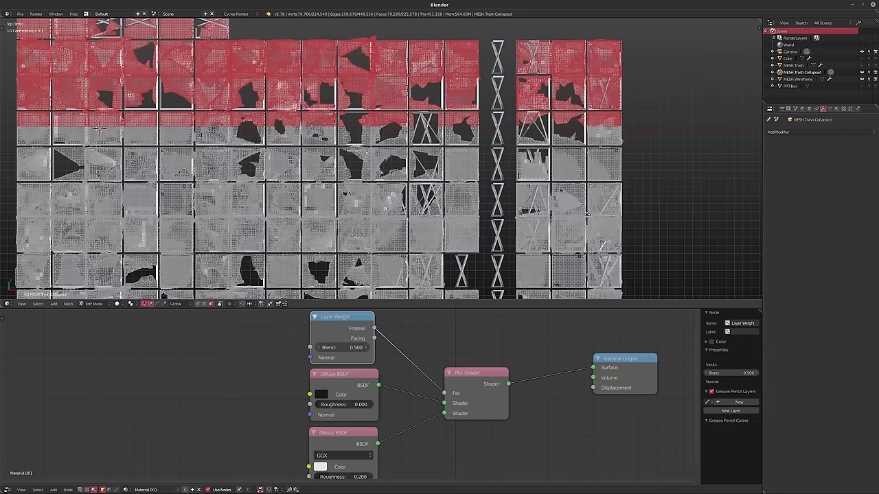
{"action": "right_click", "coordinate": [602, 165], "text": "shift"}
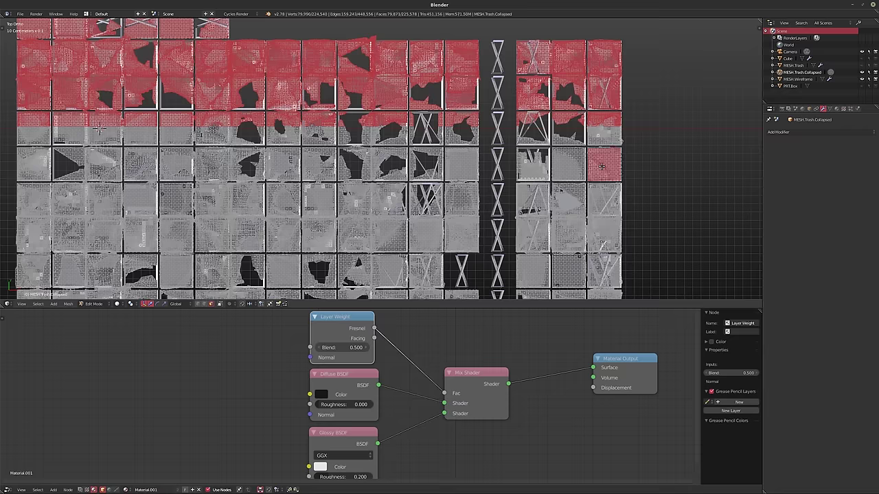
{"action": "right_click", "coordinate": [563, 148], "text": "shift"}
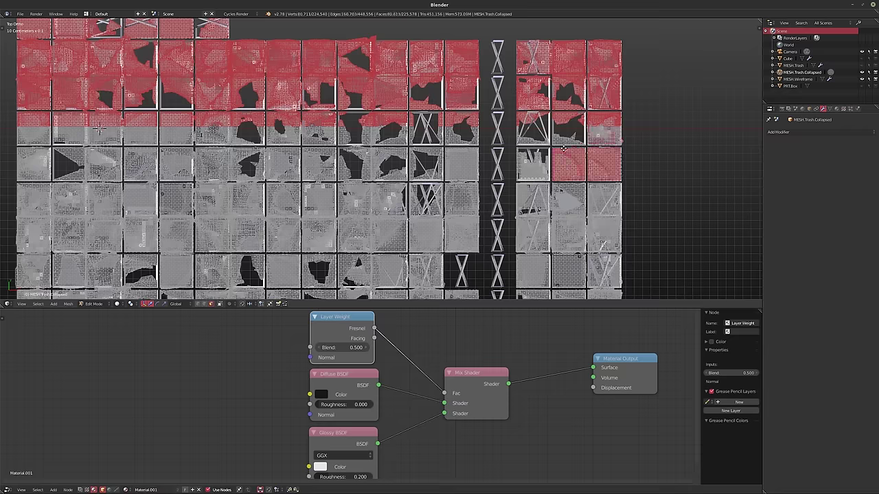
{"action": "right_click", "coordinate": [614, 135], "text": "shift"}
{"action": "scroll", "coordinate": [548, 181], "scroll_direction": "down", "scroll_amount": 3}
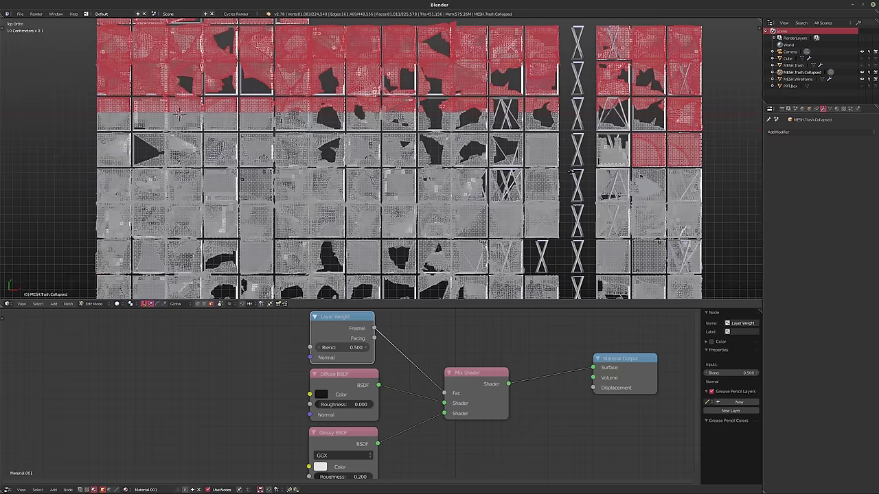
{"action": "middle_click_drag", "start_coordinate": [547, 182], "coordinate": [542, 186], "text": "shift"}
{"action": "key", "text": "b"}
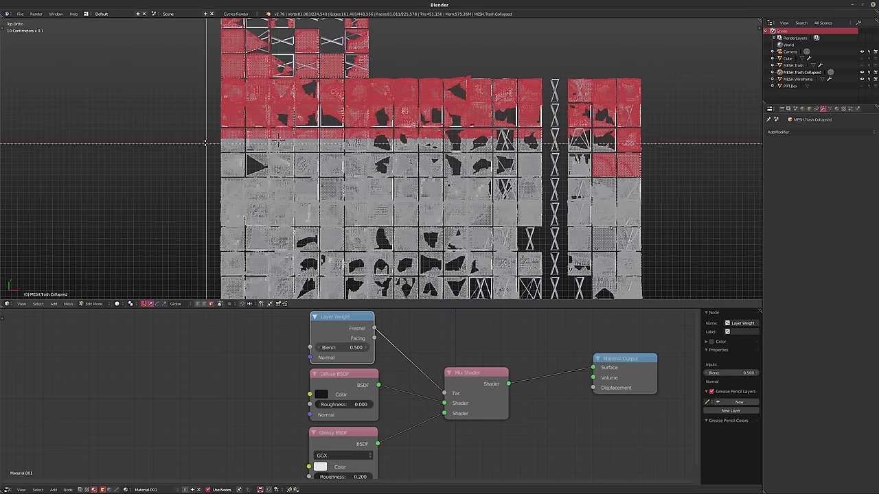
{"action": "mouse_move", "coordinate": [204, 128]}
{"action": "left_mouse_down"}
{"action": "mouse_move", "coordinate": [595, 240]}
{"action": "mouse_move", "coordinate": [654, 200]}
{"action": "left_mouse_up"}
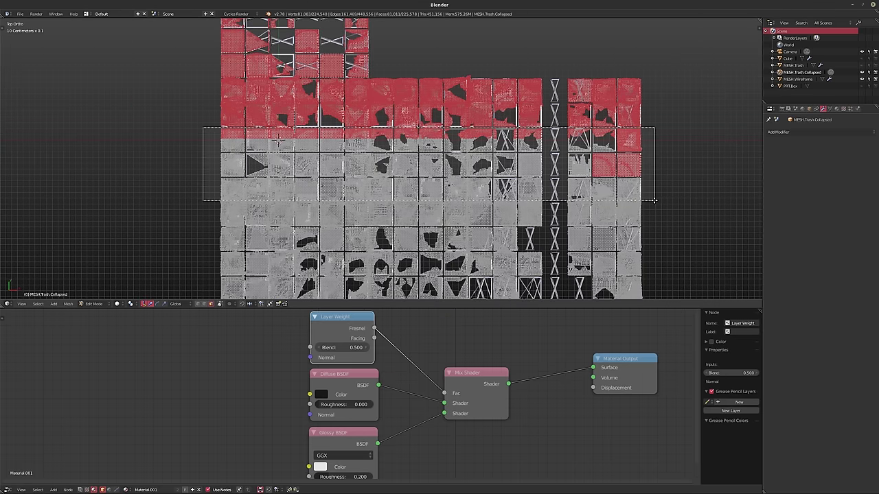
{"action": "left_click_drag", "start_coordinate": [654, 201], "coordinate": [654, 200]}
- Recentre the view and bring up the mesh's Material properties
{"action": "scroll", "coordinate": [502, 185], "scroll_direction": "up", "scroll_amount": 1}
{"action": "scroll", "coordinate": [502, 185], "scroll_direction": "up", "scroll_amount": 4}
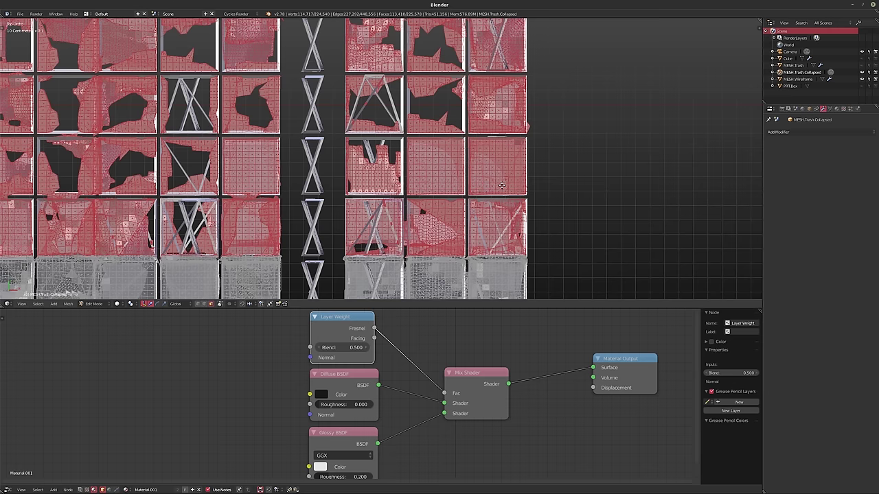
{"action": "scroll", "coordinate": [441, 169], "scroll_direction": "down", "scroll_amount": 2}
{"action": "scroll", "coordinate": [464, 174], "scroll_direction": "down", "scroll_amount": 2}
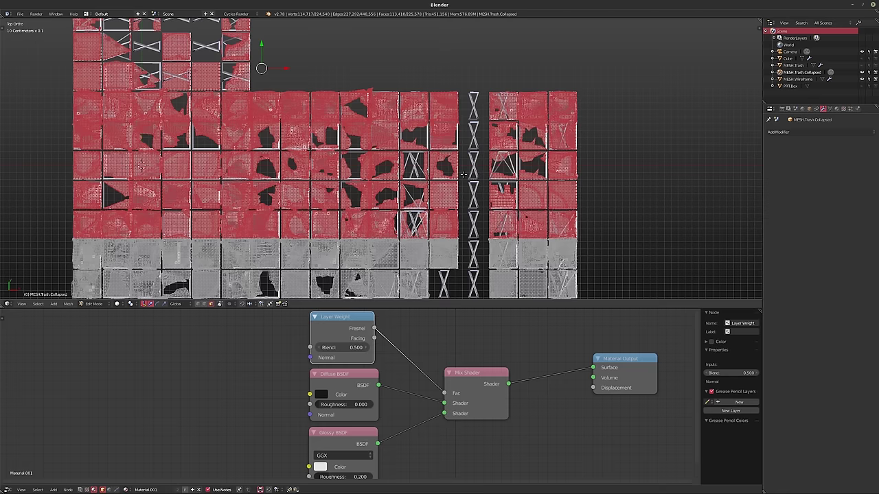
{"action": "scroll", "coordinate": [338, 176], "scroll_direction": "down", "scroll_amount": 1}
{"action": "scroll", "coordinate": [467, 204], "scroll_direction": "down", "scroll_amount": 2}
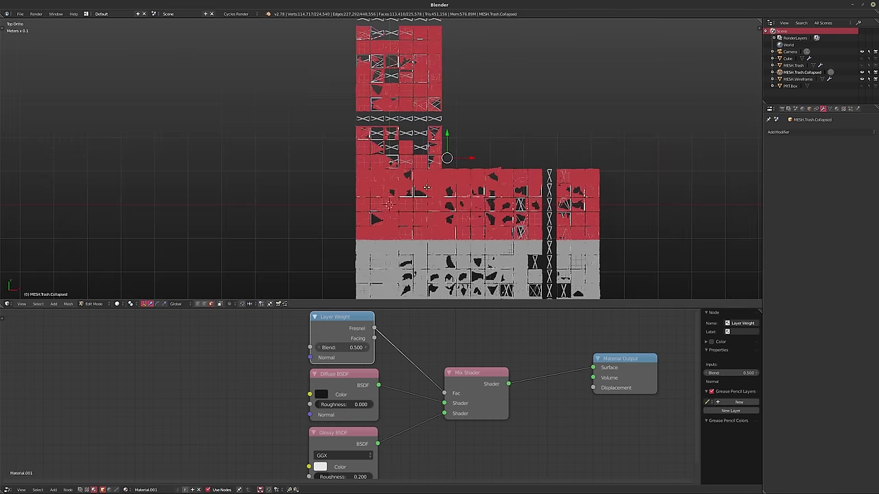
{"action": "middle_click_drag", "start_coordinate": [426, 187], "coordinate": [389, 205], "text": "shift"}
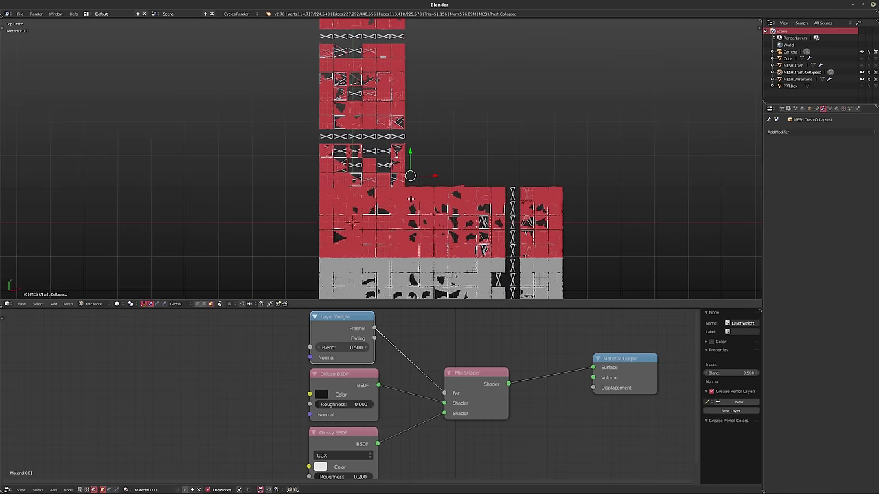
{"action": "left_click", "coordinate": [837, 109]}
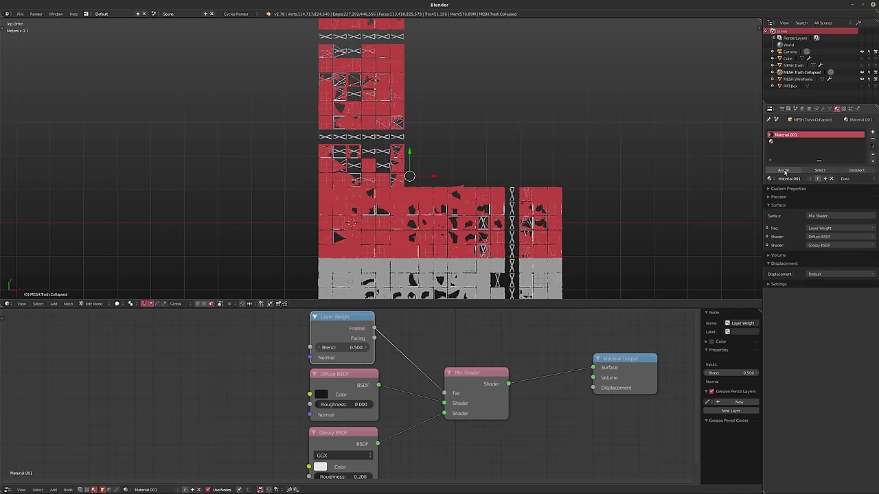
- Unlink Material.001, invert the selection to the lower faces and assign the slot to them
{"action": "mouse_move", "coordinate": [599, 170]}
{"action": "middle_mouse_down", "text": "shift"}
{"action": "mouse_move", "coordinate": [559, 149]}
{"action": "mouse_move", "coordinate": [562, 176]}
{"action": "middle_mouse_up", "text": "shift"}
{"action": "left_click", "coordinate": [831, 179]}
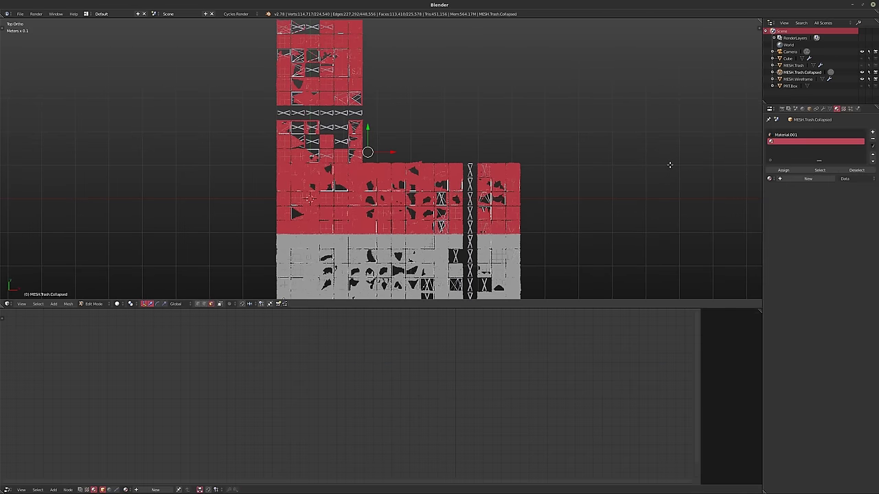
{"action": "key", "text": "ctrl+i"}
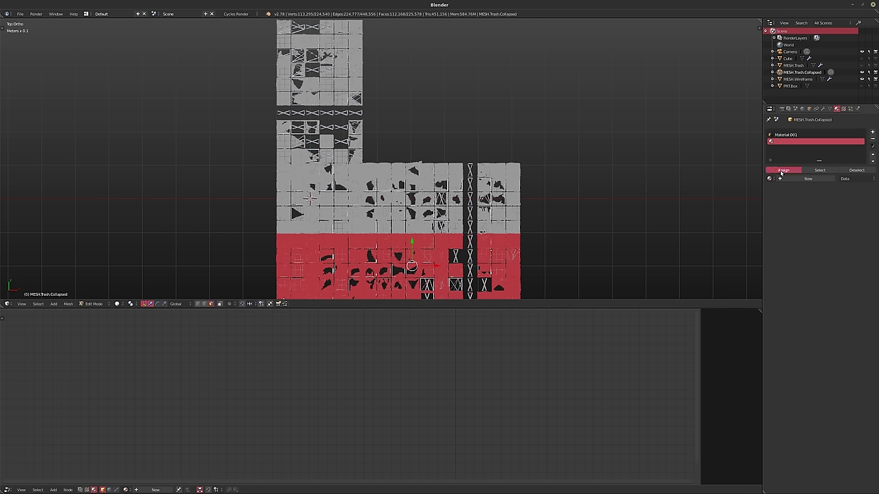
{"action": "left_click", "coordinate": [780, 171]}
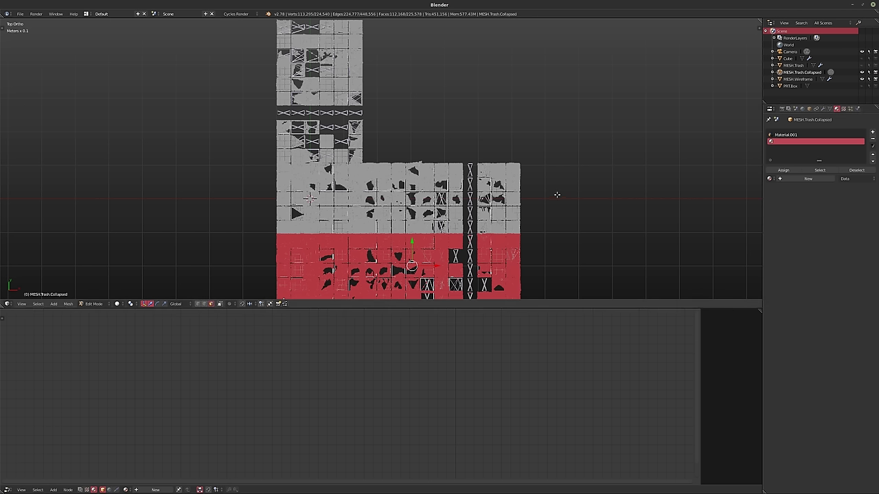
- Return to Object Mode and preview the camera view as a Cycles render
{"action": "key", "text": "Tab"}
{"action": "key", "text": "KP_0"}
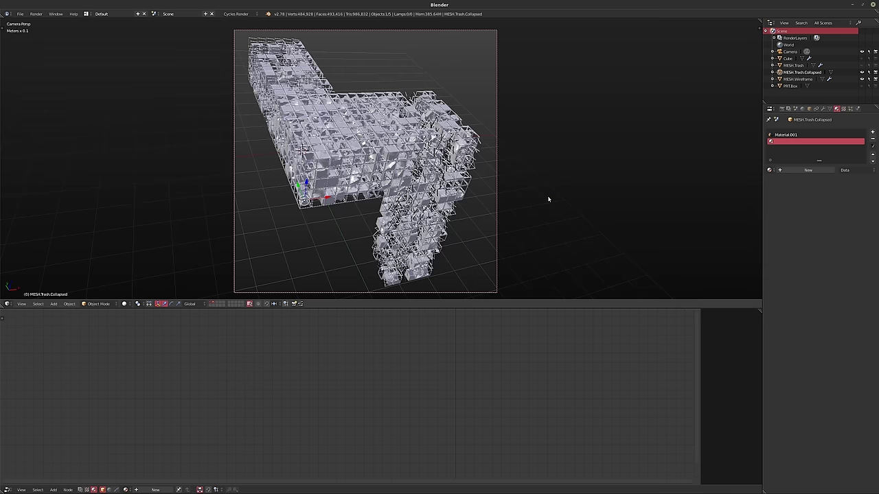
{"action": "key", "text": "shift+z"}
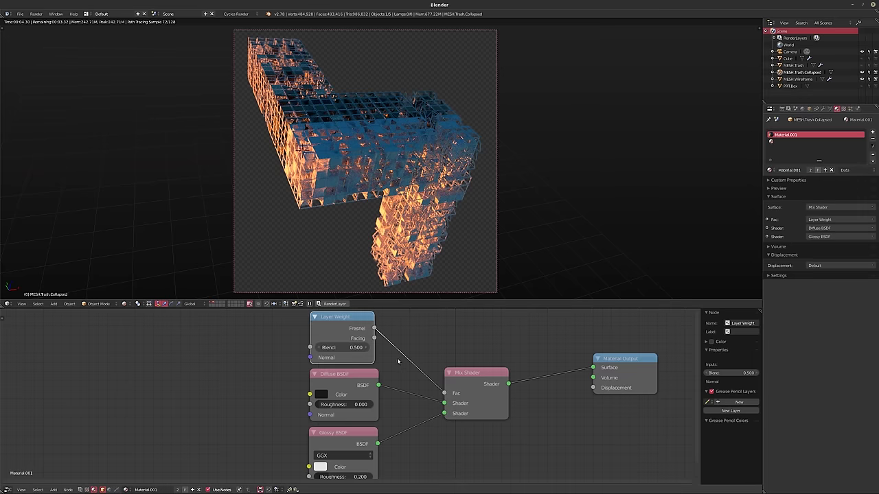
{"action": "scroll", "coordinate": [457, 377], "scroll_direction": "down", "scroll_amount": 2}
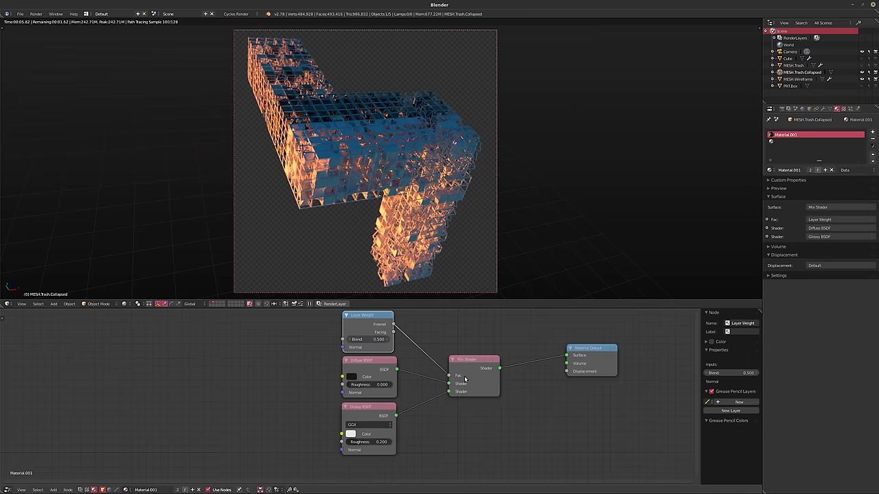
- Cut the Surface link and move the Layer Weight, Diffuse, Glossy and Mix Shader nodes aside
{"action": "left_click", "coordinate": [583, 351]}
{"action": "key", "text": "Home"}
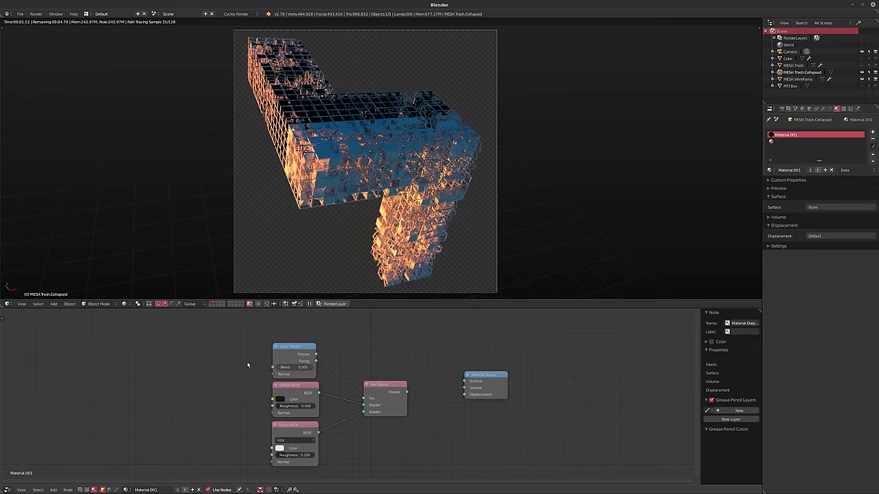
{"action": "key", "text": "b"}
{"action": "left_click_drag", "start_coordinate": [228, 331], "coordinate": [420, 475]}
{"action": "key", "text": "g"}
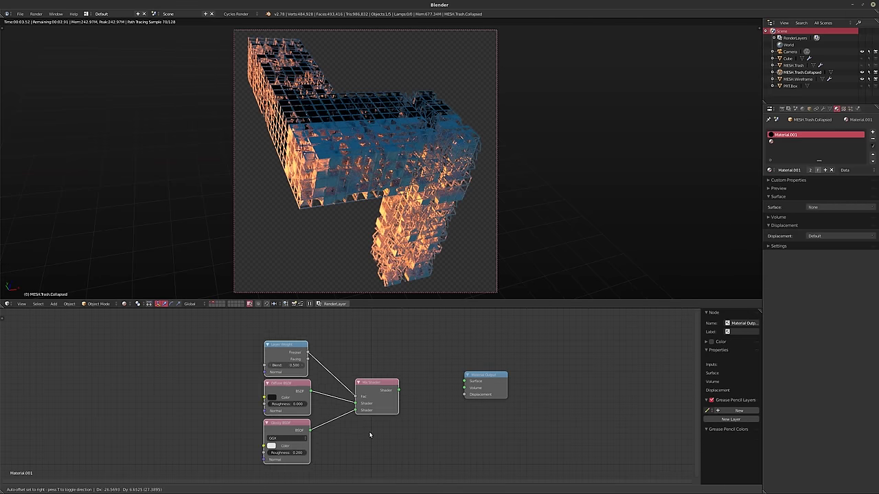
{"action": "left_click", "coordinate": [182, 360]}
- Add a Volume Scatter node and connect it to the Material Output's Volume input
{"action": "key", "text": "shift+a"}
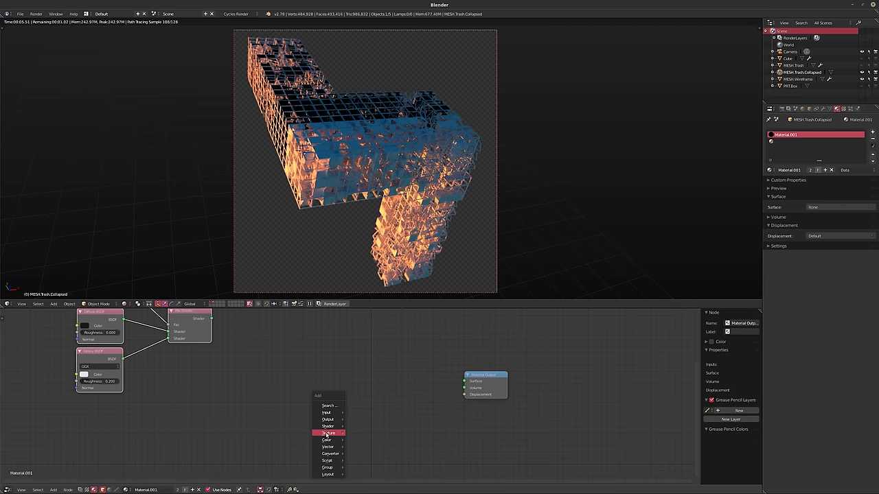
{"action": "mouse_move", "coordinate": [328, 427]}
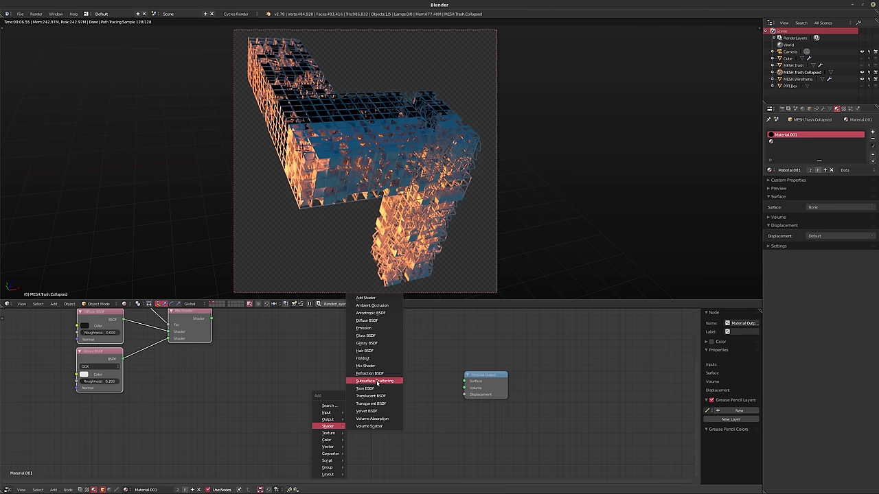
{"action": "left_click", "coordinate": [370, 426]}
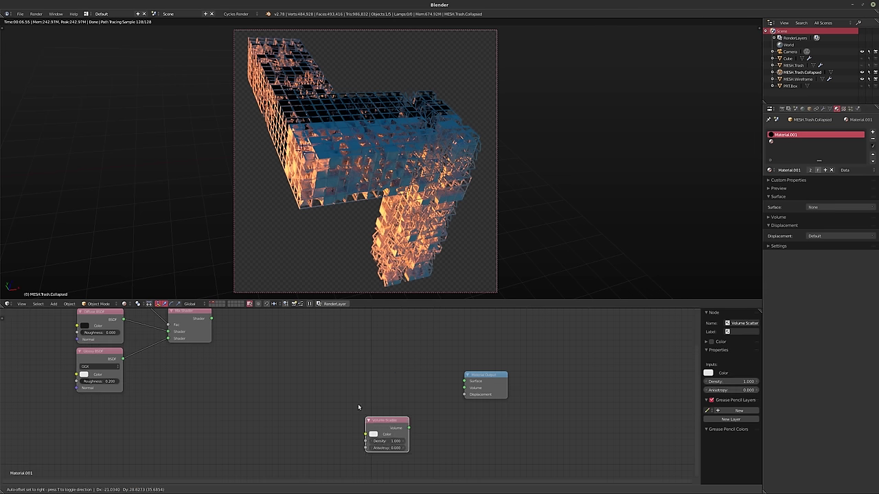
{"action": "left_click", "coordinate": [386, 412]}
{"action": "scroll", "coordinate": [473, 385], "scroll_direction": "up", "scroll_amount": 2}
{"action": "mouse_move", "coordinate": [364, 391]}
{"action": "left_mouse_down"}
{"action": "mouse_move", "coordinate": [426, 399]}
{"action": "mouse_move", "coordinate": [465, 390]}
{"action": "left_mouse_up"}
- Set the Volume Scatter Density to 500 and move the node further left
{"action": "scroll", "coordinate": [367, 412], "scroll_direction": "up", "scroll_amount": 2}
{"action": "left_click", "coordinate": [326, 401]}
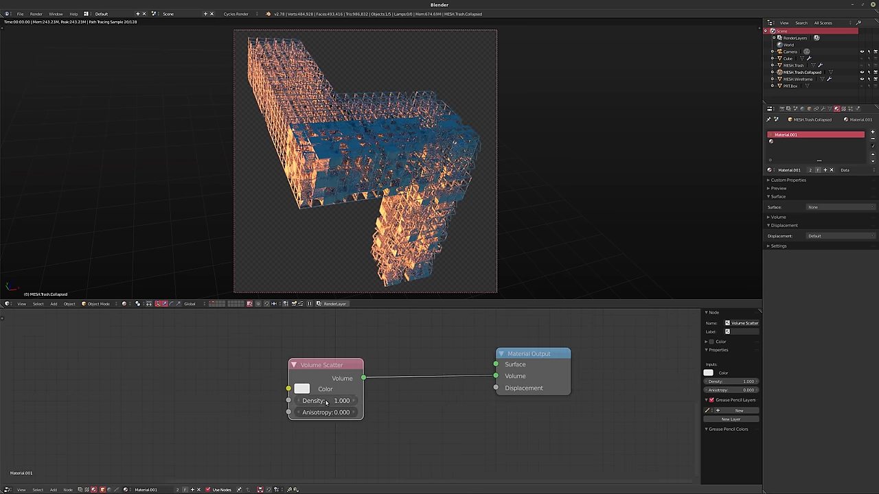
{"action": "type", "text": "1.0"}
{"action": "key", "text": "Return"}
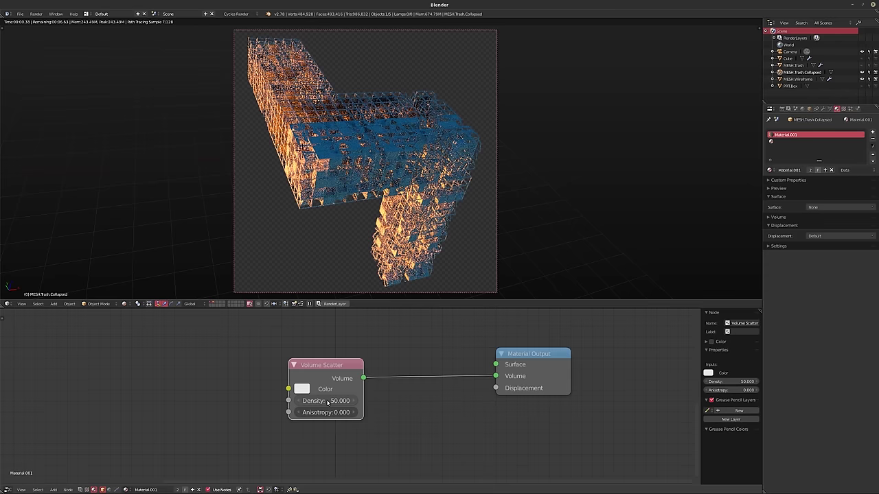
{"action": "left_click", "coordinate": [326, 400]}
{"action": "type", "text": "500"}
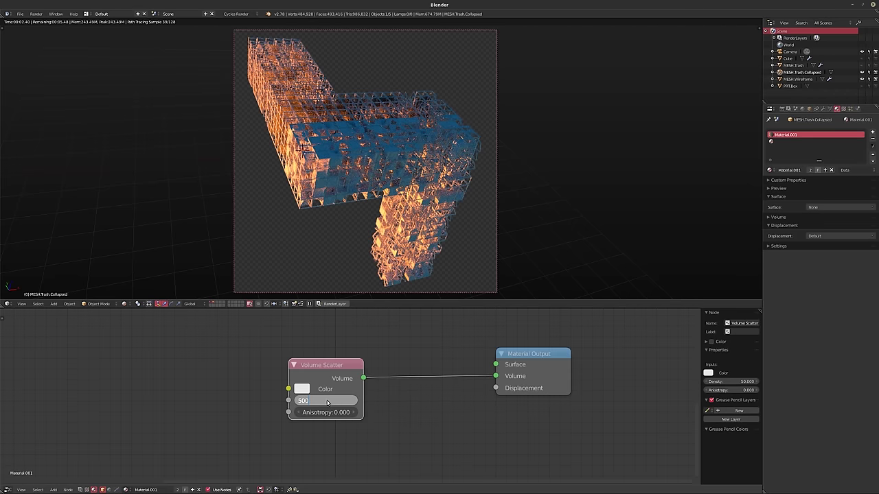
{"action": "key", "text": "Return"}
{"action": "left_click_drag", "start_coordinate": [318, 377], "coordinate": [180, 370]}
{"action": "key", "text": "shift+a"}
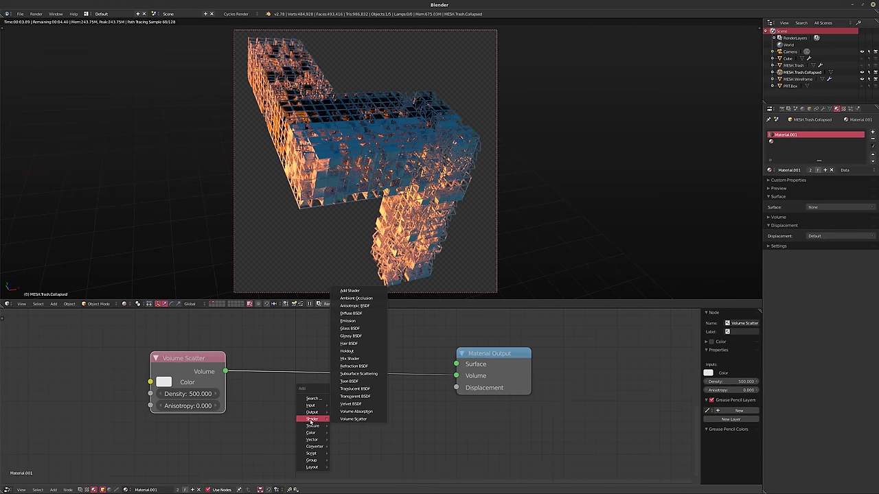
- Insert an Add Shader on the Volume link and feed a new Emission node into it
{"action": "left_click", "coordinate": [350, 291]}
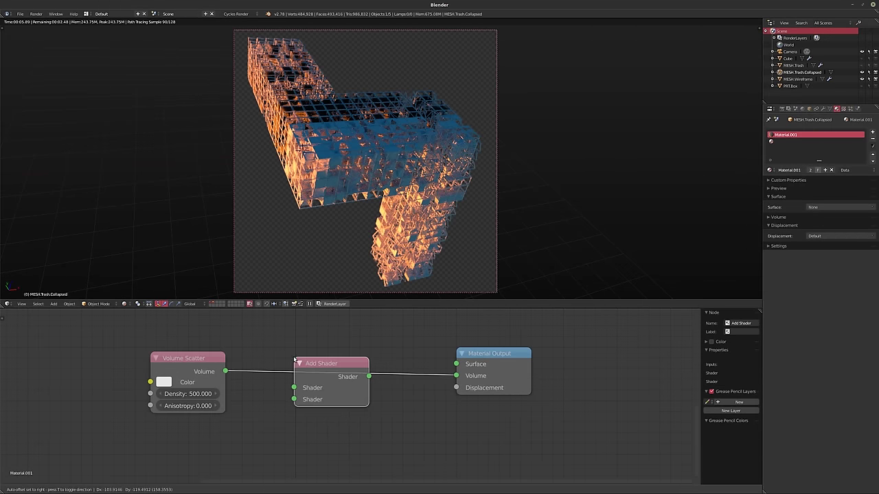
{"action": "left_click", "coordinate": [294, 359]}
{"action": "key", "text": "shift+a"}
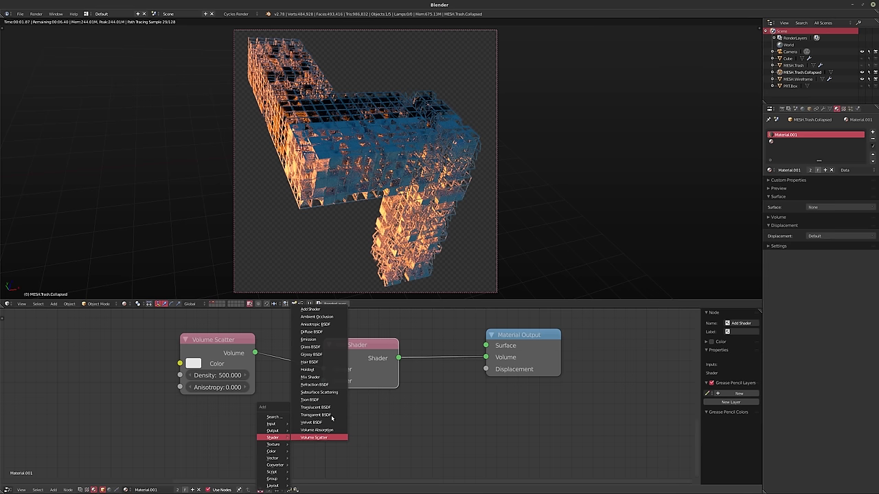
{"action": "left_click", "coordinate": [309, 339]}
{"action": "left_click", "coordinate": [229, 421]}
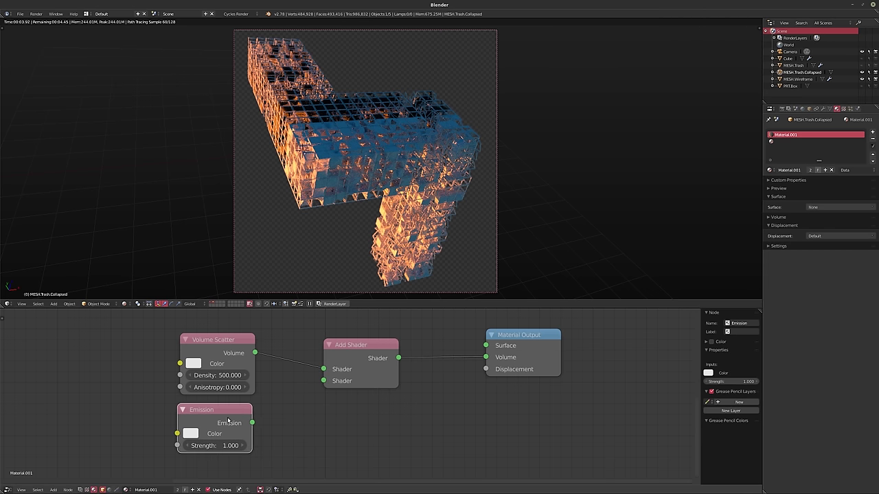
{"action": "left_click_drag", "start_coordinate": [253, 422], "coordinate": [324, 380]}
{"action": "middle_click_drag", "start_coordinate": [324, 381], "coordinate": [432, 366]}
- Set Emission Strength to 5 and Volume Scatter Density to 100
{"action": "scroll", "coordinate": [336, 408], "scroll_direction": "up", "scroll_amount": 2}
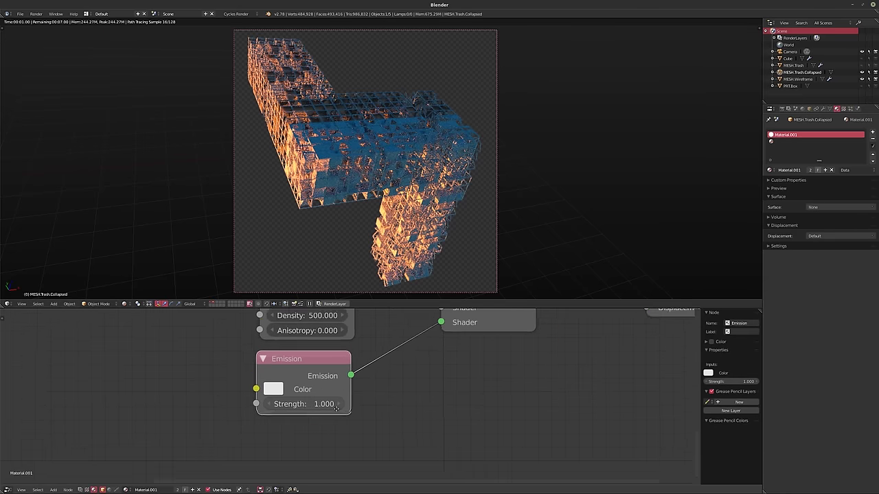
{"action": "mouse_move", "coordinate": [335, 408]}
{"action": "middle_mouse_down"}
{"action": "mouse_move", "coordinate": [338, 425]}
{"action": "mouse_move", "coordinate": [300, 445]}
{"action": "middle_mouse_up"}
{"action": "left_click", "coordinate": [302, 421]}
{"action": "type", "text": "5"}
{"action": "key", "text": "Return"}
{"action": "left_click", "coordinate": [309, 359]}
{"action": "type", "text": "100"}
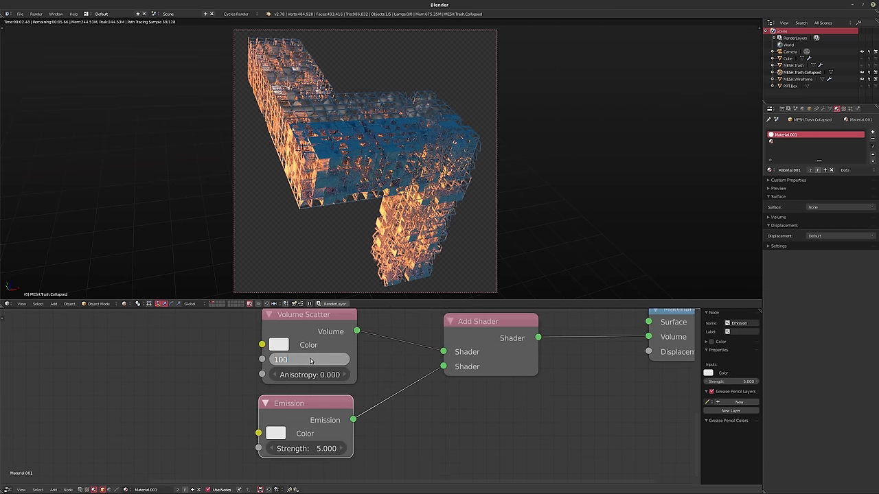
{"action": "key", "text": "Return"}
{"action": "middle_click_drag", "start_coordinate": [391, 350], "coordinate": [346, 358]}
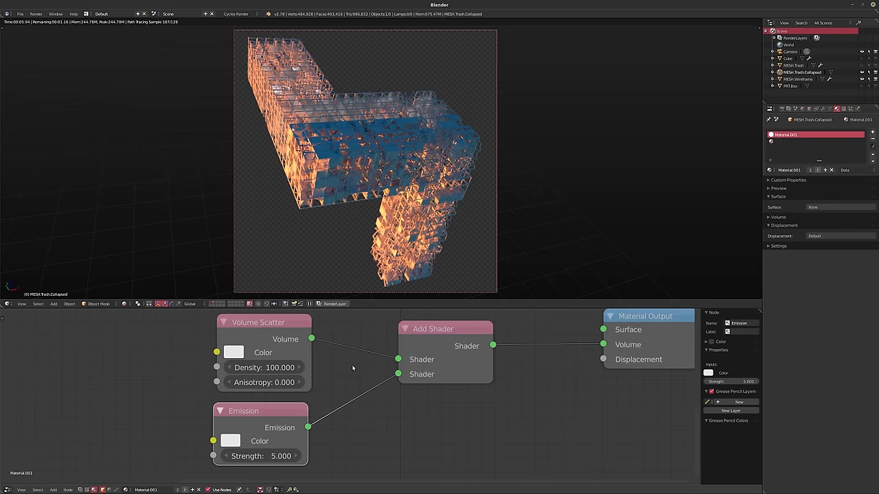
{"action": "middle_click_drag", "start_coordinate": [347, 367], "coordinate": [381, 379]}
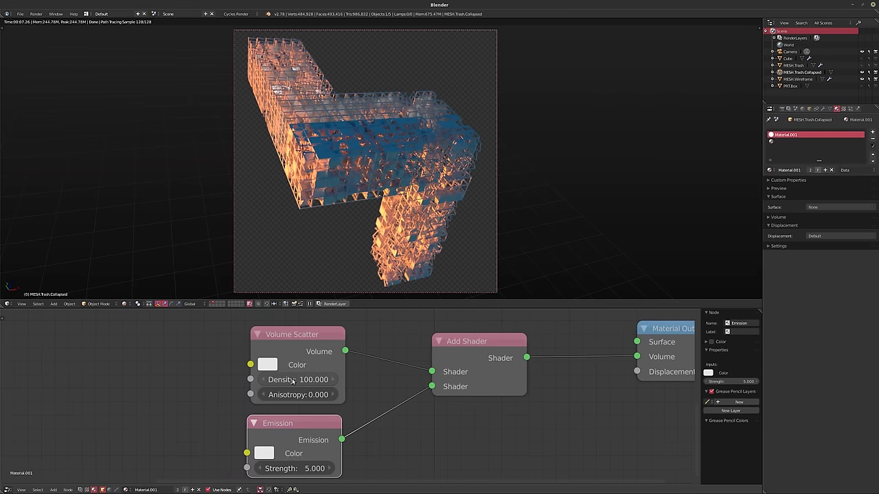
- Tint the Emission bright green, raise its Strength to 52.3, and add an empty second material slot
{"action": "left_click", "coordinate": [268, 364]}
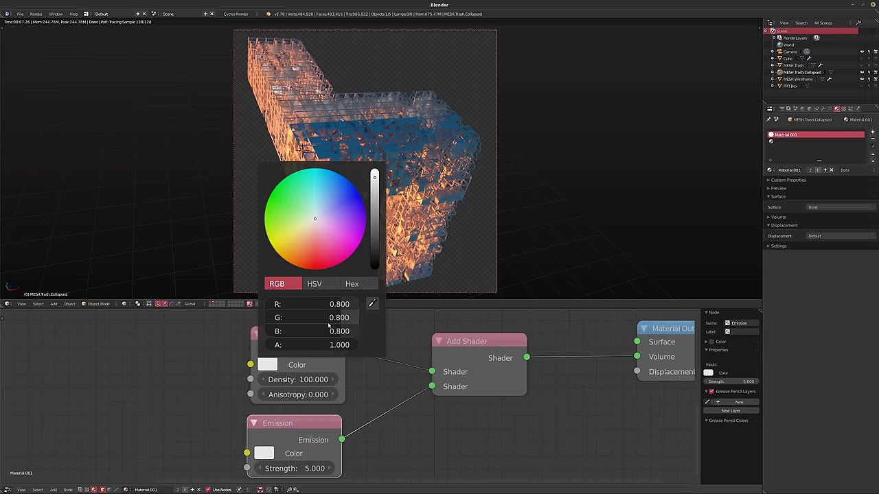
{"action": "left_click", "coordinate": [315, 220]}
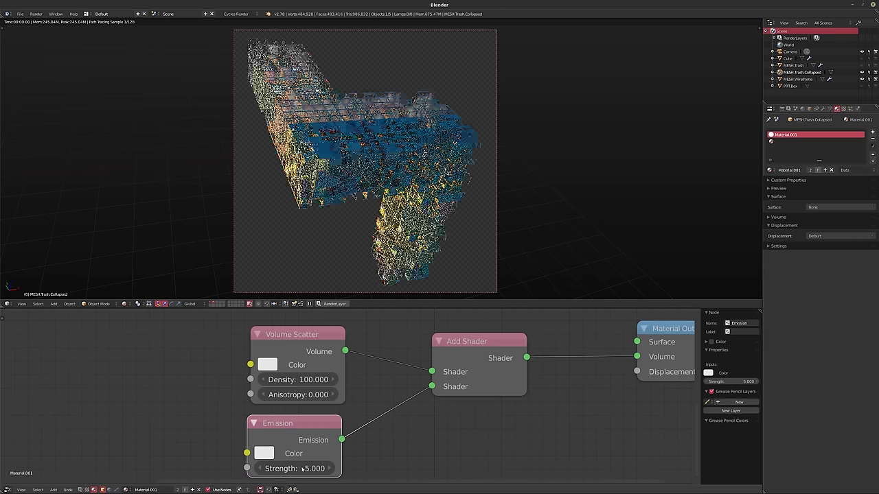
{"action": "left_click", "coordinate": [265, 453]}
{"action": "left_click", "coordinate": [310, 332]}
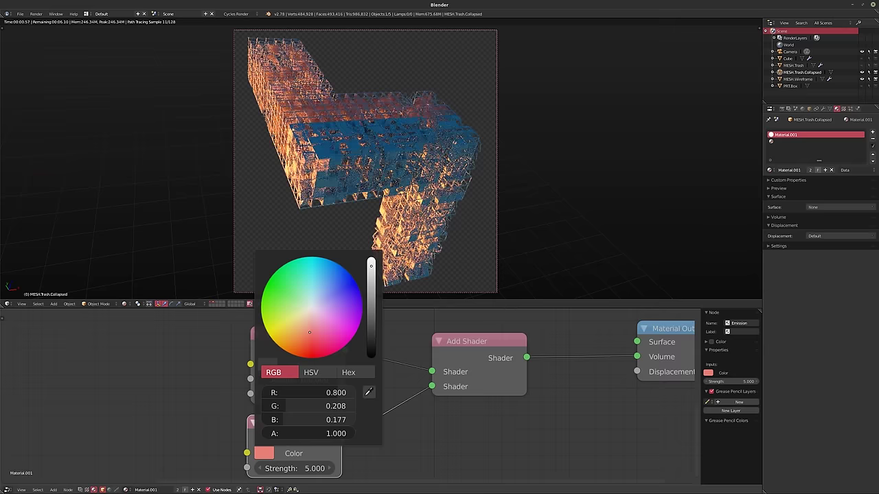
{"action": "left_click", "coordinate": [284, 335]}
{"action": "left_click_drag", "start_coordinate": [284, 335], "coordinate": [277, 304]}
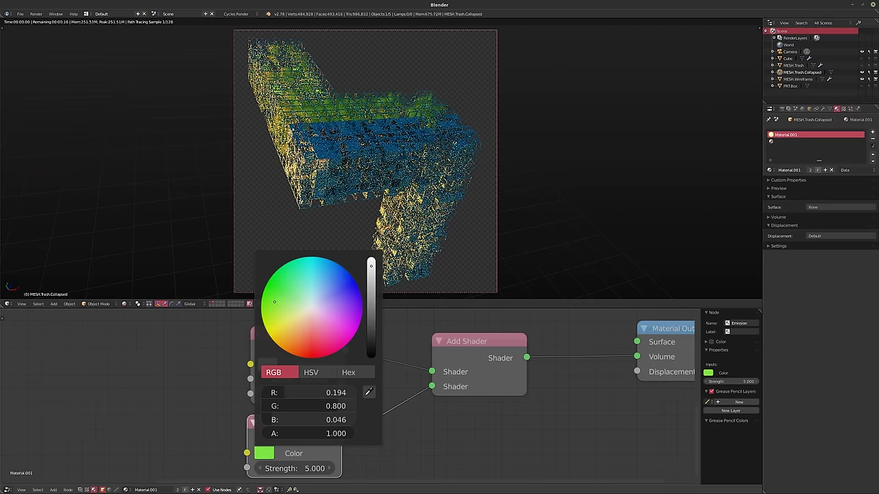
{"action": "left_click_drag", "start_coordinate": [277, 304], "coordinate": [273, 307]}
{"action": "left_click_drag", "start_coordinate": [300, 472], "coordinate": [409, 472]}
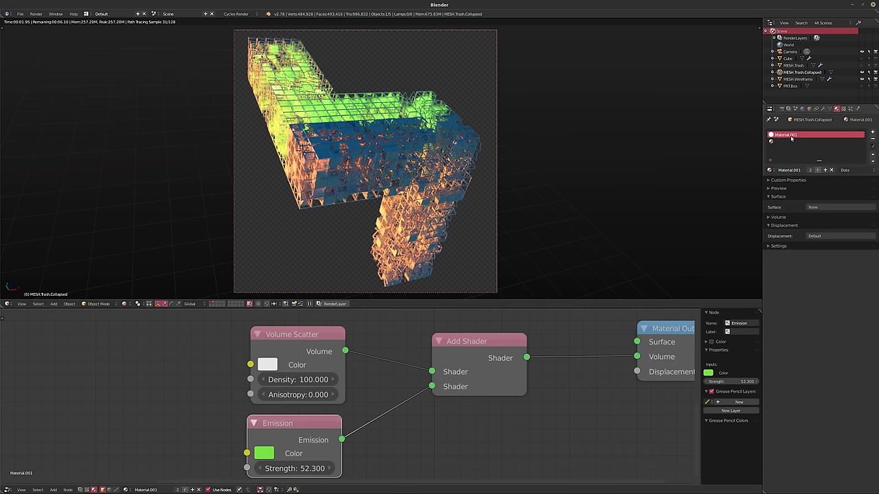
{"action": "left_click", "coordinate": [872, 131]}
- Load Material.001 into the new slot and make it a single-user copy, Material.002
{"action": "left_click", "coordinate": [771, 170]}
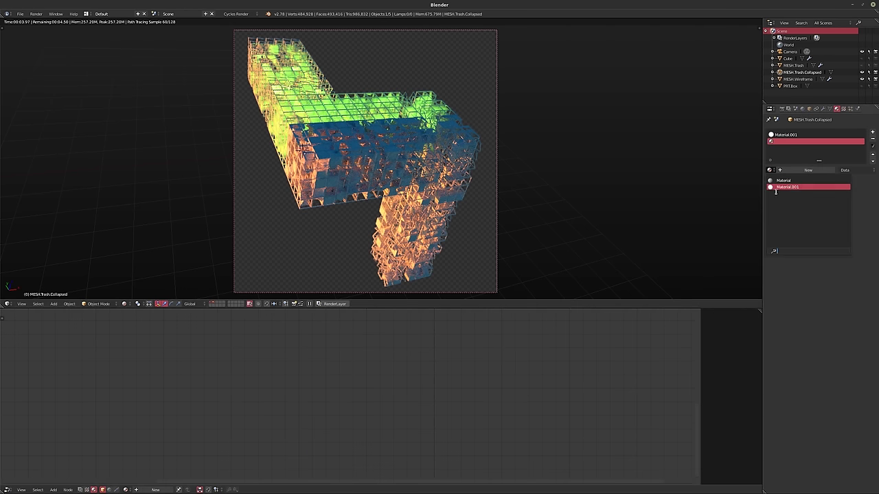
{"action": "left_click", "coordinate": [776, 188]}
{"action": "left_click", "coordinate": [826, 169]}
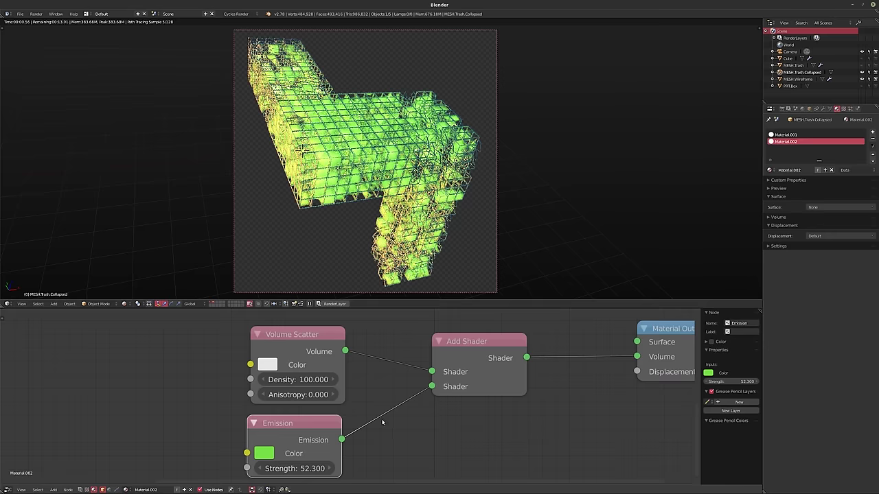
{"action": "middle_click_drag", "start_coordinate": [307, 431], "coordinate": [263, 410]}
- Change Material.002's Emission colour, trying blue, pink and yellow hues toward red
{"action": "left_click", "coordinate": [226, 434]}
{"action": "left_click", "coordinate": [305, 269]}
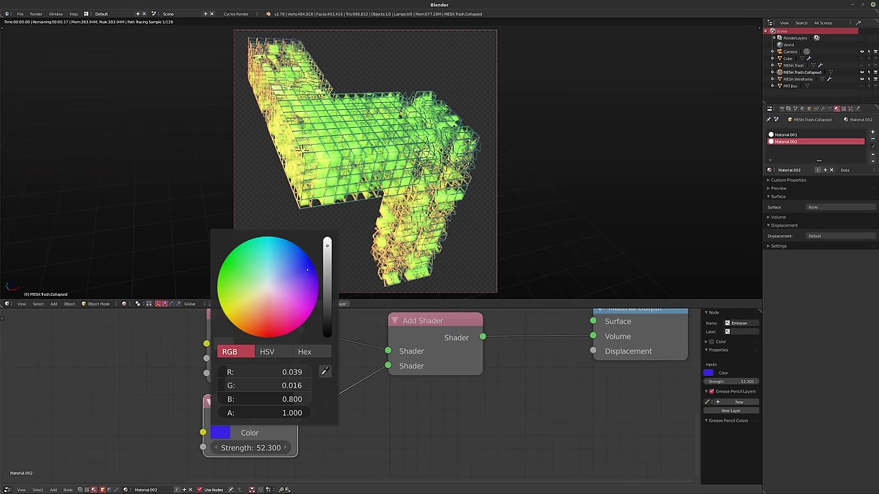
{"action": "mouse_move", "coordinate": [304, 269]}
{"action": "left_mouse_down"}
{"action": "mouse_move", "coordinate": [292, 264]}
{"action": "mouse_move", "coordinate": [282, 323]}
{"action": "mouse_move", "coordinate": [258, 324]}
{"action": "mouse_move", "coordinate": [239, 310]}
{"action": "mouse_move", "coordinate": [254, 321]}
{"action": "left_mouse_up"}
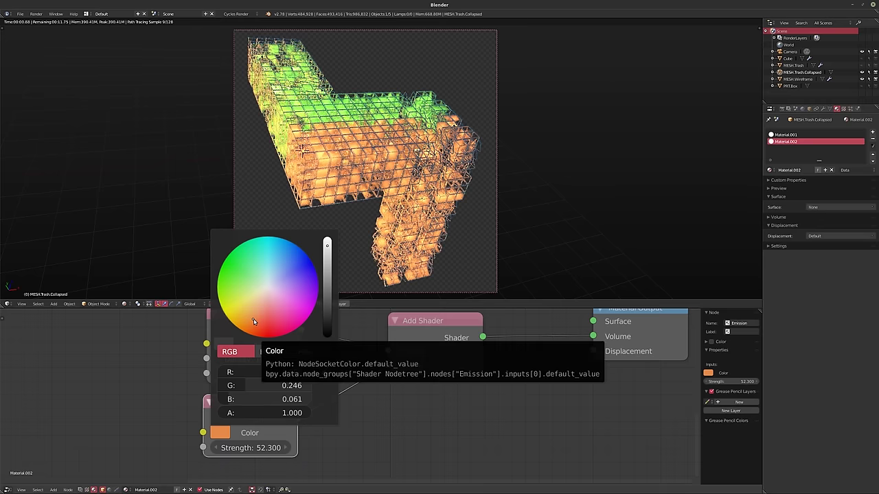
{"action": "left_click", "coordinate": [281, 323]}
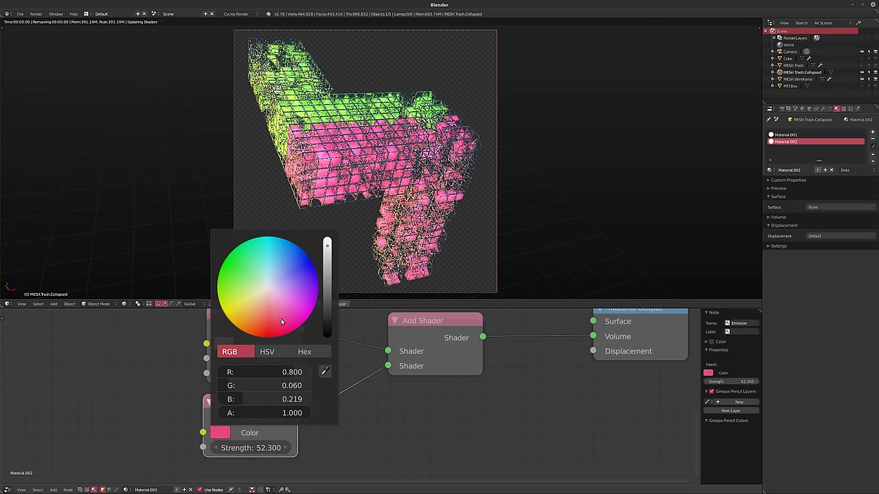
{"action": "mouse_move", "coordinate": [281, 322]}
{"action": "left_mouse_down"}
{"action": "mouse_move", "coordinate": [293, 316]}
{"action": "mouse_move", "coordinate": [306, 264]}
{"action": "left_mouse_up"}
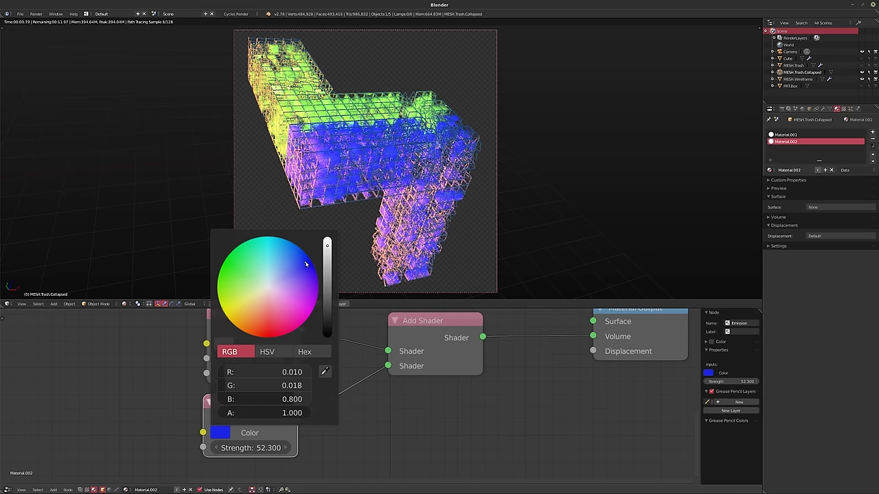
{"action": "mouse_move", "coordinate": [306, 264]}
{"action": "left_mouse_down"}
{"action": "mouse_move", "coordinate": [238, 311]}
{"action": "mouse_move", "coordinate": [262, 325]}
{"action": "mouse_move", "coordinate": [269, 318]}
{"action": "mouse_move", "coordinate": [260, 330]}
{"action": "mouse_move", "coordinate": [271, 330]}
{"action": "left_mouse_up"}
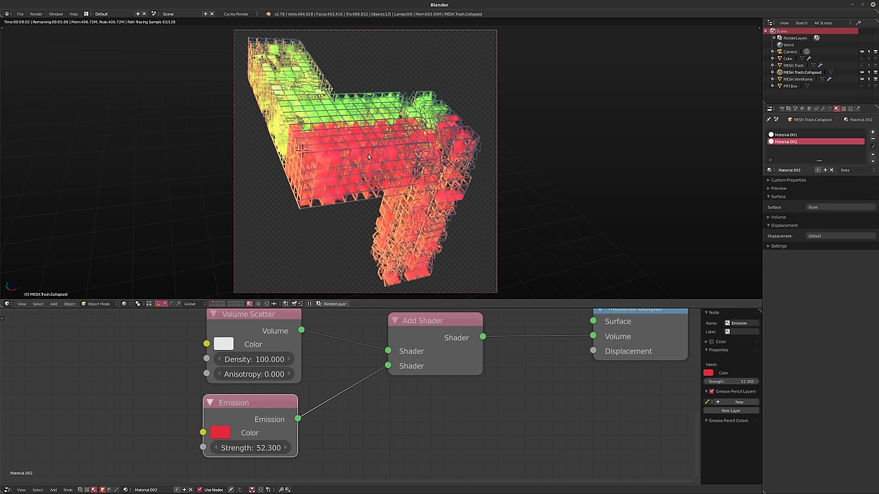
- Add a Round Cube mesh and scale it up
{"action": "key", "text": "shift+a"}
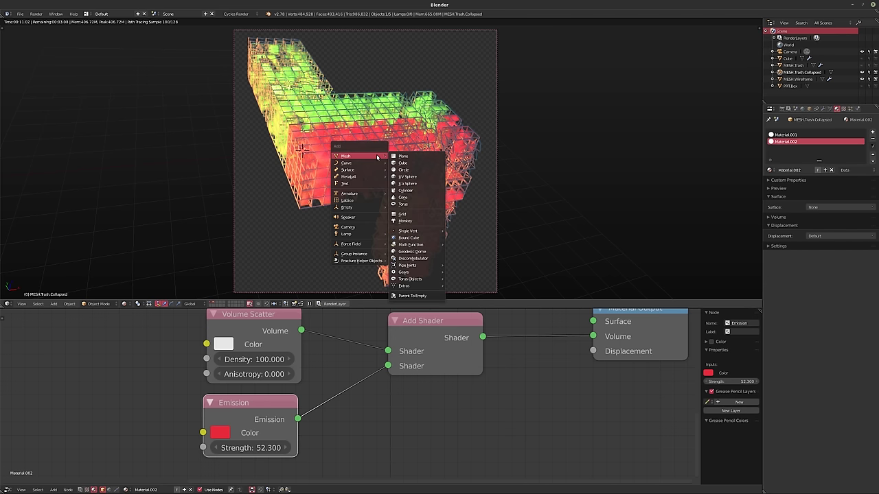
{"action": "left_click", "coordinate": [408, 237]}
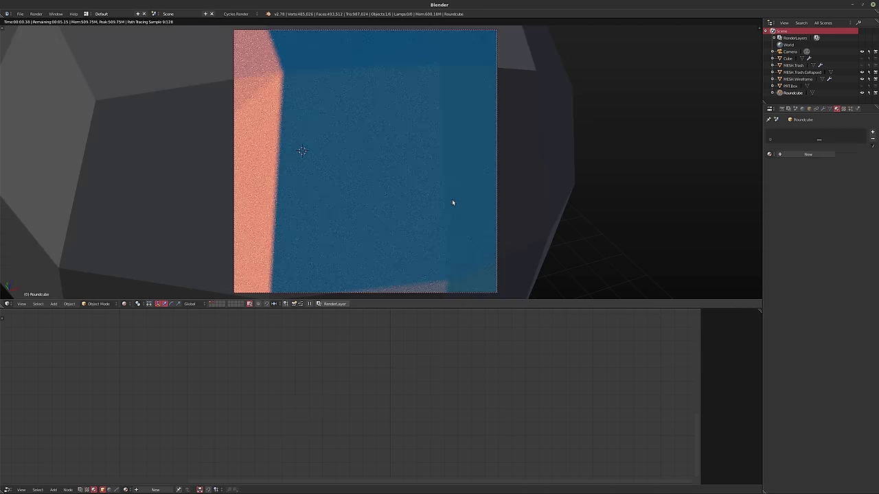
{"action": "key", "text": "s"}
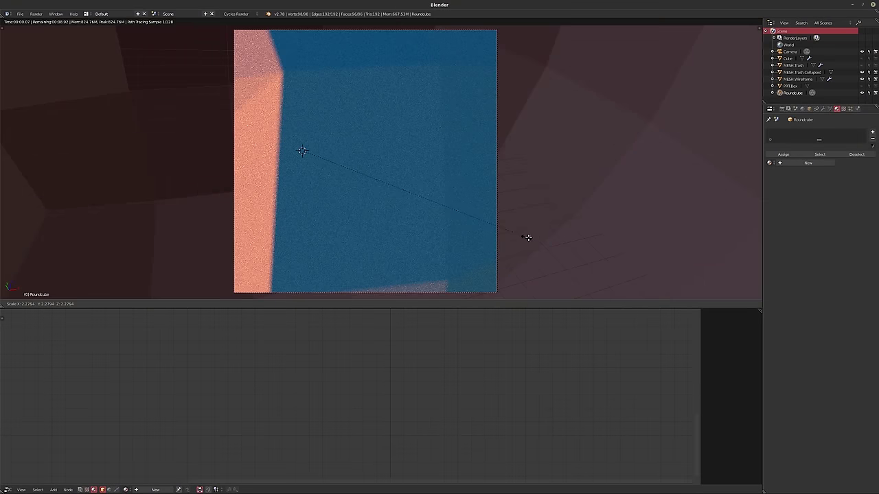
{"action": "left_click", "coordinate": [529, 240]}
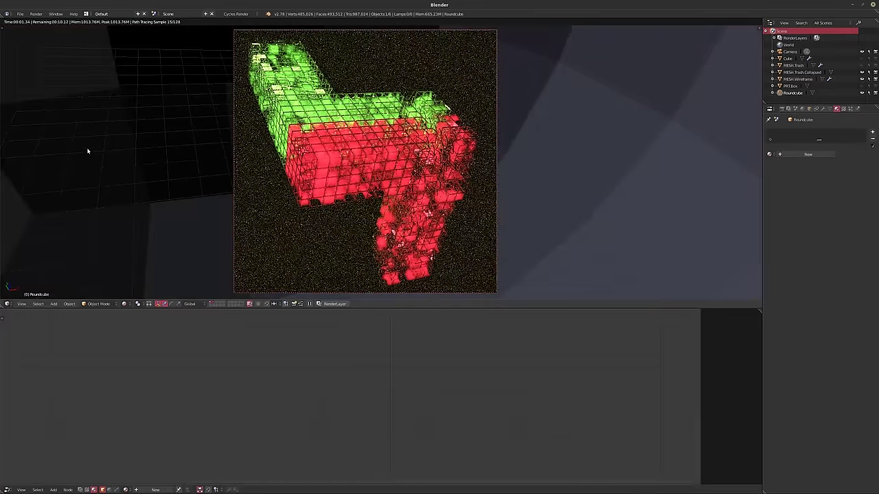
- Smooth-subdivide the Round Cube, shade it smooth and give it a new Material.003
{"action": "key", "text": "Tab"}
{"action": "key", "text": "w"}
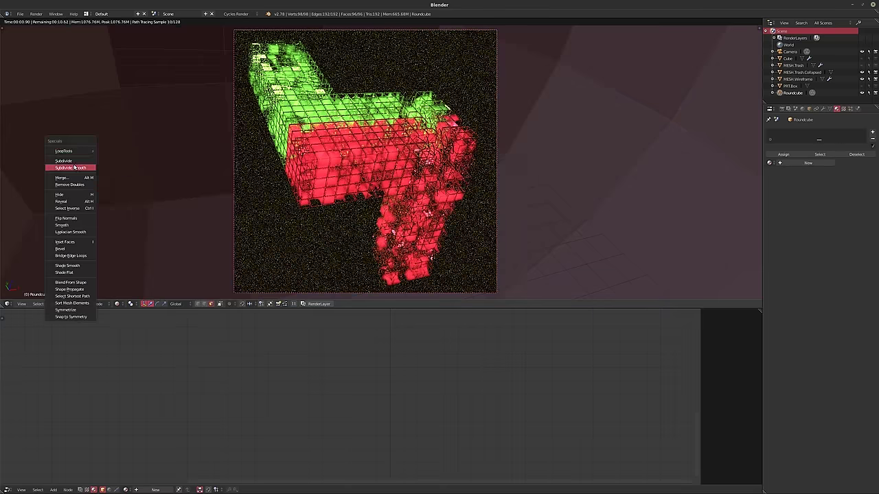
{"action": "left_click", "coordinate": [74, 166]}
{"action": "key", "text": "t"}
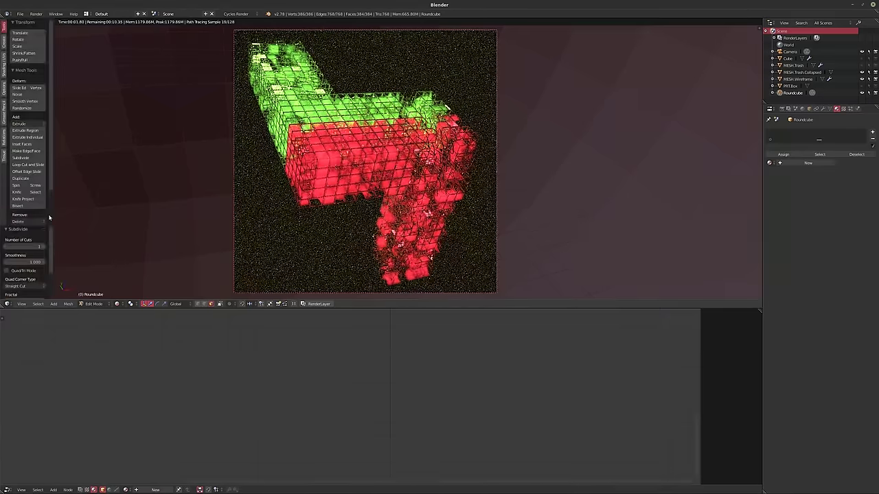
{"action": "key", "text": "Tab"}
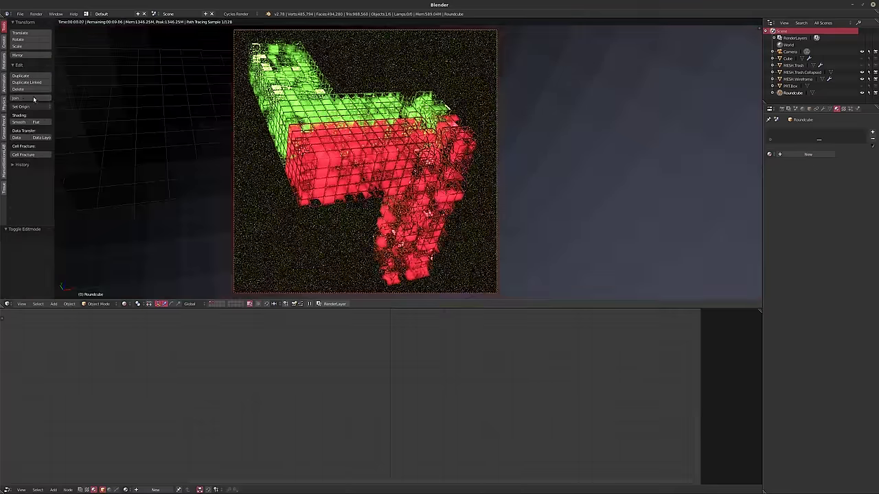
{"action": "left_click", "coordinate": [19, 122]}
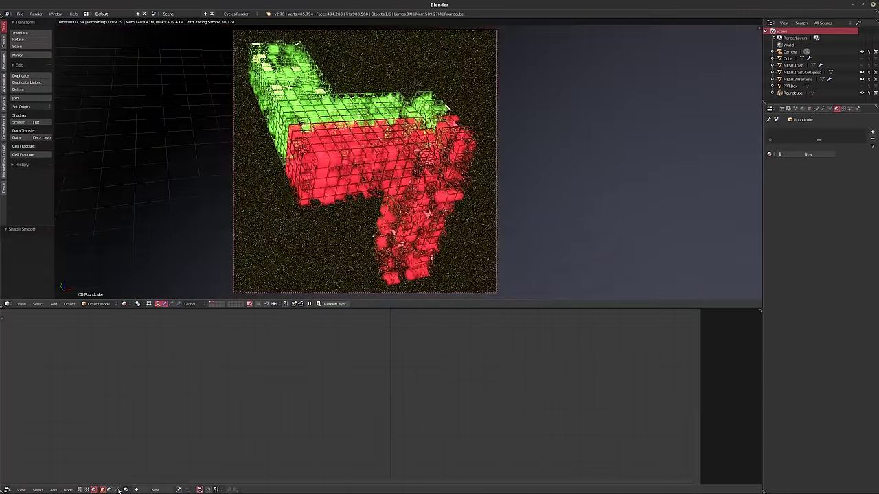
{"action": "left_click", "coordinate": [140, 490]}
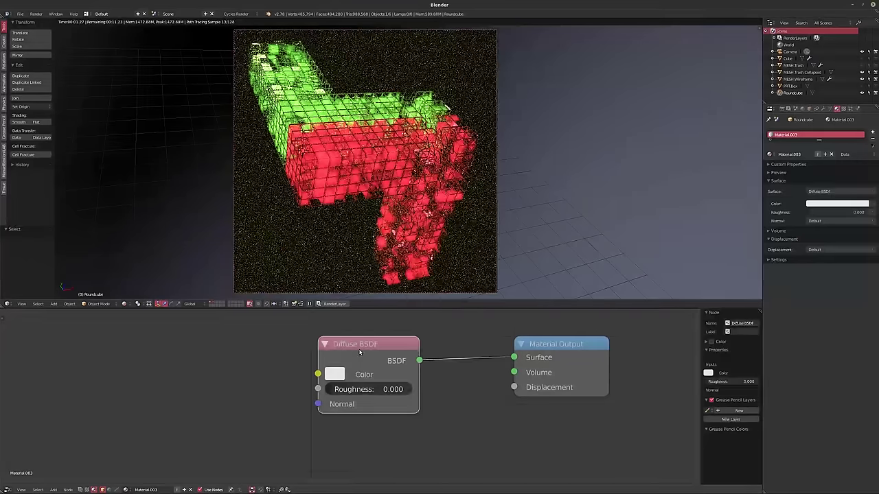
- Replace the Diffuse BSDF with a Volume Scatter node wired into the output's Volume input
{"action": "key", "text": "x"}
{"action": "key", "text": "shift+a"}
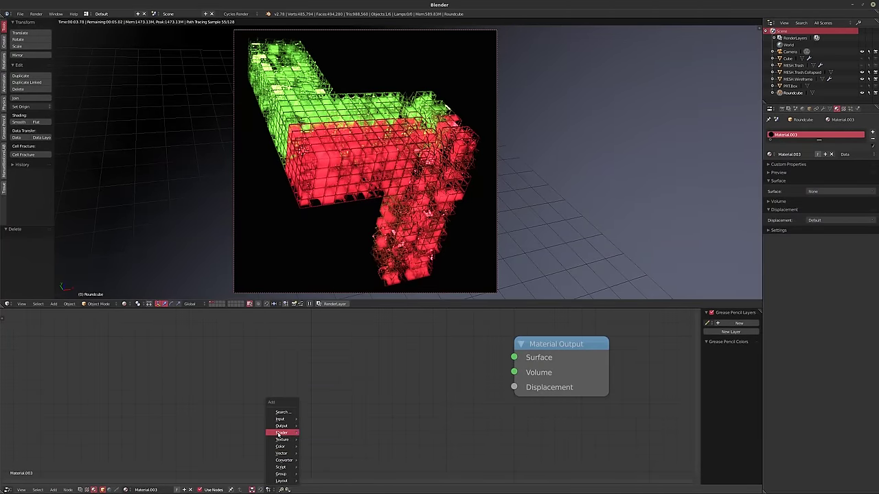
{"action": "left_click", "coordinate": [329, 433]}
{"action": "left_click", "coordinate": [165, 367]}
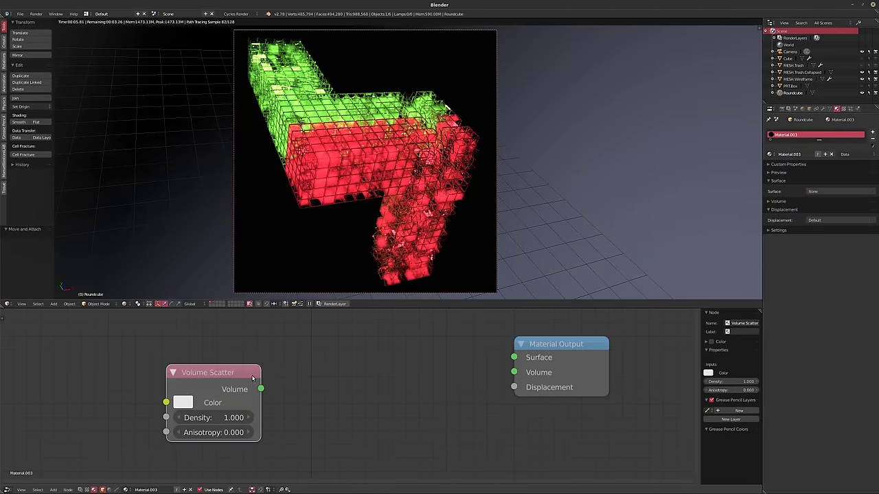
{"action": "left_click_drag", "start_coordinate": [538, 373], "coordinate": [472, 403]}
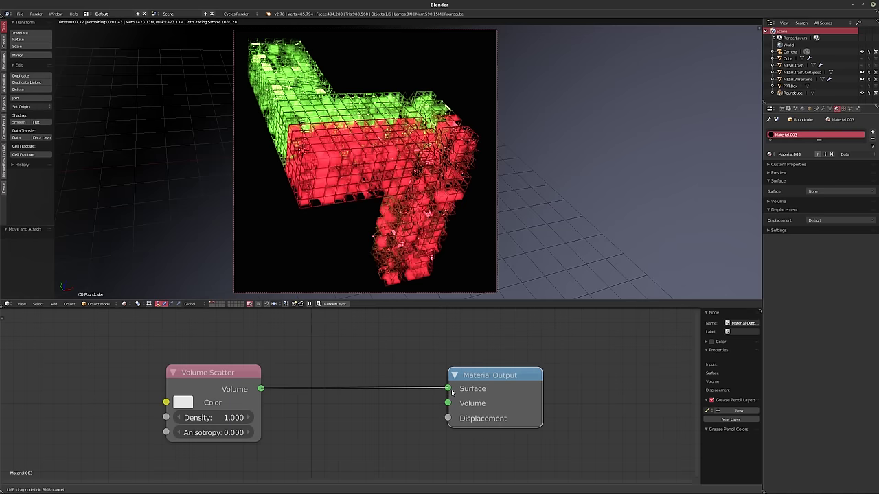
{"action": "left_click_drag", "start_coordinate": [262, 389], "coordinate": [448, 403]}
{"action": "middle_click_drag", "start_coordinate": [254, 418], "coordinate": [275, 406]}
- Set the Volume Scatter density to 0.100
{"action": "left_click", "coordinate": [235, 405]}
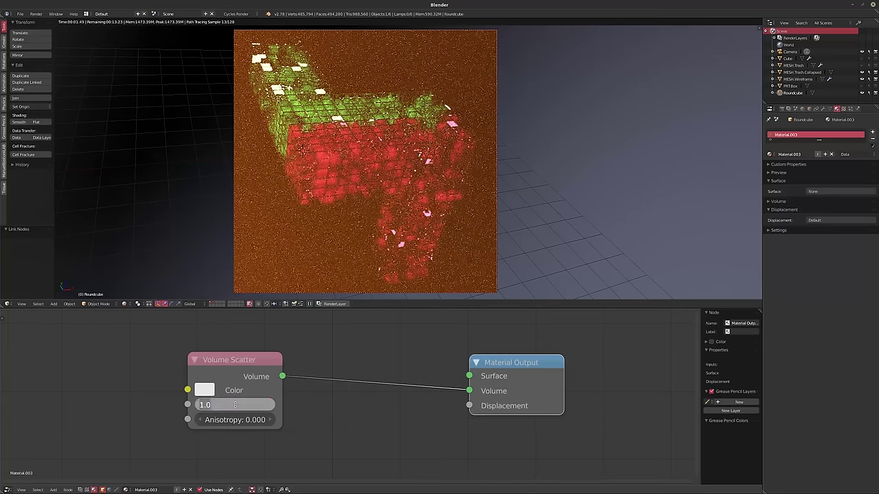
{"action": "type", "text": "0.1"}
{"action": "key", "text": "Return"}
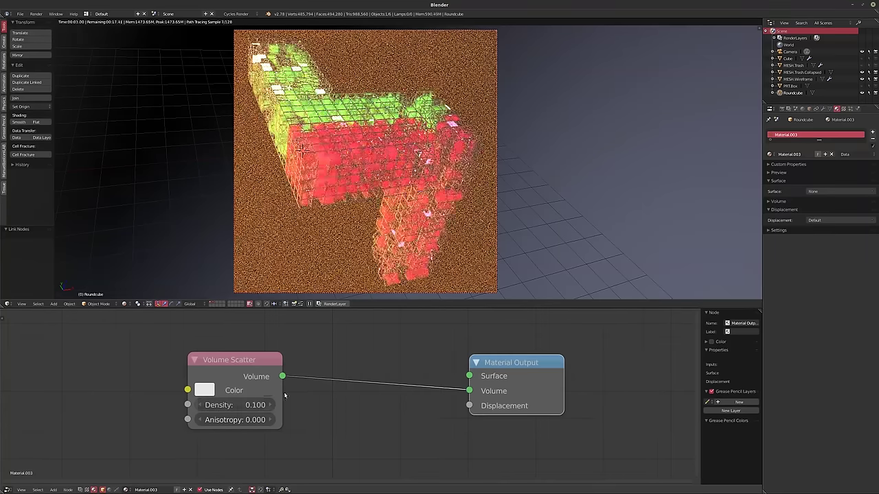
{"action": "left_click", "coordinate": [231, 405]}
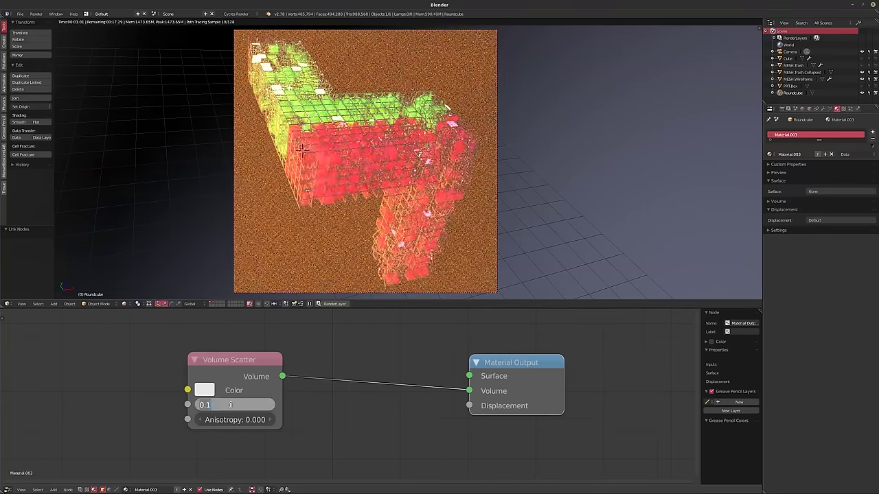
{"action": "key", "text": "Return"}
- Toggle the transparent film background in the render settings
{"action": "left_click", "coordinate": [770, 109]}
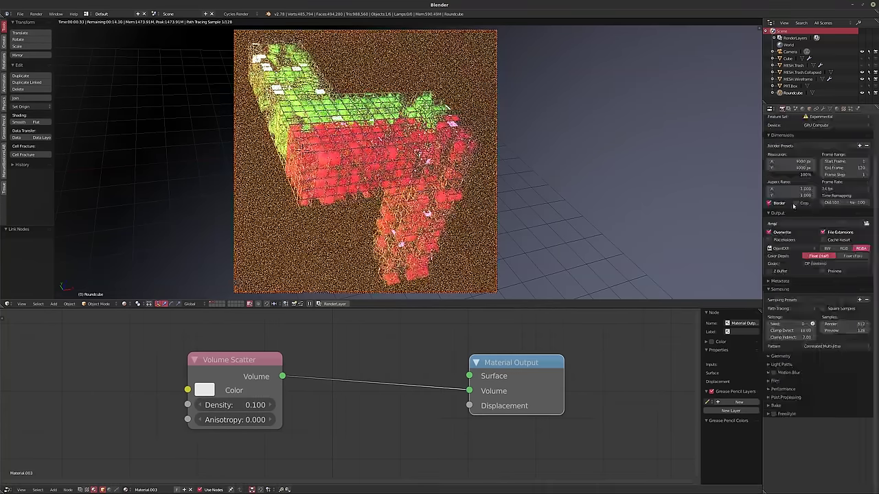
{"action": "left_click", "coordinate": [774, 382]}
{"action": "left_click", "coordinate": [770, 399]}
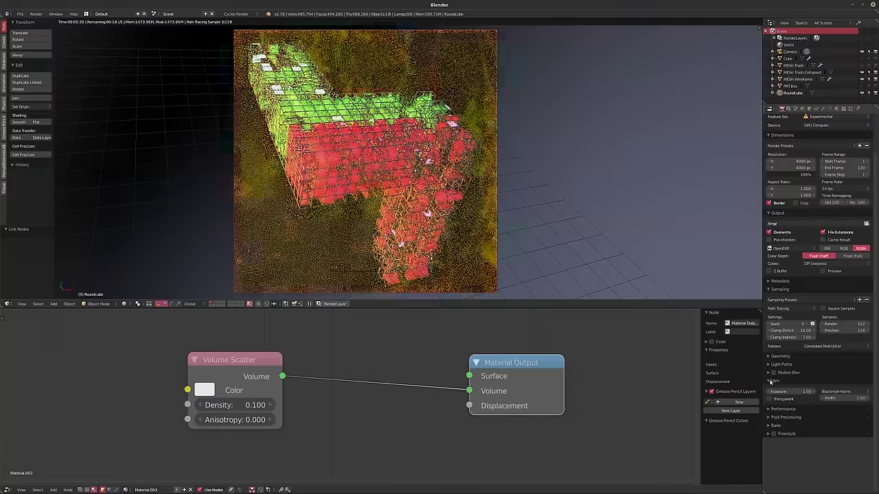
{"action": "left_click", "coordinate": [775, 381]}
- Hide the world background from camera rays in the world's Ray Visibility
{"action": "left_click", "coordinate": [803, 109]}
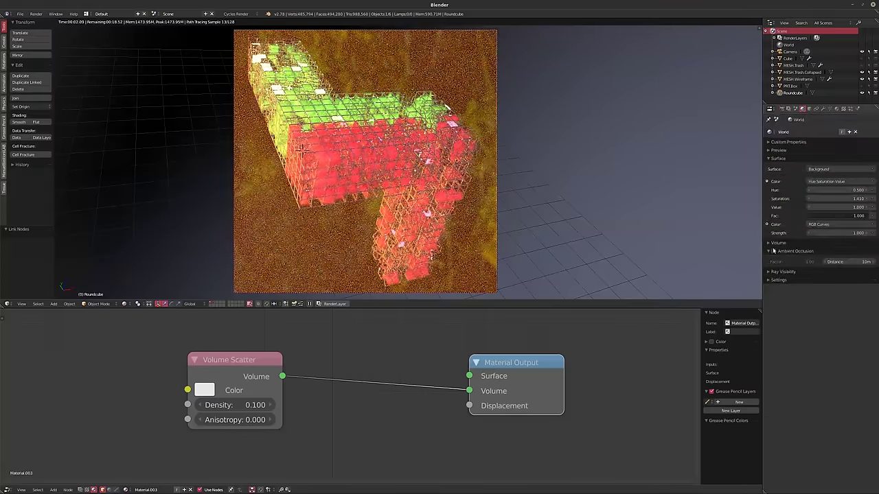
{"action": "left_click", "coordinate": [768, 272]}
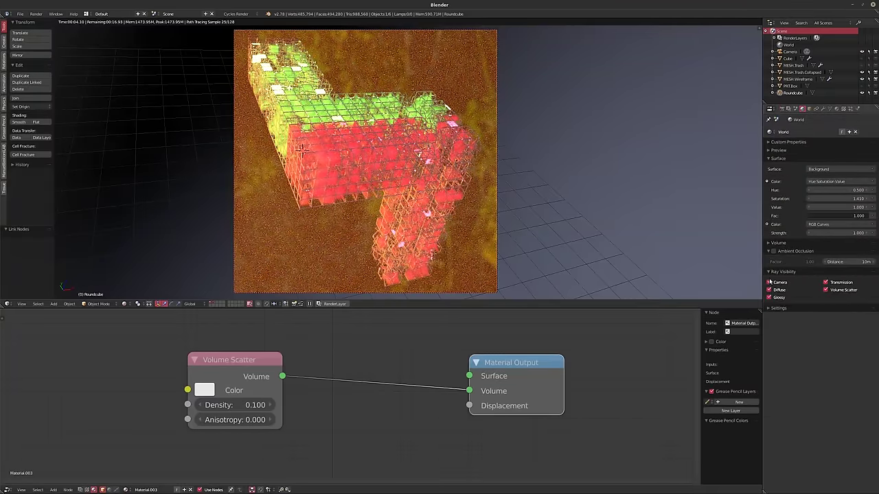
{"action": "left_click", "coordinate": [769, 283]}
{"action": "left_click", "coordinate": [769, 272]}
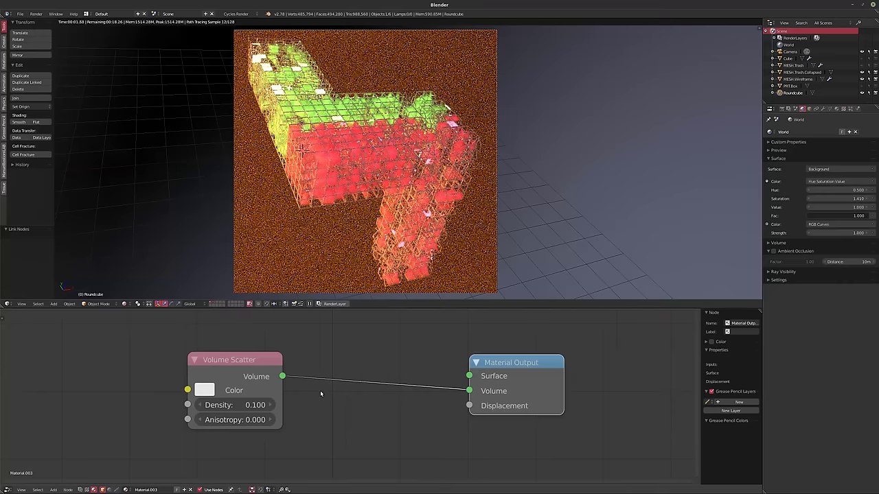
- Raise the Volume Scatter anisotropy to 0.750
{"action": "middle_click_drag", "start_coordinate": [321, 407], "coordinate": [369, 408]}
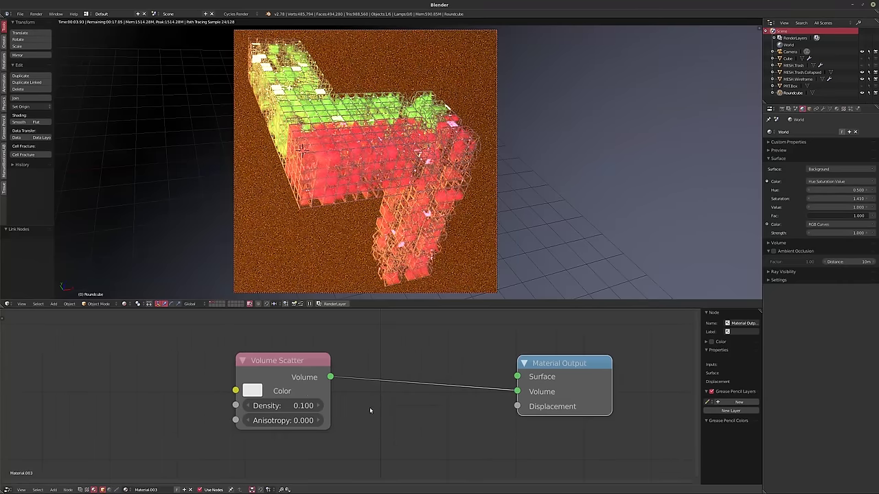
{"action": "double_click", "coordinate": [264, 420]}
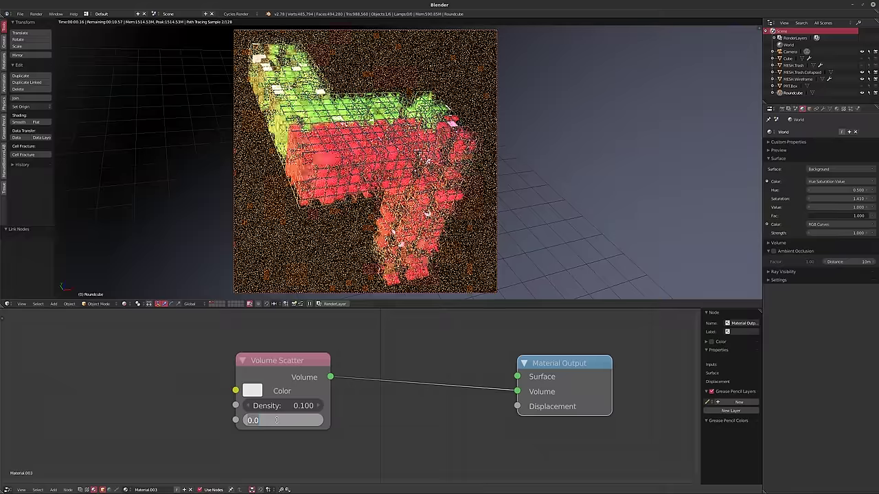
{"action": "type", "text": "0.75"}
{"action": "key", "text": "Return"}
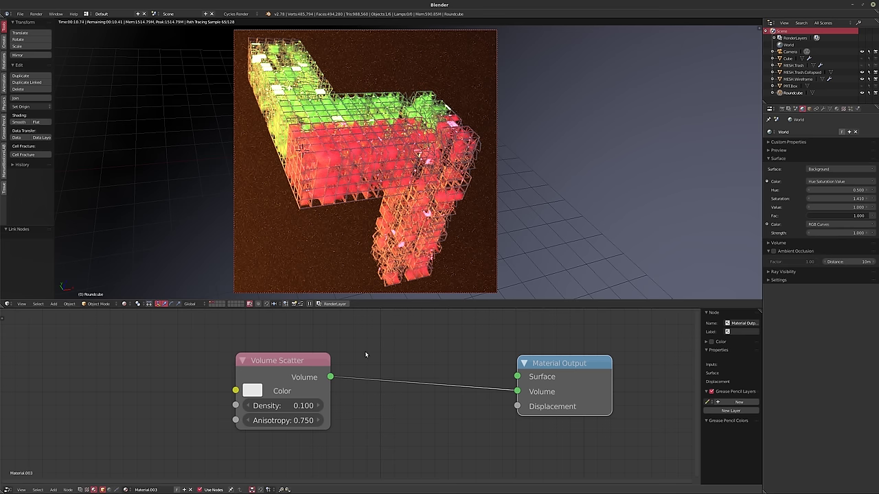
- Select MESH.Trash.Collapsed and assign Material.001 to its material slot
{"action": "left_click", "coordinate": [797, 73]}
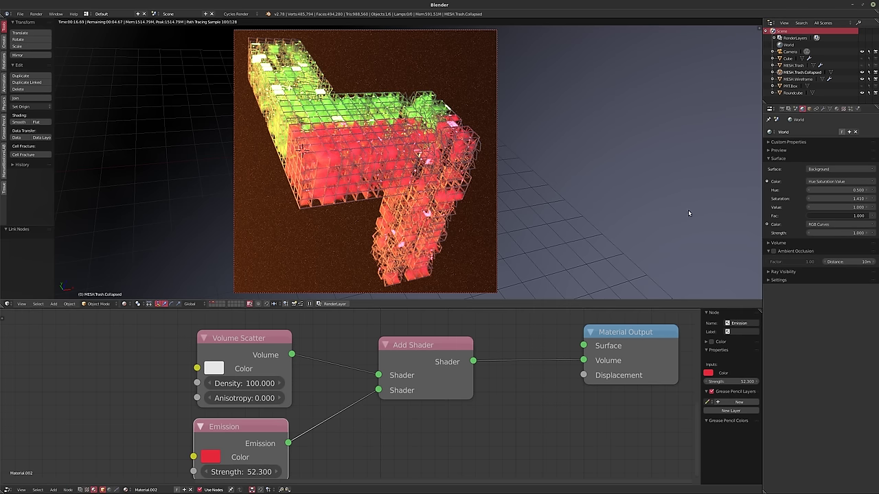
{"action": "left_click", "coordinate": [836, 110]}
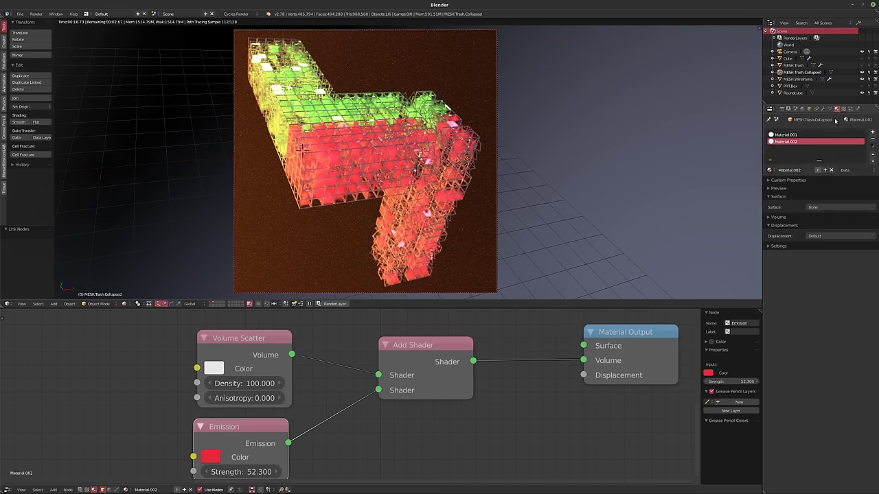
{"action": "left_click", "coordinate": [771, 170]}
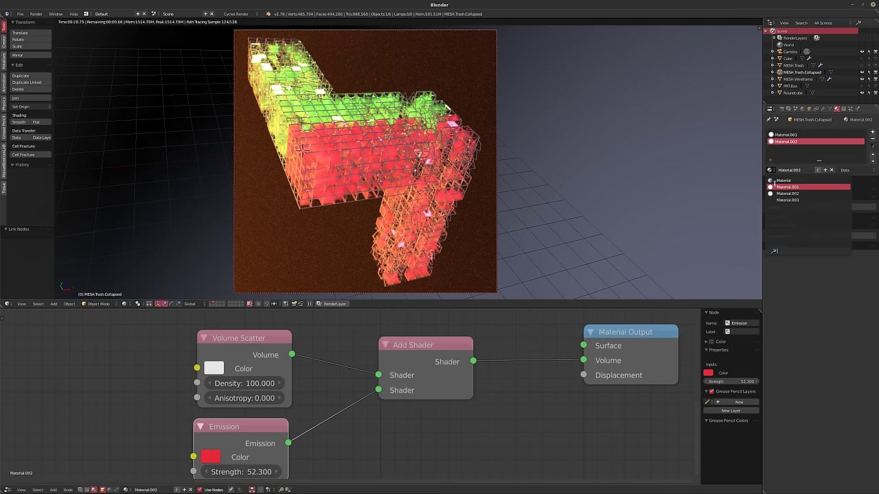
{"action": "left_click", "coordinate": [787, 187]}
- Reassign Material.002 and make it a single-user copy, Material.004
{"action": "scroll", "coordinate": [331, 381], "scroll_direction": "down", "scroll_amount": 2}
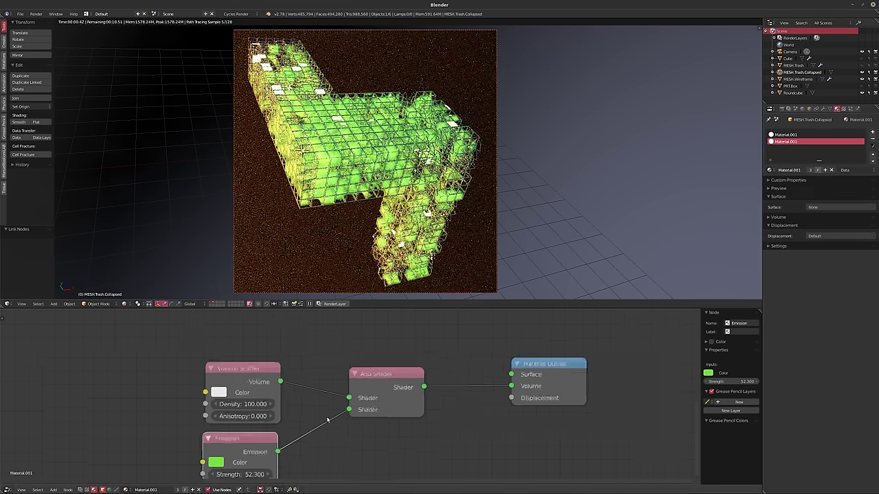
{"action": "scroll", "coordinate": [330, 381], "scroll_direction": "down", "scroll_amount": 2}
{"action": "left_click", "coordinate": [770, 170]}
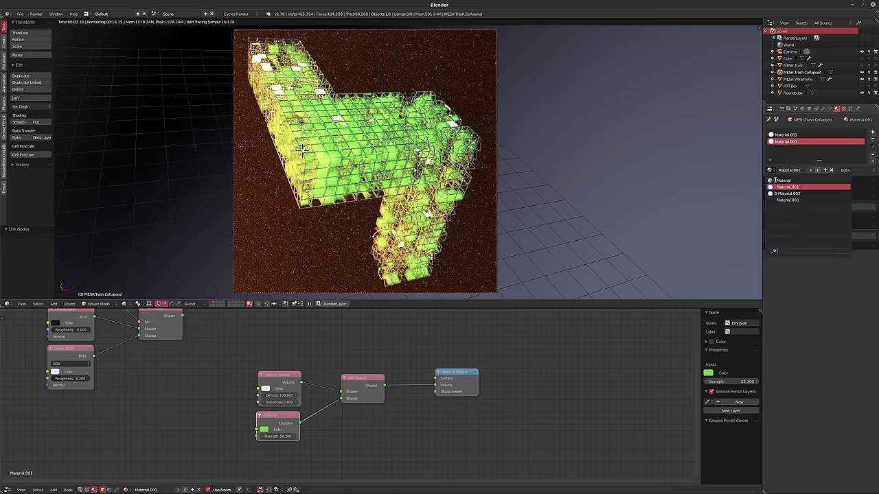
{"action": "left_click", "coordinate": [783, 199]}
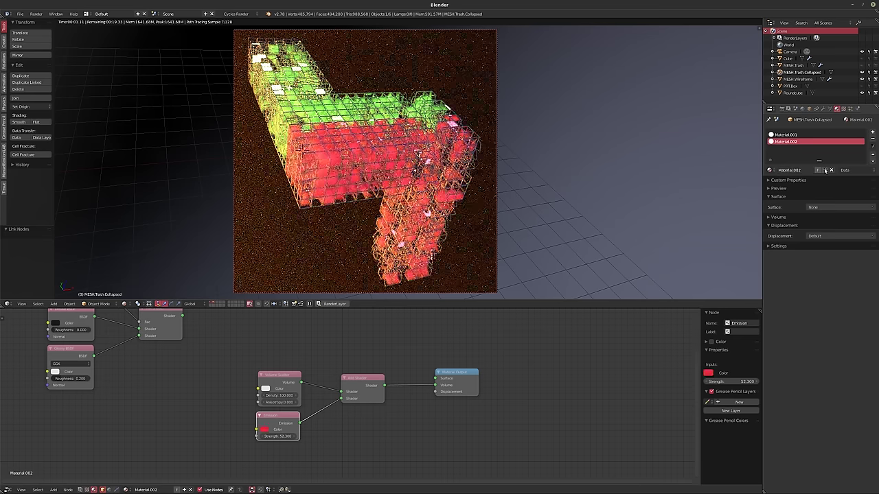
{"action": "left_click", "coordinate": [825, 170]}
- Connect the Mix Shader to the Surface output and the Add Shader to Volume
{"action": "middle_click_drag", "start_coordinate": [192, 322], "coordinate": [195, 332]}
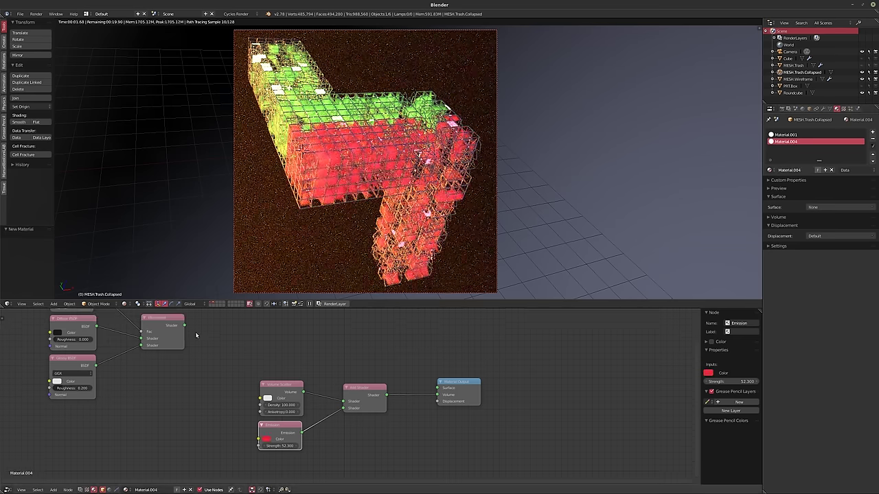
{"action": "left_click_drag", "start_coordinate": [186, 328], "coordinate": [438, 388]}
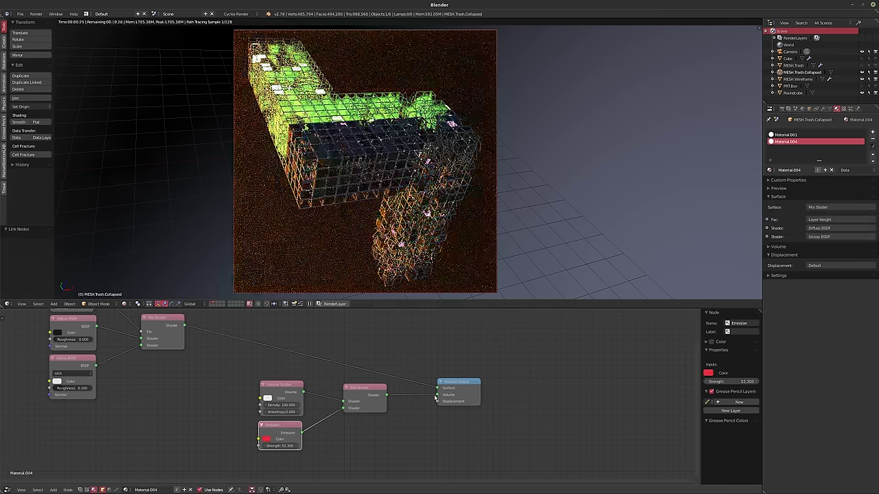
{"action": "middle_click_drag", "start_coordinate": [385, 419], "coordinate": [304, 394]}
{"action": "scroll", "coordinate": [304, 394], "scroll_direction": "up", "scroll_amount": 2}
{"action": "left_click_drag", "start_coordinate": [314, 369], "coordinate": [383, 368]}
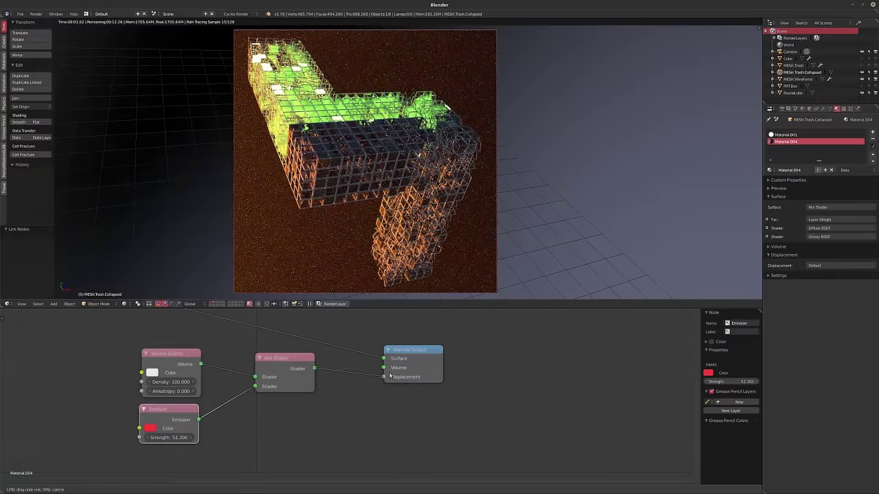
- Set the Layer Weight blend value to 0.650
{"action": "scroll", "coordinate": [379, 373], "scroll_direction": "up", "scroll_amount": 1}
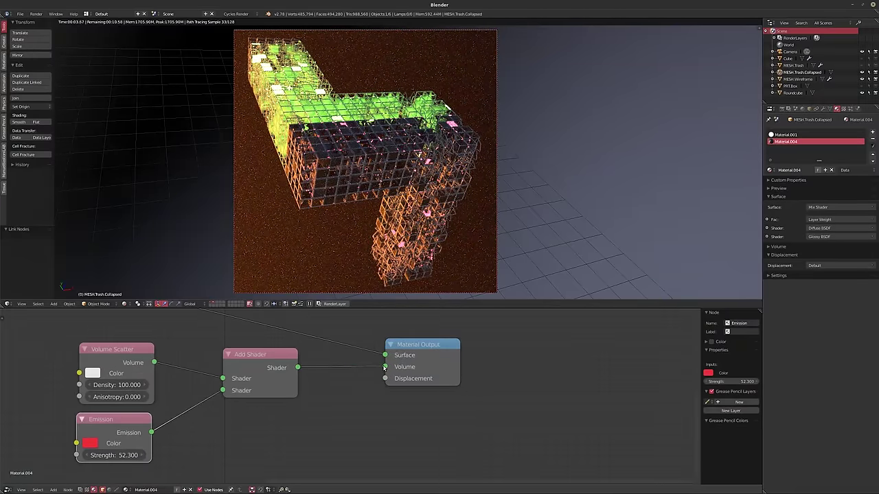
{"action": "scroll", "coordinate": [384, 368], "scroll_direction": "up", "scroll_amount": 1}
{"action": "middle_click_drag", "start_coordinate": [322, 366], "coordinate": [388, 390]}
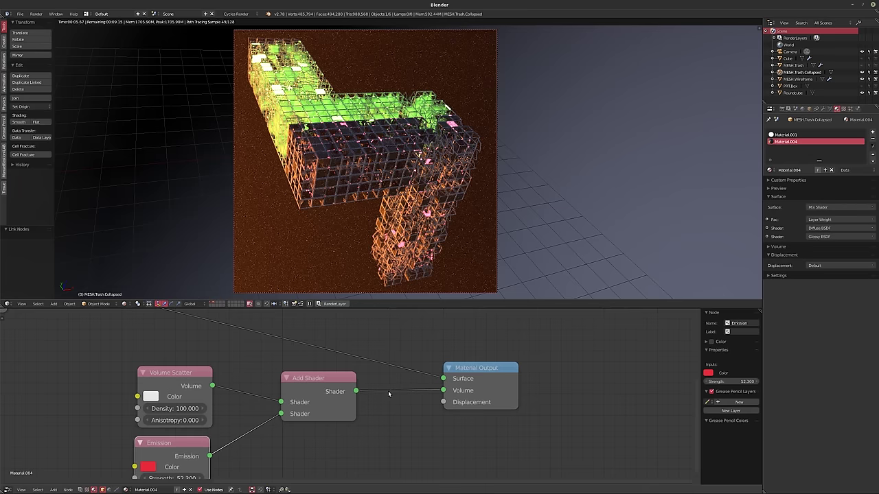
{"action": "middle_click_drag", "start_coordinate": [318, 383], "coordinate": [454, 391]}
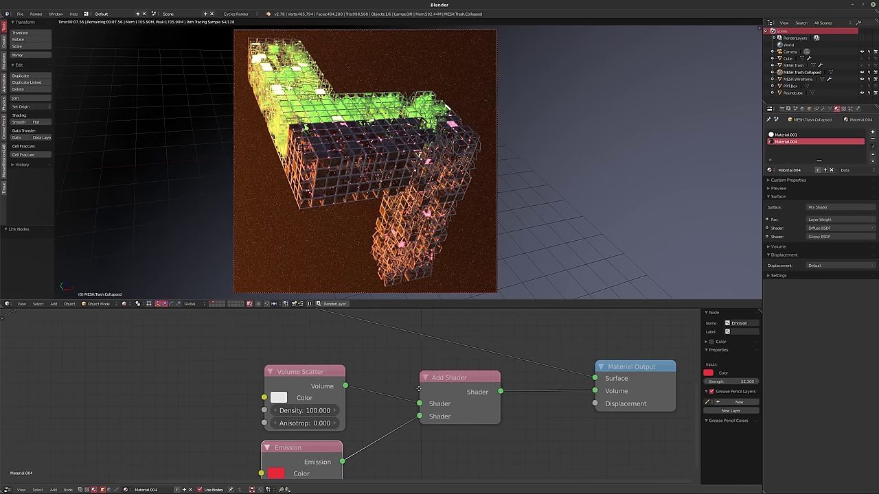
{"action": "scroll", "coordinate": [348, 372], "scroll_direction": "down", "scroll_amount": 1}
{"action": "mouse_move", "coordinate": [349, 373]}
{"action": "middle_mouse_down"}
{"action": "mouse_move", "coordinate": [346, 395]}
{"action": "mouse_move", "coordinate": [647, 452]}
{"action": "middle_mouse_up"}
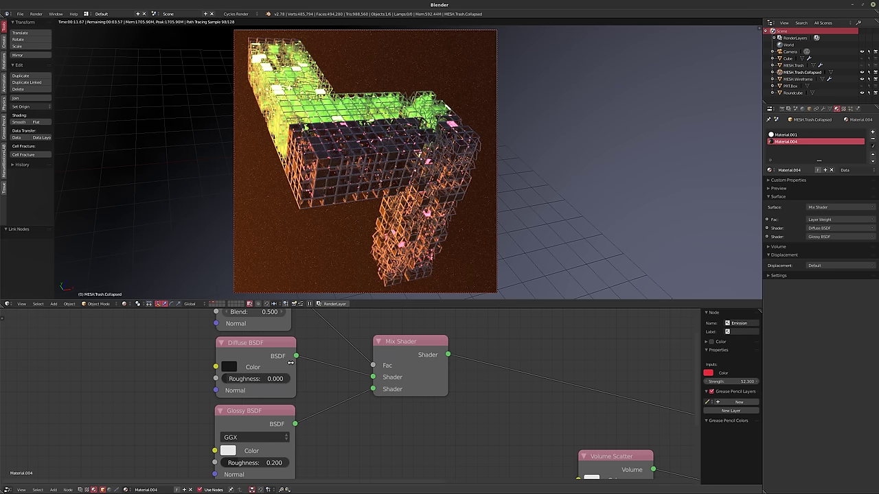
{"action": "middle_click_drag", "start_coordinate": [290, 363], "coordinate": [300, 395]}
{"action": "left_click", "coordinate": [260, 345]}
{"action": "type", "text": "0.650"}
{"action": "key", "text": "Return"}
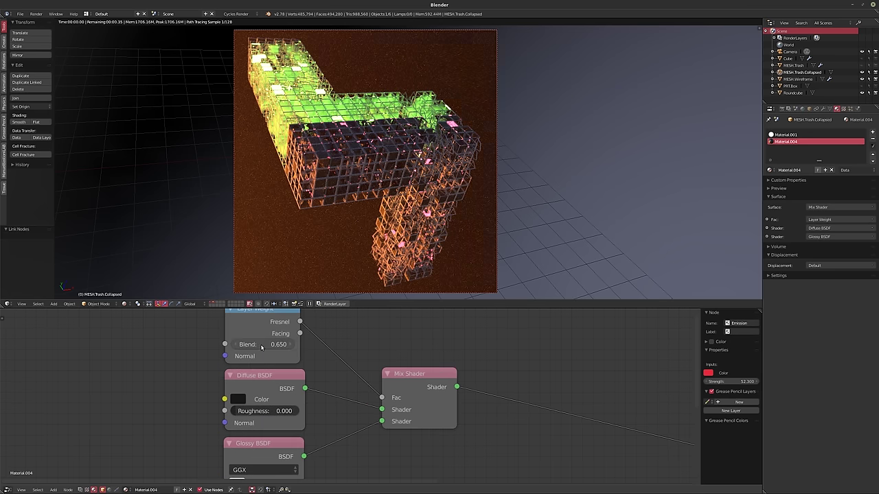
- Give the 3D viewport more height above the node editor
{"action": "middle_click_drag", "start_coordinate": [260, 345], "coordinate": [264, 299]}
{"action": "mouse_move", "coordinate": [275, 449]}
{"action": "left_mouse_down"}
{"action": "mouse_move", "coordinate": [288, 449]}
{"action": "mouse_move", "coordinate": [238, 450]}
{"action": "left_mouse_up"}
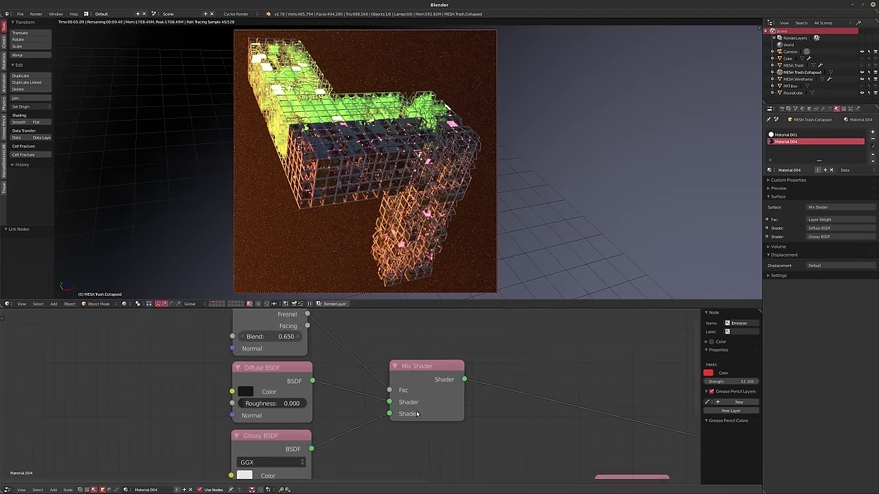
{"action": "middle_click_drag", "start_coordinate": [355, 357], "coordinate": [328, 365]}
{"action": "scroll", "coordinate": [328, 365], "scroll_direction": "up", "scroll_amount": 1}
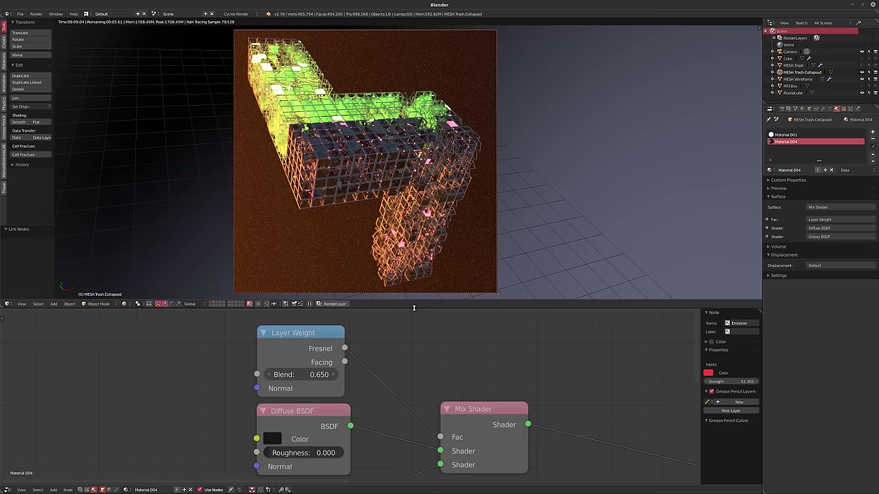
{"action": "left_click_drag", "start_coordinate": [414, 308], "coordinate": [415, 367]}
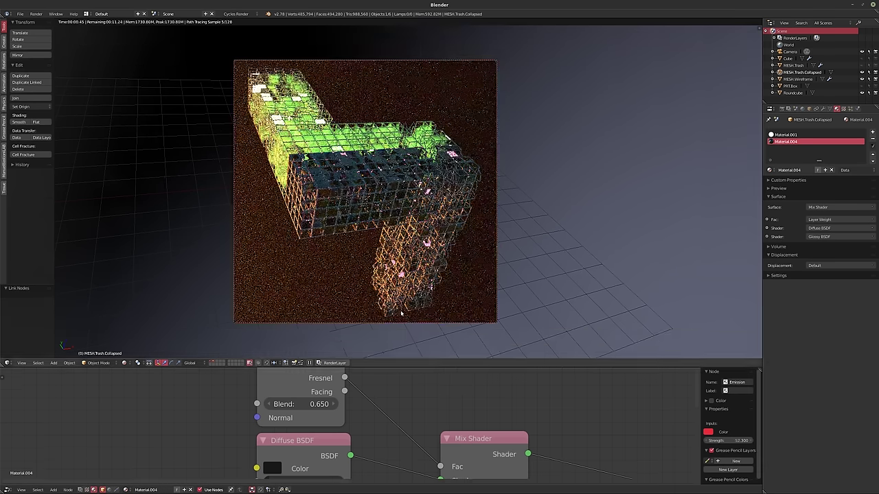
- Select the camera and rotate it around its local Z axis
{"action": "scroll", "coordinate": [375, 263], "scroll_direction": "up", "scroll_amount": 2}
{"action": "scroll", "coordinate": [389, 277], "scroll_direction": "up", "scroll_amount": 1}
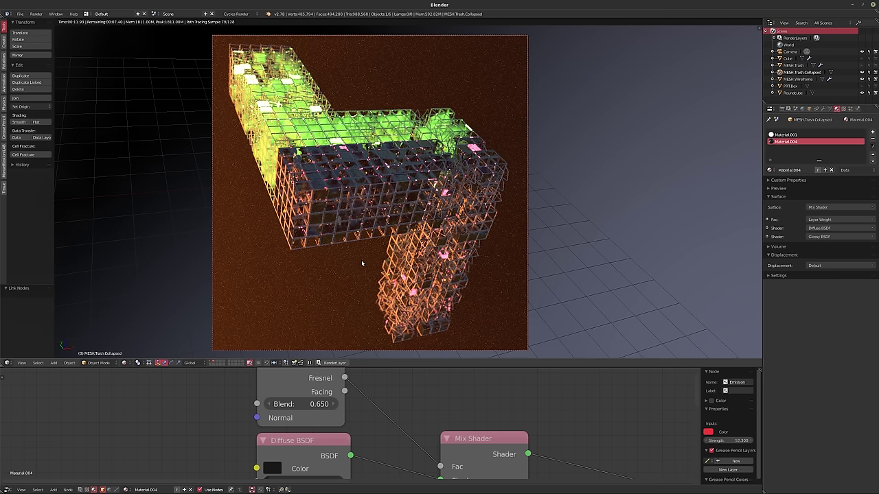
{"action": "right_click", "coordinate": [527, 195]}
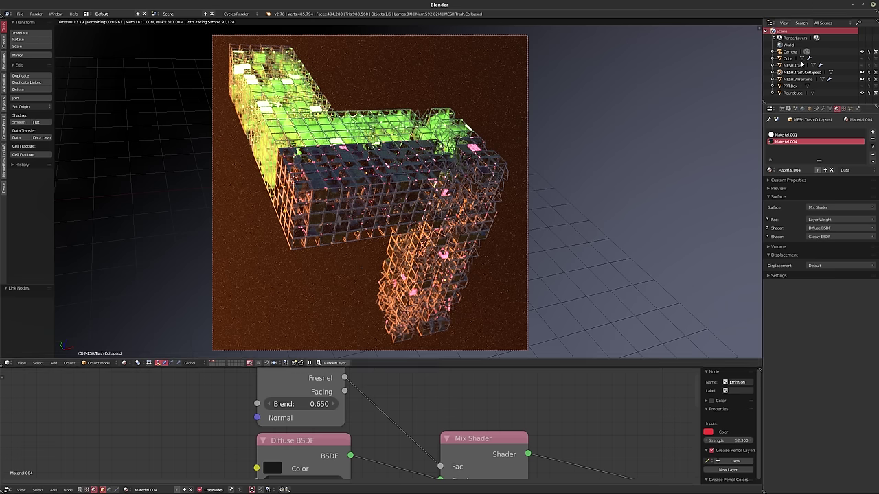
{"action": "key", "text": "r"}
{"action": "key", "text": "z"}
{"action": "key", "text": "z"}
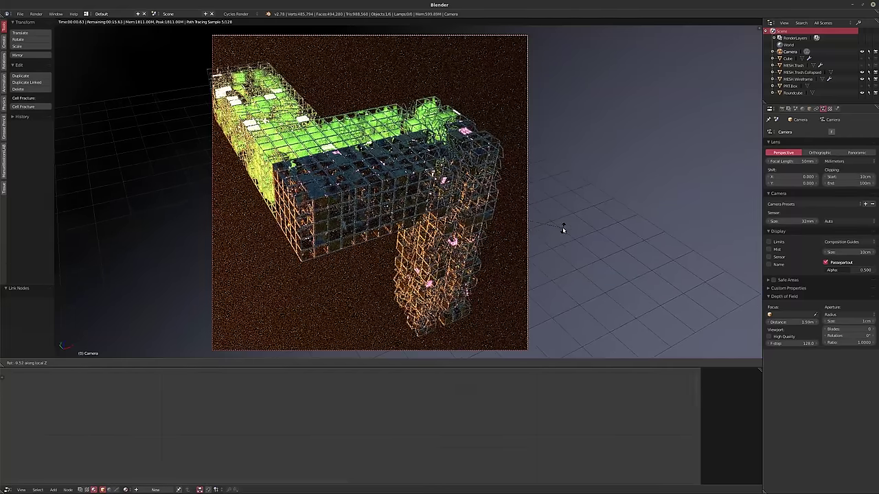
{"action": "left_click", "coordinate": [563, 231]}
- Move the camera about 14.8 cm along its local Z axis to reframe the building
{"action": "key", "text": "g"}
{"action": "key", "text": "z"}
{"action": "key", "text": "z"}
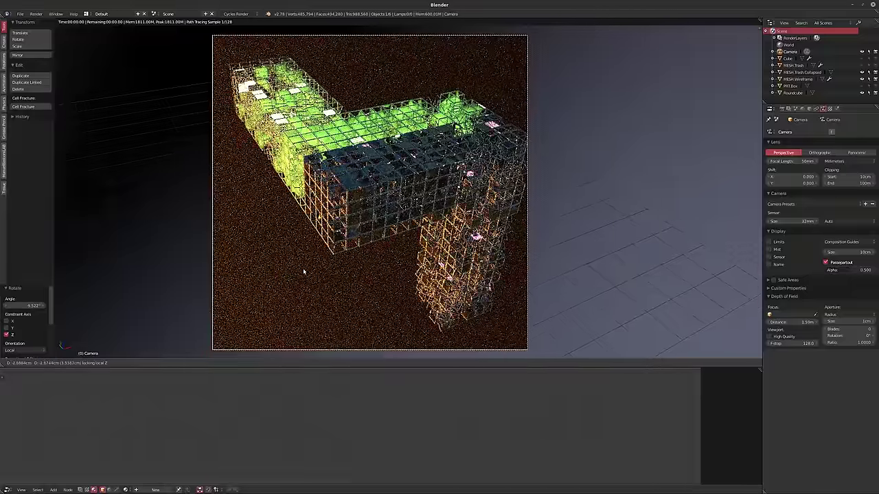
{"action": "left_click", "coordinate": [303, 272]}
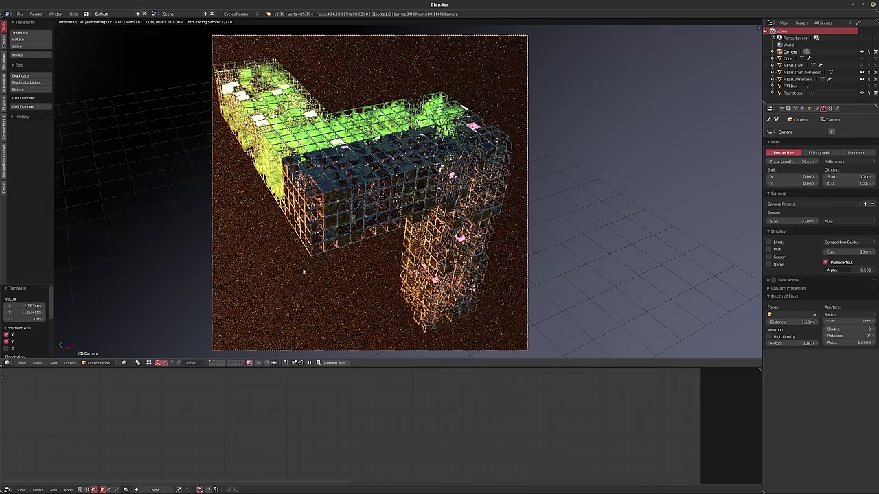
{"action": "key", "text": "g"}
{"action": "key", "text": "z"}
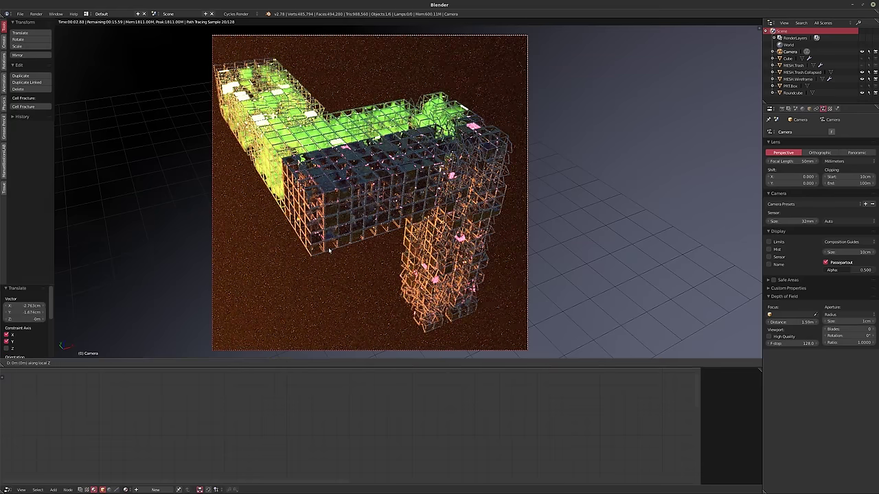
{"action": "key", "text": "z"}
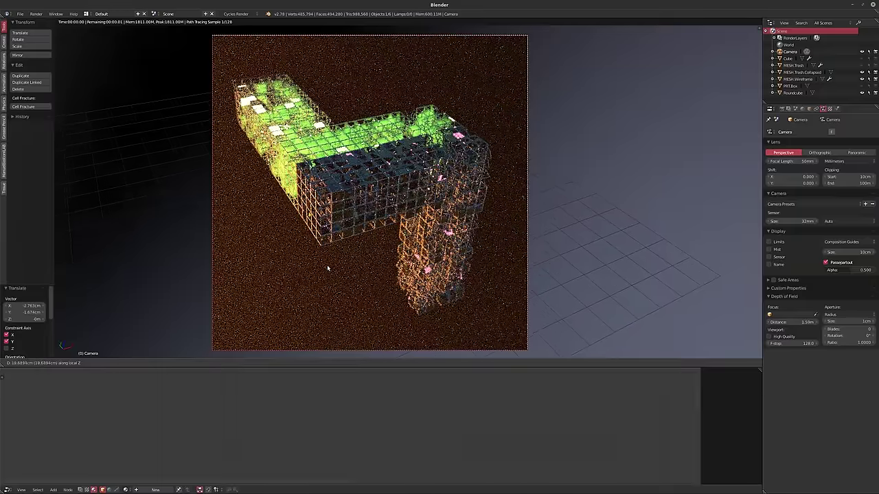
{"action": "left_click", "coordinate": [327, 264]}
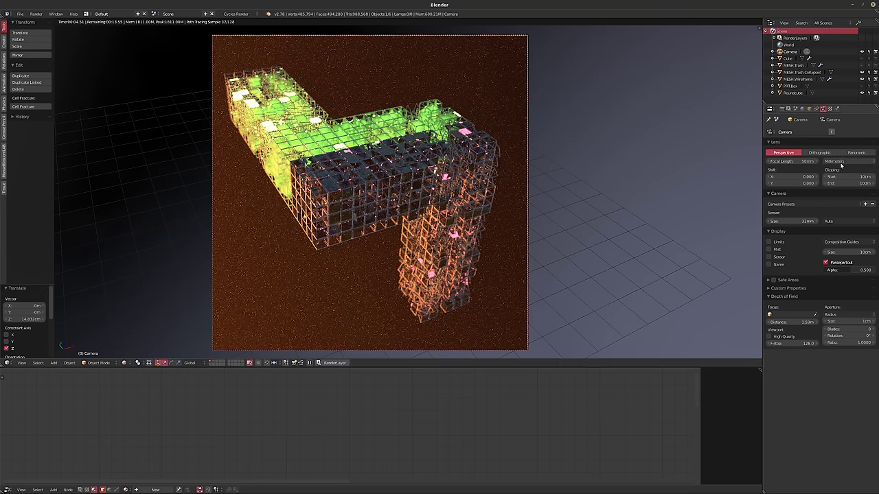
- Select MESH.Trash.Collapsed and bring its material nodes into view
{"action": "left_click", "coordinate": [797, 79]}
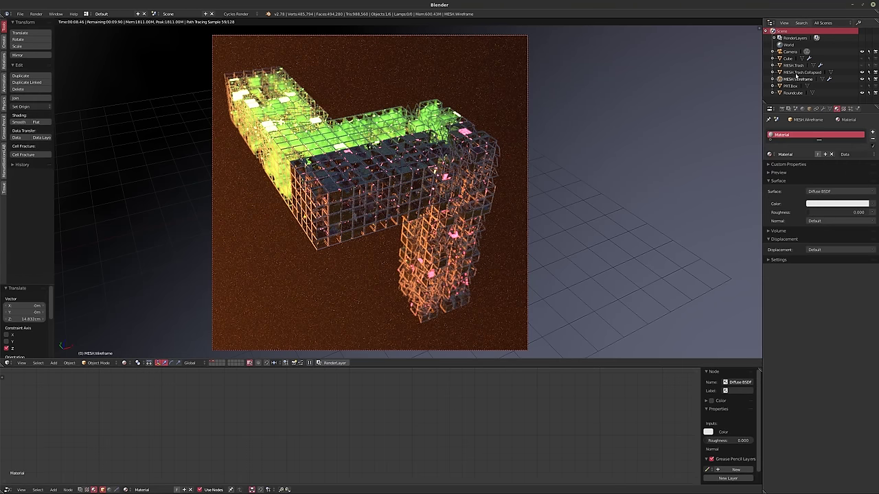
{"action": "left_click", "coordinate": [796, 72]}
{"action": "scroll", "coordinate": [390, 406], "scroll_direction": "down", "scroll_amount": 2}
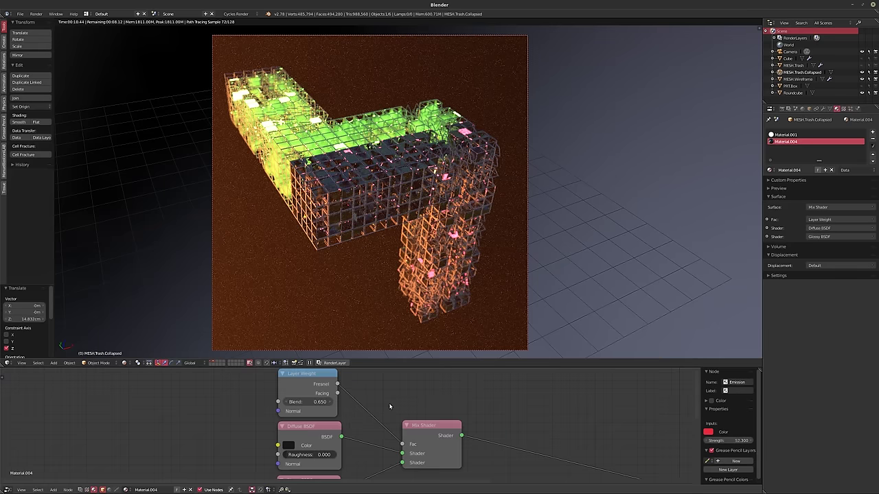
{"action": "scroll", "coordinate": [389, 406], "scroll_direction": "down", "scroll_amount": 1}
{"action": "scroll", "coordinate": [405, 405], "scroll_direction": "down", "scroll_amount": 1}
{"action": "middle_click_drag", "start_coordinate": [443, 407], "coordinate": [395, 368]}
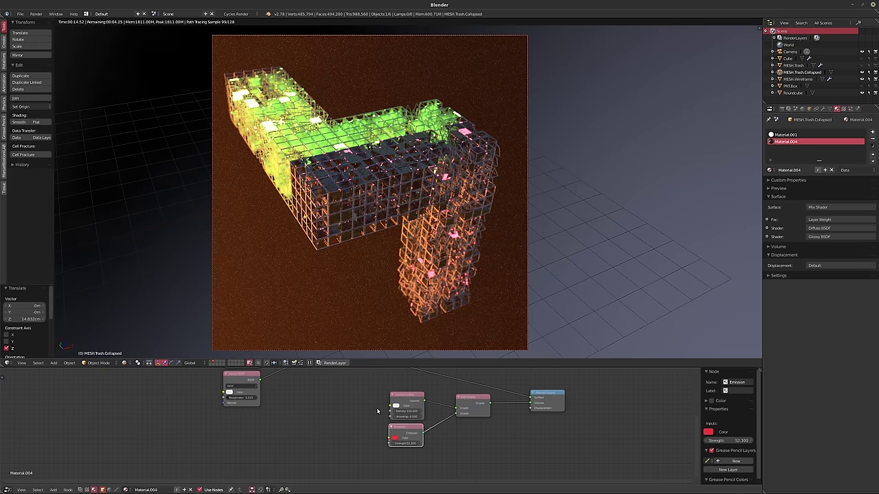
{"action": "scroll", "coordinate": [377, 410], "scroll_direction": "up", "scroll_amount": 3}
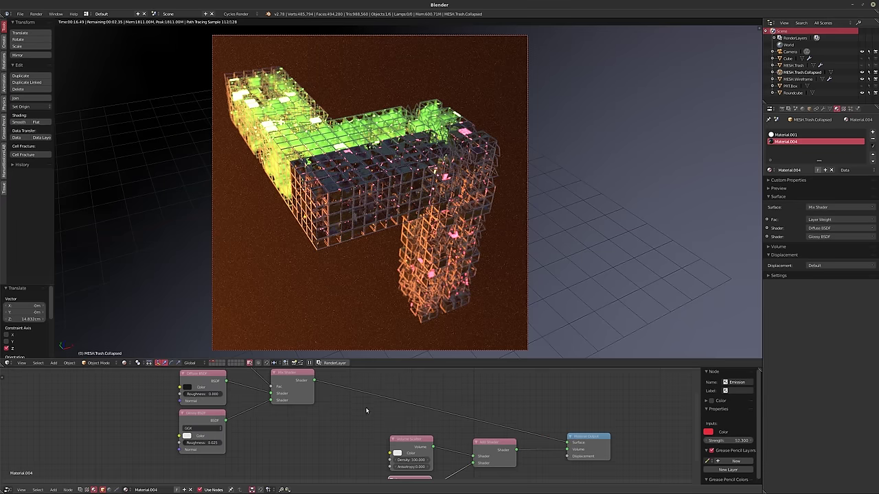
{"action": "middle_click_drag", "start_coordinate": [366, 411], "coordinate": [344, 429]}
- Add a Glass BSDF node and connect it to the material's Surface output
{"action": "key", "text": "shift+a"}
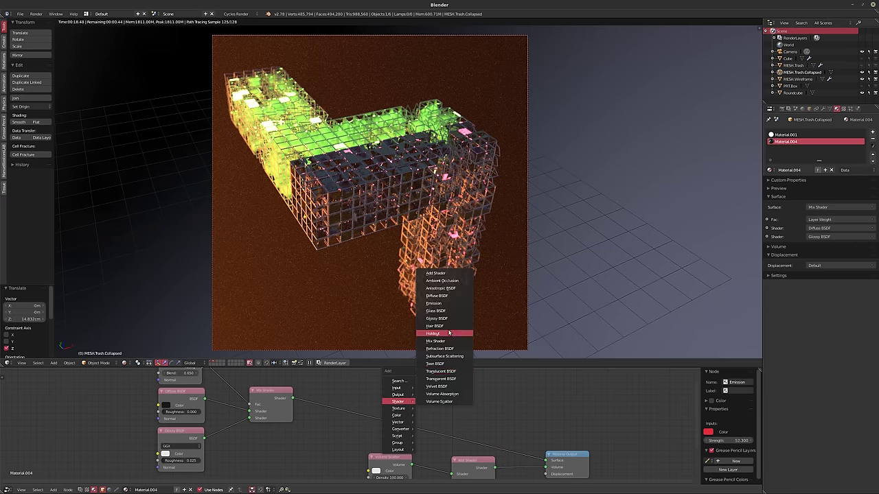
{"action": "left_click", "coordinate": [446, 311]}
{"action": "left_click", "coordinate": [458, 382]}
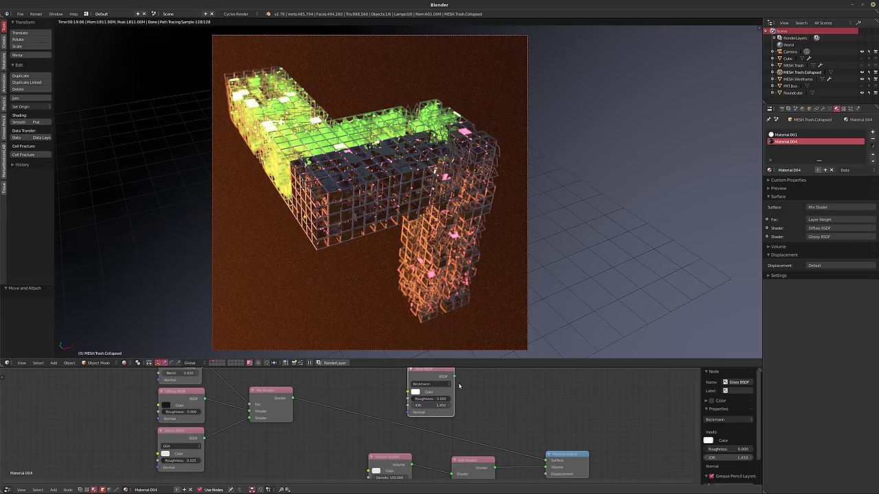
{"action": "left_click_drag", "start_coordinate": [453, 376], "coordinate": [547, 460]}
{"action": "scroll", "coordinate": [482, 403], "scroll_direction": "up", "scroll_amount": 1}
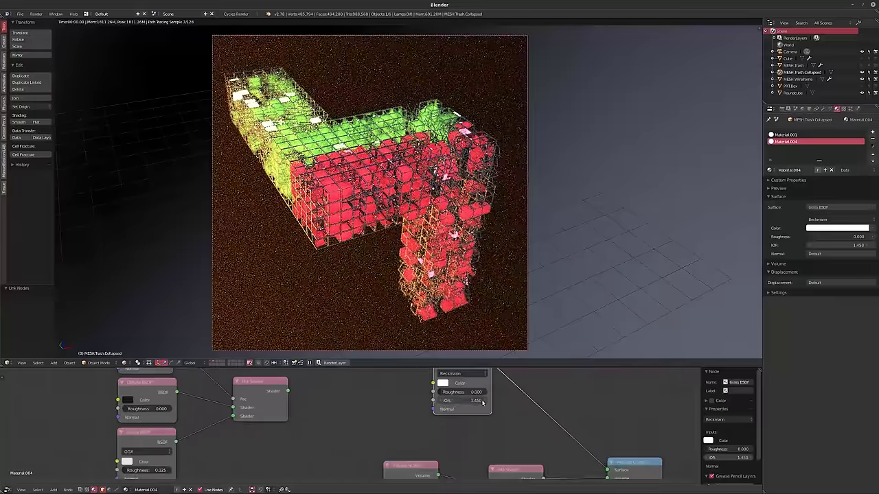
{"action": "left_click_drag", "start_coordinate": [462, 374], "coordinate": [412, 379]}
- Set the Volume Scatter density to 15 and start editing the Emission strength
{"action": "scroll", "coordinate": [427, 456], "scroll_direction": "down", "scroll_amount": 1}
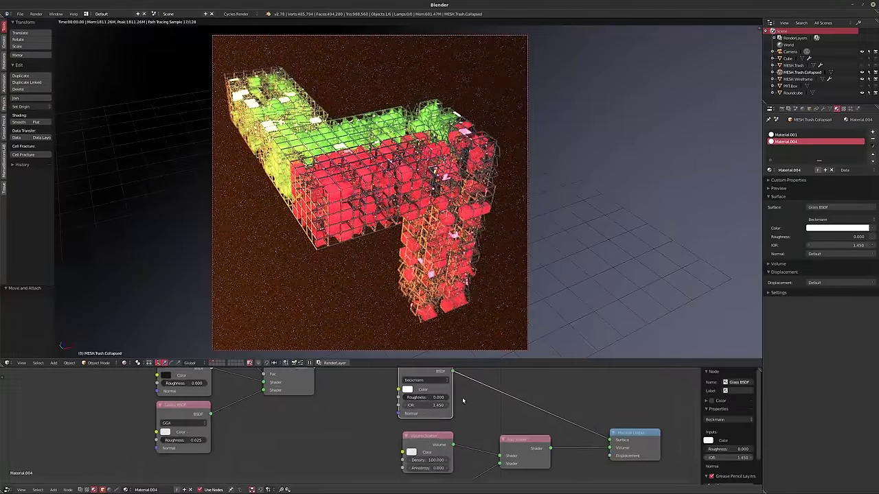
{"action": "left_click", "coordinate": [427, 456]}
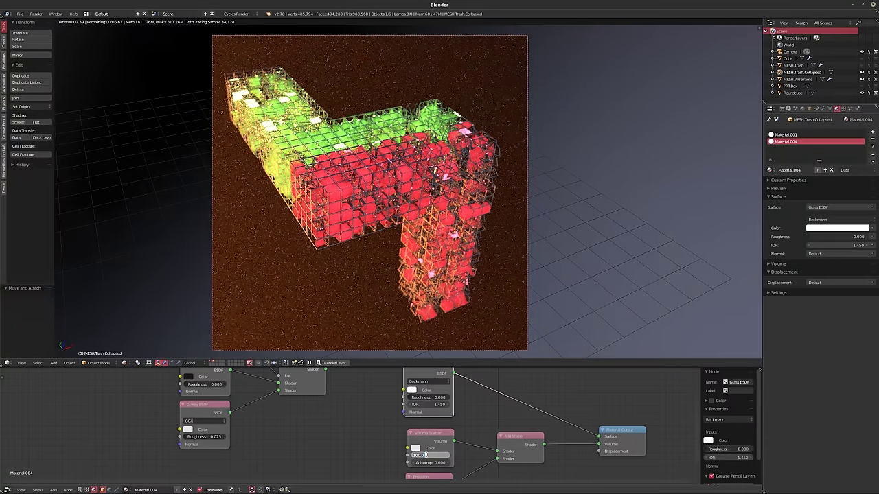
{"action": "key", "text": "Return"}
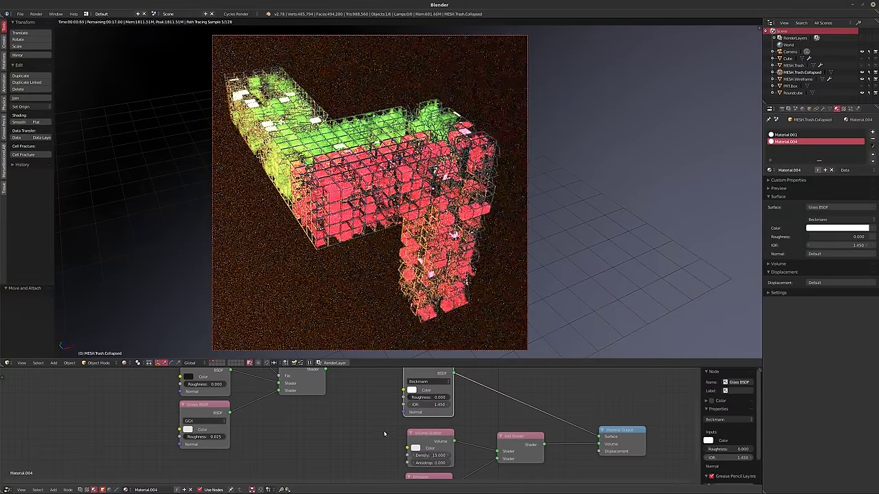
{"action": "scroll", "coordinate": [405, 415], "scroll_direction": "up", "scroll_amount": 2}
{"action": "scroll", "coordinate": [405, 414], "scroll_direction": "down", "scroll_amount": 1}
{"action": "left_click", "coordinate": [401, 471]}
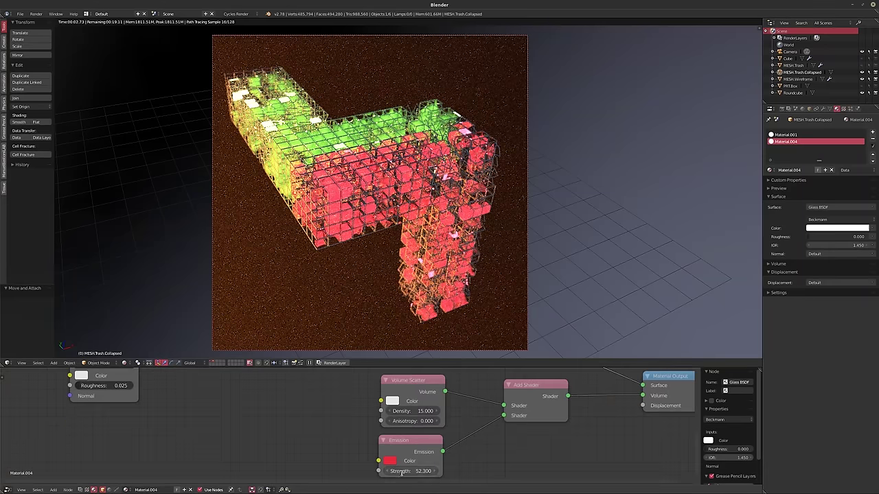
- Raise the Emission strength to brighten the red cubes
{"action": "key", "text": "Return"}
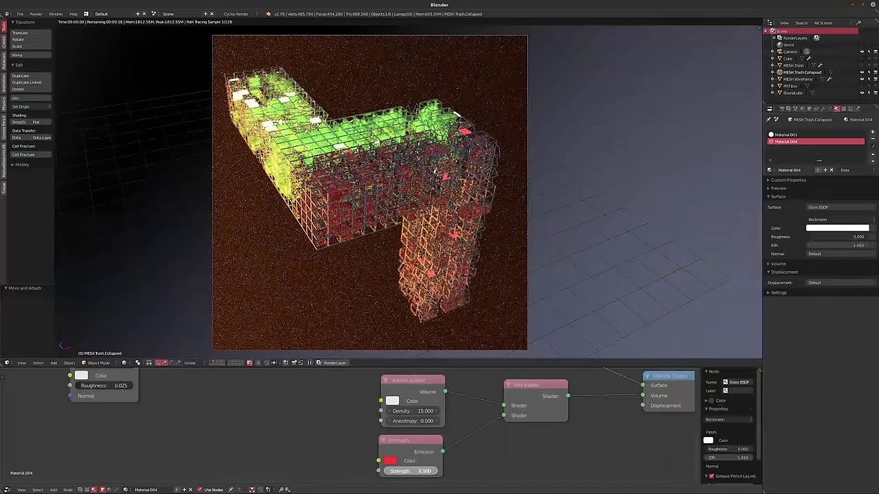
{"action": "mouse_move", "coordinate": [412, 471]}
{"action": "left_mouse_down"}
{"action": "mouse_move", "coordinate": [453, 471]}
{"action": "mouse_move", "coordinate": [439, 471]}
{"action": "left_mouse_up"}
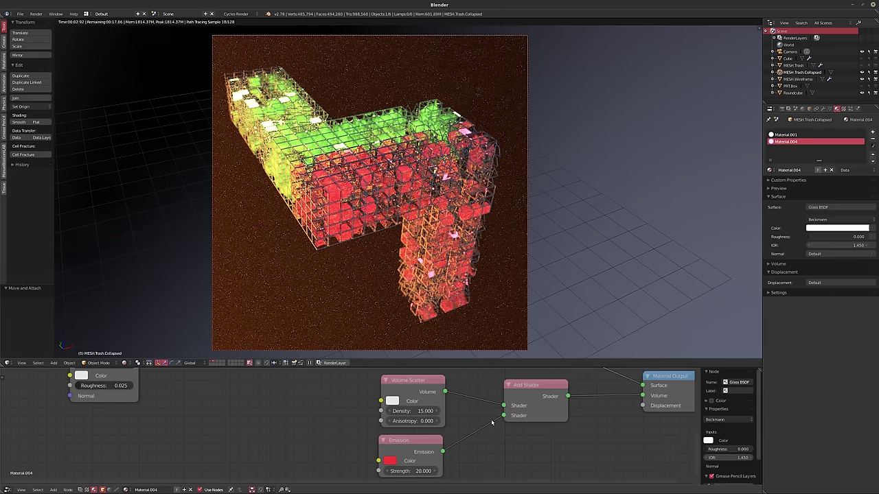
{"action": "middle_click_drag", "start_coordinate": [491, 422], "coordinate": [467, 415]}
{"action": "scroll", "coordinate": [415, 411], "scroll_direction": "down", "scroll_amount": 1}
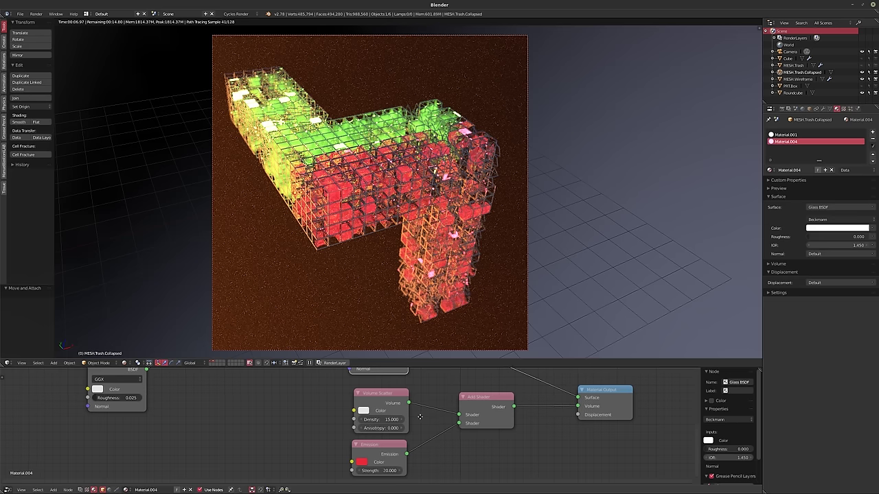
{"action": "middle_click_drag", "start_coordinate": [409, 397], "coordinate": [347, 423]}
{"action": "scroll", "coordinate": [357, 418], "scroll_direction": "up", "scroll_amount": 1}
{"action": "scroll", "coordinate": [369, 412], "scroll_direction": "up", "scroll_amount": 1}
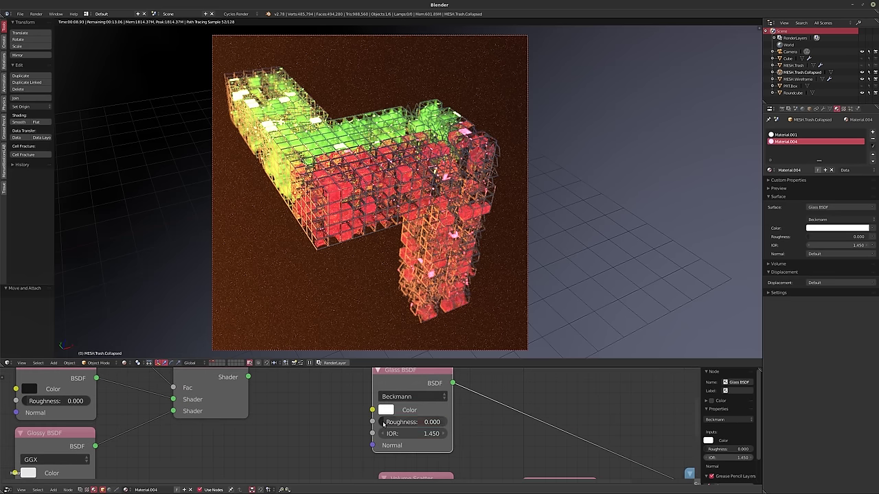
- Set the Glass BSDF roughness to 0.142 and IOR to 1.750
{"action": "left_click_drag", "start_coordinate": [412, 422], "coordinate": [439, 422]}
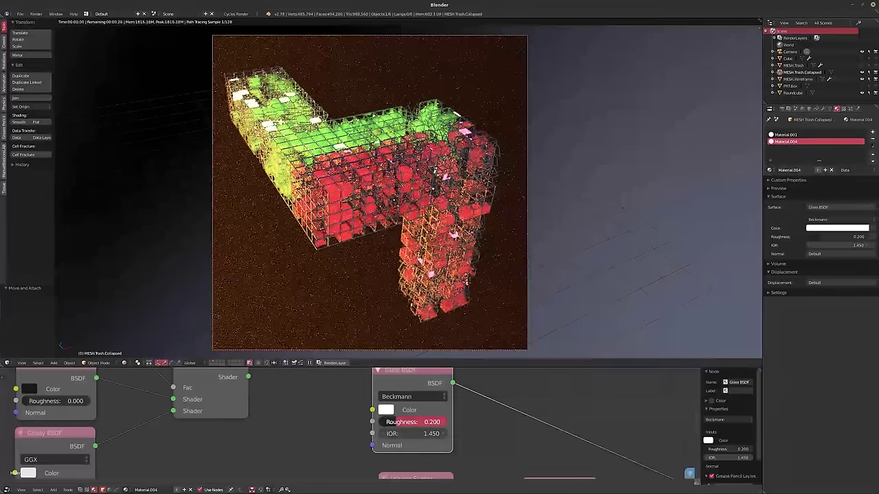
{"action": "left_click_drag", "start_coordinate": [439, 422], "coordinate": [412, 422]}
{"action": "middle_click_drag", "start_coordinate": [538, 452], "coordinate": [509, 419]}
{"action": "left_click", "coordinate": [383, 402]}
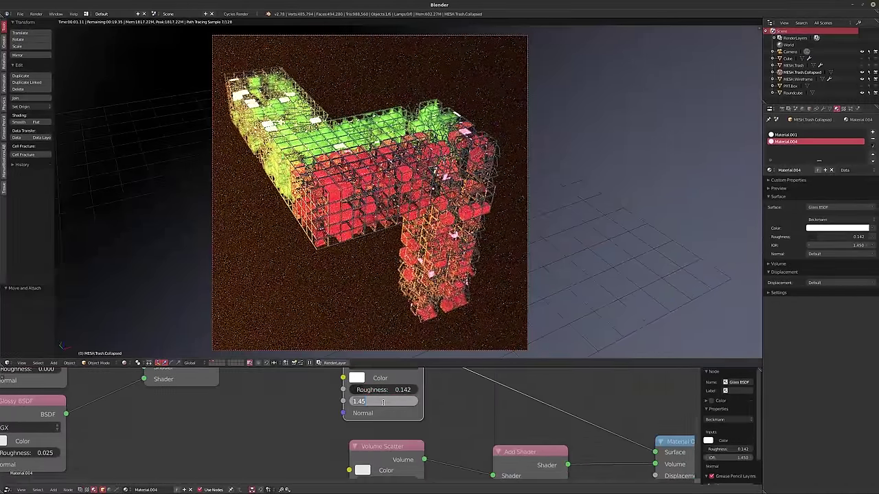
{"action": "type", "text": "1.75"}
{"action": "key", "text": "Return"}
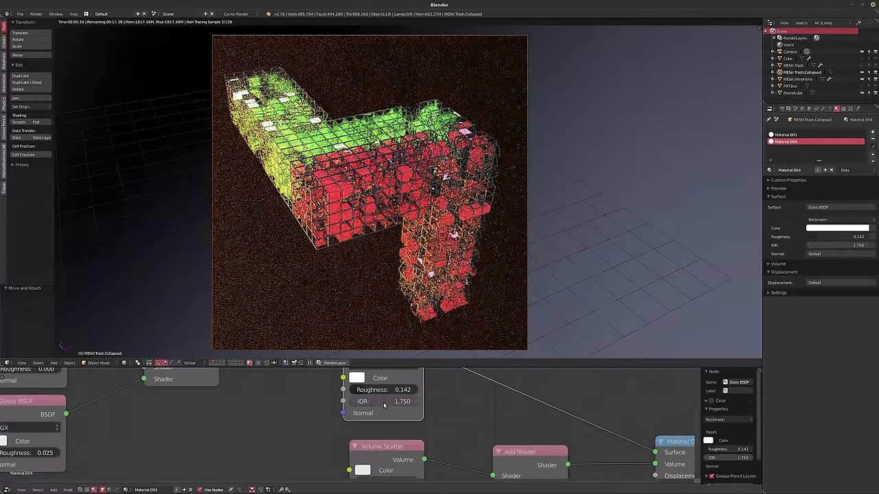
- Tune the Emission strength to about 21.84 and bring up the Add node menu
{"action": "scroll", "coordinate": [384, 439], "scroll_direction": "down", "scroll_amount": 3}
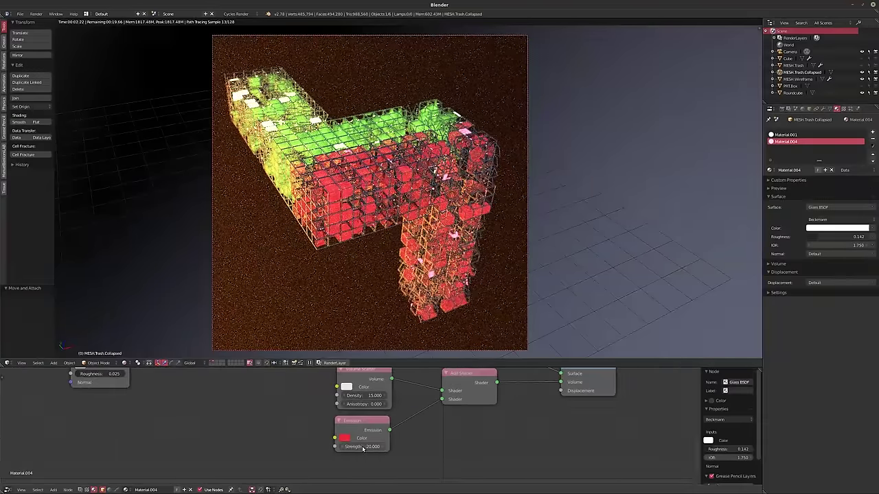
{"action": "left_click_drag", "start_coordinate": [363, 449], "coordinate": [322, 450]}
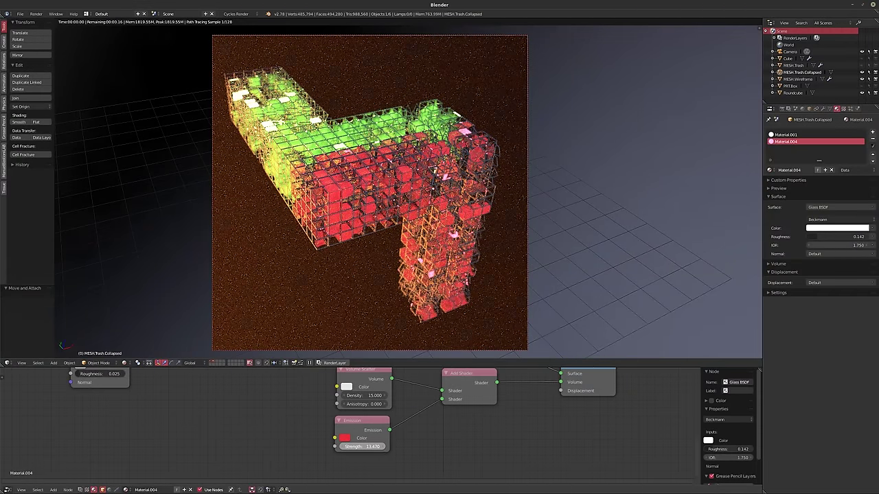
{"action": "left_click_drag", "start_coordinate": [323, 449], "coordinate": [295, 449]}
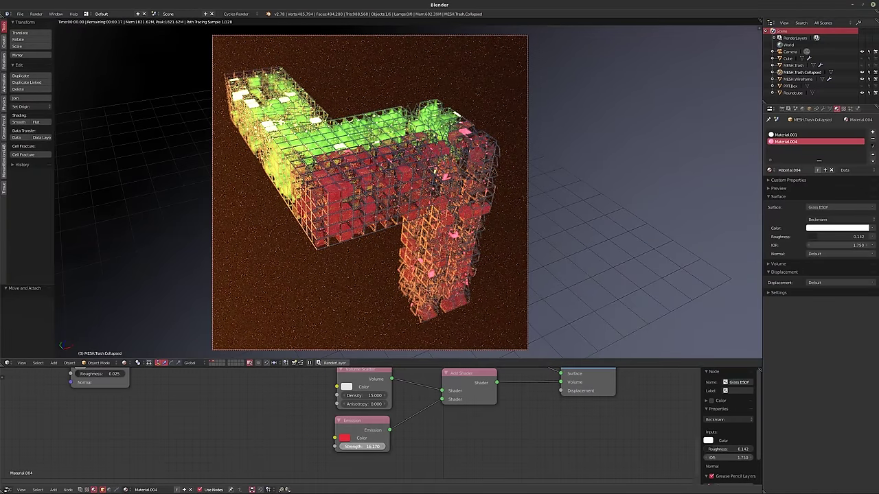
{"action": "mouse_move", "coordinate": [362, 446]}
{"action": "left_mouse_down"}
{"action": "mouse_move", "coordinate": [412, 447]}
{"action": "mouse_move", "coordinate": [346, 446]}
{"action": "left_mouse_up"}
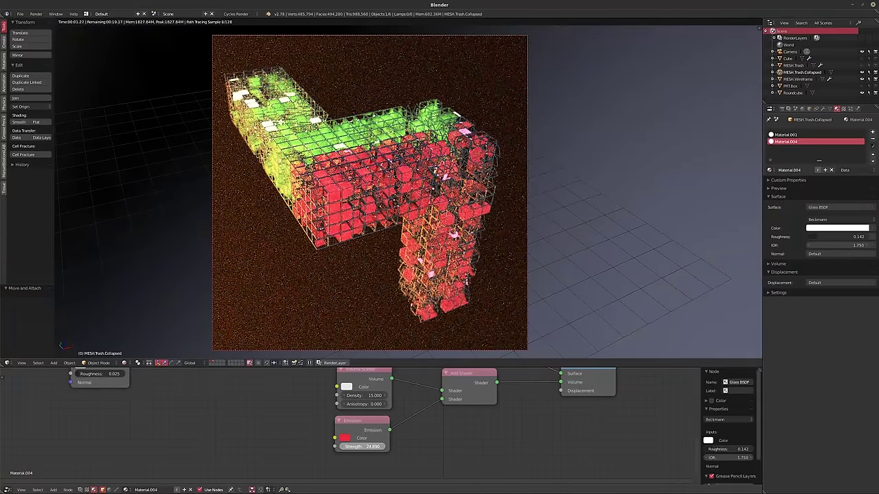
{"action": "left_click_drag", "start_coordinate": [362, 446], "coordinate": [369, 447]}
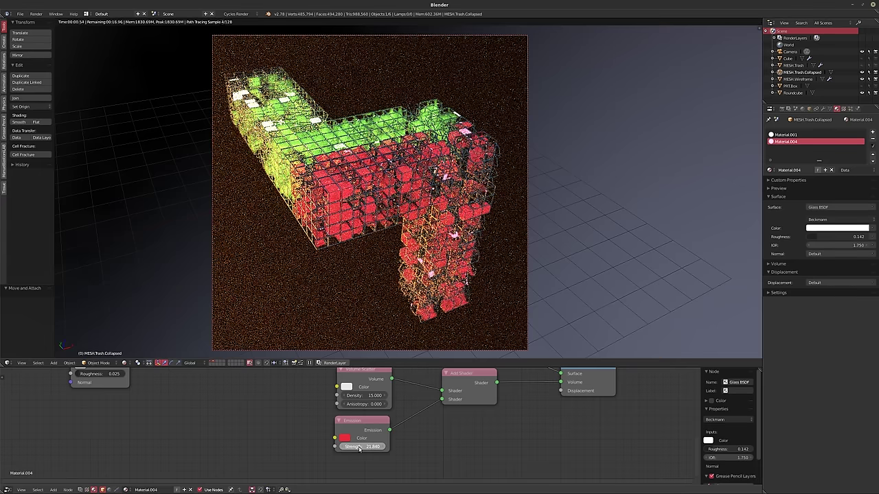
{"action": "middle_click_drag", "start_coordinate": [264, 429], "coordinate": [414, 418]}
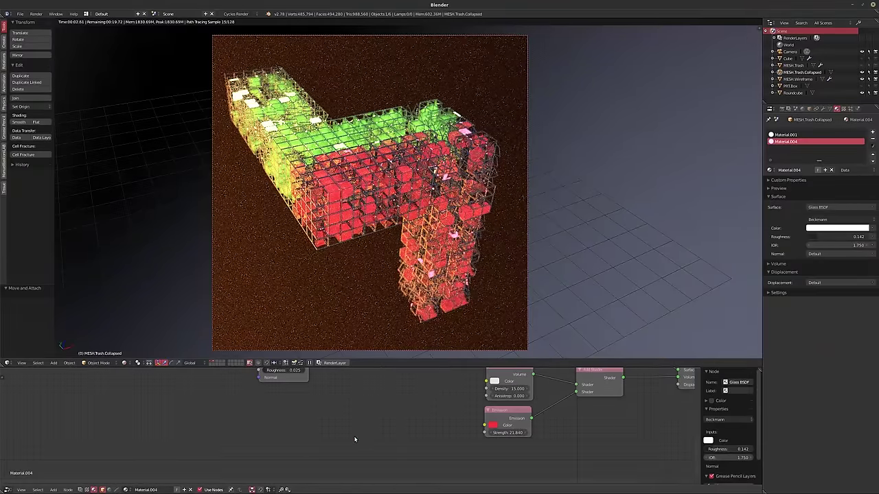
{"action": "key", "text": "shift+a"}
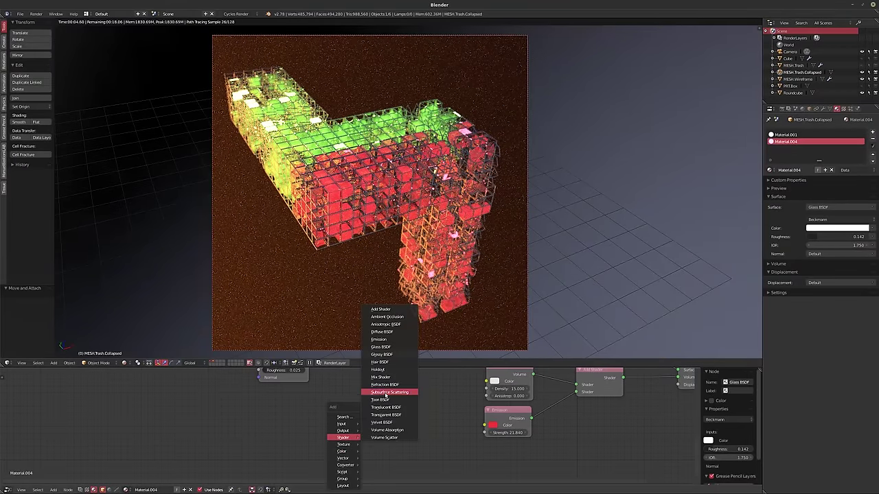
{"action": "mouse_move", "coordinate": [343, 445]}
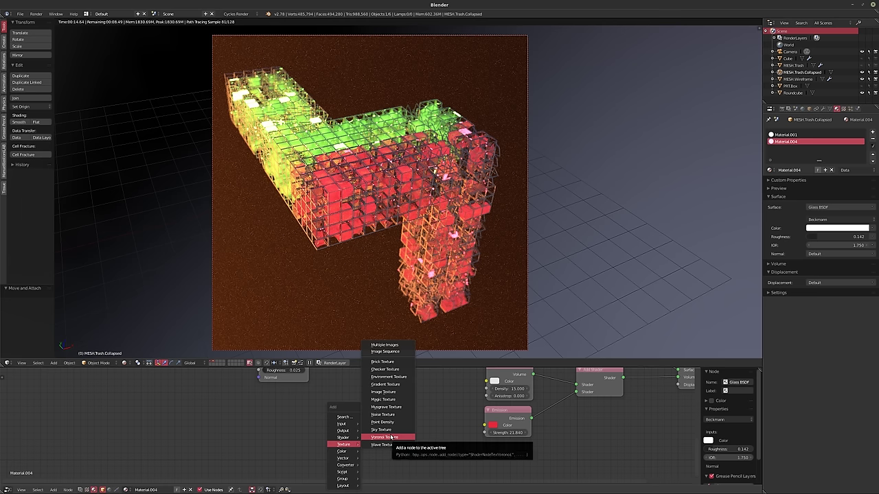
- Add a Voronoi Texture node to the left of the emission chain
{"action": "left_click", "coordinate": [392, 438]}
{"action": "left_click", "coordinate": [406, 435]}
{"action": "scroll", "coordinate": [409, 435], "scroll_direction": "up", "scroll_amount": 2}
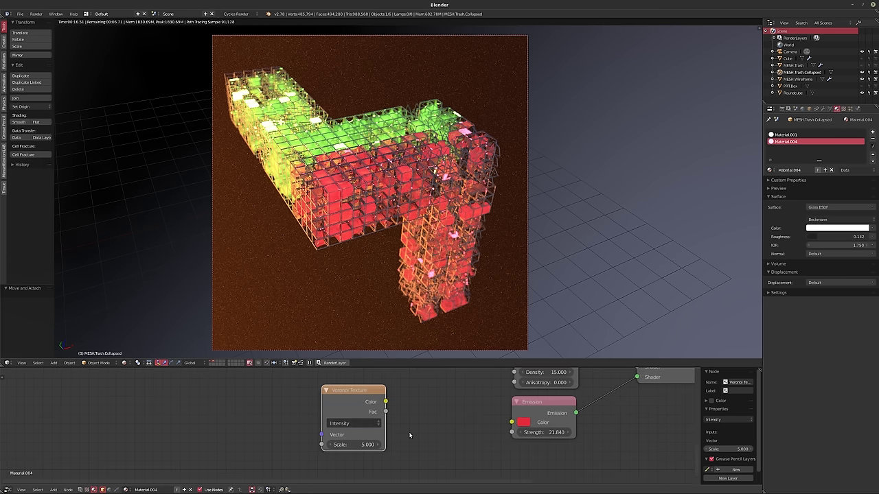
{"action": "left_click_drag", "start_coordinate": [333, 403], "coordinate": [290, 410]}
- Add a ColorRamp node beside the Voronoi texture
{"action": "key", "text": "shift+a"}
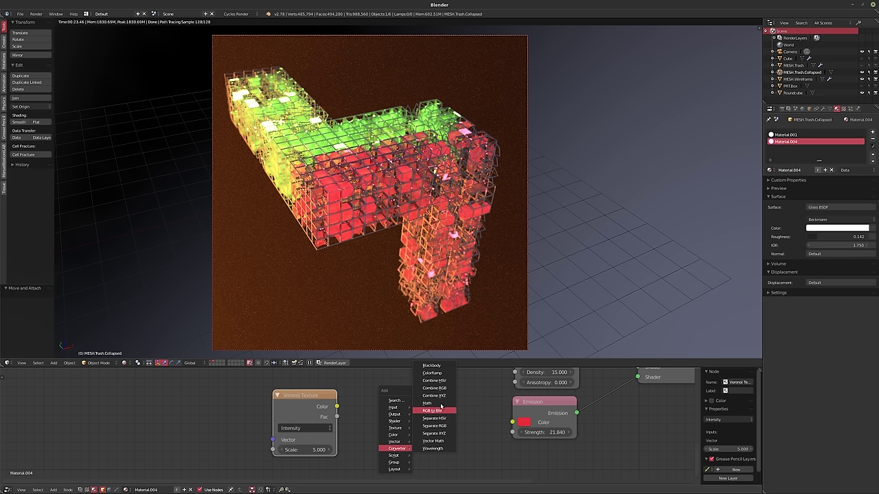
{"action": "left_click", "coordinate": [432, 373]}
{"action": "left_click", "coordinate": [443, 411]}
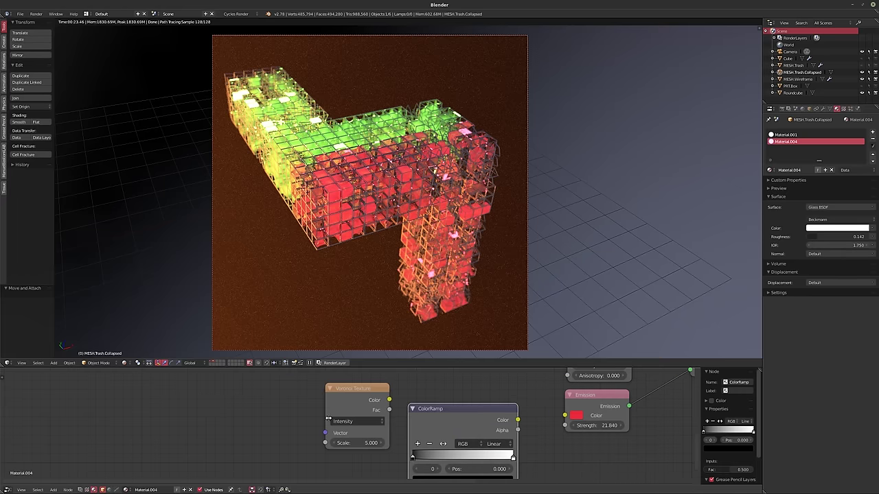
{"action": "left_click_drag", "start_coordinate": [371, 398], "coordinate": [322, 414]}
{"action": "left_click_drag", "start_coordinate": [423, 419], "coordinate": [329, 415]}
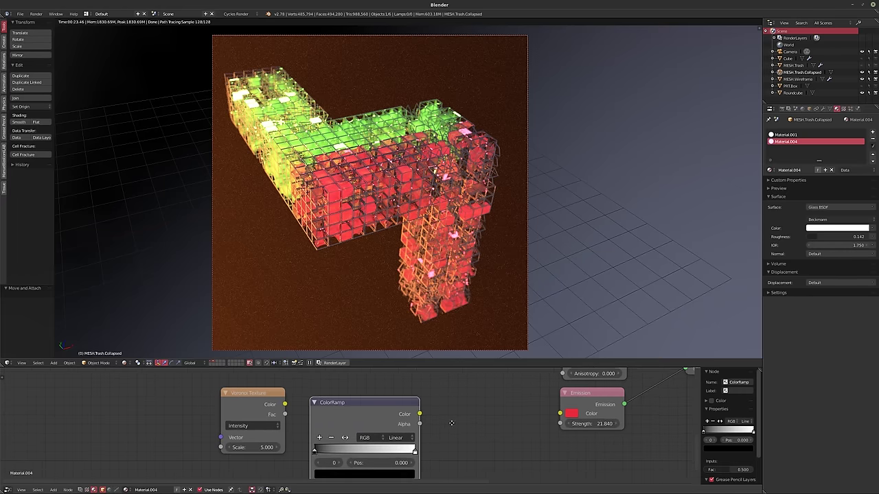
- Add a Math node feeding the Emission strength, with its second value set to 20
{"action": "key", "text": "shift+a"}
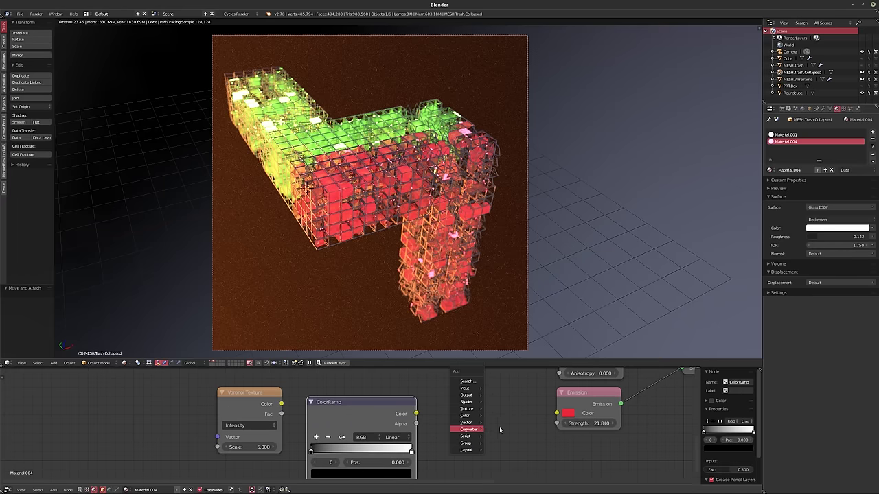
{"action": "mouse_move", "coordinate": [468, 429]}
{"action": "left_click", "coordinate": [503, 386]}
{"action": "left_click", "coordinate": [480, 418]}
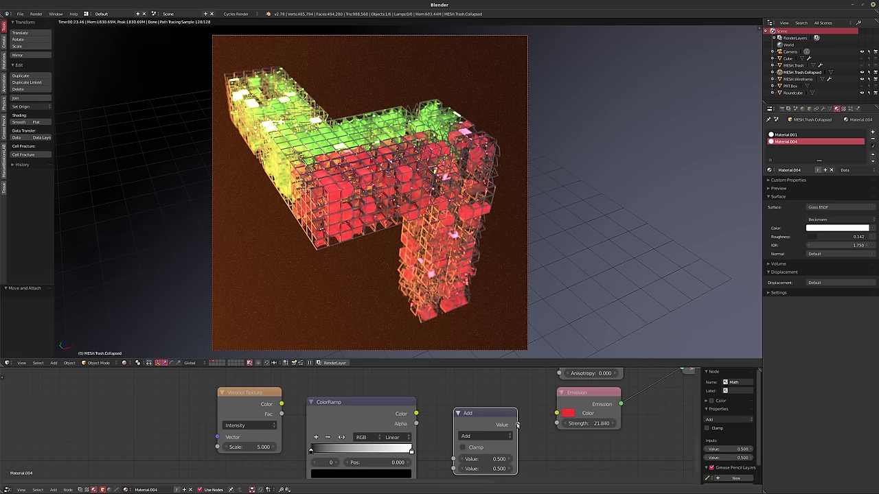
{"action": "mouse_move", "coordinate": [517, 423]}
{"action": "left_mouse_down"}
{"action": "mouse_move", "coordinate": [566, 416]}
{"action": "mouse_move", "coordinate": [557, 424]}
{"action": "left_mouse_up"}
{"action": "left_click", "coordinate": [483, 469]}
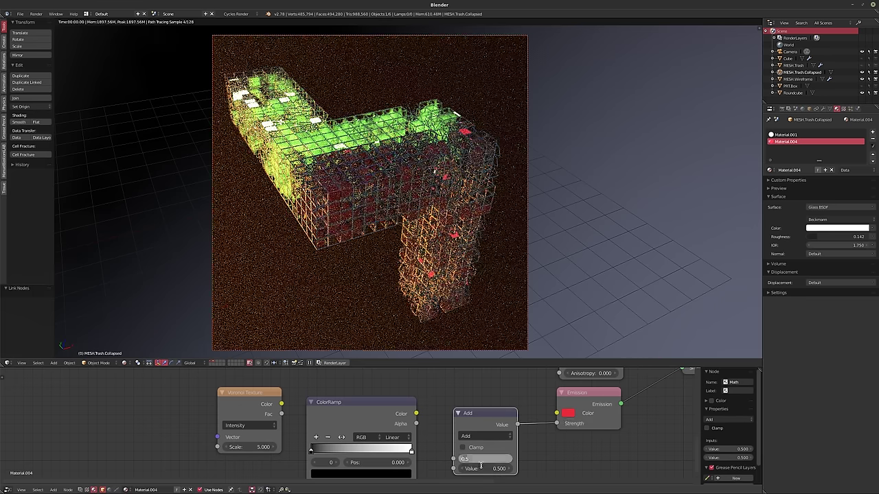
{"action": "type", "text": "20"}
{"action": "key", "text": "Return"}
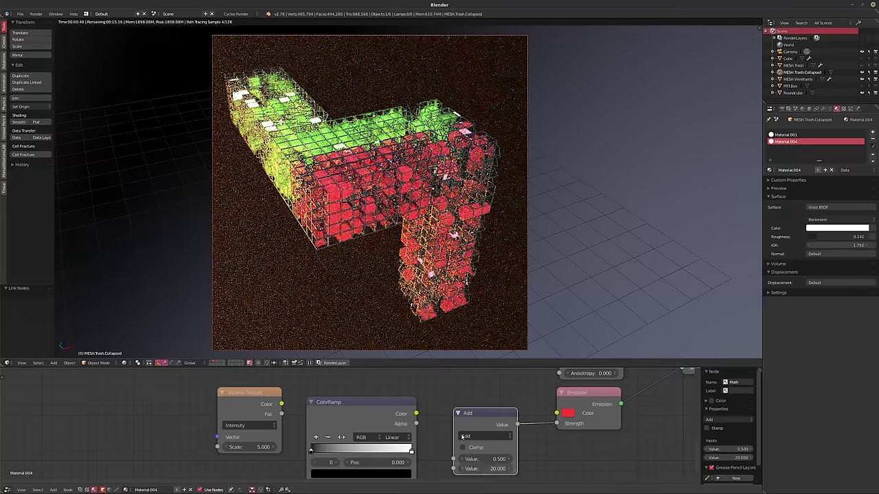
- Link Voronoi Fac into the ColorRamp and the ColorRamp color into the Math node (value 20)
{"action": "middle_click_drag", "start_coordinate": [309, 440], "coordinate": [304, 433]}
{"action": "mouse_move", "coordinate": [277, 407]}
{"action": "left_mouse_down"}
{"action": "mouse_move", "coordinate": [299, 429]}
{"action": "mouse_move", "coordinate": [303, 477]}
{"action": "left_mouse_up"}
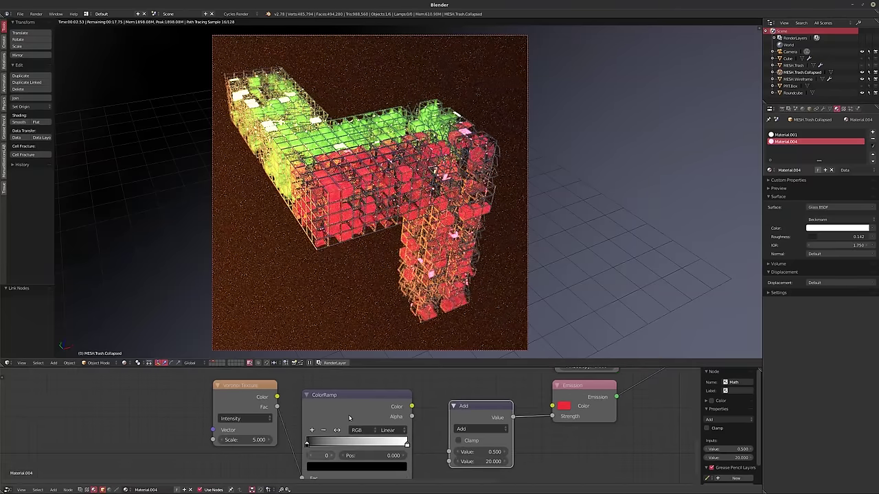
{"action": "left_click", "coordinate": [351, 418], "text": "ctrl+shift"}
{"action": "mouse_move", "coordinate": [371, 446]}
{"action": "middle_mouse_down"}
{"action": "mouse_move", "coordinate": [383, 421]}
{"action": "mouse_move", "coordinate": [357, 430]}
{"action": "middle_mouse_up"}
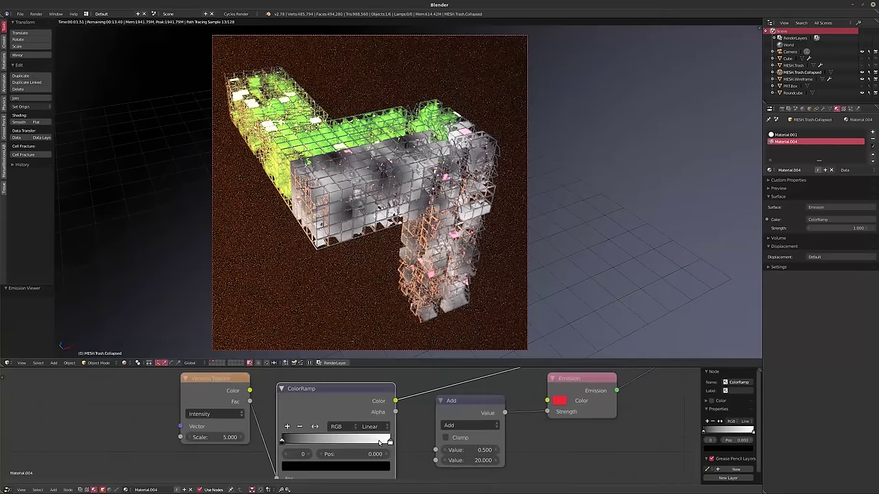
{"action": "scroll", "coordinate": [387, 443], "scroll_direction": "up", "scroll_amount": 1}
{"action": "left_click_drag", "start_coordinate": [401, 387], "coordinate": [443, 445]}
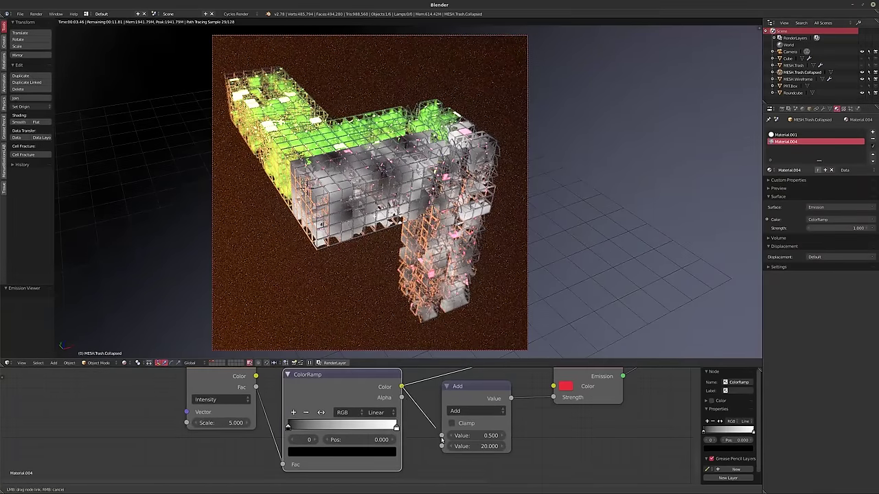
{"action": "left_click", "coordinate": [482, 436]}
{"action": "type", "text": "20"}
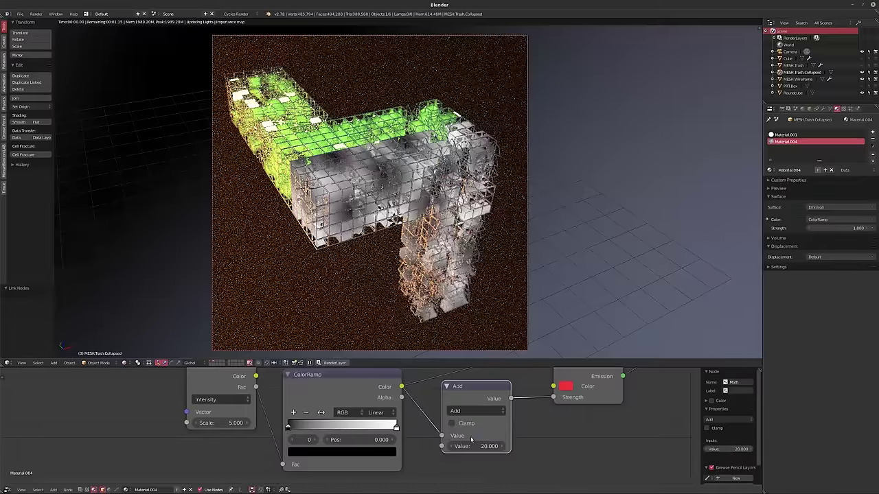
{"action": "key", "text": "Return"}
- Switch the Math node to Multiply and arrange the Voronoi node chain
{"action": "middle_click_drag", "start_coordinate": [483, 436], "coordinate": [437, 447]}
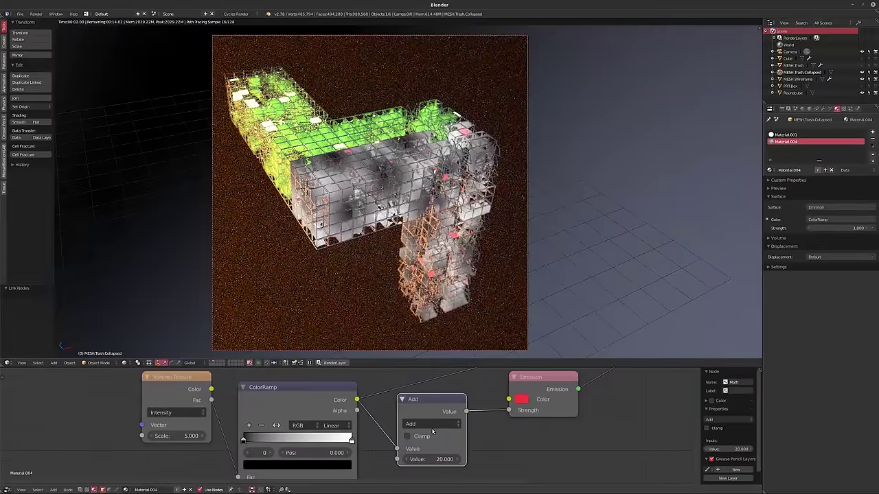
{"action": "left_click", "coordinate": [431, 425]}
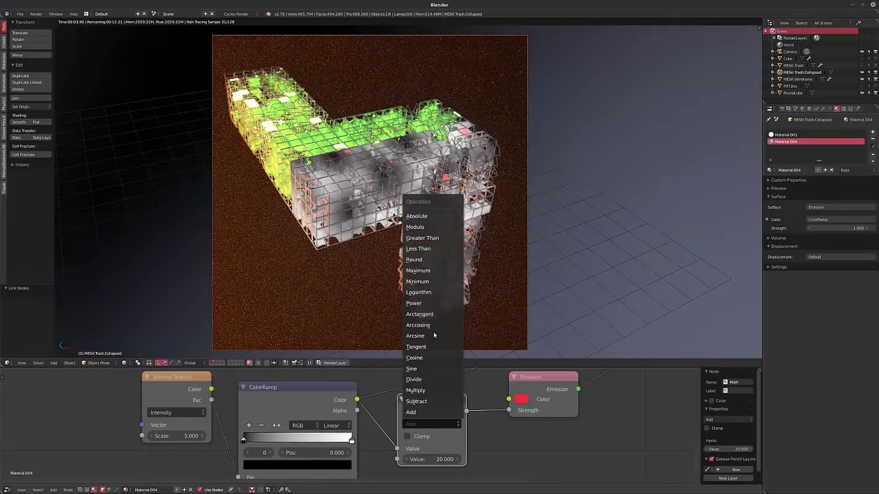
{"action": "left_click", "coordinate": [415, 390]}
{"action": "middle_click_drag", "start_coordinate": [345, 405], "coordinate": [424, 394]}
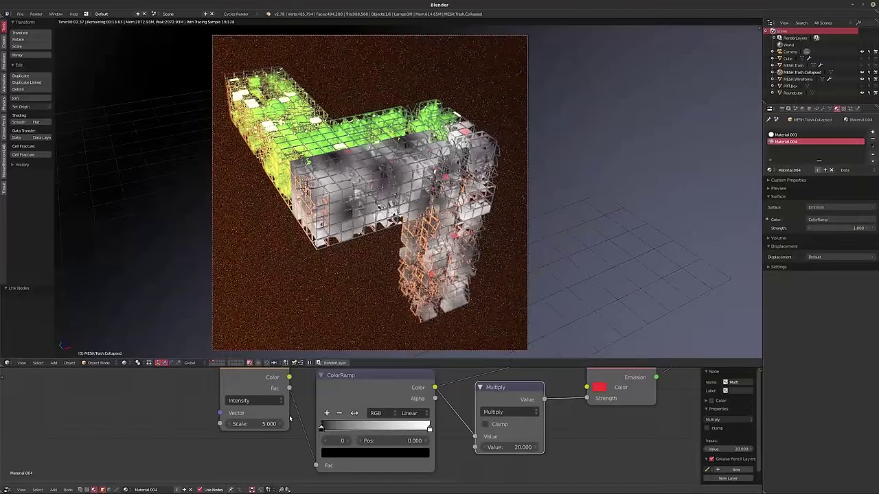
{"action": "middle_click_drag", "start_coordinate": [289, 419], "coordinate": [303, 429]}
{"action": "left_click_drag", "start_coordinate": [274, 412], "coordinate": [223, 412]}
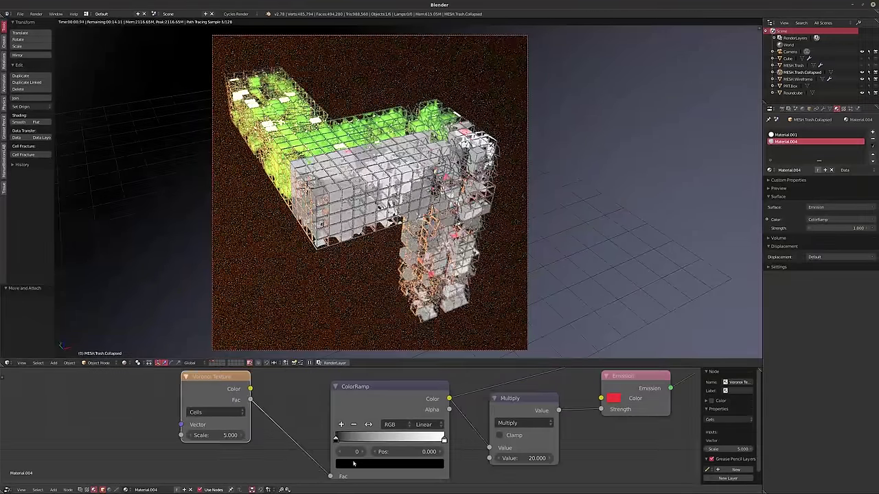
- Add Texture Coordinate and Mapping nodes to the Voronoi texture and link the coordinates into Mapping
{"action": "key", "text": "ctrl+t"}
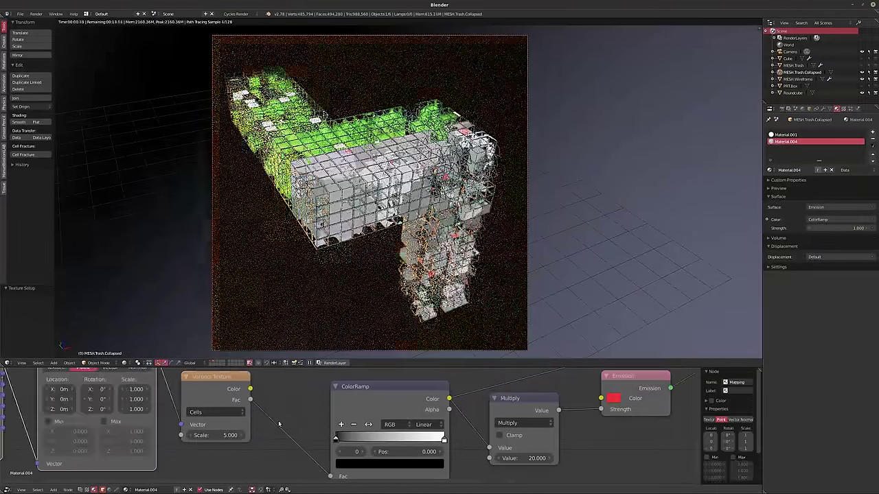
{"action": "middle_click_drag", "start_coordinate": [137, 412], "coordinate": [215, 412]}
{"action": "left_click_drag", "start_coordinate": [80, 399], "coordinate": [96, 415]}
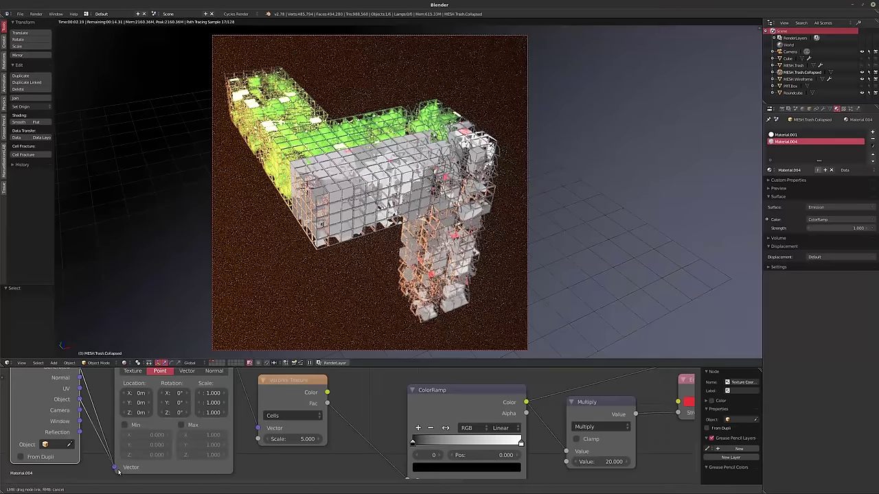
{"action": "left_click_drag", "start_coordinate": [118, 471], "coordinate": [115, 468]}
{"action": "left_click", "coordinate": [218, 455]}
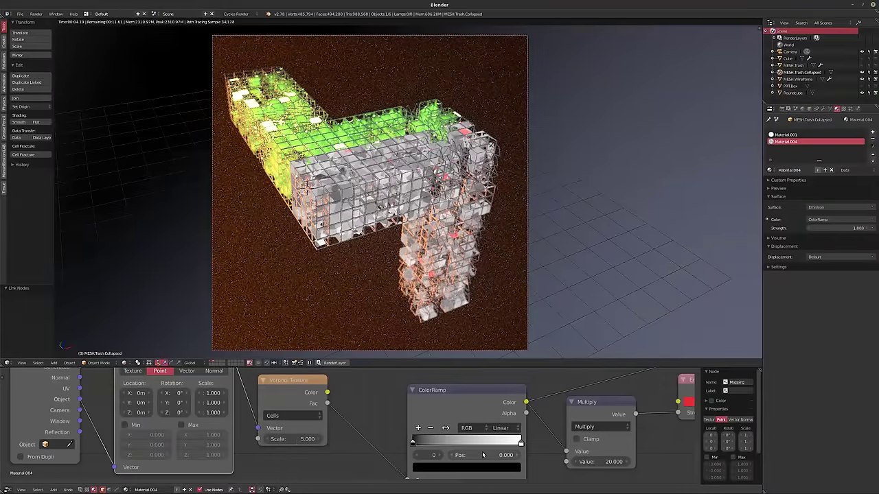
- Switch the render preview from the Glass BSDF back to the full red material output
{"action": "scroll", "coordinate": [291, 439], "scroll_direction": "down", "scroll_amount": 1}
{"action": "middle_click_drag", "start_coordinate": [509, 426], "coordinate": [377, 429]}
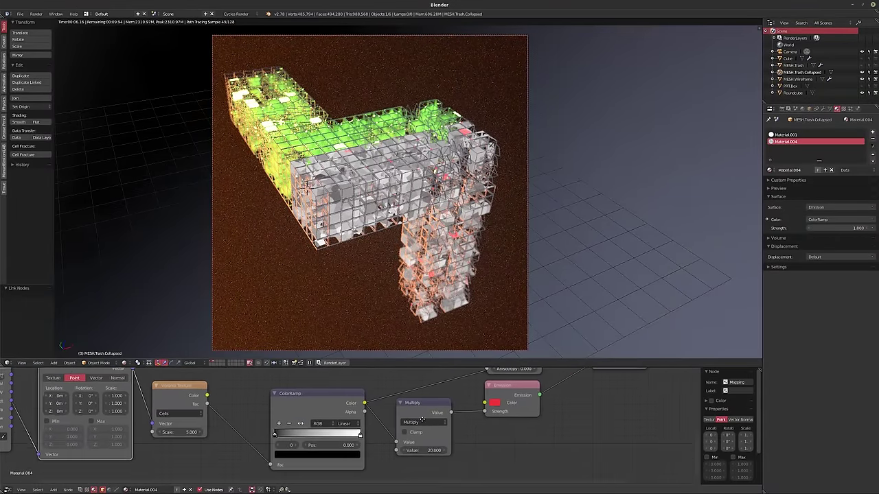
{"action": "middle_click_drag", "start_coordinate": [456, 419], "coordinate": [381, 431]}
{"action": "middle_click_drag", "start_coordinate": [572, 400], "coordinate": [530, 435]}
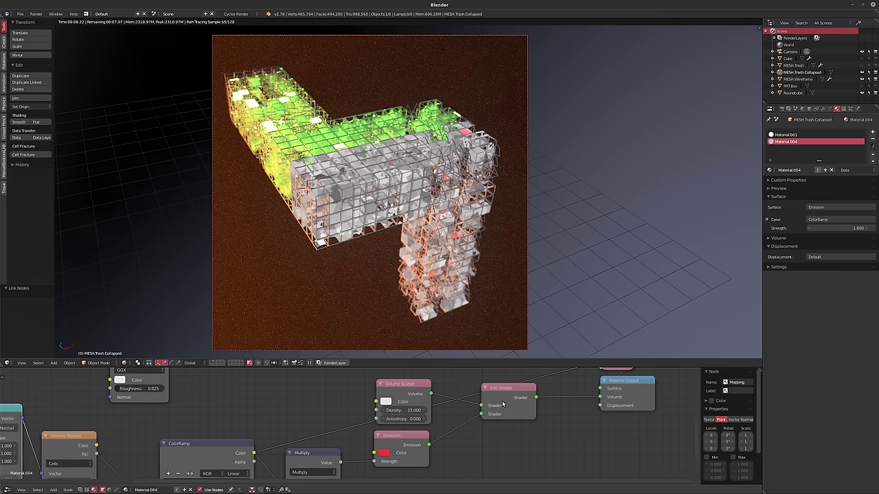
{"action": "middle_click_drag", "start_coordinate": [501, 395], "coordinate": [501, 432]}
{"action": "middle_click_drag", "start_coordinate": [390, 405], "coordinate": [403, 460]}
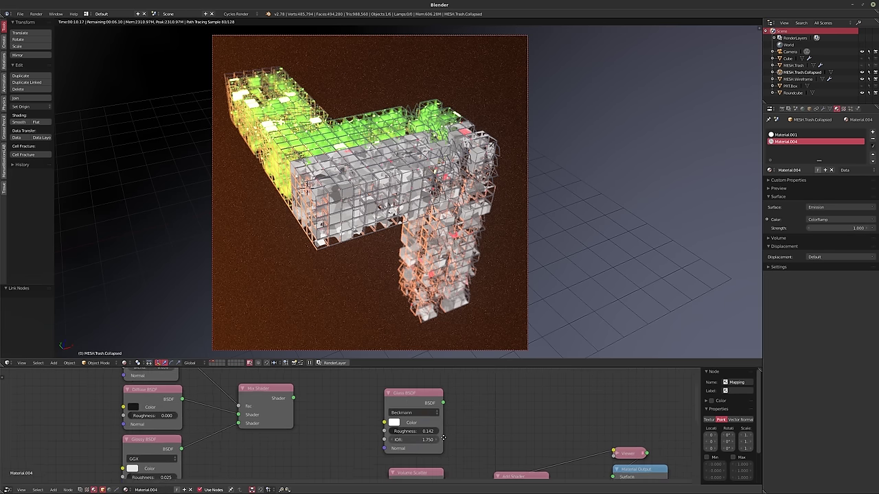
{"action": "mouse_move", "coordinate": [471, 437]}
{"action": "middle_mouse_down"}
{"action": "mouse_move", "coordinate": [474, 377]}
{"action": "mouse_move", "coordinate": [466, 419]}
{"action": "middle_mouse_up"}
{"action": "left_click", "coordinate": [412, 389], "text": "ctrl+shift"}
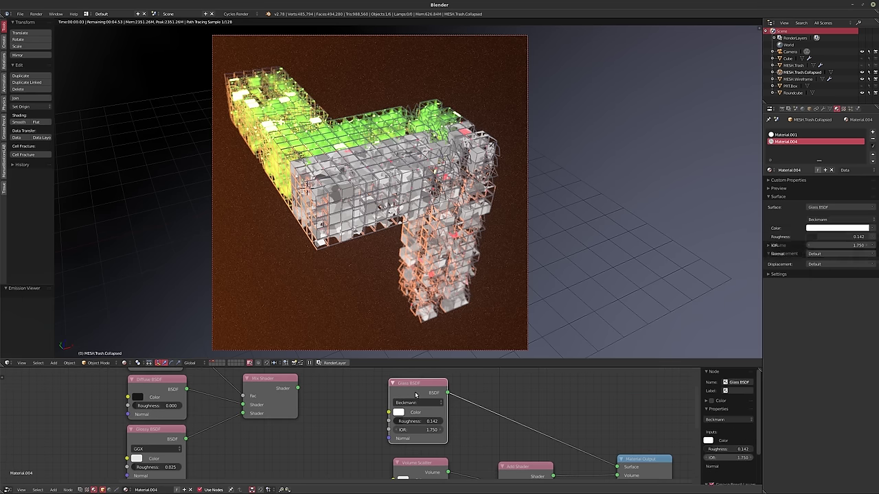
{"action": "middle_click_drag", "start_coordinate": [412, 389], "coordinate": [451, 359]}
{"action": "middle_click_drag", "start_coordinate": [364, 483], "coordinate": [389, 439]}
- Slide the ColorRamp stops: black to about 0.49, white to 0.714, then a stop to 0.564
{"action": "scroll", "coordinate": [357, 412], "scroll_direction": "up", "scroll_amount": 4}
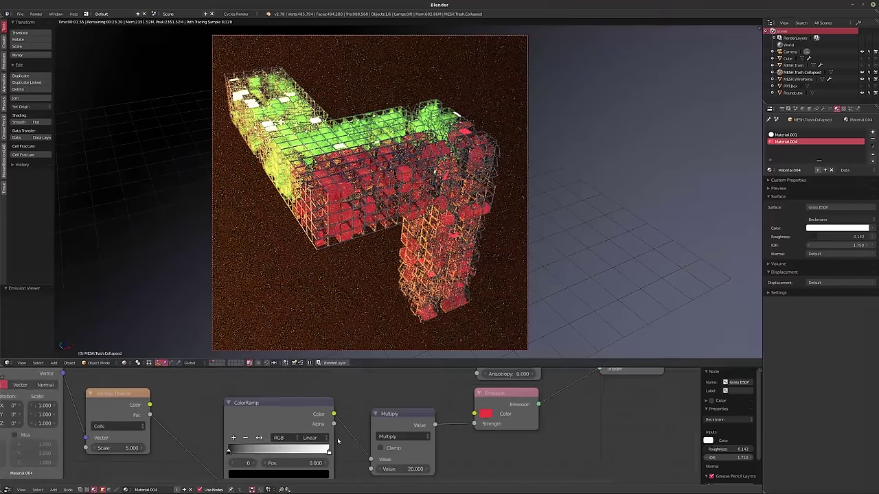
{"action": "middle_click_drag", "start_coordinate": [321, 382], "coordinate": [253, 444]}
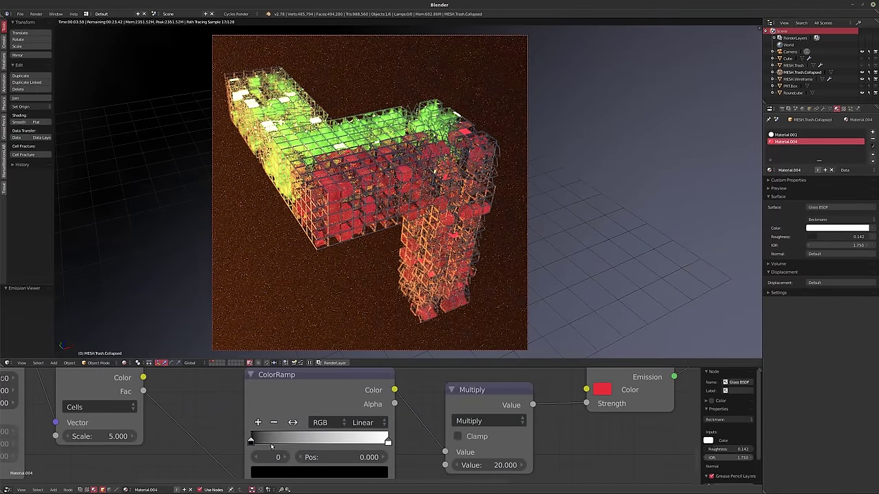
{"action": "left_click_drag", "start_coordinate": [271, 447], "coordinate": [319, 447]}
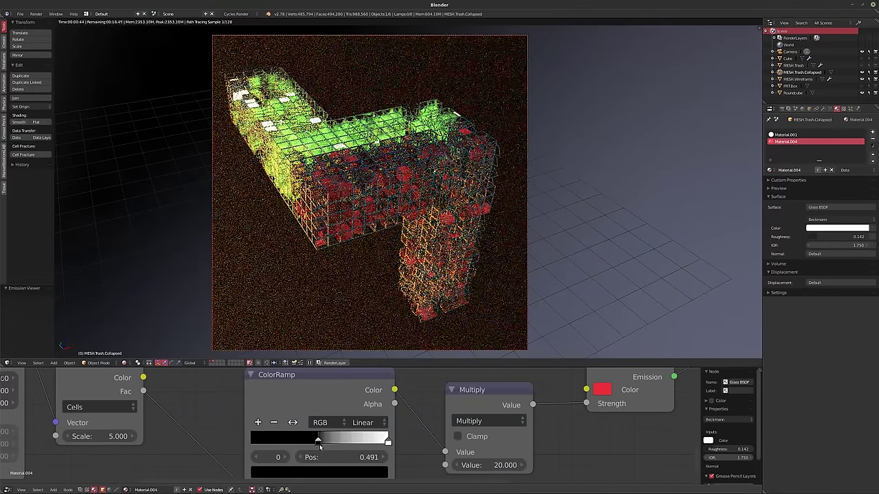
{"action": "left_click_drag", "start_coordinate": [381, 443], "coordinate": [325, 442]}
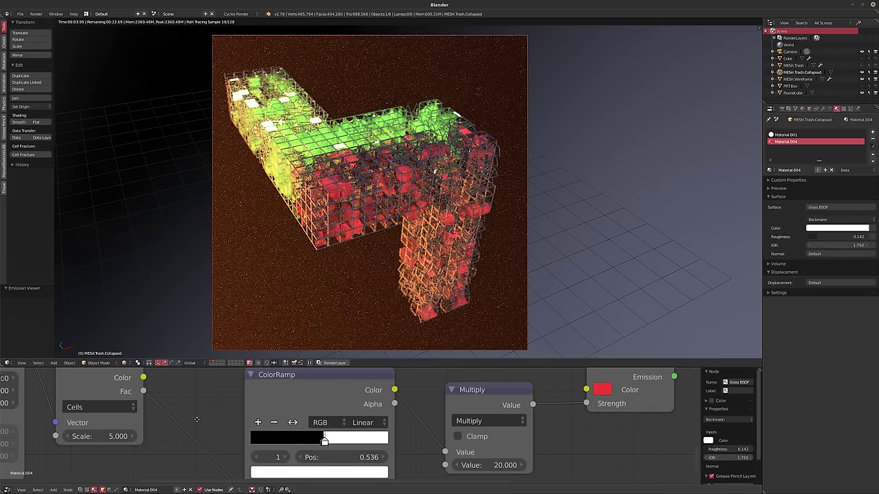
{"action": "scroll", "coordinate": [196, 419], "scroll_direction": "down", "scroll_amount": 1}
{"action": "middle_click_drag", "start_coordinate": [266, 414], "coordinate": [291, 419]}
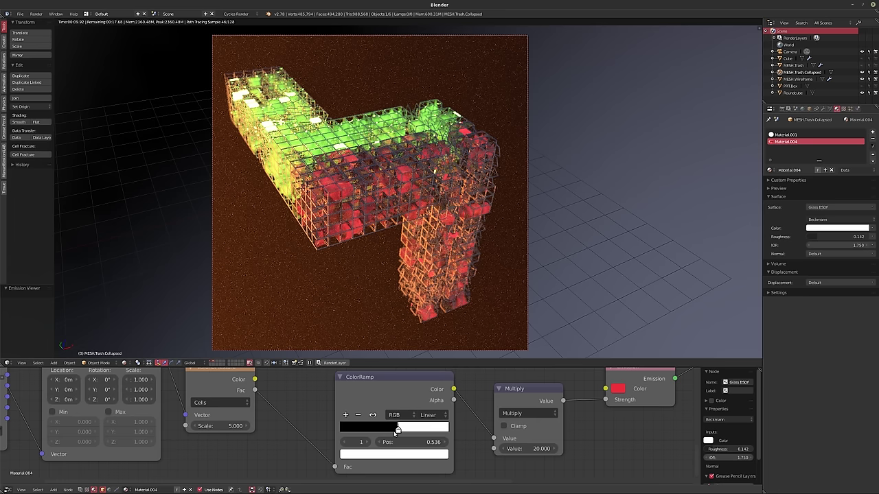
{"action": "left_click_drag", "start_coordinate": [396, 430], "coordinate": [372, 431]}
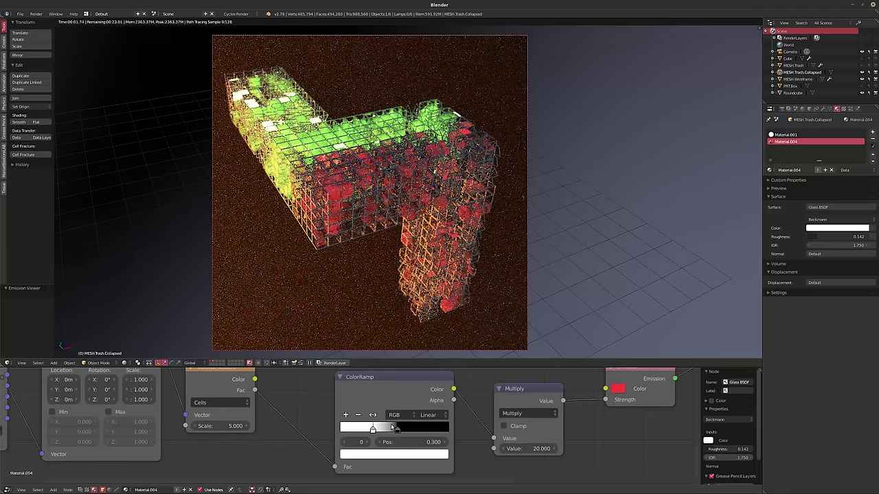
- Try B-Spline, Cardinal and Ease interpolation, settle on Constant, and shift the black stop left to 0.486
{"action": "left_click", "coordinate": [425, 415]}
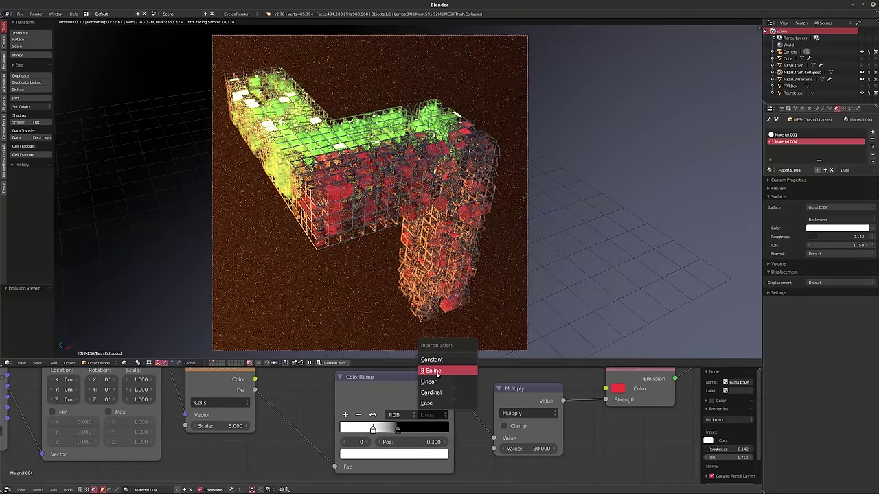
{"action": "left_click", "coordinate": [433, 371]}
{"action": "left_click", "coordinate": [431, 416]}
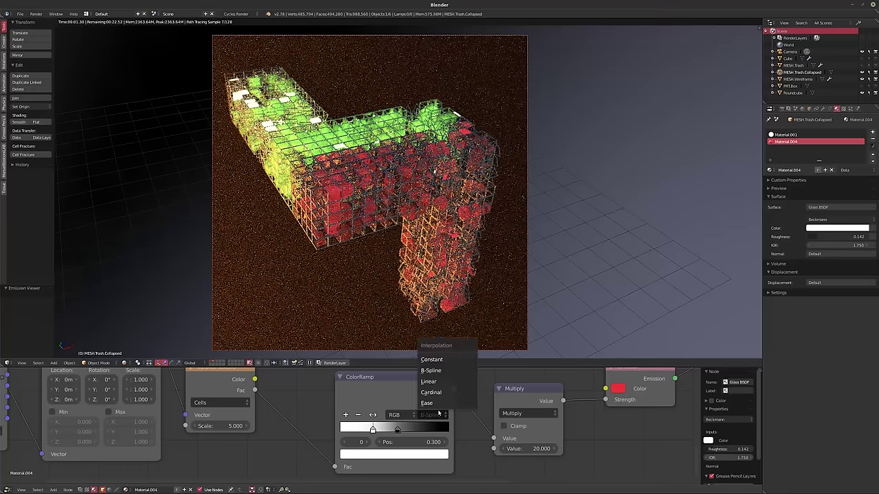
{"action": "left_click", "coordinate": [442, 393]}
{"action": "left_click", "coordinate": [431, 416]}
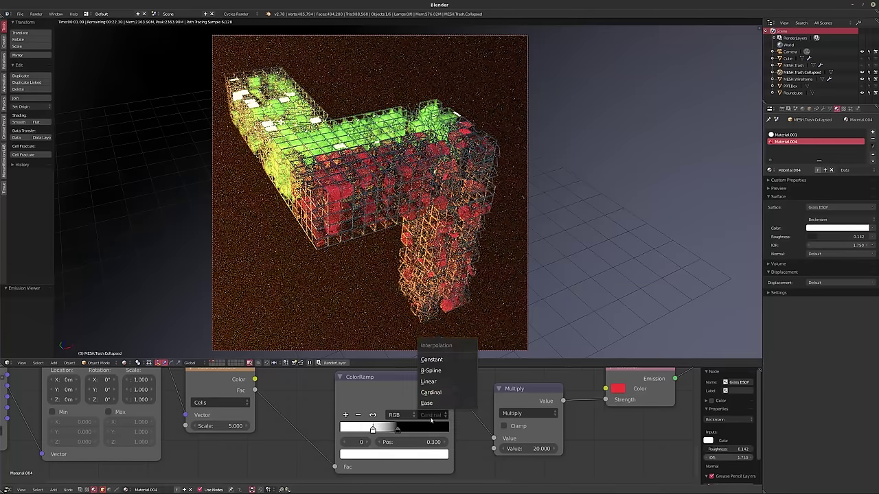
{"action": "left_click", "coordinate": [427, 403]}
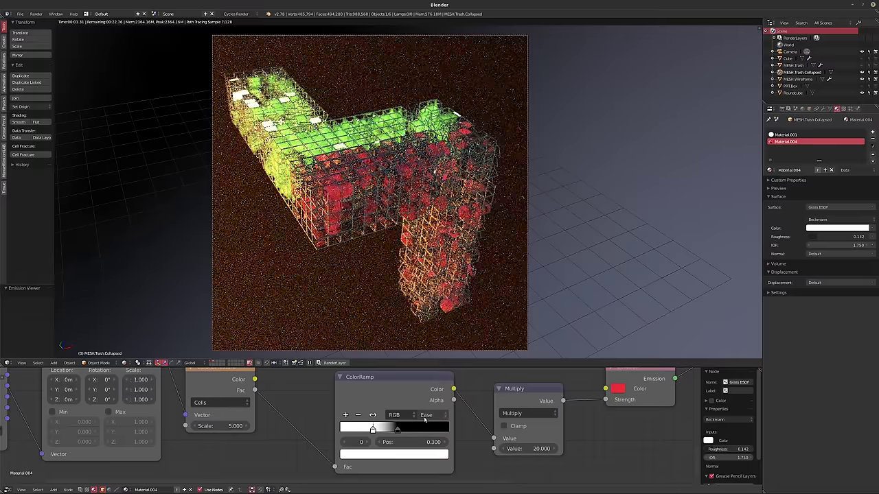
{"action": "left_click", "coordinate": [432, 415]}
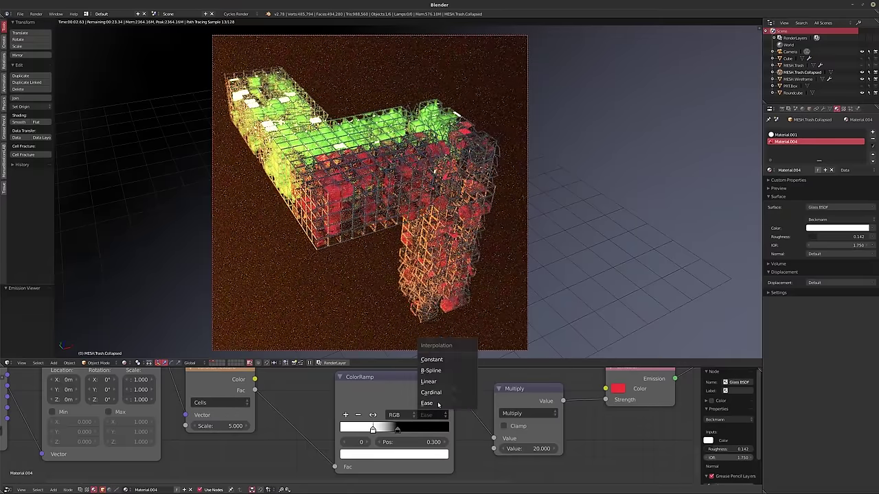
{"action": "left_click", "coordinate": [429, 354]}
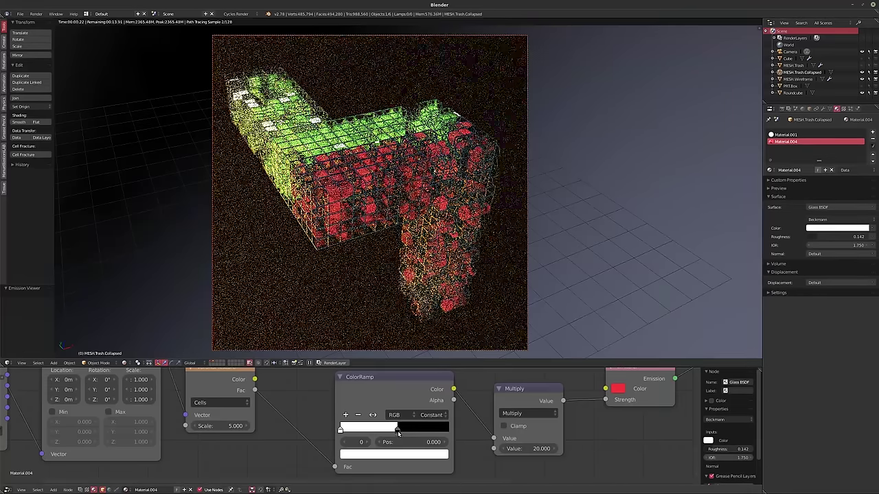
{"action": "mouse_move", "coordinate": [397, 431]}
{"action": "left_mouse_down"}
{"action": "mouse_move", "coordinate": [385, 431]}
{"action": "mouse_move", "coordinate": [392, 431]}
{"action": "left_mouse_up"}
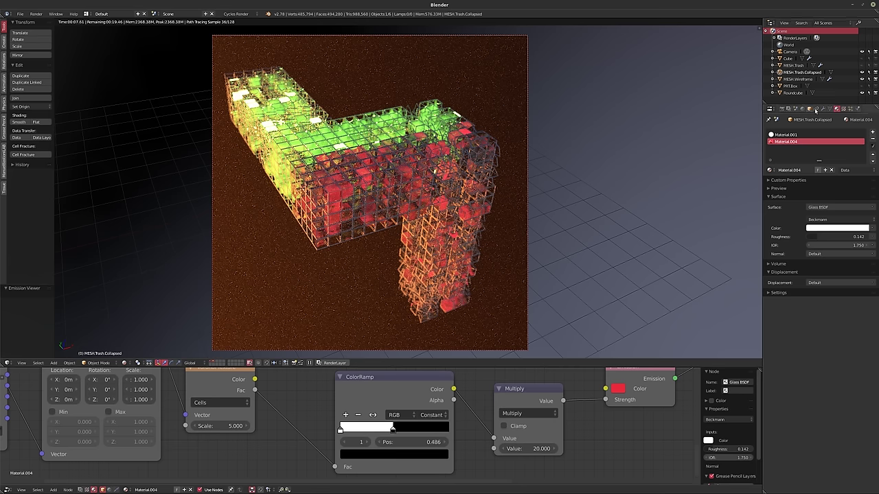
- In the world nodes, try background saturation values 0.5, 0.75, 1.0 and 1.25
{"action": "left_click", "coordinate": [109, 489]}
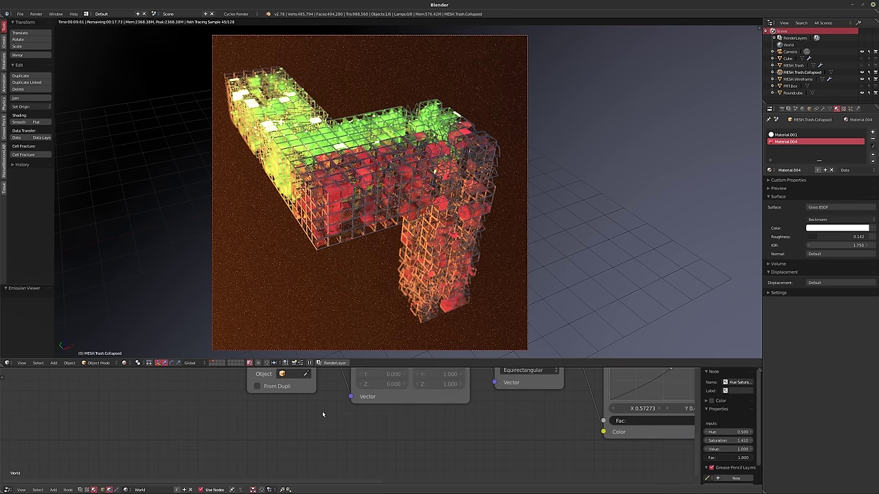
{"action": "scroll", "coordinate": [322, 411], "scroll_direction": "up", "scroll_amount": 4}
{"action": "left_click", "coordinate": [530, 388]}
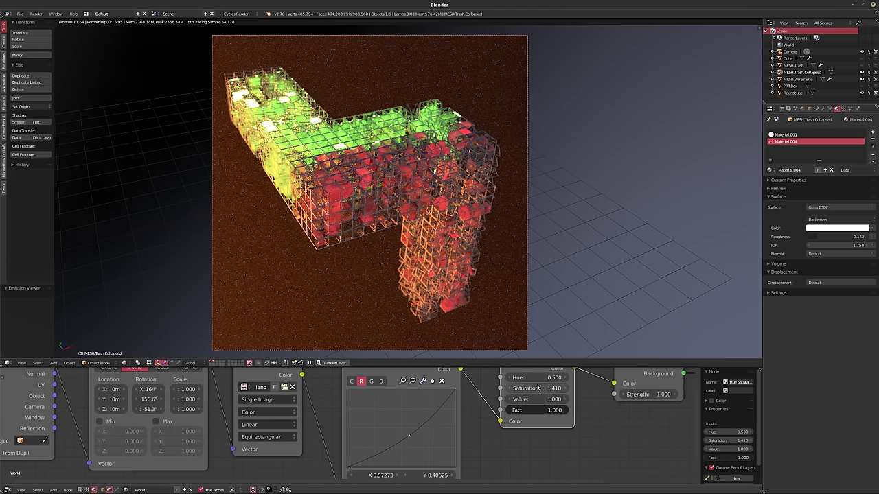
{"action": "type", "text": "0.5"}
{"action": "key", "text": "Return"}
{"action": "left_click", "coordinate": [527, 388]}
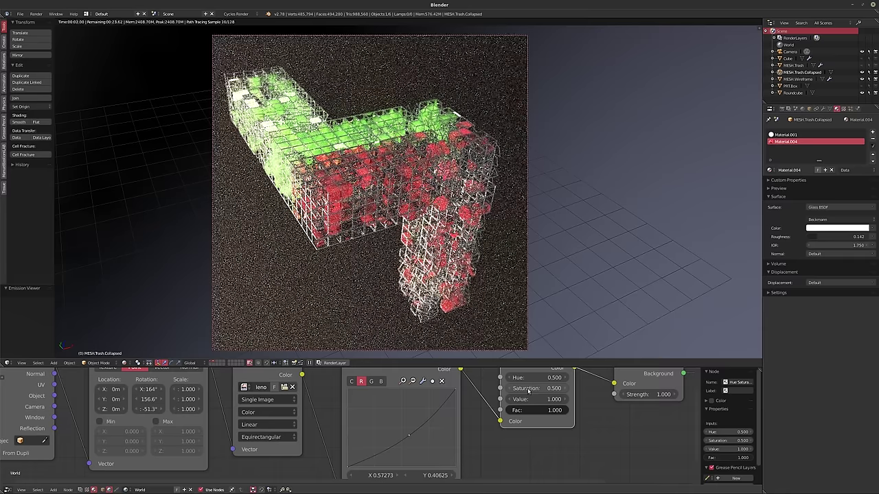
{"action": "type", "text": "1"}
{"action": "key", "text": "Return"}
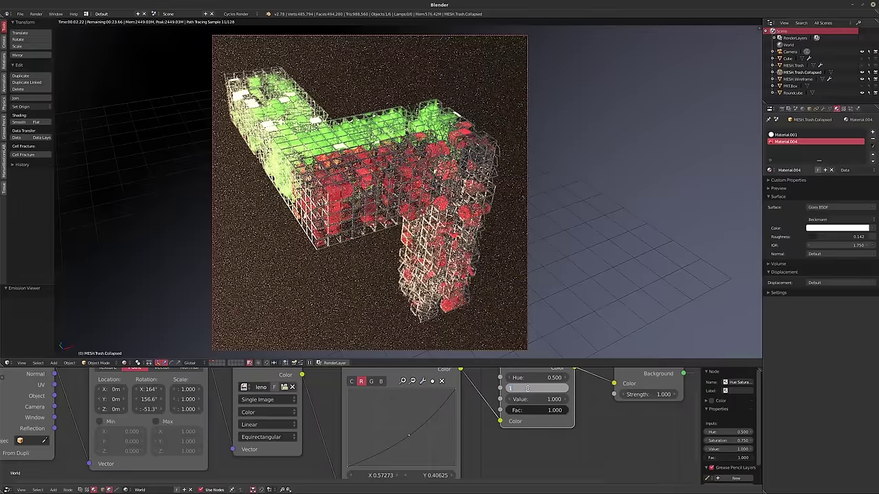
{"action": "key", "text": "Return"}
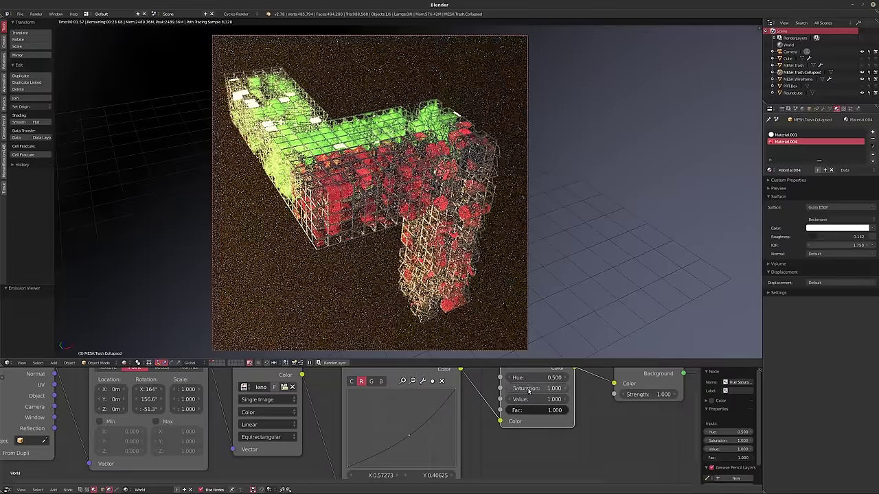
{"action": "left_click", "coordinate": [528, 388]}
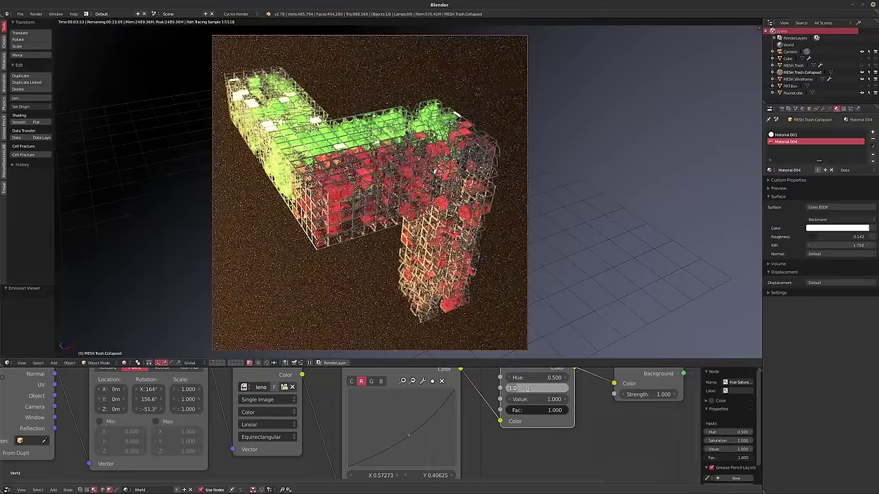
{"action": "type", "text": "1.25"}
{"action": "key", "text": "Return"}
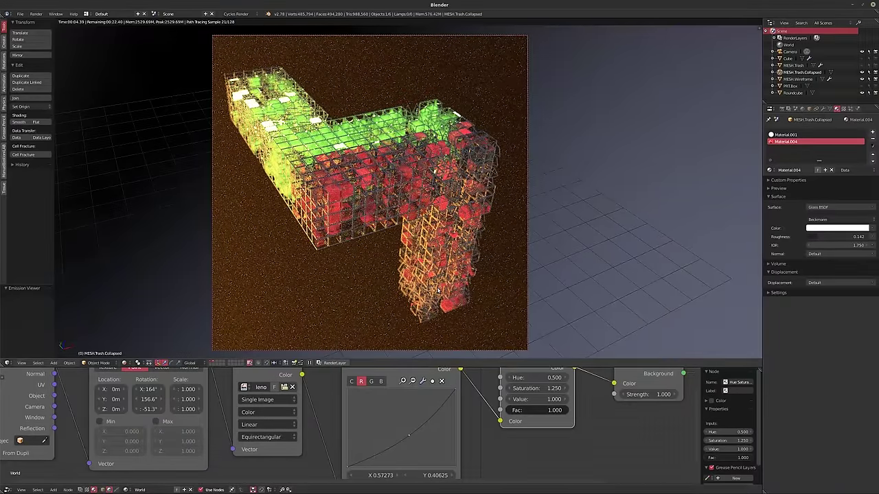
- Adjust the background hue by dragging, then try saturation 1.1 and settle on 1.0
{"action": "middle_click_drag", "start_coordinate": [541, 382], "coordinate": [499, 433]}
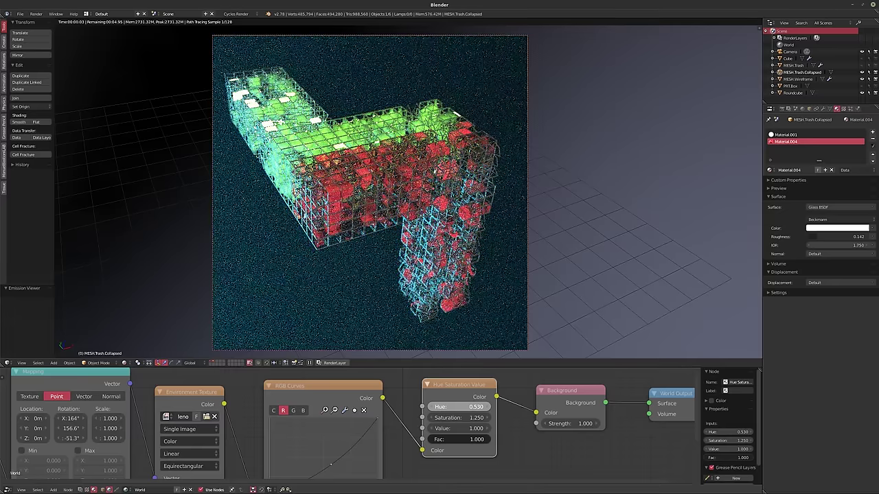
{"action": "left_click_drag", "start_coordinate": [467, 406], "coordinate": [432, 407]}
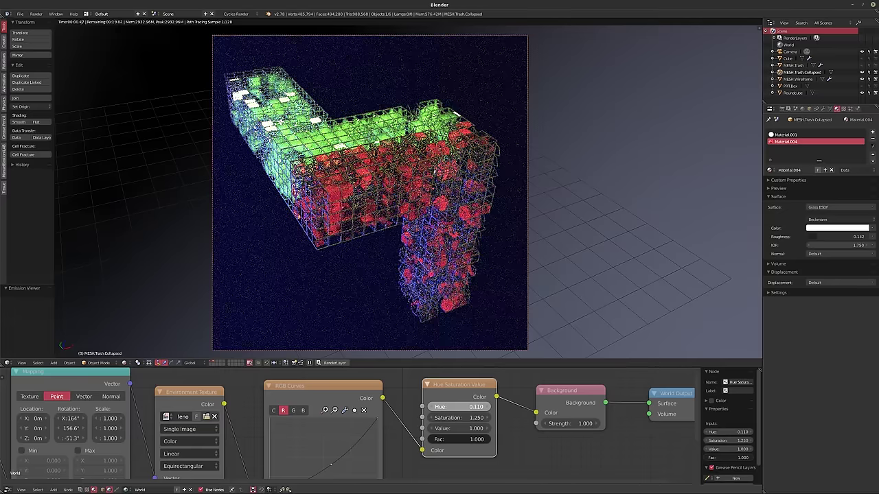
{"action": "left_click_drag", "start_coordinate": [467, 406], "coordinate": [446, 406]}
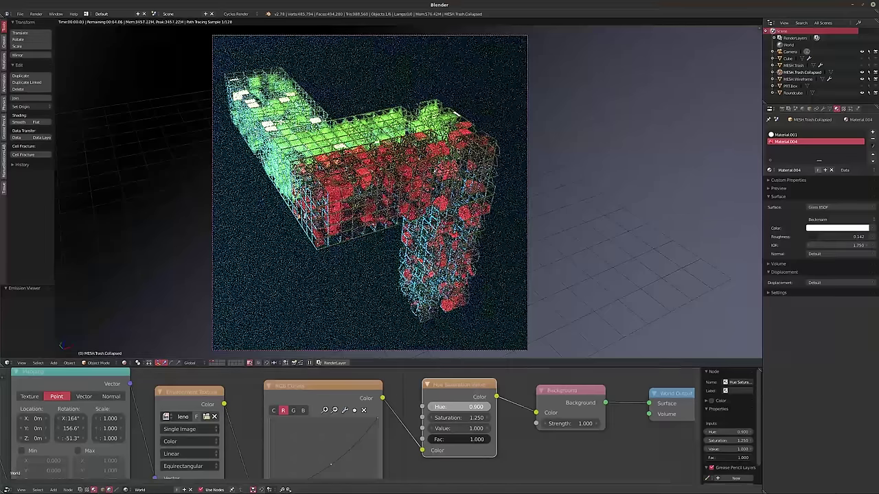
{"action": "left_click_drag", "start_coordinate": [460, 407], "coordinate": [457, 407]}
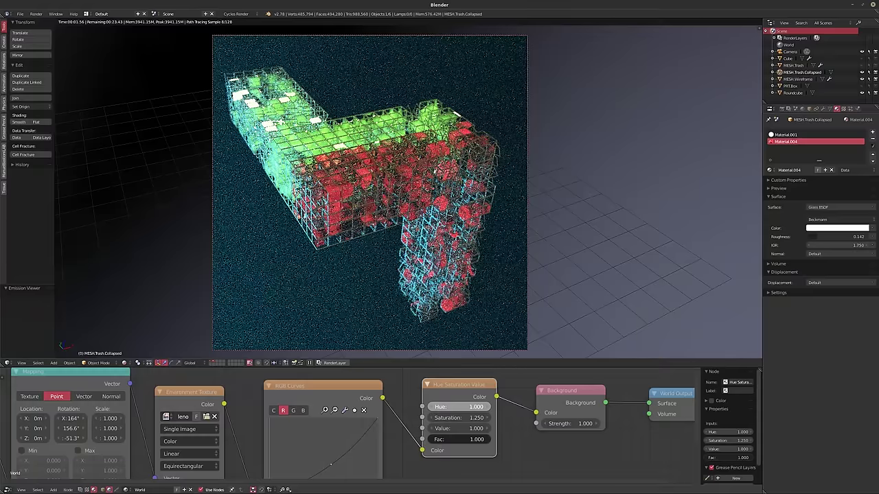
{"action": "left_click", "coordinate": [451, 418]}
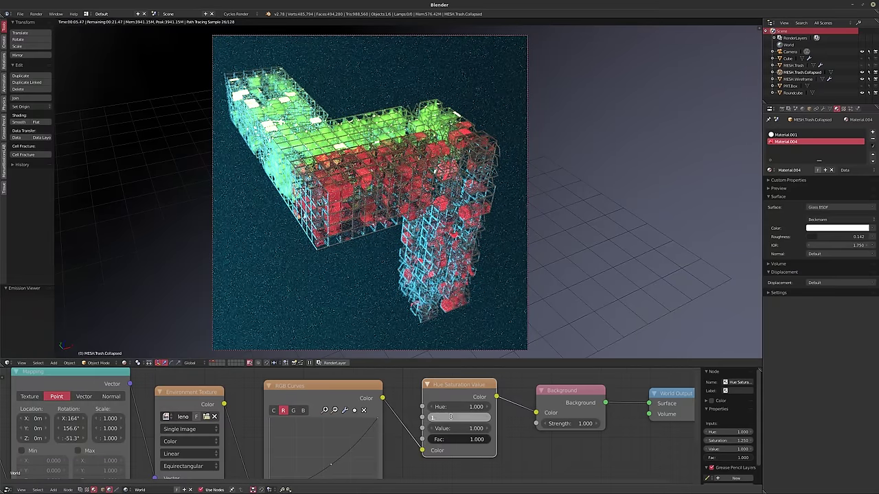
{"action": "type", "text": "1"}
{"action": "key", "text": "Return"}
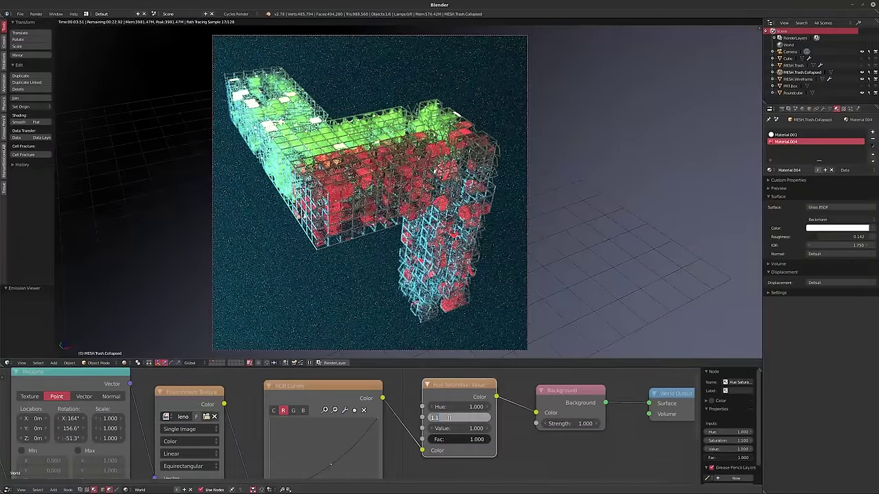
{"action": "key", "text": "Return"}
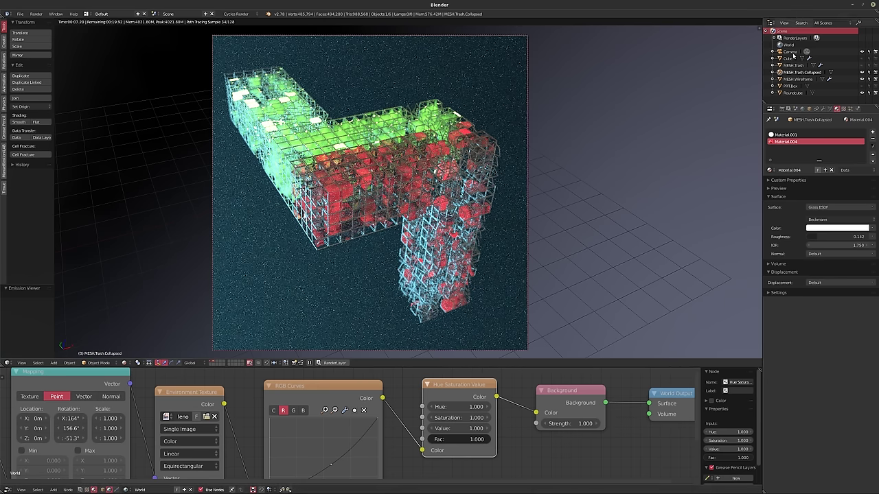
- Select the camera and change its depth-of-field distance from 1.59 m to 1.73 m
{"action": "left_click", "coordinate": [790, 52]}
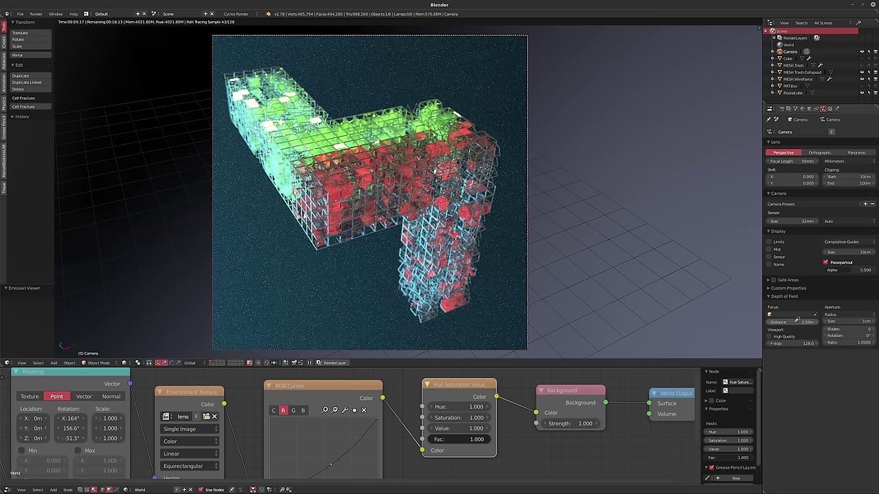
{"action": "left_click", "coordinate": [672, 205]}
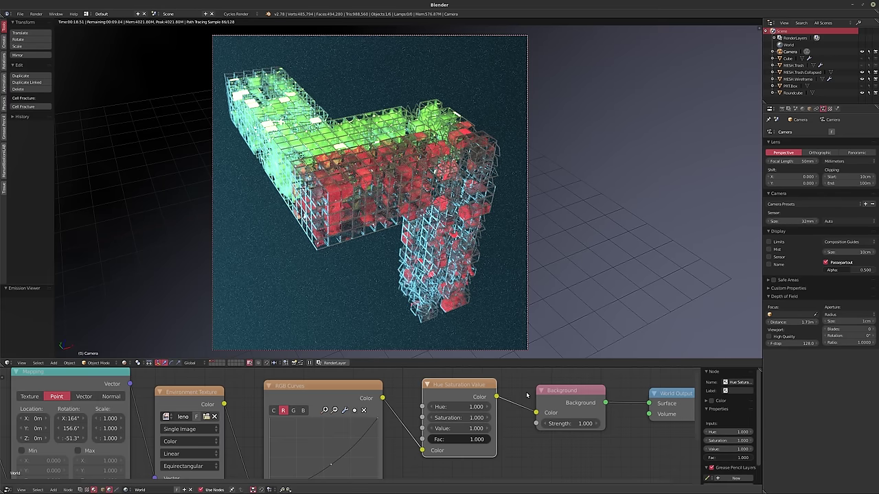
{"action": "scroll", "coordinate": [494, 384], "scroll_direction": "down", "scroll_amount": 2}
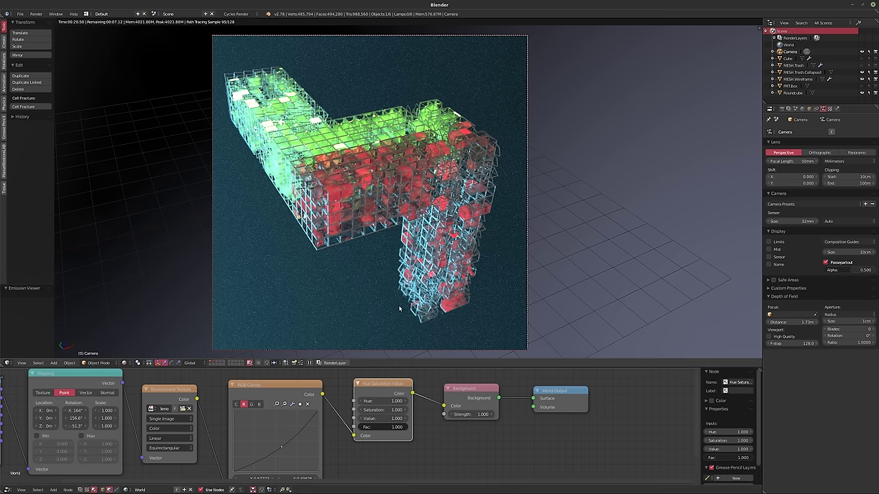
{"action": "left_click", "coordinate": [802, 72]}
{"action": "left_click", "coordinate": [837, 109]}
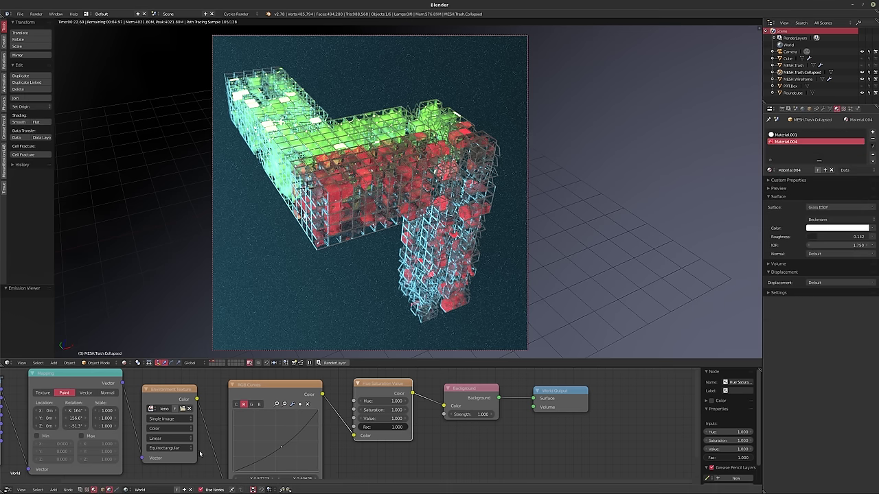
{"action": "left_click", "coordinate": [103, 489]}
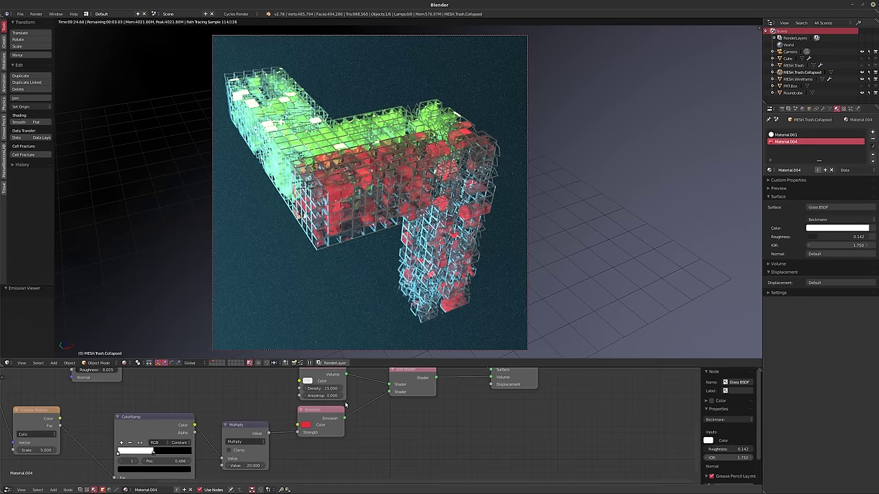
{"action": "scroll", "coordinate": [309, 426], "scroll_direction": "up", "scroll_amount": 1}
{"action": "left_click", "coordinate": [274, 457]}
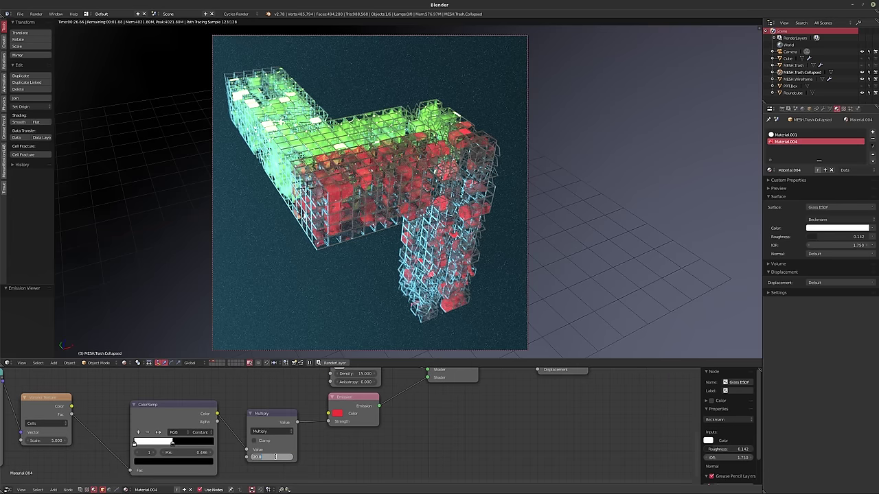
{"action": "type", "text": "40"}
{"action": "key", "text": "Return"}
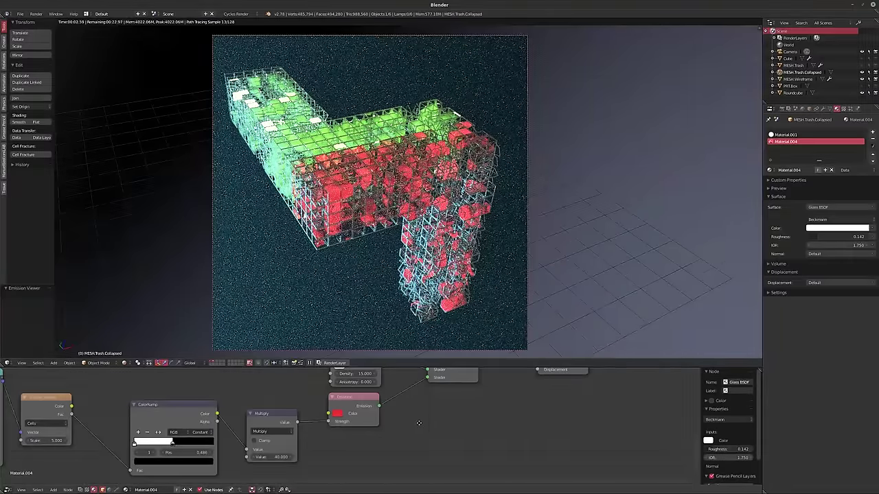
{"action": "middle_click_drag", "start_coordinate": [418, 423], "coordinate": [385, 414]}
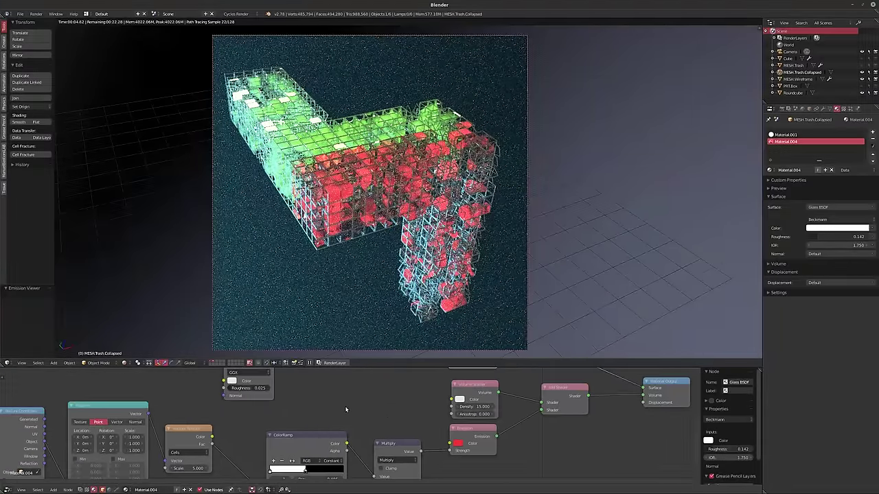
{"action": "middle_click_drag", "start_coordinate": [396, 423], "coordinate": [374, 419]}
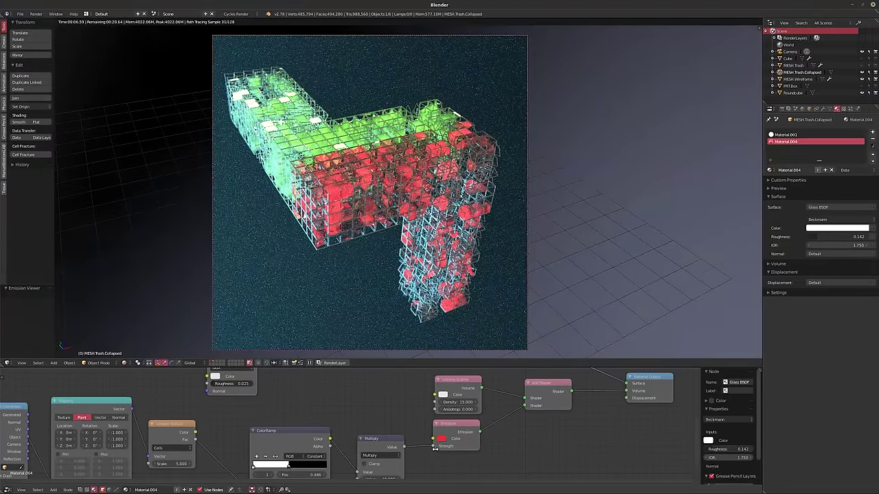
{"action": "left_click_drag", "start_coordinate": [433, 447], "coordinate": [427, 458]}
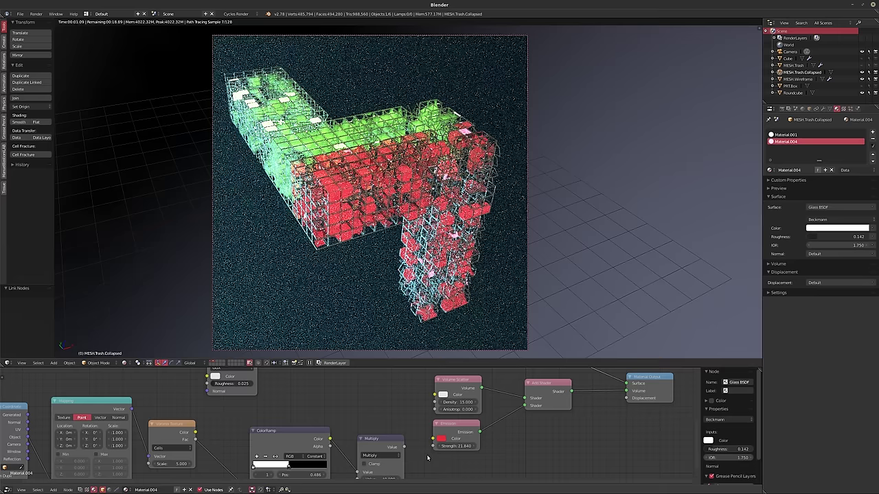
{"action": "mouse_move", "coordinate": [405, 447]}
{"action": "left_mouse_down"}
{"action": "mouse_move", "coordinate": [466, 458]}
{"action": "mouse_move", "coordinate": [434, 447]}
{"action": "left_mouse_up"}
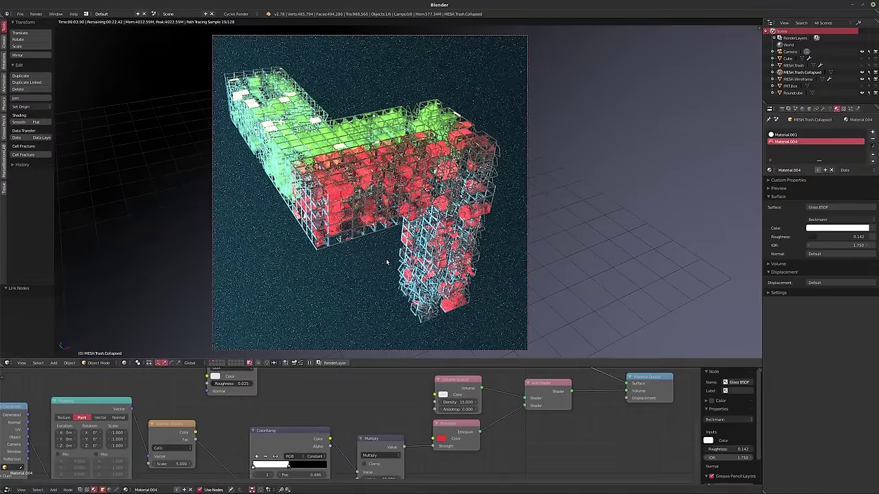
- Switch to solid shading, set the render resolution percentage to 25, and render with F12
{"action": "key", "text": "shift+z"}
{"action": "left_click", "coordinate": [778, 109]}
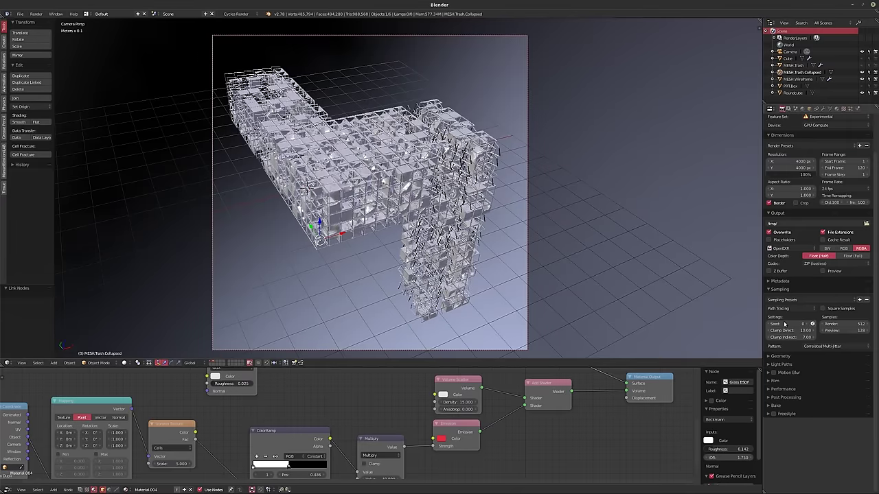
{"action": "left_click", "coordinate": [789, 174]}
{"action": "type", "text": "25"}
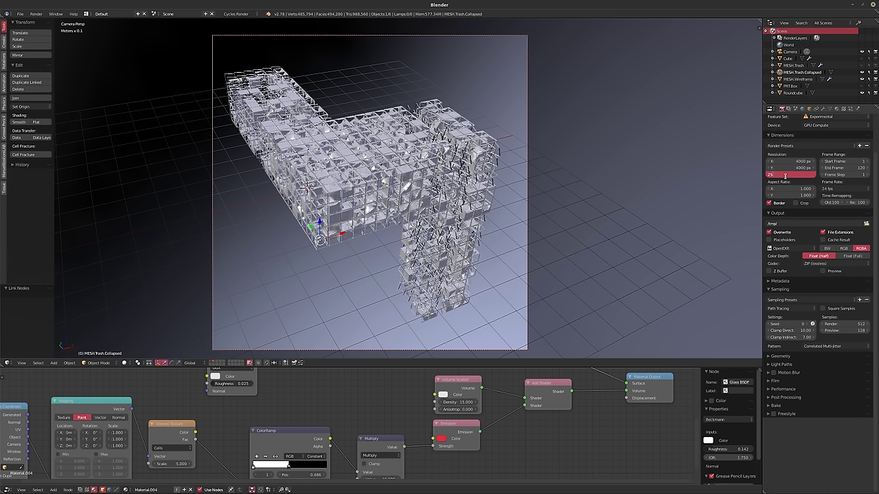
{"action": "key", "text": "Return"}
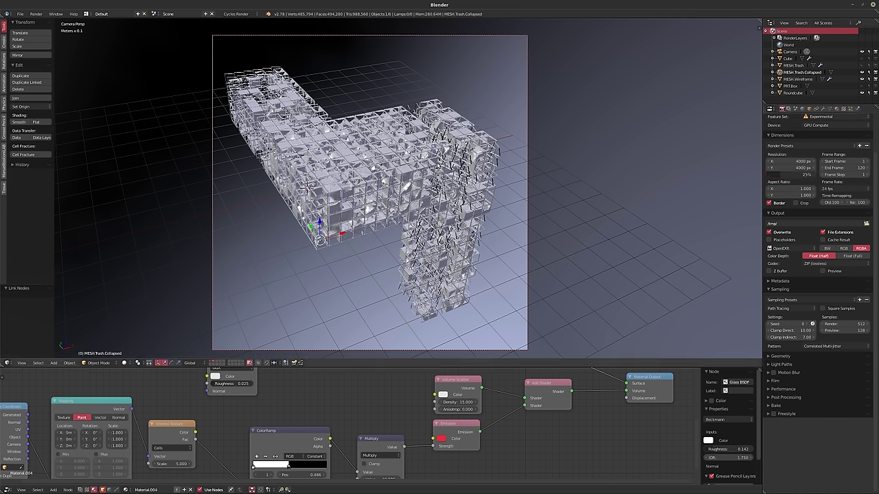
{"action": "key", "text": "F12"}
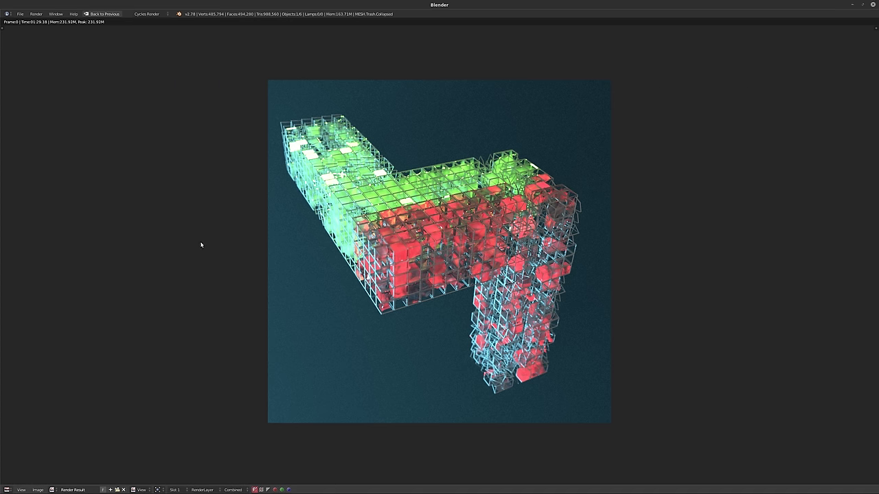
- Close the finished render window with Esc to return to the scene
{"action": "key", "text": "Escape"}
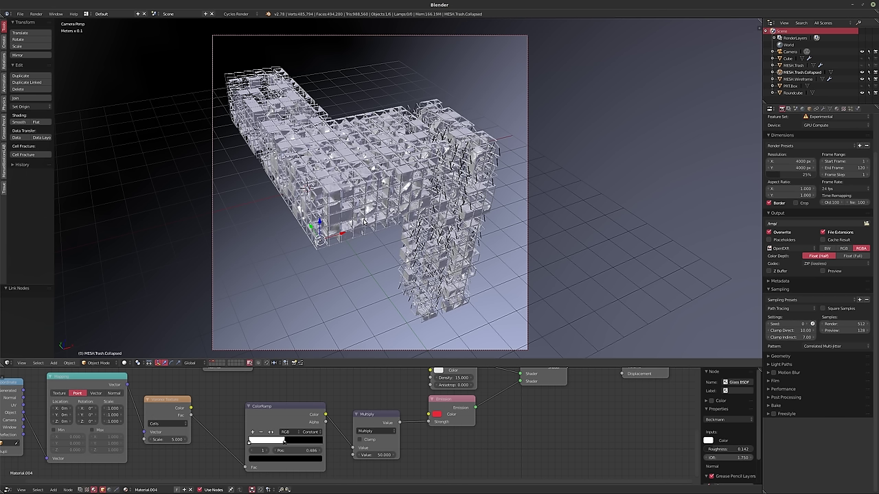
- Set the Roundcube's maximum draw type to Bounds in an orthographic user view
{"action": "mouse_move", "coordinate": [412, 226]}
{"action": "middle_mouse_down"}
{"action": "mouse_move", "coordinate": [402, 219]}
{"action": "mouse_move", "coordinate": [453, 227]}
{"action": "mouse_move", "coordinate": [433, 238]}
{"action": "middle_mouse_up"}
{"action": "key", "text": "KP_5"}
{"action": "right_click", "coordinate": [515, 176]}
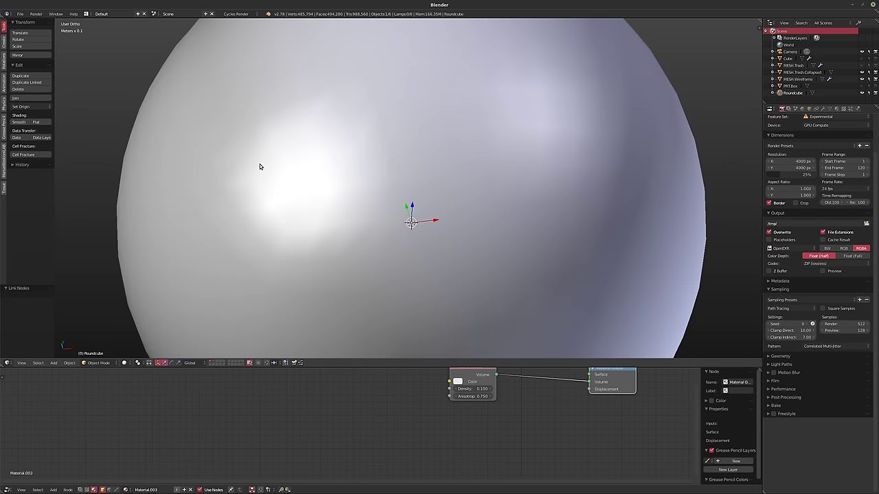
{"action": "left_click", "coordinate": [809, 108]}
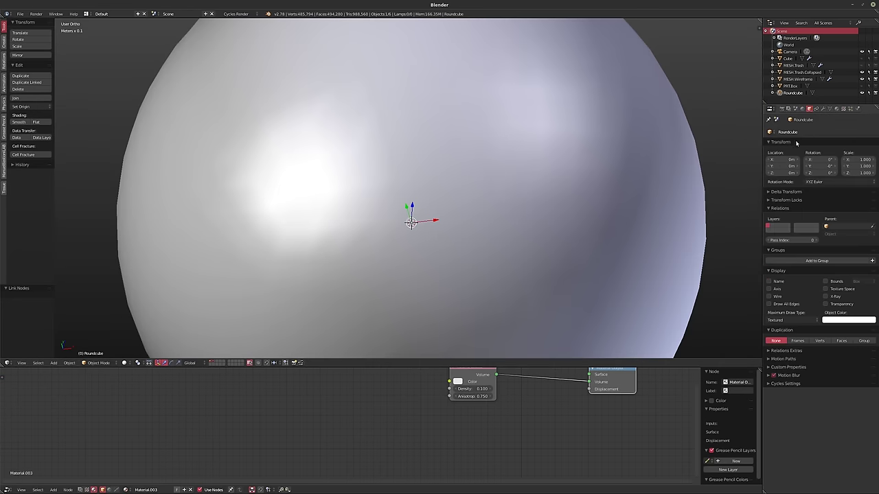
{"action": "left_click", "coordinate": [790, 320]}
{"action": "left_click", "coordinate": [787, 301]}
- Orbit and zoom around the building mesh, then bring up the Add menu
{"action": "middle_click_drag", "start_coordinate": [727, 299], "coordinate": [475, 193]}
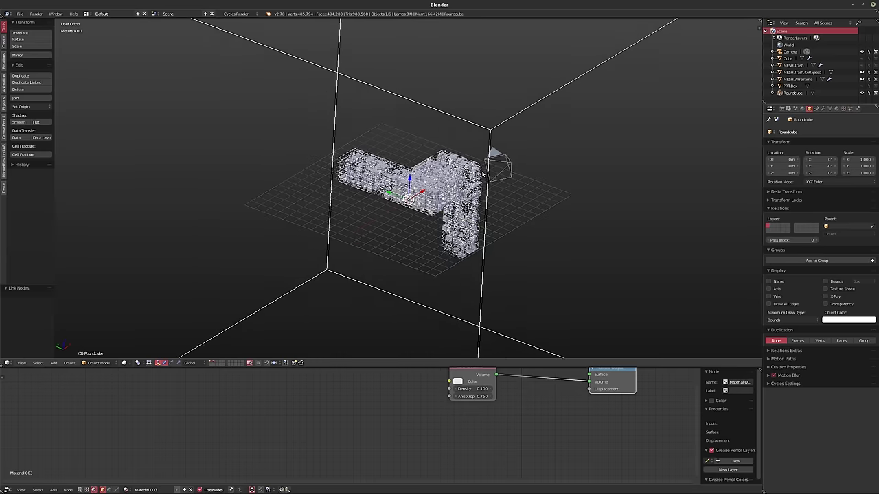
{"action": "scroll", "coordinate": [386, 231], "scroll_direction": "up", "scroll_amount": 3}
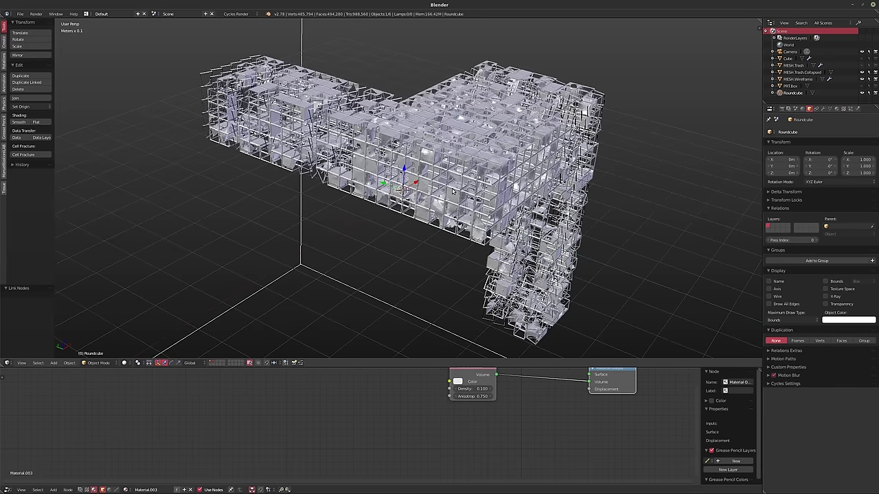
{"action": "scroll", "coordinate": [412, 230], "scroll_direction": "up", "scroll_amount": 2}
{"action": "scroll", "coordinate": [436, 229], "scroll_direction": "up", "scroll_amount": 2}
{"action": "middle_click_drag", "start_coordinate": [437, 228], "coordinate": [512, 170]}
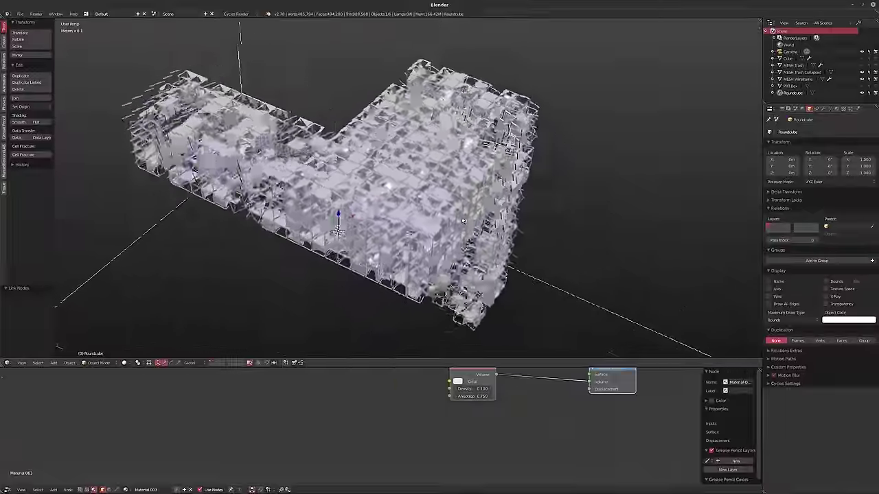
{"action": "mouse_move", "coordinate": [304, 57]}
{"action": "middle_mouse_down"}
{"action": "mouse_move", "coordinate": [457, 206]}
{"action": "mouse_move", "coordinate": [465, 204]}
{"action": "mouse_move", "coordinate": [378, 220]}
{"action": "middle_mouse_up"}
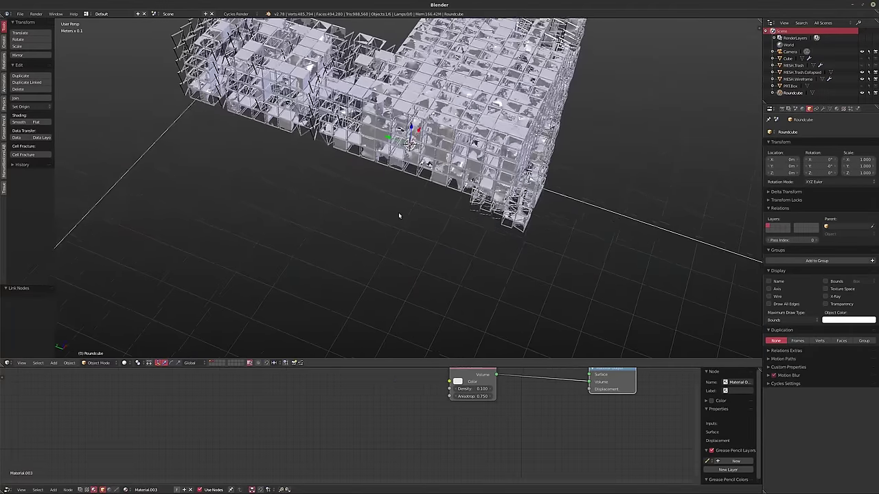
{"action": "middle_click_drag", "start_coordinate": [378, 220], "coordinate": [363, 222]}
{"action": "key", "text": "shift+a"}
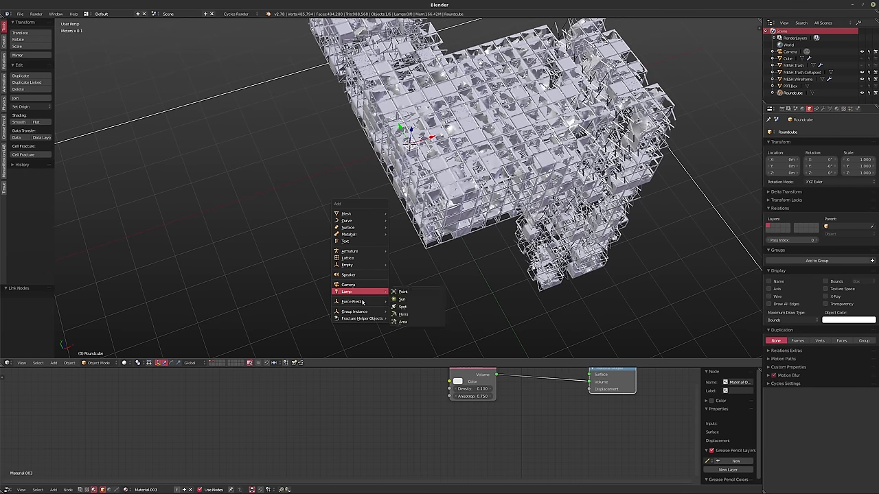
{"action": "mouse_move", "coordinate": [358, 213]}
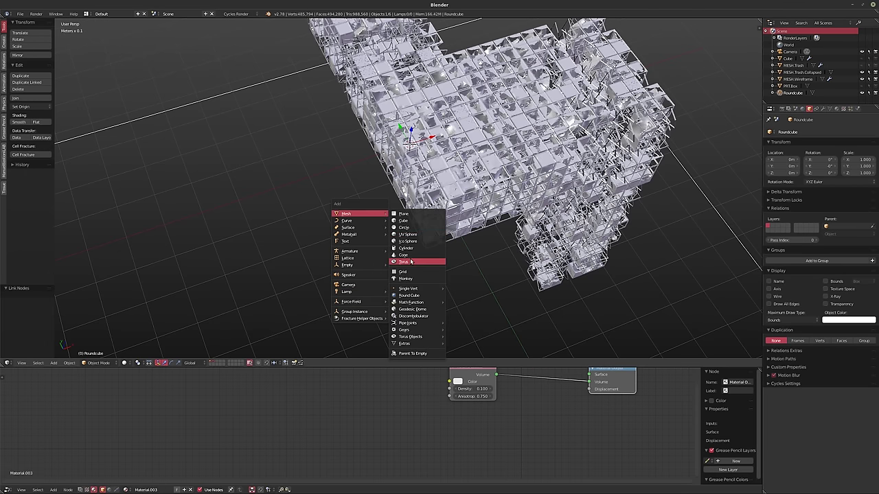
- Add a cylinder mesh and isolate it in local view
{"action": "left_click", "coordinate": [411, 250]}
{"action": "mouse_move", "coordinate": [412, 250]}
{"action": "middle_mouse_down"}
{"action": "mouse_move", "coordinate": [413, 257]}
{"action": "mouse_move", "coordinate": [437, 253]}
{"action": "mouse_move", "coordinate": [425, 242]}
{"action": "middle_mouse_up"}
{"action": "scroll", "coordinate": [413, 258], "scroll_direction": "up", "scroll_amount": 5}
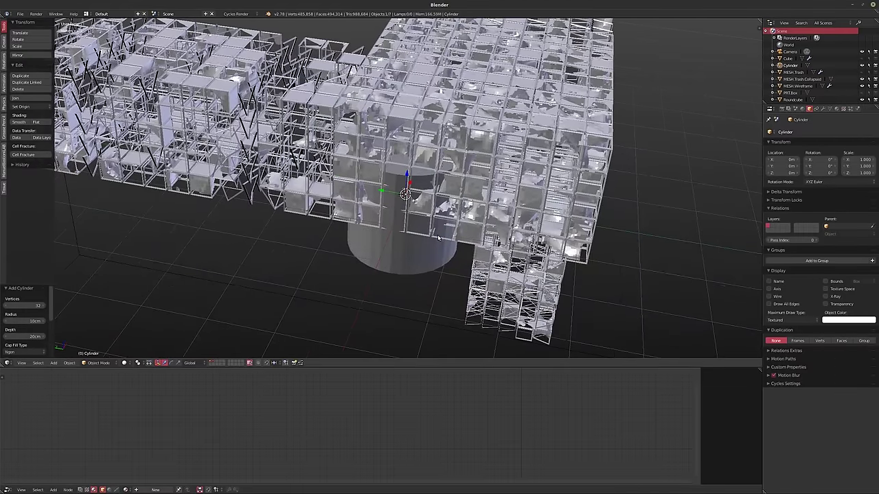
{"action": "key", "text": "KP_Divide"}
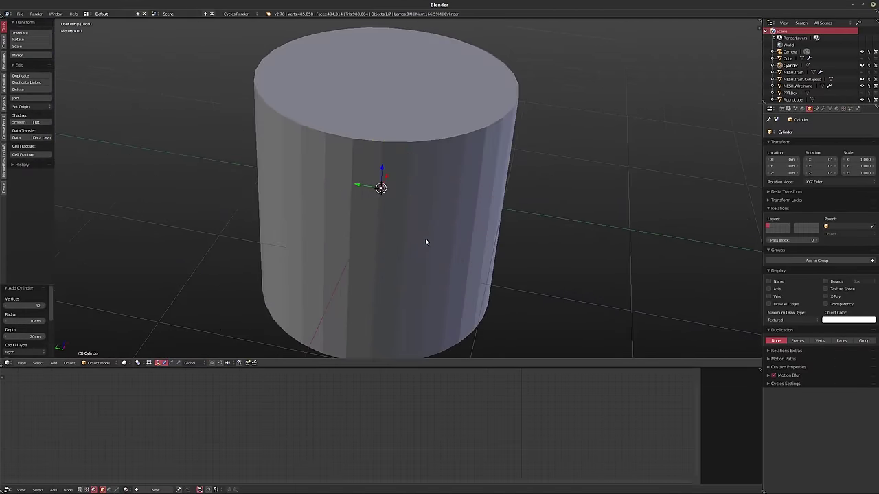
{"action": "scroll", "coordinate": [426, 241], "scroll_direction": "down", "scroll_amount": 5}
- In Edit Mode, scale the cylinder narrower in X and Y only, keeping its height fixed
{"action": "key", "text": "Tab"}
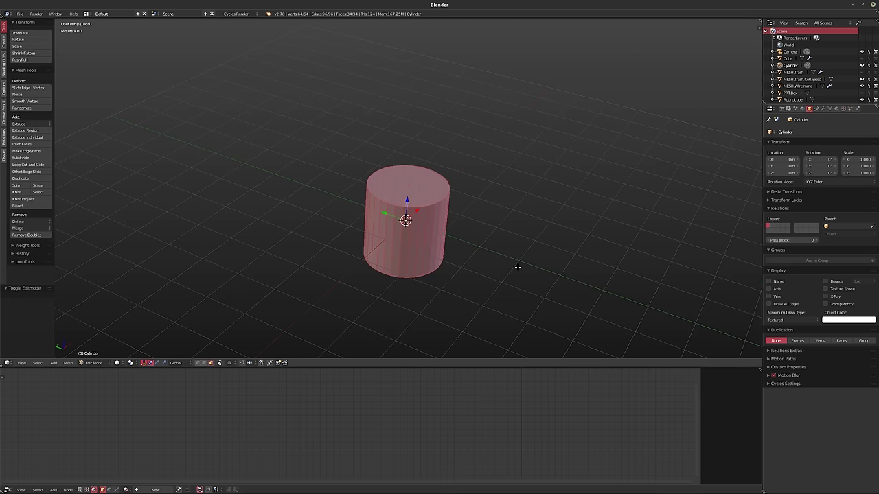
{"action": "key", "text": "s"}
{"action": "key", "text": "shift+z"}
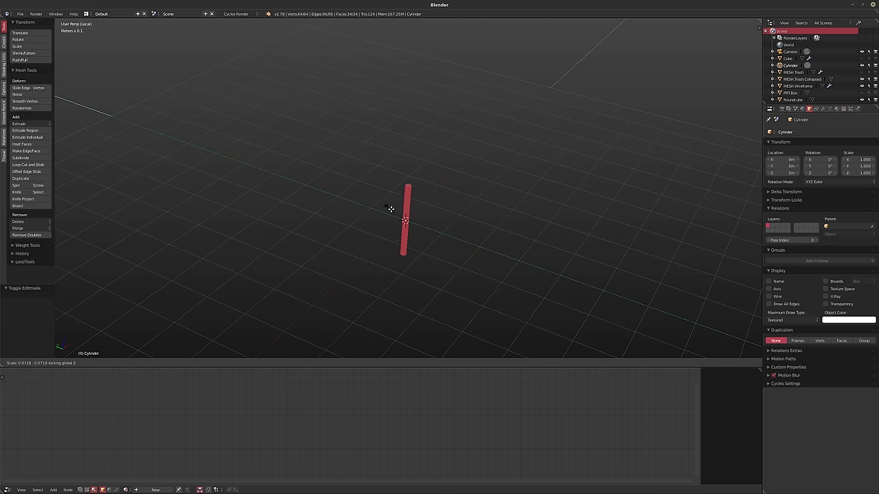
{"action": "left_click", "coordinate": [481, 240]}
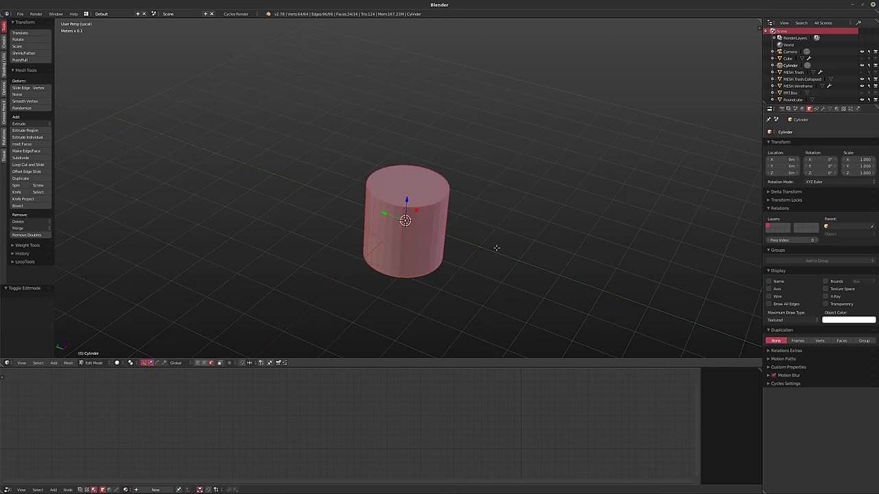
{"action": "middle_click_drag", "start_coordinate": [496, 247], "coordinate": [454, 239]}
{"action": "middle_click_drag", "start_coordinate": [491, 204], "coordinate": [504, 212]}
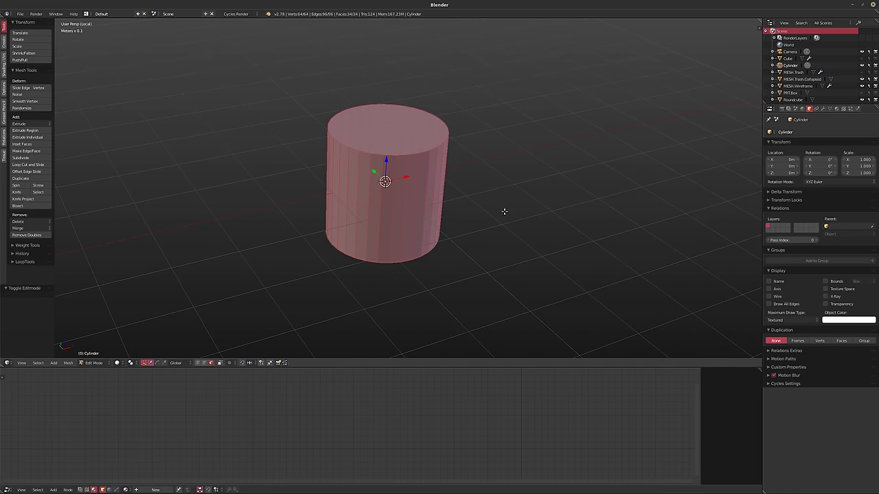
{"action": "key", "text": "KP_1"}
{"action": "mouse_move", "coordinate": [498, 168]}
{"action": "middle_mouse_down"}
{"action": "mouse_move", "coordinate": [527, 188]}
{"action": "mouse_move", "coordinate": [526, 228]}
{"action": "mouse_move", "coordinate": [627, 251]}
{"action": "middle_mouse_up"}
{"action": "key", "text": "s"}
{"action": "key", "text": "shift+z"}
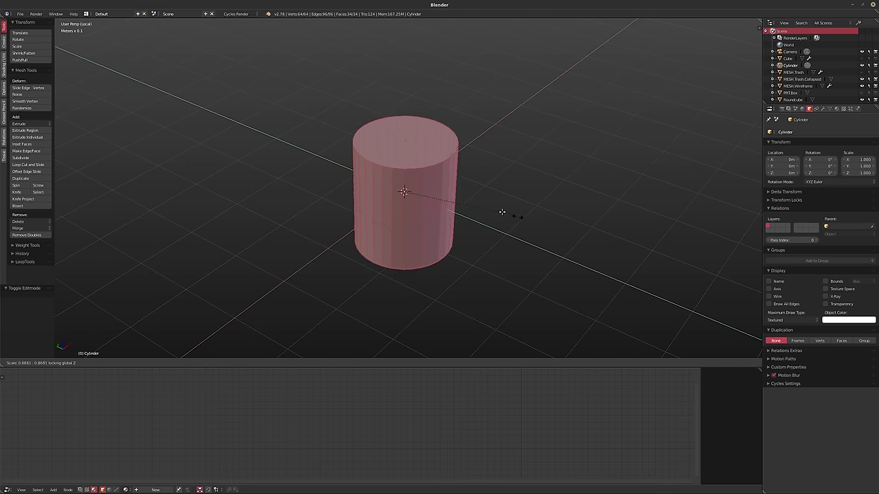
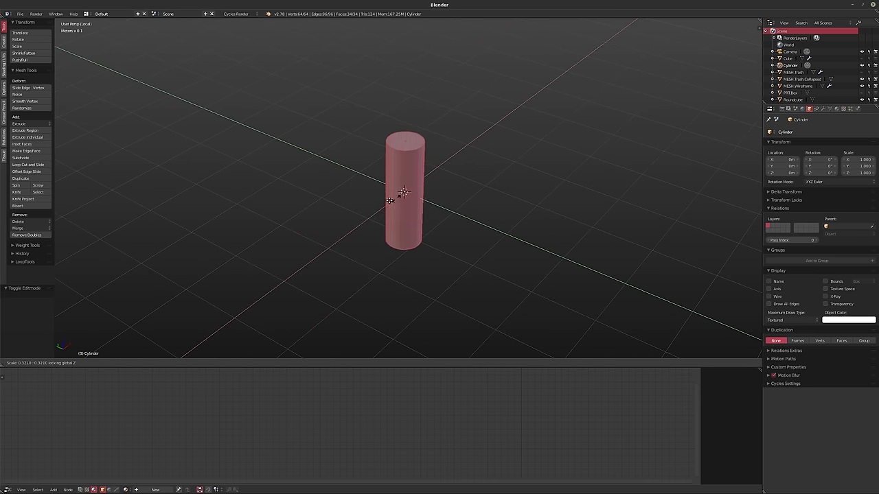
- Narrow the cylinder's width and stretch it along Z into a thin rod
{"action": "key", "text": "Escape"}
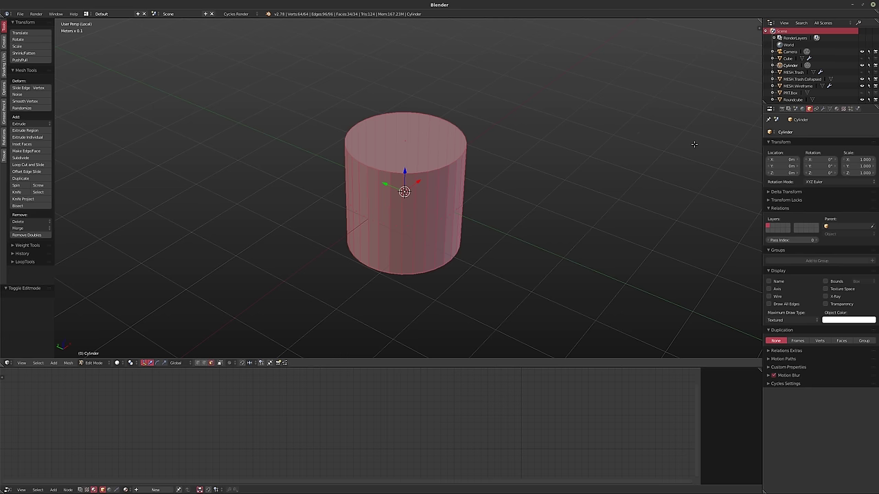
{"action": "key", "text": "s"}
{"action": "key", "text": "shift+z"}
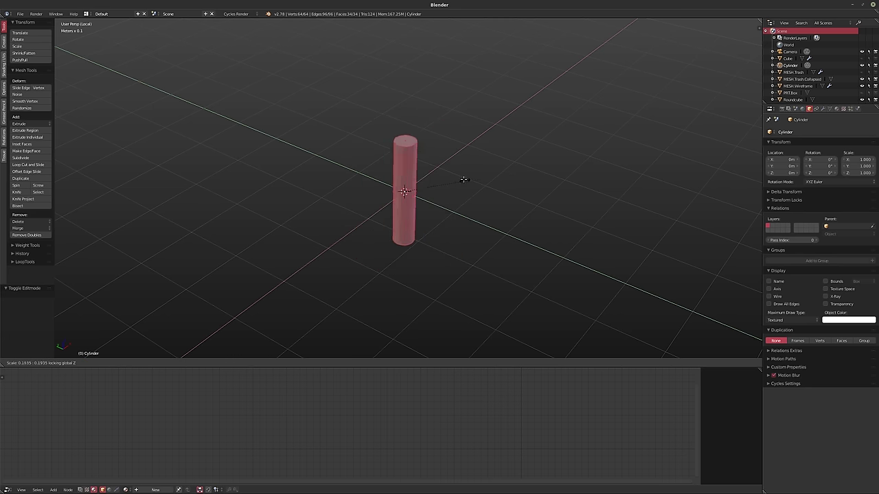
{"action": "left_click", "coordinate": [414, 186]}
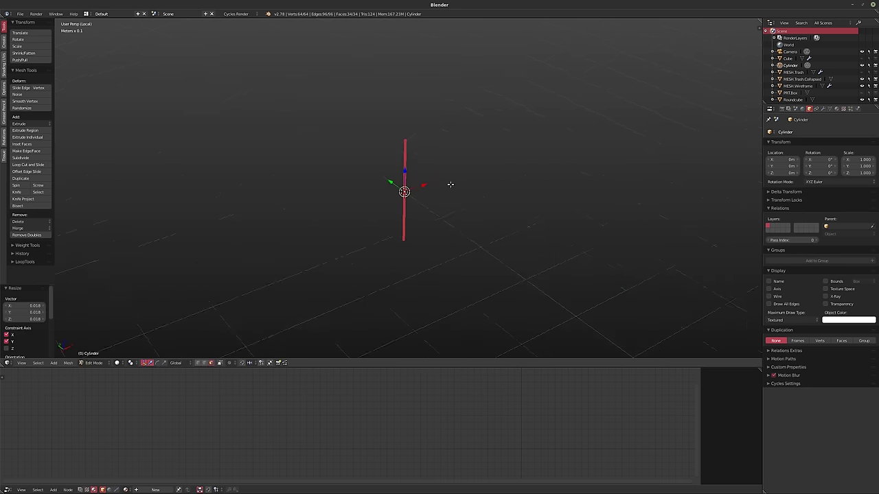
{"action": "key", "text": "s"}
{"action": "key", "text": "z"}
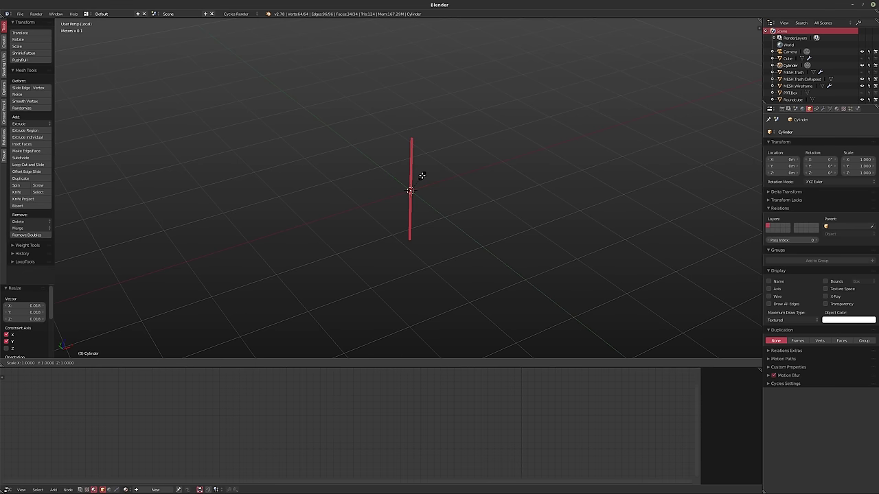
{"action": "left_click", "coordinate": [503, 167]}
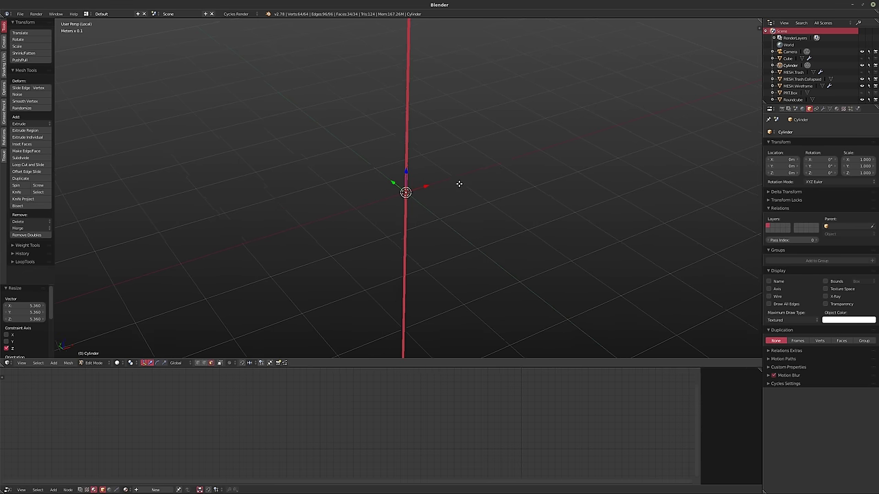
- In Edit Mode, lengthen the rod along Z and adjust its thickness, then return to Object Mode
{"action": "key", "text": "Tab"}
{"action": "key", "text": "Tab"}
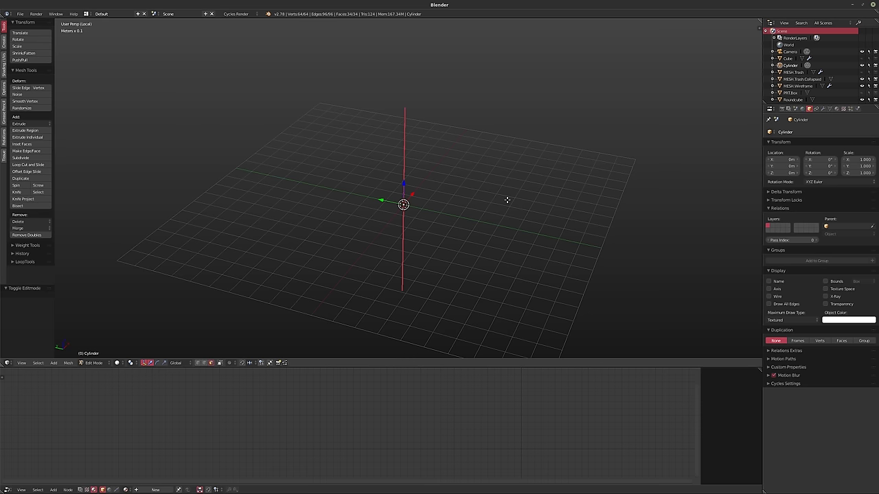
{"action": "key", "text": "s"}
{"action": "key", "text": "z"}
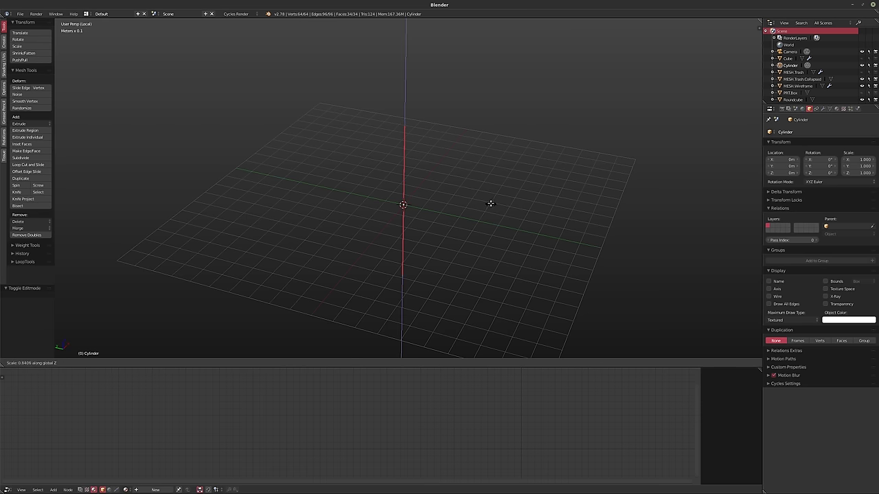
{"action": "left_click", "coordinate": [491, 202]}
{"action": "scroll", "coordinate": [426, 207], "scroll_direction": "up", "scroll_amount": 4}
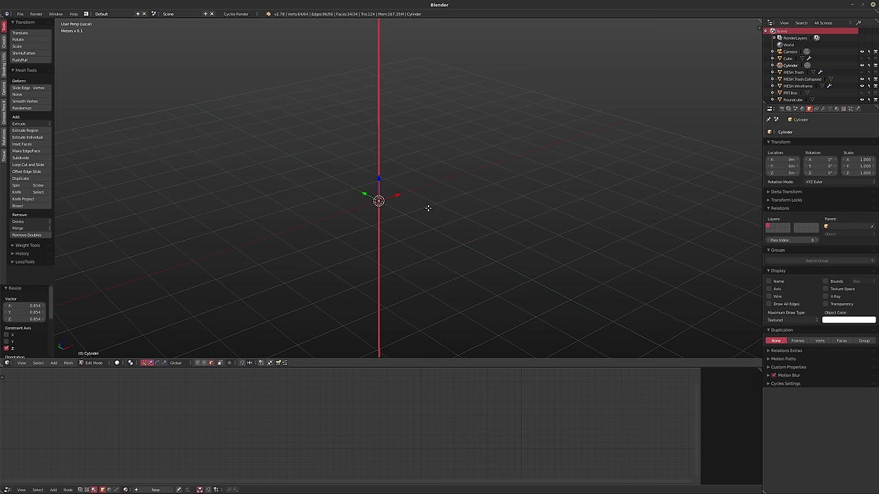
{"action": "key", "text": "s"}
{"action": "key", "text": "shift+z"}
{"action": "key", "text": "shift+z"}
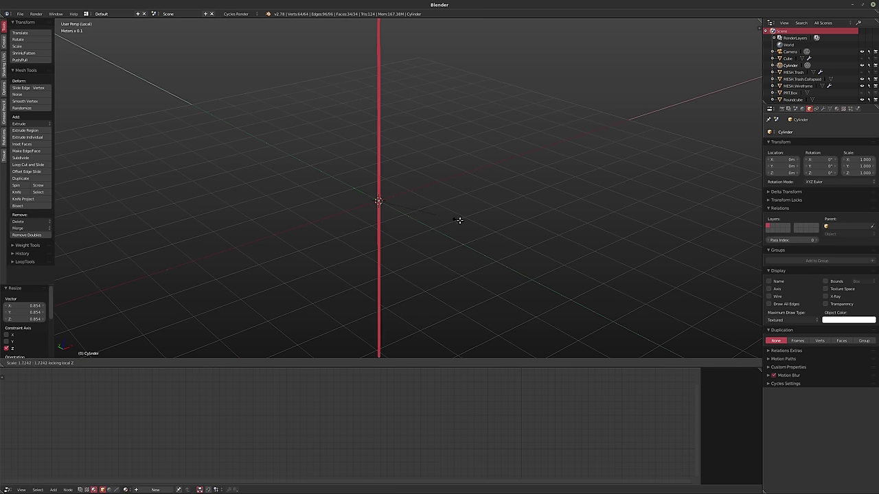
{"action": "left_click", "coordinate": [464, 221]}
{"action": "key", "text": "Tab"}
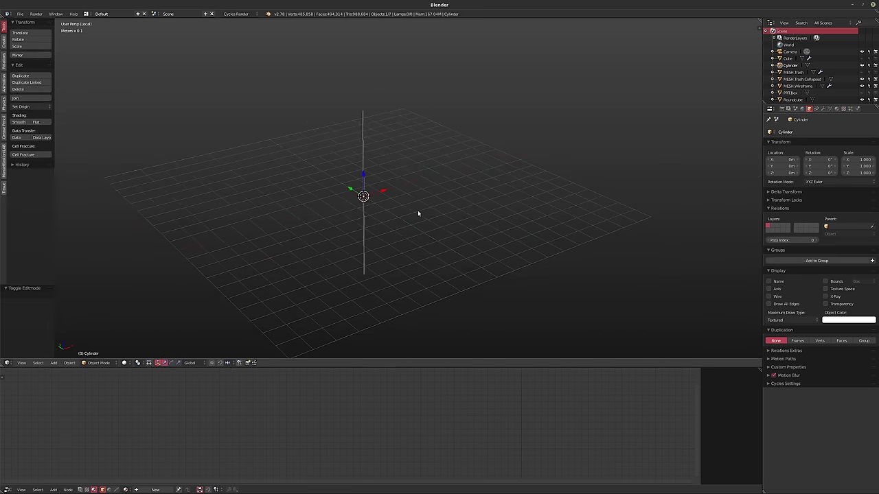
{"action": "scroll", "coordinate": [412, 206], "scroll_direction": "down", "scroll_amount": 3}
- Raise the rod's geometry about 44.9 m along Z and exit local view to the full building
{"action": "key", "text": "Tab"}
{"action": "key", "text": "g"}
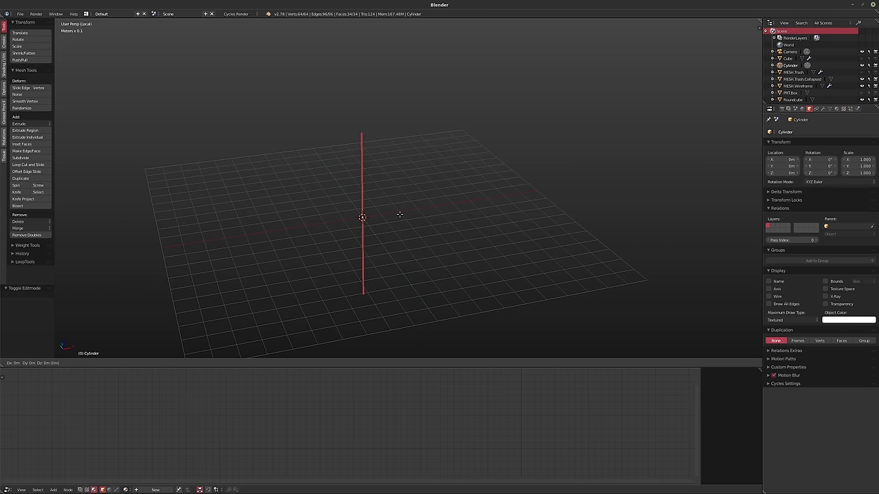
{"action": "key", "text": "z"}
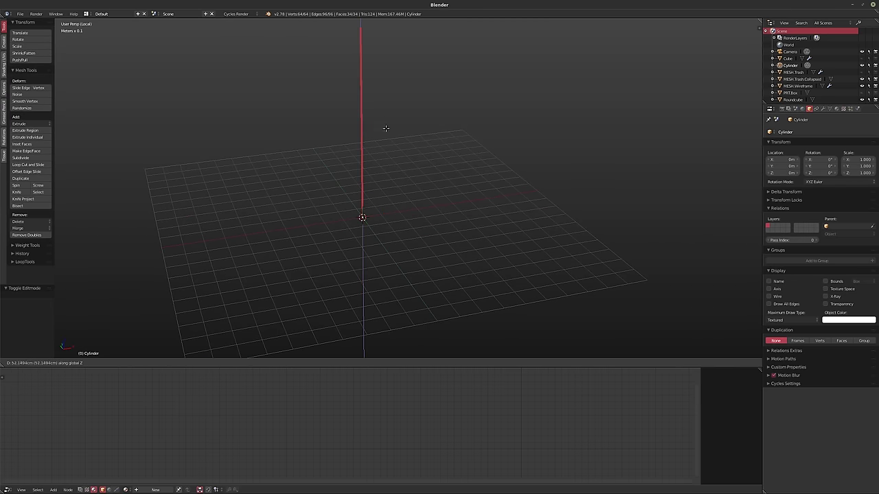
{"action": "left_click", "coordinate": [390, 131]}
{"action": "mouse_move", "coordinate": [351, 240]}
{"action": "middle_mouse_down"}
{"action": "mouse_move", "coordinate": [383, 236]}
{"action": "mouse_move", "coordinate": [366, 253]}
{"action": "middle_mouse_up"}
{"action": "key", "text": "Tab"}
{"action": "scroll", "coordinate": [369, 240], "scroll_direction": "down", "scroll_amount": 1}
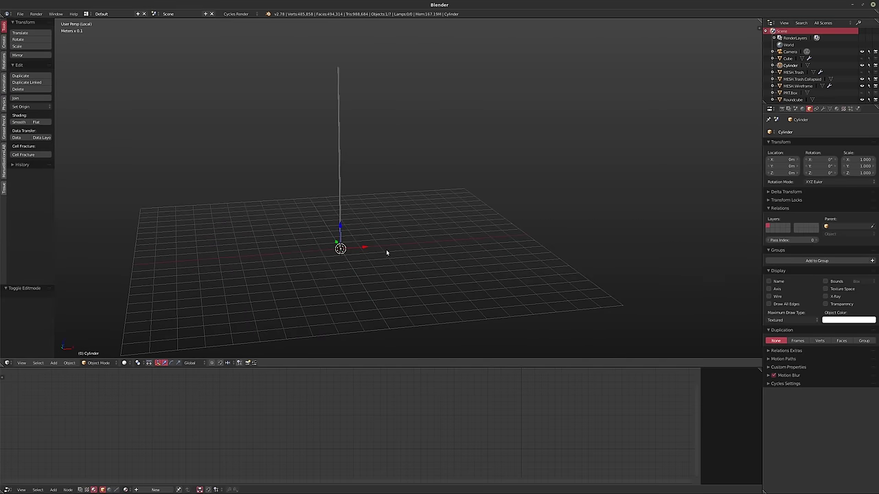
{"action": "mouse_move", "coordinate": [438, 243]}
{"action": "middle_mouse_down"}
{"action": "mouse_move", "coordinate": [427, 216]}
{"action": "mouse_move", "coordinate": [409, 204]}
{"action": "middle_mouse_up"}
{"action": "key", "text": "KP_Divide"}
- Rotate the rod 90° about the Y axis so it lies horizontally
{"action": "scroll", "coordinate": [451, 217], "scroll_direction": "down", "scroll_amount": 3}
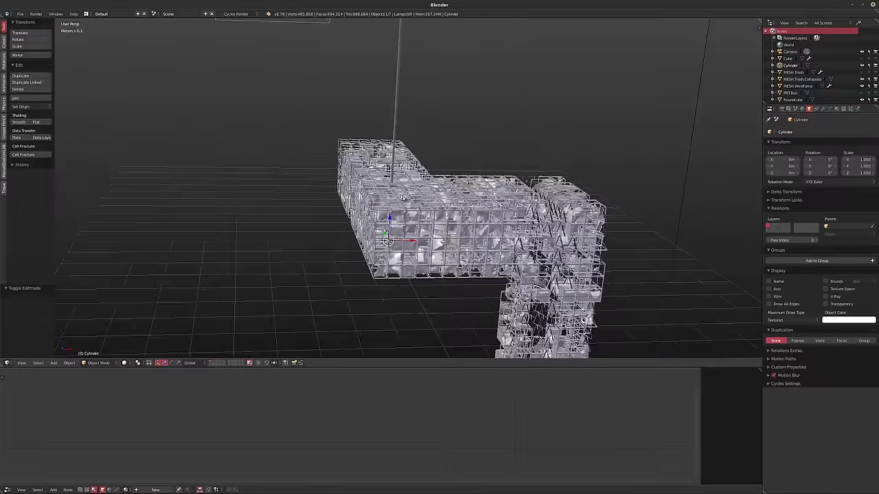
{"action": "key", "text": "r"}
{"action": "key", "text": "x"}
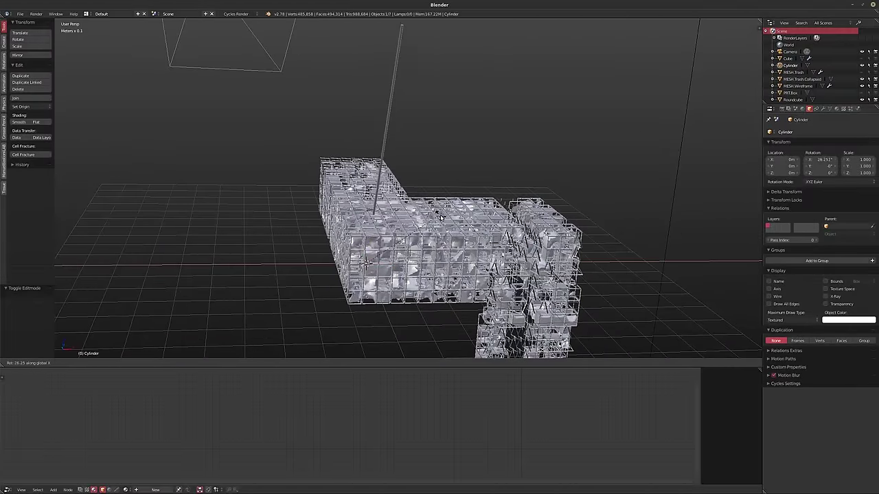
{"action": "type", "text": "y9"}
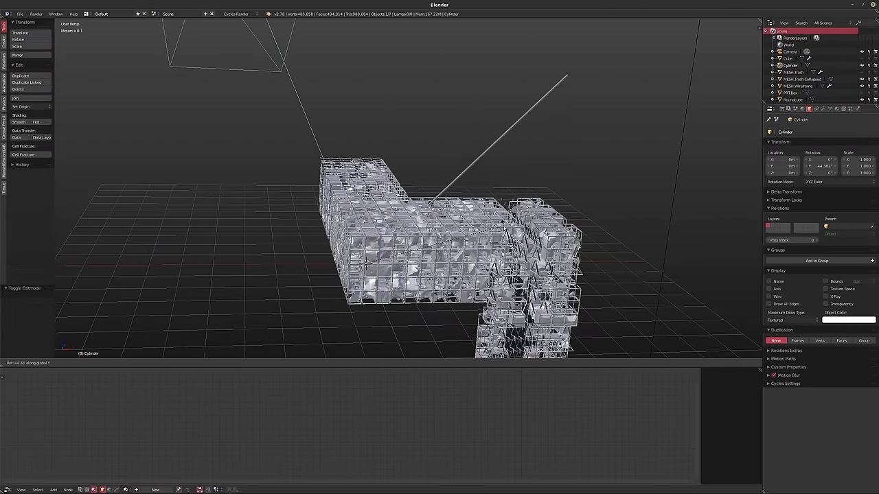
{"action": "type", "text": "0"}
{"action": "key", "text": "Return"}
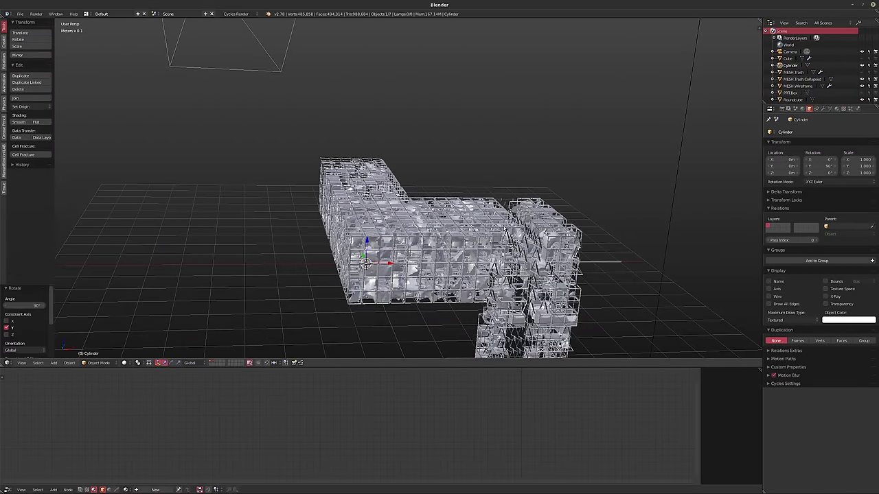
{"action": "middle_click_drag", "start_coordinate": [385, 206], "coordinate": [454, 260]}
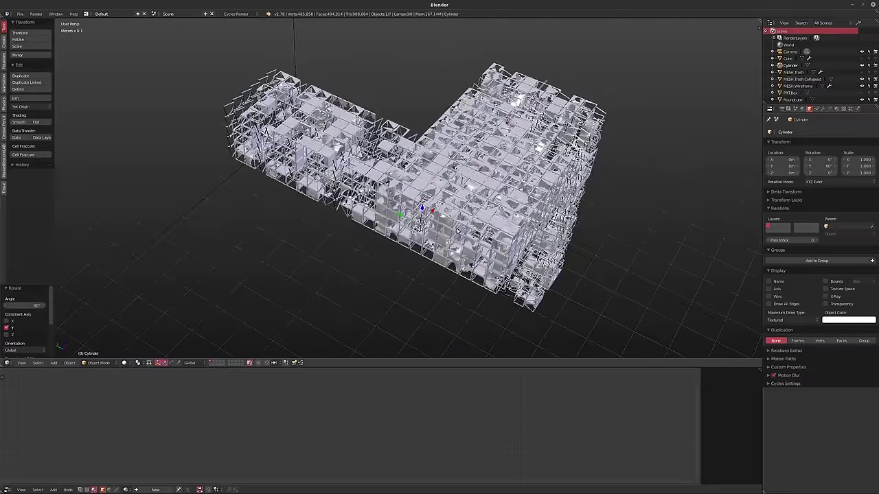
- Slide the horizontal rod across the building while keeping its height
{"action": "key", "text": "g"}
{"action": "key", "text": "shift+z"}
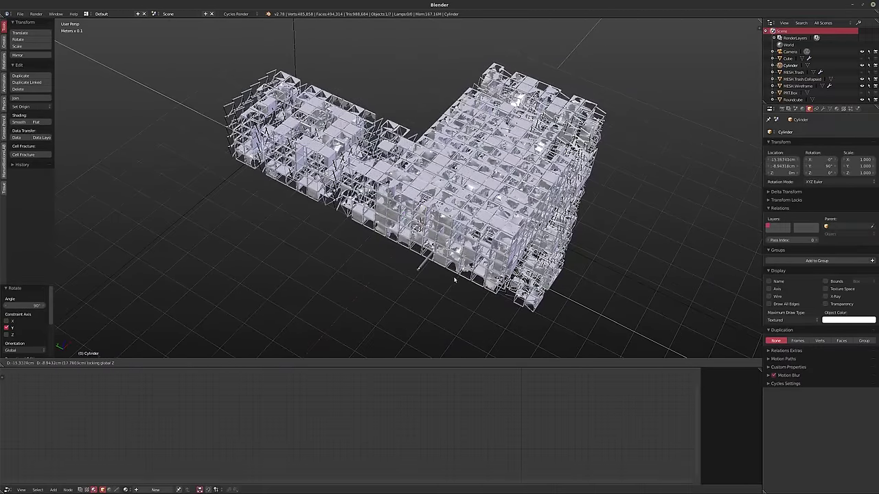
{"action": "left_click", "coordinate": [460, 309]}
{"action": "mouse_move", "coordinate": [459, 309]}
{"action": "middle_mouse_down"}
{"action": "mouse_move", "coordinate": [474, 268]}
{"action": "mouse_move", "coordinate": [347, 230]}
{"action": "mouse_move", "coordinate": [480, 266]}
{"action": "middle_mouse_up"}
- Shorten the rod's mesh along X in Edit Mode, then return to Object Mode
{"action": "key", "text": "Tab"}
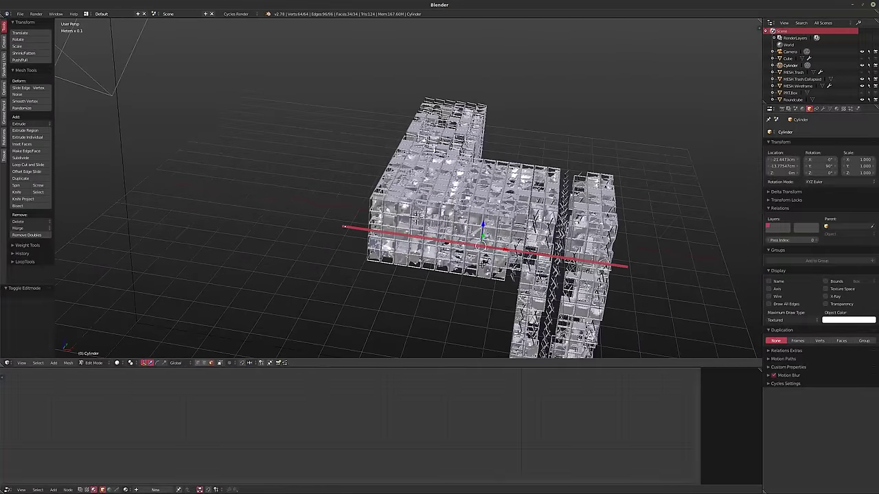
{"action": "key", "text": "s"}
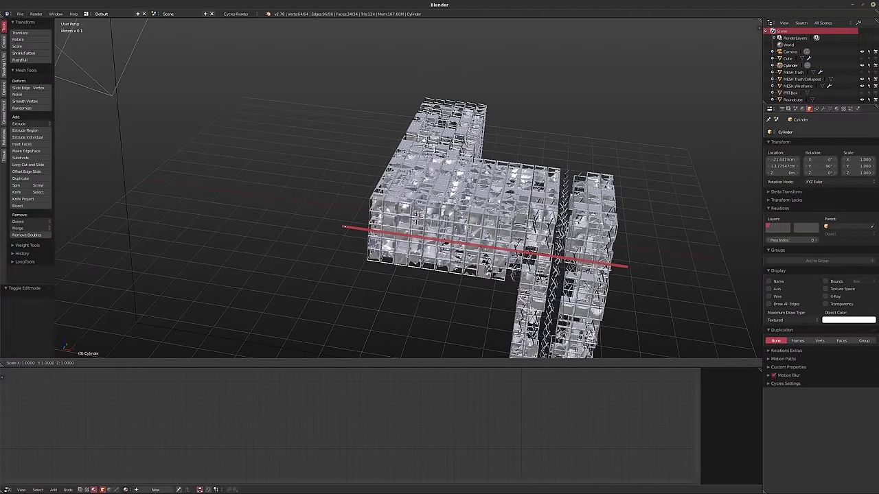
{"action": "key", "text": "x"}
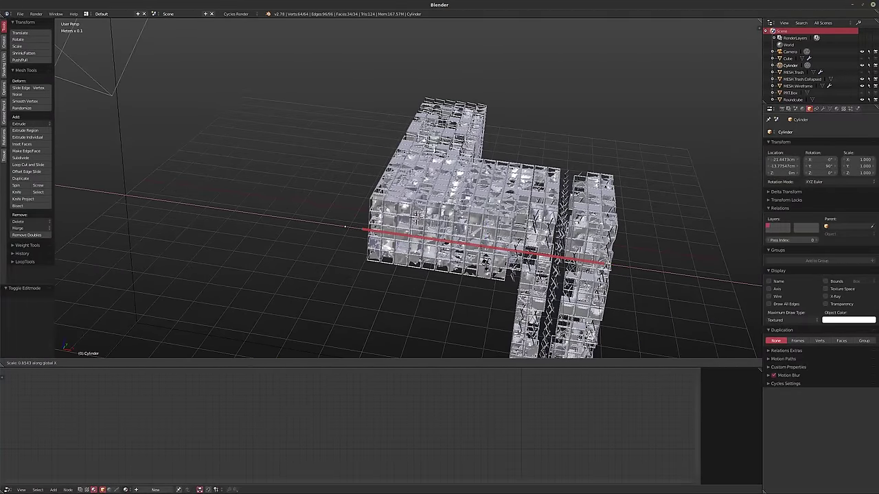
{"action": "left_click", "coordinate": [346, 226]}
{"action": "middle_click_drag", "start_coordinate": [346, 226], "coordinate": [467, 274]}
{"action": "key", "text": "Tab"}
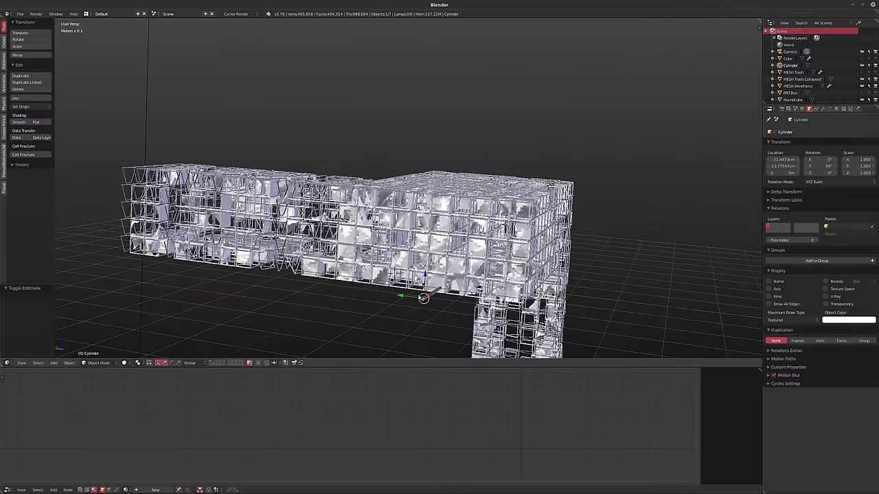
- Reposition the rod in Y and Z across the building, keeping its X position
{"action": "key", "text": "g"}
{"action": "key", "text": "shift+x"}
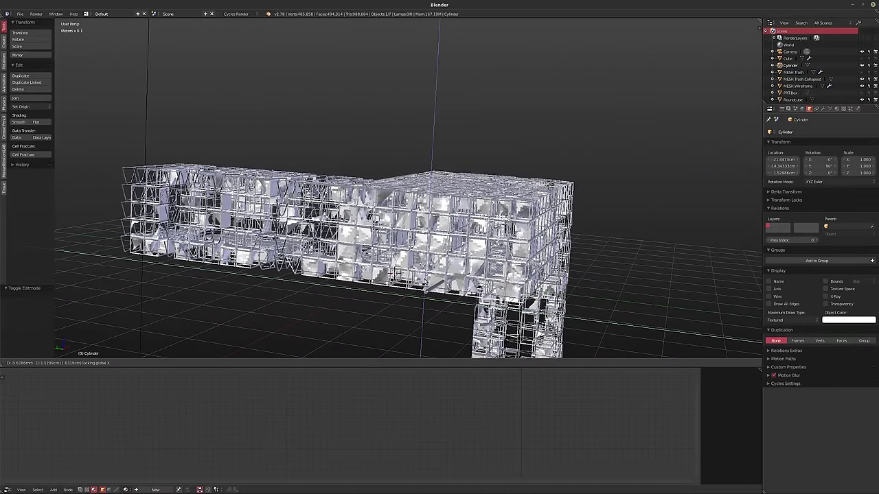
{"action": "left_click", "coordinate": [522, 249]}
{"action": "middle_click_drag", "start_coordinate": [522, 248], "coordinate": [539, 264]}
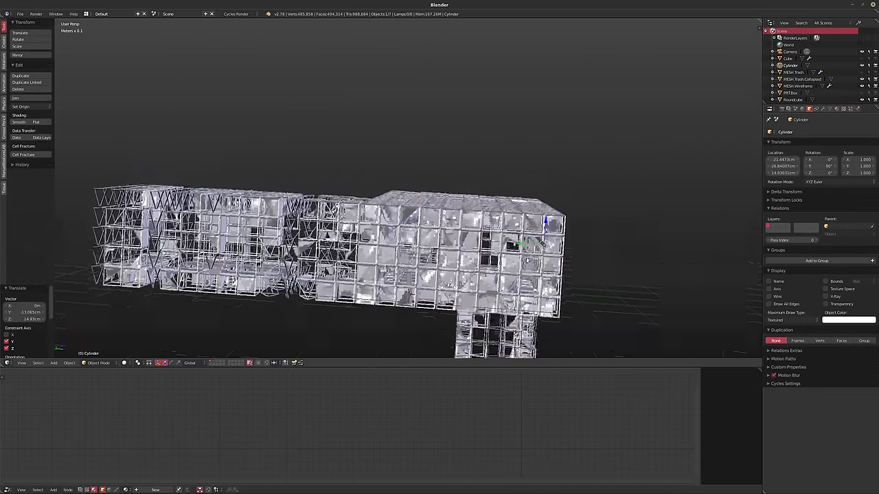
{"action": "key", "text": "g"}
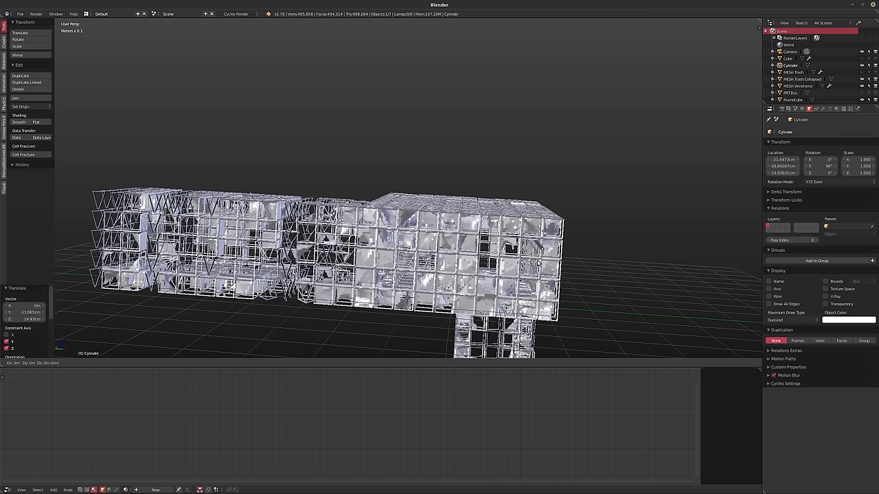
{"action": "right_click", "coordinate": [539, 263]}
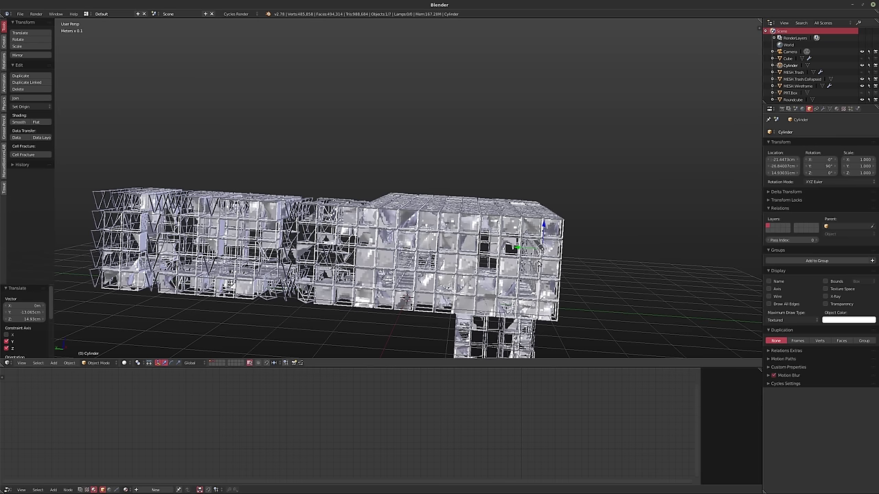
- Duplicate the rod and move the copy to a new height and depth
{"action": "key", "text": "shift+d"}
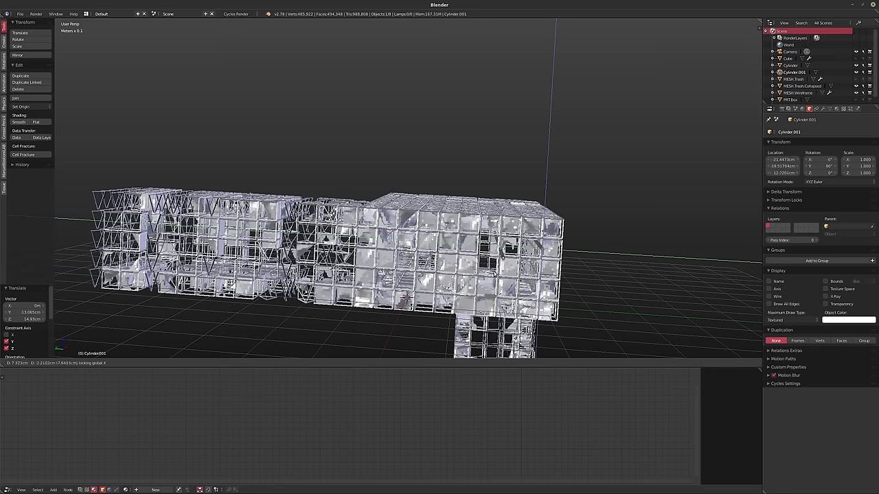
{"action": "left_click", "coordinate": [506, 278]}
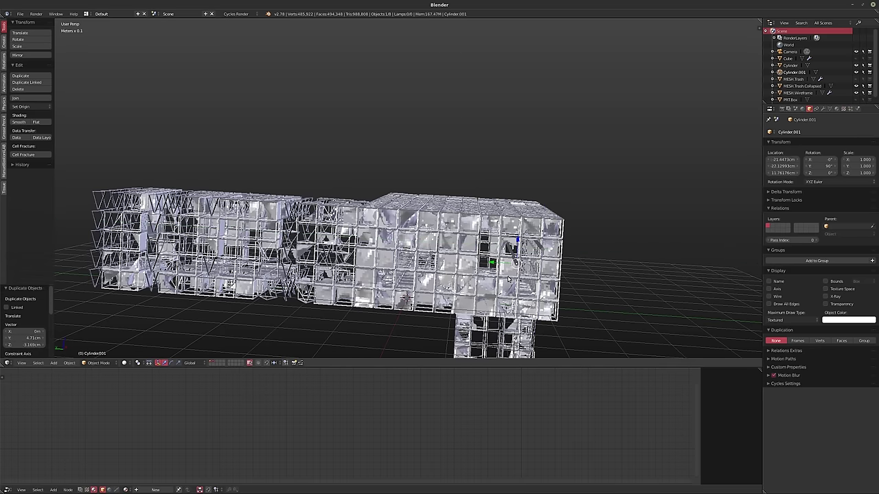
{"action": "key", "text": "shift+d"}
{"action": "key", "text": "x"}
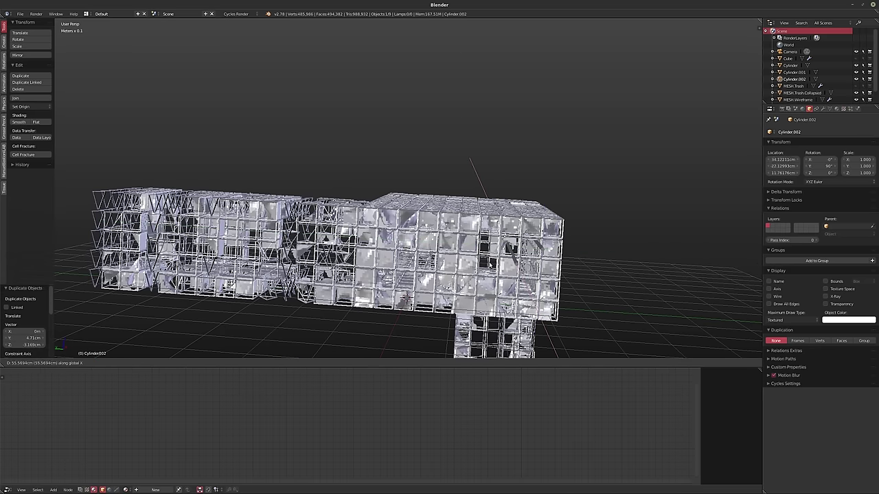
{"action": "right_click", "coordinate": [508, 274]}
{"action": "middle_click_drag", "start_coordinate": [500, 269], "coordinate": [490, 278]}
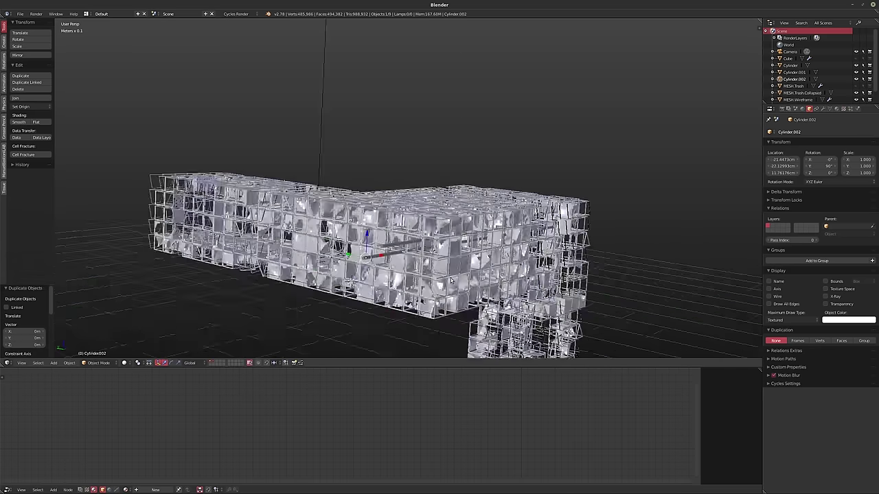
{"action": "key", "text": "g"}
{"action": "key", "text": "shift+x"}
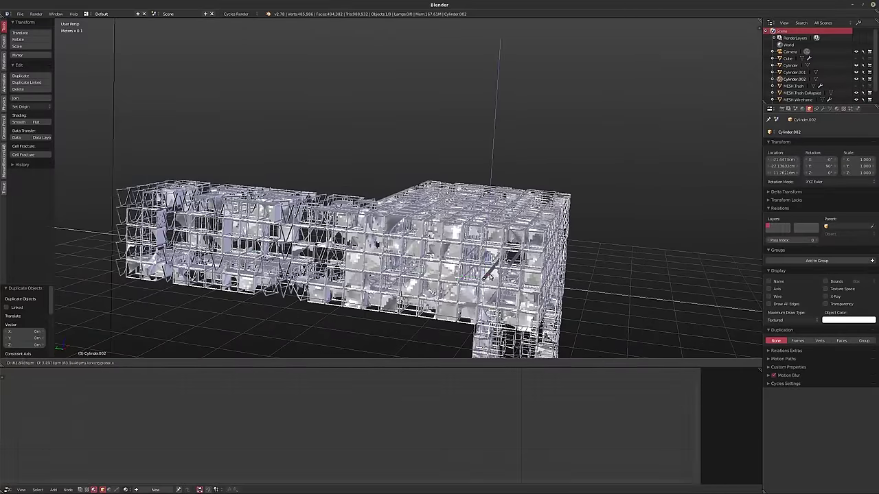
{"action": "left_click", "coordinate": [473, 252]}
{"action": "middle_click_drag", "start_coordinate": [472, 252], "coordinate": [522, 264]}
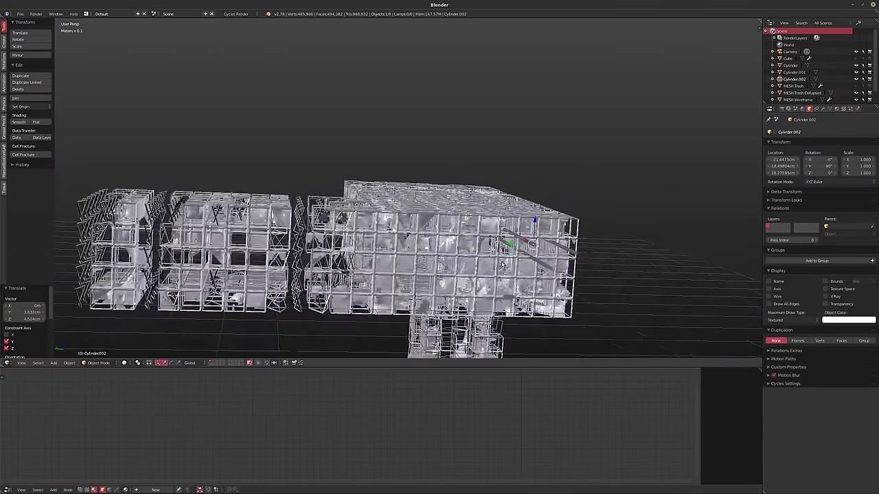
- Add three more rod copies, each placed at a different Y/Z position
{"action": "key", "text": "shift+d"}
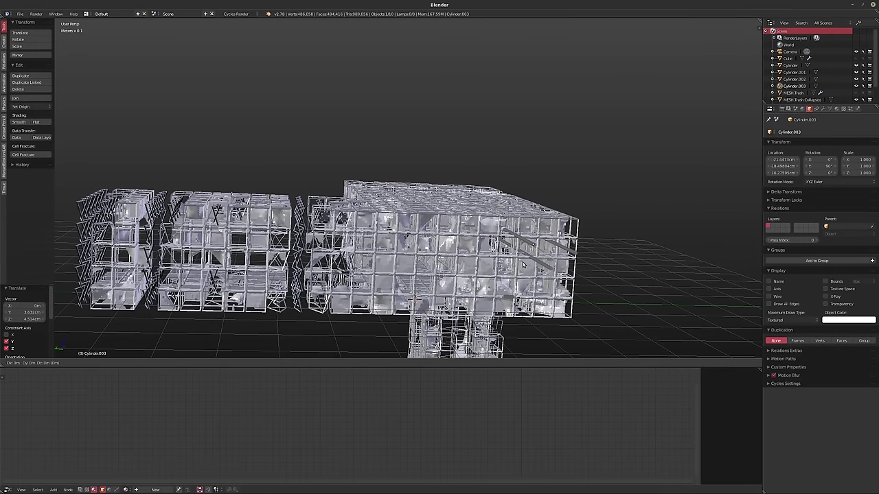
{"action": "key", "text": "shift+x"}
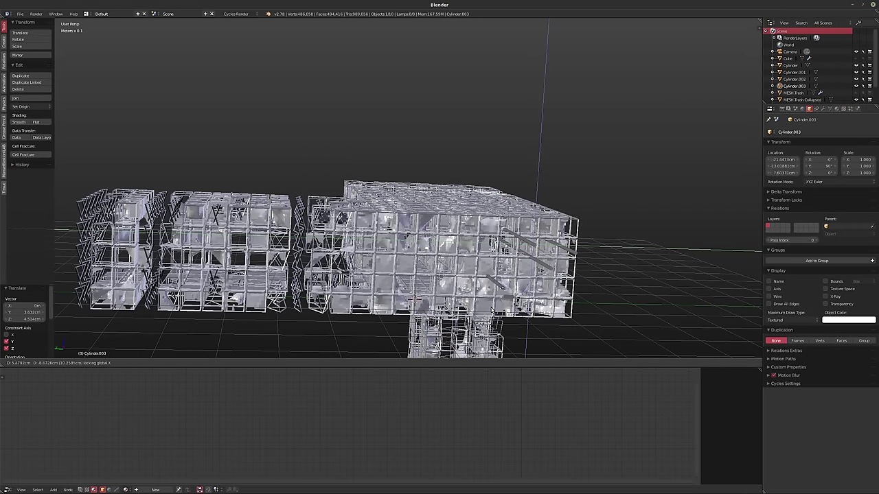
{"action": "left_click", "coordinate": [492, 310]}
{"action": "key", "text": "shift+d"}
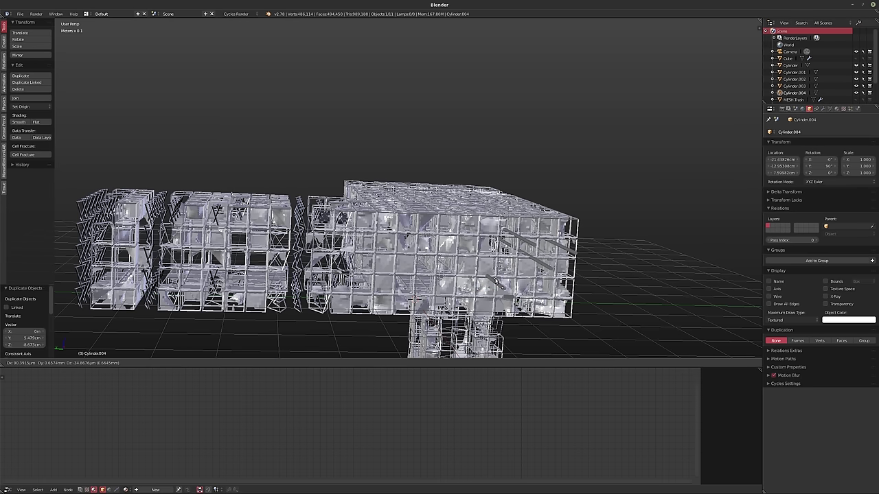
{"action": "key", "text": "shift+x"}
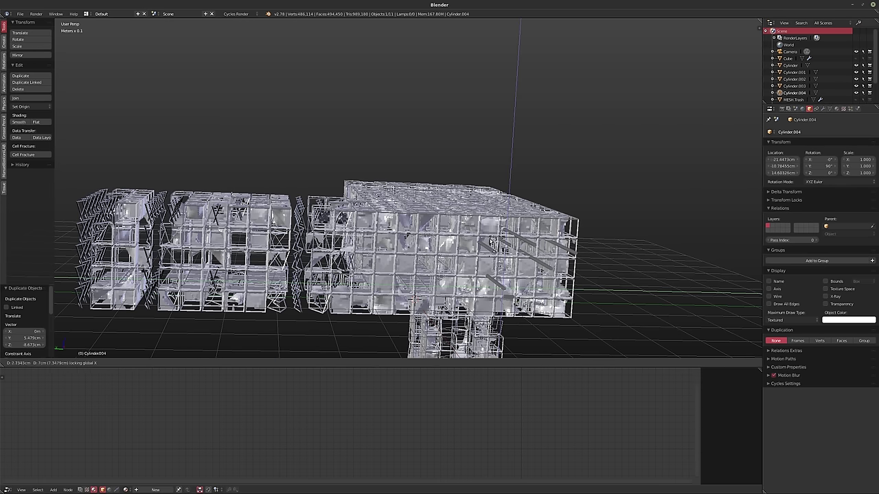
{"action": "left_click", "coordinate": [484, 246]}
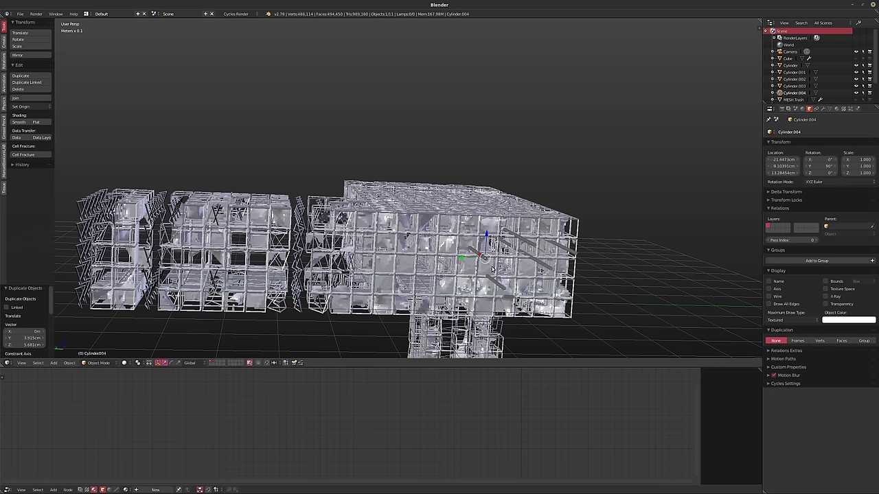
{"action": "key", "text": "shift+d"}
{"action": "key", "text": "shift+x"}
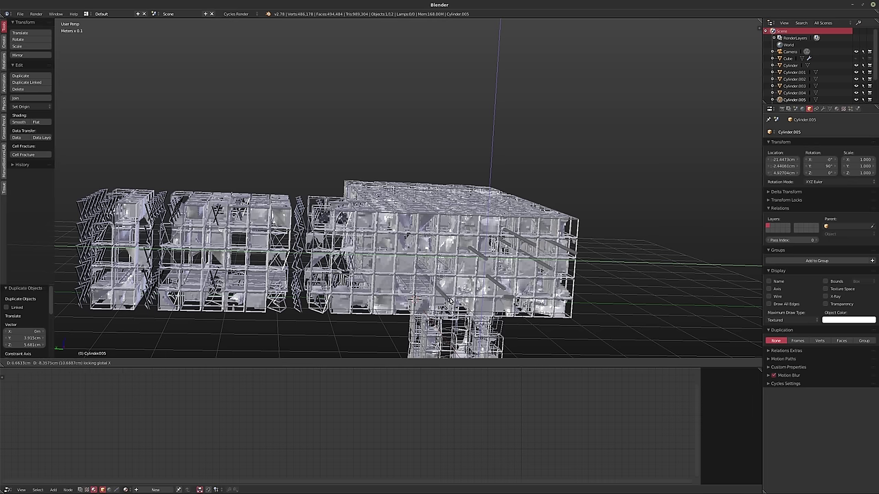
{"action": "left_click", "coordinate": [452, 300]}
- Add another rod copy and reposition it in Y and Z
{"action": "key", "text": "shift+d"}
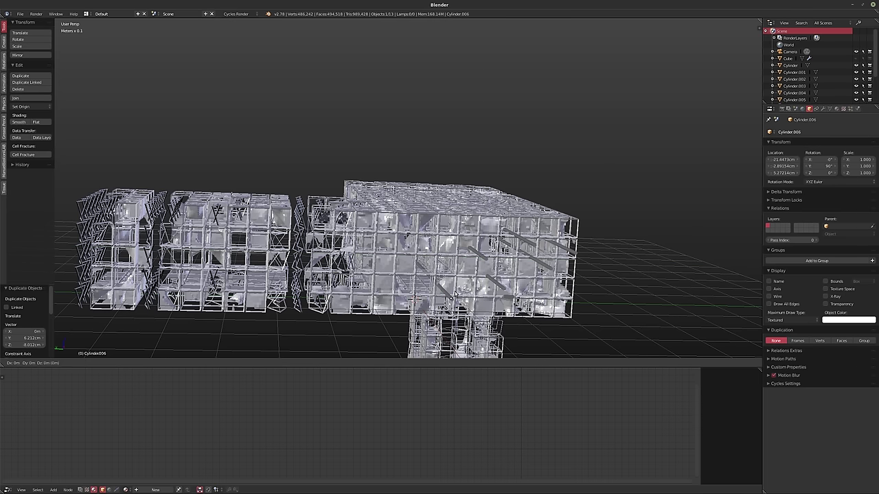
{"action": "key", "text": "x"}
{"action": "key", "text": "shift+x"}
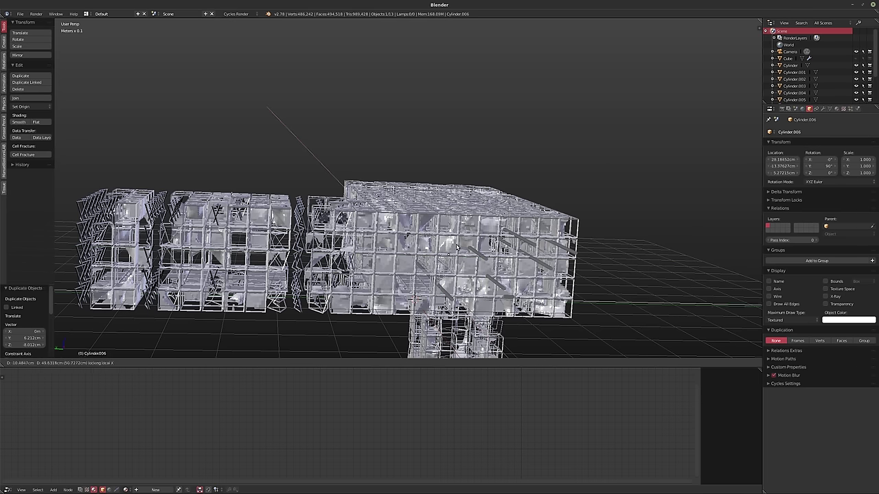
{"action": "key", "text": "Escape"}
{"action": "key", "text": "g"}
{"action": "key", "text": "shift+x"}
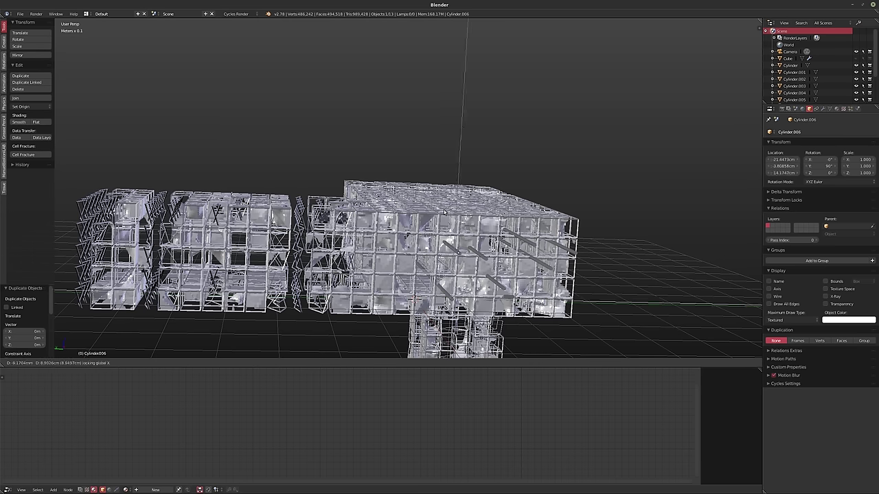
{"action": "left_click", "coordinate": [453, 245]}
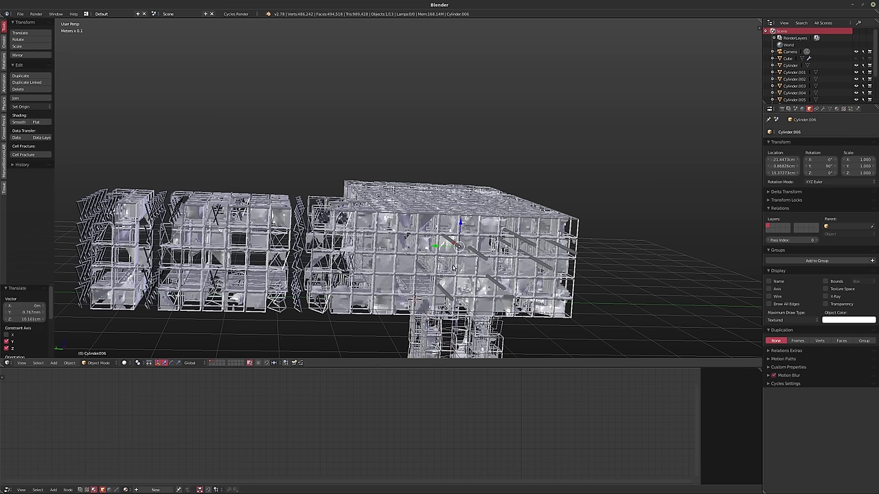
{"action": "key", "text": "g"}
{"action": "right_click", "coordinate": [453, 269]}
- Place three final rod copies at new heights, reaching Cylinder.009
{"action": "key", "text": "shift+d"}
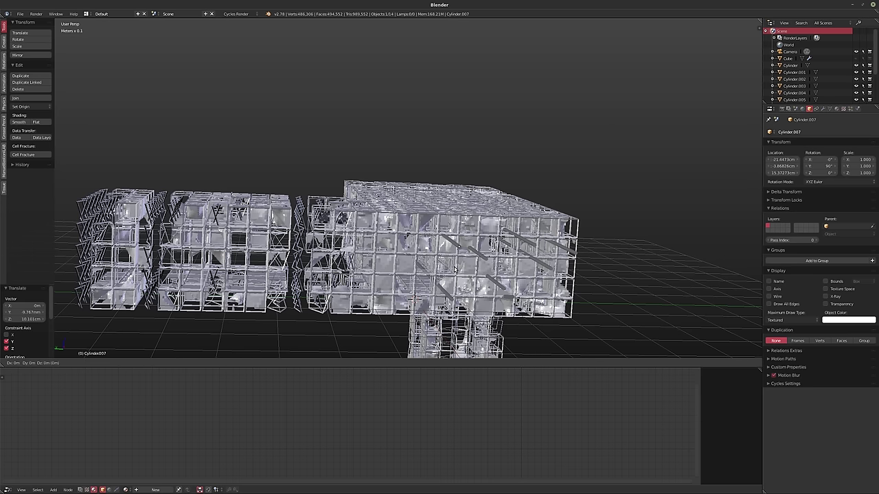
{"action": "key", "text": "shift+x"}
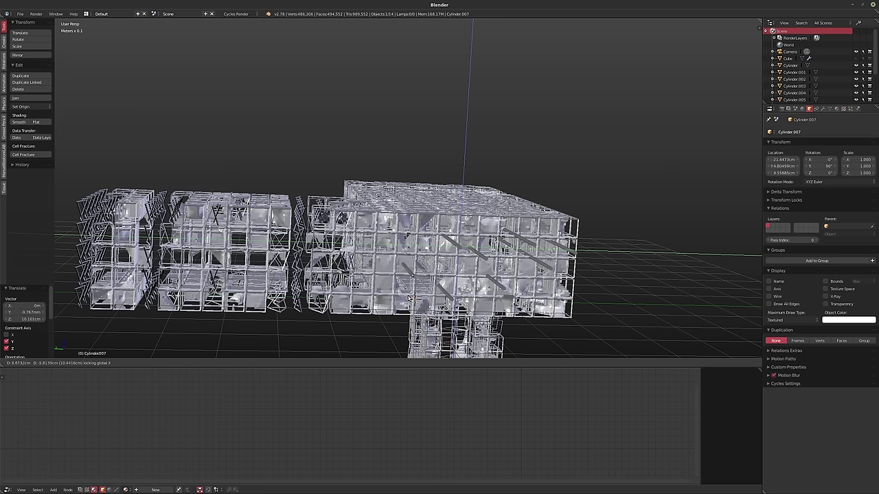
{"action": "left_click", "coordinate": [409, 300]}
{"action": "key", "text": "shift+d"}
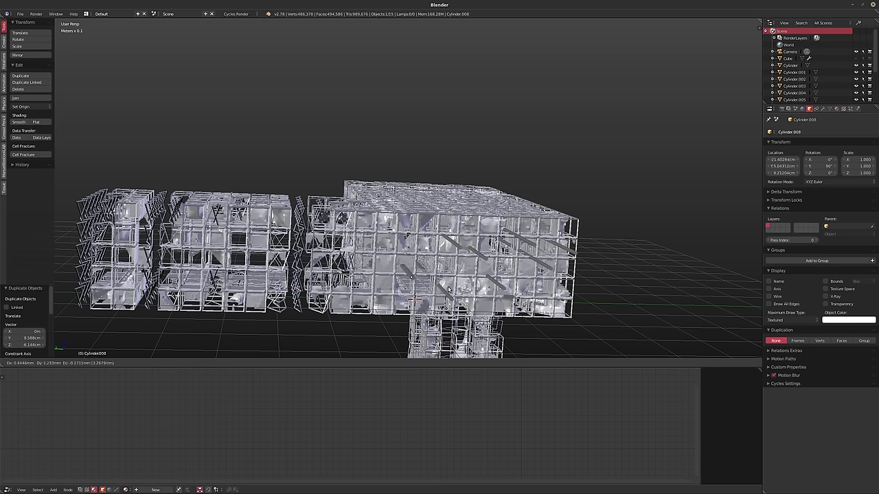
{"action": "key", "text": "shift+x"}
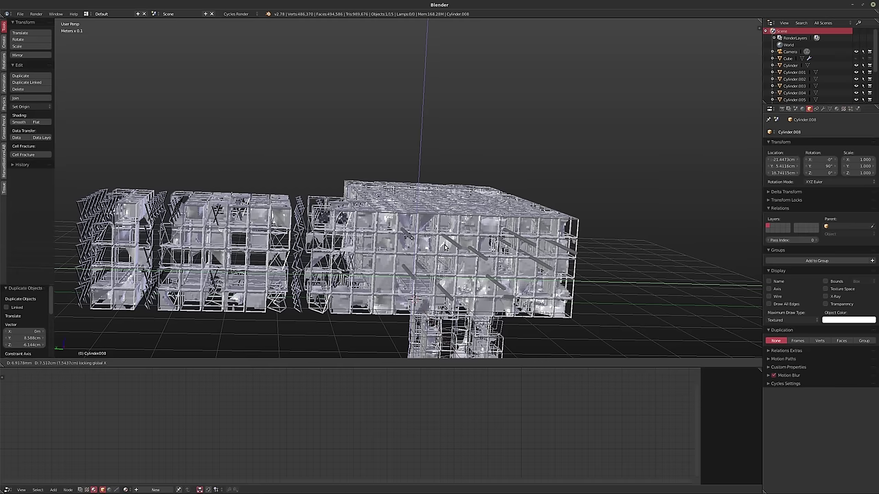
{"action": "left_click", "coordinate": [445, 247]}
{"action": "middle_click_drag", "start_coordinate": [446, 256], "coordinate": [472, 284]}
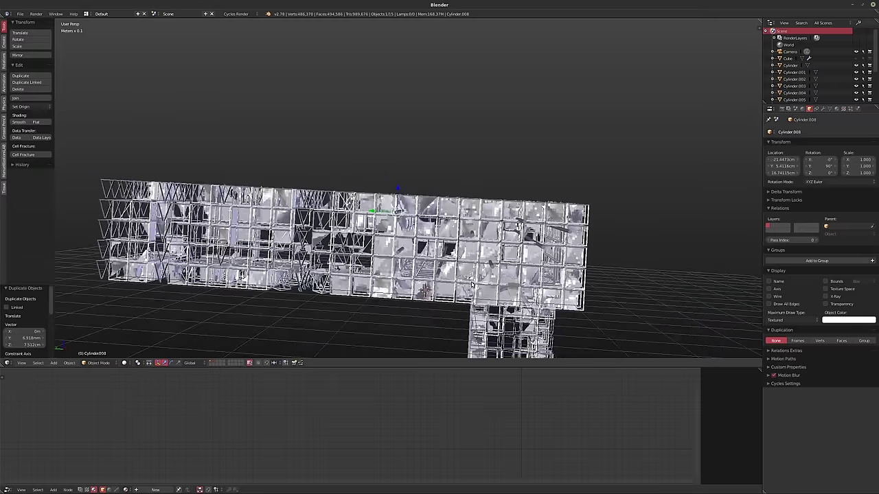
{"action": "key", "text": "shift+d"}
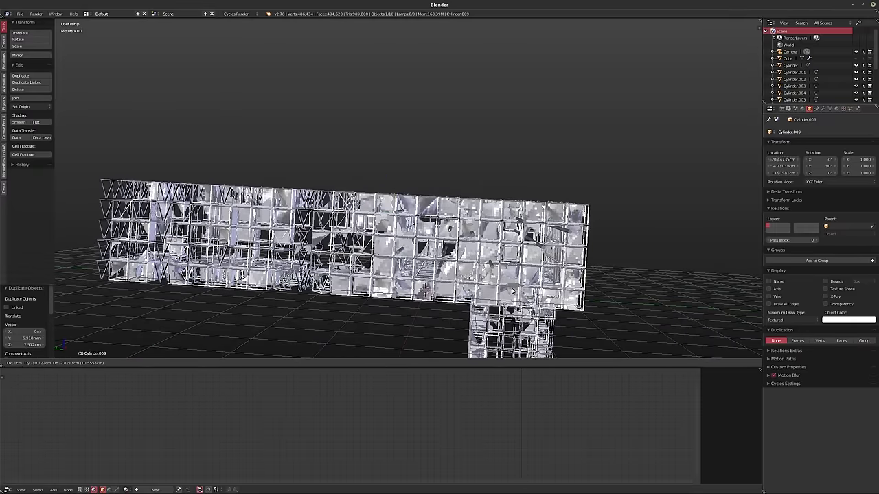
{"action": "key", "text": "shift+x"}
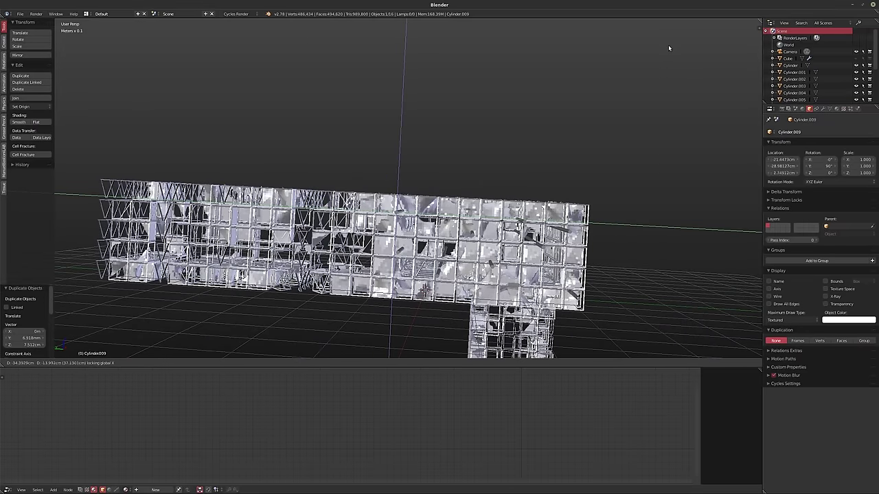
{"action": "left_click", "coordinate": [674, 49]}
{"action": "mouse_move", "coordinate": [674, 49]}
{"action": "middle_mouse_down"}
{"action": "mouse_move", "coordinate": [594, 30]}
{"action": "mouse_move", "coordinate": [465, 37]}
{"action": "mouse_move", "coordinate": [465, 57]}
{"action": "mouse_move", "coordinate": [406, 83]}
{"action": "mouse_move", "coordinate": [342, 182]}
{"action": "middle_mouse_up"}
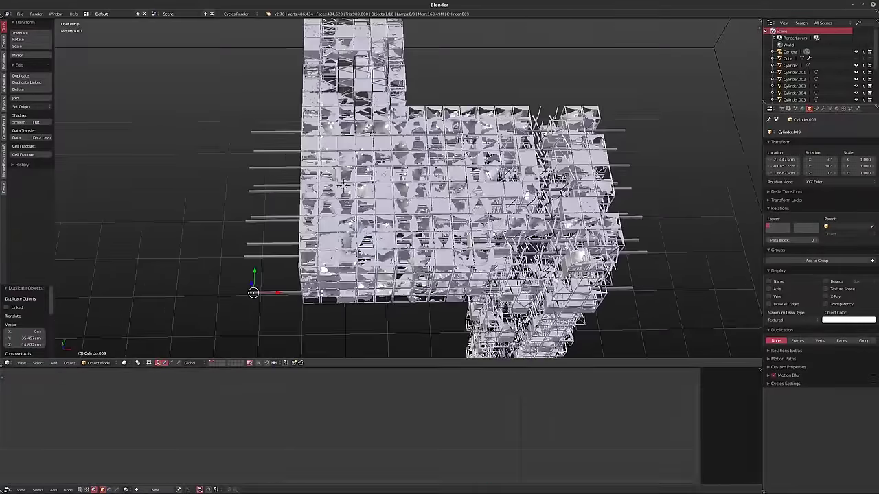
- Select several left-side rods and inspect their transform values in the sidebar
{"action": "right_click", "coordinate": [273, 140]}
{"action": "right_click", "coordinate": [275, 155]}
{"action": "right_click", "coordinate": [273, 168]}
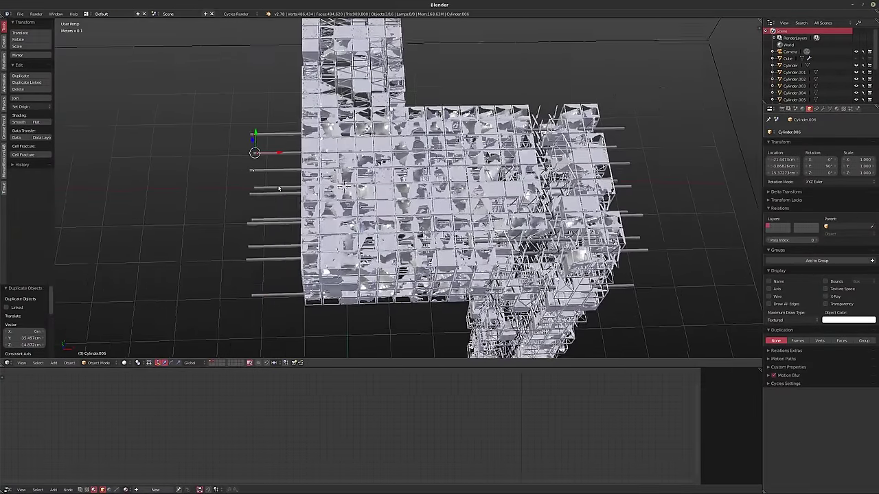
{"action": "middle_click_drag", "start_coordinate": [278, 188], "coordinate": [378, 187]}
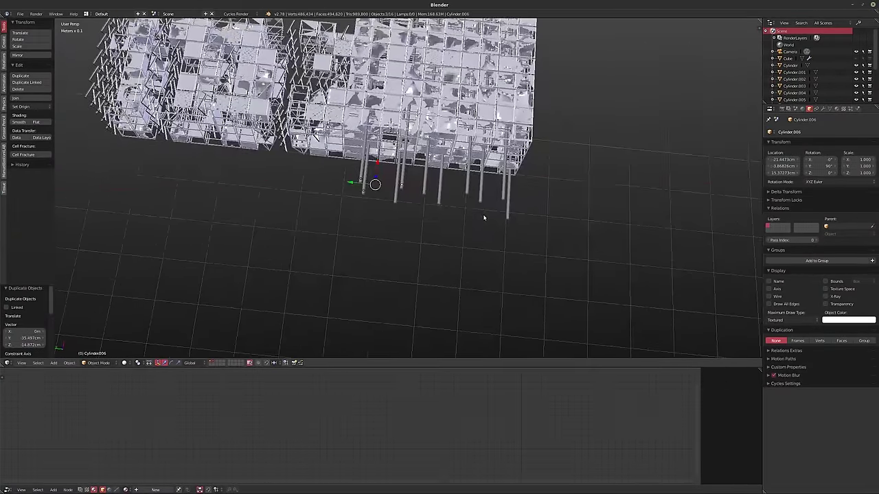
{"action": "key", "text": "n"}
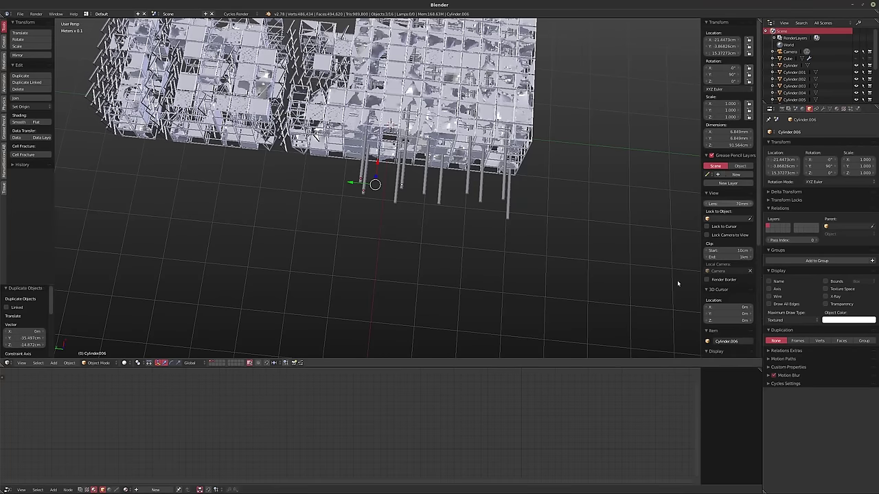
{"action": "scroll", "coordinate": [718, 318], "scroll_direction": "down", "scroll_amount": 2}
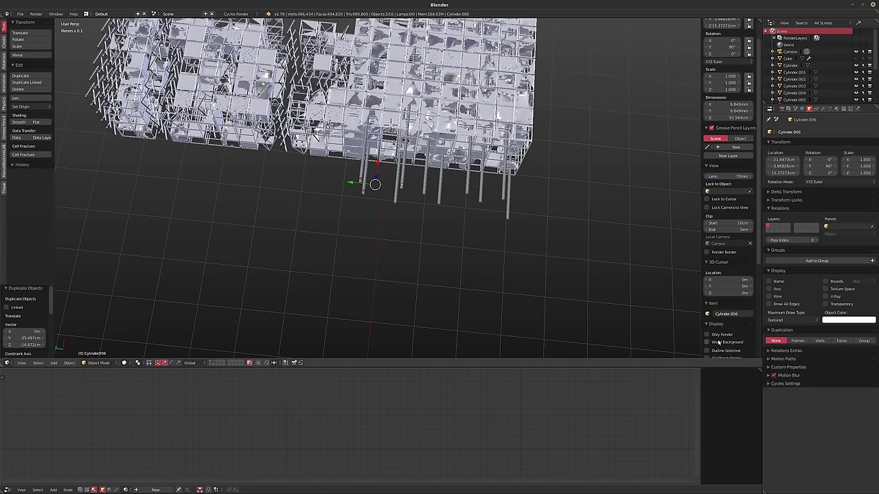
{"action": "scroll", "coordinate": [719, 342], "scroll_direction": "down", "scroll_amount": 1}
{"action": "left_click", "coordinate": [708, 336]}
{"action": "key", "text": "n"}
{"action": "mouse_move", "coordinate": [627, 298]}
{"action": "middle_mouse_down"}
{"action": "mouse_move", "coordinate": [403, 267]}
{"action": "mouse_move", "coordinate": [417, 265]}
{"action": "mouse_move", "coordinate": [396, 274]}
{"action": "mouse_move", "coordinate": [398, 284]}
{"action": "middle_mouse_up"}
- Box-select about ten rods and set their origins to center of mass
{"action": "key", "text": "t"}
{"action": "key", "text": "a"}
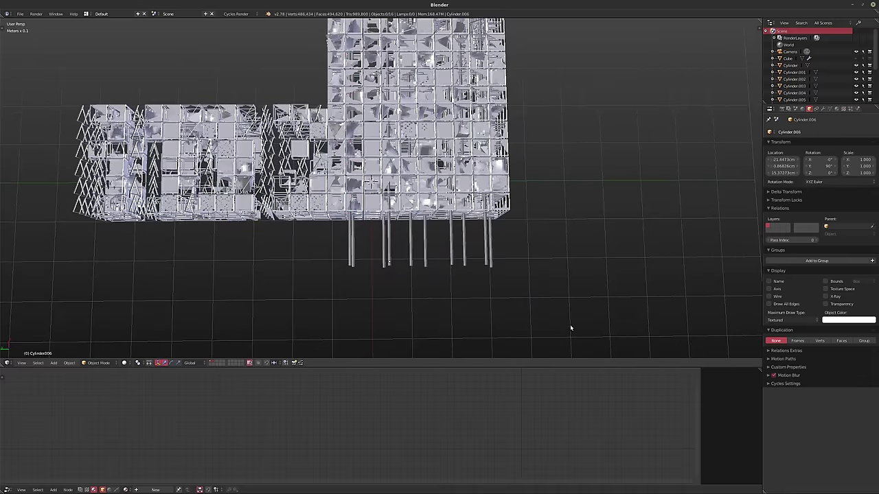
{"action": "key", "text": "b"}
{"action": "left_click_drag", "start_coordinate": [585, 325], "coordinate": [291, 260]}
{"action": "mouse_move", "coordinate": [296, 262]}
{"action": "middle_mouse_down"}
{"action": "mouse_move", "coordinate": [442, 275]}
{"action": "mouse_move", "coordinate": [465, 306]}
{"action": "mouse_move", "coordinate": [412, 295]}
{"action": "mouse_move", "coordinate": [384, 302]}
{"action": "middle_mouse_up"}
{"action": "left_click", "coordinate": [69, 362]}
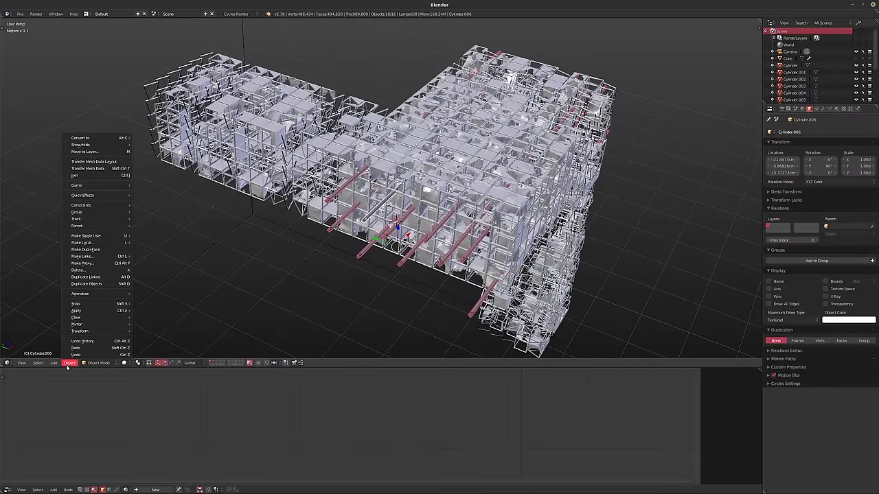
{"action": "mouse_move", "coordinate": [96, 331]}
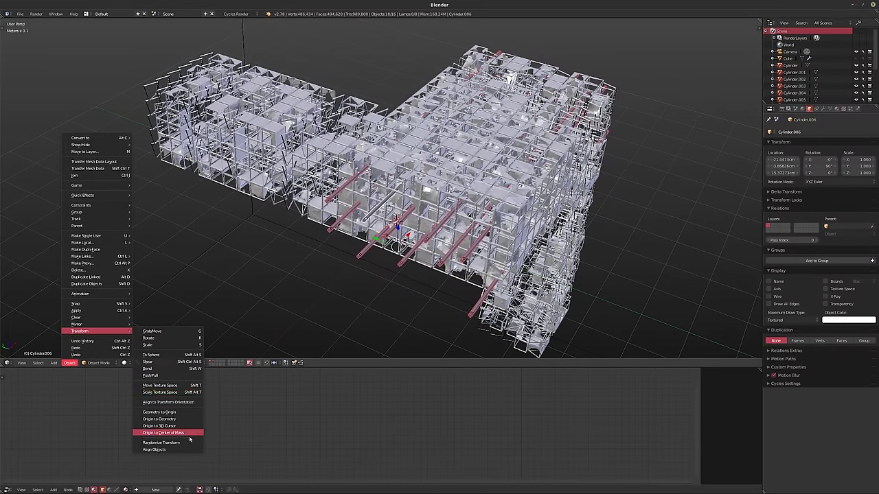
{"action": "left_click", "coordinate": [189, 432]}
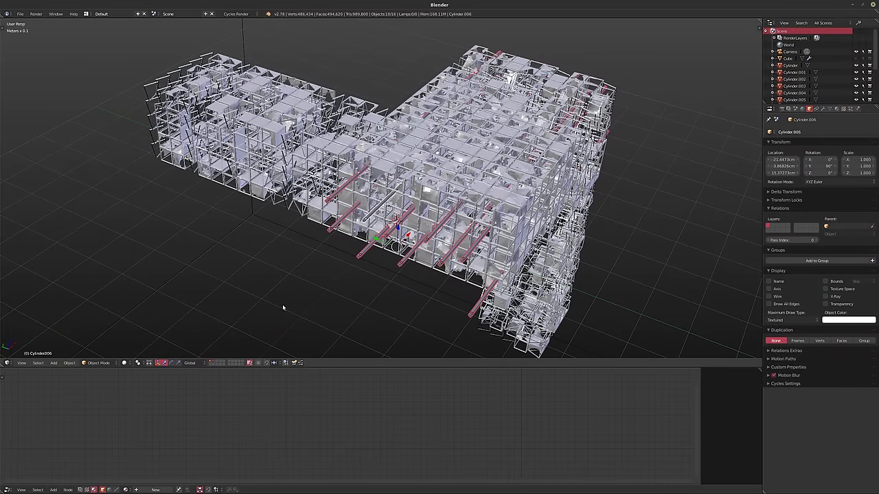
- Randomize the rods' X location, trying 25cm and then 15cm offsets
{"action": "key", "text": "t"}
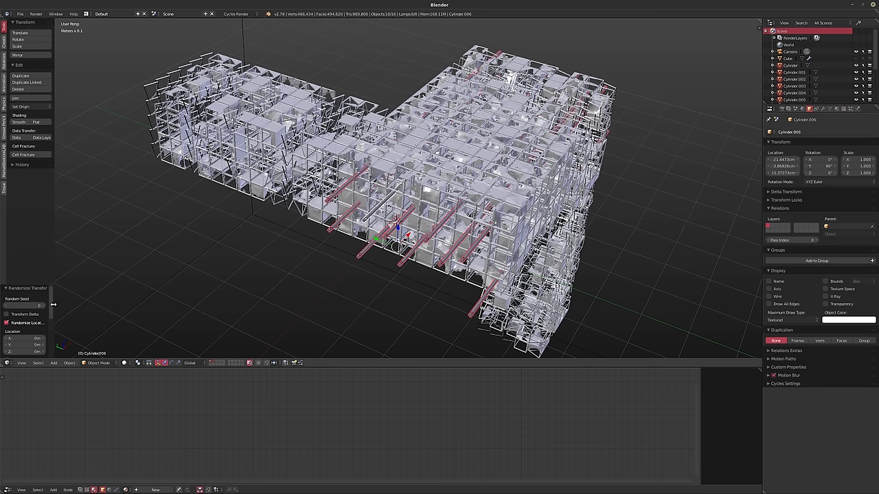
{"action": "scroll", "coordinate": [27, 316], "scroll_direction": "down", "scroll_amount": 1}
{"action": "scroll", "coordinate": [26, 316], "scroll_direction": "down", "scroll_amount": 2}
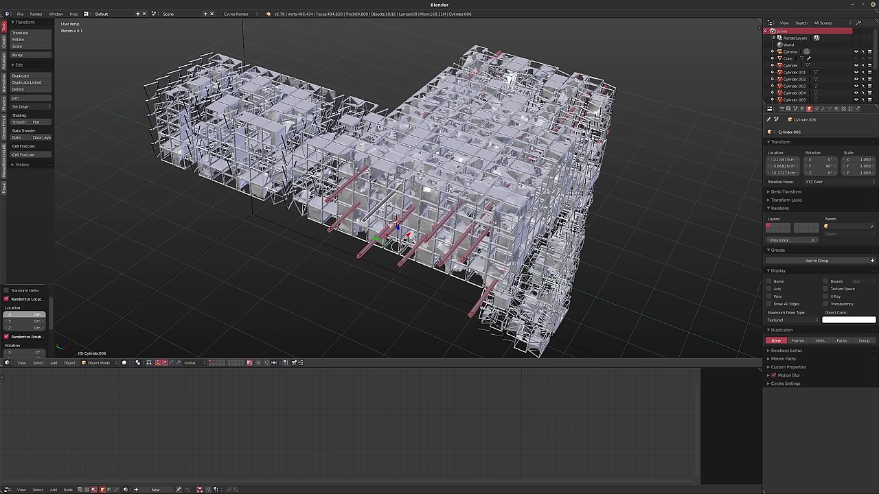
{"action": "left_click_drag", "start_coordinate": [21, 316], "coordinate": [24, 315]}
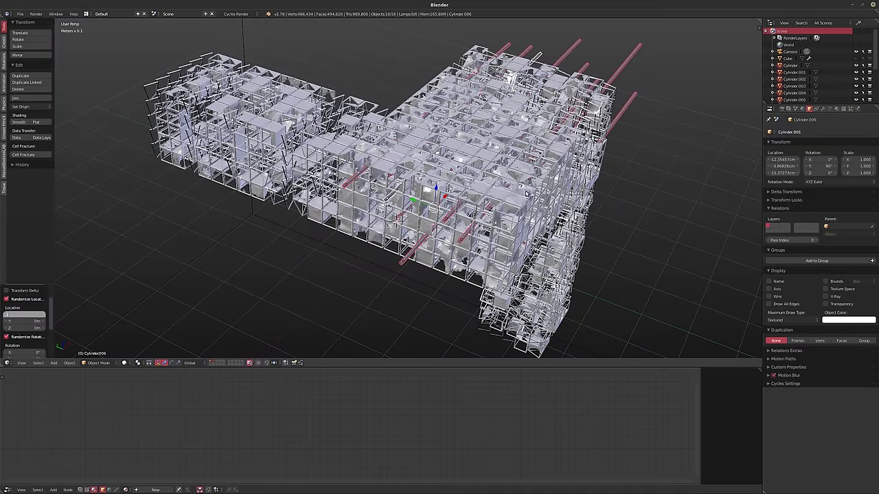
{"action": "mouse_move", "coordinate": [526, 194]}
{"action": "middle_mouse_down"}
{"action": "mouse_move", "coordinate": [412, 151]}
{"action": "mouse_move", "coordinate": [384, 172]}
{"action": "middle_mouse_up"}
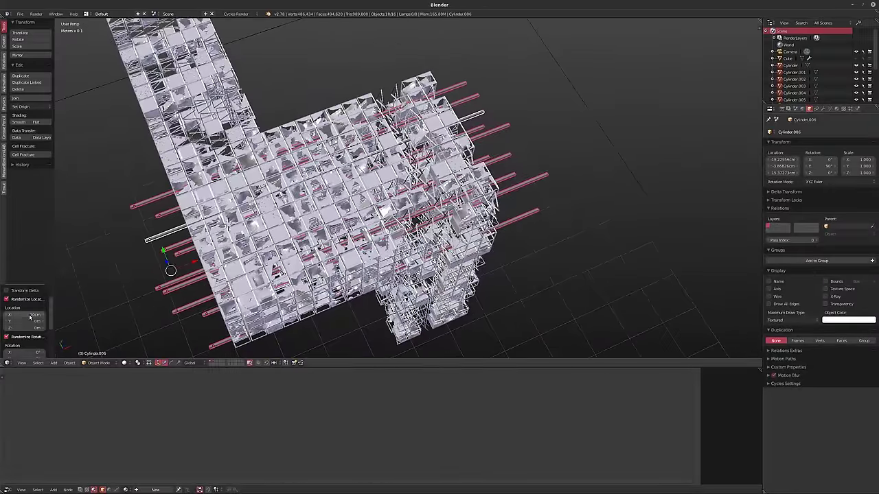
{"action": "left_click", "coordinate": [27, 314]}
{"action": "type", "text": "25"}
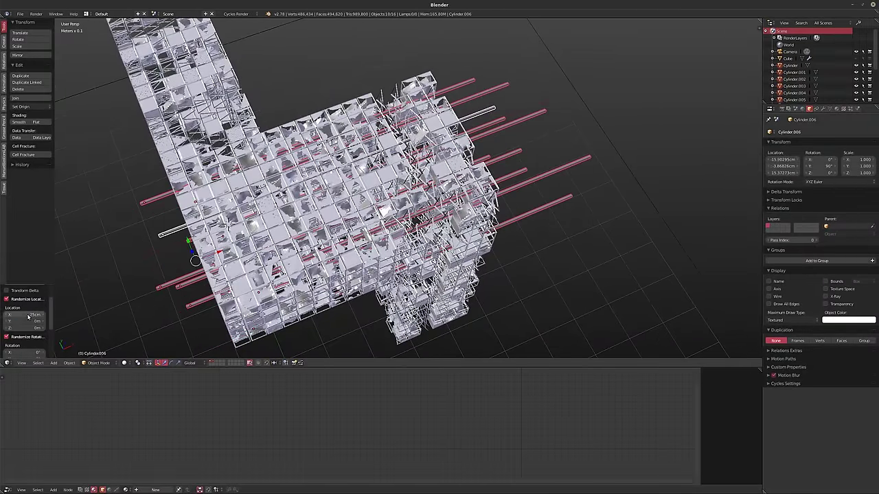
{"action": "key", "text": "Return"}
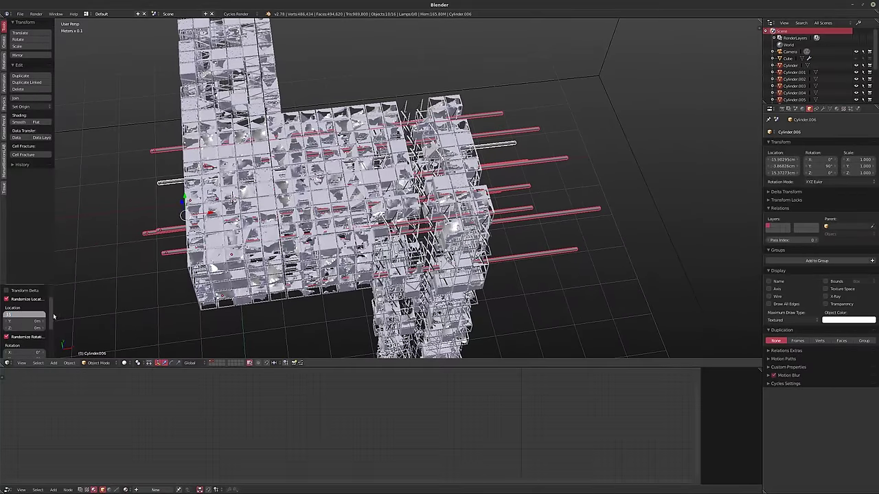
{"action": "key", "text": "Return"}
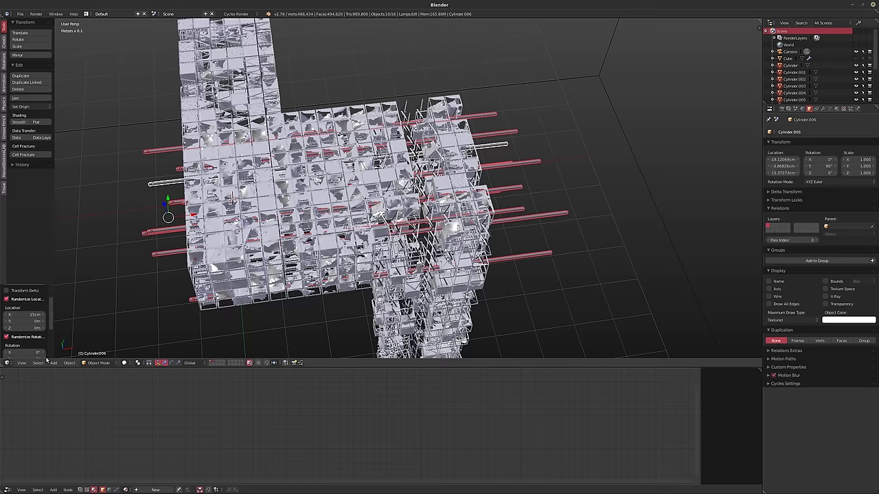
- Try a 20cm random X offset, then settle on 25cm
{"action": "scroll", "coordinate": [46, 358], "scroll_direction": "up", "scroll_amount": 3}
{"action": "middle_click_drag", "start_coordinate": [277, 309], "coordinate": [334, 322]}
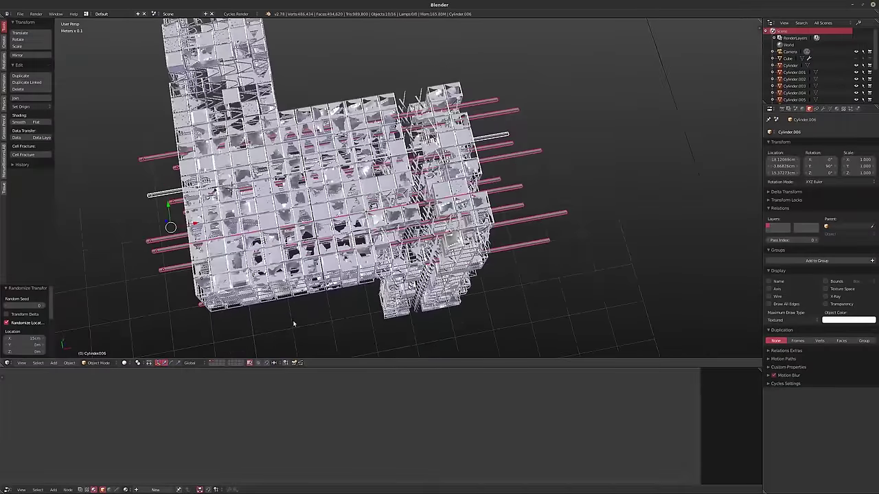
{"action": "left_click", "coordinate": [21, 339]}
{"action": "key", "text": "Return"}
{"action": "left_click", "coordinate": [17, 338]}
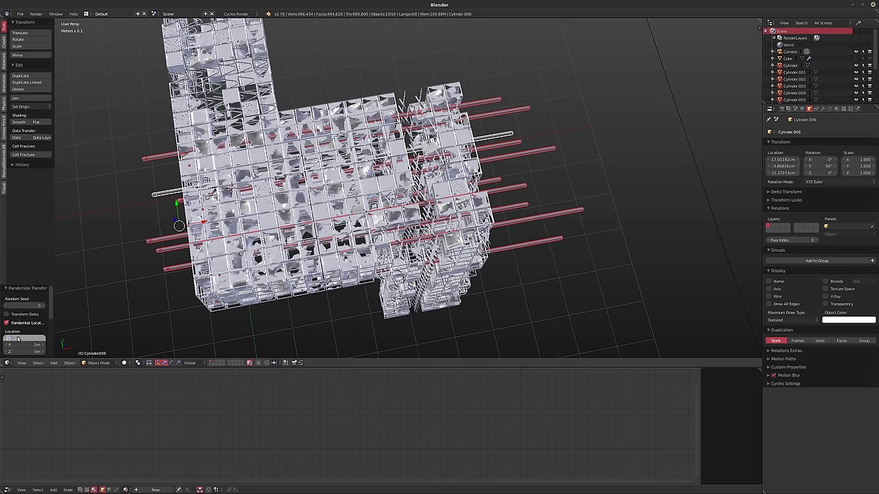
{"action": "type", "text": "25"}
{"action": "key", "text": "Return"}
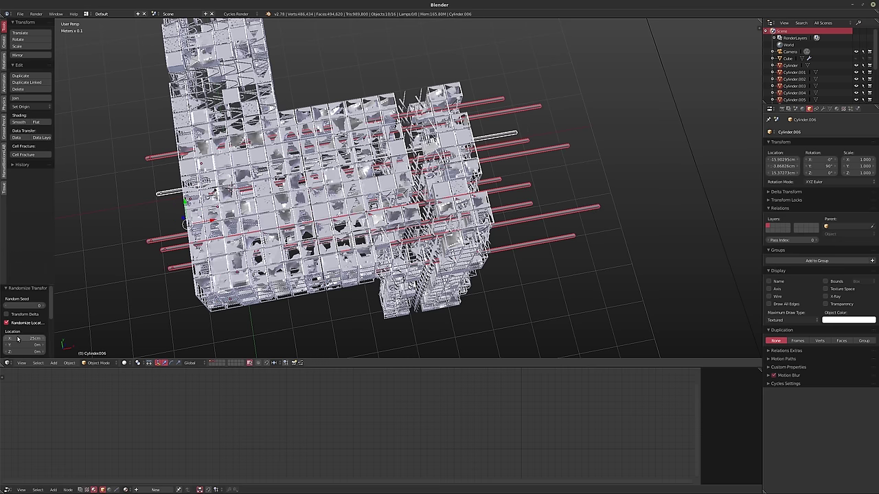
- Slide the selected rods about 7.8 cm along X
{"action": "middle_click_drag", "start_coordinate": [206, 233], "coordinate": [231, 247]}
{"action": "middle_click_drag", "start_coordinate": [567, 333], "coordinate": [645, 323]}
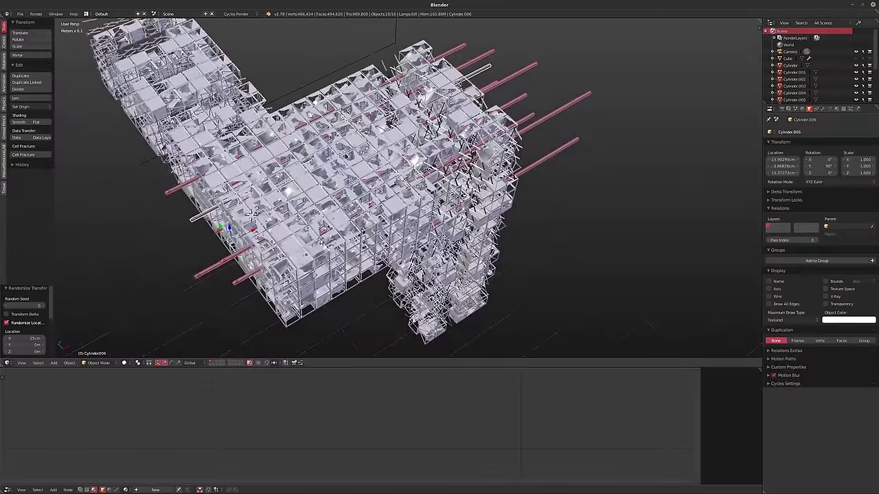
{"action": "key", "text": "g"}
{"action": "key", "text": "x"}
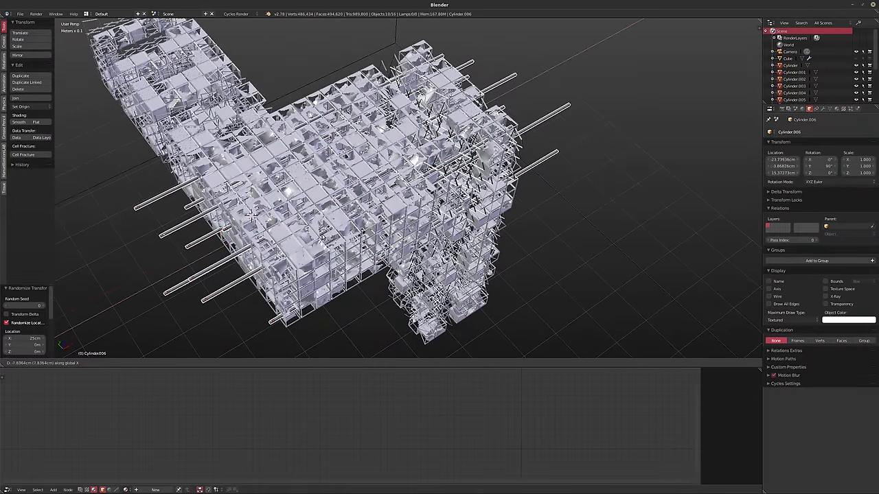
{"action": "left_click", "coordinate": [252, 214]}
{"action": "mouse_move", "coordinate": [252, 213]}
{"action": "middle_mouse_down"}
{"action": "mouse_move", "coordinate": [454, 217]}
{"action": "mouse_move", "coordinate": [308, 208]}
{"action": "mouse_move", "coordinate": [310, 229]}
{"action": "mouse_move", "coordinate": [241, 224]}
{"action": "mouse_move", "coordinate": [238, 241]}
{"action": "mouse_move", "coordinate": [318, 214]}
{"action": "middle_mouse_up"}
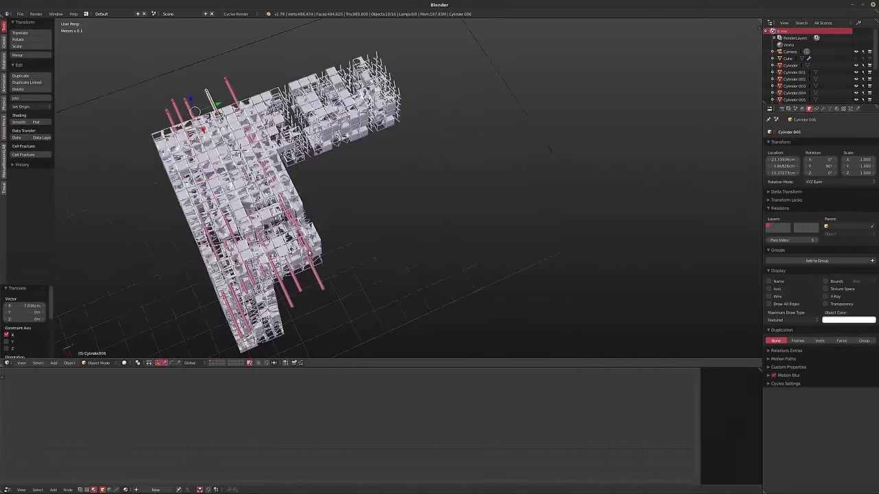
- Duplicate a single rod and turn the copy 90° about Z
{"action": "right_click", "coordinate": [303, 243]}
{"action": "middle_click_drag", "start_coordinate": [303, 243], "coordinate": [316, 250]}
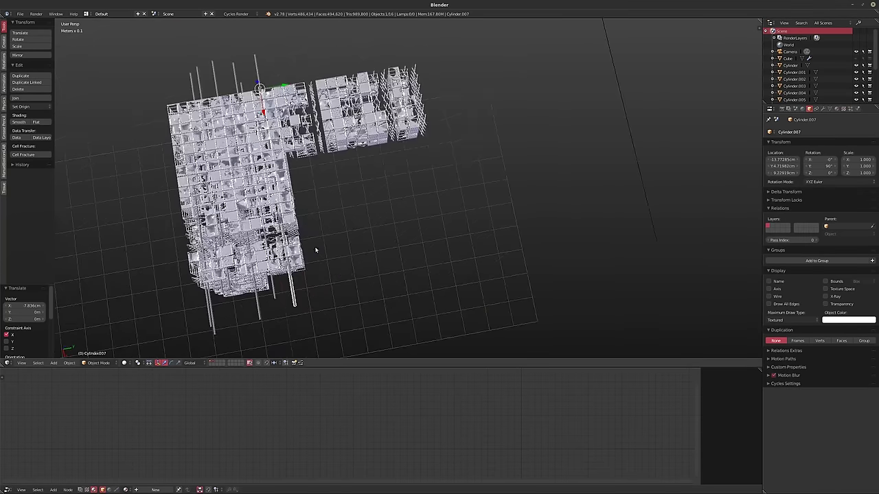
{"action": "key", "text": "shift+d"}
{"action": "key", "text": "r"}
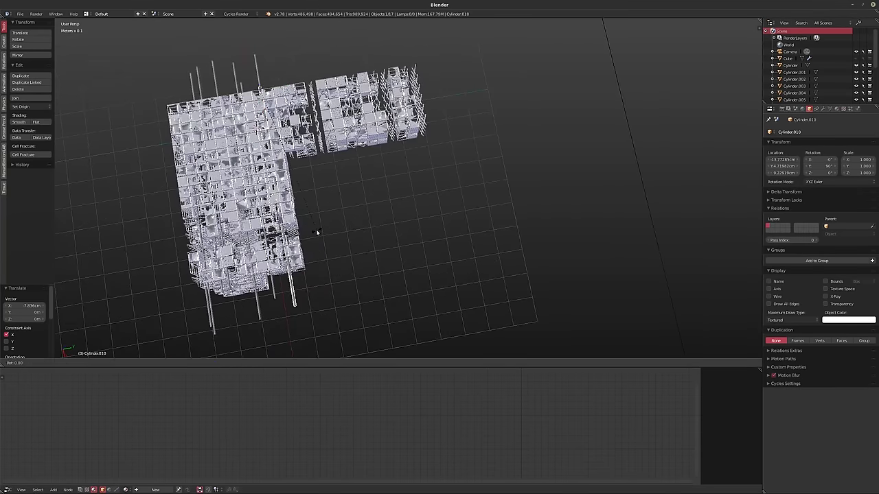
{"action": "key", "text": "z"}
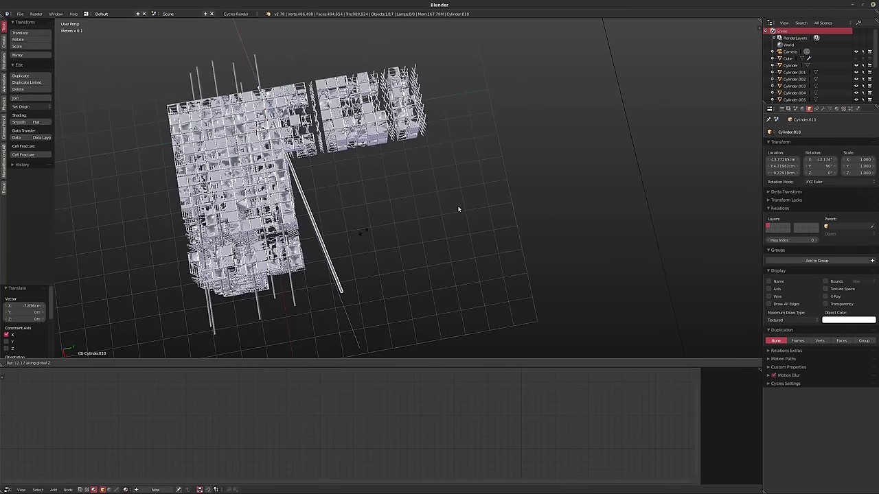
{"action": "type", "text": "90"}
{"action": "key", "text": "Return"}
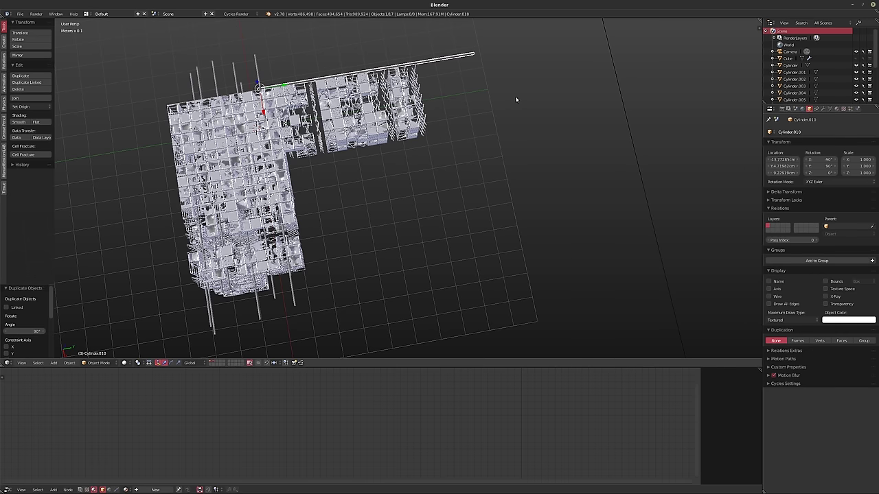
- Stretch the rod copy along Y in Edit Mode and move it down across the building
{"action": "middle_click_drag", "start_coordinate": [399, 219], "coordinate": [314, 151]}
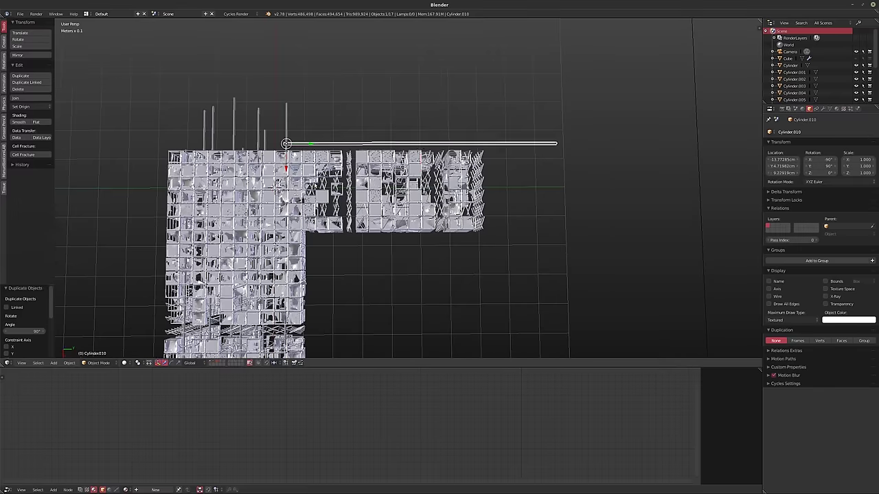
{"action": "key", "text": "Tab"}
{"action": "key", "text": "Tab"}
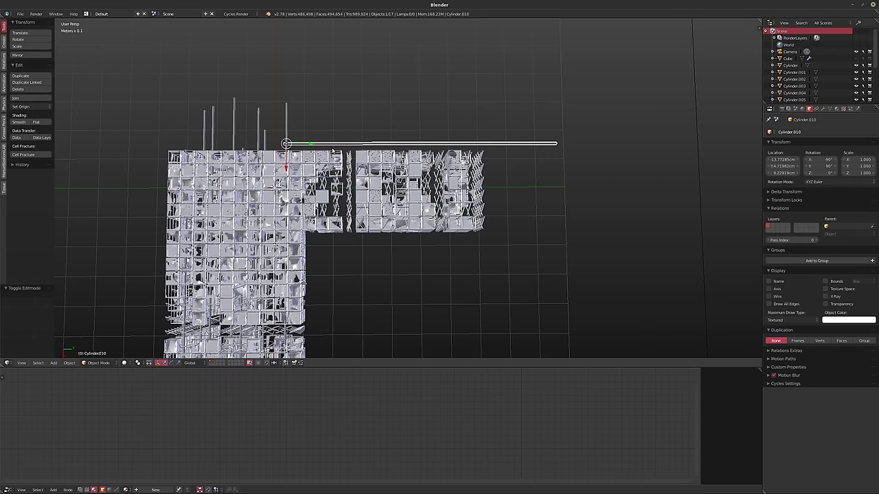
{"action": "key", "text": "s"}
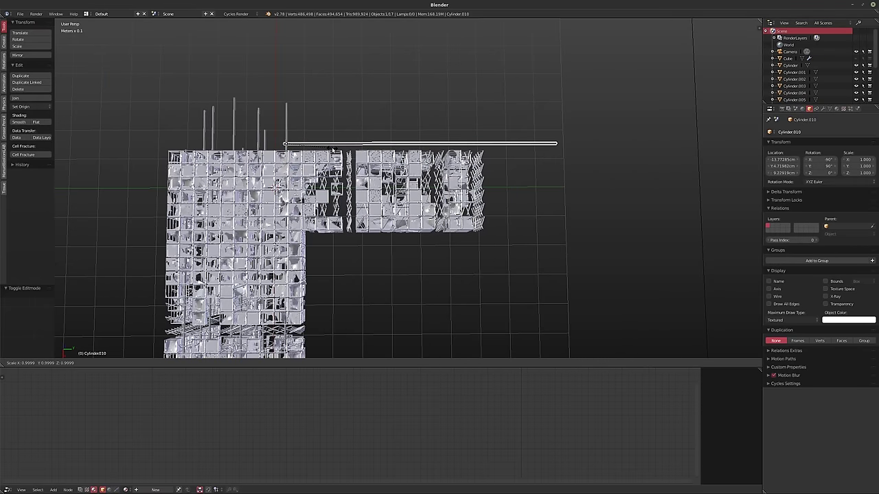
{"action": "key", "text": "y"}
{"action": "left_click", "coordinate": [355, 157]}
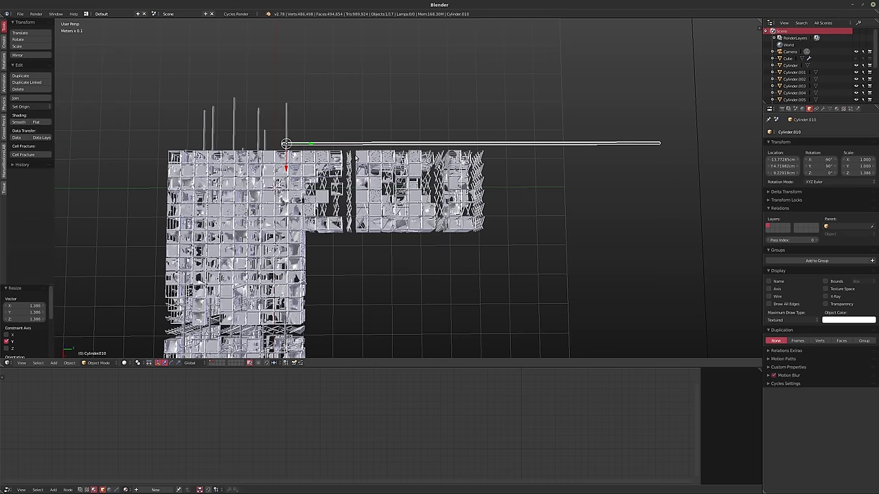
{"action": "key", "text": "g"}
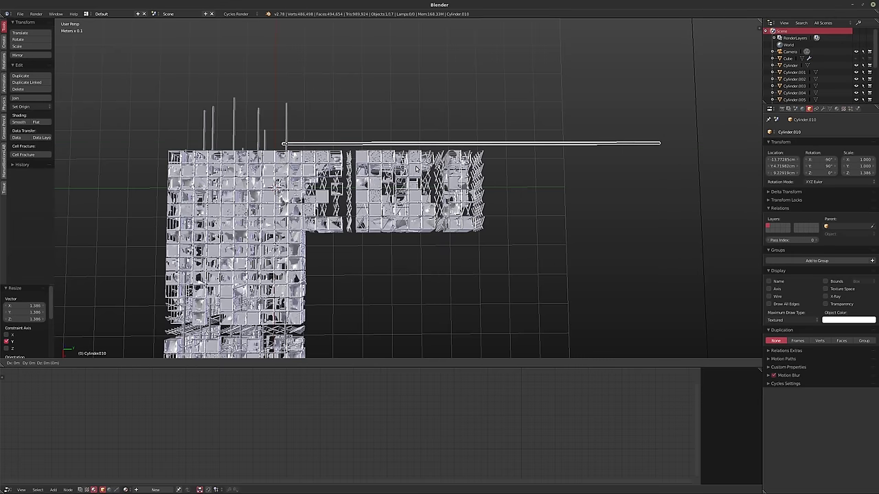
{"action": "key", "text": "shift+z"}
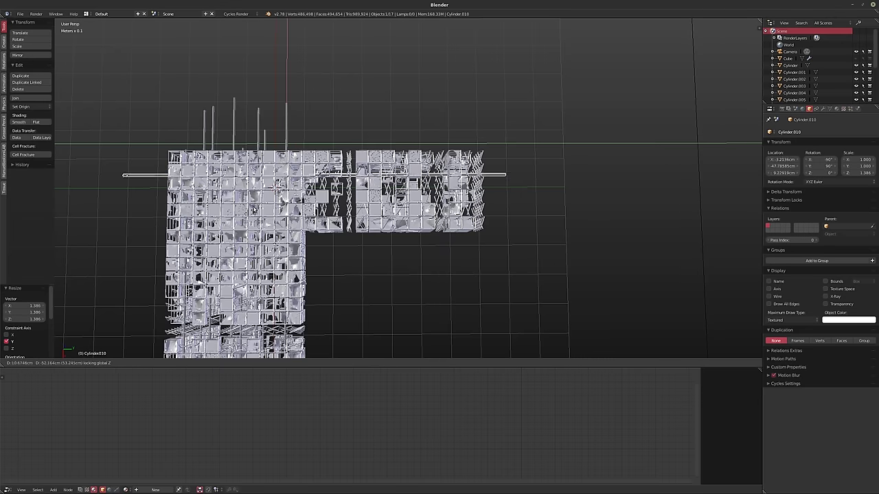
{"action": "left_click", "coordinate": [231, 236]}
- Lower the long rod into the cage and place a duplicate of it
{"action": "middle_click_drag", "start_coordinate": [230, 236], "coordinate": [358, 205]}
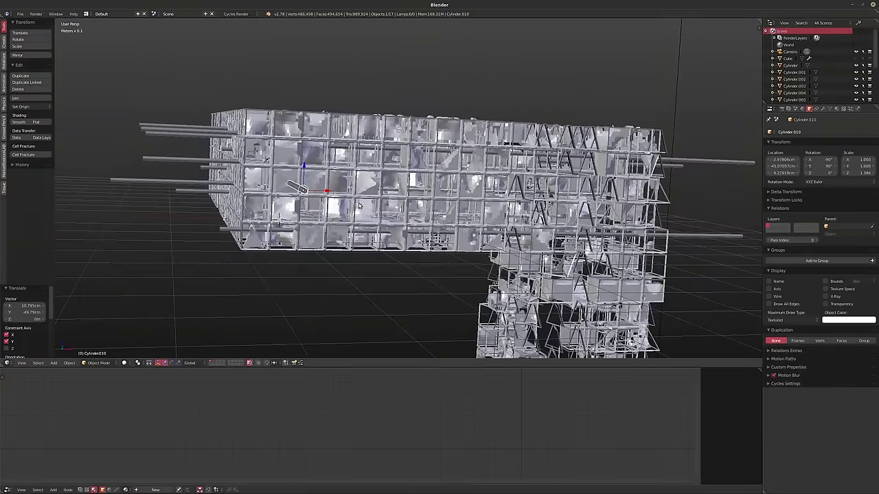
{"action": "key", "text": "g"}
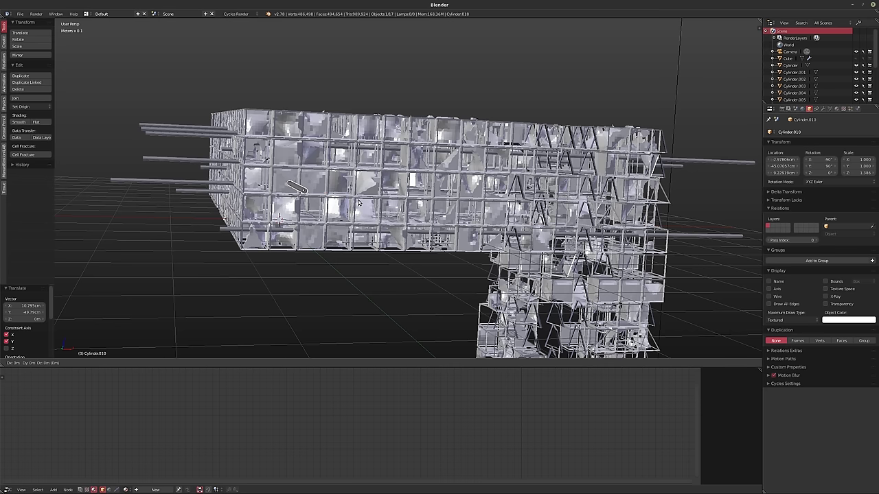
{"action": "key", "text": "shift+y"}
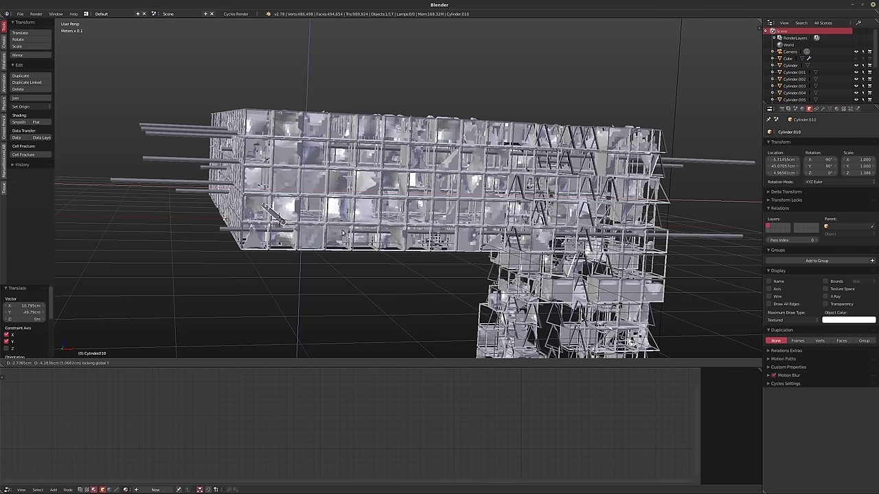
{"action": "left_click", "coordinate": [343, 228]}
{"action": "middle_click_drag", "start_coordinate": [345, 226], "coordinate": [337, 223]}
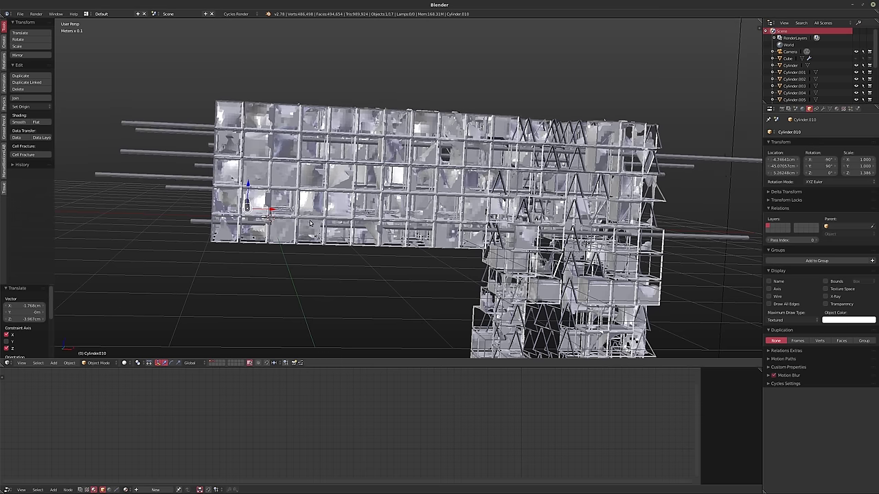
{"action": "key", "text": "shift+d"}
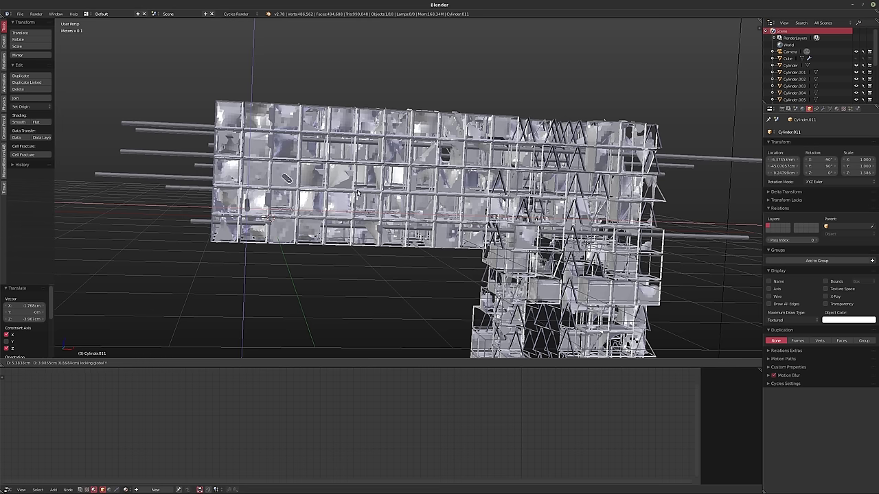
{"action": "left_click", "coordinate": [319, 230]}
- Add three more rod copies, each slid along the Y axis
{"action": "key", "text": "shift+d"}
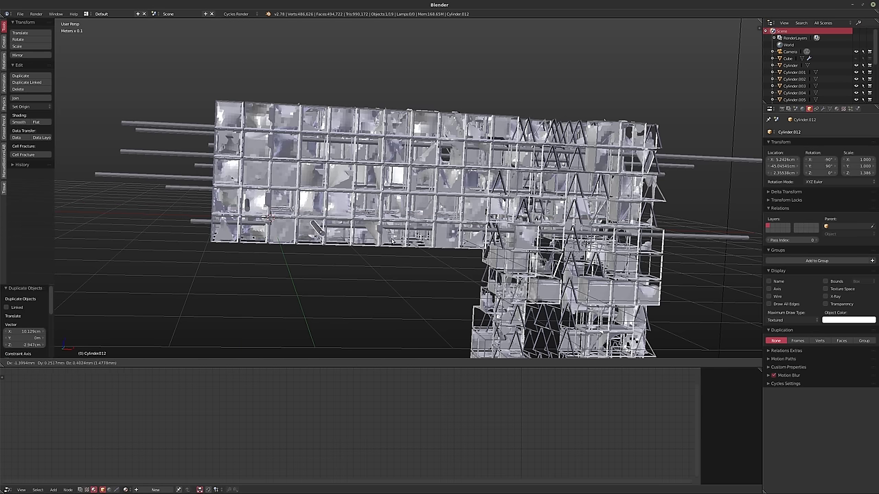
{"action": "key", "text": "y"}
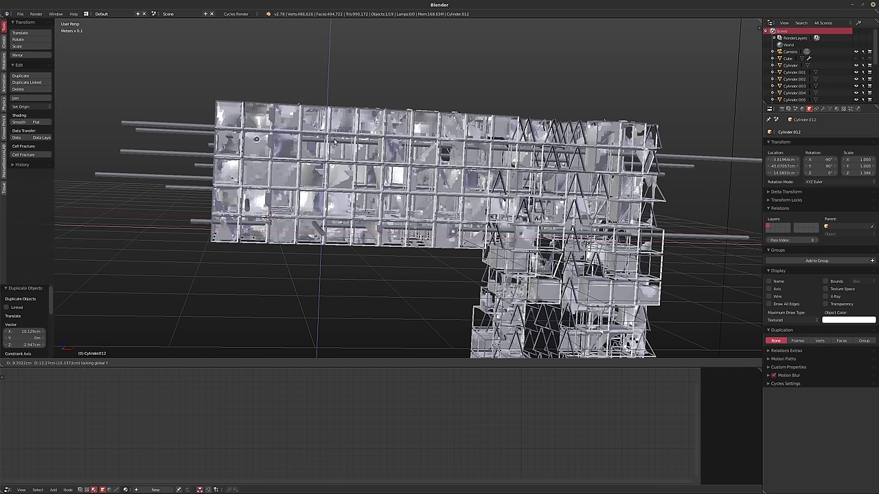
{"action": "left_click", "coordinate": [351, 146]}
{"action": "key", "text": "shift+d"}
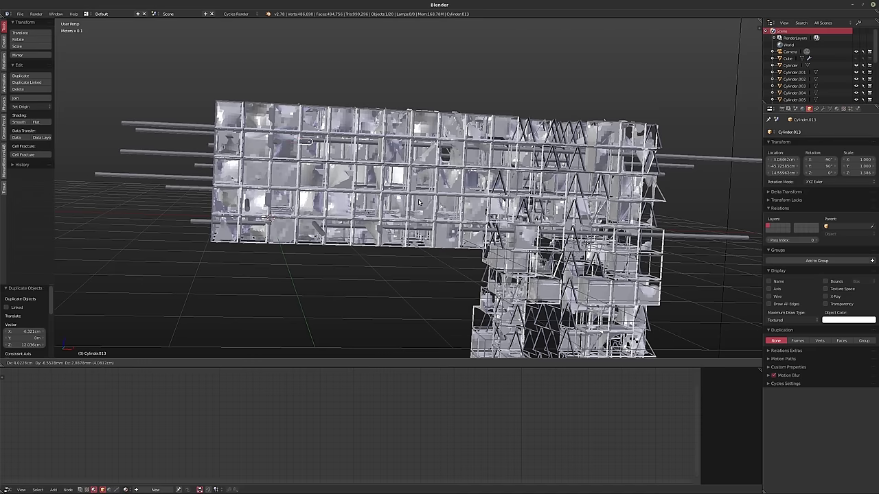
{"action": "left_click", "coordinate": [449, 264]}
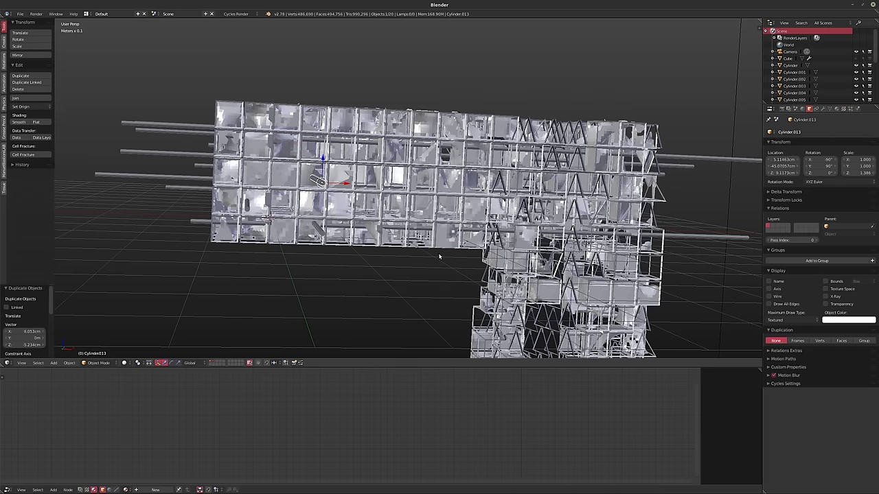
{"action": "key", "text": "shift+d"}
{"action": "key", "text": "shift+y"}
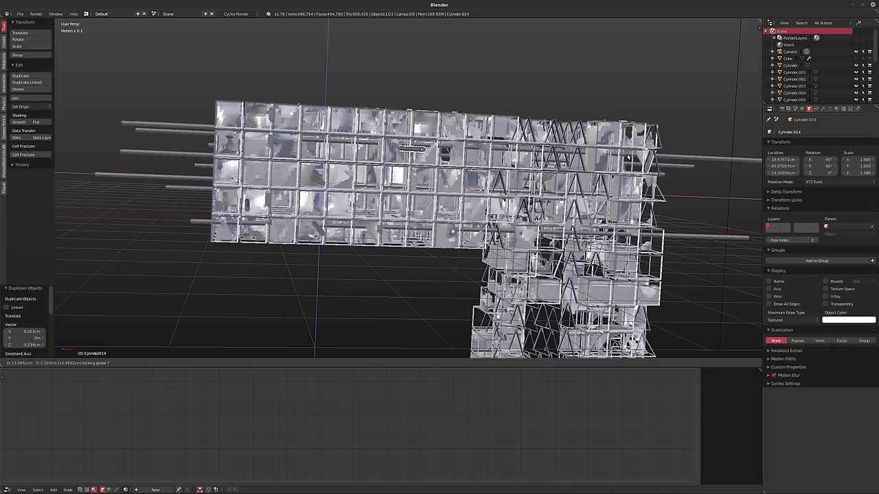
{"action": "left_click", "coordinate": [603, 149]}
- Reposition the latest copy and add a final rod copy, reaching Cylinder.015
{"action": "mouse_move", "coordinate": [603, 149]}
{"action": "middle_mouse_down"}
{"action": "mouse_move", "coordinate": [276, 248]}
{"action": "mouse_move", "coordinate": [443, 185]}
{"action": "middle_mouse_up"}
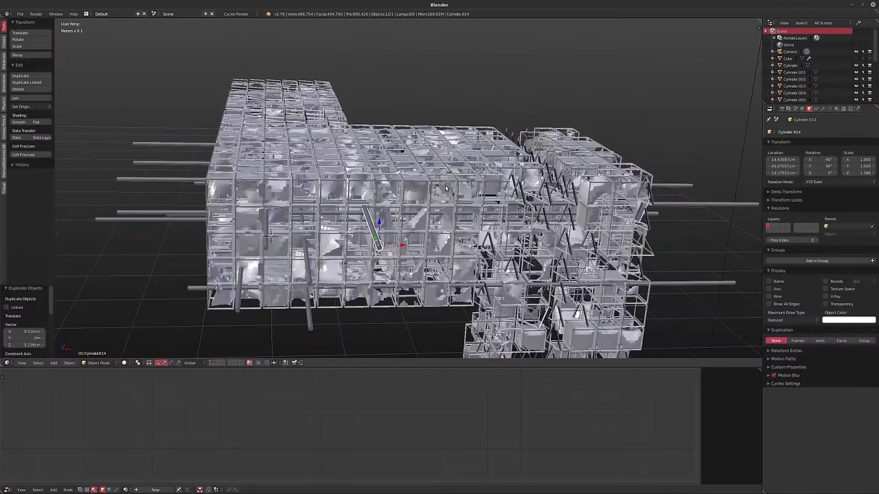
{"action": "key", "text": "g"}
{"action": "key", "text": "shift+y"}
{"action": "left_click", "coordinate": [471, 226]}
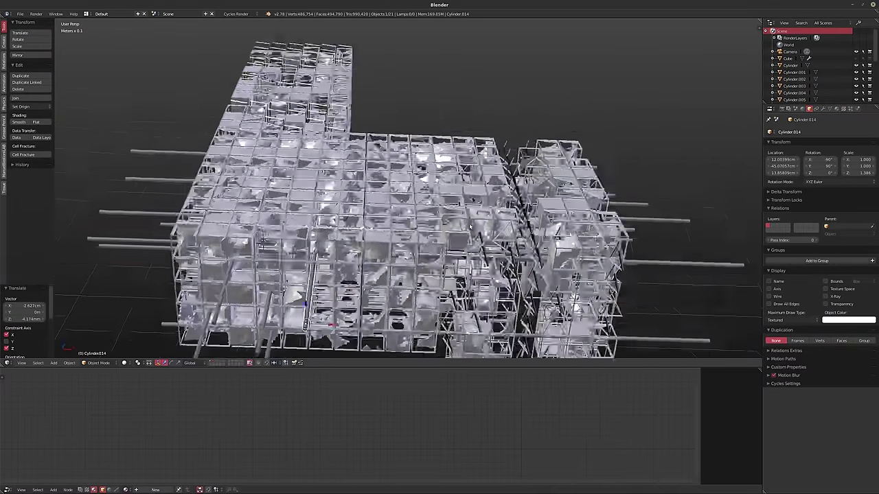
{"action": "mouse_move", "coordinate": [471, 227]}
{"action": "middle_mouse_down"}
{"action": "mouse_move", "coordinate": [425, 227]}
{"action": "mouse_move", "coordinate": [419, 186]}
{"action": "mouse_move", "coordinate": [420, 234]}
{"action": "mouse_move", "coordinate": [429, 203]}
{"action": "mouse_move", "coordinate": [417, 183]}
{"action": "mouse_move", "coordinate": [392, 176]}
{"action": "mouse_move", "coordinate": [397, 189]}
{"action": "middle_mouse_up"}
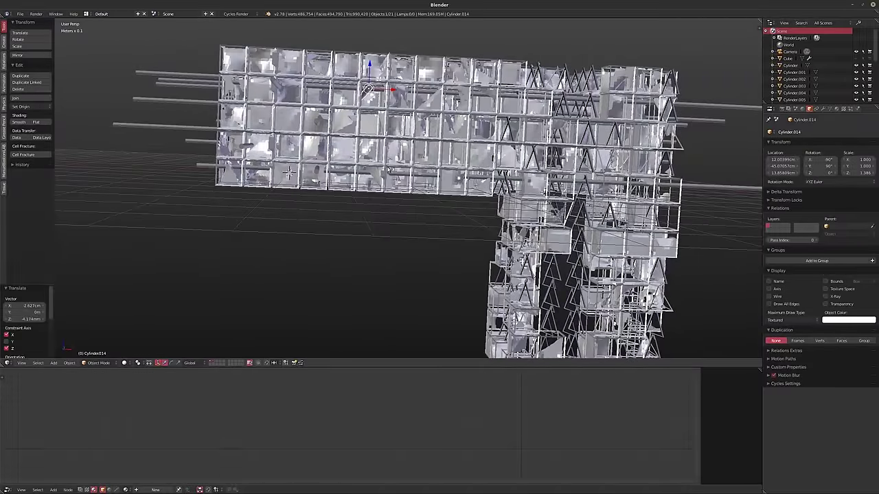
{"action": "key", "text": "shift+d"}
{"action": "key", "text": "shift+y"}
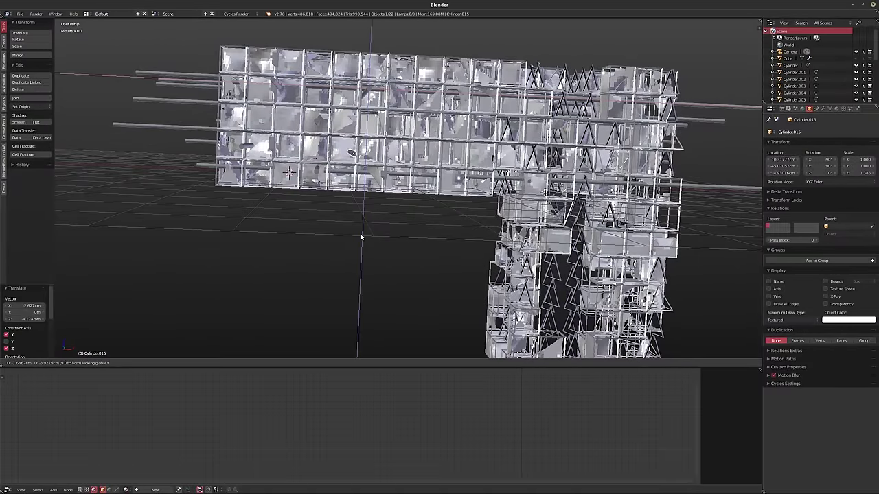
{"action": "left_click", "coordinate": [362, 238]}
{"action": "mouse_move", "coordinate": [363, 237]}
{"action": "middle_mouse_down"}
{"action": "mouse_move", "coordinate": [392, 194]}
{"action": "mouse_move", "coordinate": [310, 186]}
{"action": "mouse_move", "coordinate": [361, 225]}
{"action": "middle_mouse_up"}
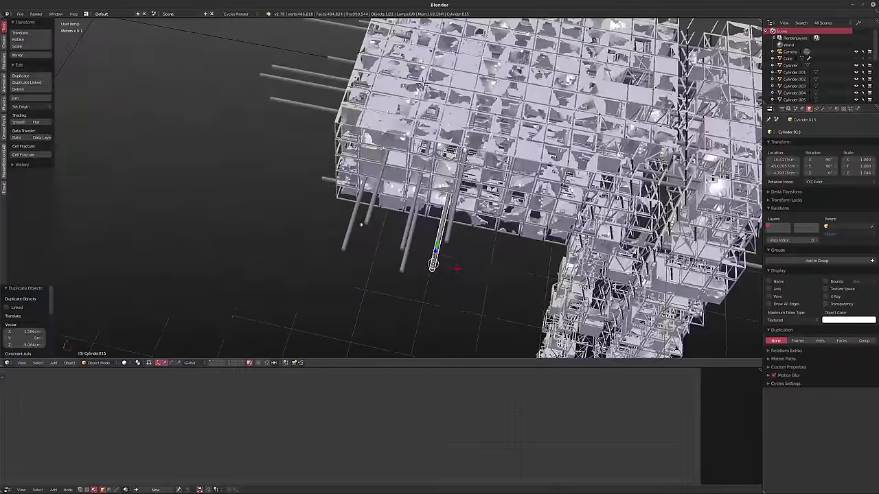
- Select the six grey rods below the cage
{"action": "right_click", "coordinate": [354, 226]}
{"action": "right_click", "coordinate": [368, 220], "text": "shift"}
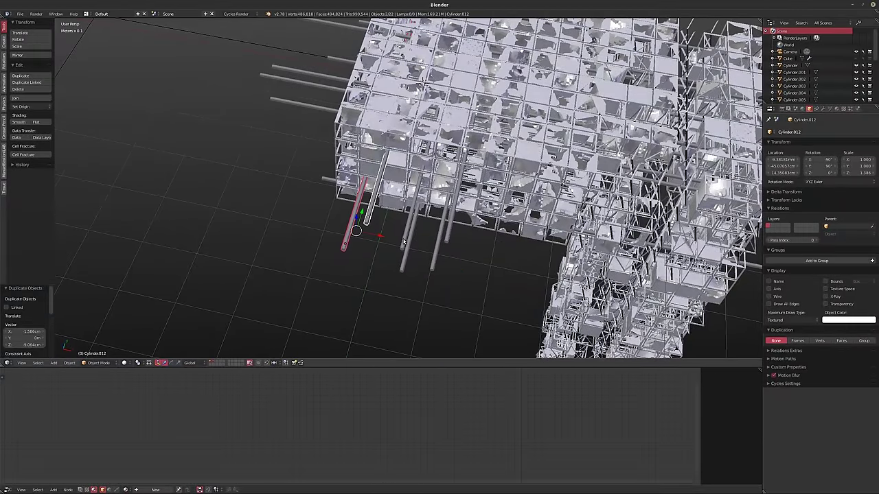
{"action": "right_click", "coordinate": [412, 233], "text": "shift"}
{"action": "right_click", "coordinate": [406, 258], "text": "shift"}
{"action": "right_click", "coordinate": [440, 253], "text": "shift"}
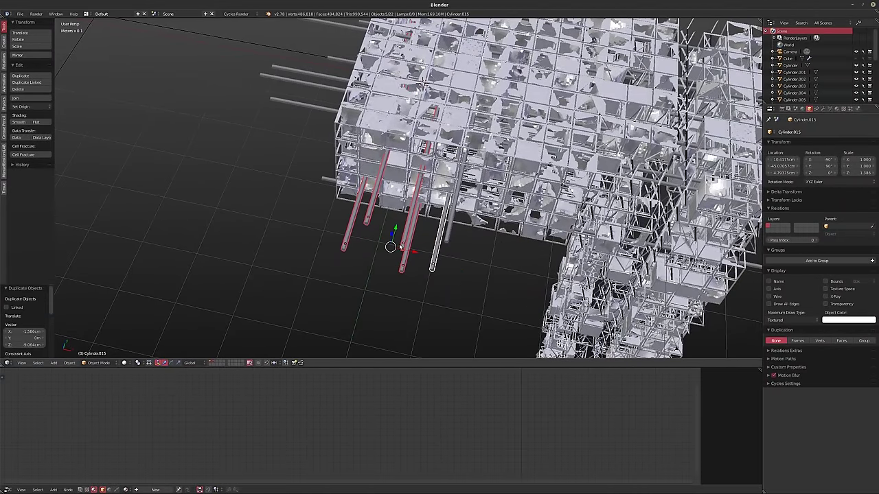
{"action": "right_click", "coordinate": [448, 223], "text": "shift"}
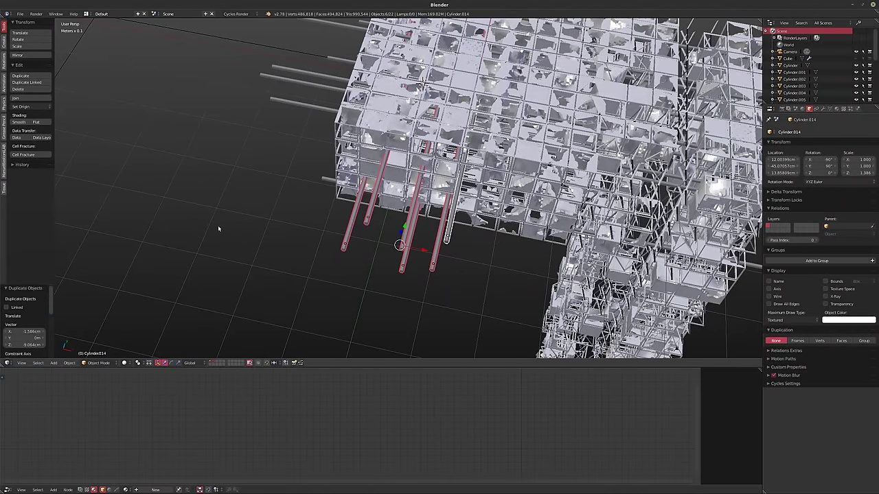
- Randomize Transform the rods with Location X 0 and Y range 25cm
{"action": "left_click", "coordinate": [70, 363]}
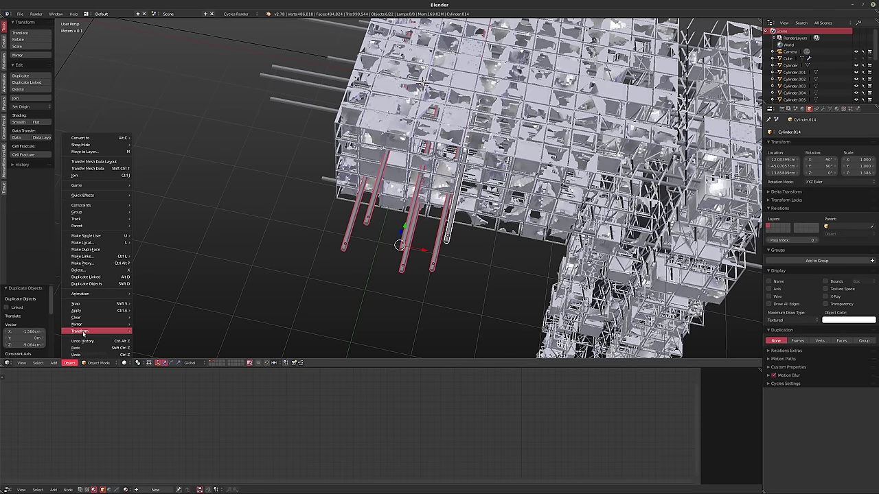
{"action": "mouse_move", "coordinate": [96, 331]}
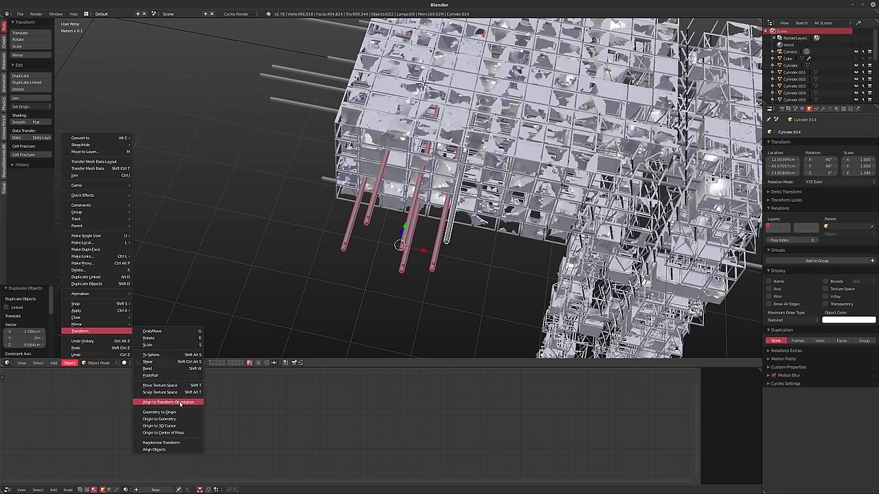
{"action": "left_click", "coordinate": [171, 442]}
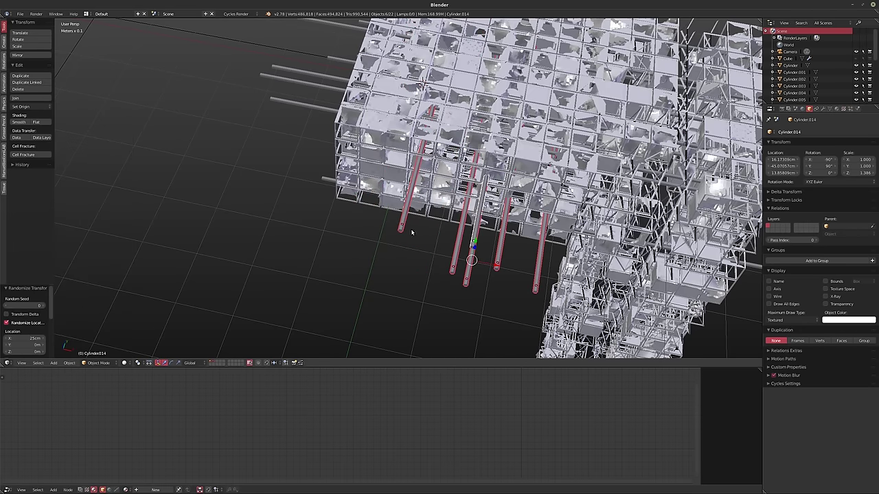
{"action": "scroll", "coordinate": [412, 234], "scroll_direction": "down", "scroll_amount": 4}
{"action": "middle_click_drag", "start_coordinate": [412, 233], "coordinate": [357, 275]}
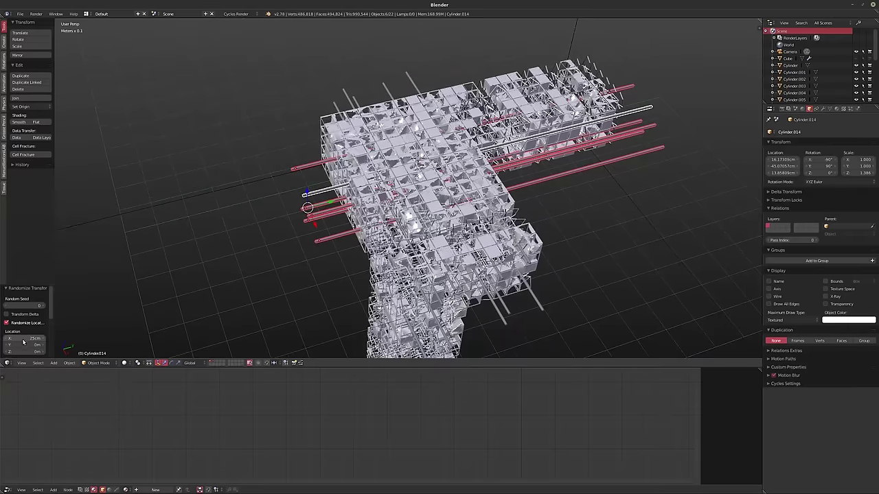
{"action": "left_click", "coordinate": [24, 339]}
{"action": "type", "text": "0m"}
{"action": "key", "text": "Return"}
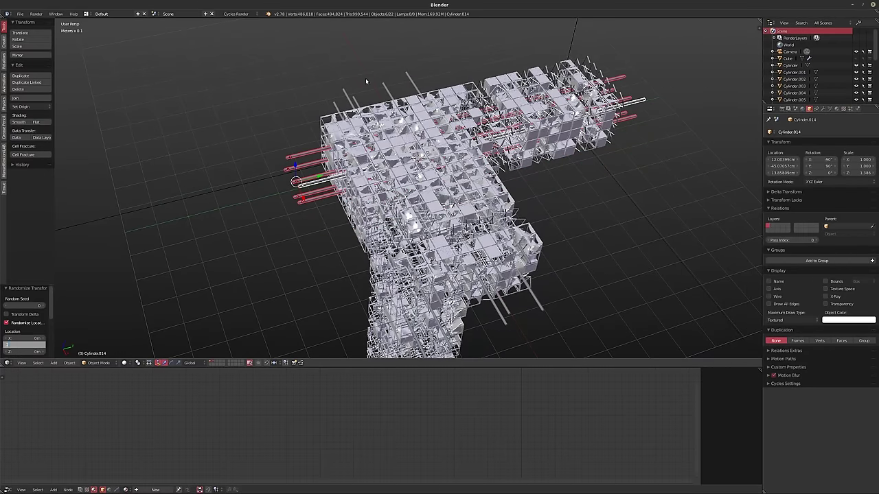
{"action": "key", "text": "Return"}
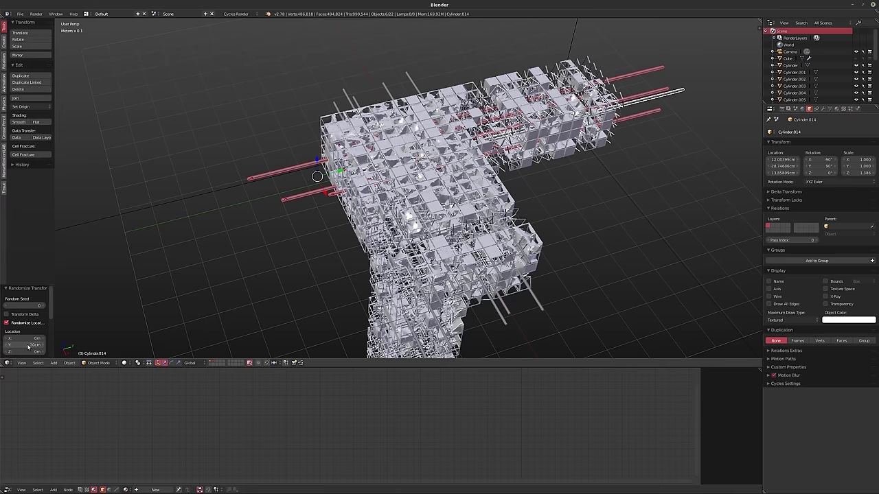
{"action": "left_click", "coordinate": [28, 345]}
{"action": "key", "text": "Return"}
- Start sliding the selected rods along the Y axis
{"action": "mouse_move", "coordinate": [431, 187]}
{"action": "middle_mouse_down"}
{"action": "mouse_move", "coordinate": [422, 222]}
{"action": "mouse_move", "coordinate": [413, 206]}
{"action": "middle_mouse_up"}
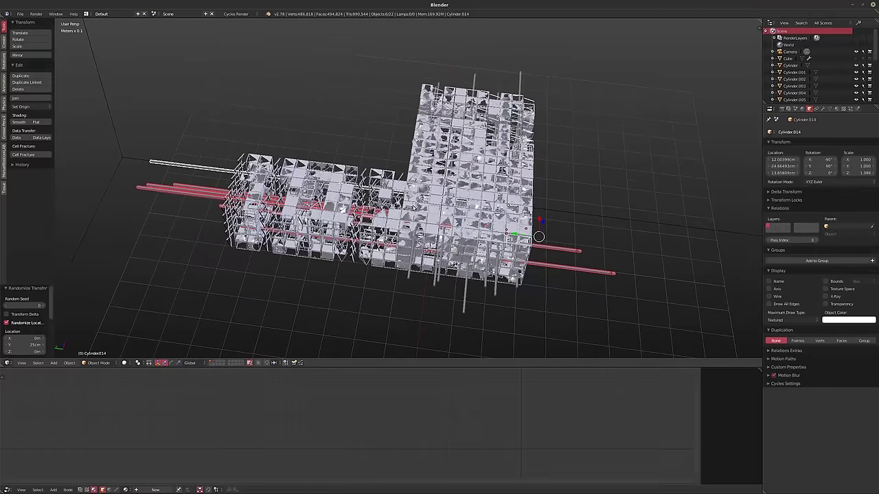
{"action": "key", "text": "g"}
{"action": "key", "text": "y"}
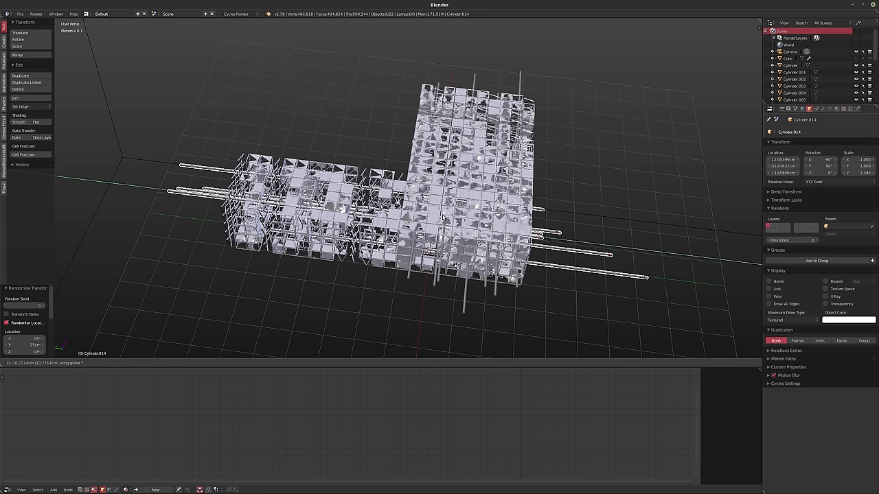
- Cancel the move, undo the random offsets, and run Randomize Transform again
{"action": "right_click", "coordinate": [443, 218]}
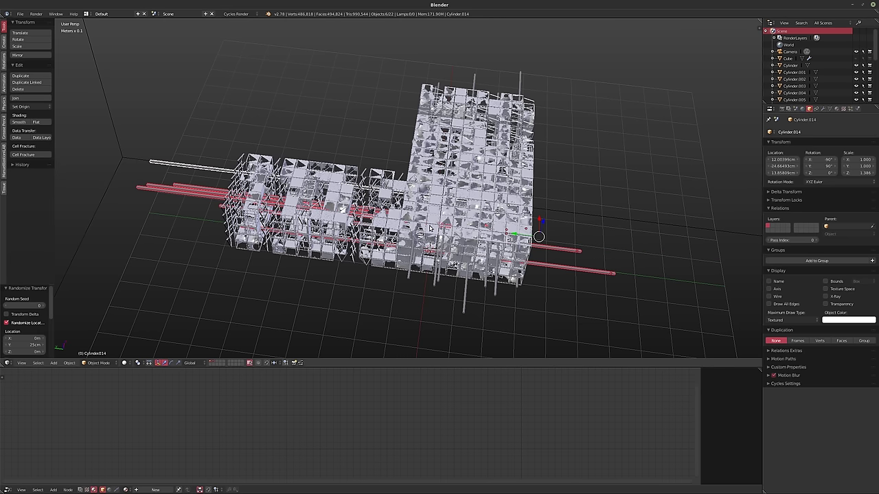
{"action": "key", "text": "ctrl+z"}
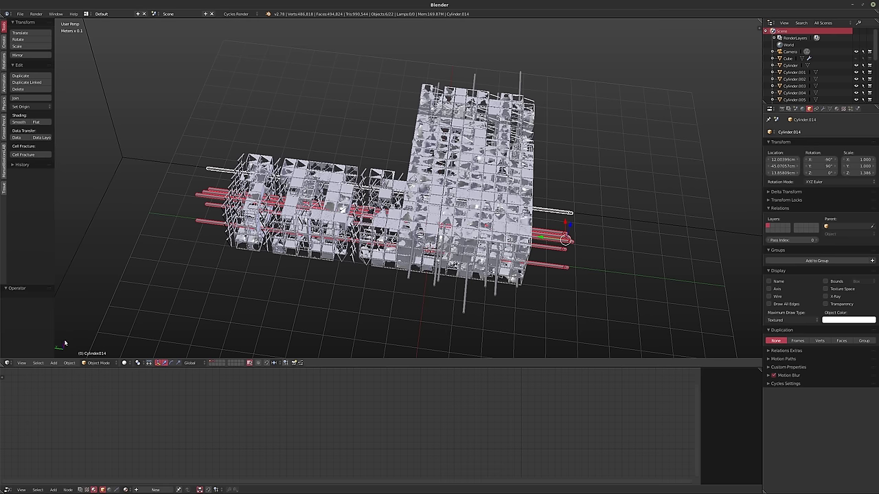
{"action": "left_click", "coordinate": [70, 362]}
{"action": "mouse_move", "coordinate": [81, 331]}
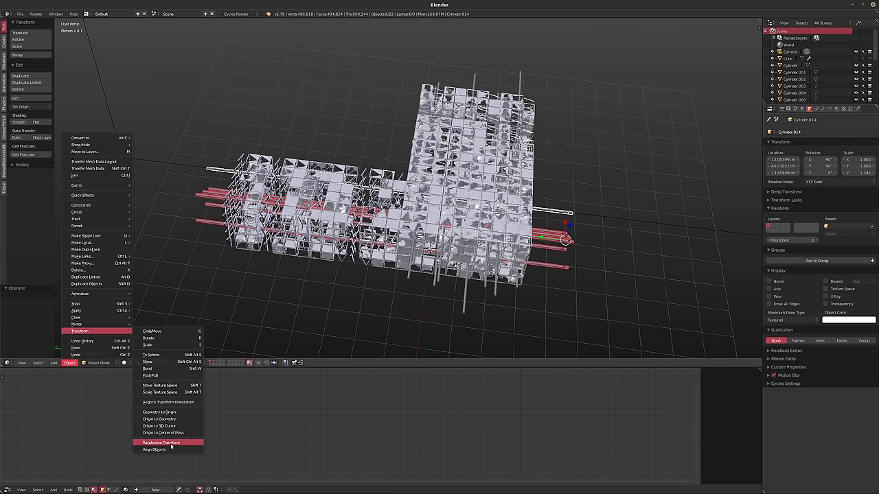
{"action": "left_click", "coordinate": [160, 443]}
- Set the random Y location range to 15cm, then 10cm
{"action": "left_click", "coordinate": [26, 345]}
{"action": "type", "text": "15"}
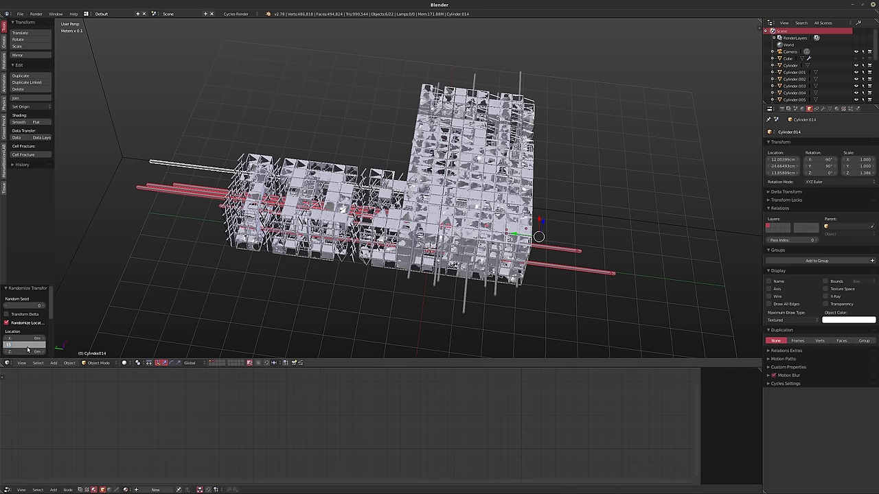
{"action": "key", "text": "Return"}
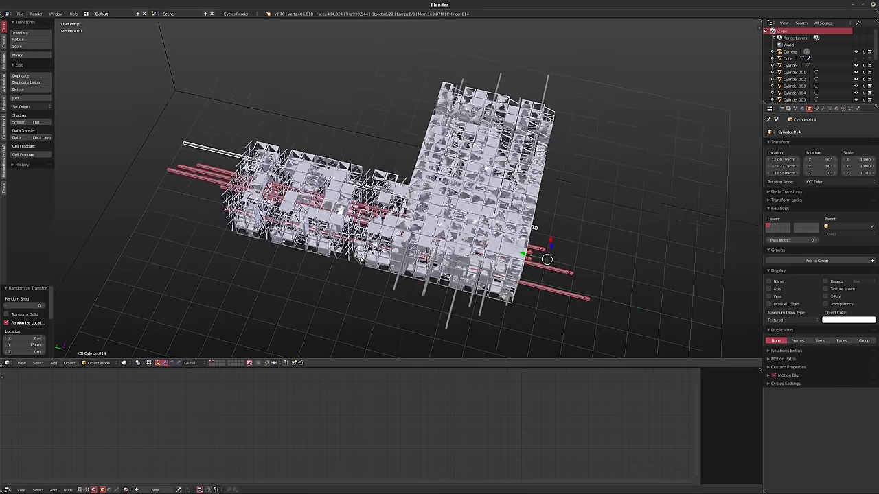
{"action": "left_click", "coordinate": [21, 345]}
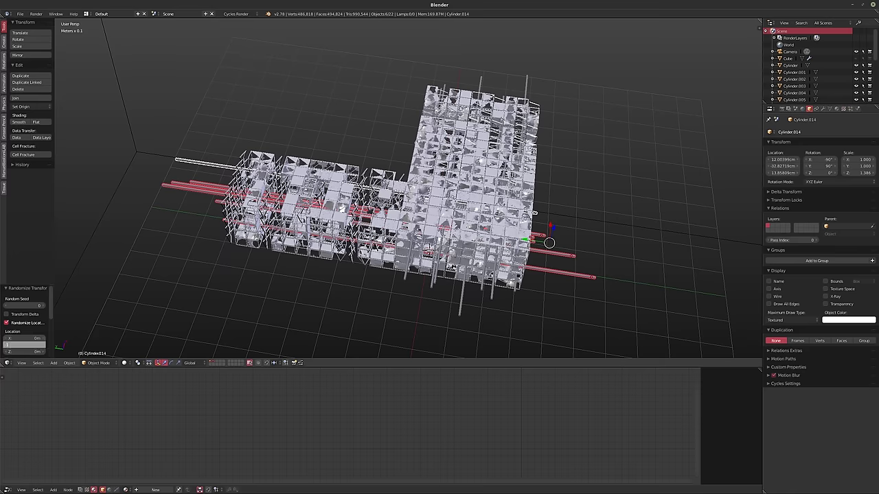
{"action": "type", "text": "10cm"}
{"action": "key", "text": "Return"}
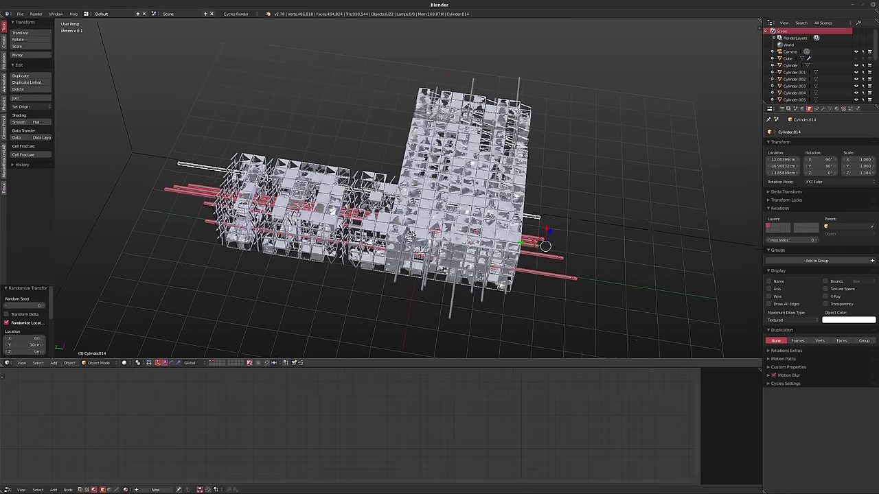
{"action": "mouse_move", "coordinate": [394, 252]}
{"action": "middle_mouse_down"}
{"action": "mouse_move", "coordinate": [389, 195]}
{"action": "mouse_move", "coordinate": [410, 270]}
{"action": "middle_mouse_up"}
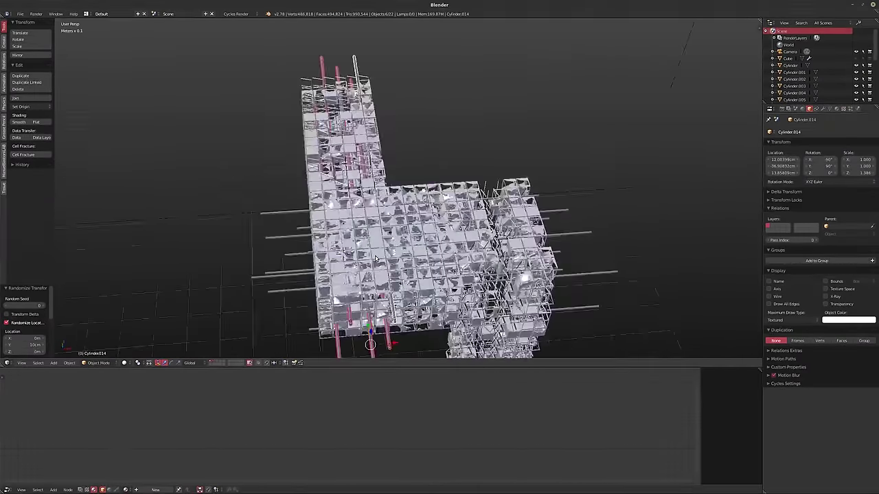
{"action": "mouse_move", "coordinate": [410, 270]}
{"action": "middle_mouse_down"}
{"action": "mouse_move", "coordinate": [385, 227]}
{"action": "mouse_move", "coordinate": [423, 215]}
{"action": "middle_mouse_up"}
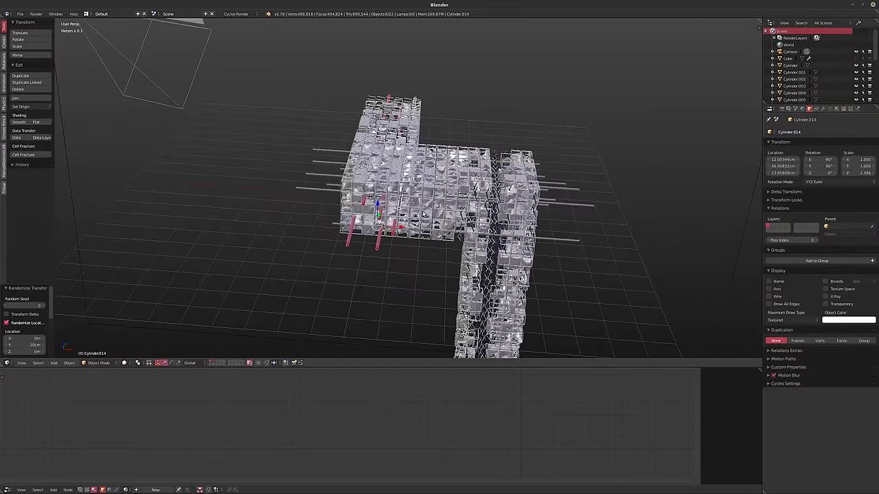
- Duplicate the six rods and place the copies on the right block
{"action": "key", "text": "shift+d"}
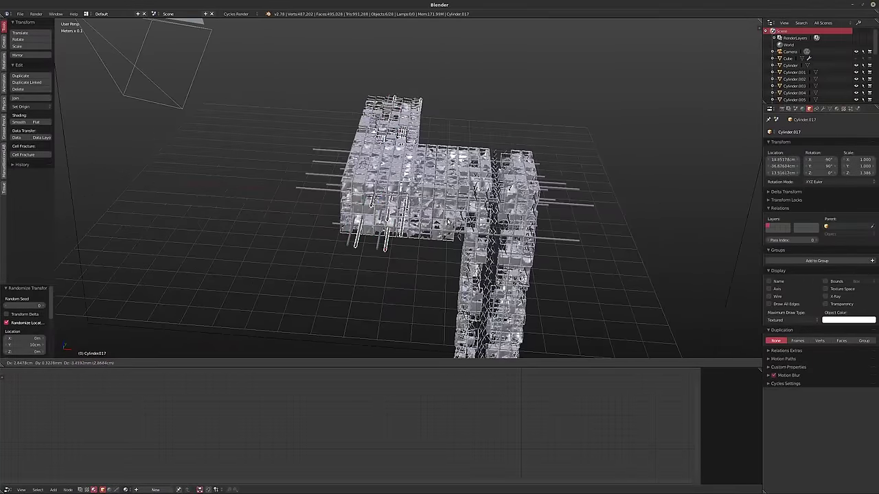
{"action": "left_click", "coordinate": [558, 225]}
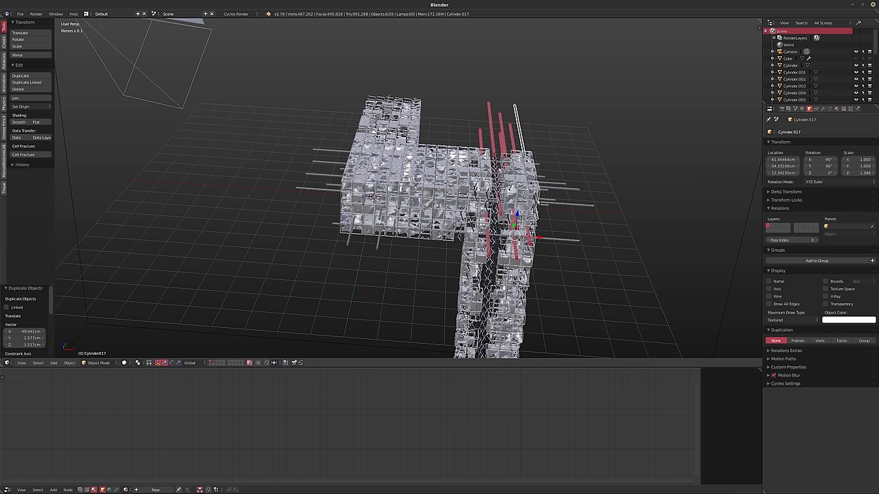
{"action": "key", "text": "r"}
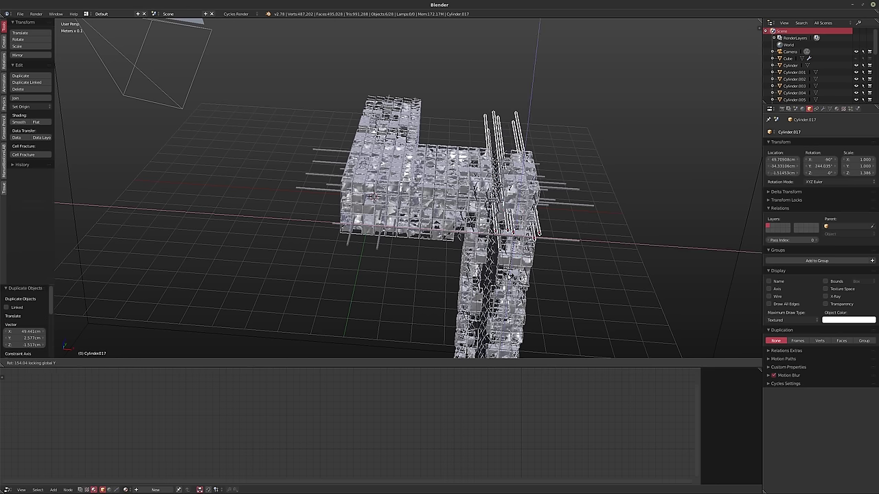
{"action": "left_click", "coordinate": [568, 241]}
{"action": "mouse_move", "coordinate": [569, 241]}
{"action": "middle_mouse_down"}
{"action": "mouse_move", "coordinate": [528, 208]}
{"action": "mouse_move", "coordinate": [551, 125]}
{"action": "middle_mouse_up"}
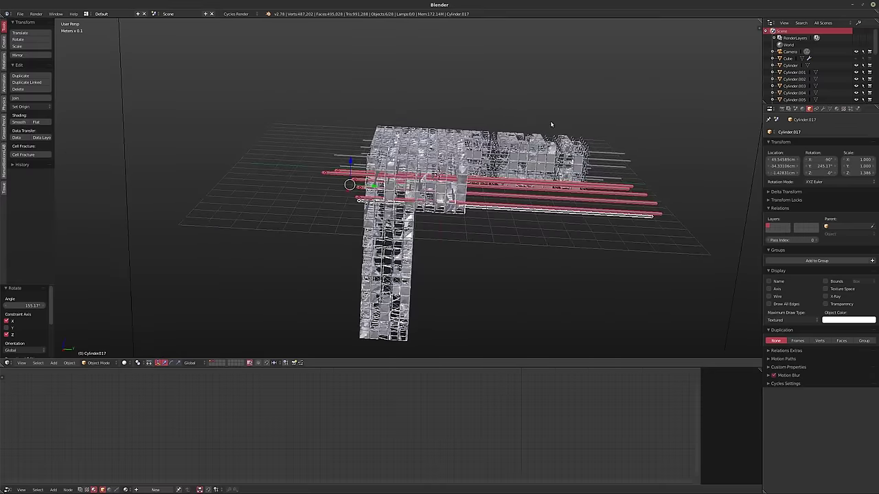
- Stand the rod copies upright with a -90° X rotation and start moving them
{"action": "key", "text": "r"}
{"action": "key", "text": "x"}
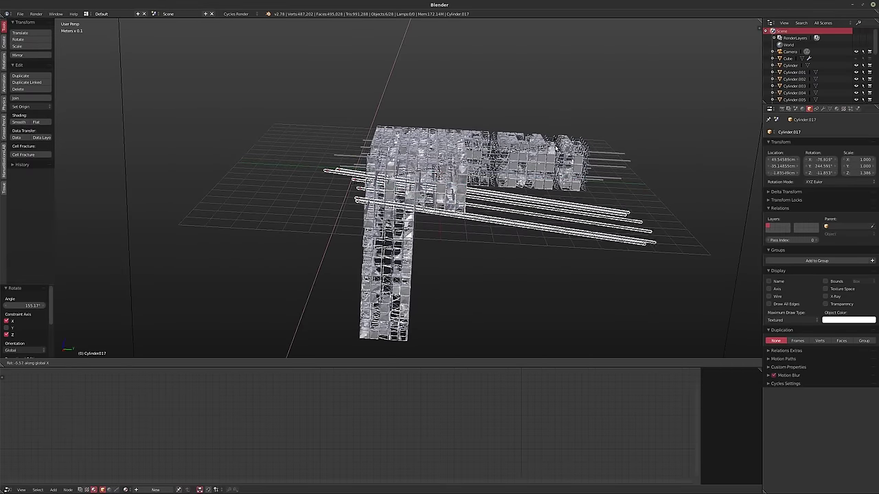
{"action": "type", "text": "-90"}
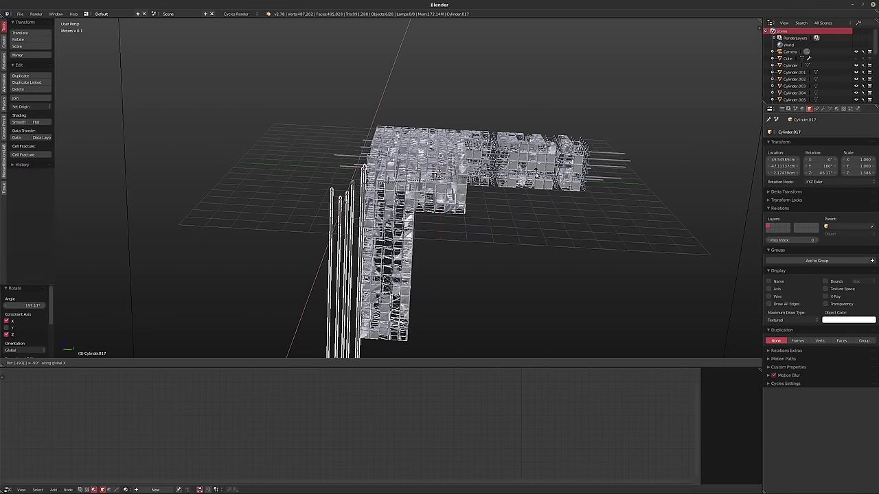
{"action": "key", "text": "Return"}
{"action": "middle_click_drag", "start_coordinate": [371, 225], "coordinate": [352, 184]}
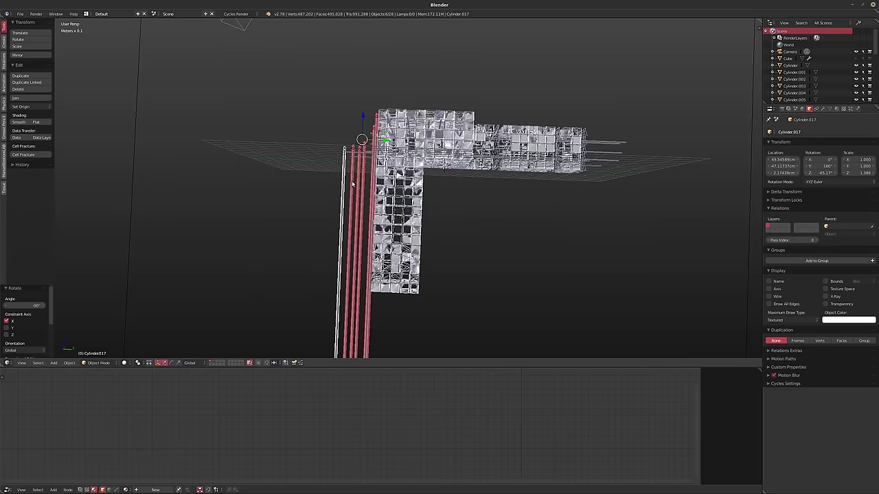
{"action": "key", "text": "g"}
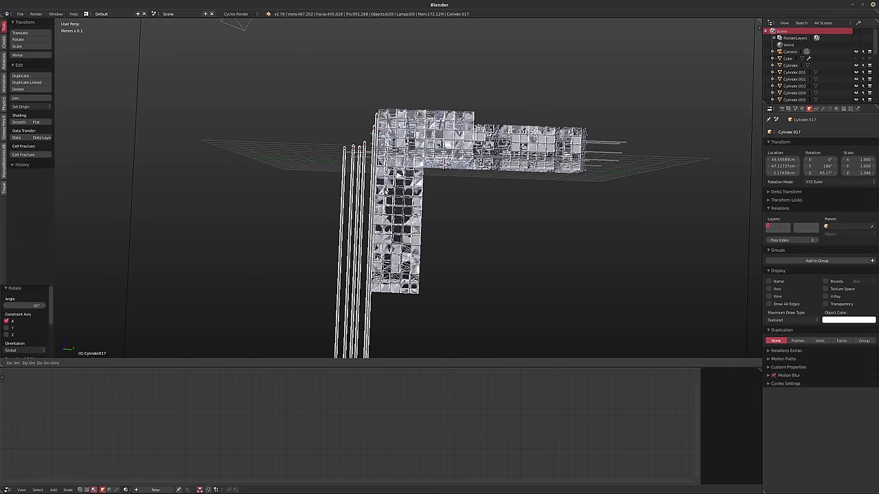
{"action": "key", "text": "shift+x"}
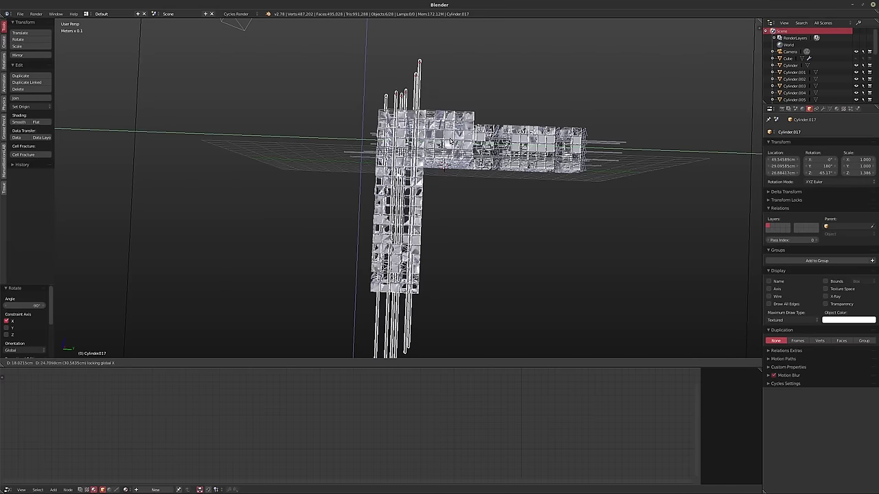
- Drop the upright rods into the wing and shorten them along Z
{"action": "left_click", "coordinate": [451, 141]}
{"action": "mouse_move", "coordinate": [452, 172]}
{"action": "middle_mouse_down"}
{"action": "mouse_move", "coordinate": [443, 189]}
{"action": "mouse_move", "coordinate": [500, 198]}
{"action": "middle_mouse_up"}
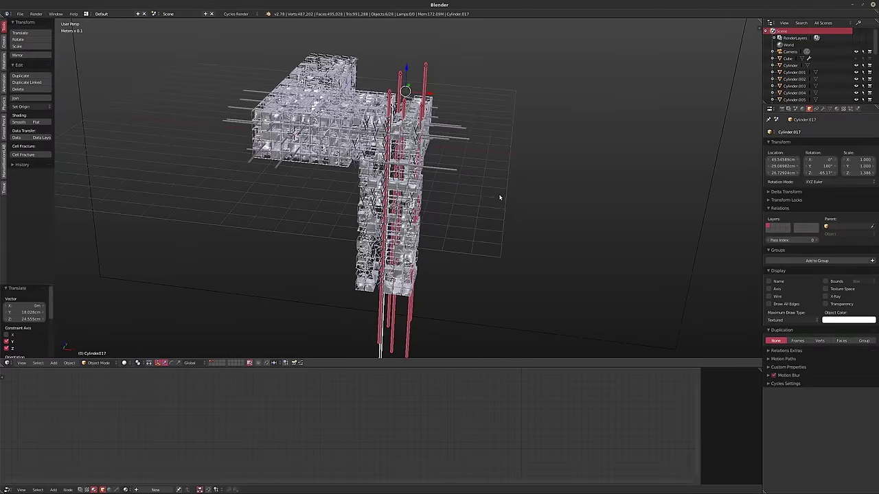
{"action": "key", "text": "s"}
{"action": "key", "text": "z"}
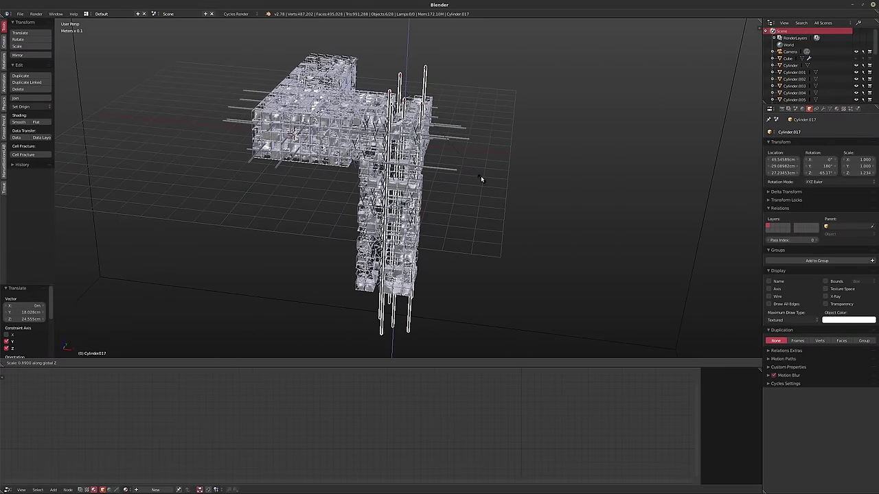
{"action": "left_click", "coordinate": [484, 197]}
{"action": "mouse_move", "coordinate": [484, 196]}
{"action": "middle_mouse_down"}
{"action": "mouse_move", "coordinate": [453, 181]}
{"action": "mouse_move", "coordinate": [485, 196]}
{"action": "middle_mouse_up"}
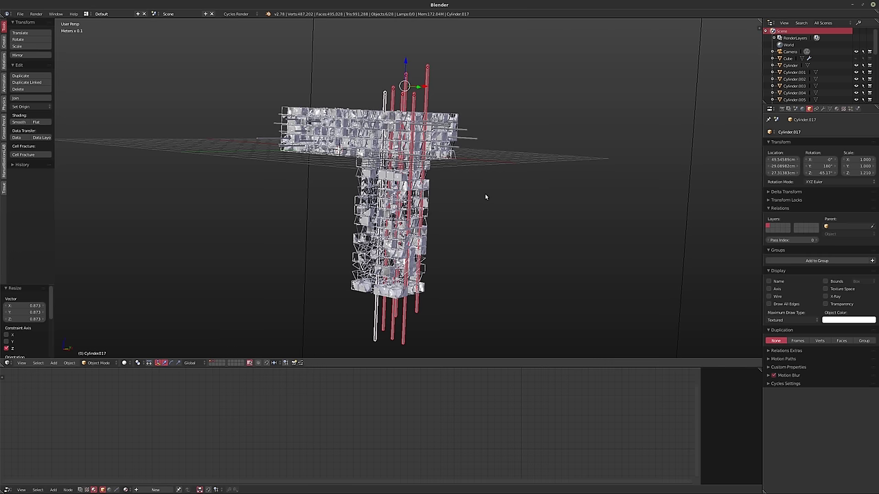
- Rescale the upright rods along Z to 0.907
{"action": "key", "text": "s"}
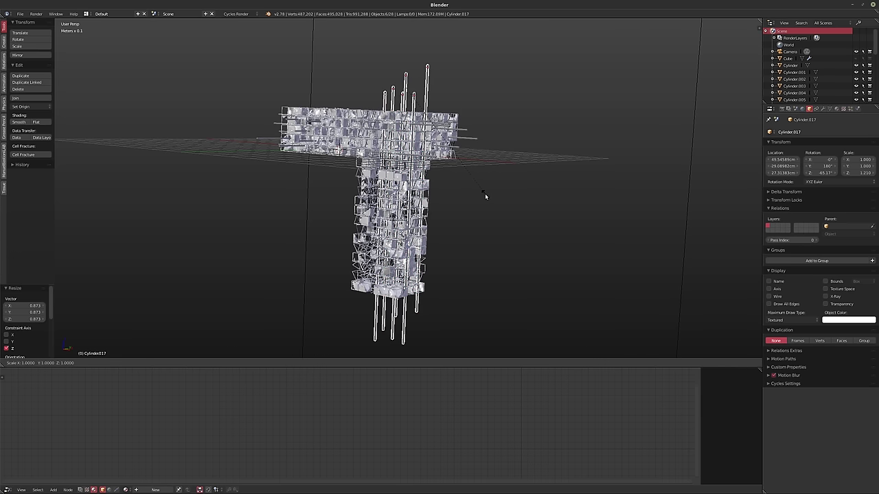
{"action": "key", "text": "z"}
{"action": "key", "text": "shift+z"}
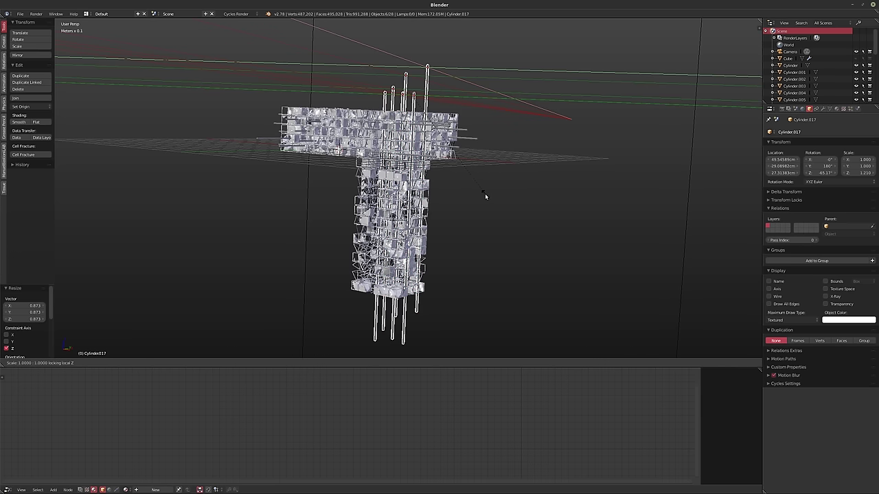
{"action": "key", "text": "Escape"}
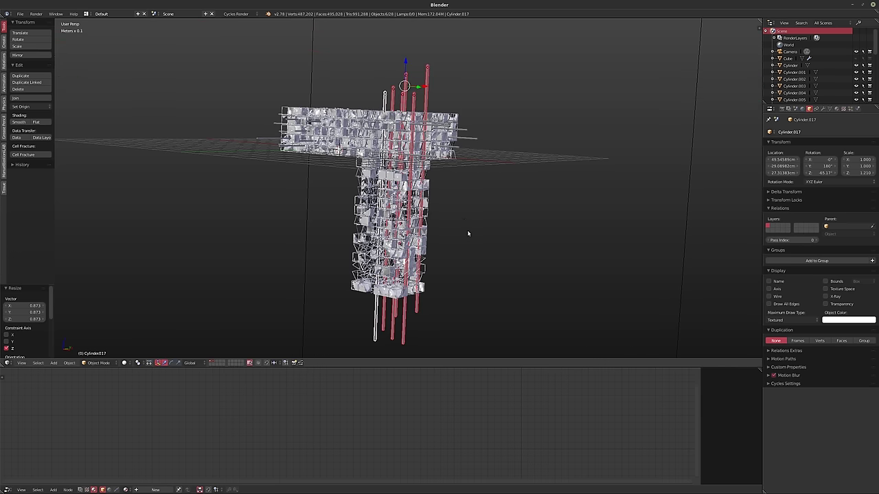
{"action": "key", "text": "s"}
{"action": "key", "text": "shift+z"}
{"action": "key", "text": "Escape"}
{"action": "key", "text": "s"}
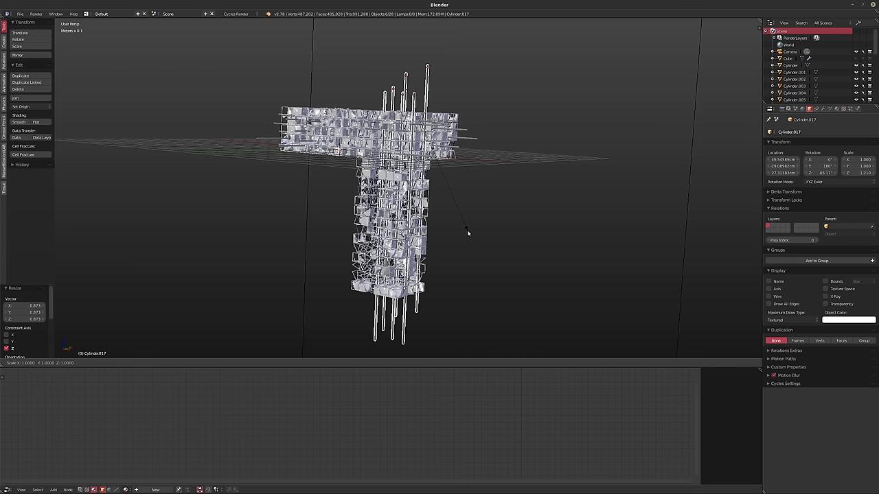
{"action": "key", "text": "z"}
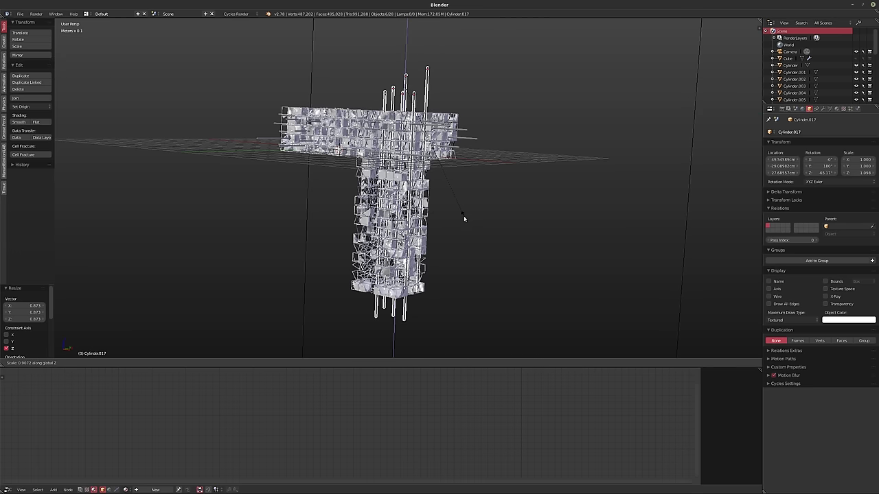
{"action": "left_click", "coordinate": [464, 216]}
{"action": "middle_click_drag", "start_coordinate": [464, 216], "coordinate": [468, 186]}
- Move the rods vertically, then horizontally, to fit them inside the wing
{"action": "key", "text": "g"}
{"action": "key", "text": "z"}
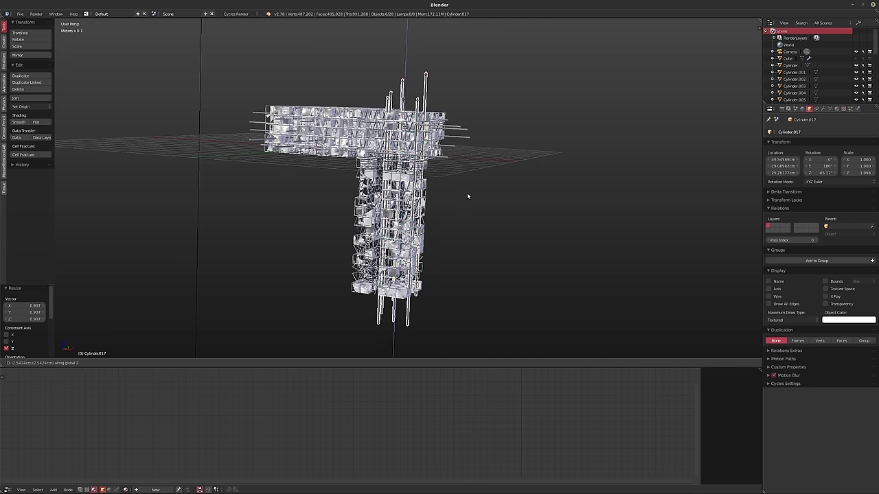
{"action": "mouse_move", "coordinate": [466, 225]}
{"action": "middle_mouse_down"}
{"action": "mouse_move", "coordinate": [481, 265]}
{"action": "mouse_move", "coordinate": [428, 225]}
{"action": "middle_mouse_up"}
{"action": "key", "text": "g"}
{"action": "key", "text": "z"}
{"action": "key", "text": "shift+z"}
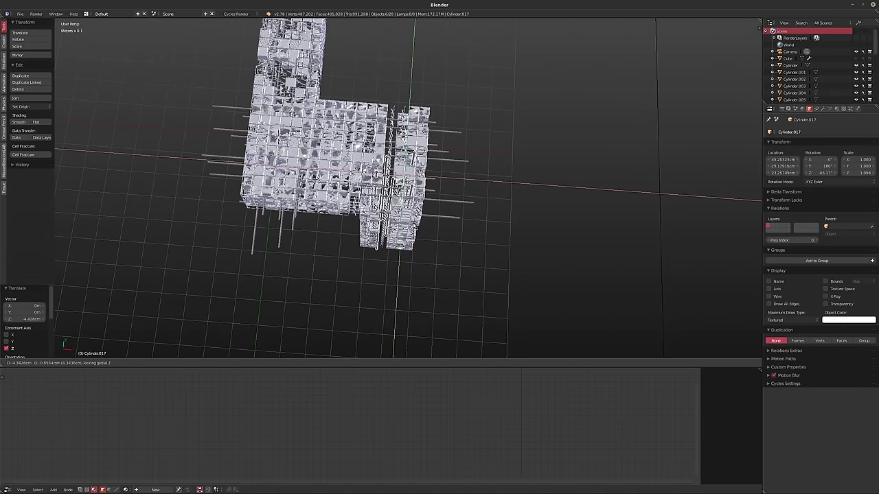
{"action": "left_click", "coordinate": [454, 230]}
{"action": "mouse_move", "coordinate": [454, 229]}
{"action": "middle_mouse_down"}
{"action": "mouse_move", "coordinate": [431, 249]}
{"action": "mouse_move", "coordinate": [449, 238]}
{"action": "middle_mouse_up"}
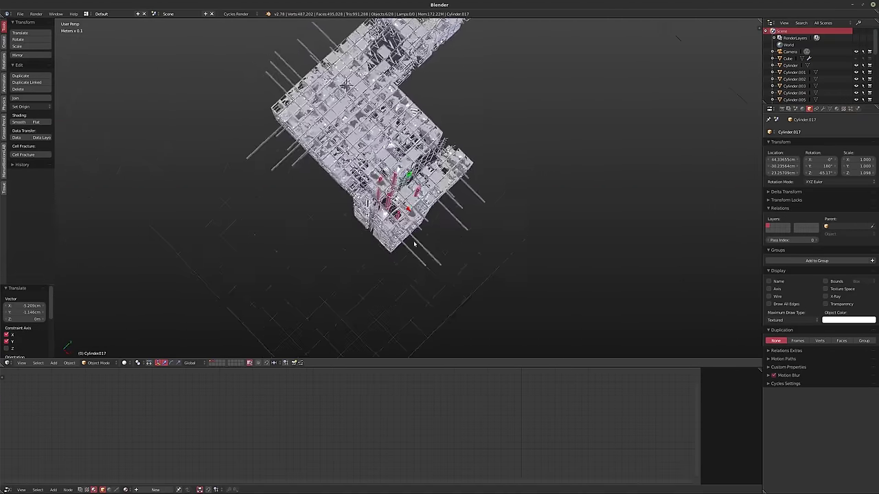
- Turn the rods -31.695° about Z, nudge them horizontally, and switch to camera view
{"action": "key", "text": "r"}
{"action": "key", "text": "z"}
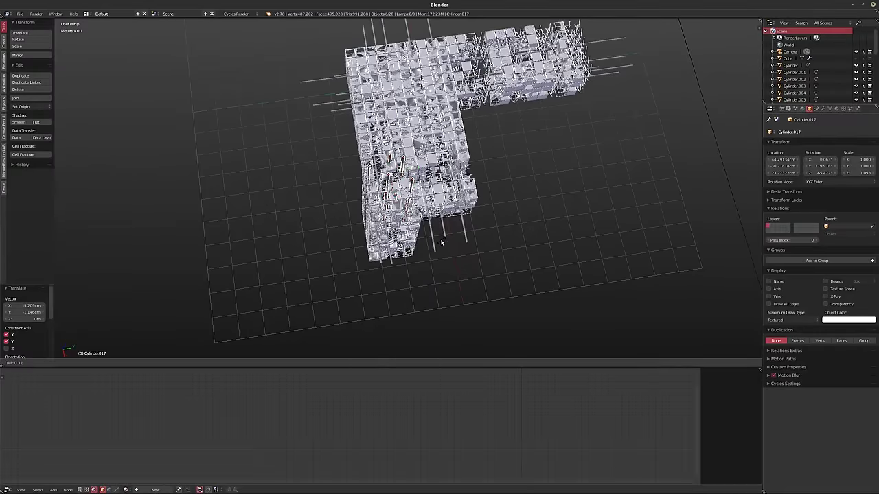
{"action": "left_click", "coordinate": [475, 204]}
{"action": "mouse_move", "coordinate": [475, 204]}
{"action": "middle_mouse_down"}
{"action": "mouse_move", "coordinate": [403, 258]}
{"action": "mouse_move", "coordinate": [397, 253]}
{"action": "mouse_move", "coordinate": [459, 218]}
{"action": "middle_mouse_up"}
{"action": "key", "text": "g"}
{"action": "key", "text": "shift+z"}
{"action": "left_click", "coordinate": [398, 252]}
{"action": "key", "text": "KP_0"}
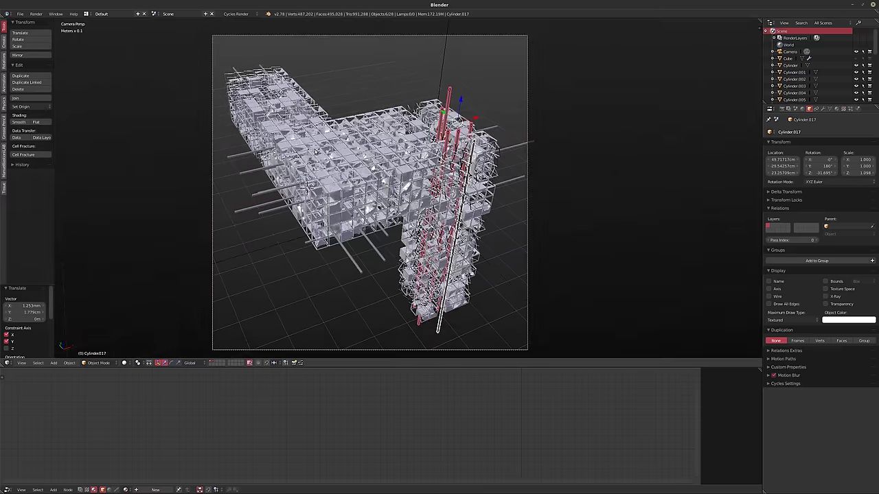
- Move Cylinder -7.937cm and Cylinder.009 -4.341cm along X
{"action": "right_click", "coordinate": [520, 151]}
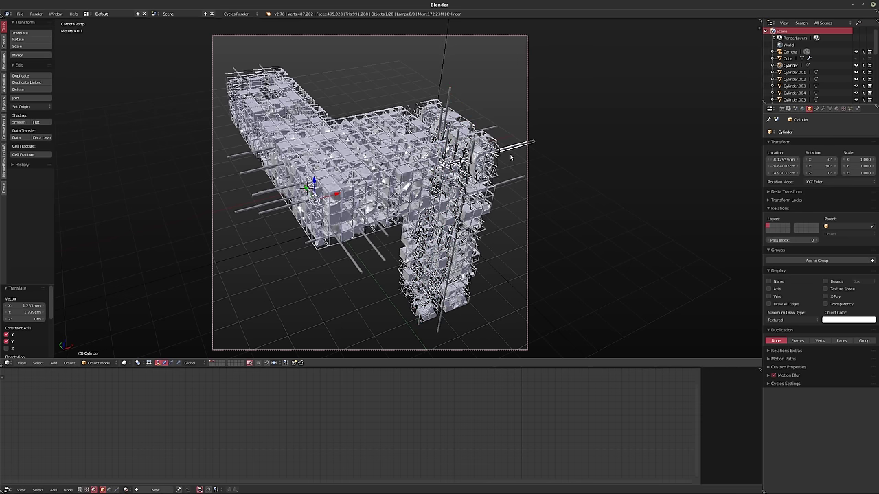
{"action": "key", "text": "g"}
{"action": "key", "text": "x"}
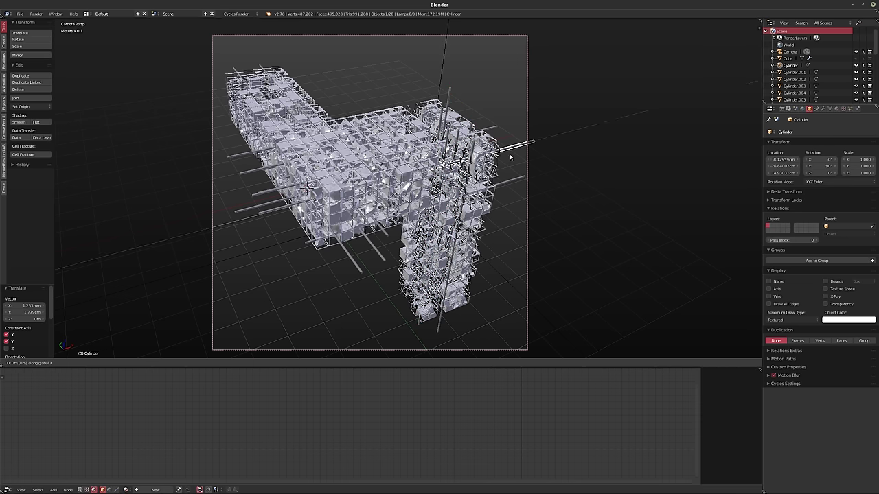
{"action": "left_click", "coordinate": [519, 185]}
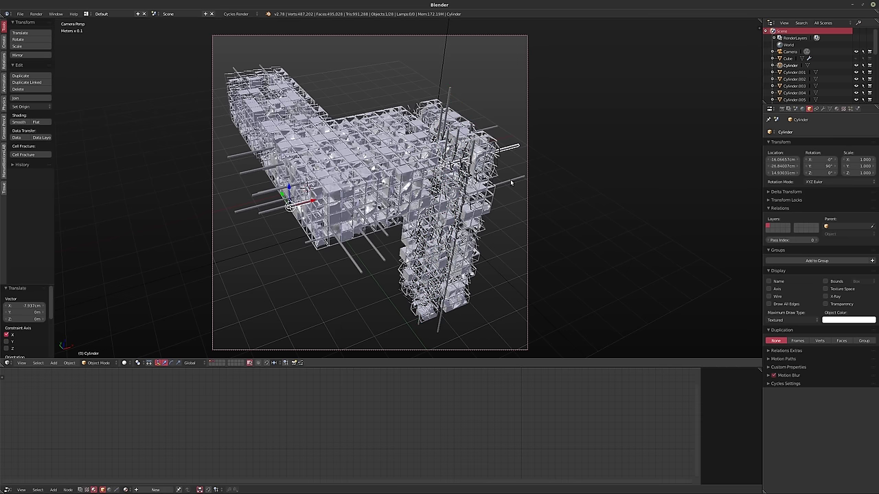
{"action": "right_click", "coordinate": [513, 181]}
{"action": "key", "text": "g"}
{"action": "key", "text": "x"}
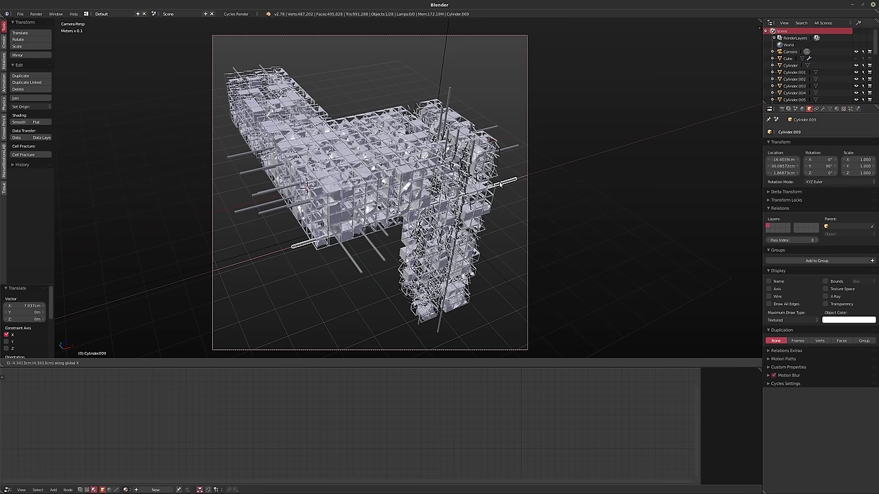
{"action": "left_click", "coordinate": [502, 184]}
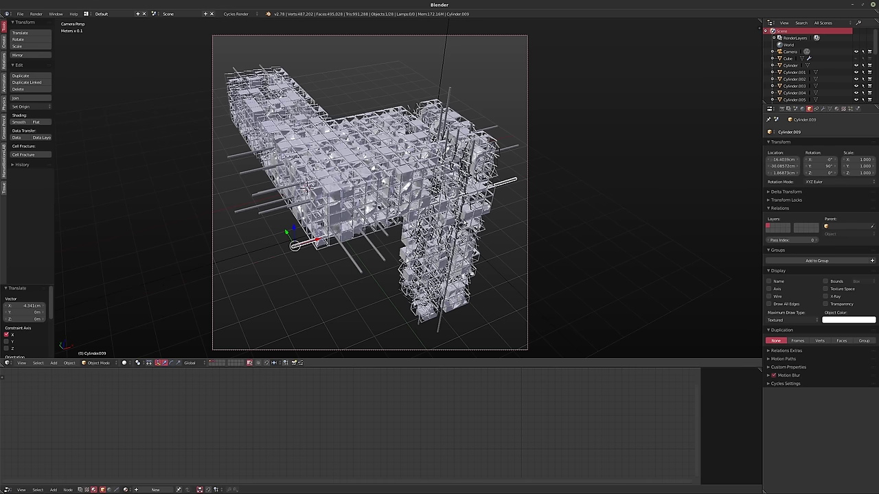
- Select Cylinder in the outliner and hide the glass cells' layer
{"action": "left_click", "coordinate": [795, 72]}
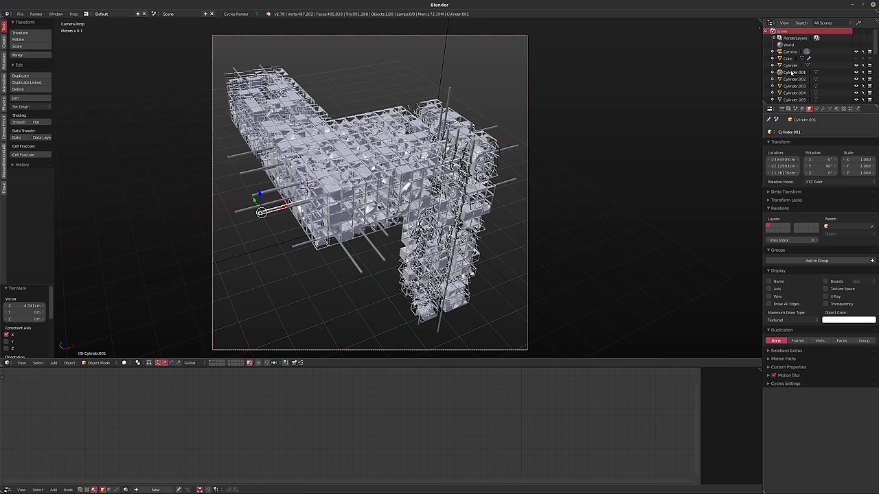
{"action": "left_click", "coordinate": [790, 66]}
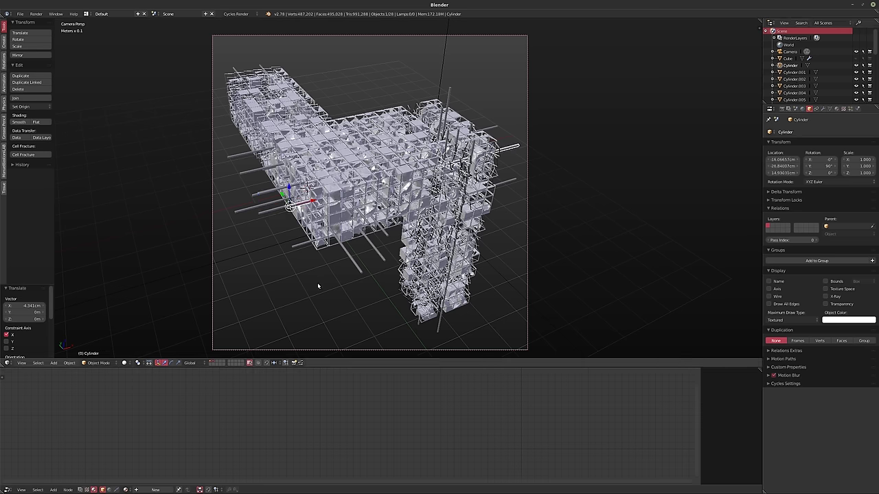
{"action": "left_click", "coordinate": [211, 362]}
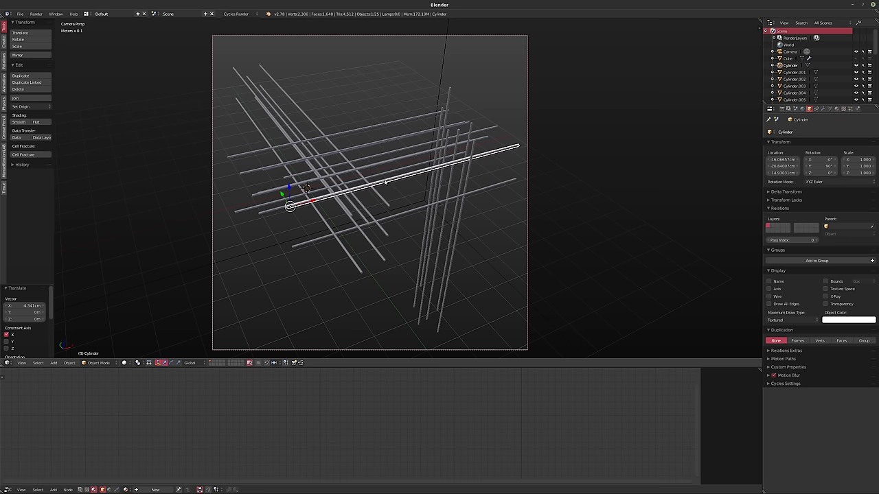
- Select every object in the scene, then remove the Roundcube from the selection
{"action": "key", "text": "a"}
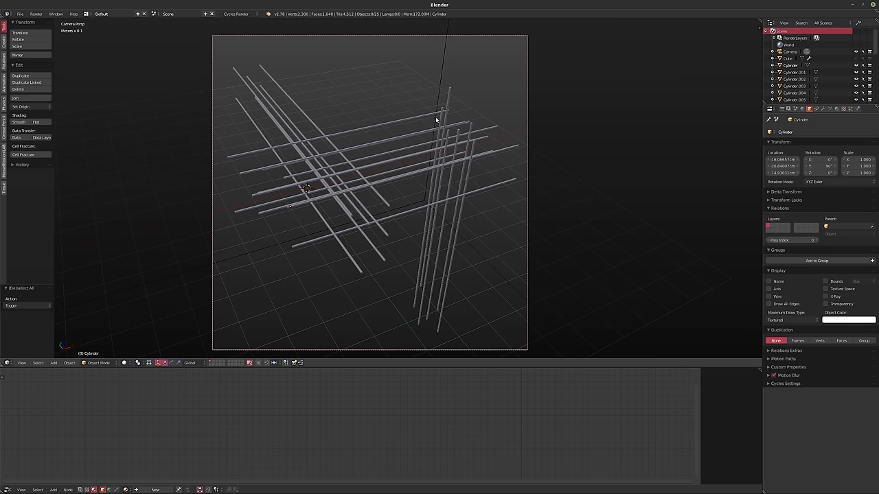
{"action": "key", "text": "a"}
{"action": "left_click", "coordinate": [442, 78], "text": "shift"}
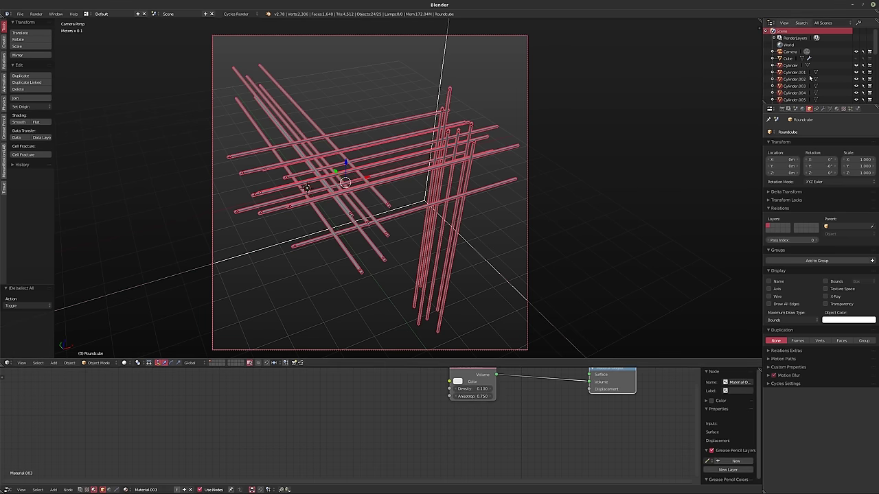
{"action": "left_click", "coordinate": [443, 71], "text": "shift"}
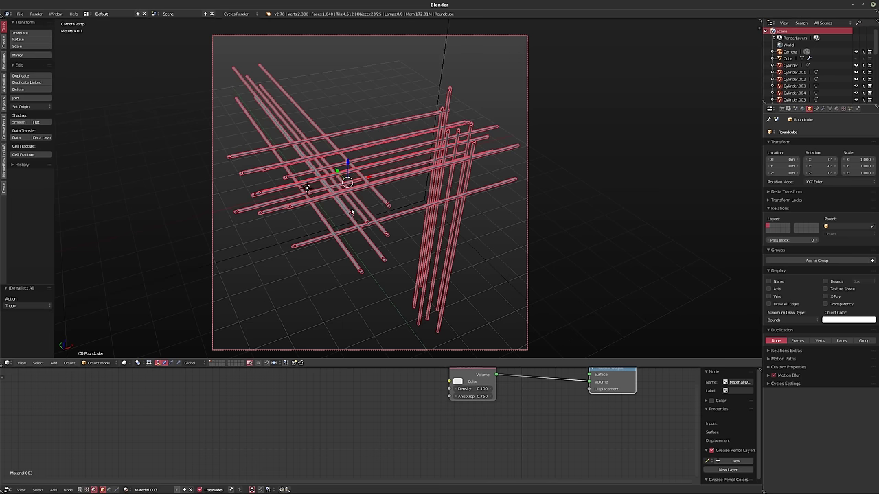
{"action": "scroll", "coordinate": [826, 76], "scroll_direction": "down", "scroll_amount": 5}
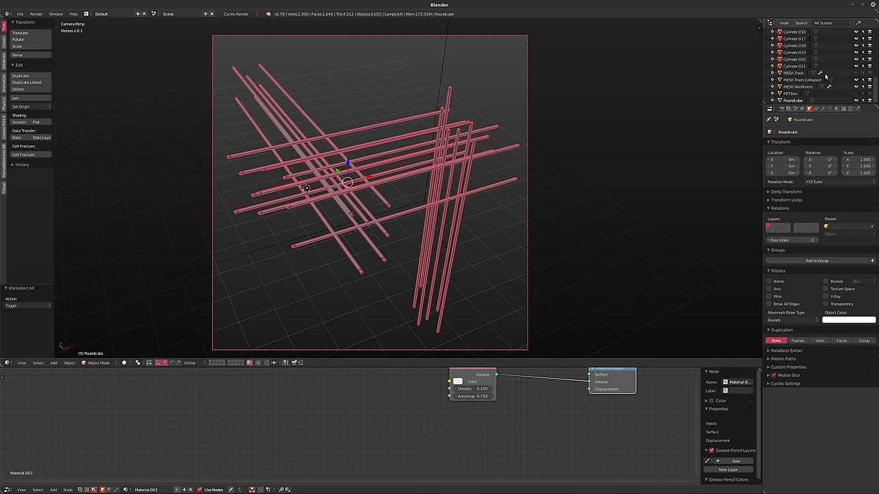
{"action": "scroll", "coordinate": [824, 78], "scroll_direction": "up", "scroll_amount": 5}
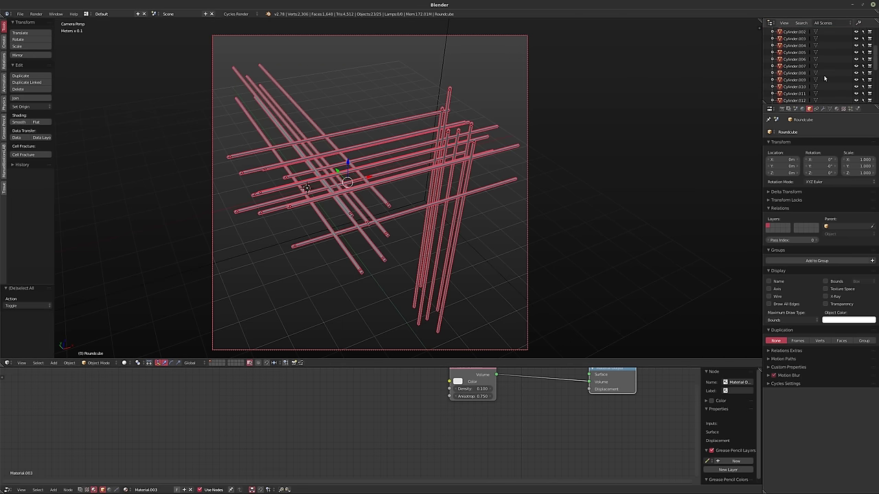
- Drop the camera from the selection and make Cylinder.013 the active rod
{"action": "key", "text": "KP_0"}
{"action": "scroll", "coordinate": [410, 167], "scroll_direction": "down", "scroll_amount": 5}
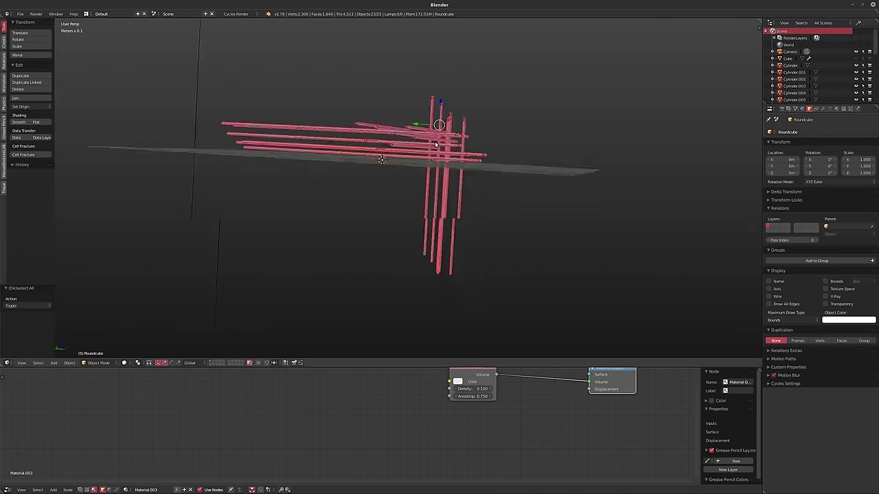
{"action": "scroll", "coordinate": [410, 168], "scroll_direction": "down", "scroll_amount": 3}
{"action": "middle_click_drag", "start_coordinate": [440, 158], "coordinate": [472, 163]}
{"action": "right_click", "coordinate": [569, 86]}
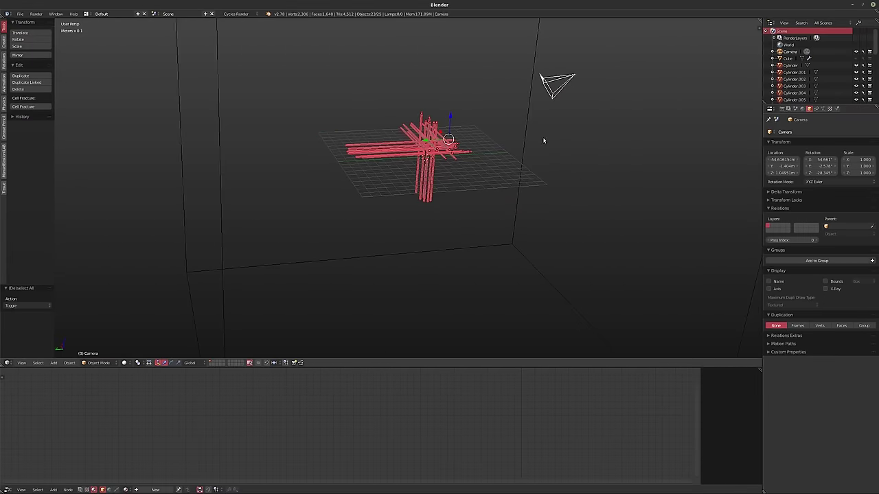
{"action": "mouse_move", "coordinate": [543, 137]}
{"action": "middle_mouse_down"}
{"action": "mouse_move", "coordinate": [504, 156]}
{"action": "mouse_move", "coordinate": [497, 192]}
{"action": "mouse_move", "coordinate": [540, 185]}
{"action": "mouse_move", "coordinate": [450, 178]}
{"action": "middle_mouse_up"}
{"action": "scroll", "coordinate": [498, 186], "scroll_direction": "down", "scroll_amount": 3}
{"action": "scroll", "coordinate": [489, 184], "scroll_direction": "up", "scroll_amount": 3}
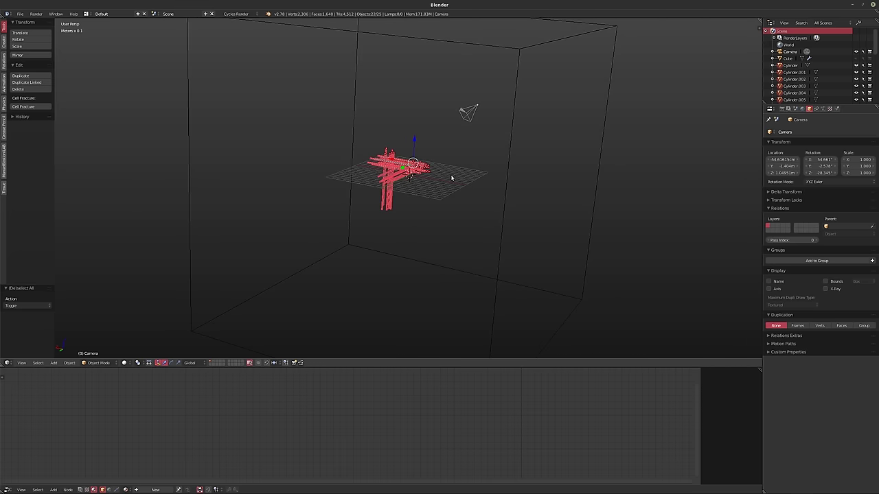
{"action": "scroll", "coordinate": [454, 178], "scroll_direction": "up", "scroll_amount": 2}
{"action": "scroll", "coordinate": [454, 178], "scroll_direction": "up", "scroll_amount": 3}
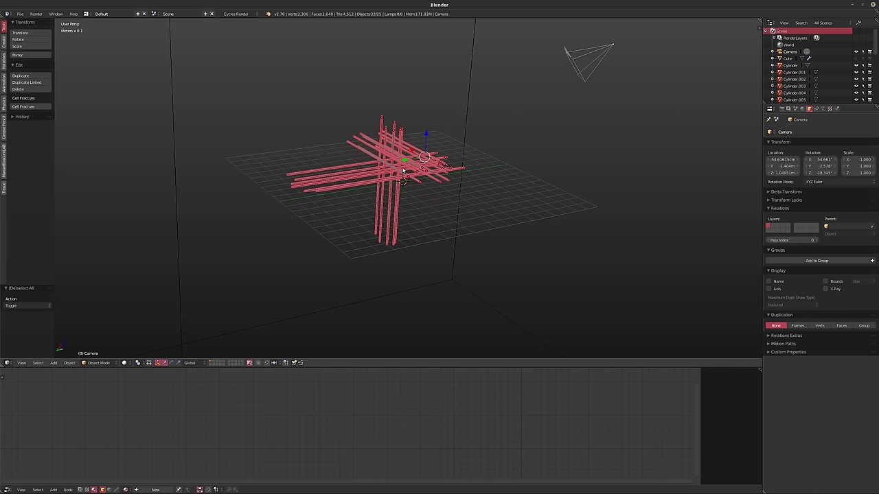
{"action": "right_click", "coordinate": [403, 173]}
- Join the rods into one object, then undo the join to restore separate cylinders
{"action": "key", "text": "ctrl+j"}
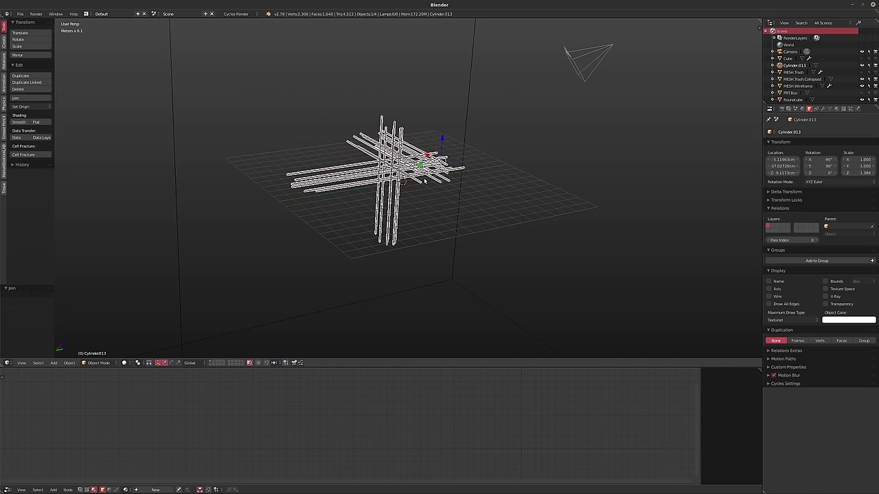
{"action": "key", "text": "KP_0"}
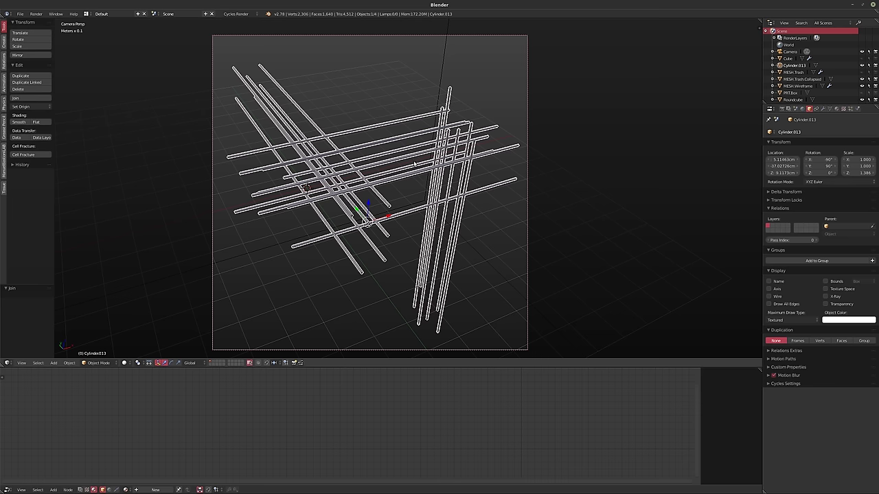
{"action": "key", "text": "ctrl+z"}
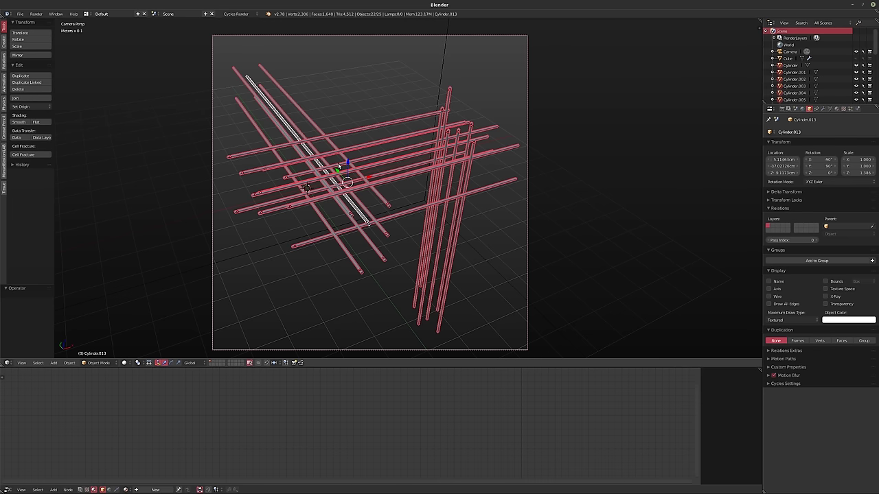
- Give all selected rods the active rod's new material and show the cage on layer 2
{"action": "left_click", "coordinate": [156, 490]}
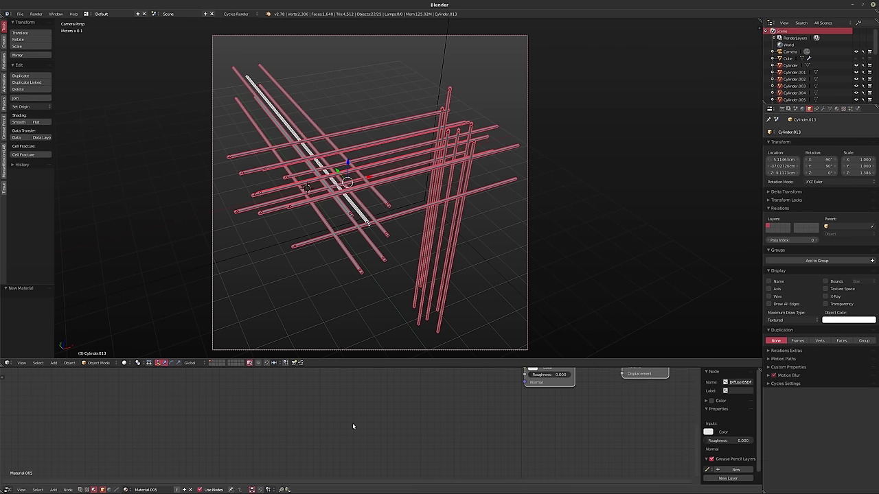
{"action": "middle_click_drag", "start_coordinate": [224, 472], "coordinate": [173, 491]}
{"action": "key", "text": "ctrl+l"}
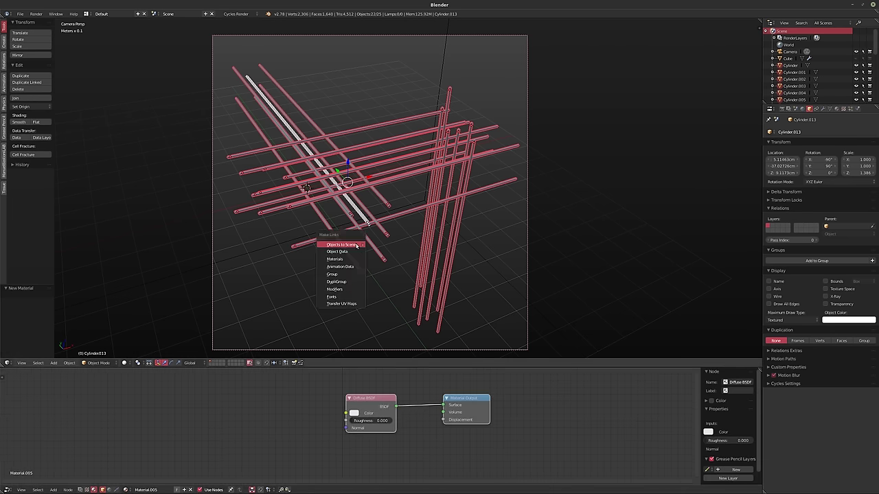
{"action": "left_click", "coordinate": [337, 260]}
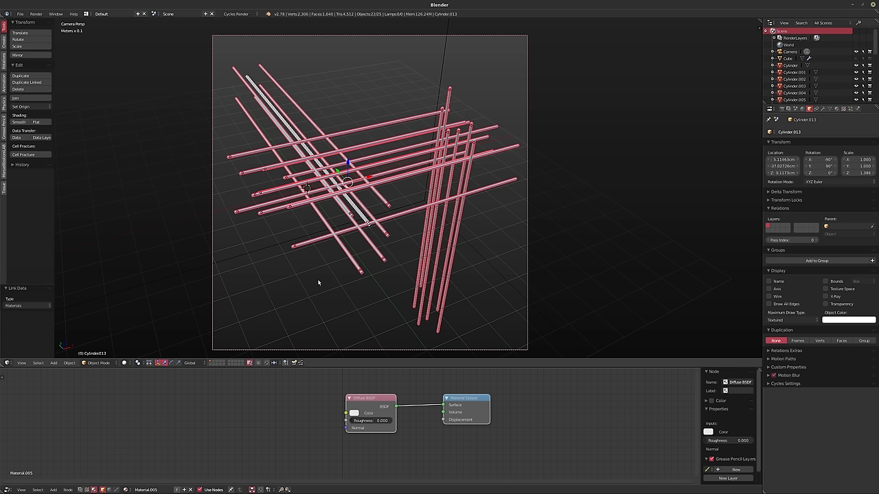
{"action": "key", "text": "shift+2"}
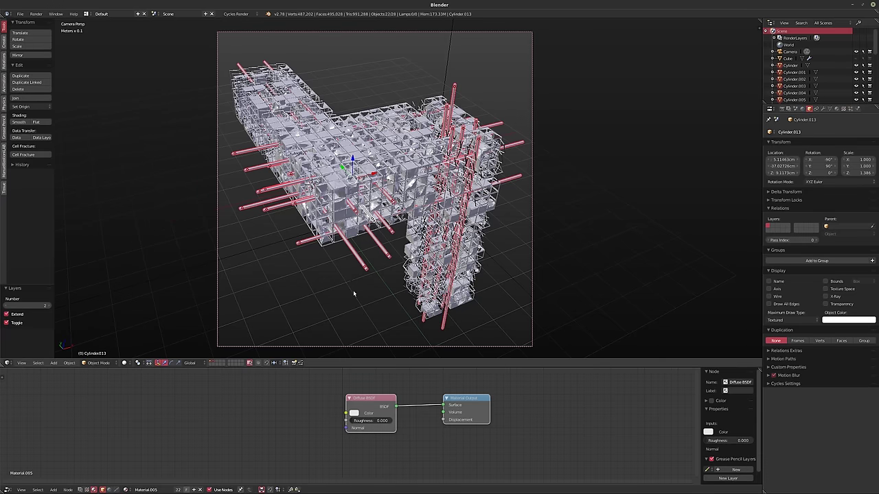
- Deselect all, switch to rendered preview, and delete the rods' Diffuse BSDF node
{"action": "key", "text": "a"}
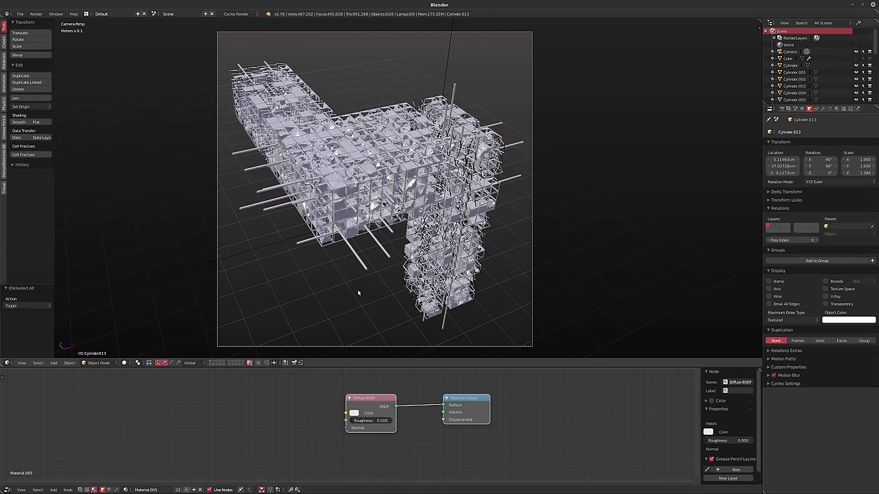
{"action": "key", "text": "shift+z"}
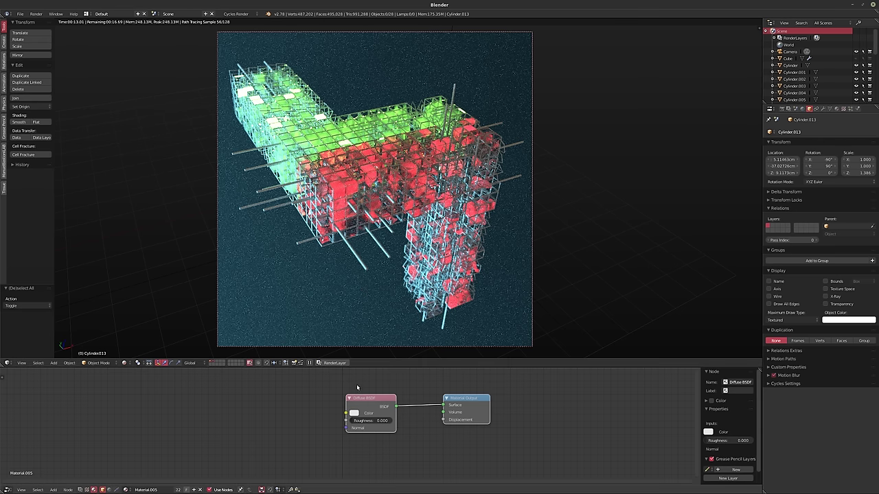
{"action": "middle_click_drag", "start_coordinate": [357, 384], "coordinate": [321, 405]}
{"action": "scroll", "coordinate": [321, 407], "scroll_direction": "up", "scroll_amount": 1}
{"action": "left_click", "coordinate": [321, 407]}
{"action": "key", "text": "x"}
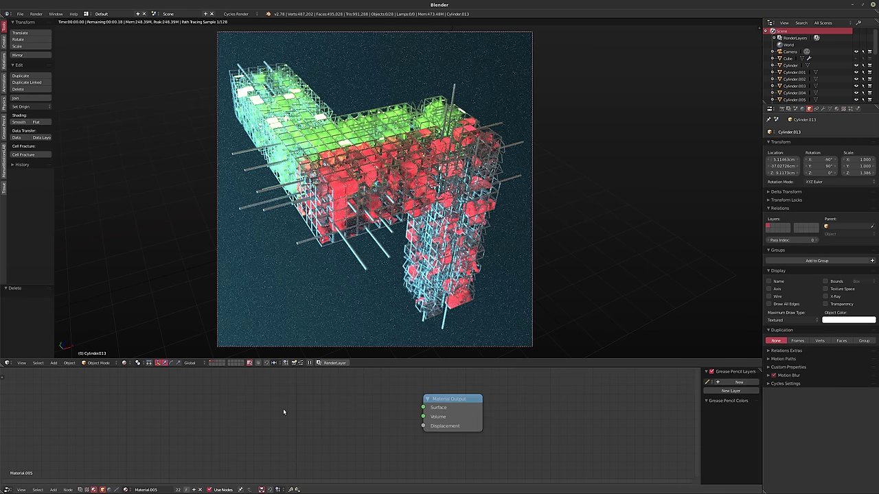
{"action": "key", "text": "shift+a"}
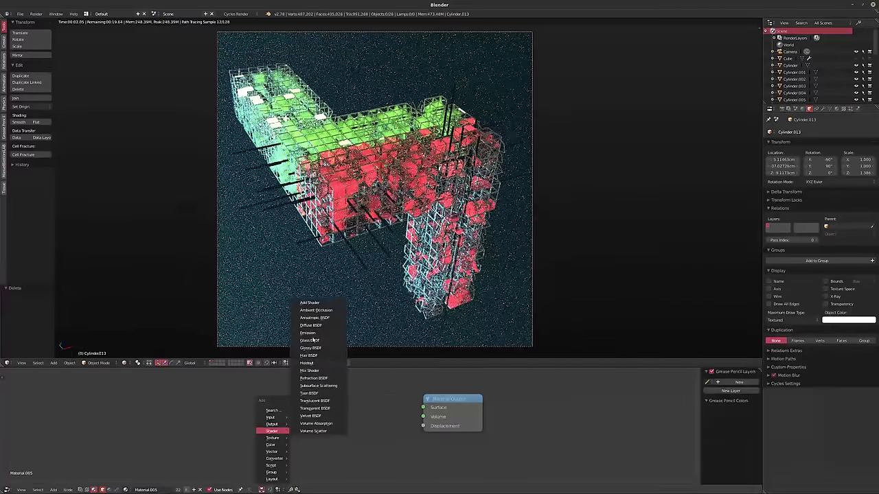
- Add a Glass BSDF node wired to Material Output Surface with roughness 0.050
{"action": "left_click", "coordinate": [310, 340]}
{"action": "left_click", "coordinate": [317, 422]}
{"action": "mouse_move", "coordinate": [303, 416]}
{"action": "left_mouse_down"}
{"action": "mouse_move", "coordinate": [393, 419]}
{"action": "mouse_move", "coordinate": [423, 408]}
{"action": "mouse_move", "coordinate": [422, 419]}
{"action": "left_mouse_up"}
{"action": "middle_click_drag", "start_coordinate": [341, 447], "coordinate": [383, 427]}
{"action": "scroll", "coordinate": [374, 428], "scroll_direction": "up", "scroll_amount": 1}
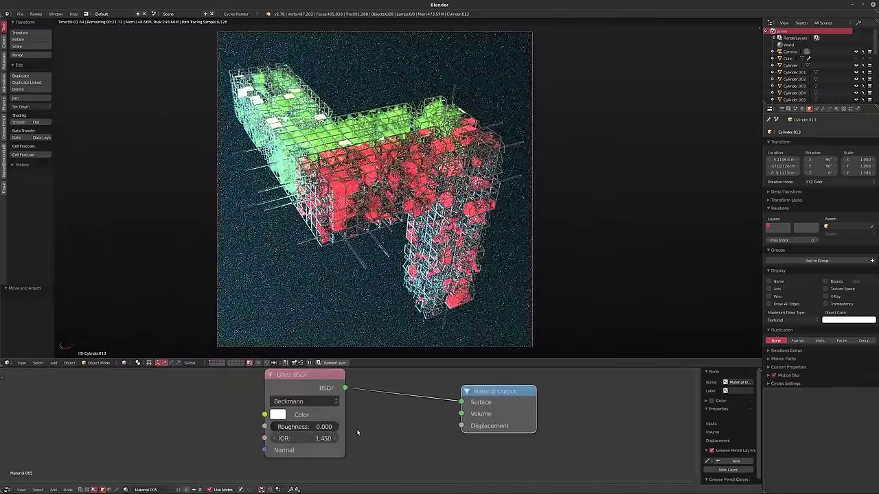
{"action": "left_click", "coordinate": [301, 427]}
{"action": "key", "text": "BackSpace"}
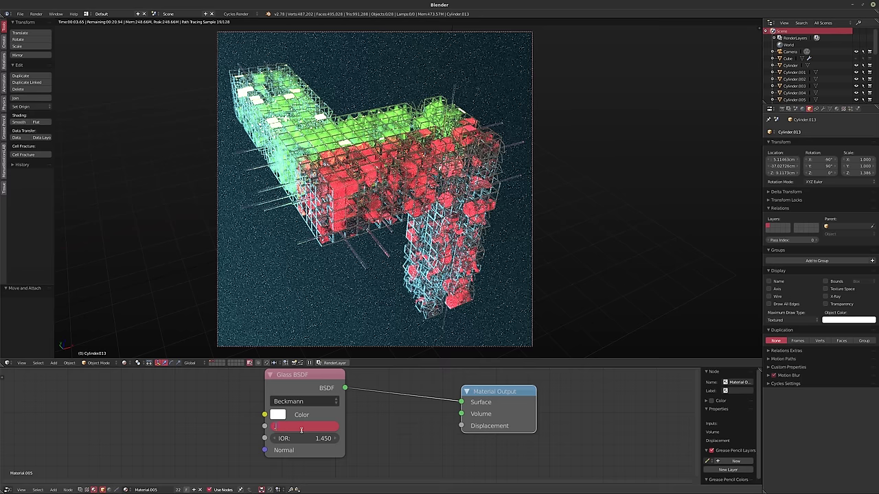
{"action": "type", "text": "5"}
{"action": "key", "text": "Return"}
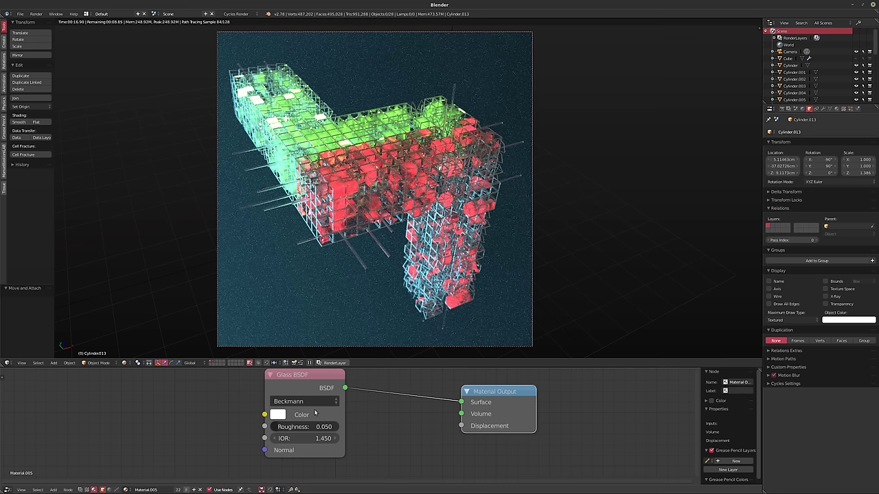
{"action": "scroll", "coordinate": [325, 450], "scroll_direction": "down", "scroll_amount": 2}
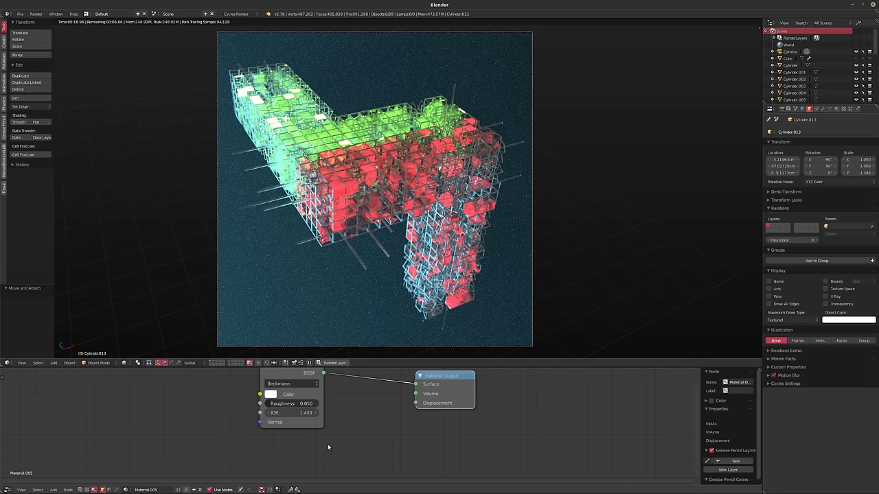
{"action": "key", "text": "shift+a"}
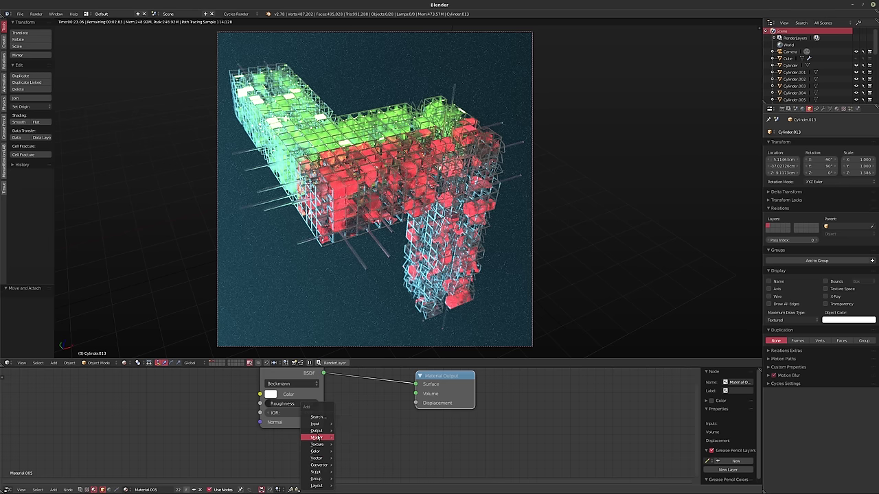
{"action": "mouse_move", "coordinate": [316, 437]}
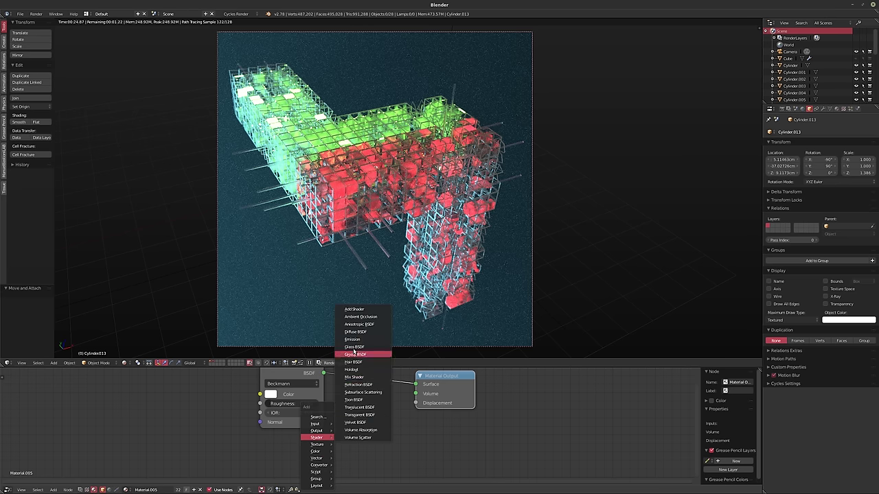
- Add an Emission node feeding the material's Volume input with strength 50
{"action": "left_click", "coordinate": [352, 339]}
{"action": "left_click", "coordinate": [337, 446]}
{"action": "left_click_drag", "start_coordinate": [336, 446], "coordinate": [416, 393]}
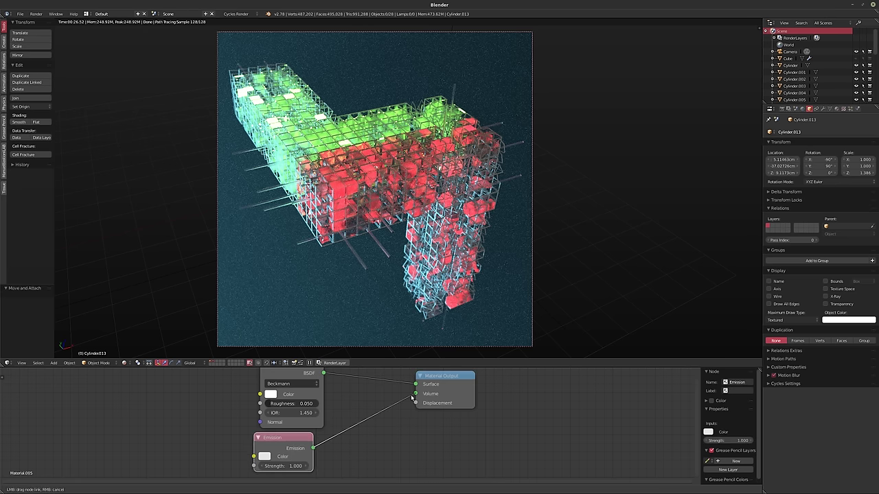
{"action": "scroll", "coordinate": [297, 458], "scroll_direction": "up", "scroll_amount": 2}
{"action": "left_click", "coordinate": [297, 458]}
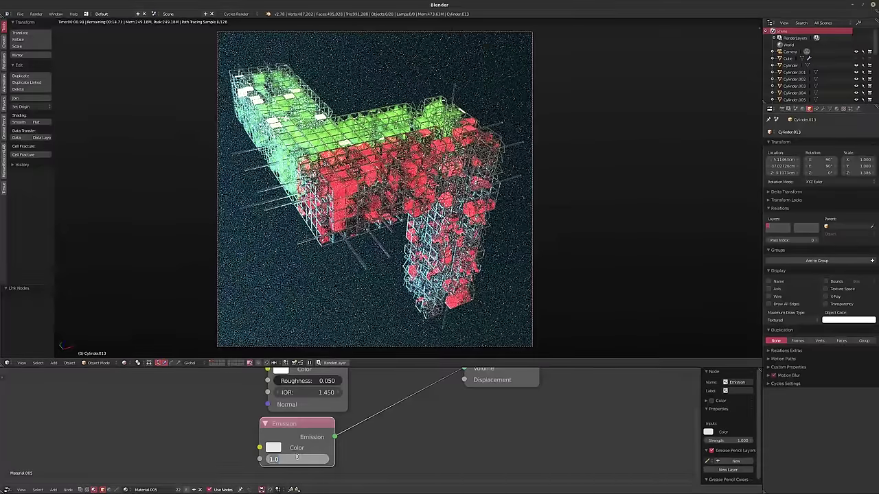
{"action": "type", "text": "50"}
{"action": "key", "text": "Return"}
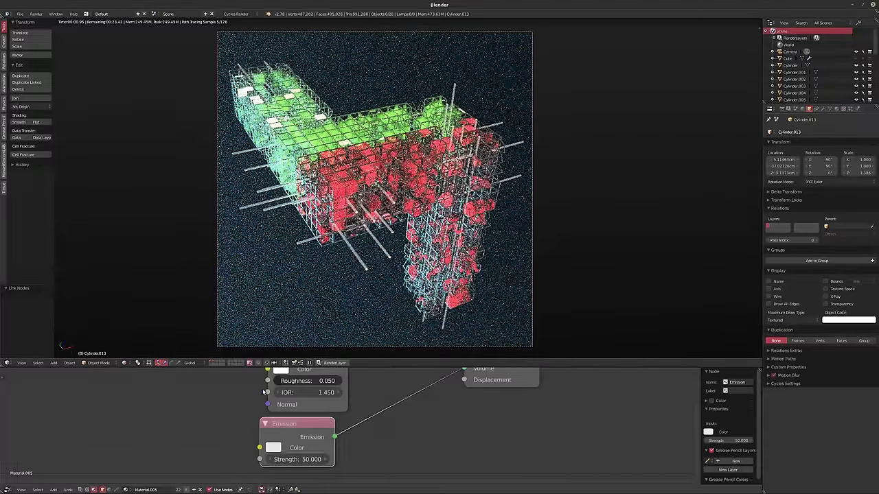
- Make the emission colour light blue and raise its strength to 150
{"action": "left_click", "coordinate": [272, 449]}
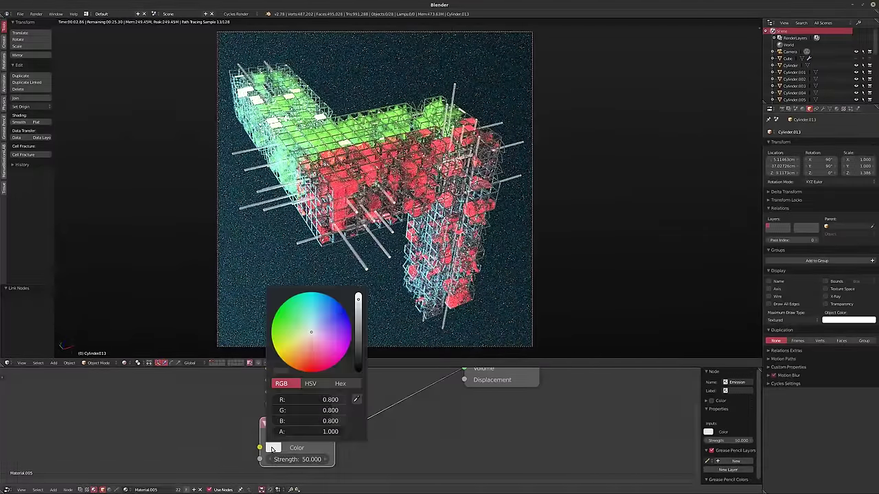
{"action": "left_click", "coordinate": [334, 314]}
{"action": "left_click_drag", "start_coordinate": [335, 315], "coordinate": [319, 305]}
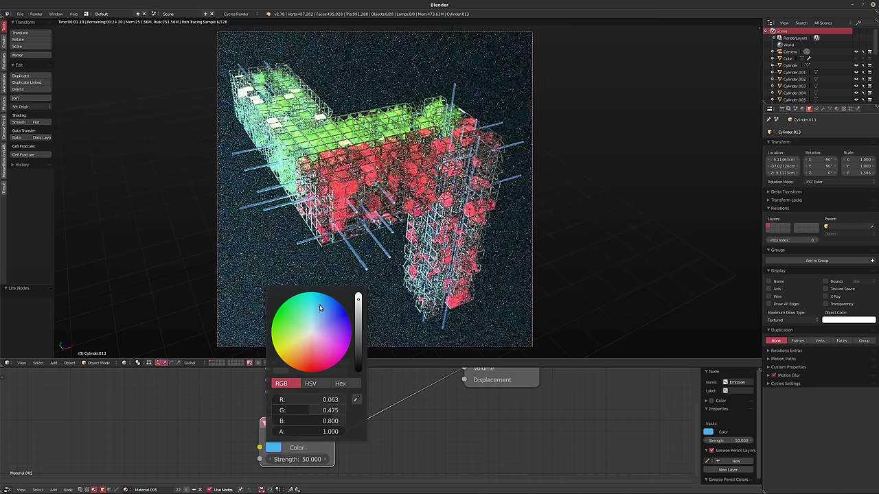
{"action": "left_click_drag", "start_coordinate": [321, 309], "coordinate": [327, 305]}
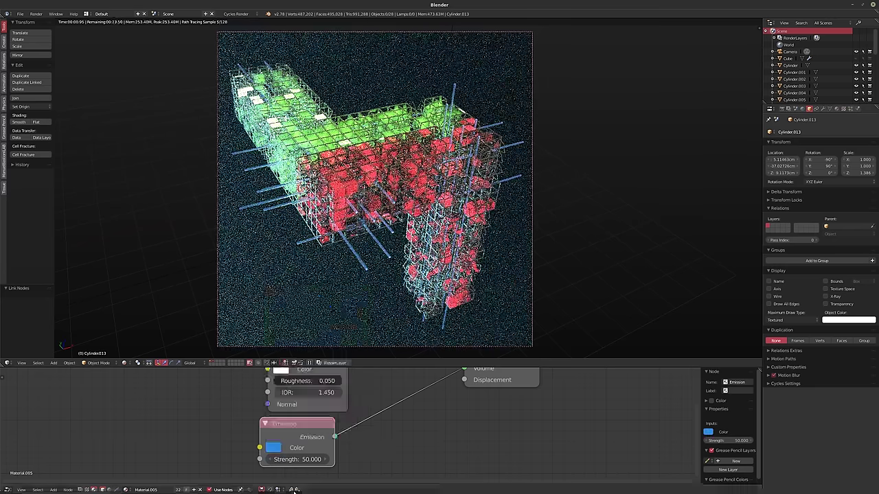
{"action": "left_click", "coordinate": [274, 448]}
{"action": "left_click_drag", "start_coordinate": [327, 305], "coordinate": [320, 310]}
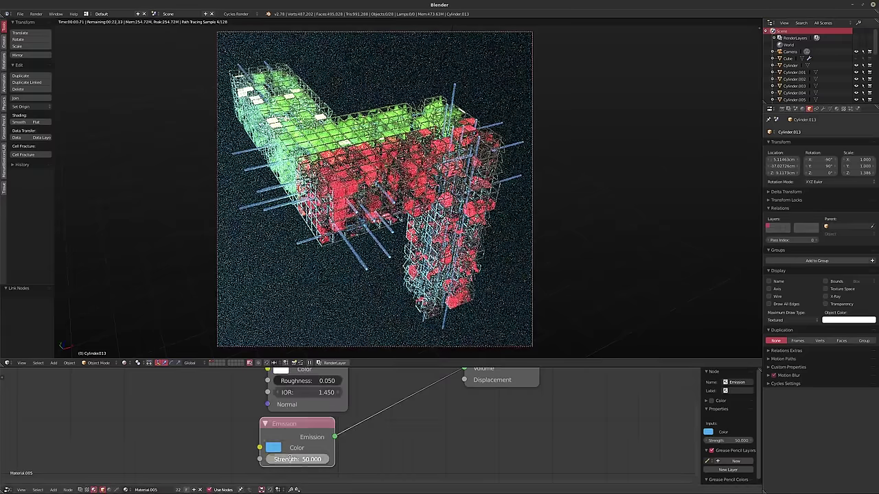
{"action": "left_click", "coordinate": [290, 458]}
{"action": "type", "text": "150"}
{"action": "key", "text": "Return"}
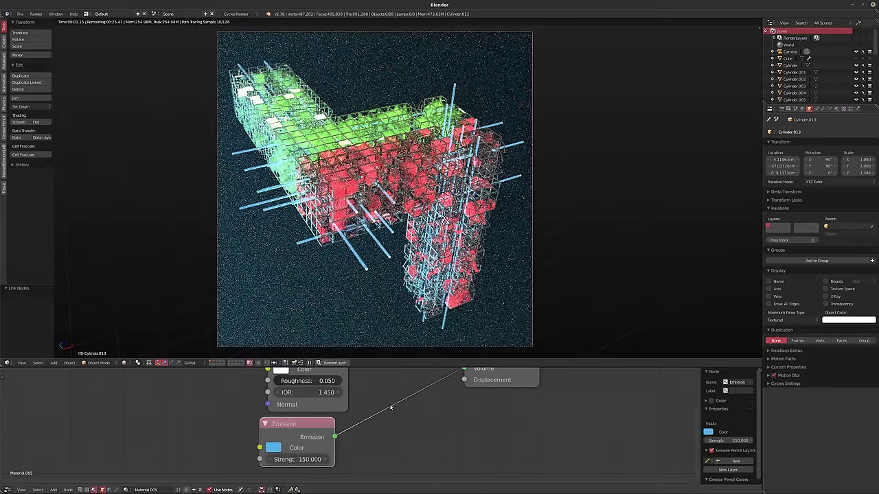
- Try an emission strength of 500
{"action": "middle_click_drag", "start_coordinate": [273, 437], "coordinate": [288, 436]}
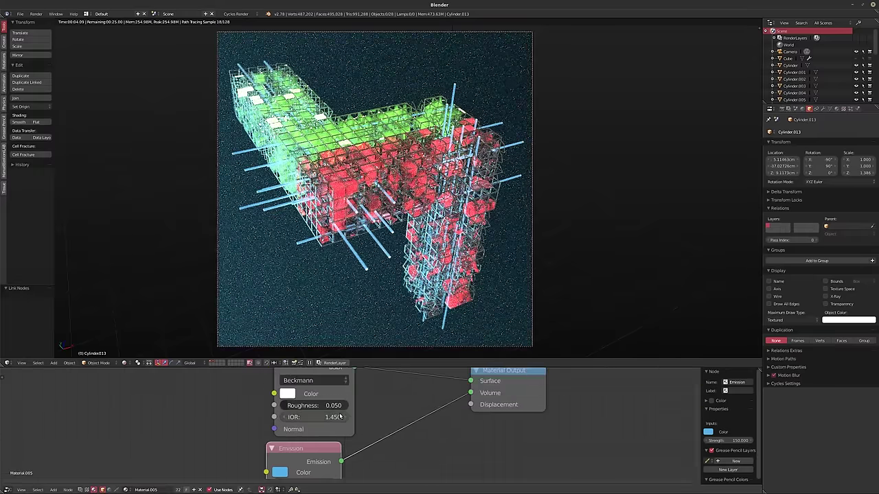
{"action": "left_click", "coordinate": [295, 459]}
{"action": "type", "text": "500"}
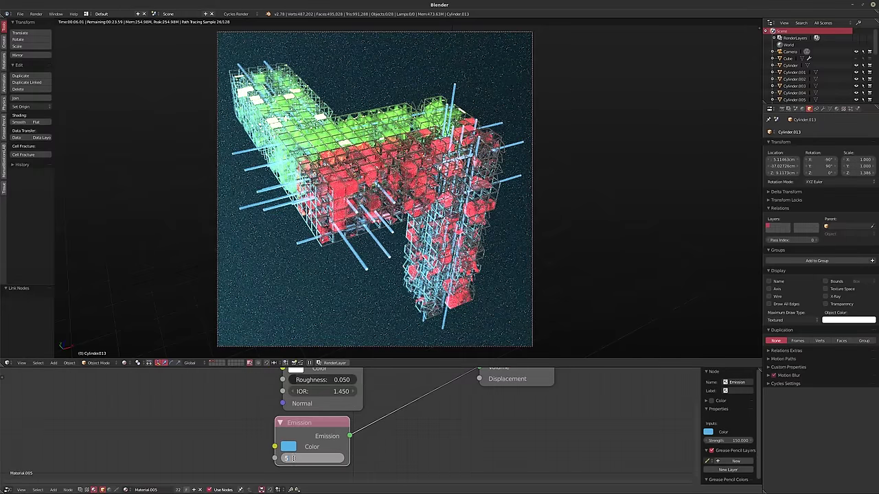
{"action": "key", "text": "Return"}
- Tint the glass colour light grey and set its IOR to 1.8
{"action": "middle_click_drag", "start_coordinate": [295, 461], "coordinate": [330, 491]}
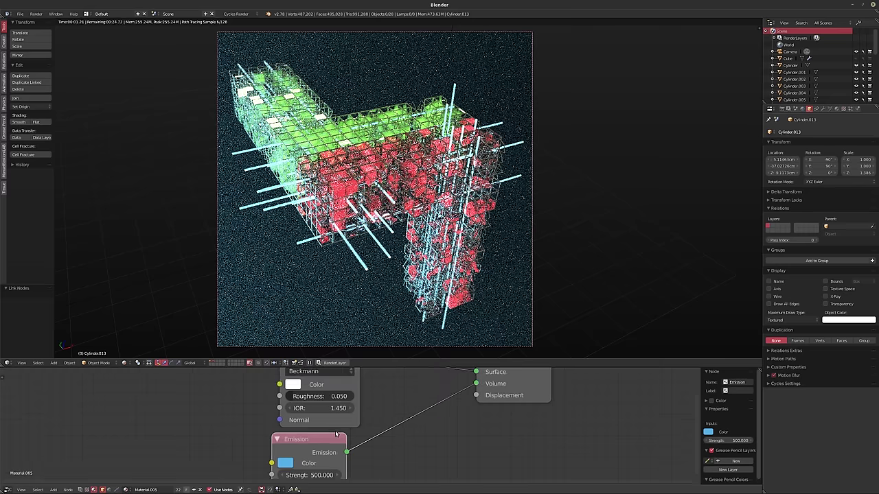
{"action": "scroll", "coordinate": [368, 435], "scroll_direction": "up", "scroll_amount": 1}
{"action": "scroll", "coordinate": [367, 435], "scroll_direction": "up", "scroll_amount": 1}
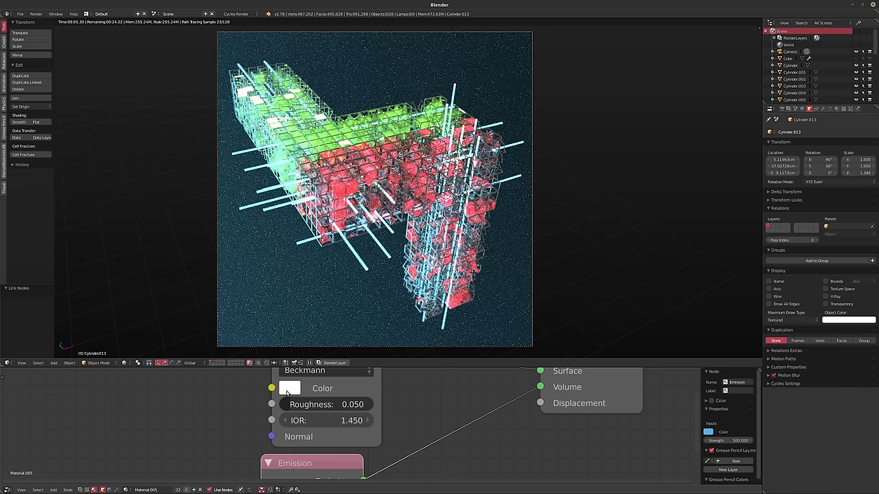
{"action": "left_click", "coordinate": [289, 390]}
{"action": "mouse_move", "coordinate": [406, 184]}
{"action": "left_mouse_down"}
{"action": "mouse_move", "coordinate": [405, 209]}
{"action": "mouse_move", "coordinate": [405, 198]}
{"action": "left_mouse_up"}
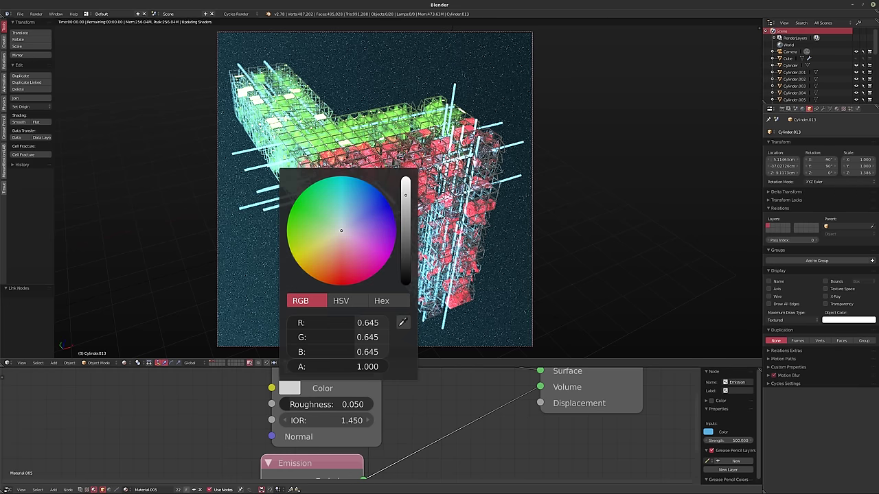
{"action": "left_click", "coordinate": [324, 420]}
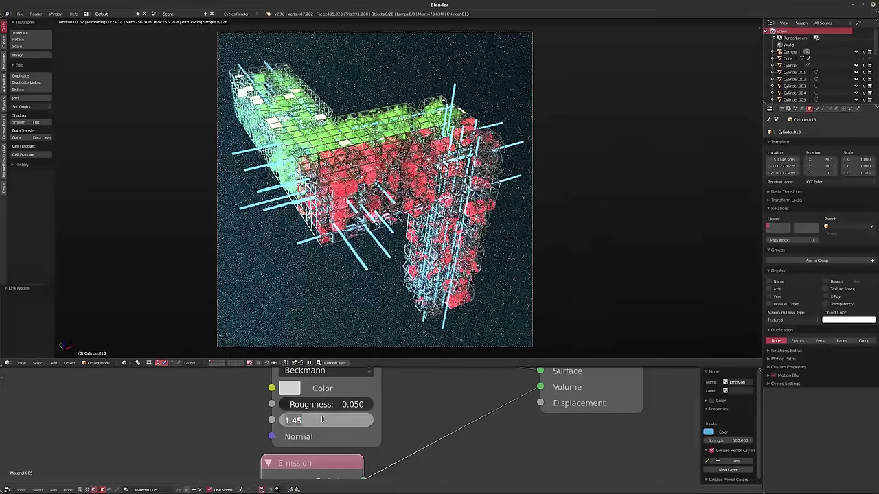
{"action": "type", "text": "1.8"}
{"action": "key", "text": "Return"}
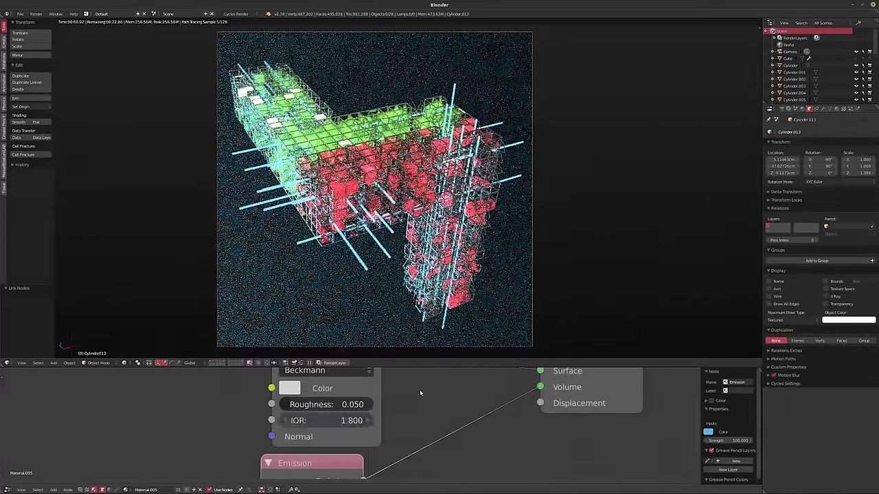
{"action": "scroll", "coordinate": [316, 402], "scroll_direction": "down", "scroll_amount": 2}
{"action": "left_click", "coordinate": [283, 388]}
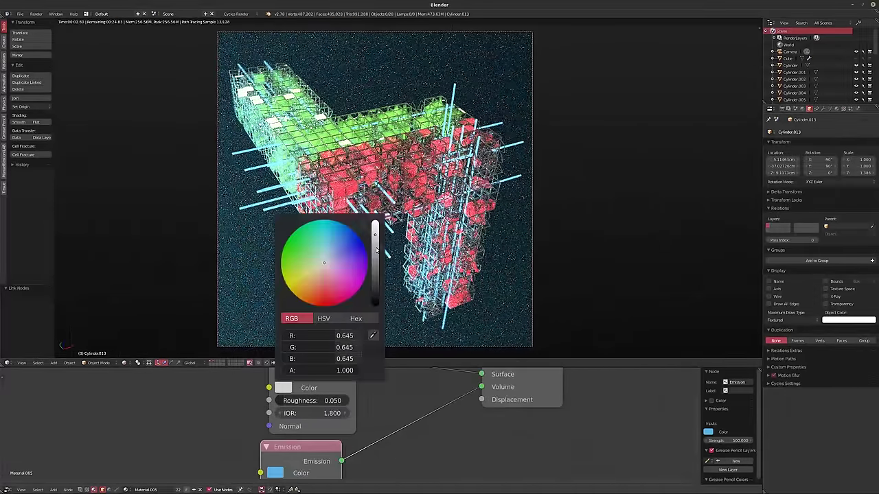
{"action": "mouse_move", "coordinate": [375, 248]}
{"action": "left_mouse_down"}
{"action": "mouse_move", "coordinate": [375, 268]}
{"action": "mouse_move", "coordinate": [377, 222]}
{"action": "left_mouse_up"}
- Set the emission strength back to 150 and clear space on the left for new nodes
{"action": "middle_click_drag", "start_coordinate": [297, 474], "coordinate": [340, 443]}
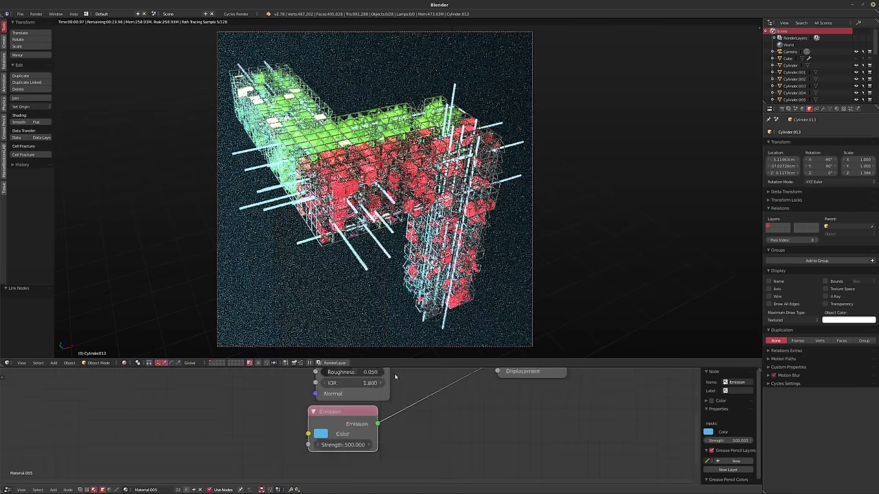
{"action": "left_click", "coordinate": [340, 444]}
{"action": "type", "text": "150"}
{"action": "key", "text": "Return"}
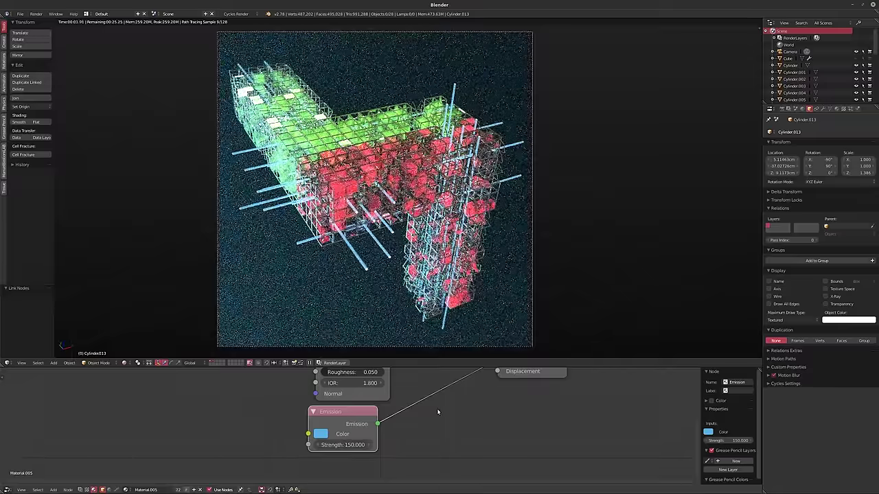
{"action": "mouse_move", "coordinate": [430, 424]}
{"action": "middle_mouse_down"}
{"action": "mouse_move", "coordinate": [434, 431]}
{"action": "mouse_move", "coordinate": [338, 427]}
{"action": "middle_mouse_up"}
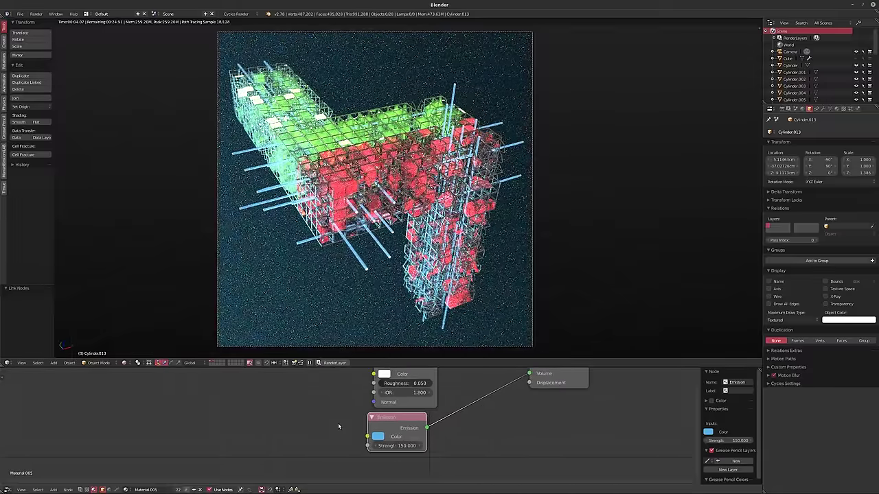
{"action": "key", "text": "shift+a"}
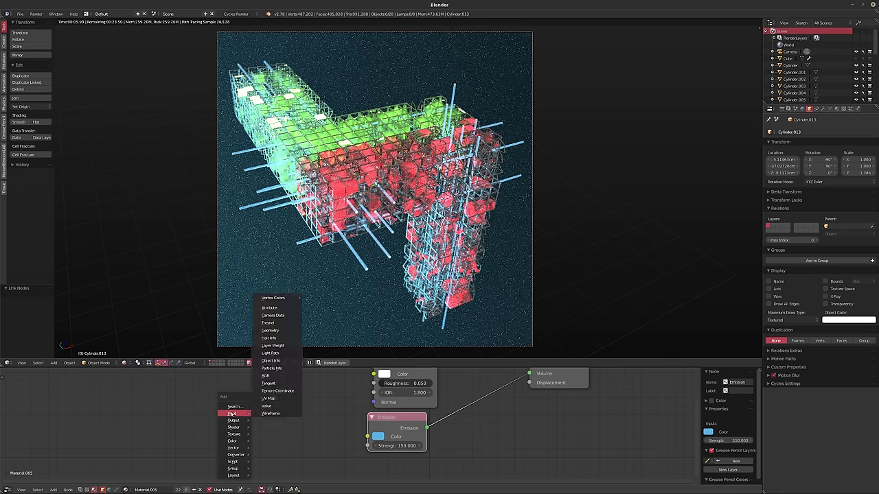
{"action": "mouse_move", "coordinate": [232, 414]}
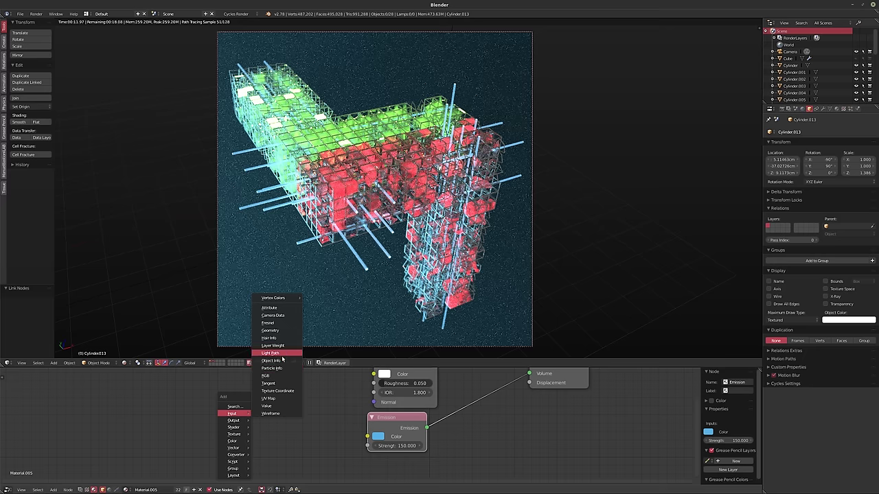
- Add Object Info and ColorRamp nodes, linking Random to Fac and ramp Color to Emission Color
{"action": "left_click", "coordinate": [282, 362]}
{"action": "left_click", "coordinate": [143, 410]}
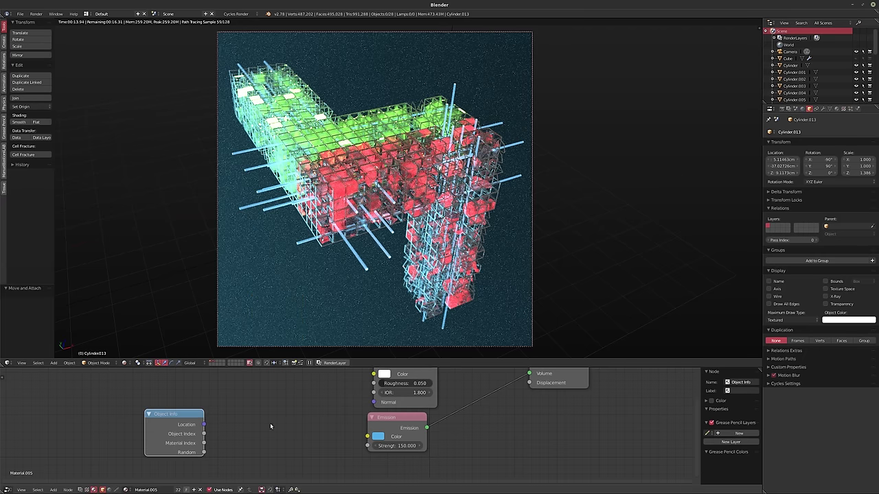
{"action": "key", "text": "shift+a"}
{"action": "mouse_move", "coordinate": [261, 462]}
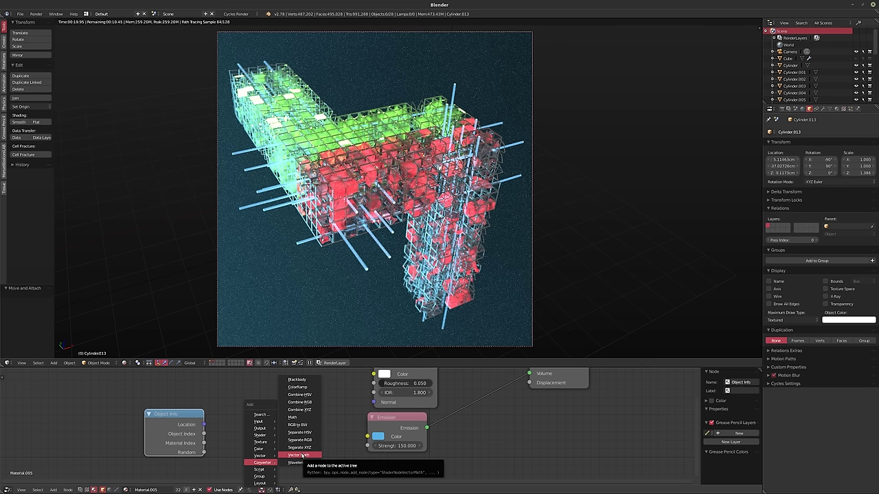
{"action": "left_click", "coordinate": [297, 387]}
{"action": "left_click", "coordinate": [222, 385]}
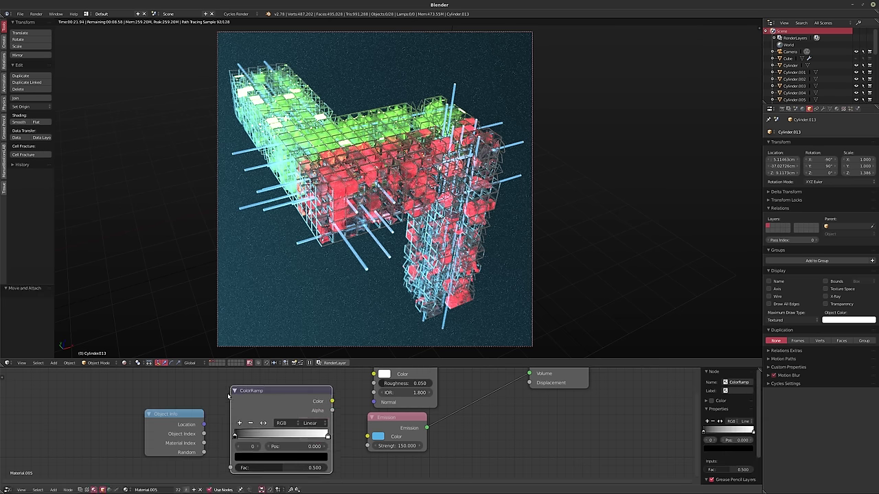
{"action": "left_click_drag", "start_coordinate": [204, 452], "coordinate": [230, 468]}
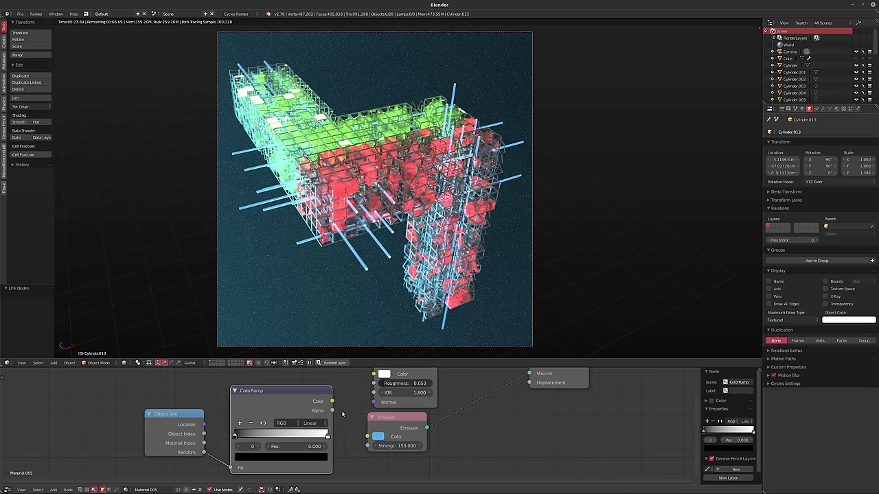
{"action": "mouse_move", "coordinate": [332, 402]}
{"action": "left_mouse_down"}
{"action": "mouse_move", "coordinate": [367, 437]}
{"action": "mouse_move", "coordinate": [415, 434]}
{"action": "mouse_move", "coordinate": [306, 454]}
{"action": "left_mouse_up"}
{"action": "scroll", "coordinate": [365, 440], "scroll_direction": "up", "scroll_amount": 2}
{"action": "left_click_drag", "start_coordinate": [370, 383], "coordinate": [418, 430]}
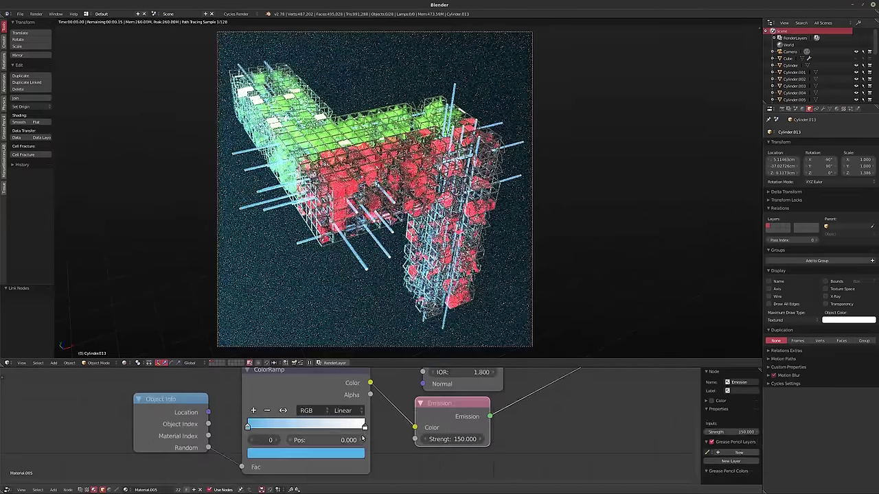
- Colour the ramp stops light blue and violet-blue, shifting the left stop along the ramp
{"action": "left_click", "coordinate": [305, 453]}
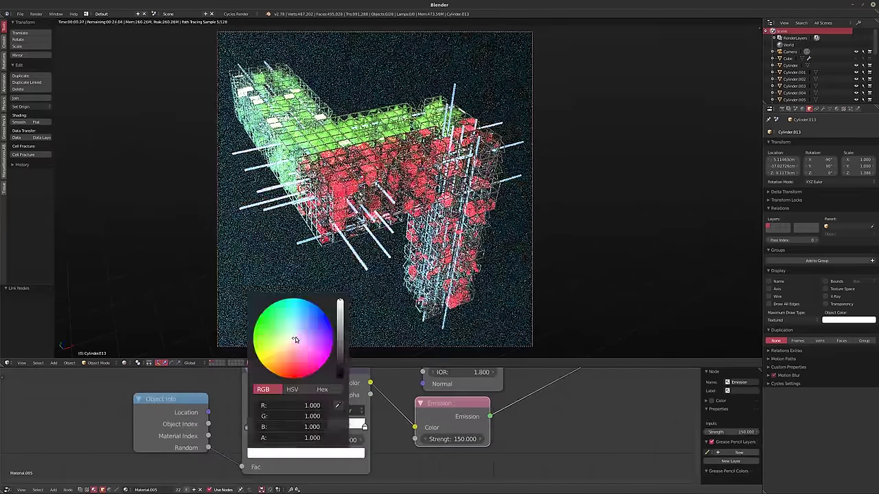
{"action": "mouse_move", "coordinate": [300, 377]}
{"action": "left_mouse_down"}
{"action": "mouse_move", "coordinate": [314, 325]}
{"action": "mouse_move", "coordinate": [296, 313]}
{"action": "mouse_move", "coordinate": [276, 322]}
{"action": "mouse_move", "coordinate": [307, 346]}
{"action": "mouse_move", "coordinate": [291, 369]}
{"action": "left_mouse_up"}
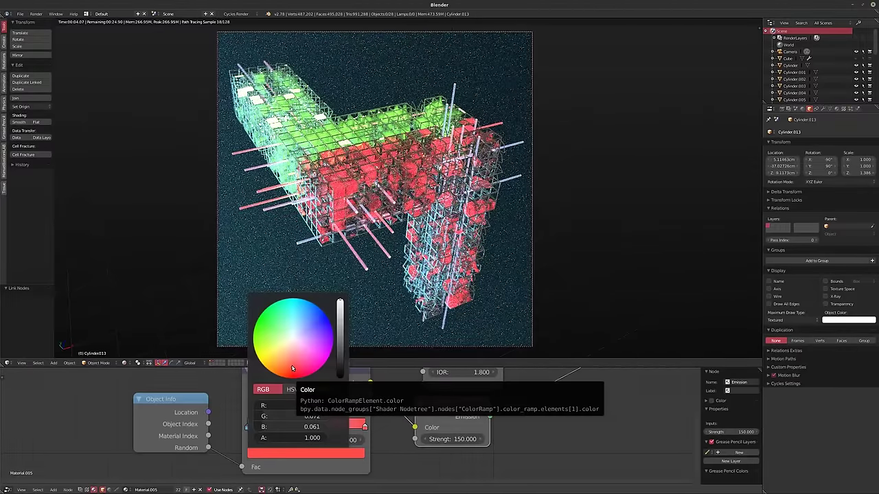
{"action": "left_click_drag", "start_coordinate": [248, 426], "coordinate": [334, 430]}
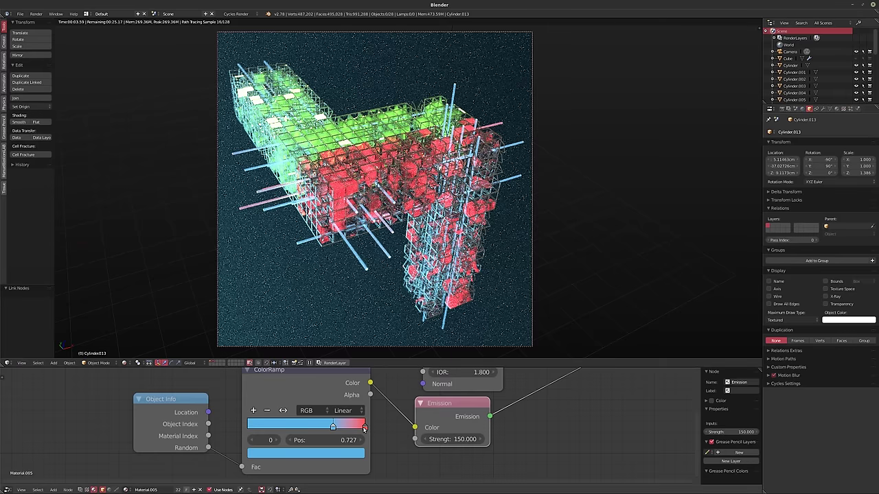
{"action": "left_click", "coordinate": [364, 427]}
{"action": "left_click", "coordinate": [306, 453]}
{"action": "key", "text": "ctrl+v"}
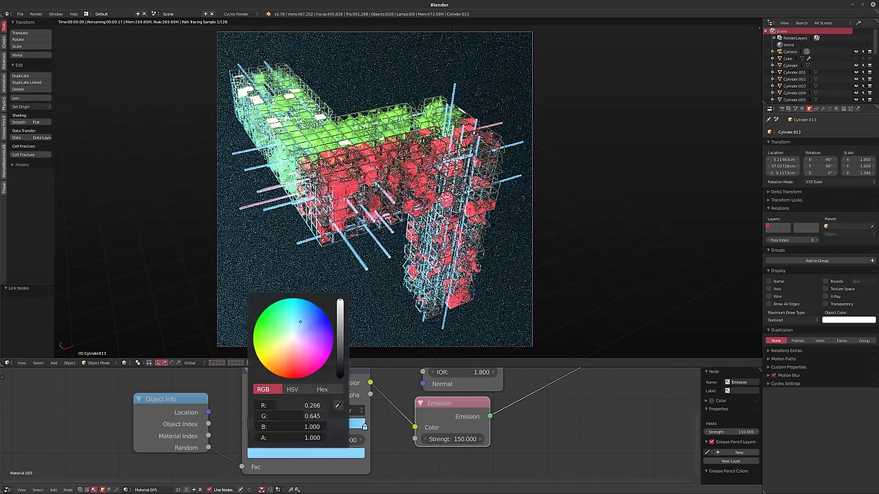
{"action": "left_click_drag", "start_coordinate": [300, 322], "coordinate": [306, 327]}
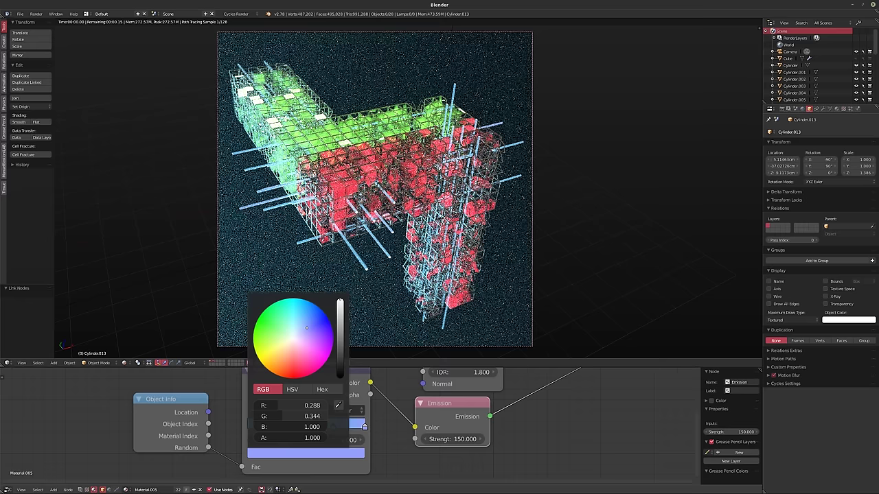
{"action": "mouse_move", "coordinate": [306, 327]}
{"action": "left_mouse_down"}
{"action": "mouse_move", "coordinate": [320, 337]}
{"action": "mouse_move", "coordinate": [314, 332]}
{"action": "mouse_move", "coordinate": [328, 322]}
{"action": "mouse_move", "coordinate": [317, 322]}
{"action": "left_mouse_up"}
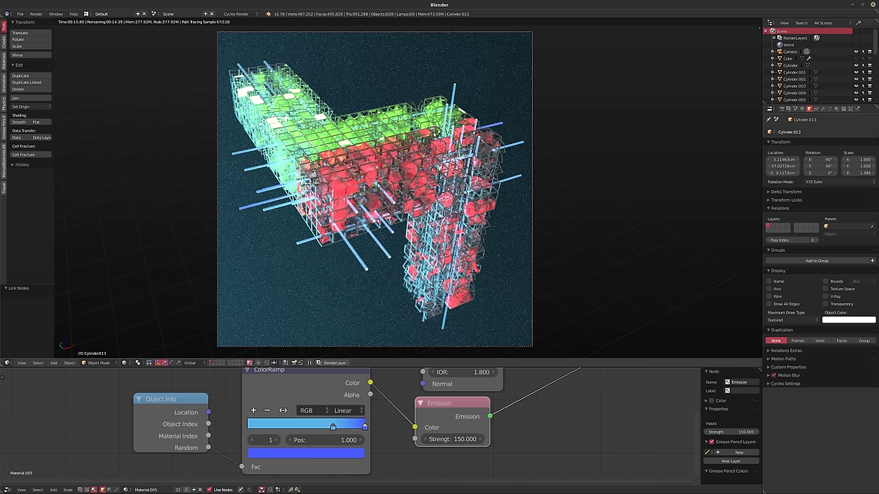
{"action": "scroll", "coordinate": [824, 65], "scroll_direction": "down", "scroll_amount": 7}
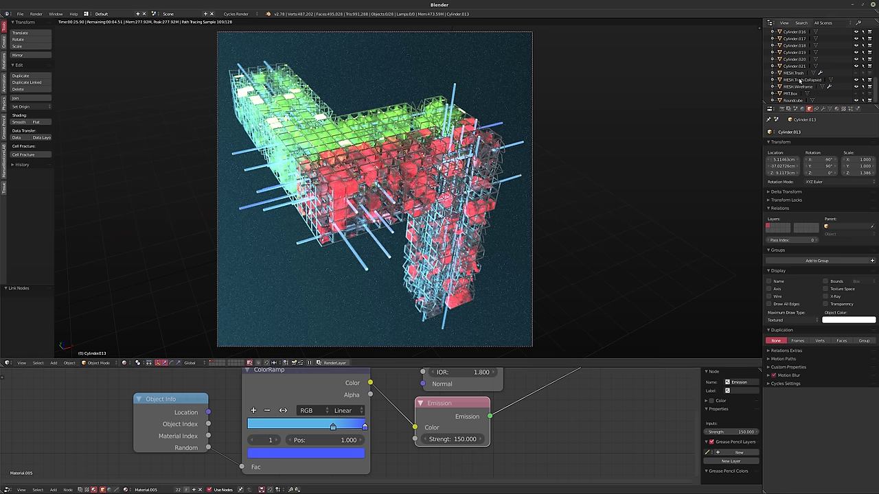
- Rename the Roundcube object to MESH.Volume
{"action": "left_click", "coordinate": [792, 100]}
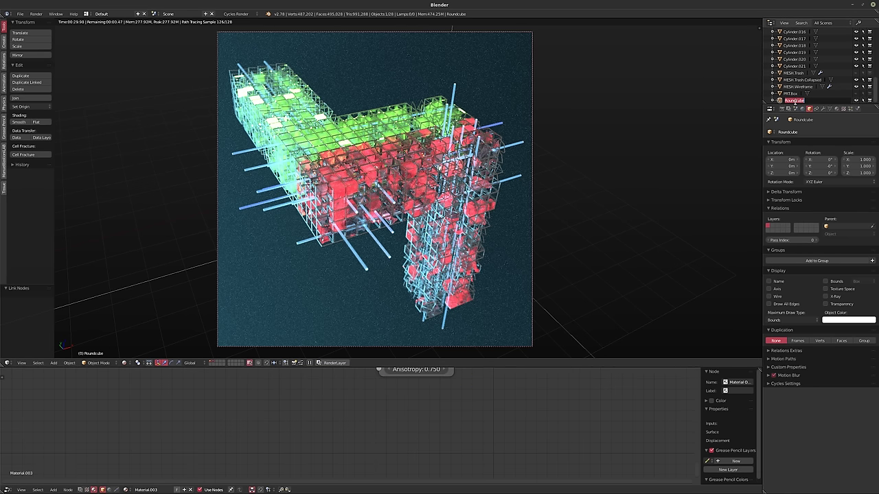
{"action": "type", "text": "EMIT"}
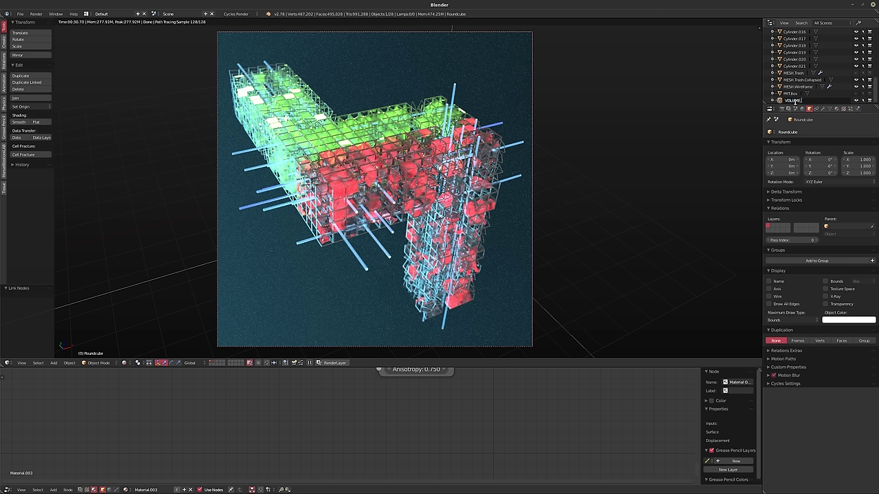
{"action": "key", "text": "BackSpace"}
{"action": "key", "text": "BackSpace"}
{"action": "key", "text": "BackSpace"}
{"action": "key", "text": "Return"}
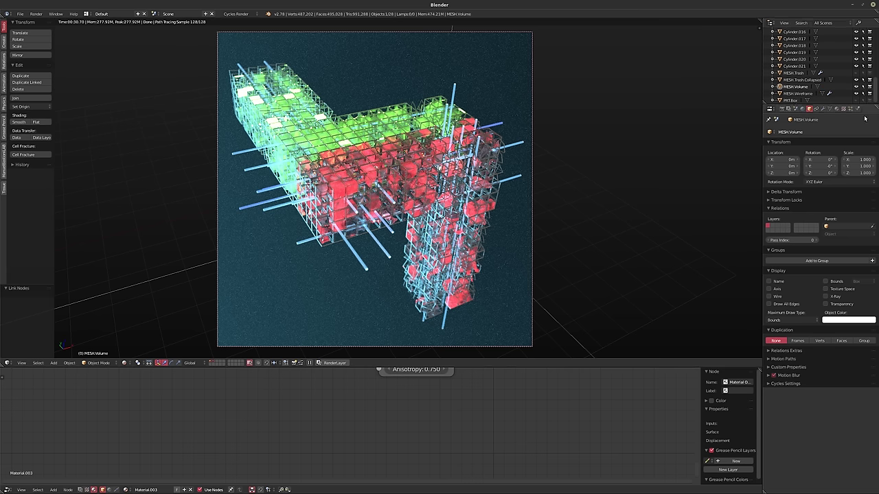
- Add a new particle system to MESH.Volume with emission ending at frame 1
{"action": "left_click", "coordinate": [851, 109]}
{"action": "left_click", "coordinate": [800, 157]}
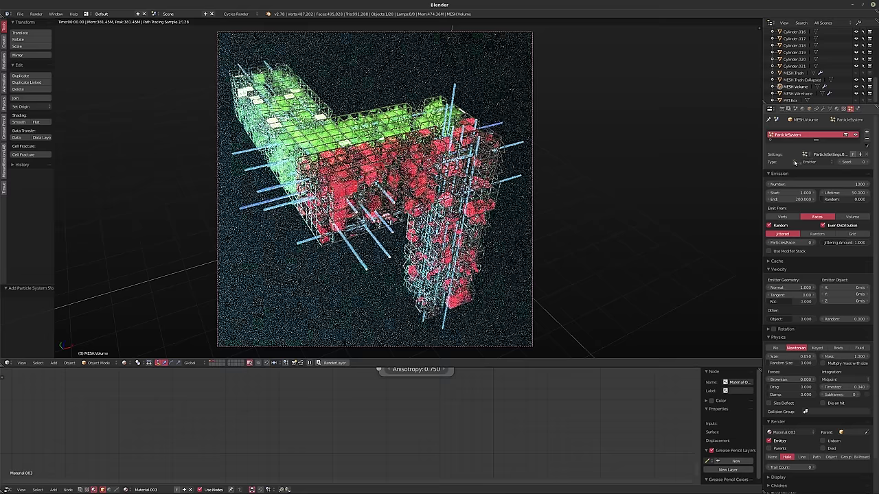
{"action": "left_click", "coordinate": [786, 199]}
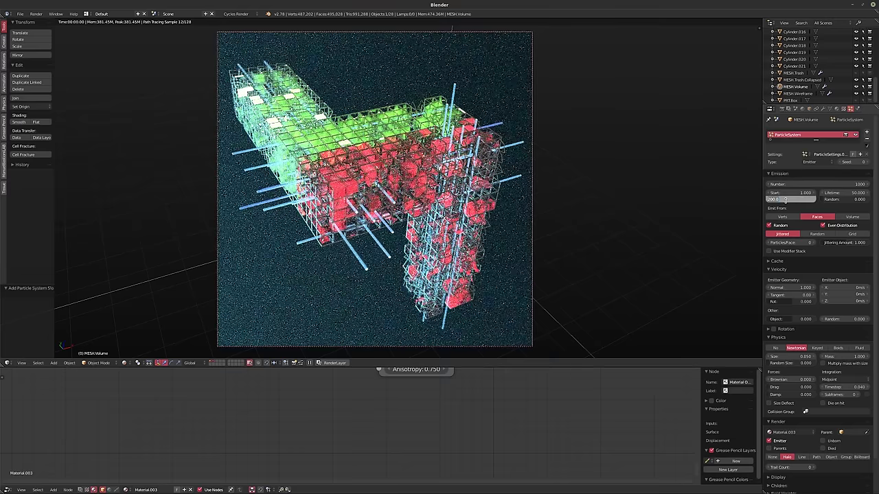
{"action": "type", "text": "1"}
{"action": "key", "text": "Return"}
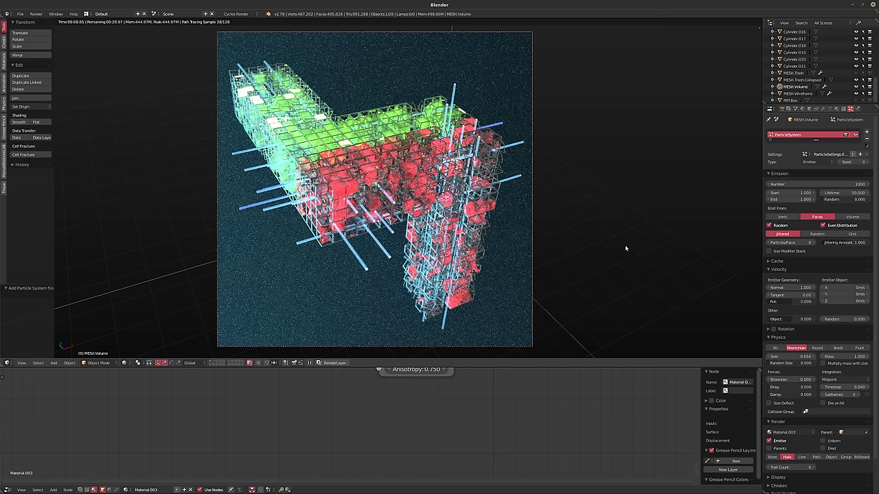
{"action": "key", "text": "shift+a"}
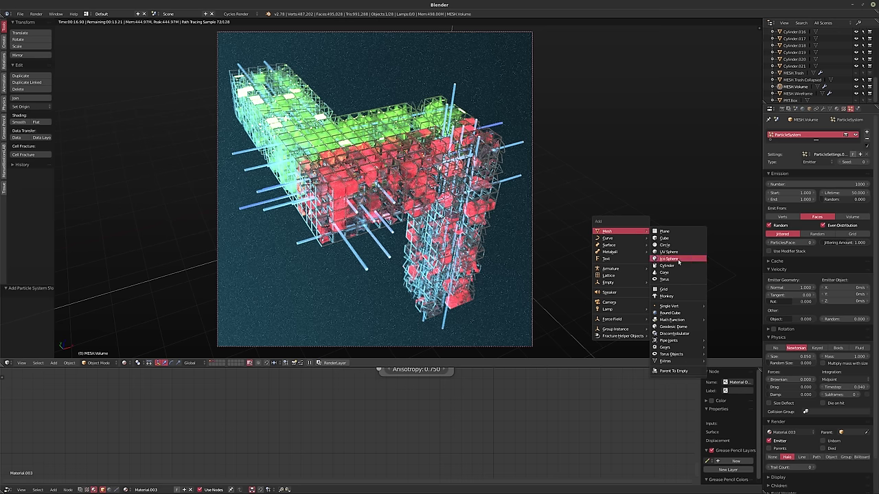
- Add a 1-subdivision Ico Sphere and move it to another layer
{"action": "left_click", "coordinate": [678, 261]}
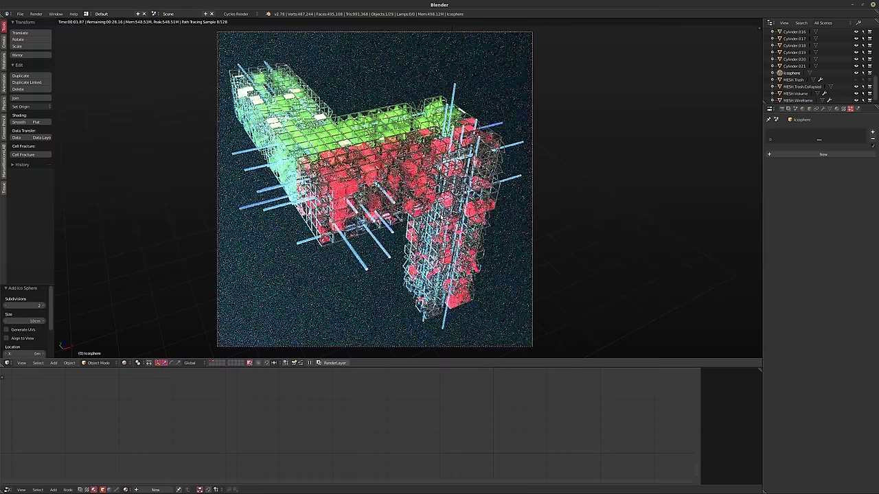
{"action": "key", "text": "shift+z"}
{"action": "key", "text": "KP_Divide"}
{"action": "scroll", "coordinate": [26, 307], "scroll_direction": "down", "scroll_amount": 1, "text": "ctrl"}
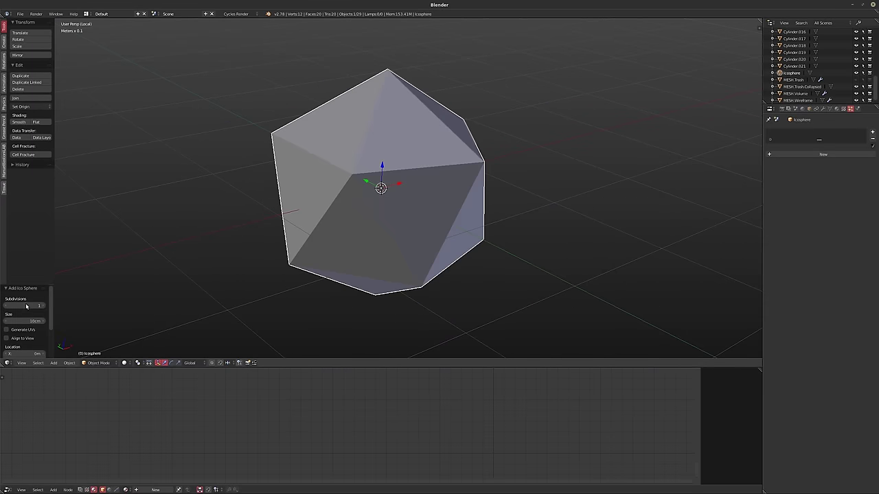
{"action": "scroll", "coordinate": [385, 206], "scroll_direction": "down", "scroll_amount": 3}
{"action": "middle_click_drag", "start_coordinate": [385, 206], "coordinate": [392, 222]}
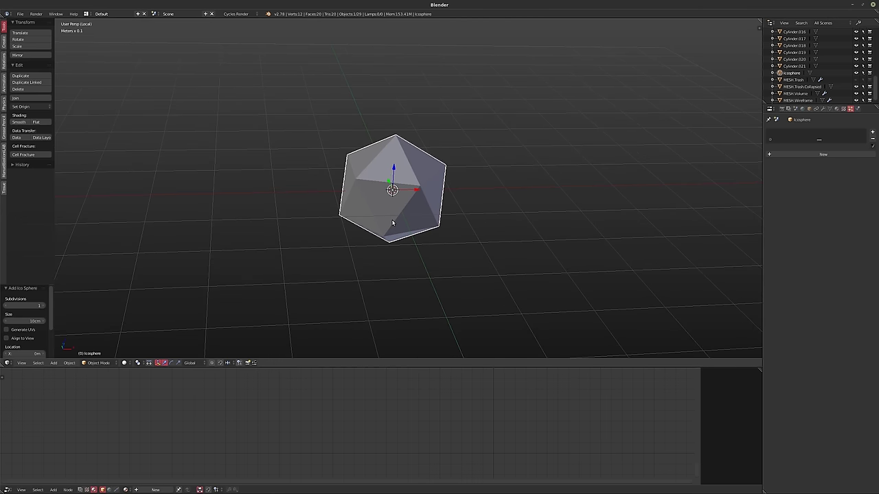
{"action": "key", "text": "m"}
{"action": "middle_click_drag", "start_coordinate": [427, 206], "coordinate": [427, 216]}
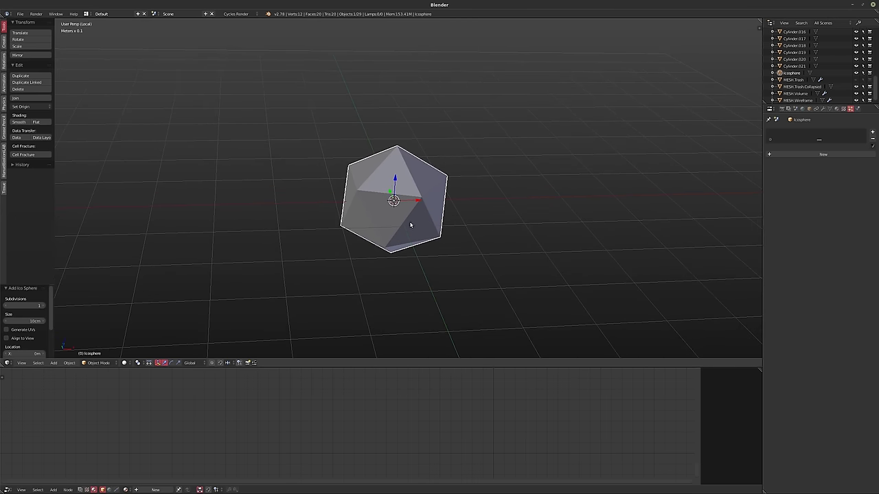
{"action": "key", "text": "KP_Divide"}
{"action": "scroll", "coordinate": [423, 227], "scroll_direction": "down", "scroll_amount": 2}
{"action": "middle_click_drag", "start_coordinate": [422, 227], "coordinate": [412, 220]}
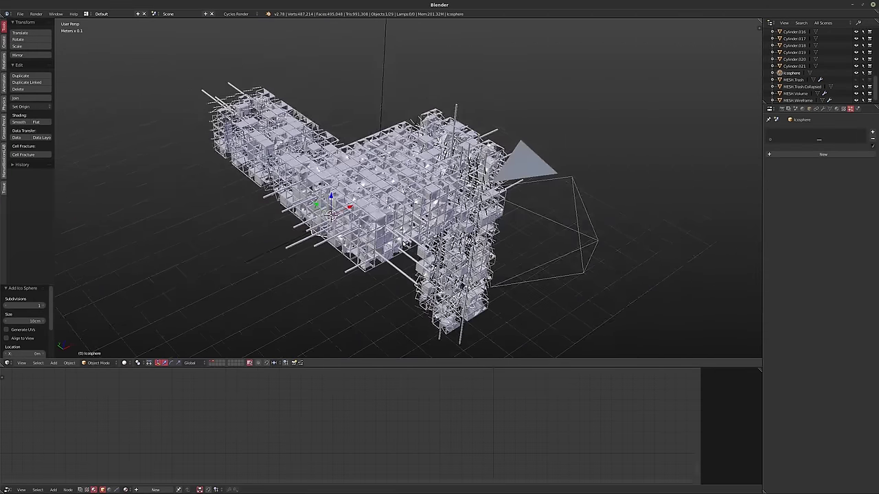
{"action": "key", "text": "m"}
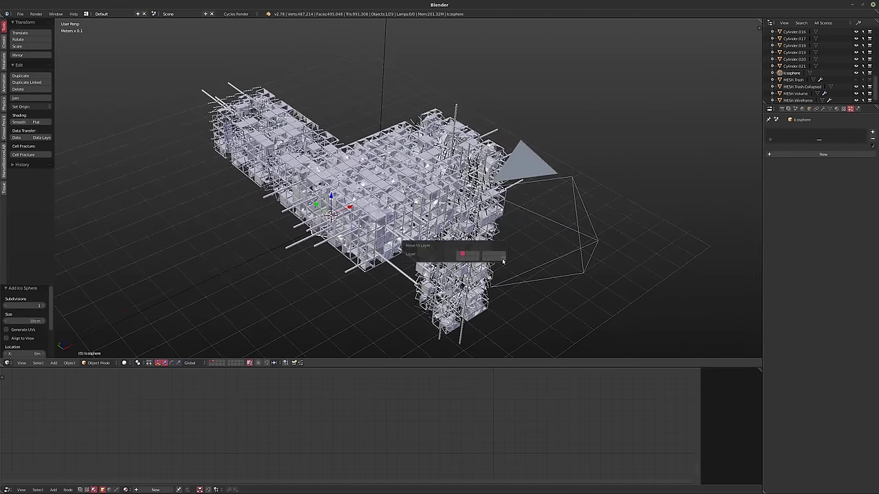
{"action": "left_click", "coordinate": [502, 260]}
- Render MESH.Volume's particles as Icosphere copies at size 0.100, previewed at frame 1
{"action": "key", "text": "KP_0"}
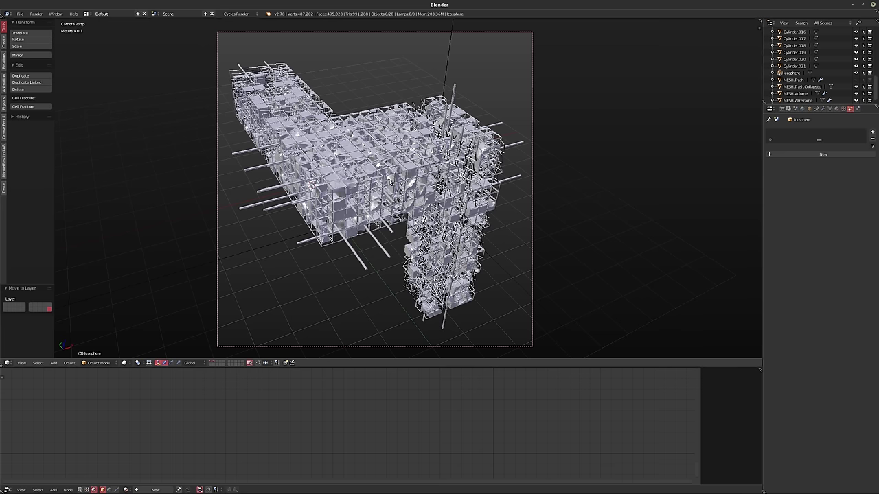
{"action": "right_click", "coordinate": [452, 60]}
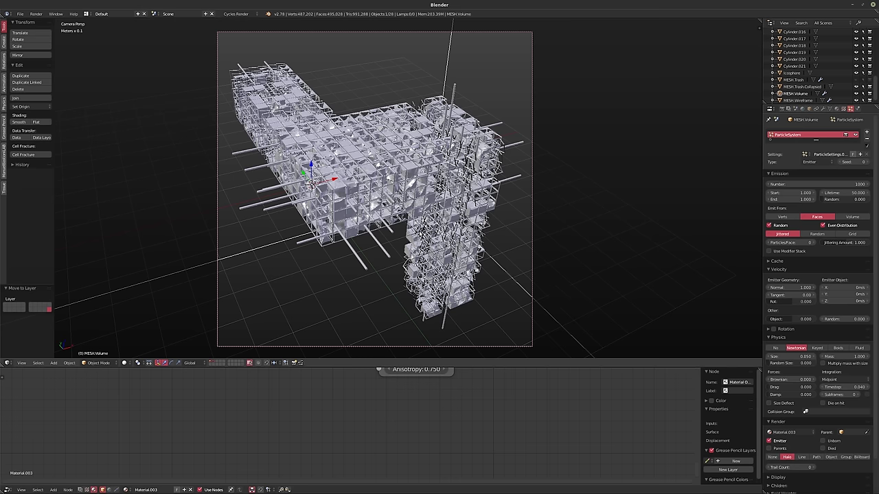
{"action": "key", "text": "shift+z"}
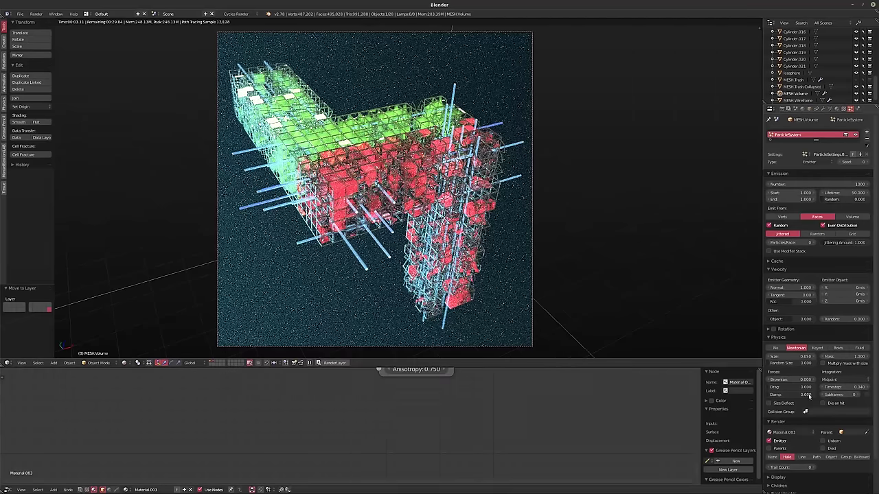
{"action": "left_click", "coordinate": [831, 457]}
{"action": "left_click", "coordinate": [810, 465]}
{"action": "scroll", "coordinate": [831, 420], "scroll_direction": "down", "scroll_amount": 5}
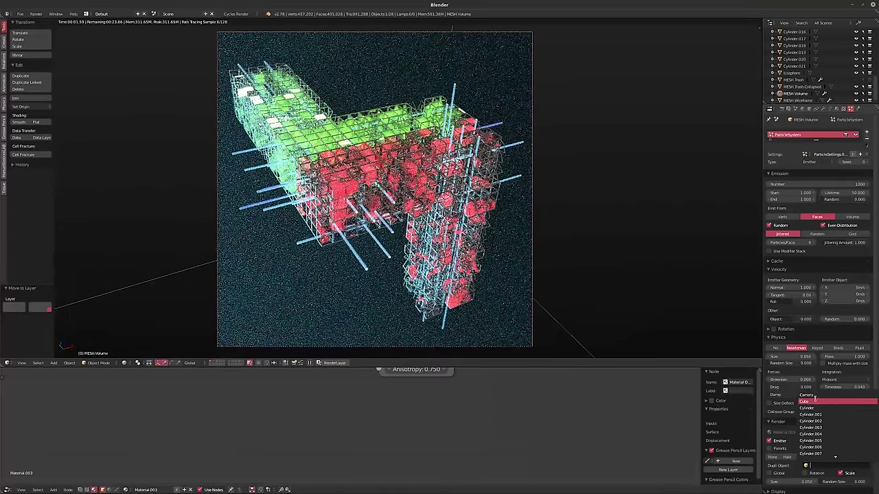
{"action": "scroll", "coordinate": [828, 426], "scroll_direction": "down", "scroll_amount": 4}
{"action": "scroll", "coordinate": [822, 434], "scroll_direction": "down", "scroll_amount": 4}
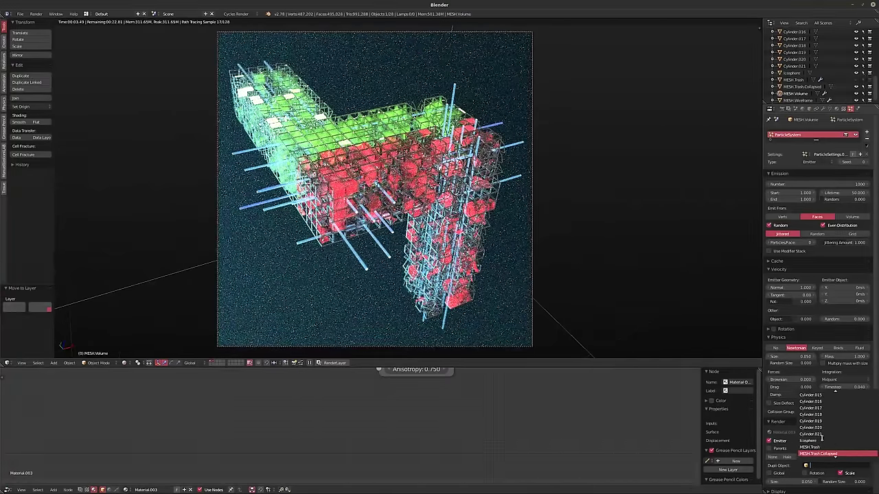
{"action": "scroll", "coordinate": [817, 431], "scroll_direction": "down", "scroll_amount": 3}
{"action": "scroll", "coordinate": [814, 424], "scroll_direction": "down", "scroll_amount": 3}
{"action": "left_click", "coordinate": [811, 422]}
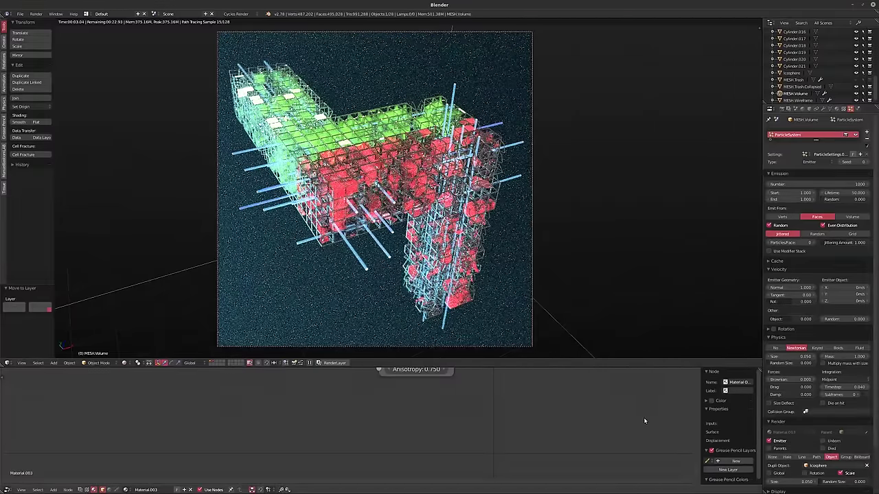
{"action": "left_click", "coordinate": [798, 481]}
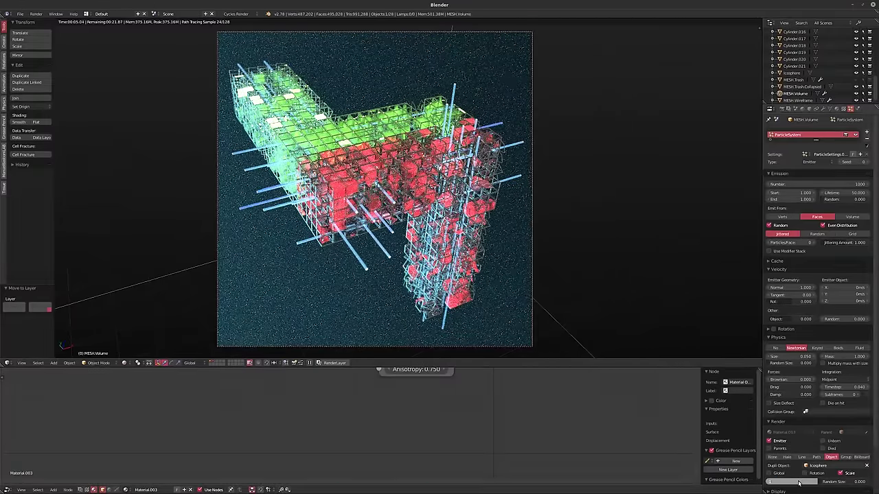
{"action": "key", "text": "Return"}
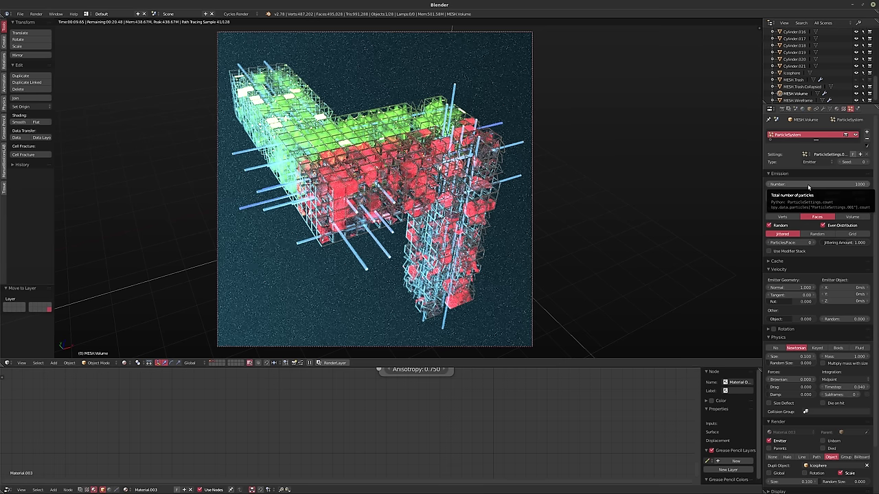
{"action": "key", "text": "Right"}
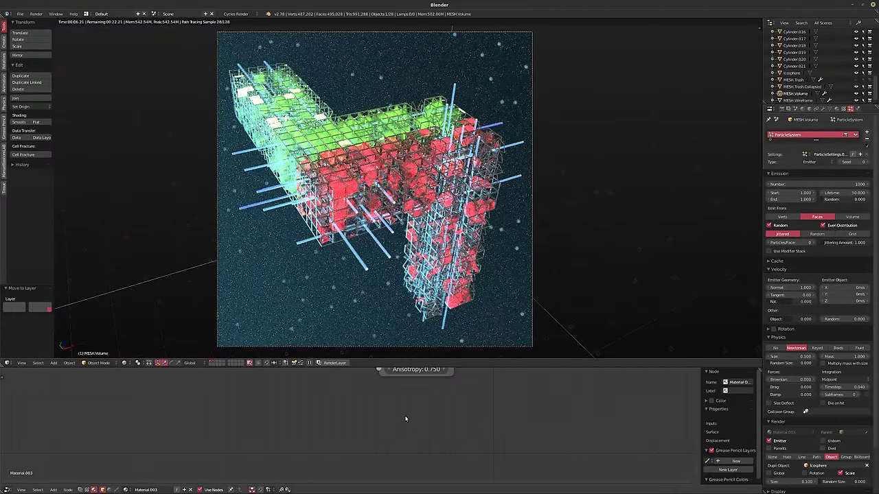
{"action": "key", "text": "Home"}
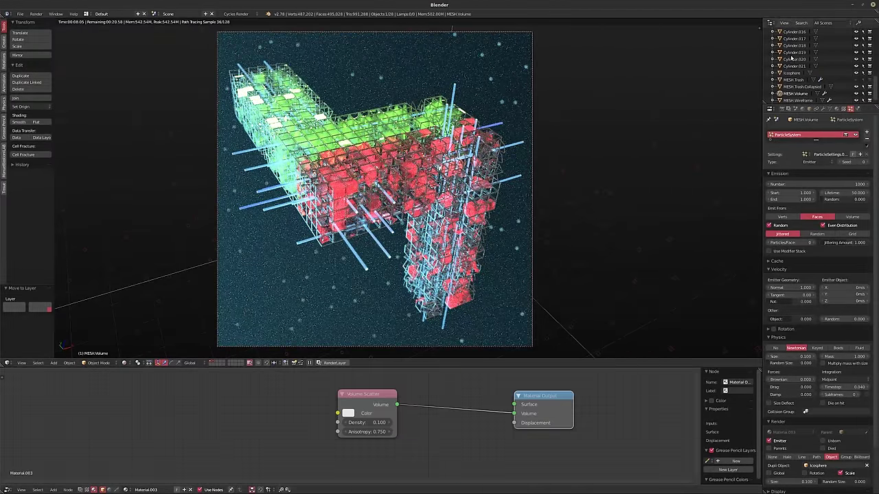
- Give the Icosphere a new material and delete its default Diffuse BSDF node
{"action": "left_click", "coordinate": [792, 73]}
{"action": "left_click", "coordinate": [155, 490]}
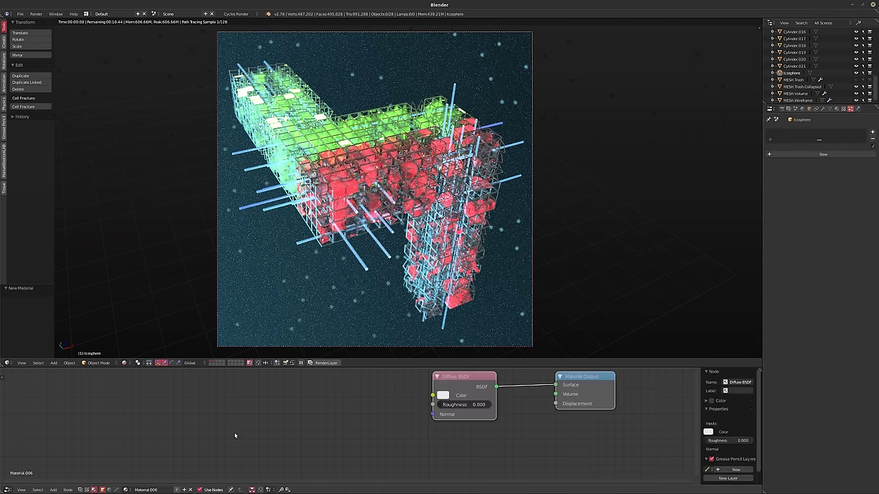
{"action": "left_click", "coordinate": [440, 376]}
{"action": "left_click", "coordinate": [440, 377]}
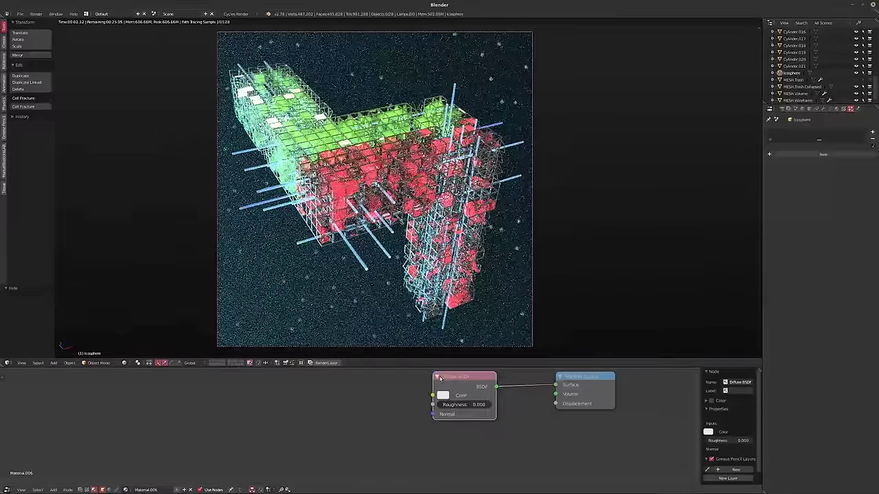
{"action": "key", "text": "x"}
{"action": "mouse_move", "coordinate": [569, 396]}
{"action": "left_mouse_down"}
{"action": "mouse_move", "coordinate": [532, 416]}
{"action": "mouse_move", "coordinate": [543, 459]}
{"action": "left_mouse_up"}
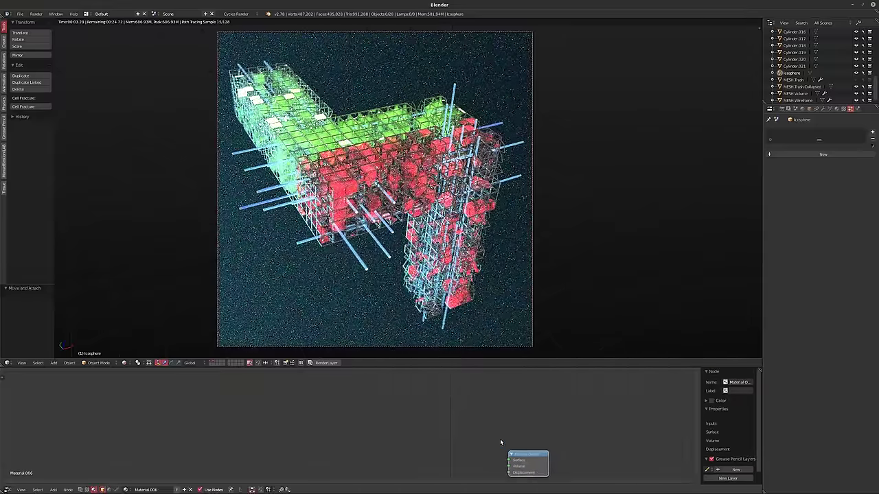
- Add a Glossy BSDF node and connect it to the Material Output surface
{"action": "scroll", "coordinate": [461, 392], "scroll_direction": "up", "scroll_amount": 2}
{"action": "middle_click_drag", "start_coordinate": [455, 414], "coordinate": [410, 391]}
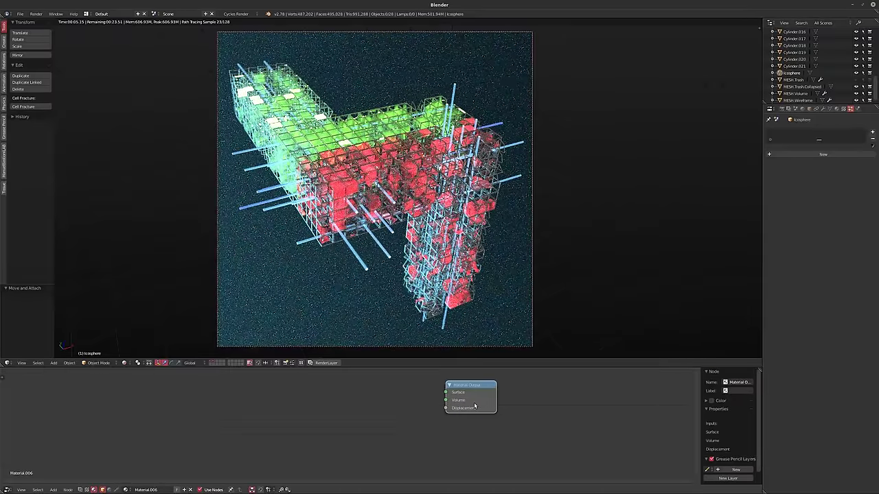
{"action": "key", "text": "shift+a"}
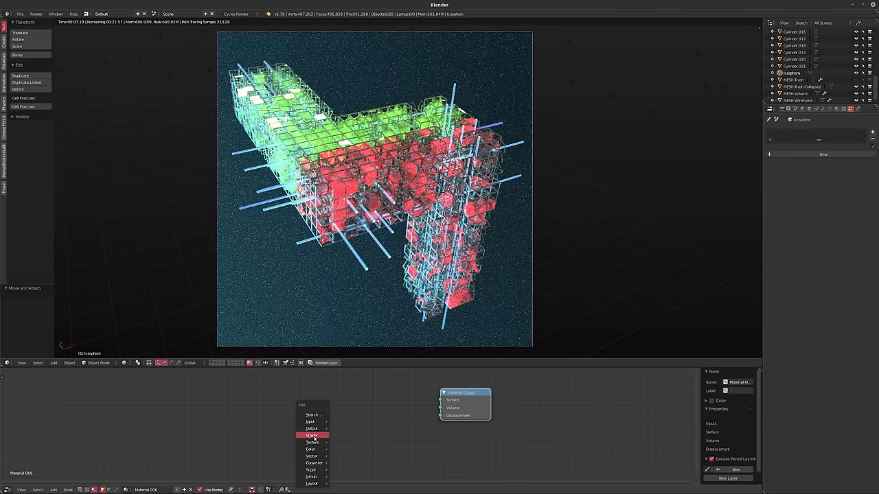
{"action": "mouse_move", "coordinate": [312, 436]}
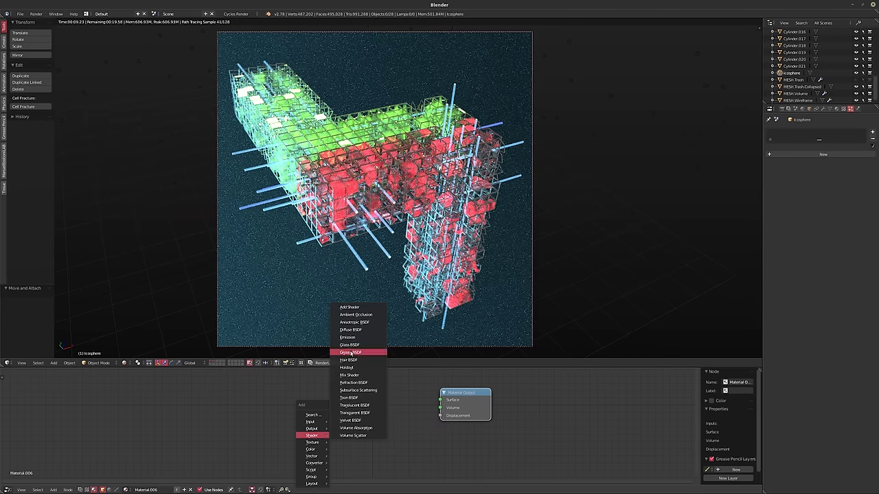
{"action": "left_click", "coordinate": [350, 353]}
{"action": "left_click", "coordinate": [327, 397]}
{"action": "mouse_move", "coordinate": [331, 396]}
{"action": "left_mouse_down"}
{"action": "mouse_move", "coordinate": [437, 410]}
{"action": "mouse_move", "coordinate": [441, 395]}
{"action": "left_mouse_up"}
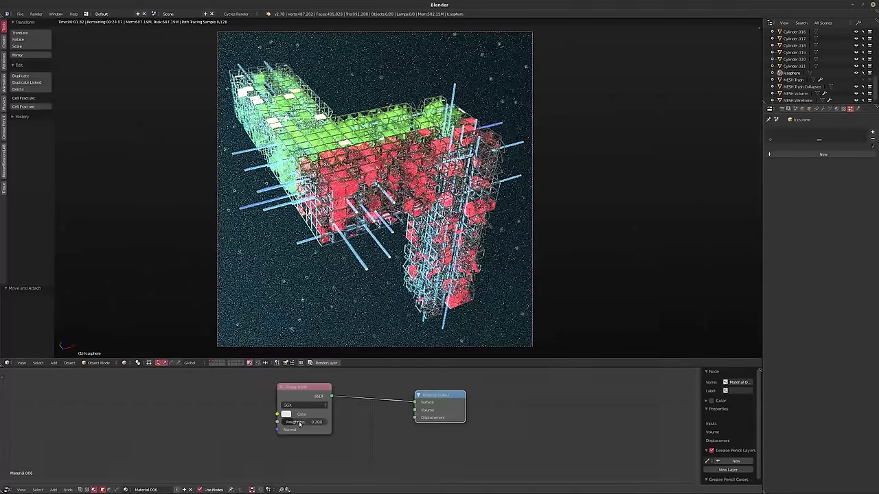
- Set the Glossy BSDF roughness to 0.050, then select MESH.Volume
{"action": "left_click_drag", "start_coordinate": [306, 420], "coordinate": [294, 429]}
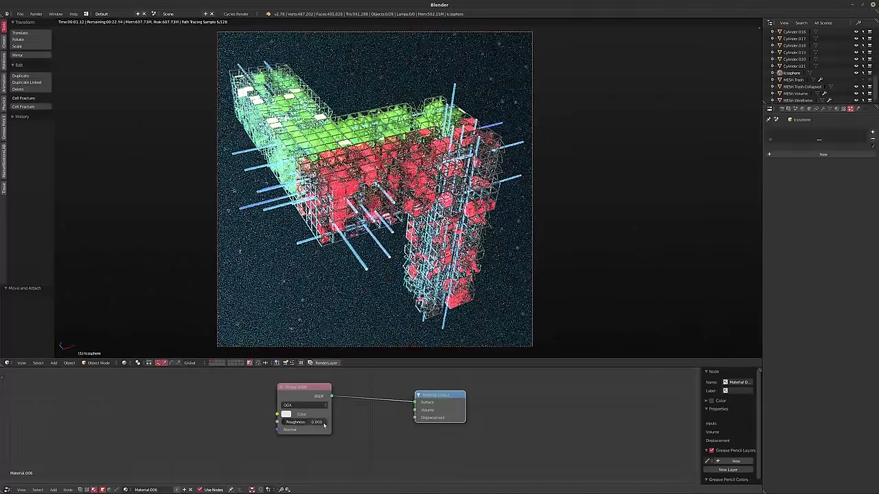
{"action": "left_click", "coordinate": [304, 422]}
{"action": "type", "text": "0.05"}
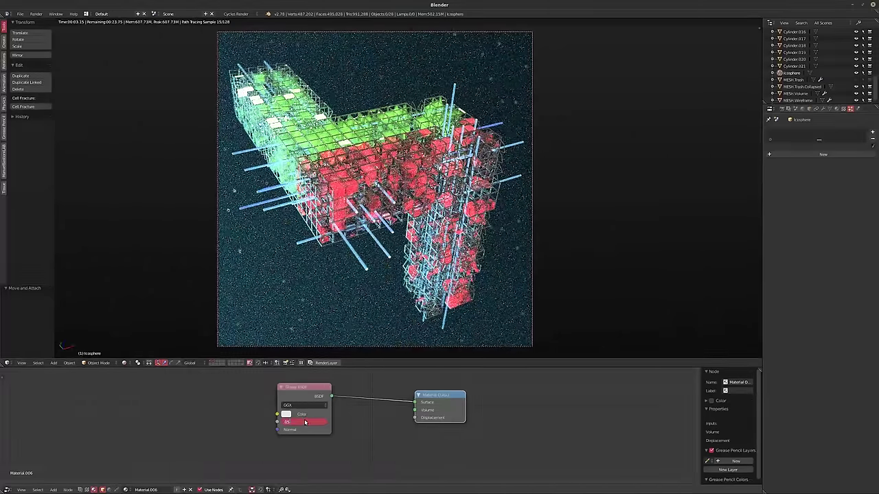
{"action": "key", "text": "Return"}
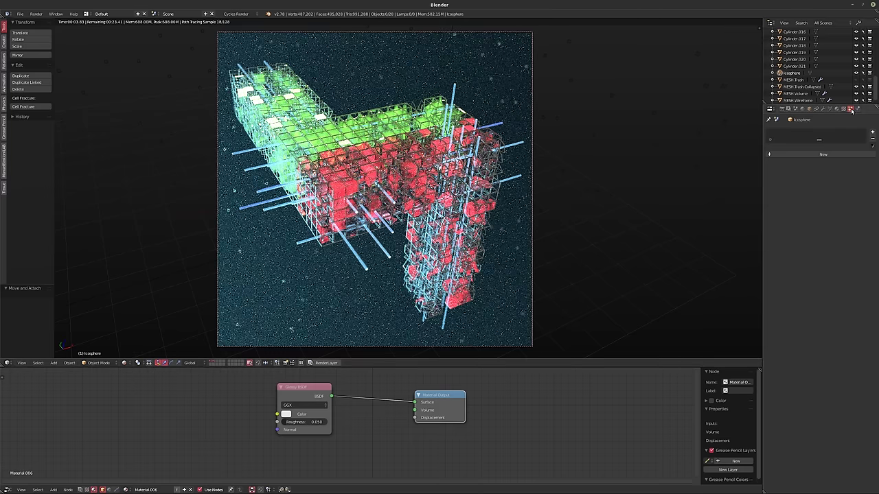
{"action": "left_click", "coordinate": [793, 94]}
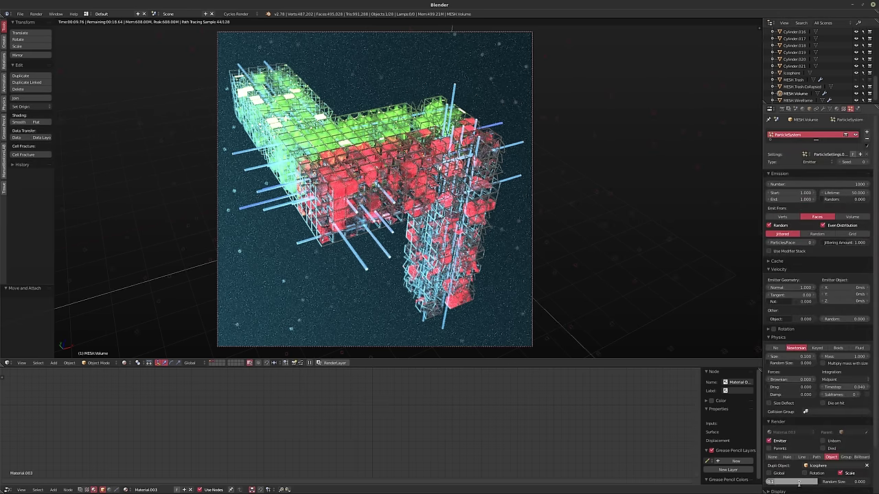
- Set particle size 0.025, render size 0.050, random size 0.5, and emit 10000 particles
{"action": "type", "text": "0.025"}
{"action": "key", "text": "Return"}
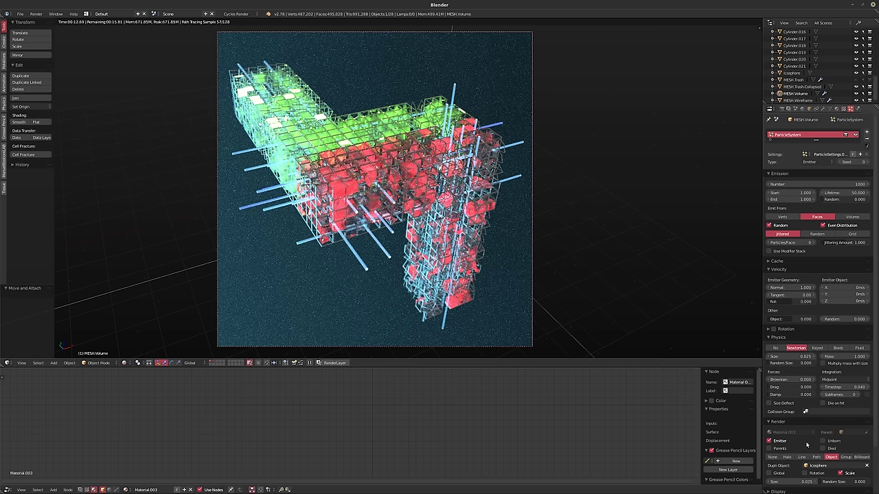
{"action": "left_click_drag", "start_coordinate": [793, 481], "coordinate": [848, 482]}
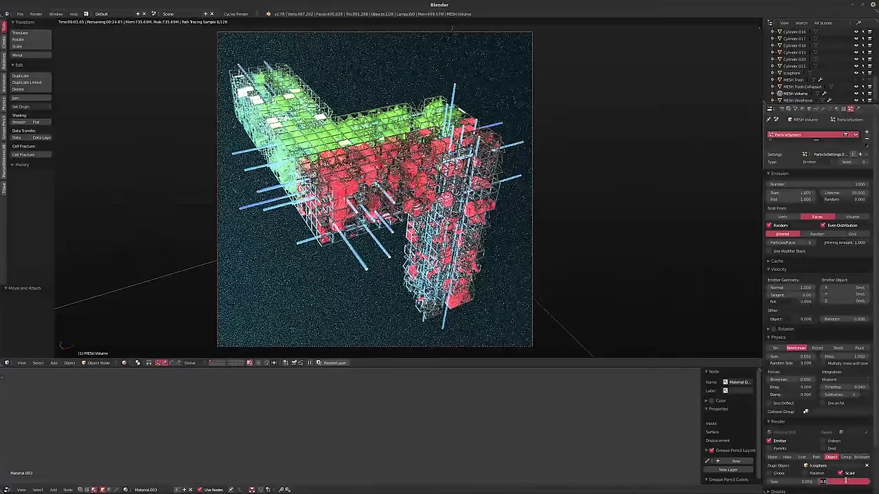
{"action": "left_click_drag", "start_coordinate": [849, 481], "coordinate": [847, 482]}
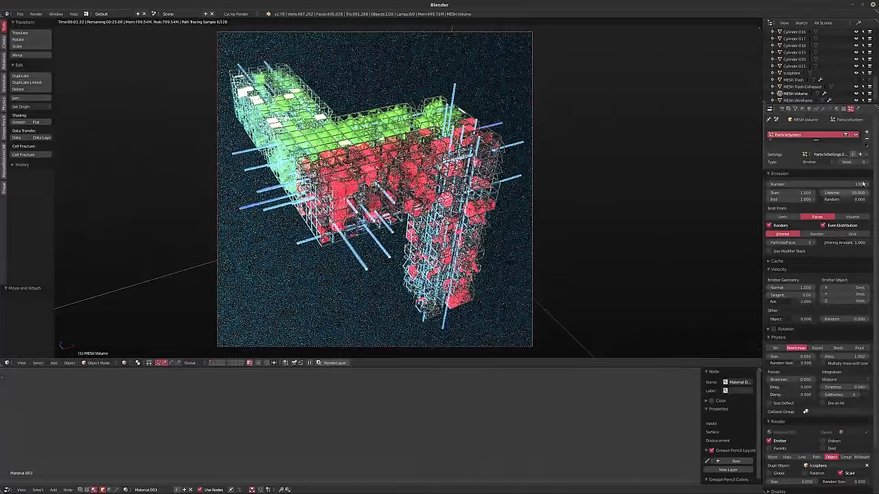
{"action": "left_click", "coordinate": [836, 184]}
{"action": "type", "text": "10"}
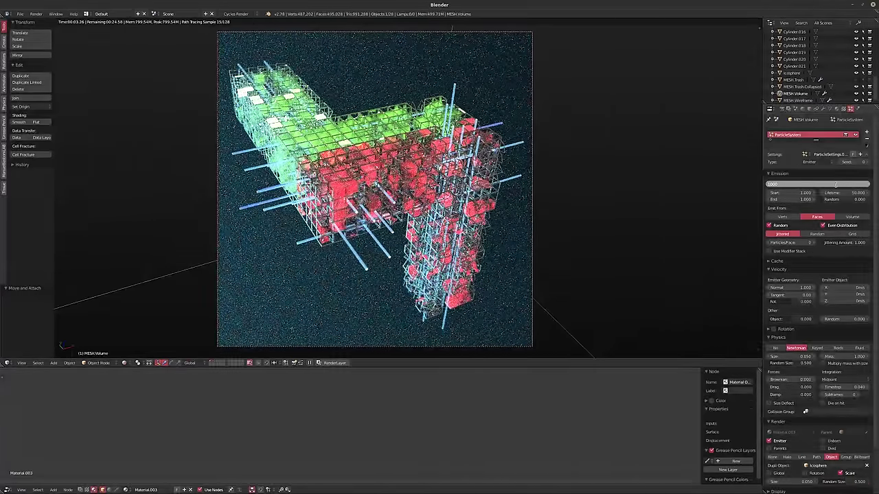
{"action": "key", "text": "Return"}
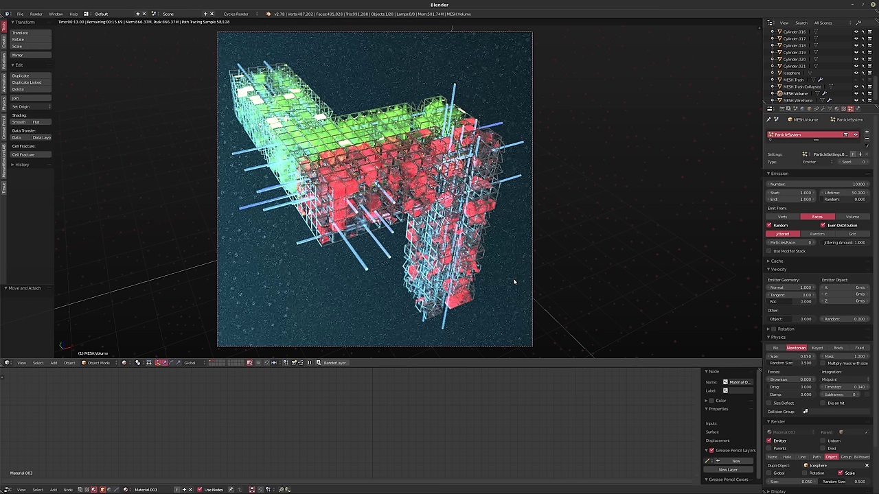
- Select the Camera and change its Clipping Start from 10cm to 1mm
{"action": "scroll", "coordinate": [828, 71], "scroll_direction": "up", "scroll_amount": 2}
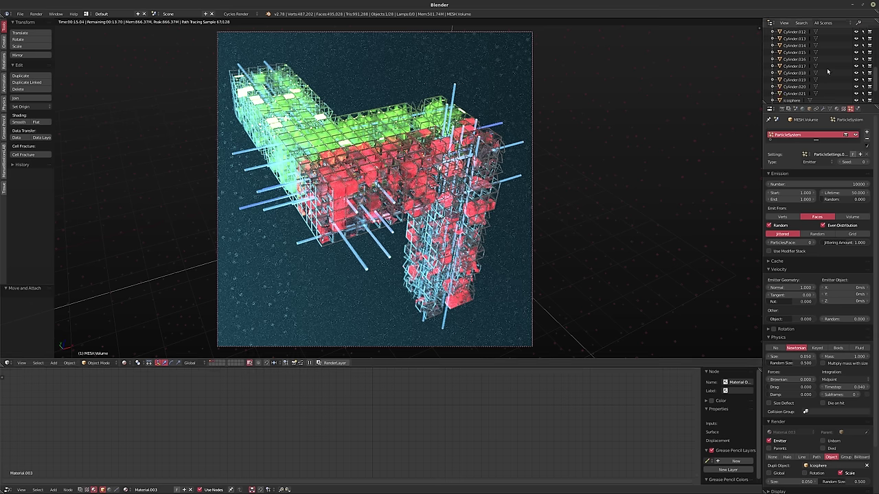
{"action": "scroll", "coordinate": [824, 72], "scroll_direction": "up", "scroll_amount": 8}
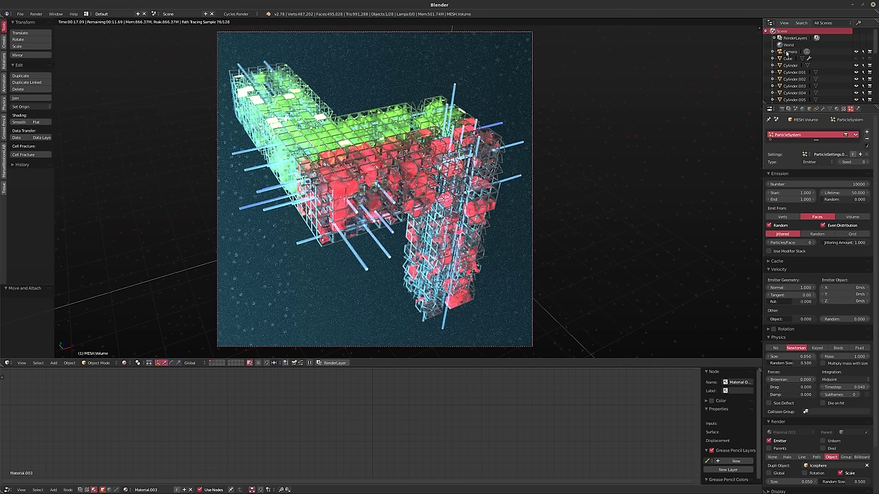
{"action": "left_click", "coordinate": [789, 51]}
{"action": "left_click", "coordinate": [823, 109]}
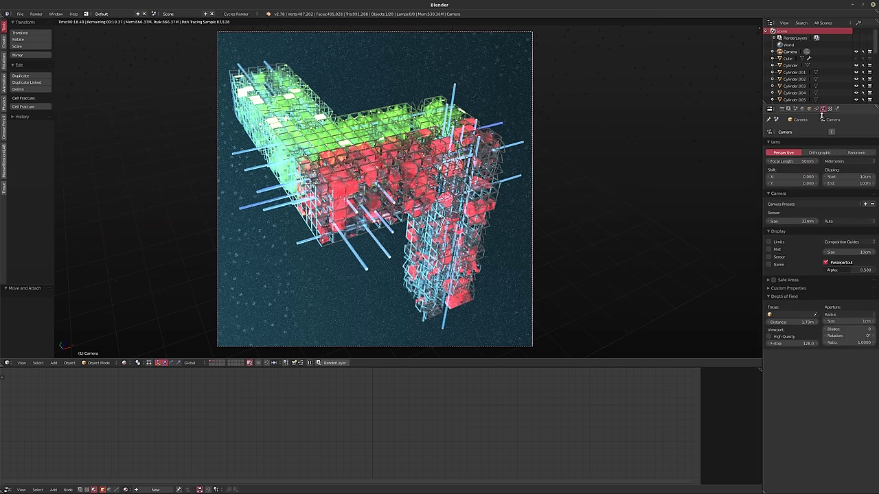
{"action": "left_click", "coordinate": [830, 176]}
{"action": "key", "text": "BackSpace"}
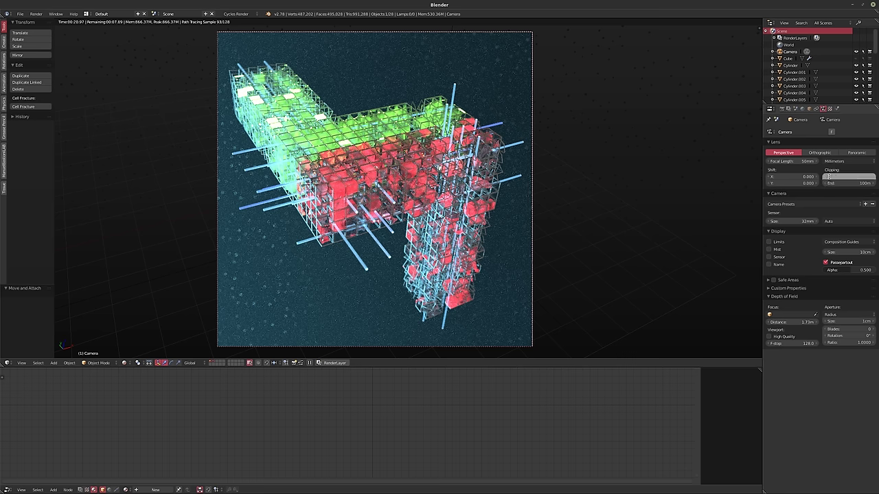
{"action": "type", "text": "1mm"}
{"action": "key", "text": "Return"}
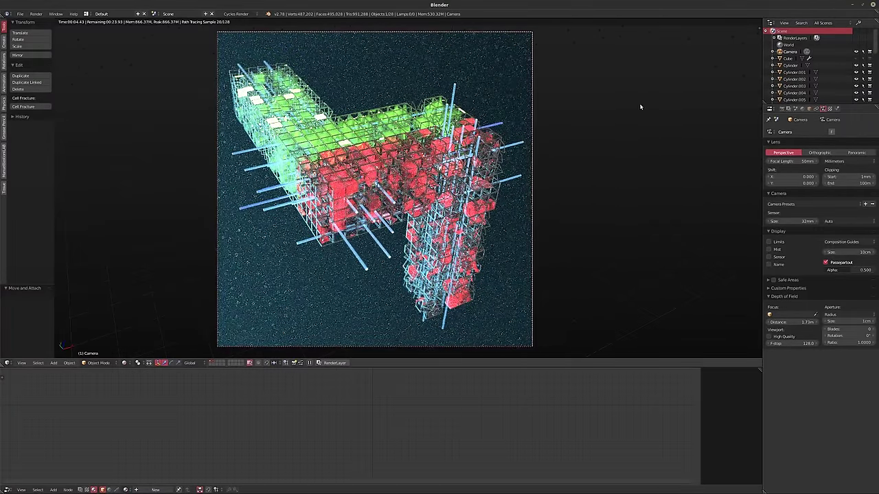
{"action": "scroll", "coordinate": [796, 72], "scroll_direction": "down", "scroll_amount": 5}
{"action": "scroll", "coordinate": [796, 73], "scroll_direction": "down", "scroll_amount": 5}
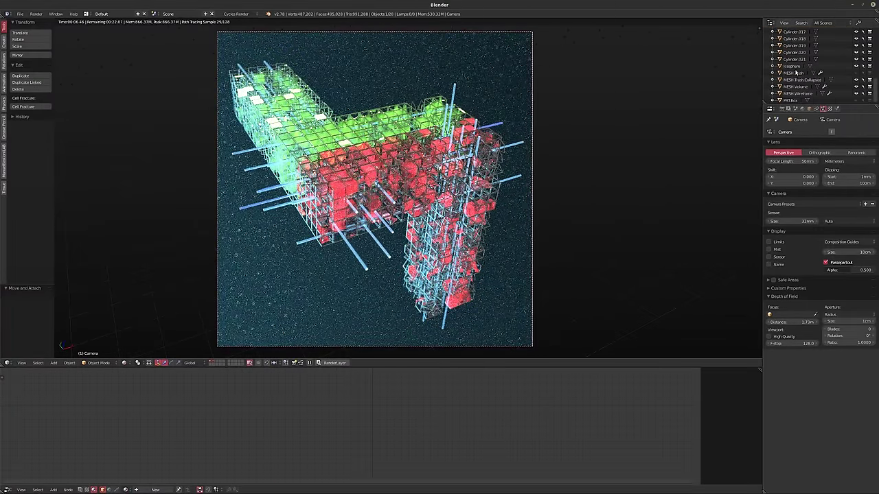
- Swap the Icosphere's Glossy BSDF for an Emission node linked to the Material Output surface
{"action": "left_click", "coordinate": [793, 67]}
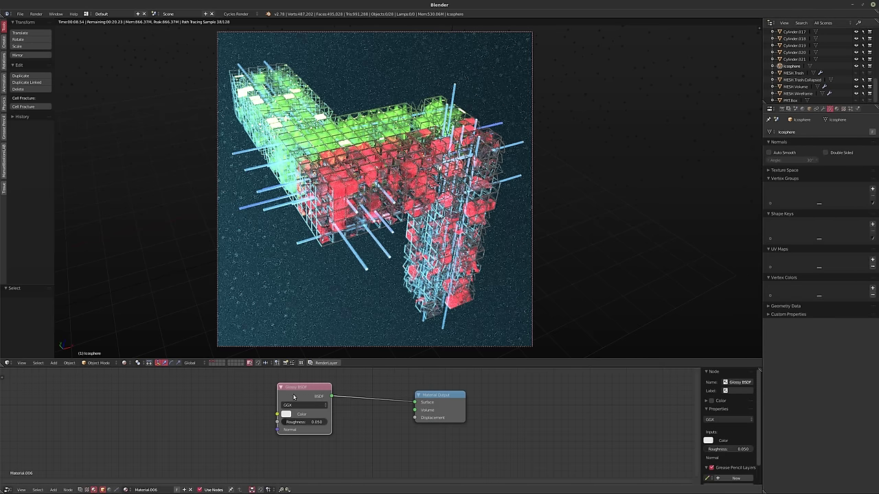
{"action": "key", "text": "x"}
{"action": "key", "text": "shift+a"}
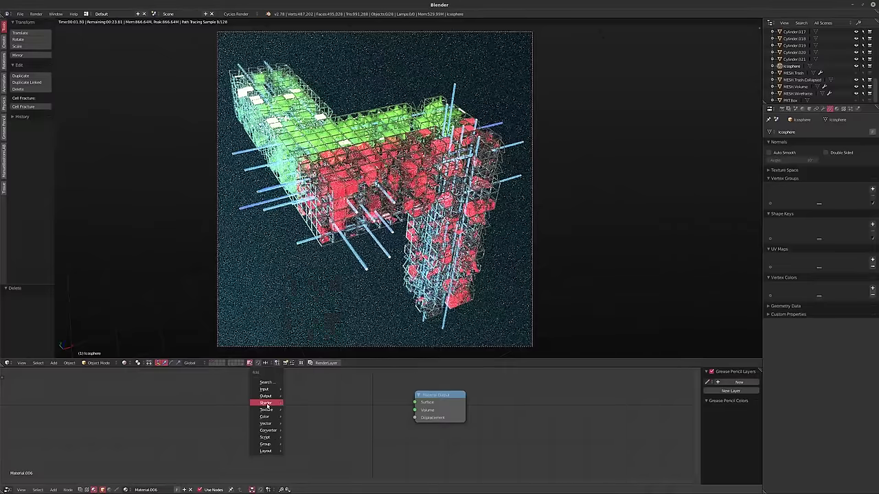
{"action": "mouse_move", "coordinate": [266, 404]}
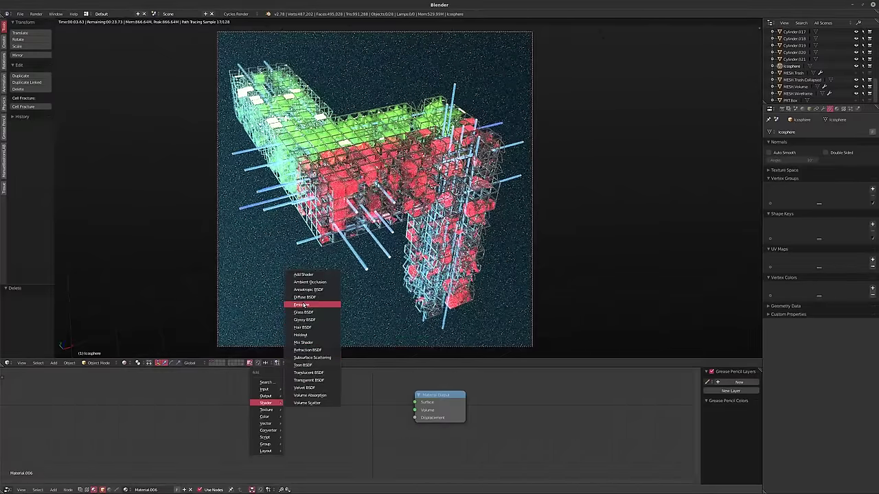
{"action": "left_click", "coordinate": [303, 305]}
{"action": "left_click", "coordinate": [230, 400]}
{"action": "mouse_move", "coordinate": [281, 407]}
{"action": "left_mouse_down"}
{"action": "mouse_move", "coordinate": [415, 403]}
{"action": "mouse_move", "coordinate": [459, 411]}
{"action": "left_mouse_up"}
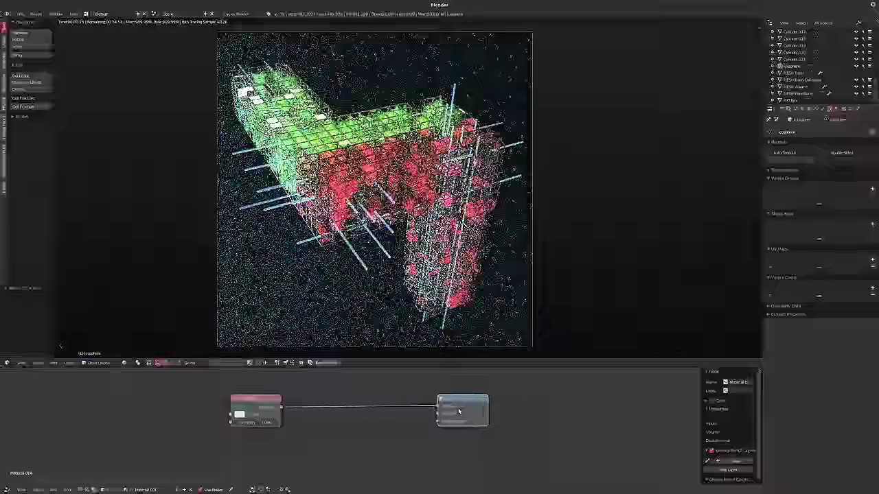
- Check the Icosphere's material slots, then select MESH.Volume
{"action": "middle_click_drag", "start_coordinate": [300, 424], "coordinate": [367, 424]}
{"action": "scroll", "coordinate": [350, 422], "scroll_direction": "up", "scroll_amount": 2}
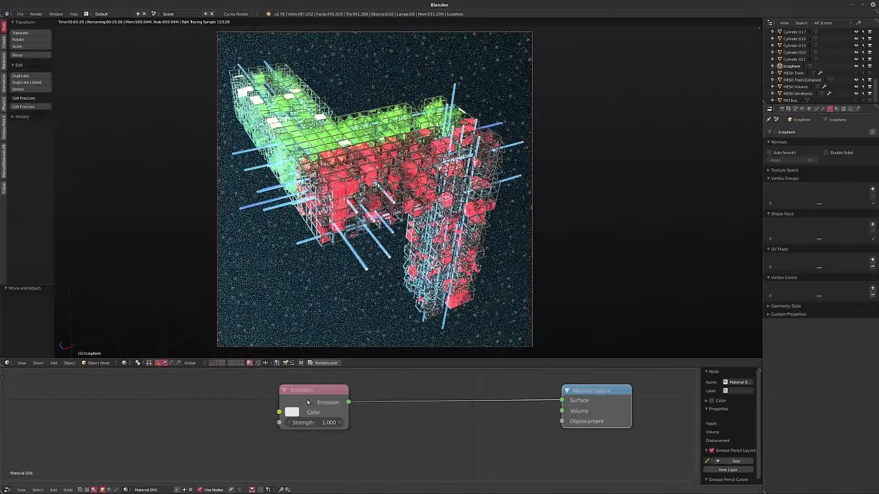
{"action": "left_click", "coordinate": [851, 109]}
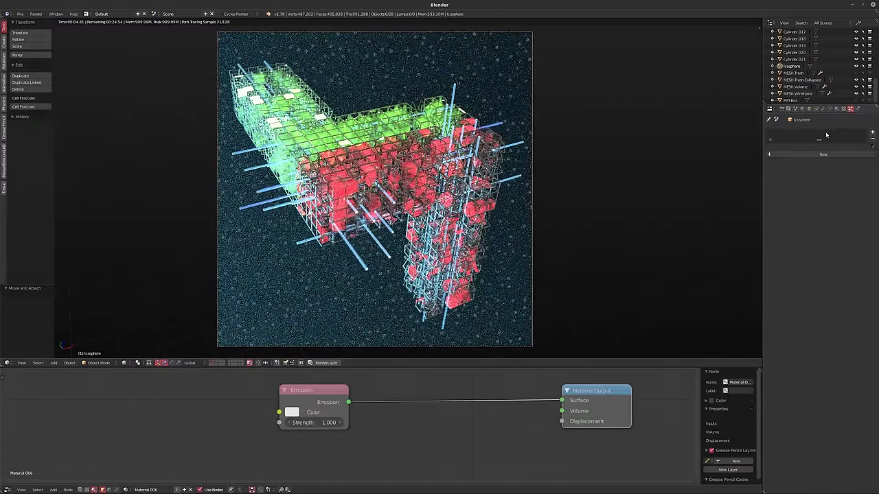
{"action": "left_click", "coordinate": [797, 87]}
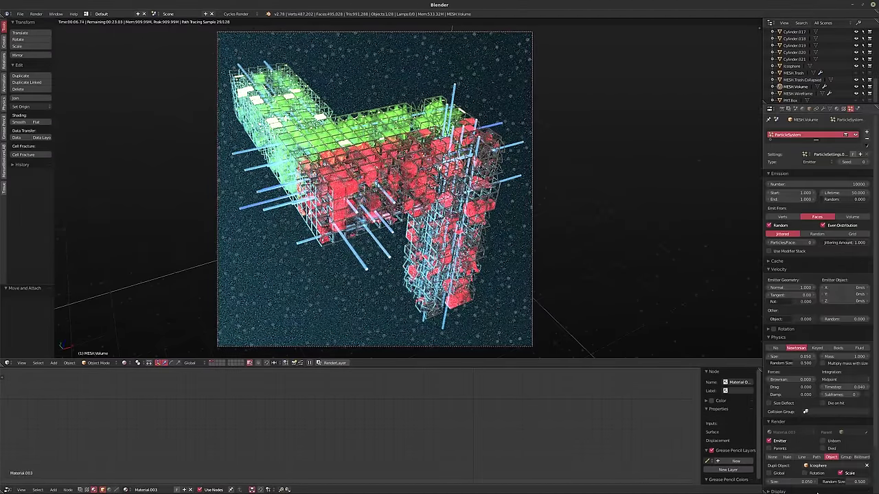
- Reduce the particle size to 0.03, then to 0.015, and switch the viewport to Solid shading
{"action": "left_click", "coordinate": [792, 479]}
{"action": "type", "text": "0.03"}
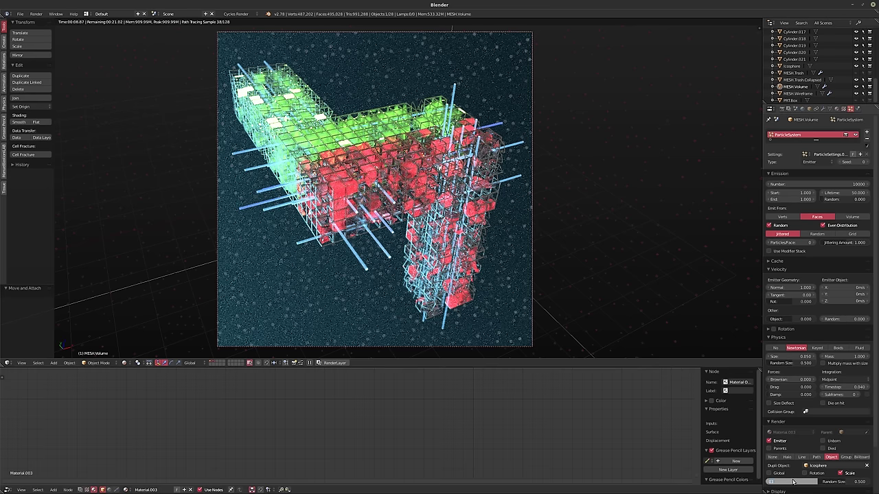
{"action": "key", "text": "Return"}
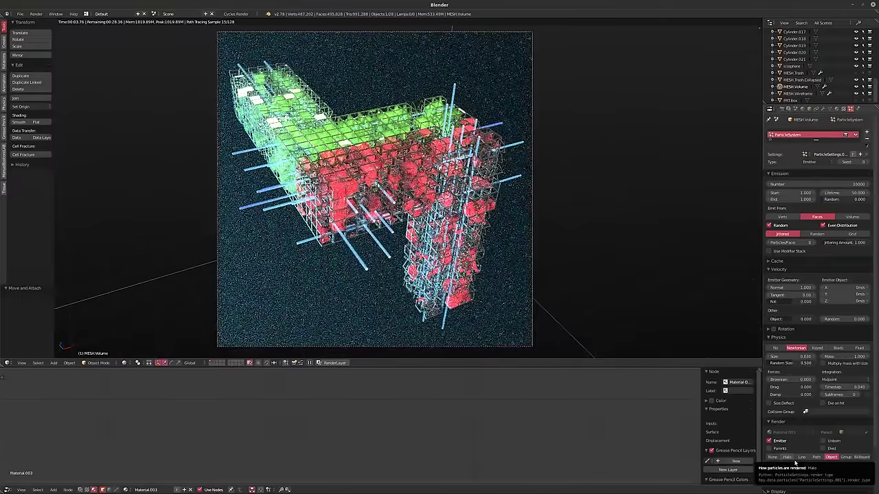
{"action": "left_click", "coordinate": [790, 482]}
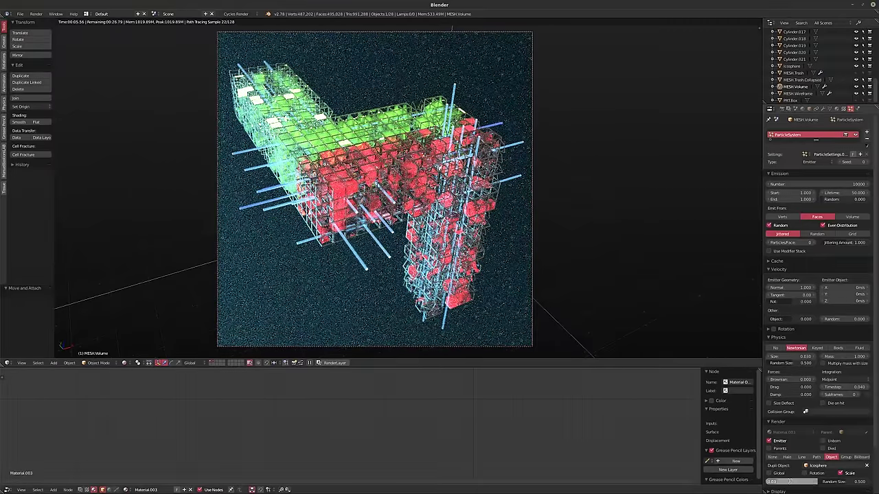
{"action": "type", "text": "0.015"}
{"action": "key", "text": "Return"}
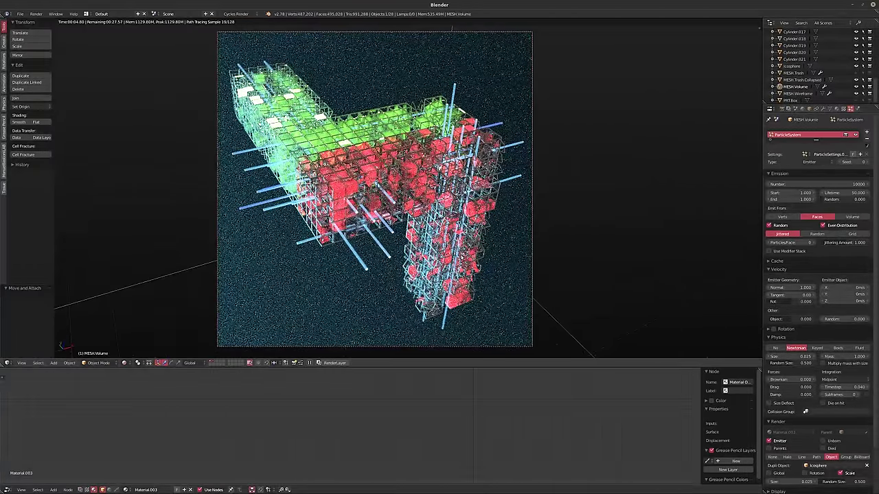
{"action": "key", "text": "shift+z"}
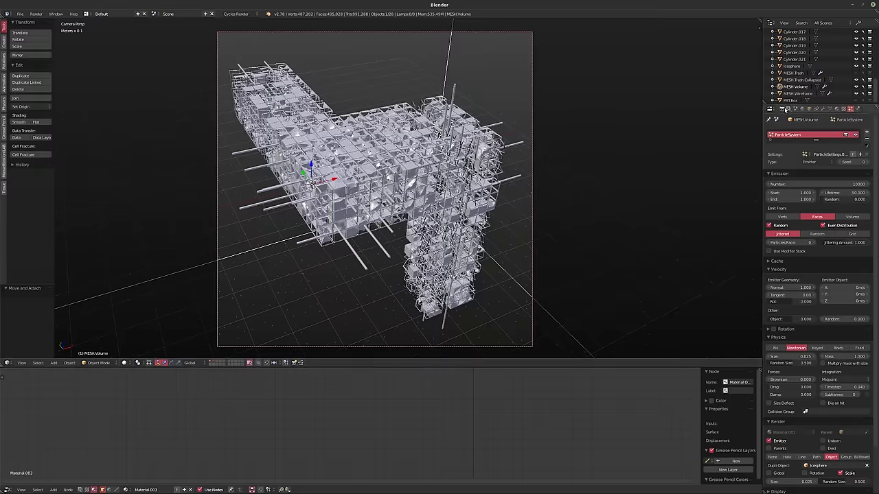
- Set the Cycles render samples to 2048 and launch the final F12 render
{"action": "left_click", "coordinate": [782, 109]}
{"action": "left_click", "coordinate": [837, 324]}
{"action": "type", "text": "0"}
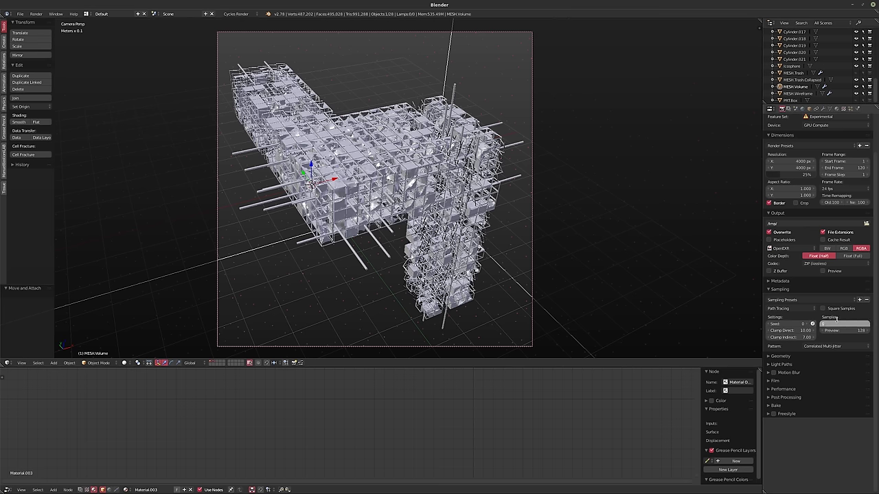
{"action": "type", "text": "048"}
{"action": "key", "text": "Return"}
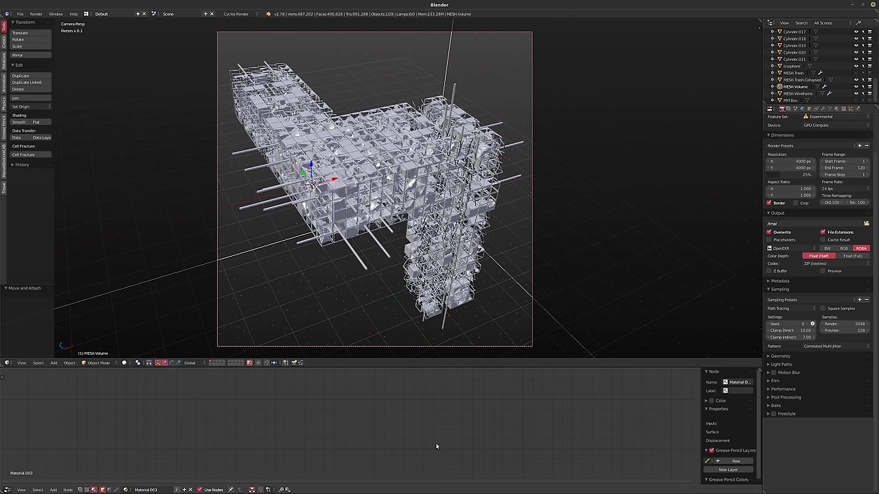
{"action": "key", "text": "F12"}
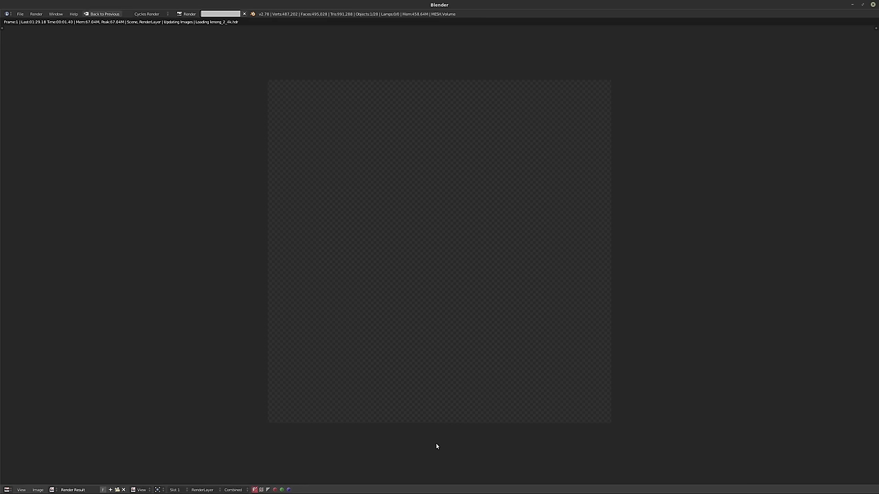
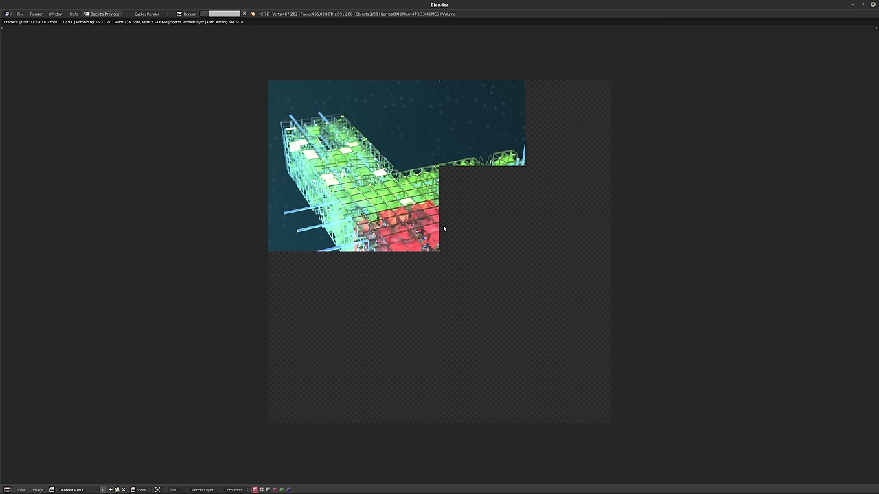
- Cancel the partial Cycles render of the lattice and return to the scene's Default layout
{"action": "key", "text": "Escape"}
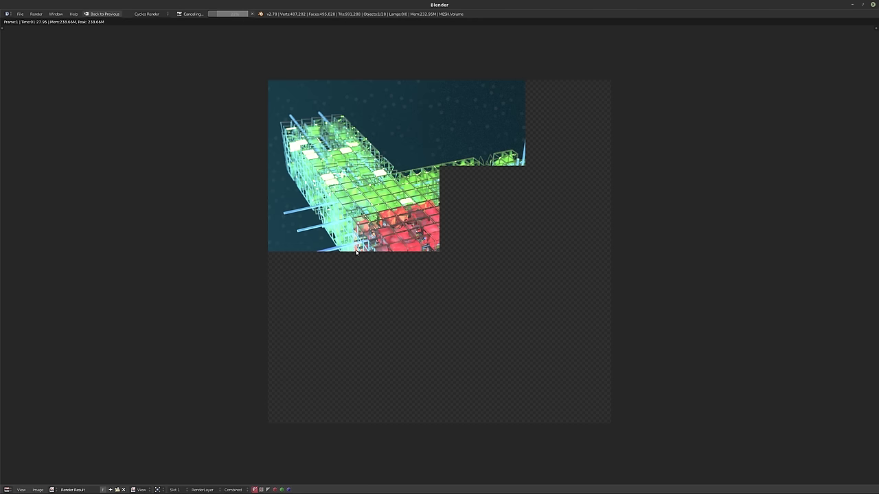
{"action": "key", "text": "Escape"}
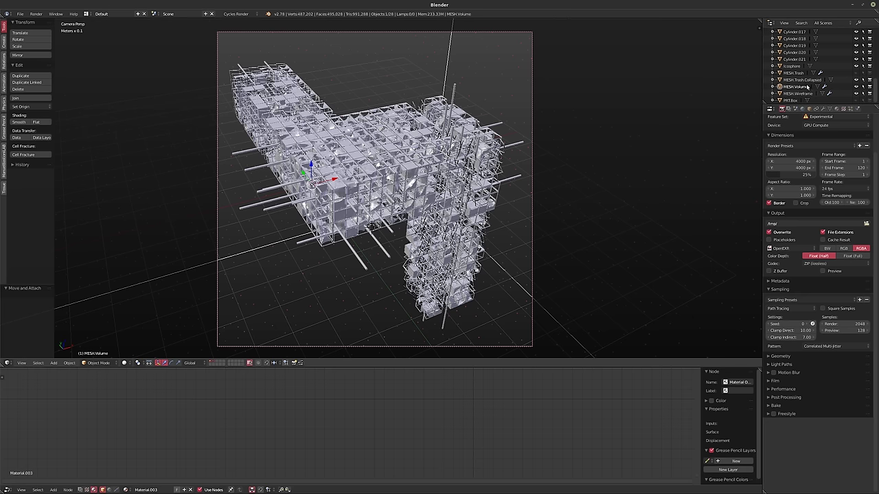
- Switch the viewport to live Cycles Rendered shading and select the Camera
{"action": "key", "text": "shift+z"}
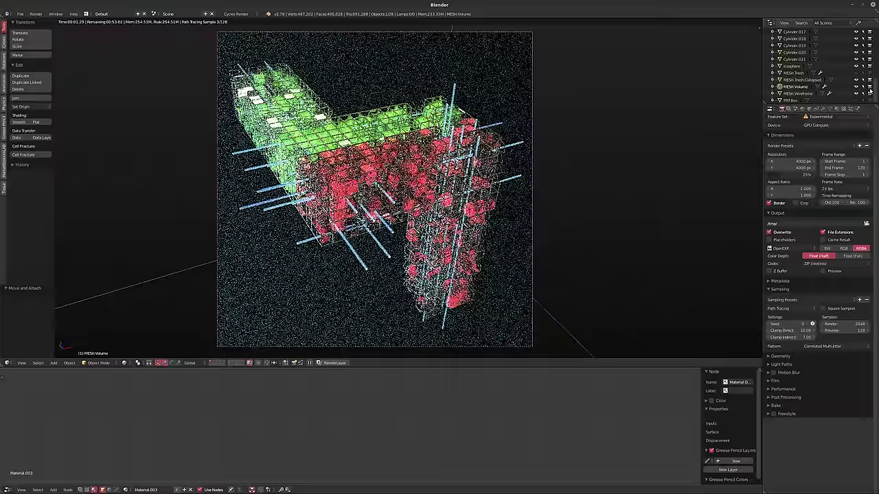
{"action": "left_click_drag", "start_coordinate": [875, 93], "coordinate": [875, 31]}
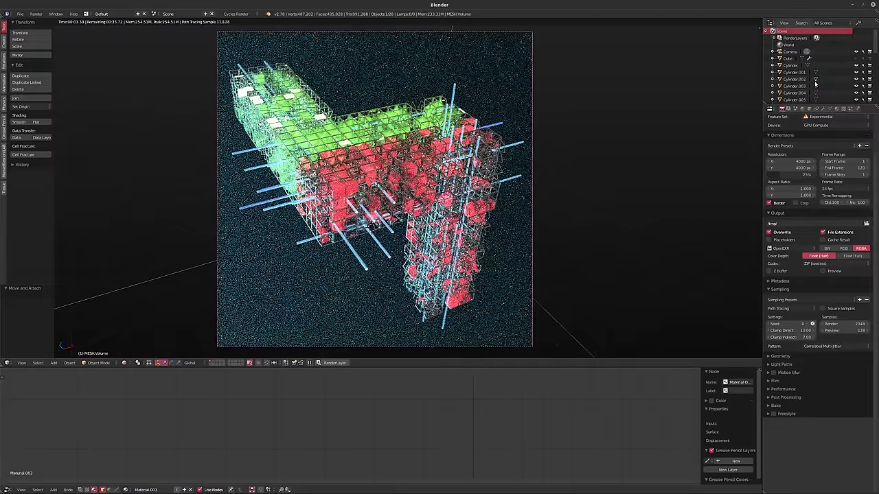
{"action": "left_click", "coordinate": [790, 52]}
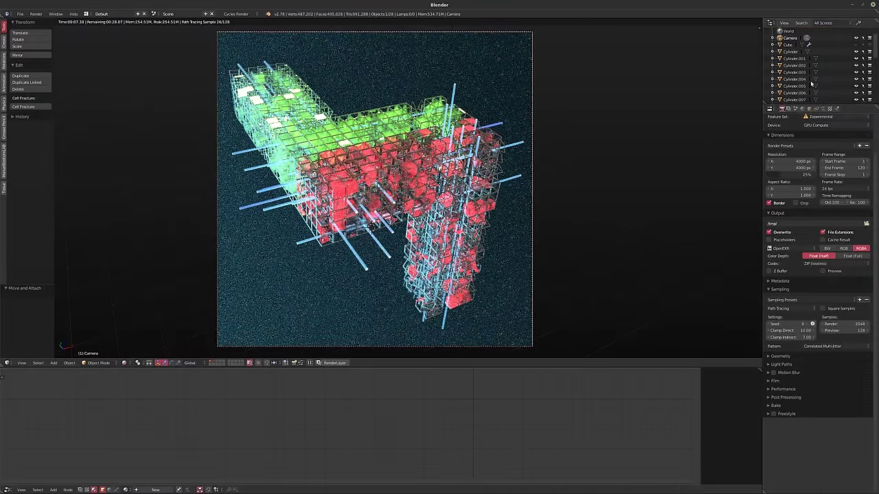
- Select MESH.Wireframe, then MESH.Volume, and toggle the display of MESH.Volume's particle system
{"action": "scroll", "coordinate": [802, 87], "scroll_direction": "down", "scroll_amount": 8}
{"action": "left_click", "coordinate": [796, 93]}
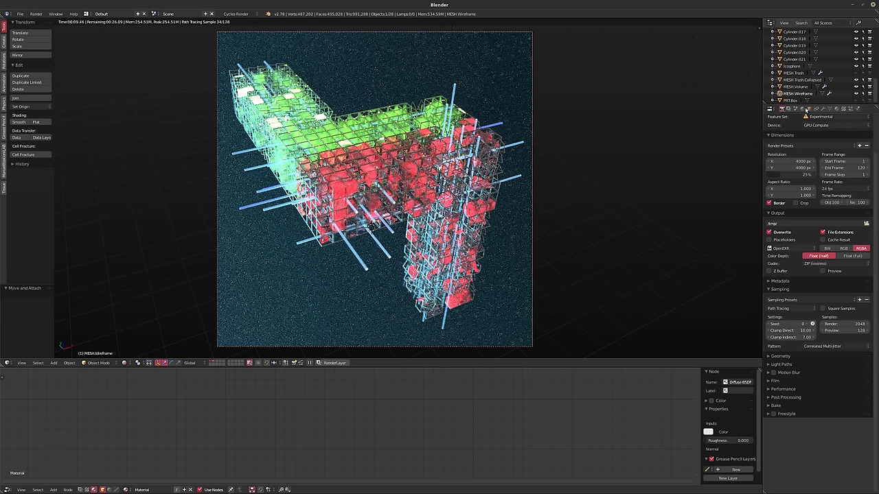
{"action": "left_click", "coordinate": [850, 108]}
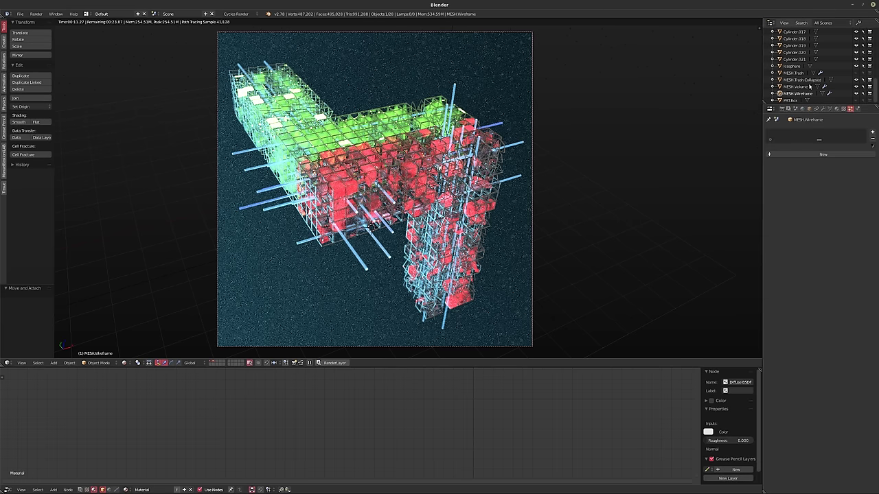
{"action": "left_click", "coordinate": [809, 86]}
{"action": "left_click", "coordinate": [855, 136]}
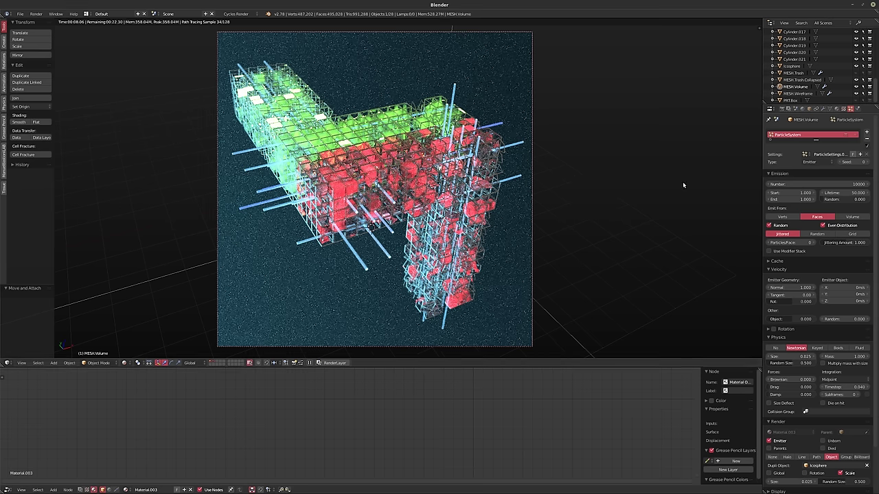
- Frame the volume nodes, set Volume Scatter density to 0.250 and anisotropy to 0.95
{"action": "key", "text": "Home"}
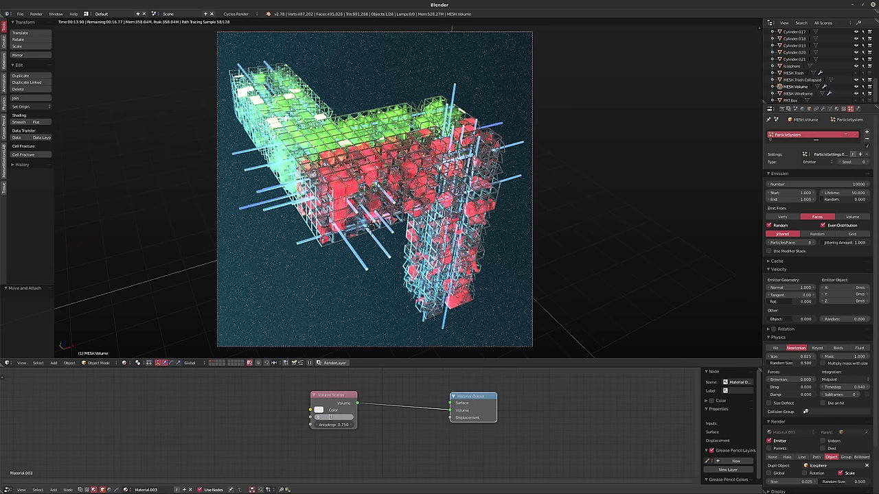
{"action": "key", "text": "Return"}
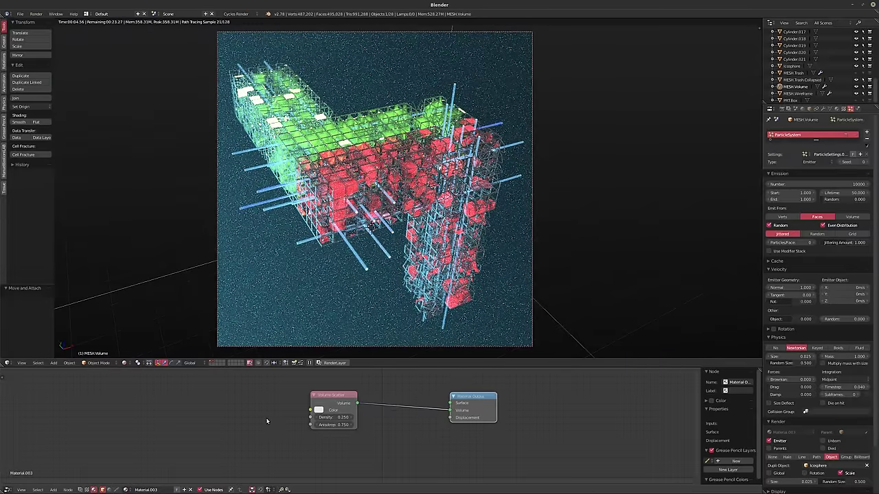
{"action": "left_click", "coordinate": [328, 425]}
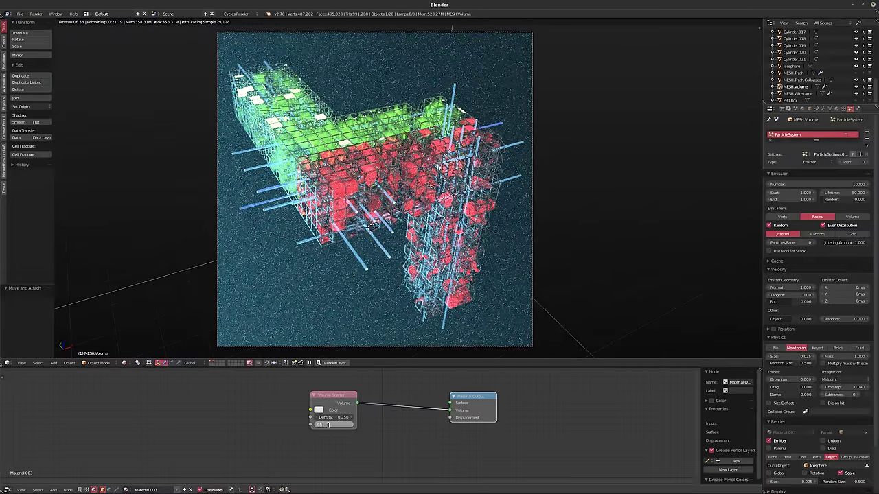
{"action": "key", "text": "Return"}
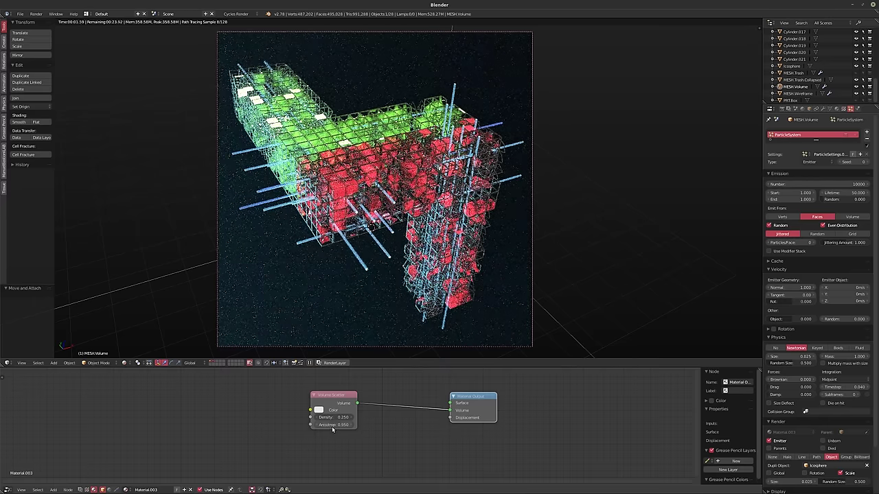
- Try a Volume Scatter anisotropy of 0.5, then settle on 0.75
{"action": "left_click", "coordinate": [327, 426]}
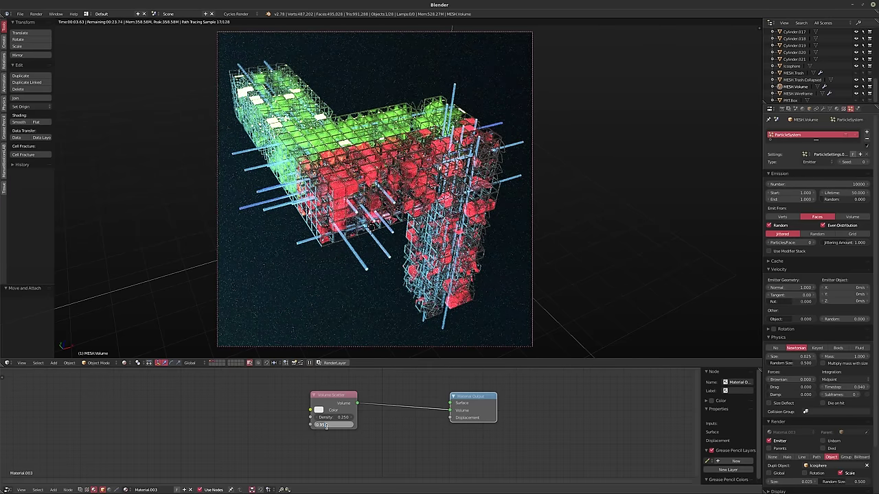
{"action": "key", "text": "Return"}
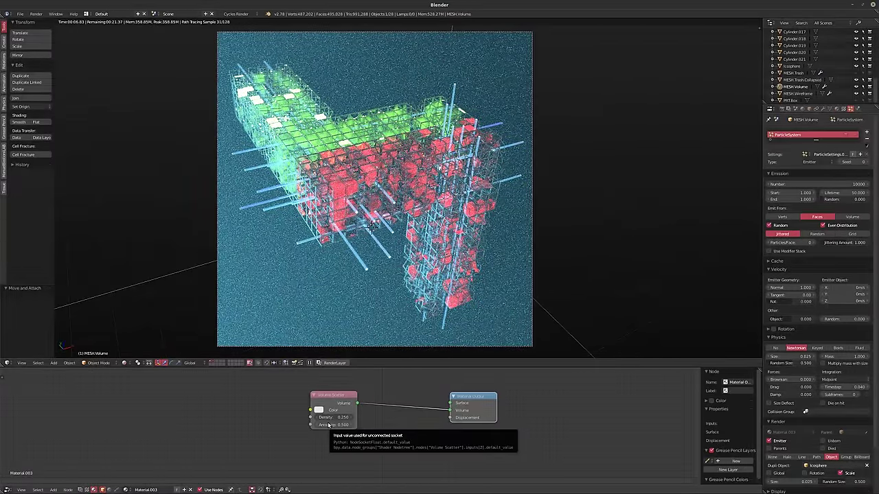
{"action": "left_click", "coordinate": [328, 425]}
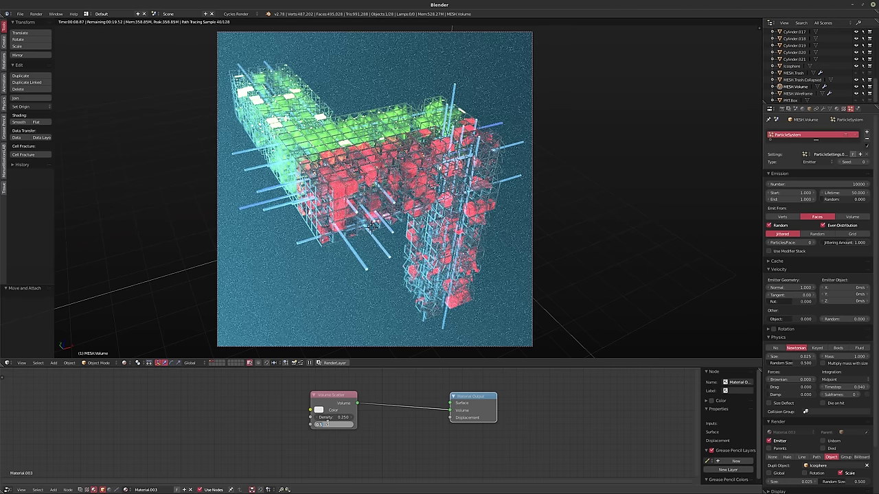
{"action": "type", "text": ".75"}
{"action": "key", "text": "Return"}
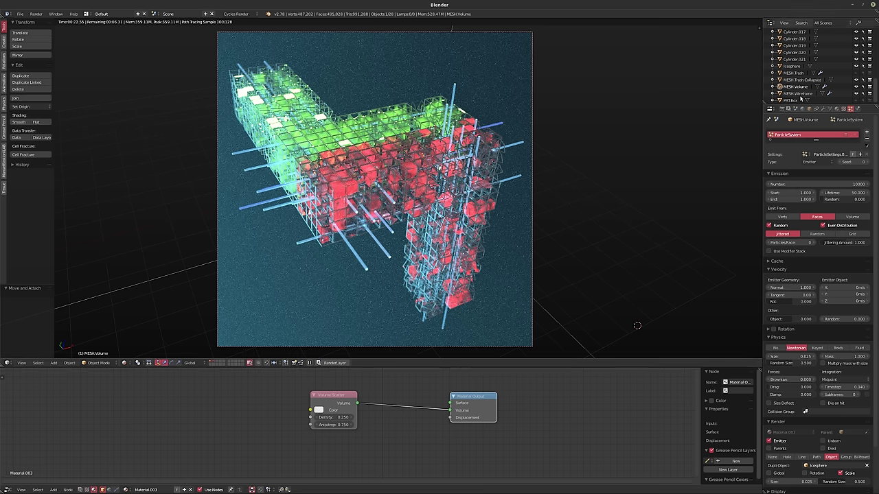
- Cut the Multiply-to-Strength link in MESH.Trash.Collapsed's emission material
{"action": "left_click", "coordinate": [802, 79]}
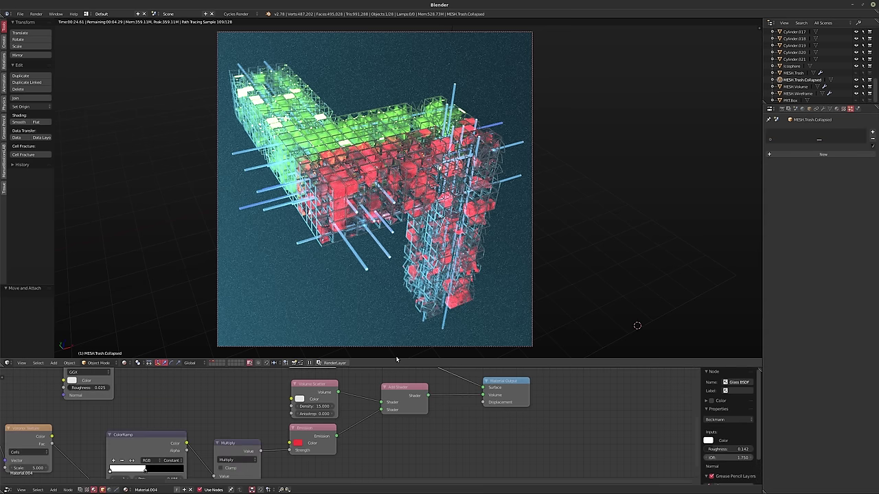
{"action": "middle_click_drag", "start_coordinate": [377, 419], "coordinate": [298, 426]}
{"action": "left_click_drag", "start_coordinate": [301, 422], "coordinate": [289, 434]}
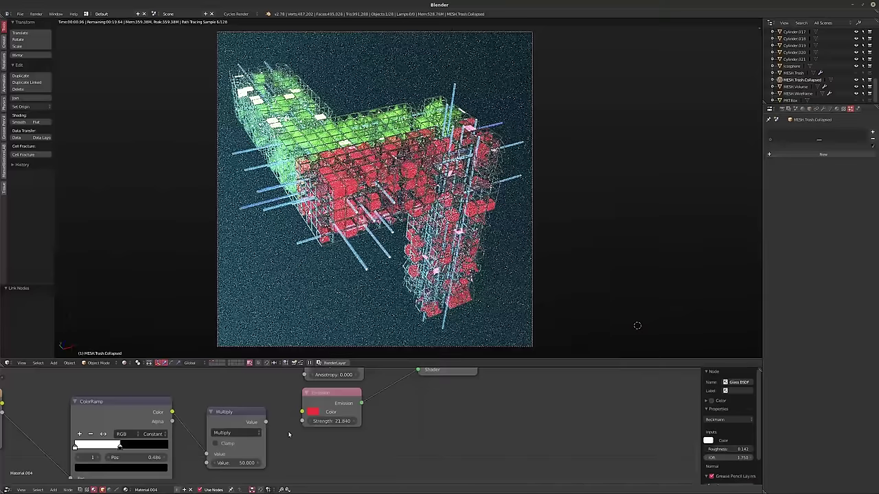
- Inspect MESH.Wireframe's Diffuse BSDF material nodes
{"action": "right_click", "coordinate": [364, 131]}
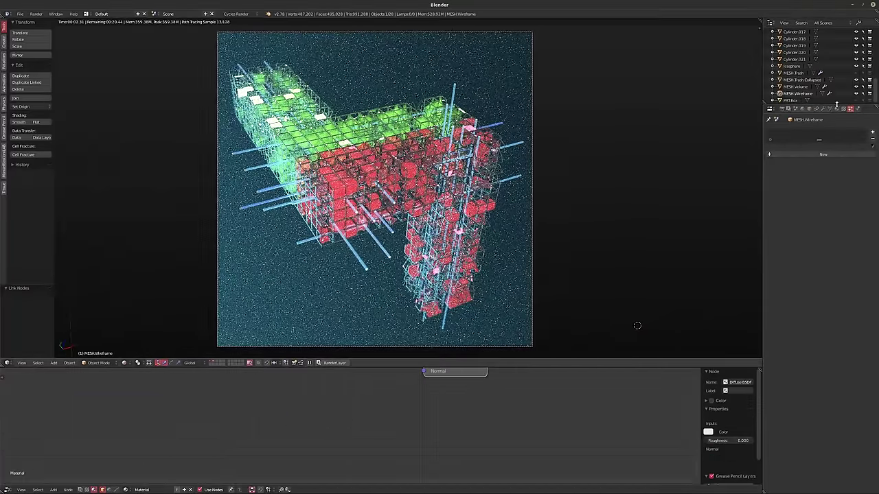
{"action": "left_click", "coordinate": [837, 109]}
{"action": "key", "text": "Home"}
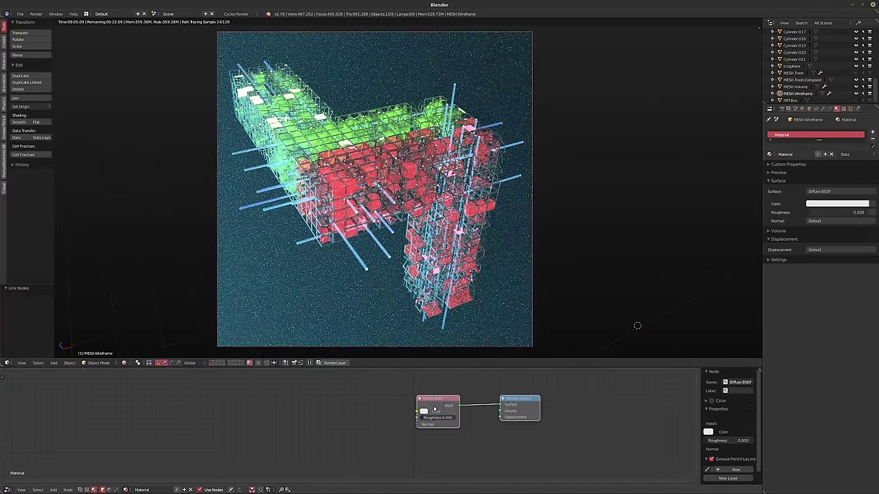
- Set Material.004's emission strength to 25, after trying 52 and 30
{"action": "left_click", "coordinate": [802, 80]}
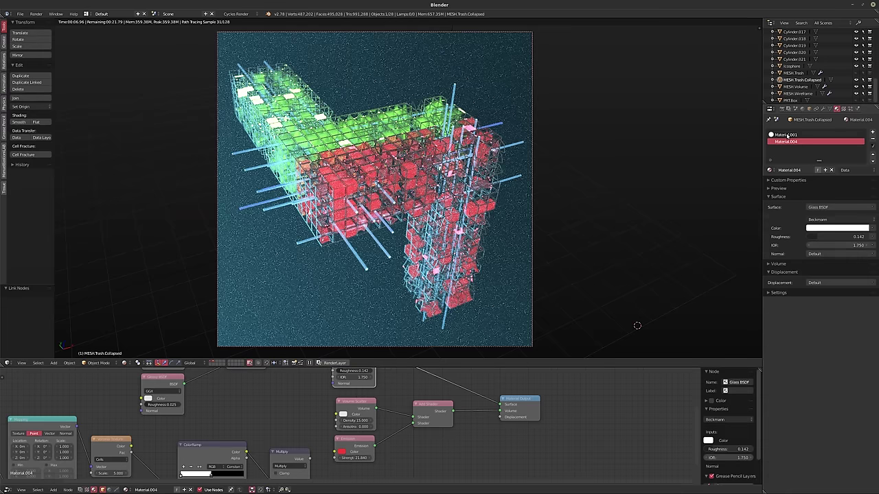
{"action": "left_click", "coordinate": [797, 135]}
{"action": "left_click", "coordinate": [787, 141]}
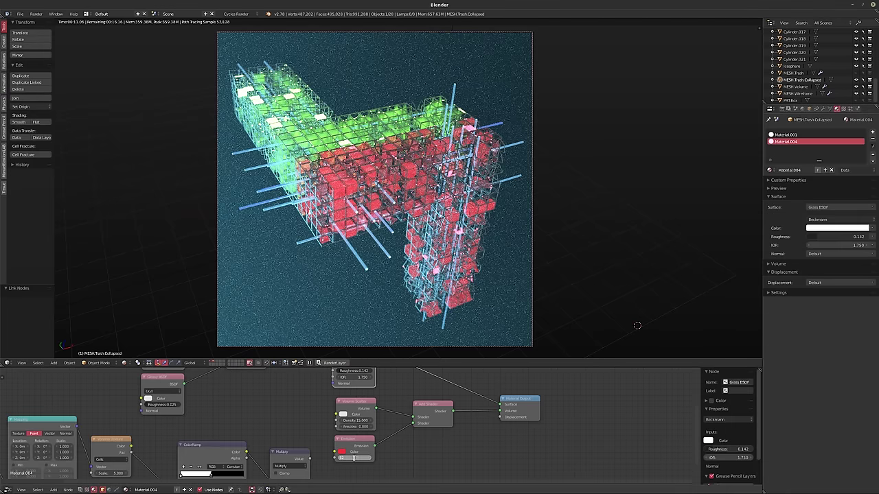
{"action": "key", "text": "Return"}
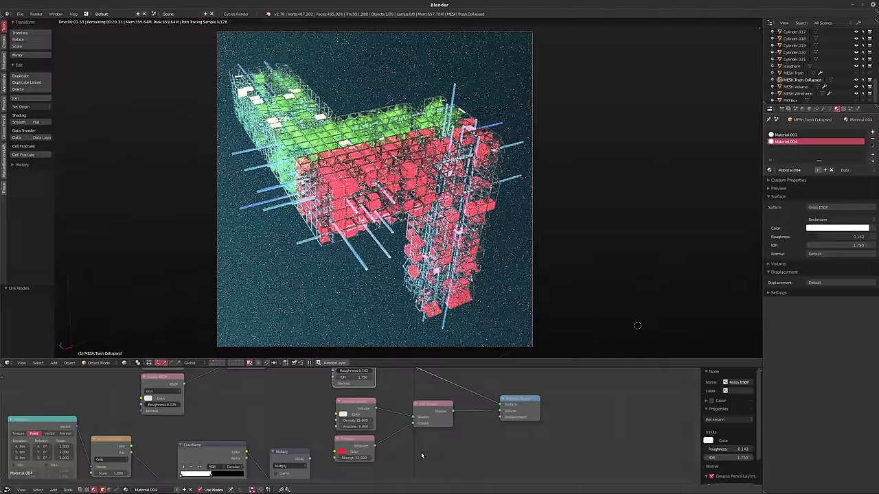
{"action": "left_click", "coordinate": [345, 458]}
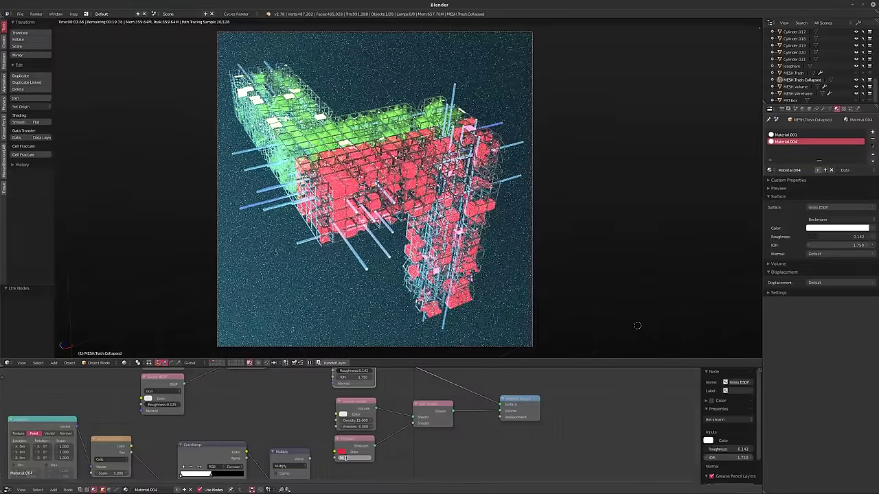
{"action": "key", "text": "Return"}
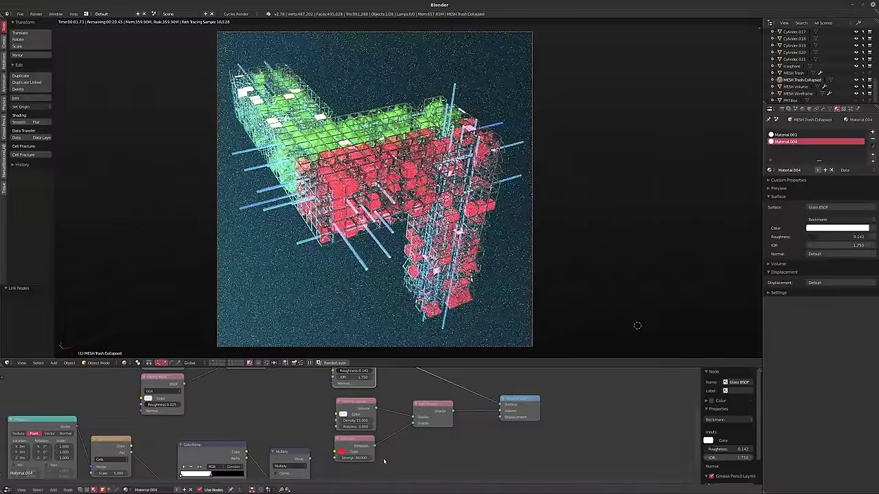
{"action": "left_click", "coordinate": [350, 460]}
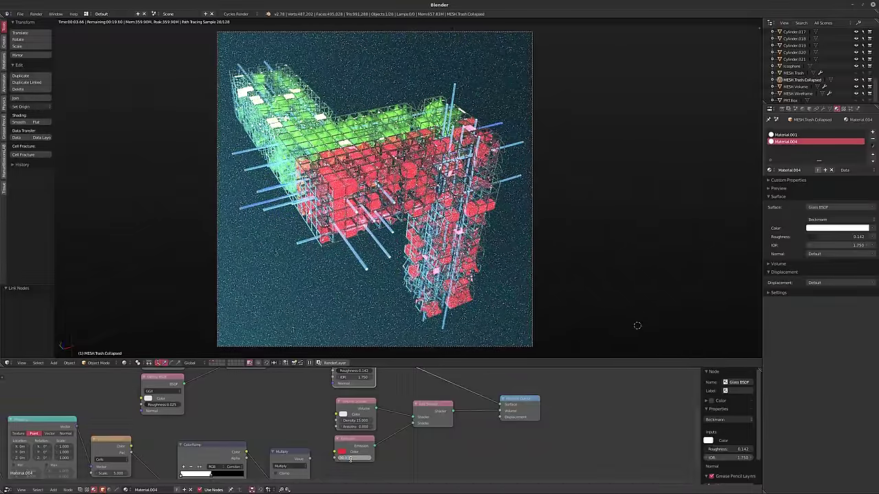
{"action": "type", "text": "25"}
{"action": "key", "text": "Return"}
- Lower the red emission colour's HSV saturation, then nudge it slightly back up
{"action": "scroll", "coordinate": [316, 451], "scroll_direction": "up", "scroll_amount": 2}
{"action": "left_click", "coordinate": [359, 443]}
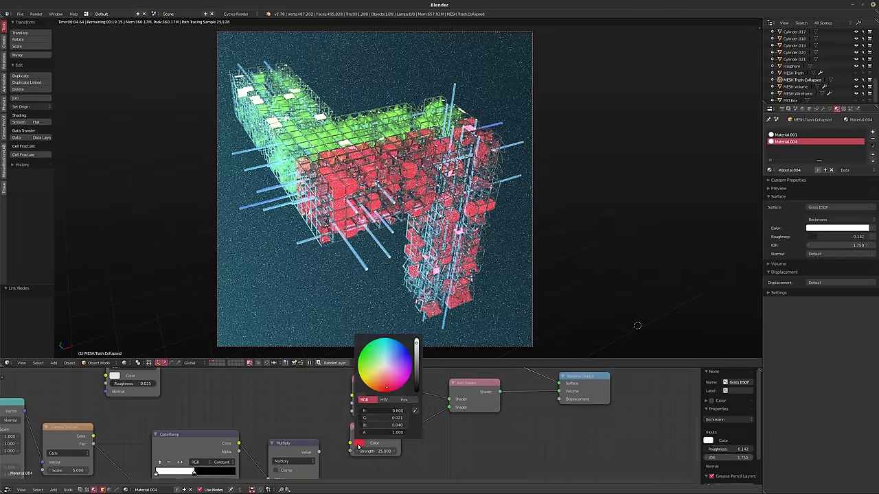
{"action": "left_click", "coordinate": [384, 399]}
{"action": "left_click_drag", "start_coordinate": [398, 417], "coordinate": [384, 417]}
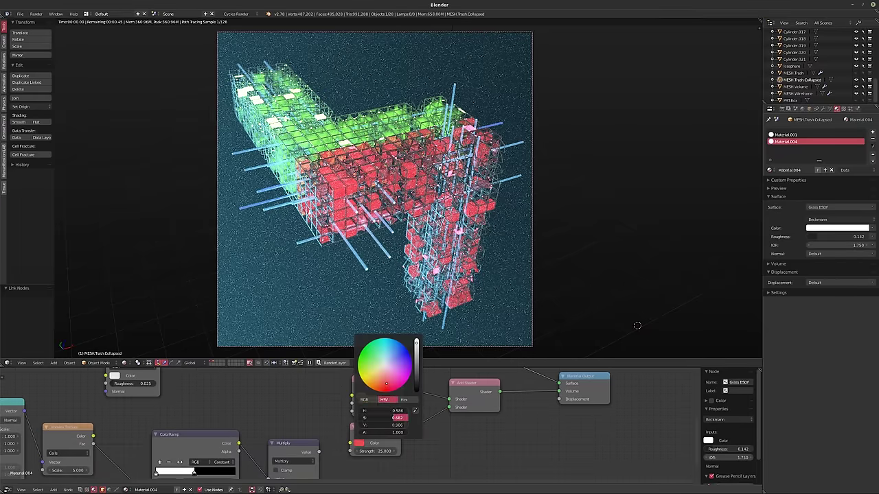
{"action": "left_click_drag", "start_coordinate": [392, 418], "coordinate": [400, 417]}
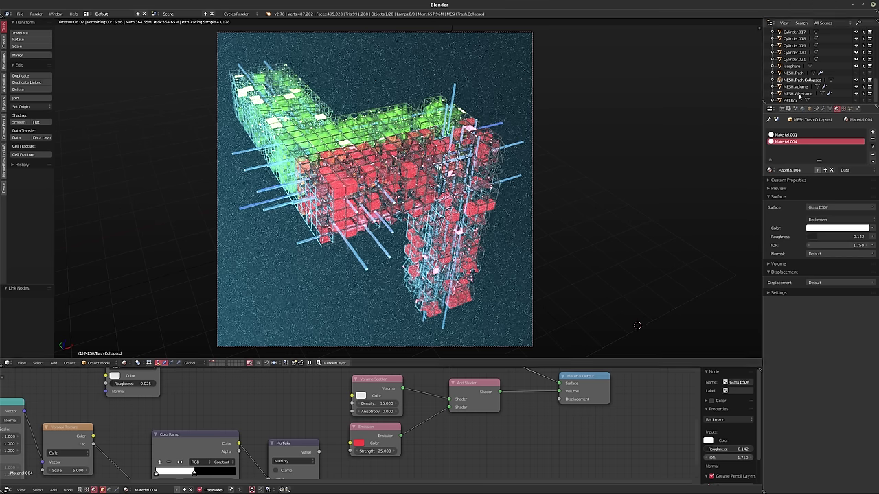
- Select Cylinder.021 and reposition the Glass BSDF node in Material.005's node graph
{"action": "left_click", "coordinate": [794, 59]}
{"action": "mouse_move", "coordinate": [437, 478]}
{"action": "middle_mouse_down"}
{"action": "mouse_move", "coordinate": [370, 462]}
{"action": "mouse_move", "coordinate": [379, 488]}
{"action": "middle_mouse_up"}
{"action": "scroll", "coordinate": [374, 398], "scroll_direction": "up", "scroll_amount": 2}
{"action": "middle_click_drag", "start_coordinate": [371, 398], "coordinate": [373, 426]}
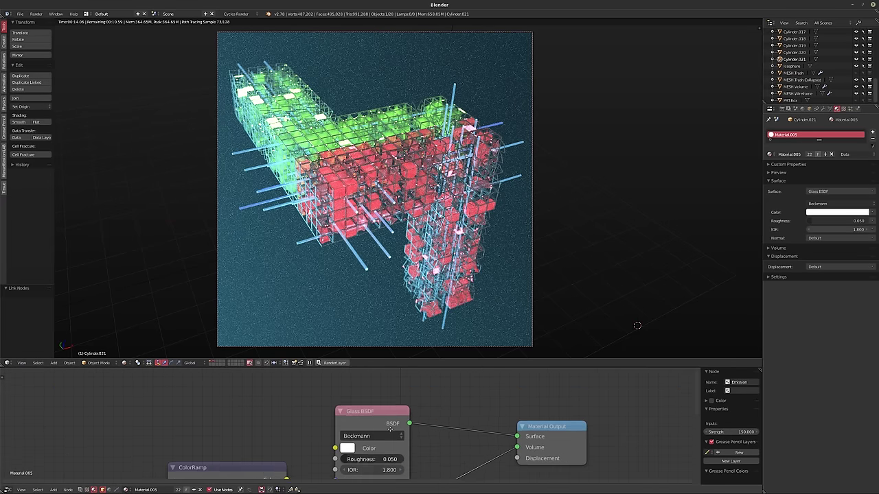
{"action": "left_click_drag", "start_coordinate": [373, 427], "coordinate": [369, 380]}
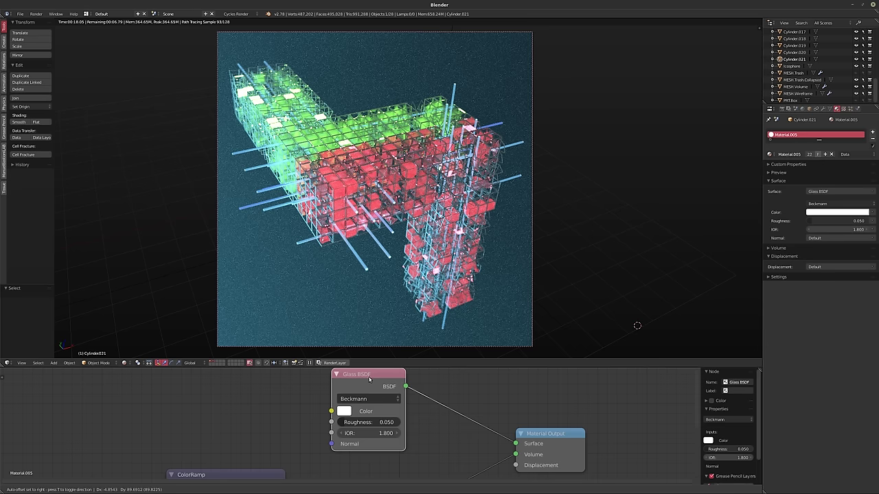
{"action": "middle_click_drag", "start_coordinate": [369, 379], "coordinate": [364, 416]}
- Cut the second link feeding Material Output and bring up the Add menu's shader list
{"action": "scroll", "coordinate": [371, 412], "scroll_direction": "down", "scroll_amount": 2}
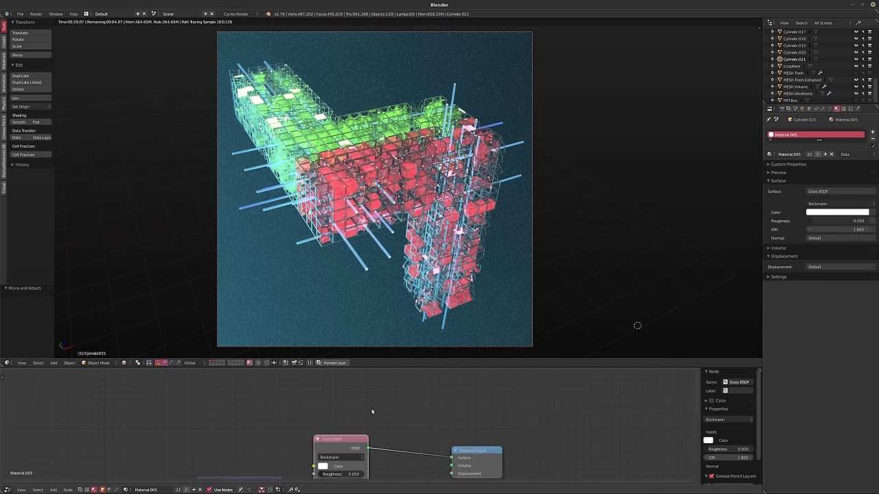
{"action": "scroll", "coordinate": [372, 411], "scroll_direction": "down", "scroll_amount": 1}
{"action": "left_click_drag", "start_coordinate": [447, 466], "coordinate": [430, 463]}
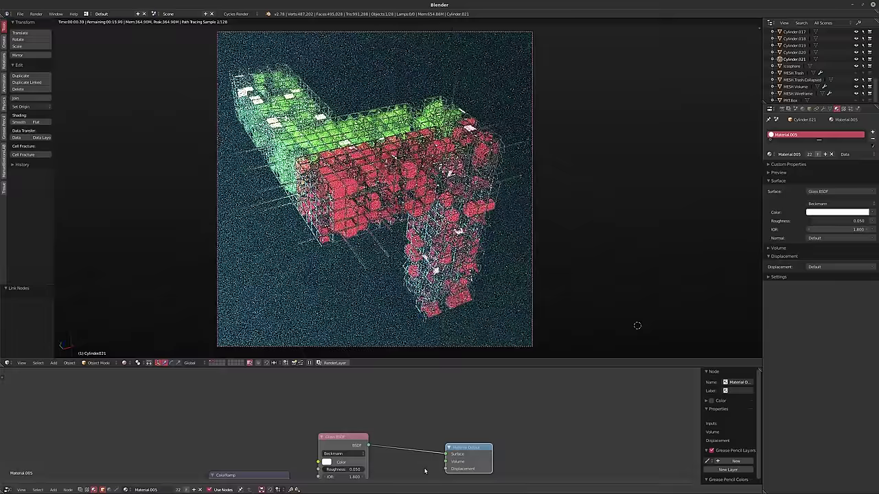
{"action": "middle_click_drag", "start_coordinate": [383, 414], "coordinate": [392, 410]}
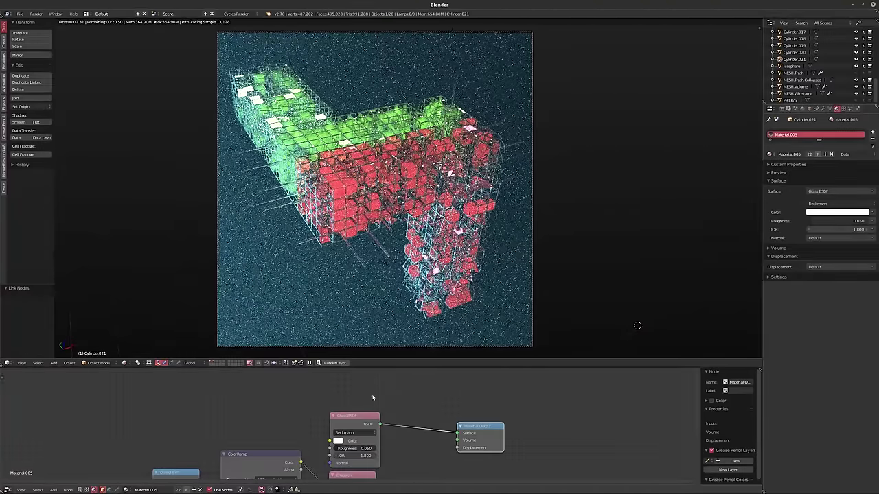
{"action": "middle_click_drag", "start_coordinate": [339, 402], "coordinate": [336, 406], "text": "shift"}
{"action": "key", "text": "shift+a"}
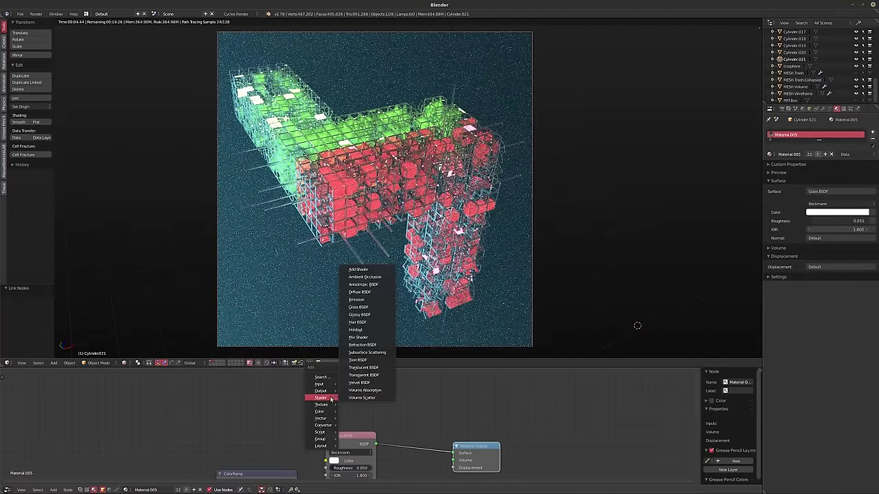
- Add a Glossy BSDF node and connect it to Material Output's Surface
{"action": "left_click", "coordinate": [359, 315]}
{"action": "left_click", "coordinate": [355, 380]}
{"action": "left_click_drag", "start_coordinate": [377, 380], "coordinate": [453, 454]}
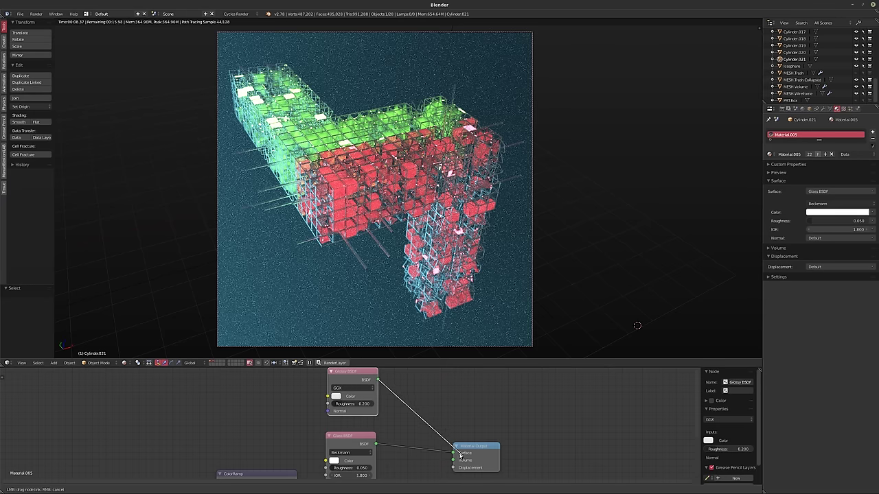
{"action": "middle_click_drag", "start_coordinate": [417, 417], "coordinate": [453, 419]}
{"action": "scroll", "coordinate": [325, 401], "scroll_direction": "up", "scroll_amount": 2}
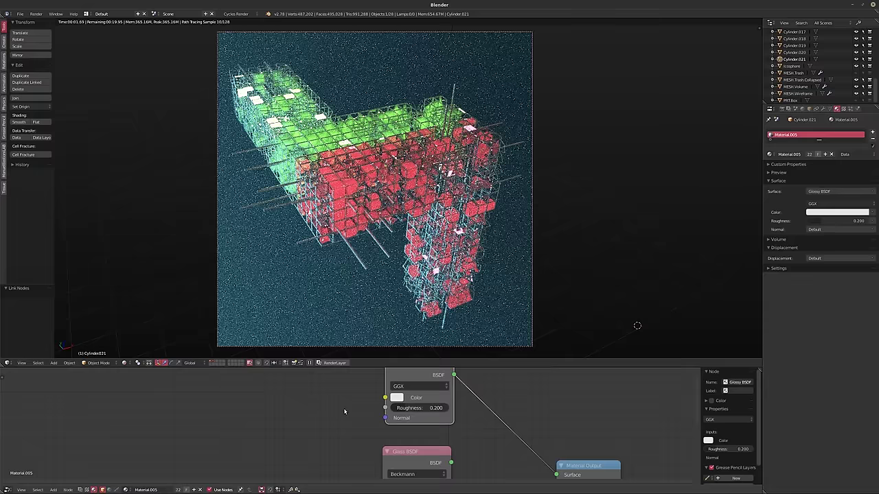
- Make the Glossy BSDF grey (V 0.633) with roughness 0.010
{"action": "left_click", "coordinate": [399, 399]}
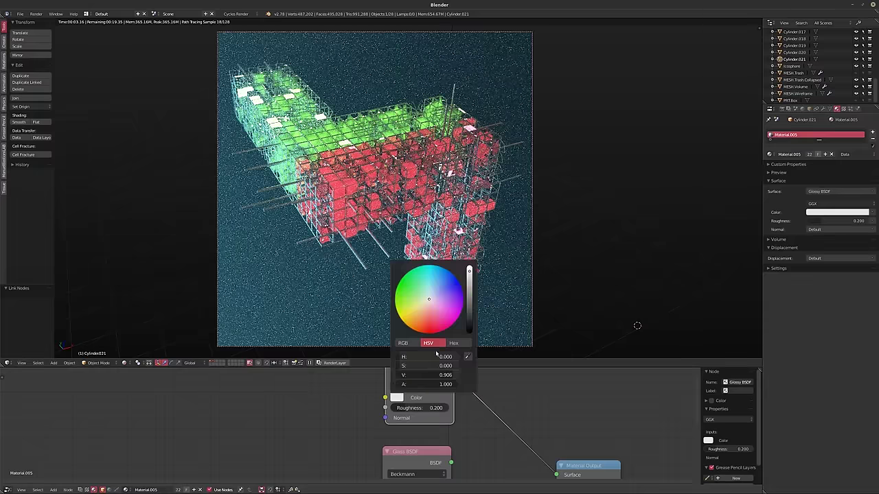
{"action": "left_click", "coordinate": [470, 291]}
{"action": "scroll", "coordinate": [412, 405], "scroll_direction": "down", "scroll_amount": 2}
{"action": "scroll", "coordinate": [392, 402], "scroll_direction": "down", "scroll_amount": 1}
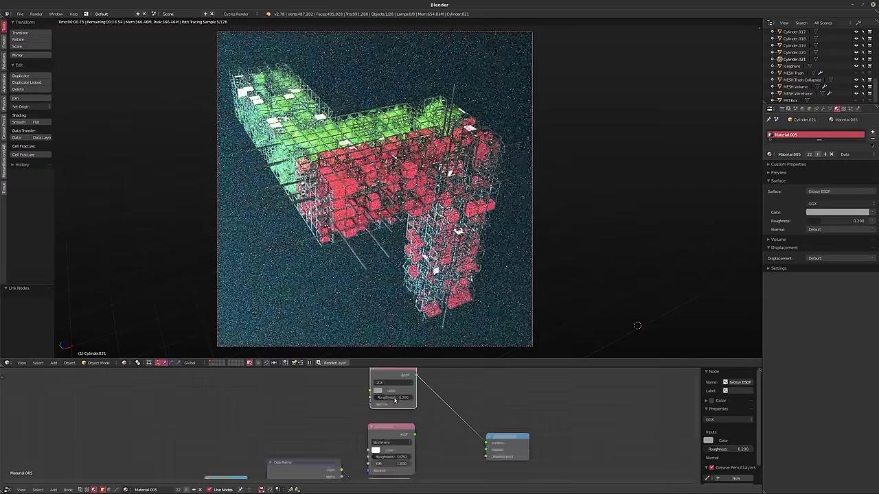
{"action": "left_click_drag", "start_coordinate": [395, 398], "coordinate": [380, 400]}
- Move the input, ColorRamp and Emission nodes further left to make room
{"action": "scroll", "coordinate": [379, 401], "scroll_direction": "down", "scroll_amount": 2}
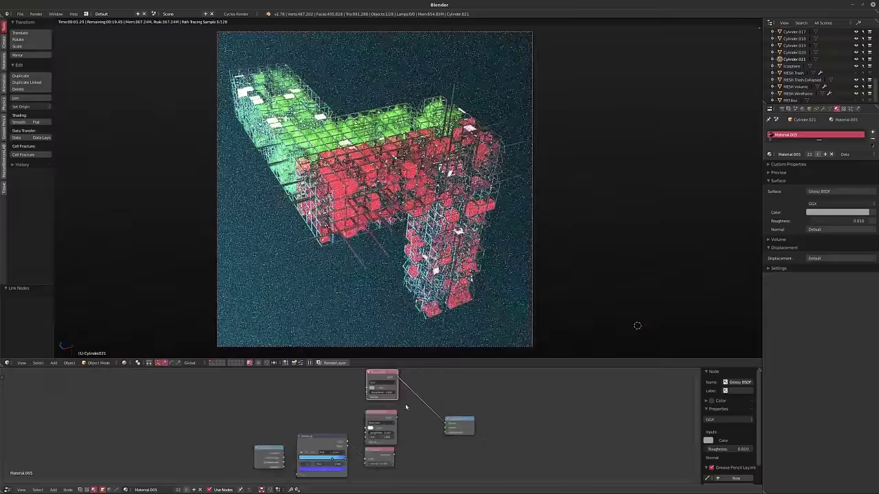
{"action": "middle_click_drag", "start_coordinate": [364, 412], "coordinate": [374, 389]}
{"action": "left_click_drag", "start_coordinate": [265, 432], "coordinate": [136, 433]}
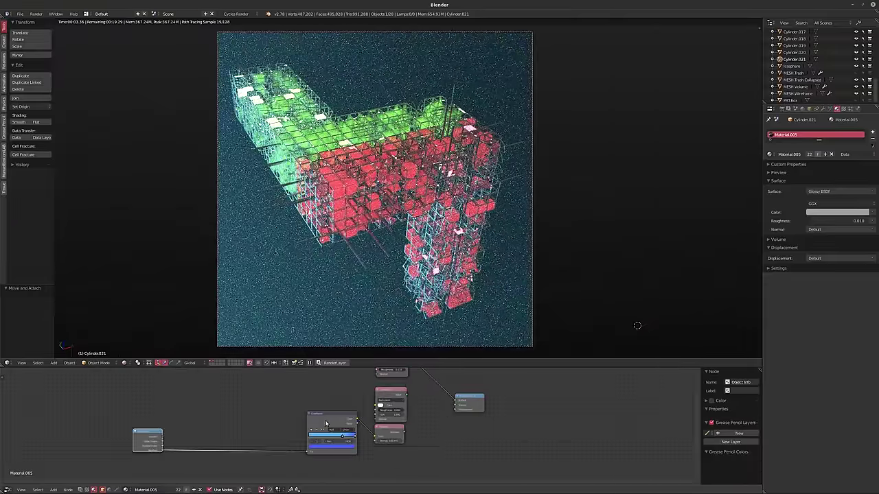
{"action": "left_click_drag", "start_coordinate": [332, 415], "coordinate": [216, 415]}
{"action": "left_click_drag", "start_coordinate": [404, 430], "coordinate": [271, 436]}
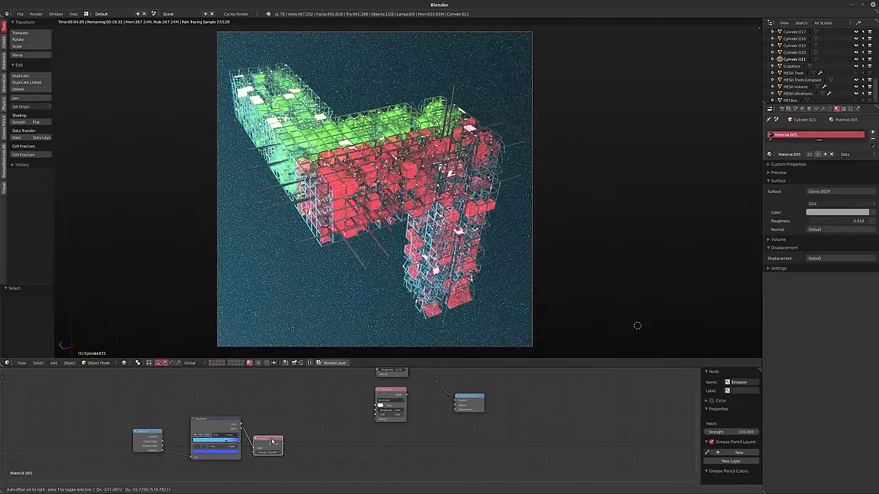
{"action": "scroll", "coordinate": [275, 432], "scroll_direction": "up", "scroll_amount": 2}
- Delete the Glass BSDF node and move the Glossy BSDF toward Material Output
{"action": "middle_click_drag", "start_coordinate": [299, 389], "coordinate": [289, 419]}
{"action": "scroll", "coordinate": [290, 419], "scroll_direction": "up", "scroll_amount": 2}
{"action": "left_click", "coordinate": [317, 417]}
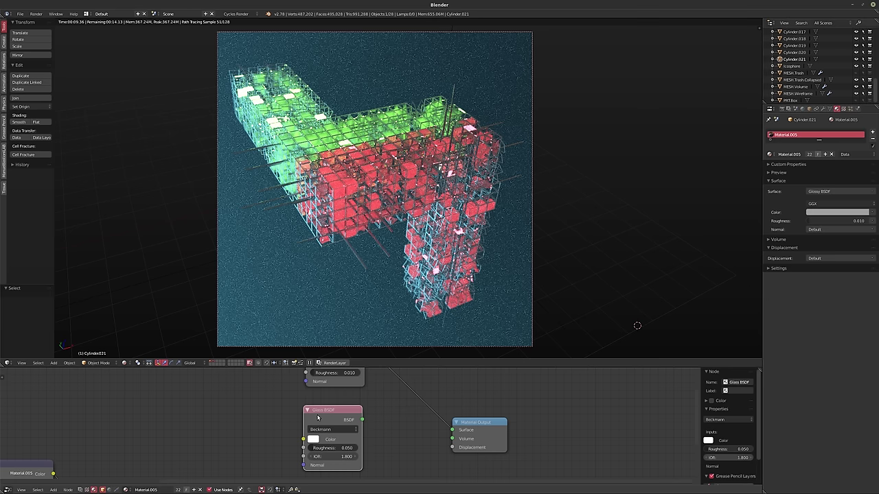
{"action": "key", "text": "x"}
{"action": "scroll", "coordinate": [384, 412], "scroll_direction": "down", "scroll_amount": 1}
{"action": "left_click_drag", "start_coordinate": [344, 378], "coordinate": [317, 412]}
{"action": "scroll", "coordinate": [343, 419], "scroll_direction": "up", "scroll_amount": 1}
- Insert a Mix Shader before Material Output with Glossy BSDF in its second Shader input
{"action": "key", "text": "shift+a"}
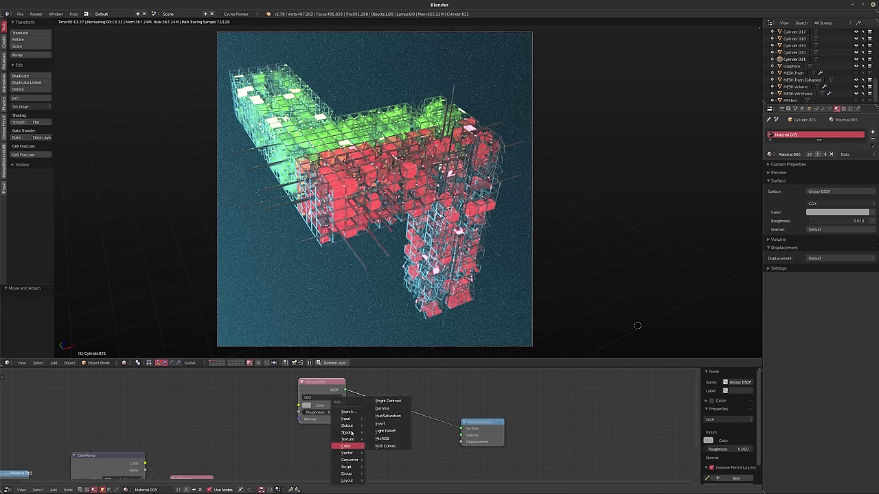
{"action": "left_click", "coordinate": [388, 374]}
{"action": "left_click", "coordinate": [399, 411]}
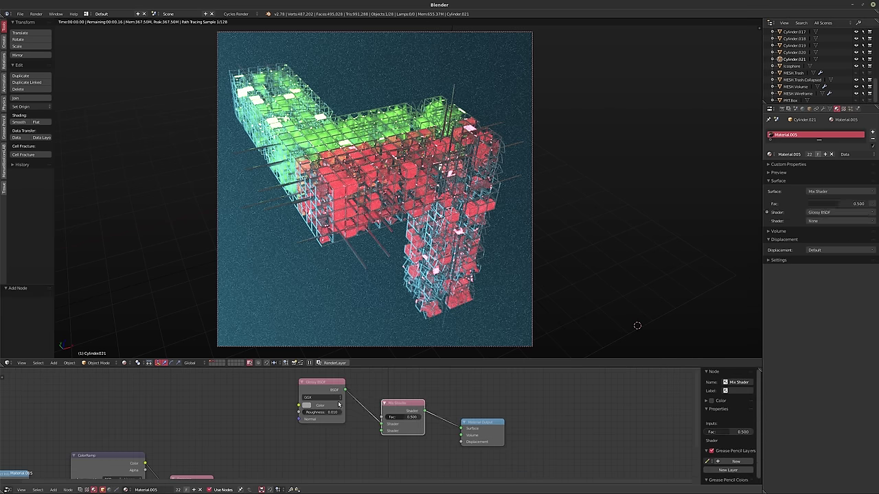
{"action": "left_click_drag", "start_coordinate": [339, 405], "coordinate": [335, 453]}
{"action": "left_click_drag", "start_coordinate": [382, 416], "coordinate": [382, 430]}
{"action": "key", "text": "shift+a"}
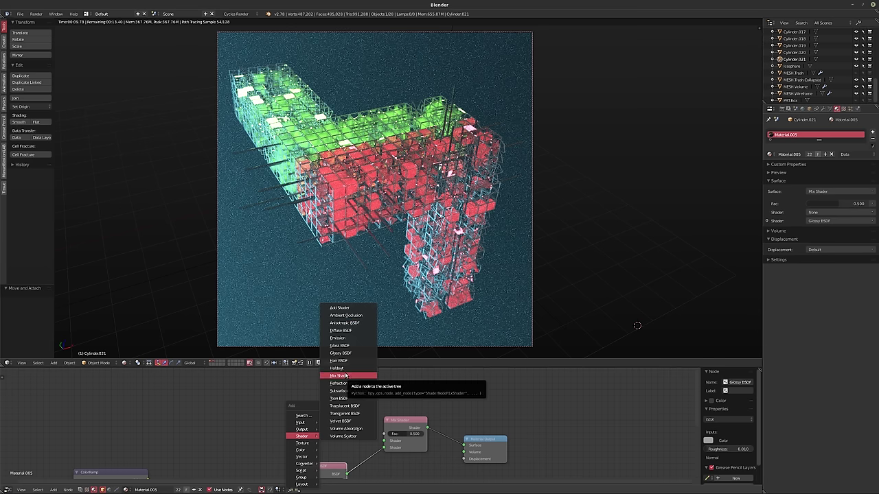
- Add a dark grey Diffuse BSDF feeding the Mix Shader's first input
{"action": "left_click", "coordinate": [341, 330]}
{"action": "left_click", "coordinate": [317, 440]}
{"action": "left_click", "coordinate": [311, 439]}
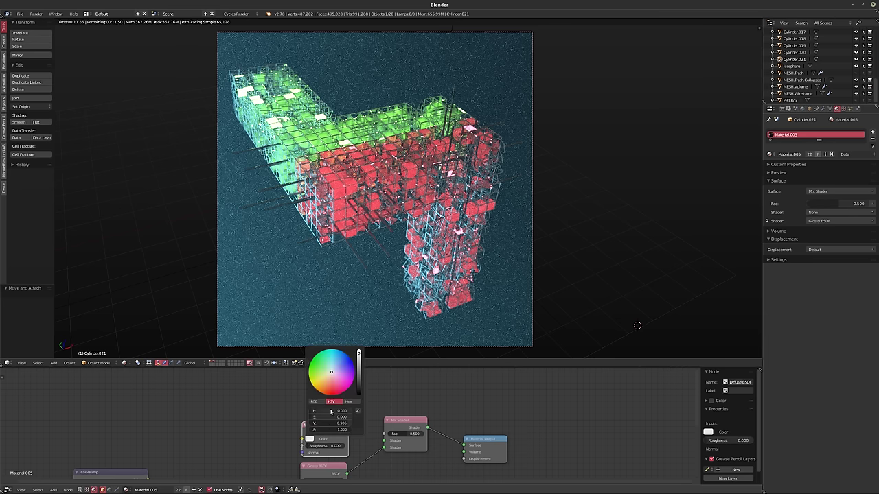
{"action": "left_click_drag", "start_coordinate": [357, 368], "coordinate": [358, 391]}
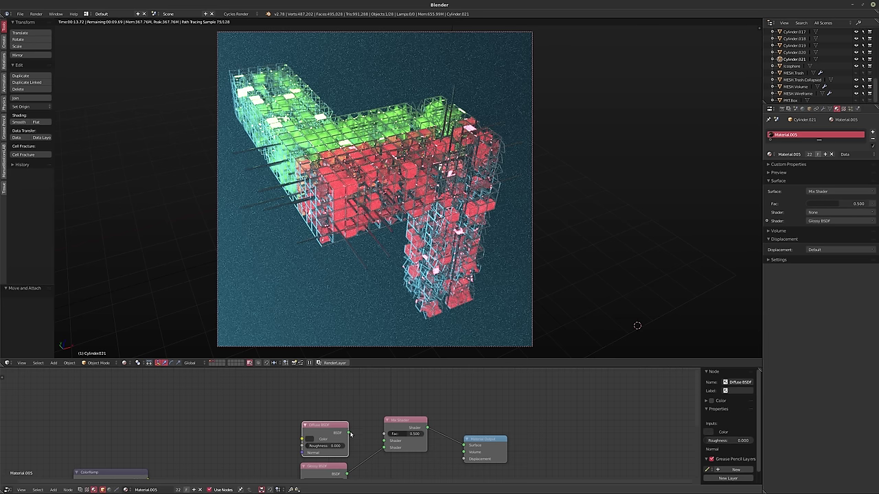
{"action": "left_click_drag", "start_coordinate": [348, 434], "coordinate": [384, 440]}
- Add a Layer Weight node and connect its Fresnel output to the Mix Shader factor
{"action": "key", "text": "shift+a"}
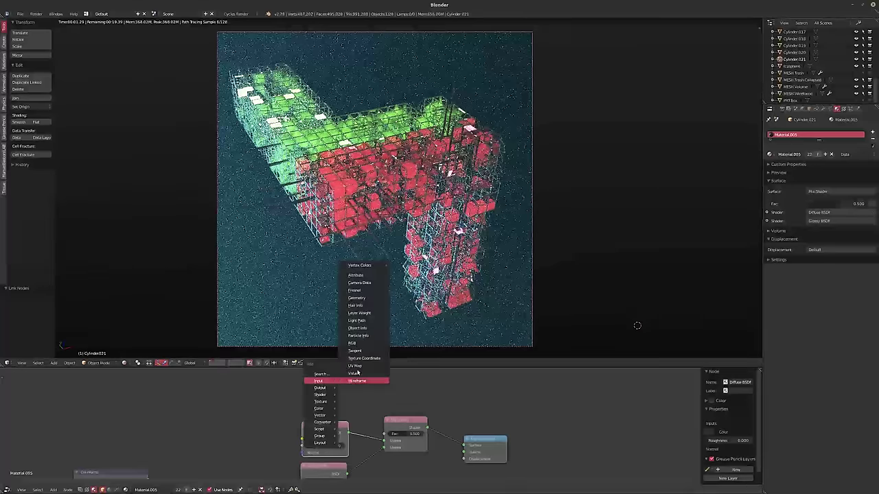
{"action": "left_click", "coordinate": [359, 313]}
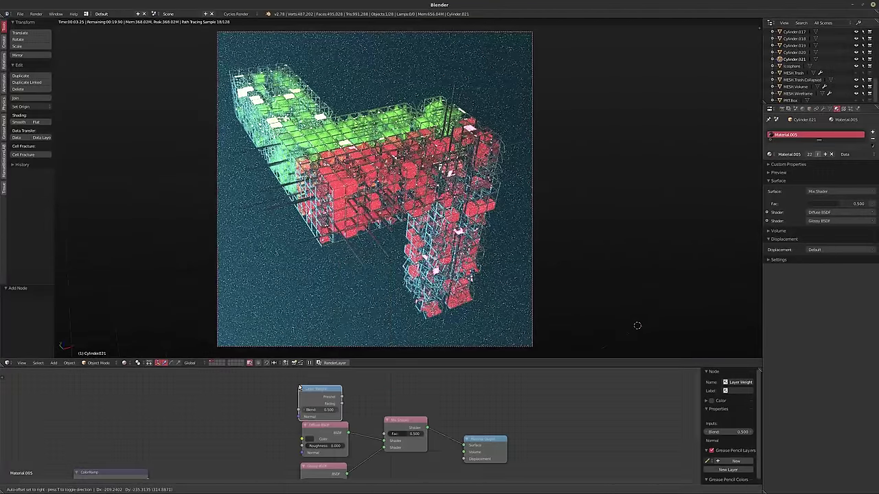
{"action": "left_click", "coordinate": [302, 389]}
{"action": "left_click_drag", "start_coordinate": [344, 394], "coordinate": [404, 436]}
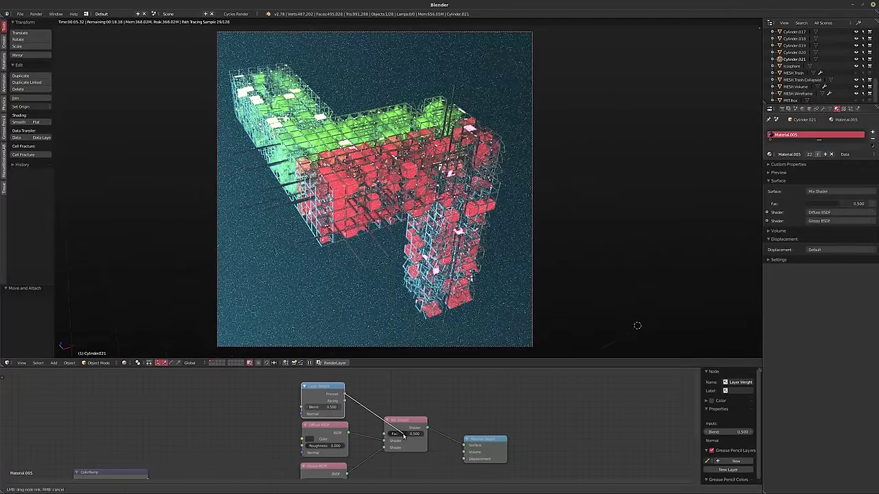
{"action": "scroll", "coordinate": [395, 426], "scroll_direction": "up", "scroll_amount": 1}
{"action": "scroll", "coordinate": [390, 420], "scroll_direction": "up", "scroll_amount": 1}
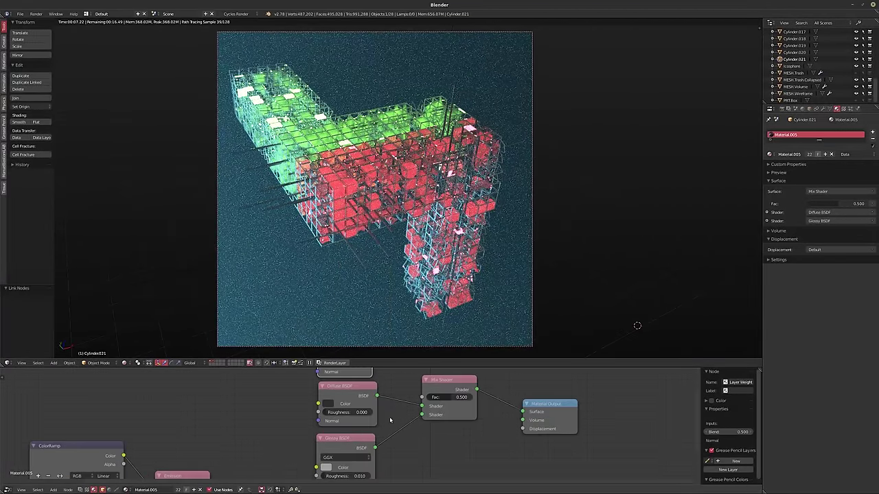
{"action": "middle_click_drag", "start_coordinate": [390, 421], "coordinate": [385, 453]}
{"action": "left_click_drag", "start_coordinate": [366, 383], "coordinate": [416, 437]}
- Change the Glossy BSDF roughness to 0.025
{"action": "scroll", "coordinate": [383, 412], "scroll_direction": "down", "scroll_amount": 1}
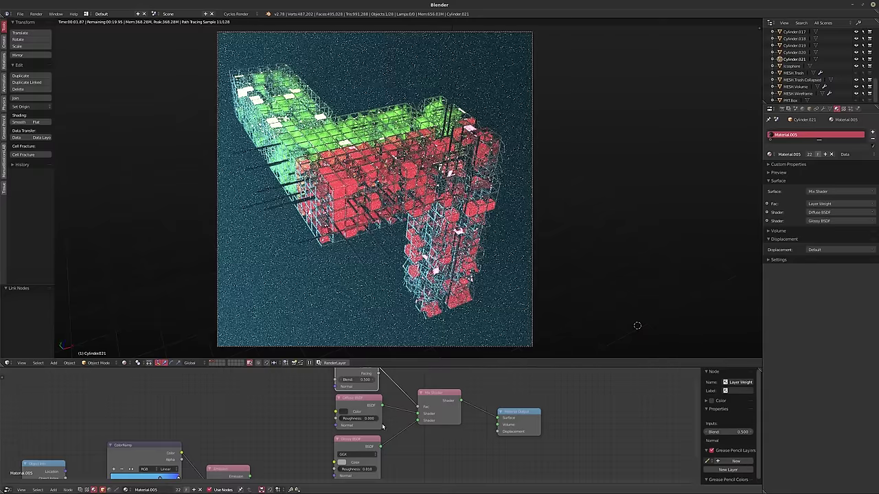
{"action": "scroll", "coordinate": [353, 424], "scroll_direction": "up", "scroll_amount": 3}
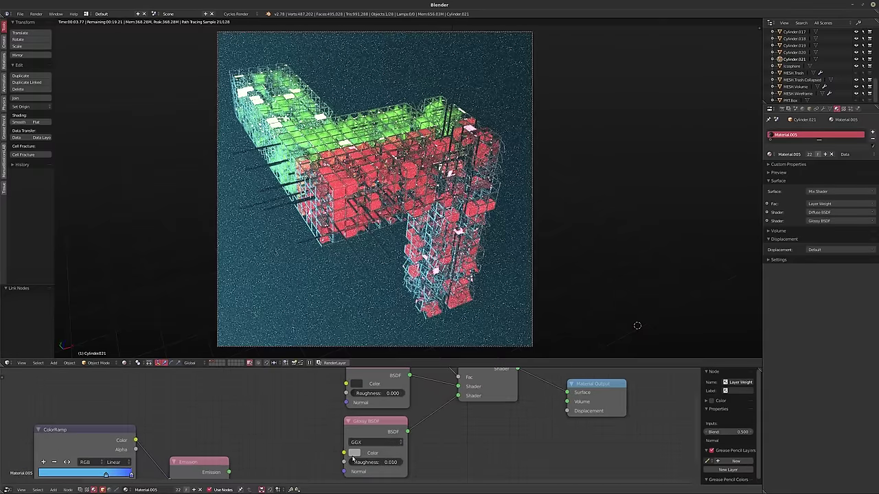
{"action": "left_click", "coordinate": [356, 454]}
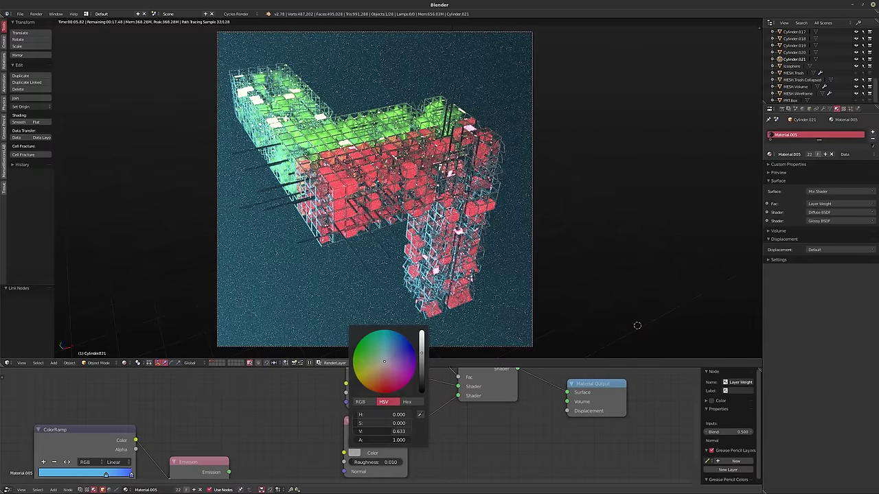
{"action": "scroll", "coordinate": [385, 362], "scroll_direction": "up", "scroll_amount": 4}
{"action": "scroll", "coordinate": [384, 362], "scroll_direction": "up", "scroll_amount": 2}
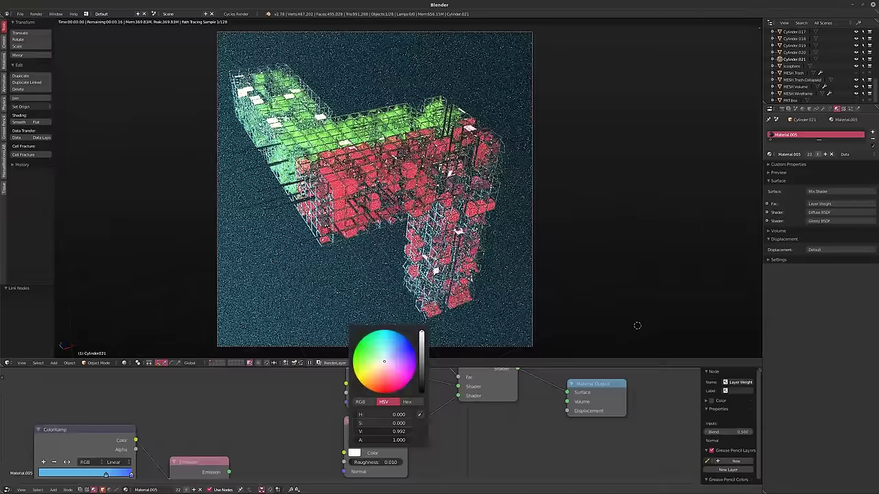
{"action": "left_click", "coordinate": [371, 462]}
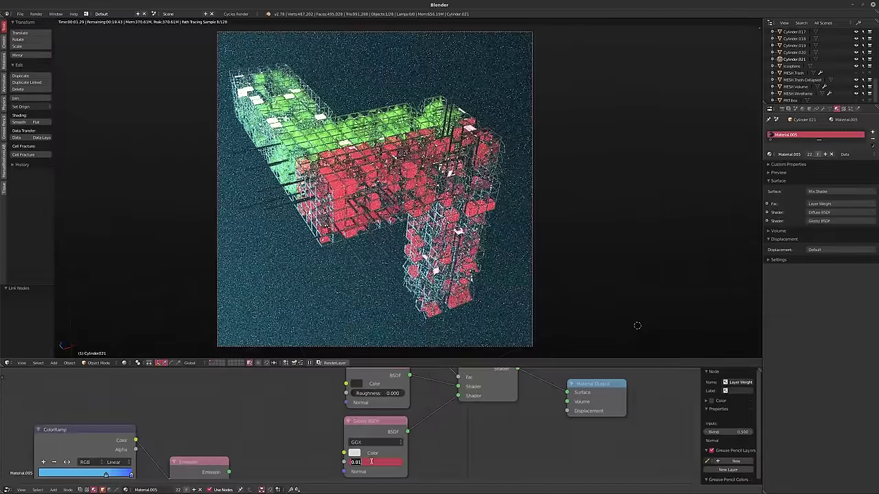
{"action": "key", "text": "BackSpace"}
{"action": "type", "text": "5"}
{"action": "key", "text": "Return"}
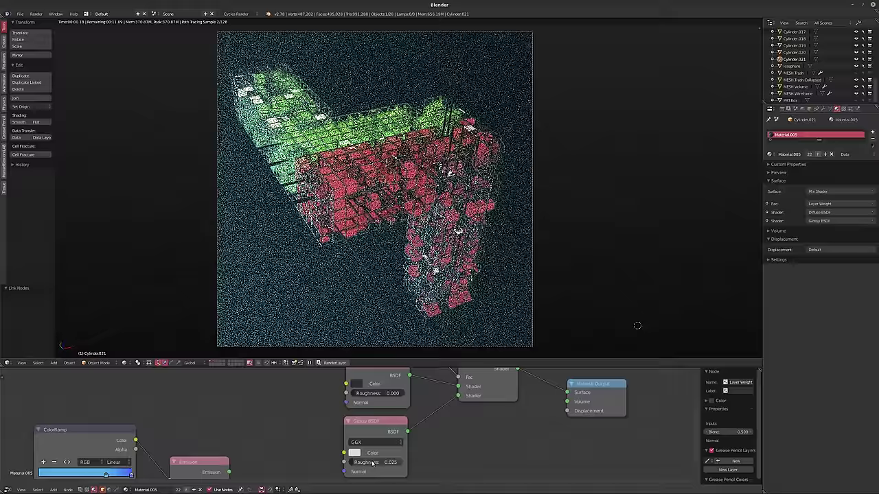
- Set the Layer Weight Blend to 0.7
{"action": "scroll", "coordinate": [313, 432], "scroll_direction": "up", "scroll_amount": 3, "text": "shift"}
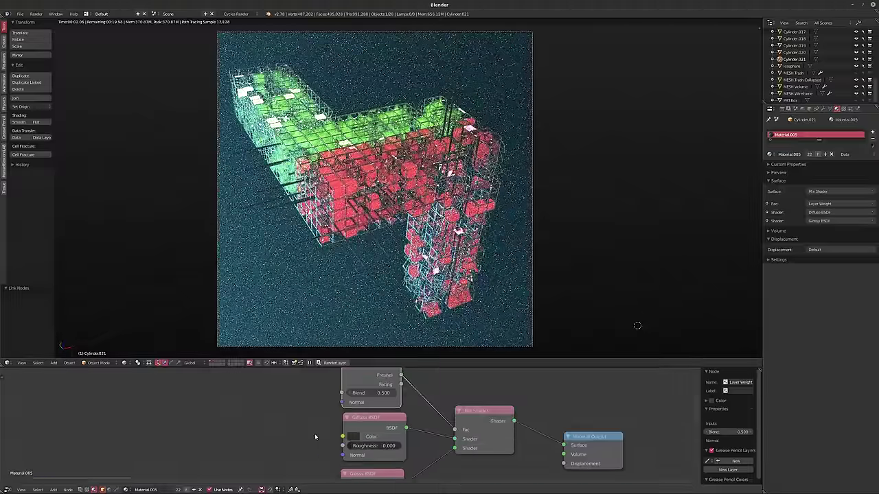
{"action": "left_click", "coordinate": [369, 392]}
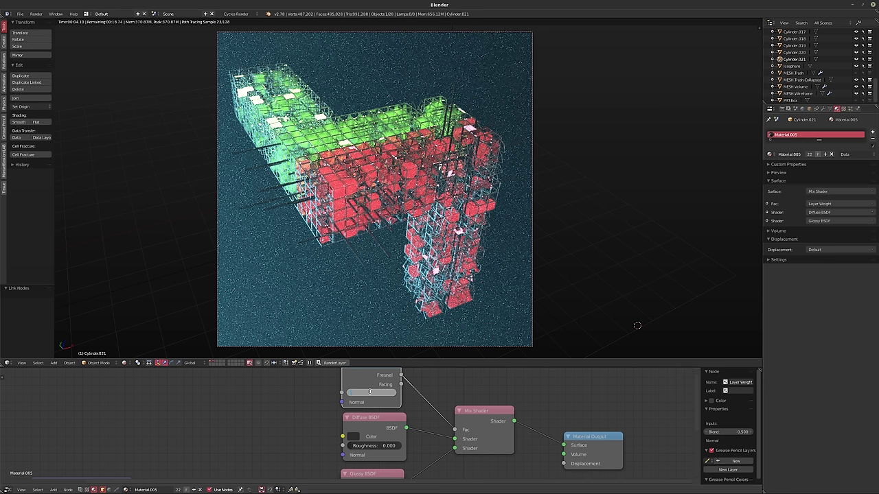
{"action": "type", "text": "0.7"}
{"action": "key", "text": "Return"}
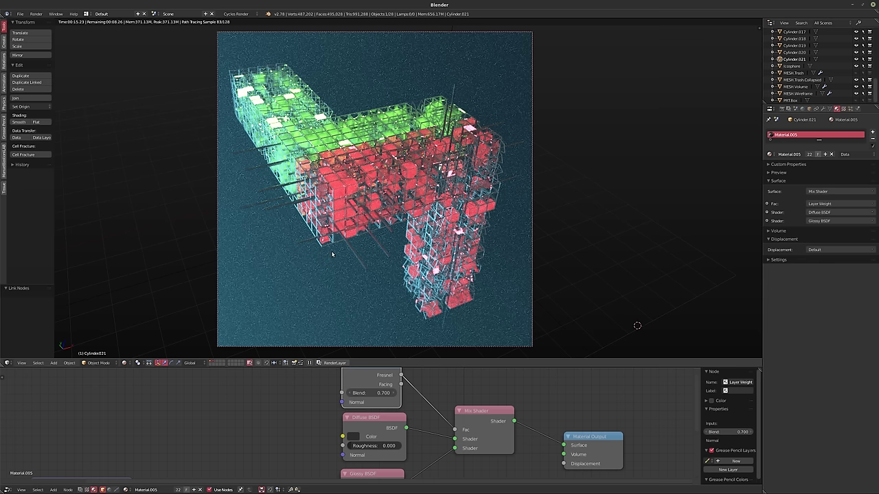
- Switch to solid shading, hide the lattice layer, and box-select the rods
{"action": "key", "text": "shift+z"}
{"action": "key", "text": "1"}
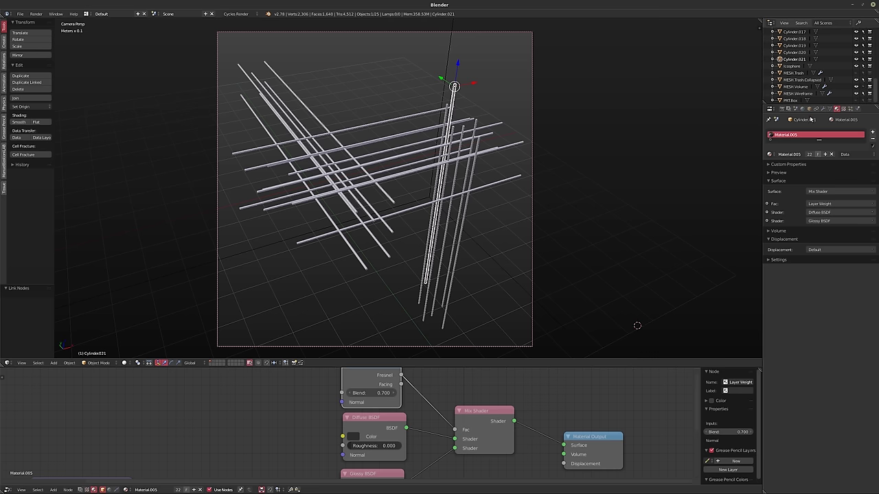
{"action": "key", "text": "a"}
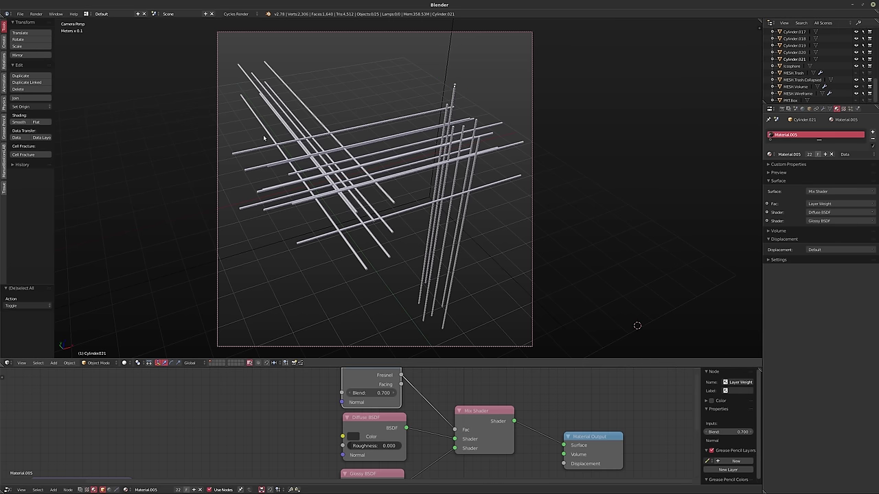
{"action": "key", "text": "b"}
{"action": "left_click_drag", "start_coordinate": [167, 52], "coordinate": [561, 343]}
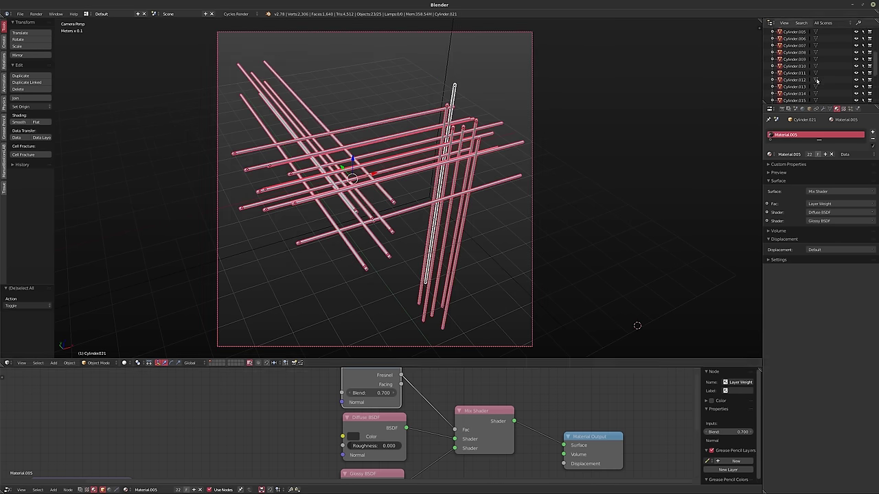
{"action": "scroll", "coordinate": [817, 83], "scroll_direction": "up", "scroll_amount": 2}
{"action": "scroll", "coordinate": [817, 86], "scroll_direction": "down", "scroll_amount": 2}
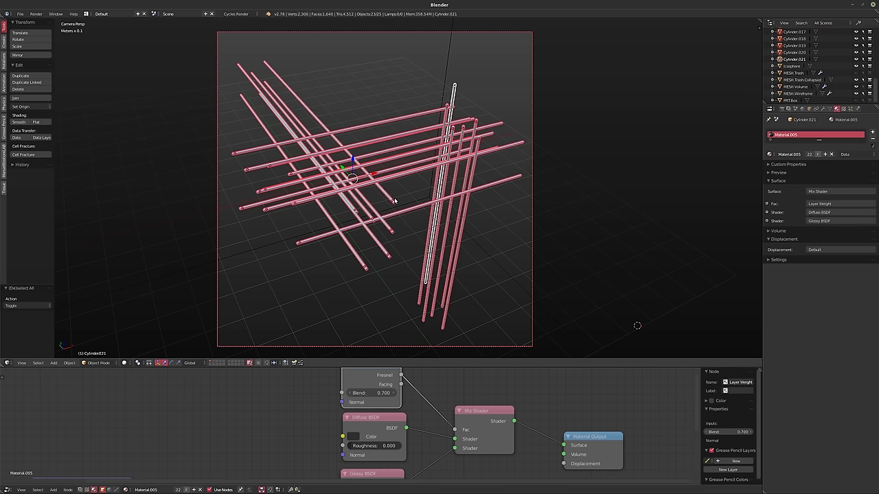
- Add a Plain Axes empty and place it at the world origin
{"action": "key", "text": "shift+a"}
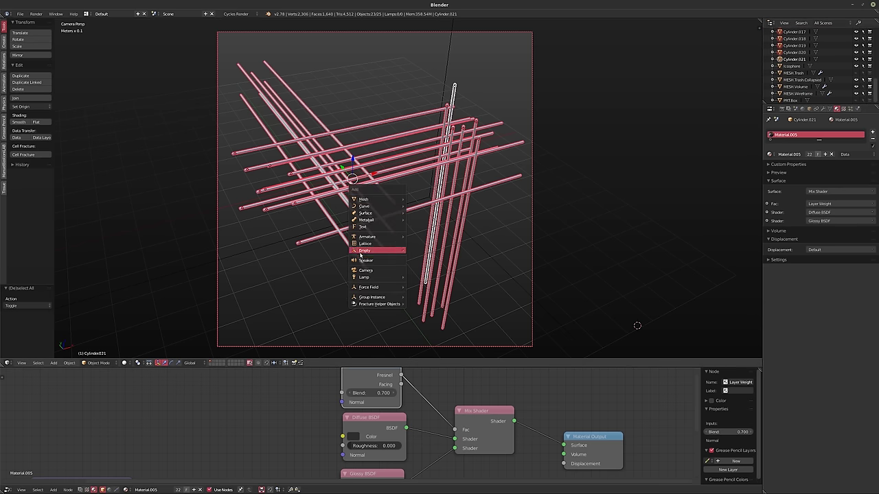
{"action": "mouse_move", "coordinate": [377, 251]}
{"action": "left_click", "coordinate": [440, 251]}
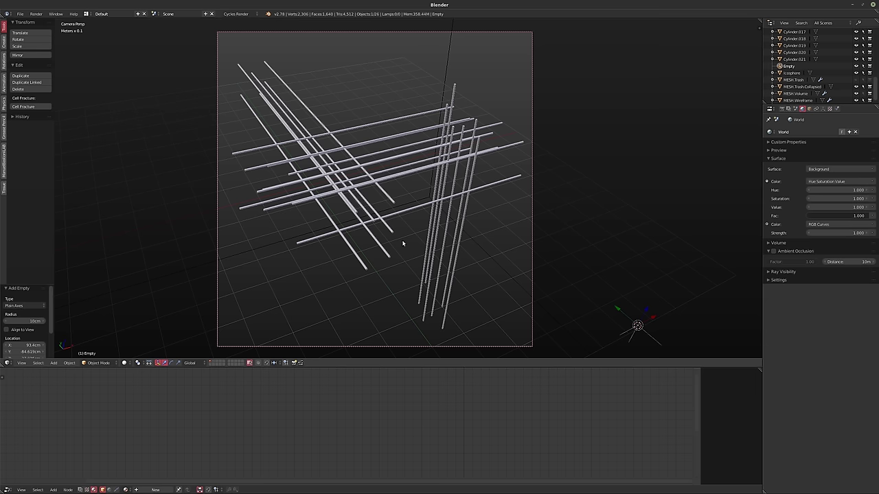
{"action": "key", "text": "alt+g"}
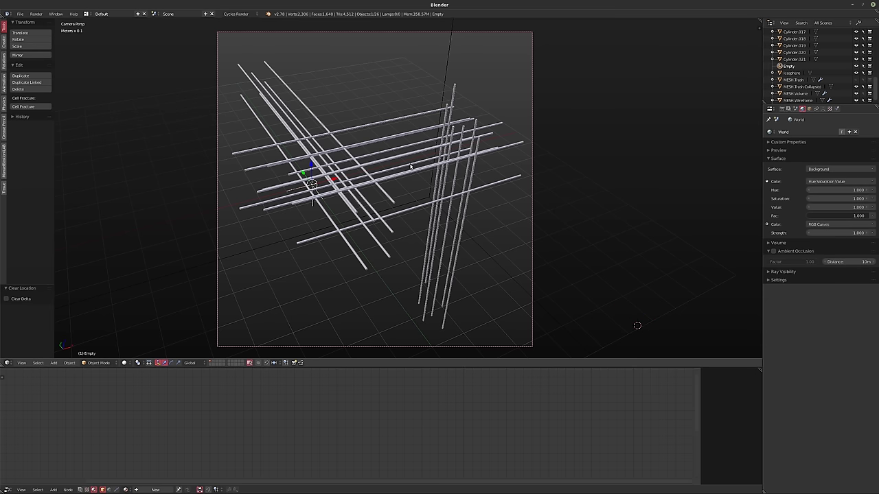
- Parent all the rods to the empty with Object parenting and begin renaming it CTRL_Cylinders
{"action": "key", "text": "a"}
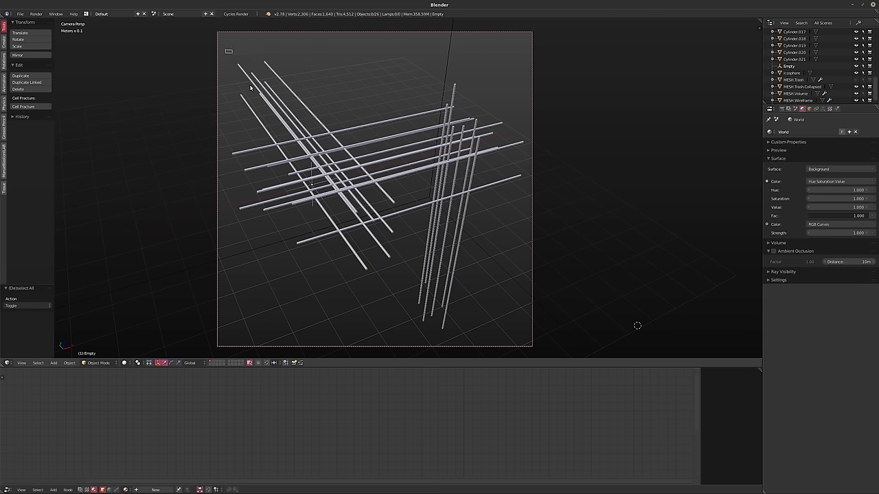
{"action": "left_click_drag", "start_coordinate": [251, 88], "coordinate": [528, 339]}
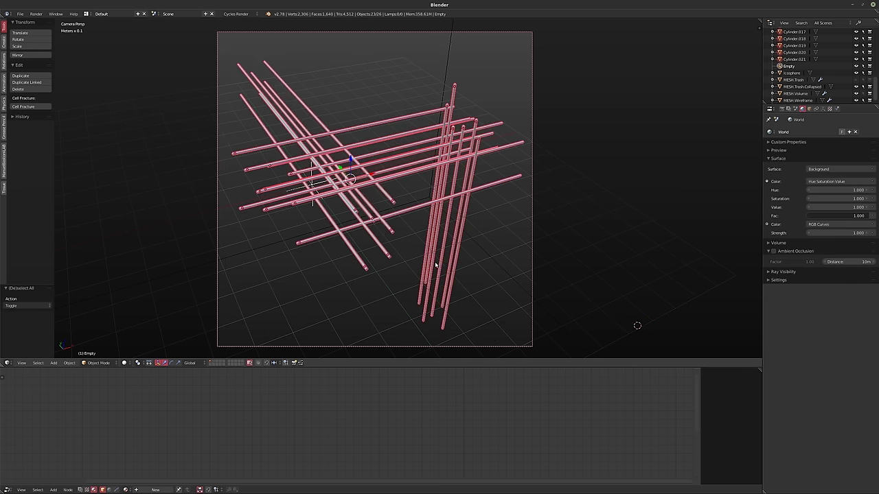
{"action": "key", "text": "ctrl+p"}
{"action": "left_click", "coordinate": [337, 192]}
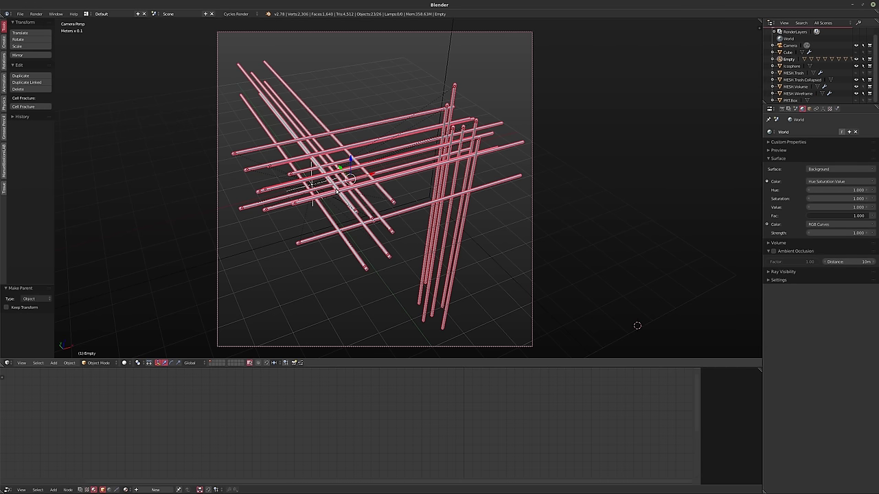
{"action": "left_click", "coordinate": [789, 59]}
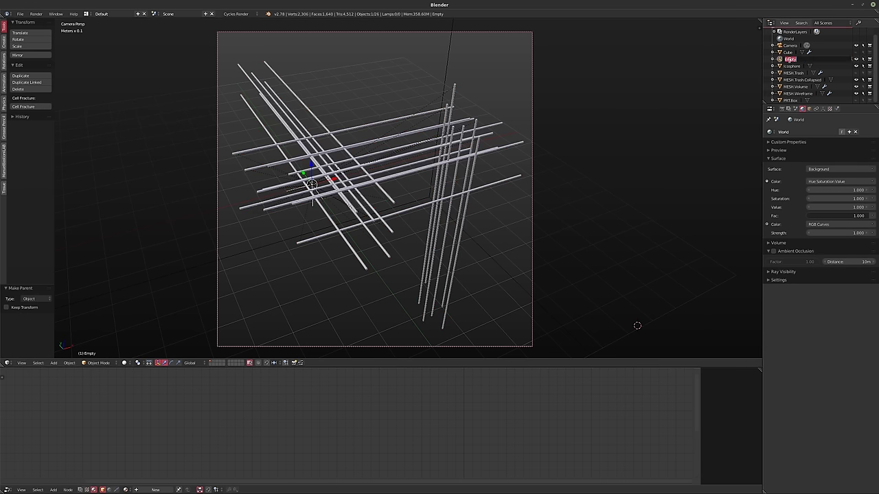
{"action": "type", "text": "CTRL_Cylinders"}
- Name the rods' control empty CTRL_Cylinders and move all the rods to another layer
{"action": "key", "text": "Return"}
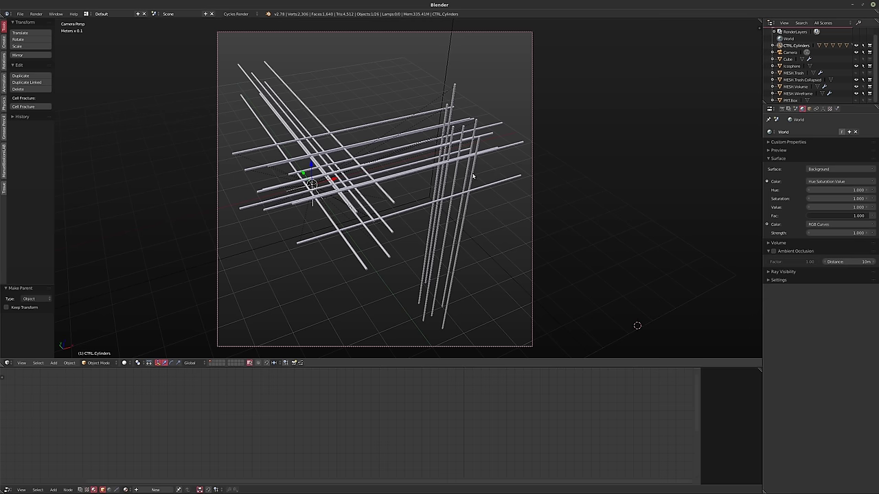
{"action": "key", "text": "a"}
{"action": "key", "text": "ctrl+b"}
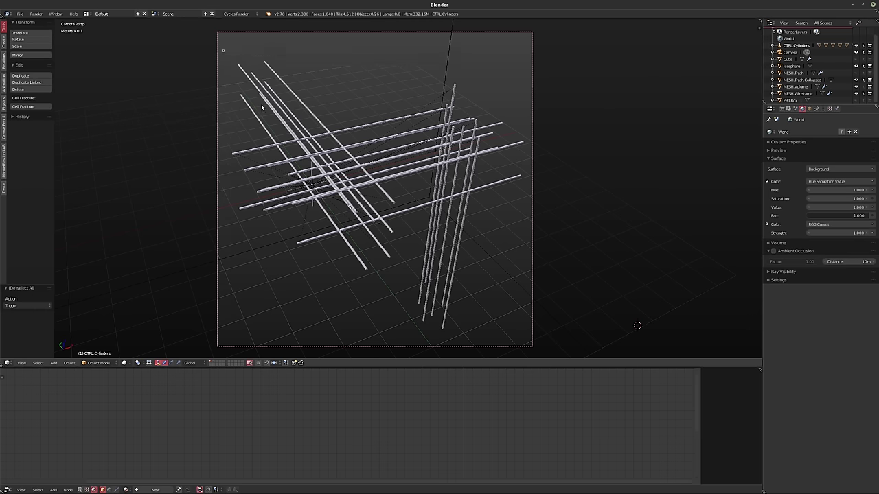
{"action": "left_click_drag", "start_coordinate": [222, 50], "coordinate": [502, 334]}
{"action": "key", "text": "ctrl+alt+b"}
{"action": "key", "text": "a"}
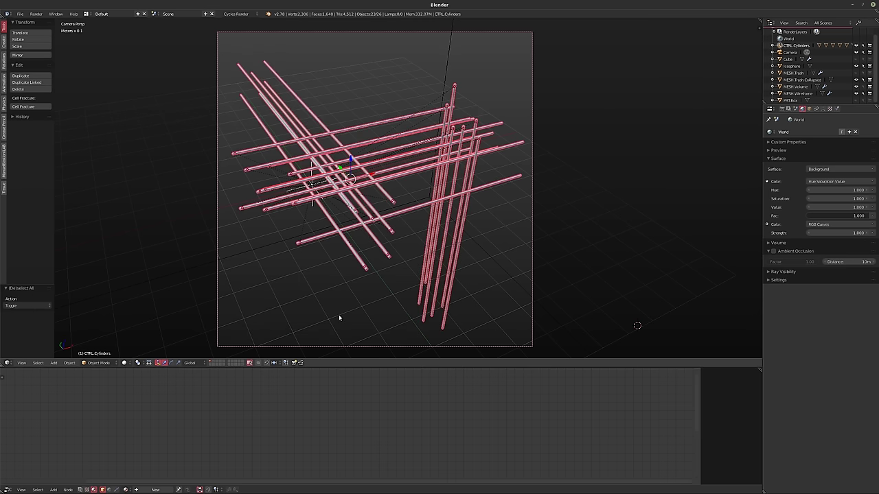
{"action": "key", "text": "m"}
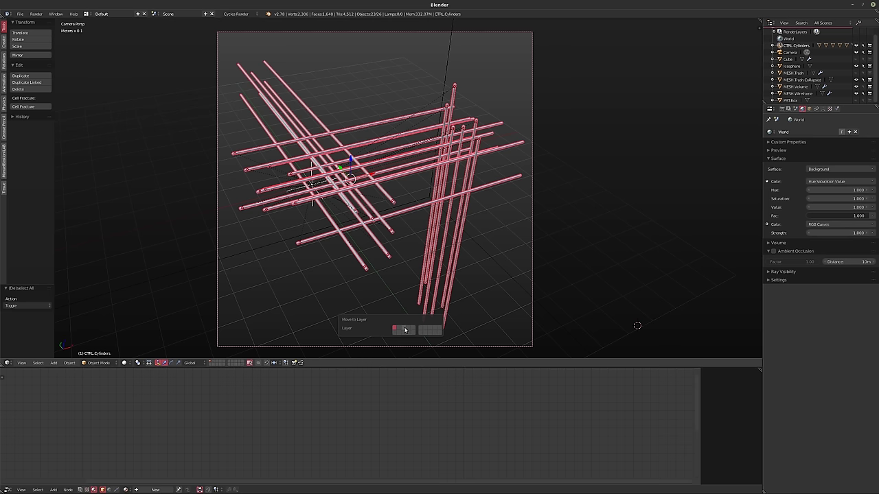
{"action": "left_click", "coordinate": [407, 330]}
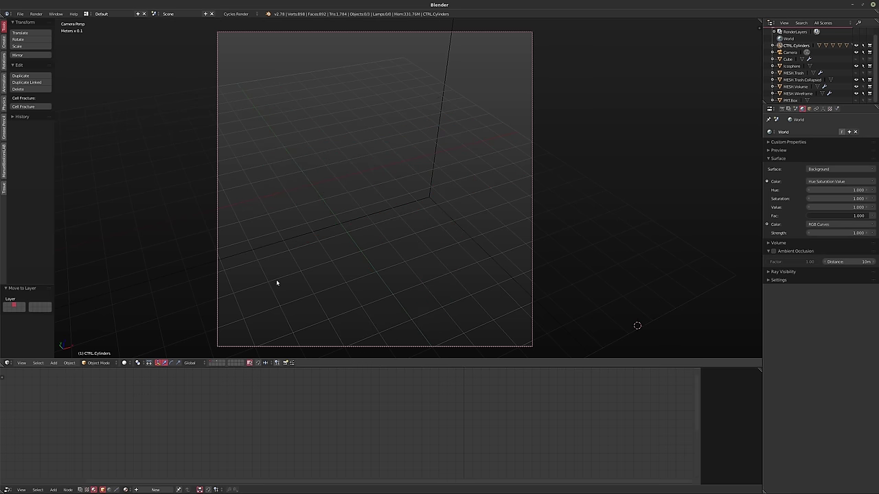
- Show the lattice layer and move the collapsed trash mesh onto a separate layer
{"action": "left_click", "coordinate": [214, 362]}
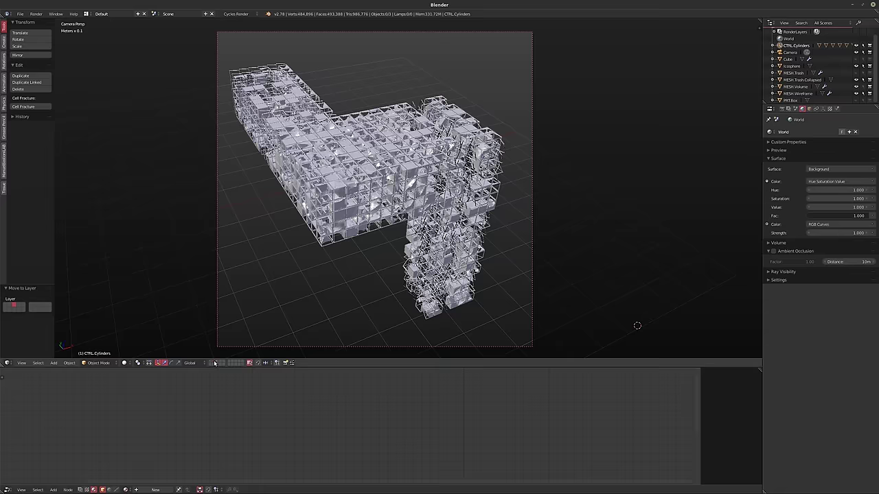
{"action": "right_click", "coordinate": [371, 196]}
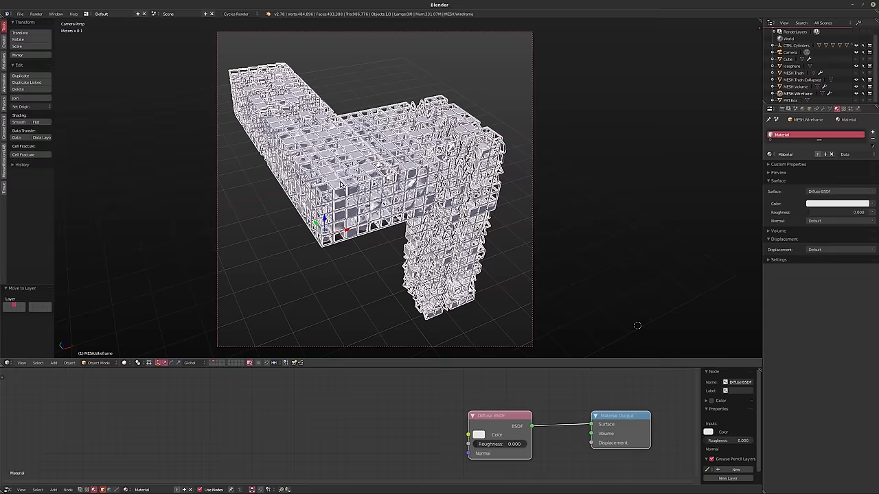
{"action": "right_click", "coordinate": [339, 185]}
{"action": "key", "text": "x"}
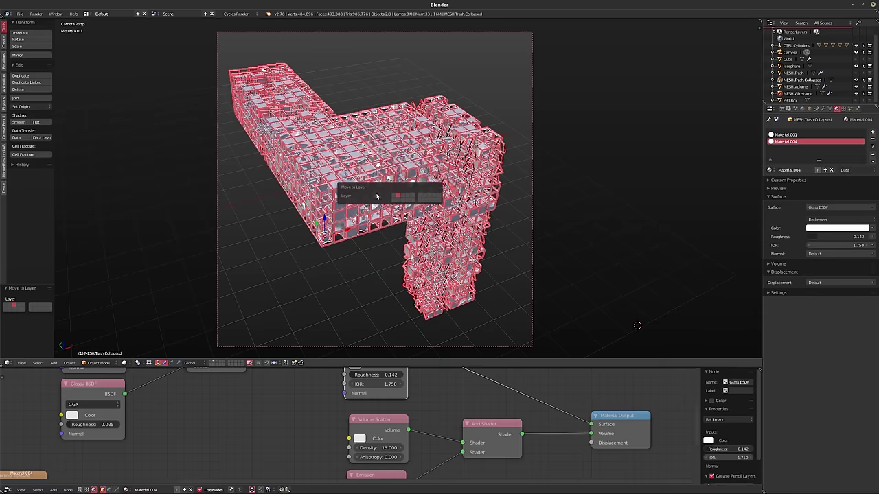
{"action": "left_click", "coordinate": [397, 198]}
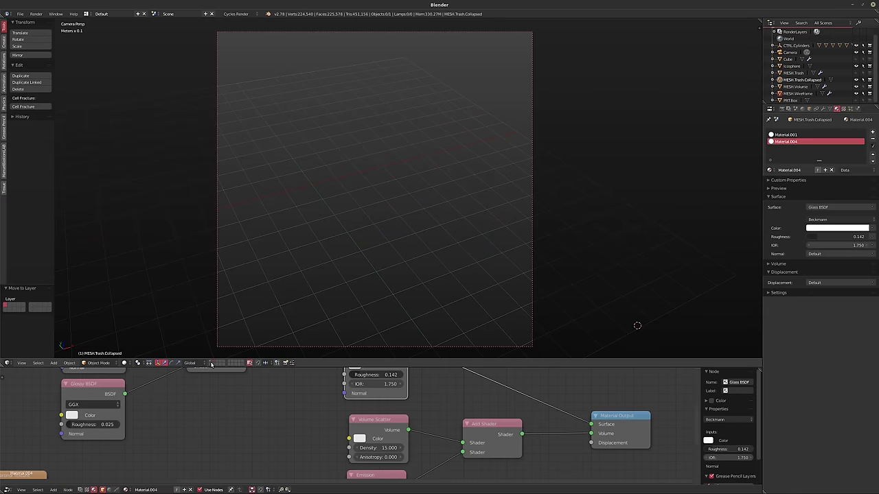
{"action": "key", "text": "ctrl+z"}
{"action": "key", "text": "ctrl+shift+z"}
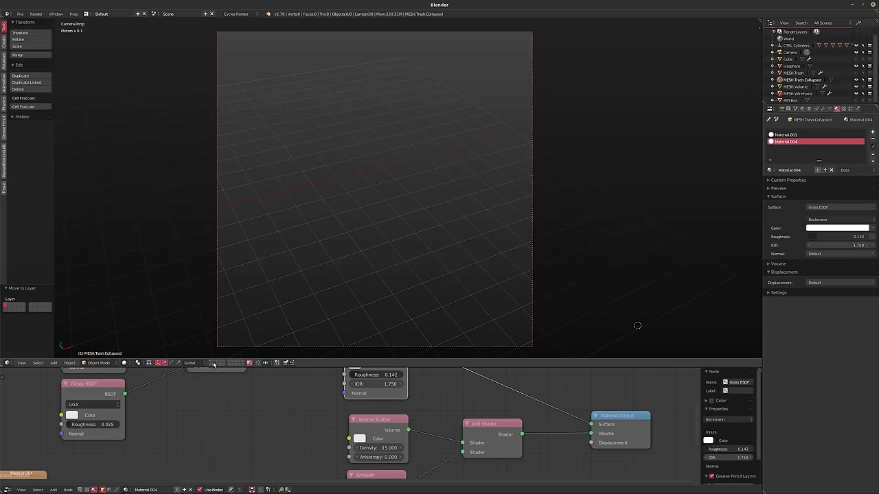
- Display layer 2 with the collapsed trash mesh and return to the camera view
{"action": "mouse_move", "coordinate": [416, 261]}
{"action": "middle_mouse_down"}
{"action": "mouse_move", "coordinate": [651, 245]}
{"action": "mouse_move", "coordinate": [551, 276]}
{"action": "mouse_move", "coordinate": [415, 265]}
{"action": "middle_mouse_up"}
{"action": "scroll", "coordinate": [542, 251], "scroll_direction": "down", "scroll_amount": 5}
{"action": "middle_click_drag", "start_coordinate": [489, 222], "coordinate": [410, 225]}
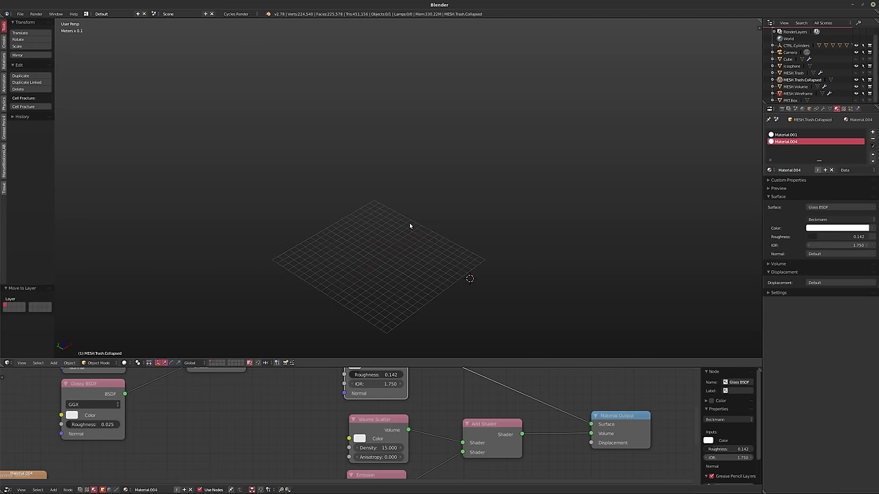
{"action": "key", "text": "2"}
{"action": "key", "text": "KP_0"}
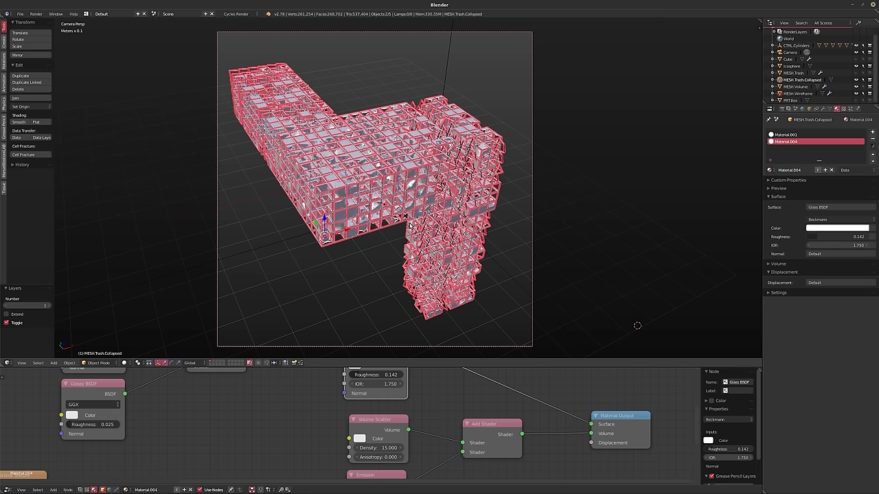
- Switch to a live rendered preview and expand the wireframe mesh's Wireframe modifier settings
{"action": "key", "text": "shift+z"}
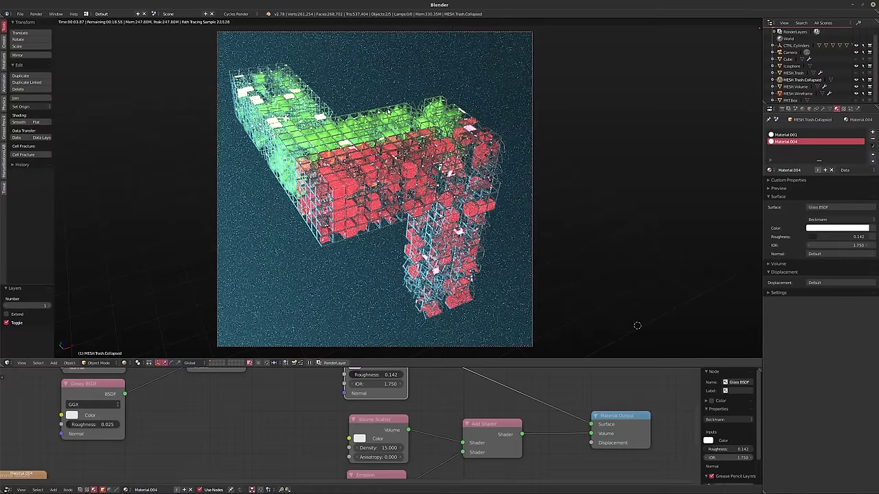
{"action": "left_click", "coordinate": [802, 94]}
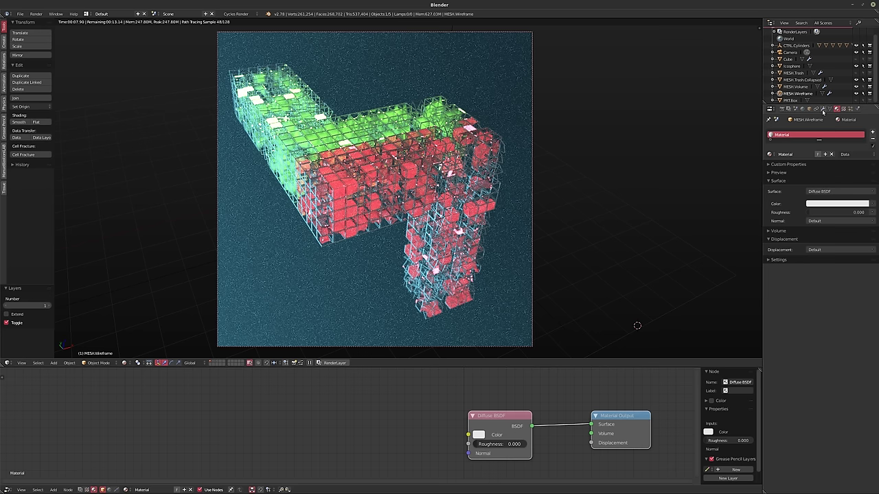
{"action": "left_click", "coordinate": [824, 108]}
{"action": "left_click", "coordinate": [771, 156]}
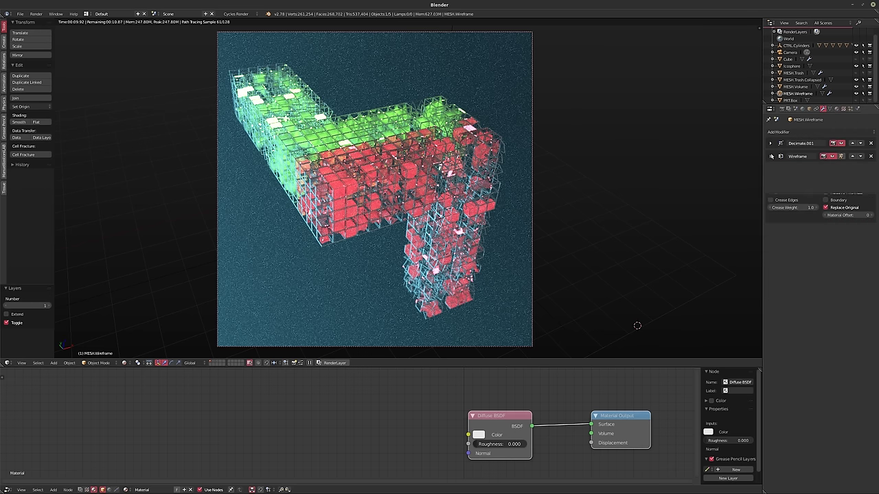
- Set the Wireframe Thickness to 0.2, after trying 0.1 and 0.25
{"action": "left_click", "coordinate": [794, 178]}
{"action": "type", "text": "0.1"}
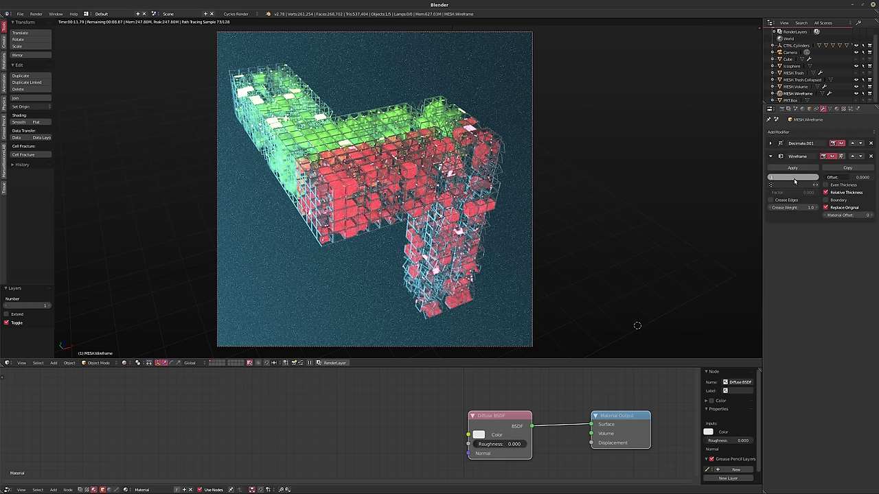
{"action": "key", "text": "Return"}
{"action": "left_click", "coordinate": [792, 179]}
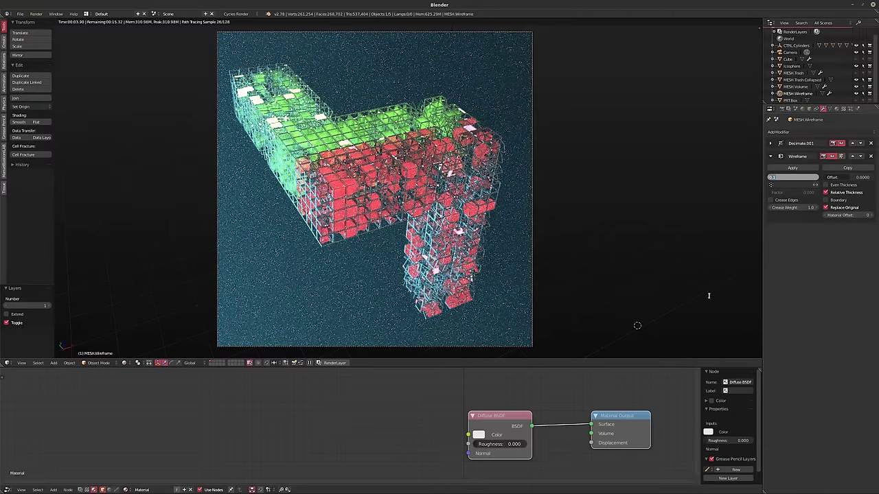
{"action": "type", "text": "0.25"}
{"action": "key", "text": "Return"}
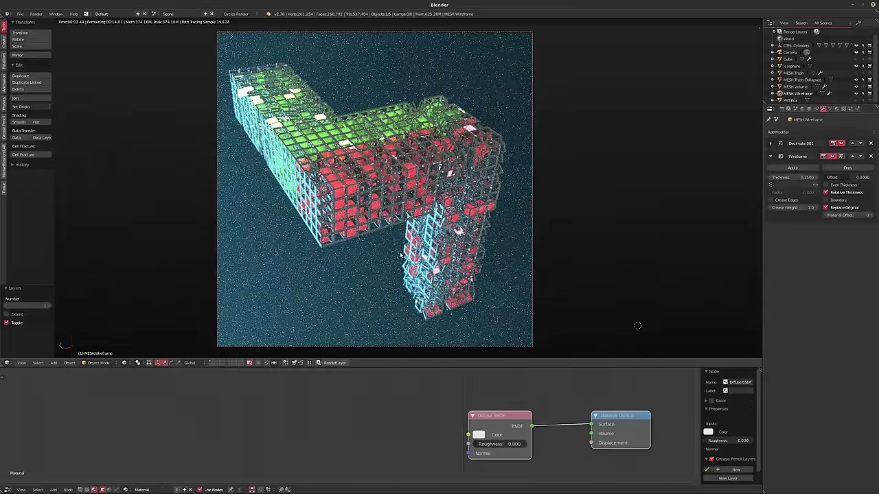
{"action": "left_click", "coordinate": [804, 179]}
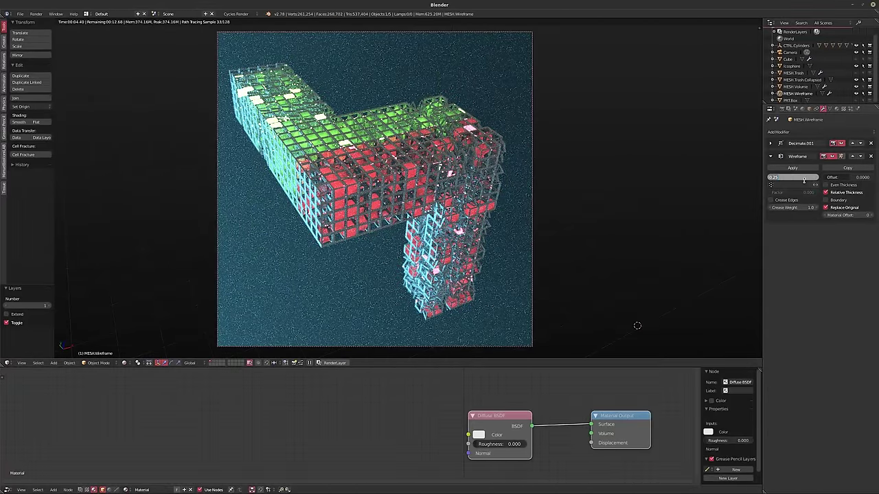
{"action": "type", "text": "0.2"}
{"action": "key", "text": "Return"}
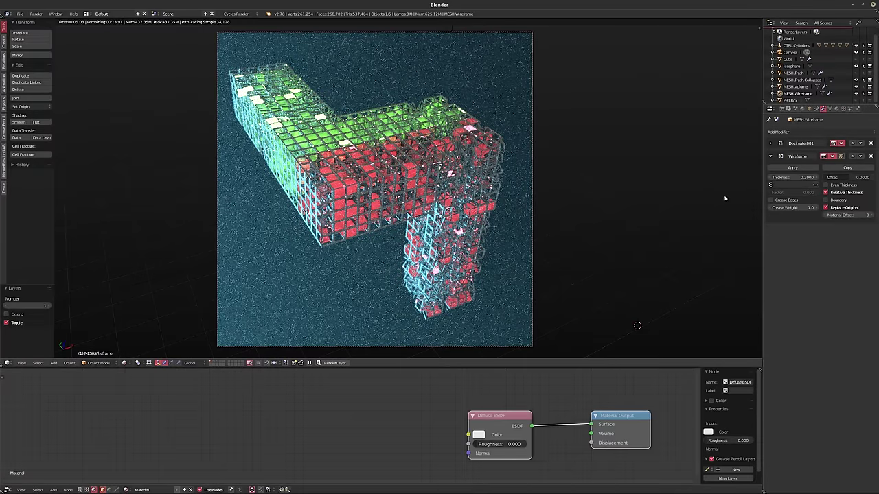
- Enable Crease Edges on the Wireframe modifier and open the Add Modifier list
{"action": "left_click", "coordinate": [826, 199]}
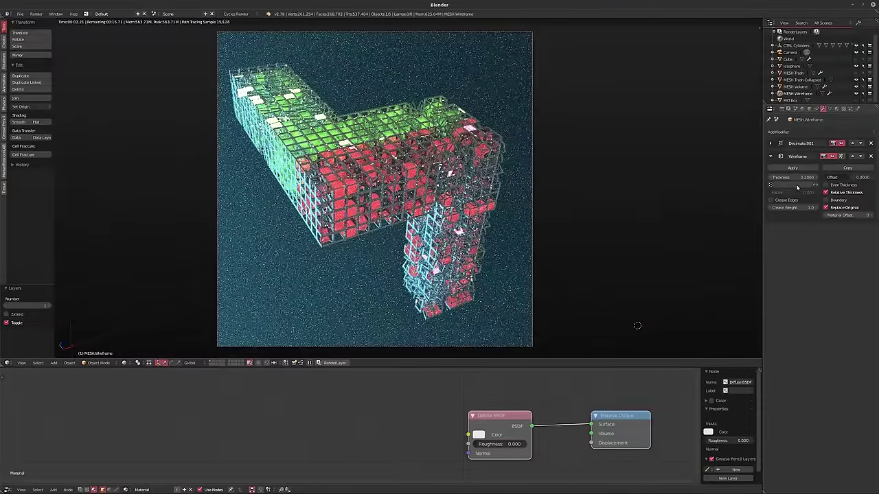
{"action": "left_click", "coordinate": [771, 200]}
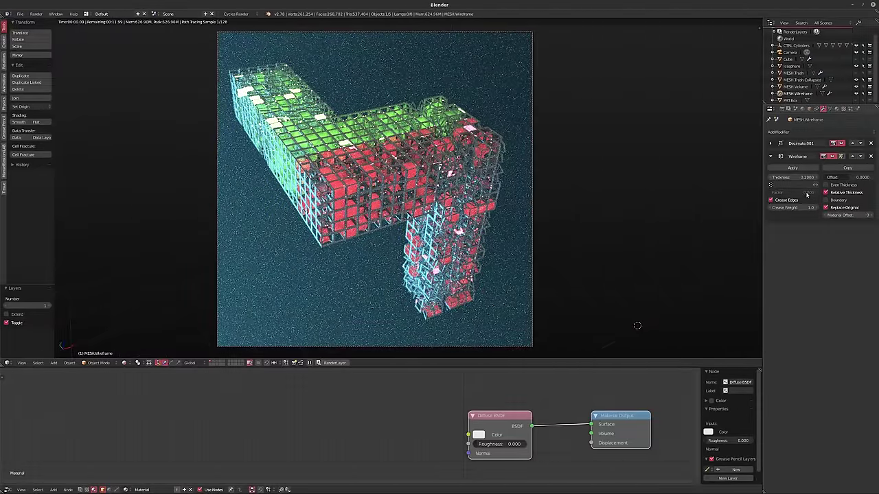
{"action": "left_click", "coordinate": [806, 132]}
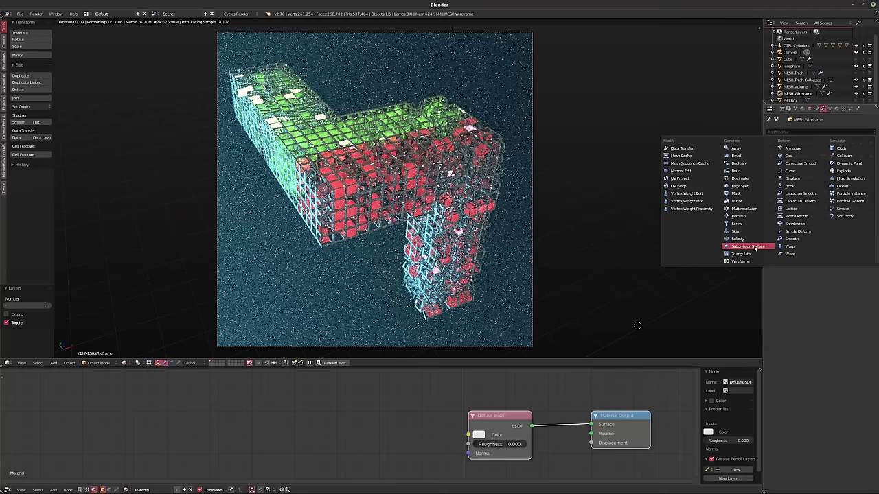
- Add a Subdivision Surface modifier at level 2 and switch to solid shading
{"action": "left_click", "coordinate": [748, 246]}
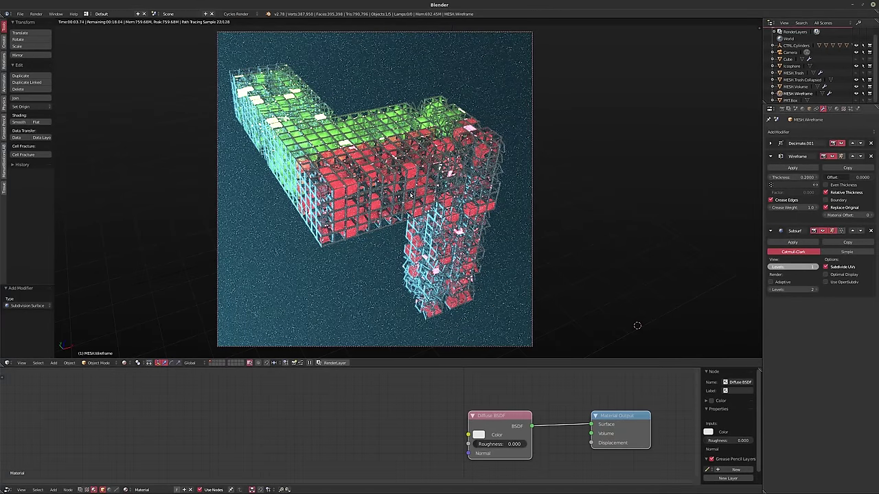
{"action": "key", "text": "ctrl+2"}
{"action": "key", "text": "shift+z"}
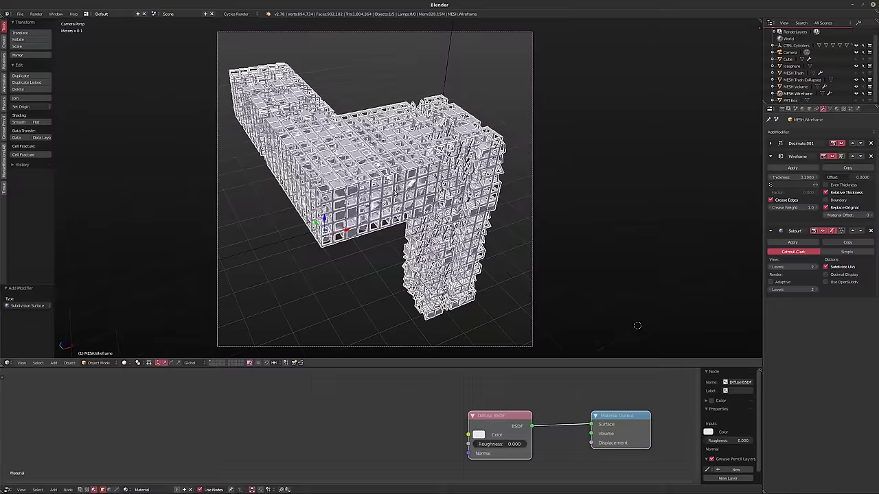
- Set the Wireframe modifier's Crease Weight to 0.8
{"action": "scroll", "coordinate": [638, 325], "scroll_direction": "up", "scroll_amount": 3}
{"action": "scroll", "coordinate": [481, 206], "scroll_direction": "up", "scroll_amount": 2}
{"action": "scroll", "coordinate": [447, 141], "scroll_direction": "up", "scroll_amount": 2}
{"action": "scroll", "coordinate": [447, 141], "scroll_direction": "up", "scroll_amount": 1}
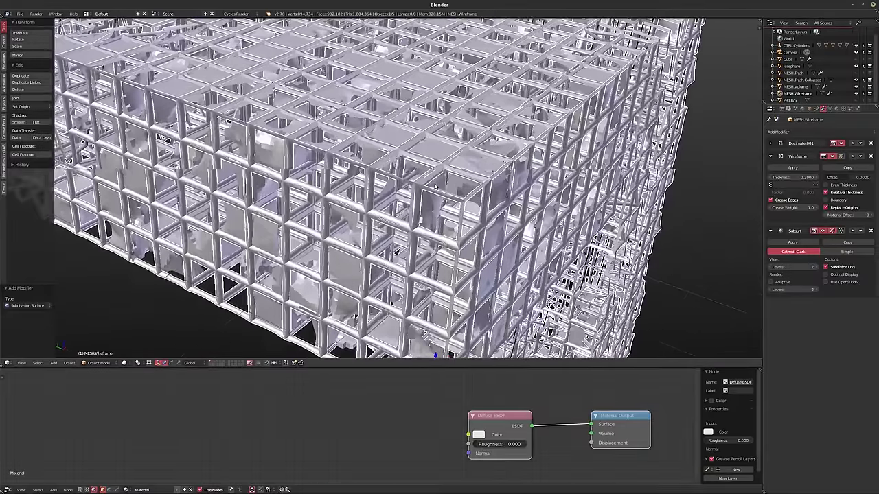
{"action": "scroll", "coordinate": [445, 144], "scroll_direction": "up", "scroll_amount": 2}
{"action": "scroll", "coordinate": [443, 147], "scroll_direction": "up", "scroll_amount": 2}
{"action": "scroll", "coordinate": [440, 151], "scroll_direction": "up", "scroll_amount": 2}
{"action": "scroll", "coordinate": [441, 151], "scroll_direction": "up", "scroll_amount": 2}
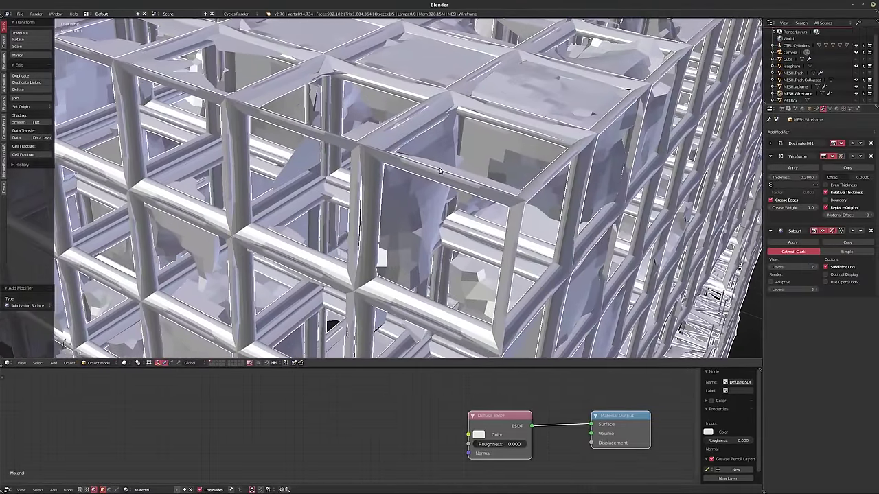
{"action": "scroll", "coordinate": [441, 151], "scroll_direction": "up", "scroll_amount": 2}
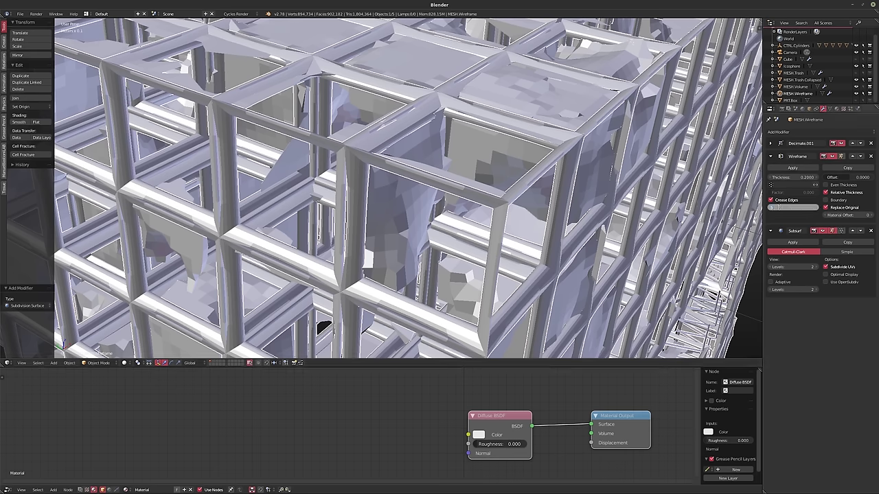
{"action": "left_click_drag", "start_coordinate": [780, 209], "coordinate": [782, 209]}
{"action": "scroll", "coordinate": [460, 205], "scroll_direction": "down", "scroll_amount": 1}
{"action": "scroll", "coordinate": [460, 205], "scroll_direction": "down", "scroll_amount": 3}
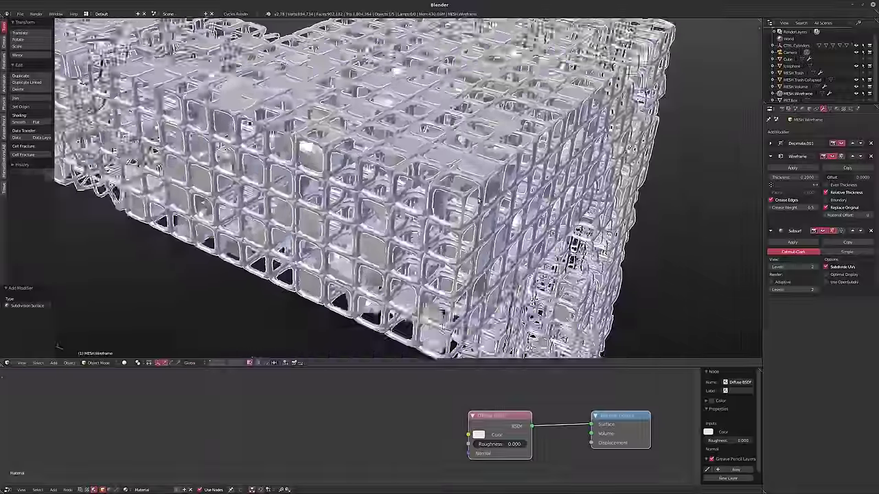
{"action": "scroll", "coordinate": [460, 205], "scroll_direction": "down", "scroll_amount": 1}
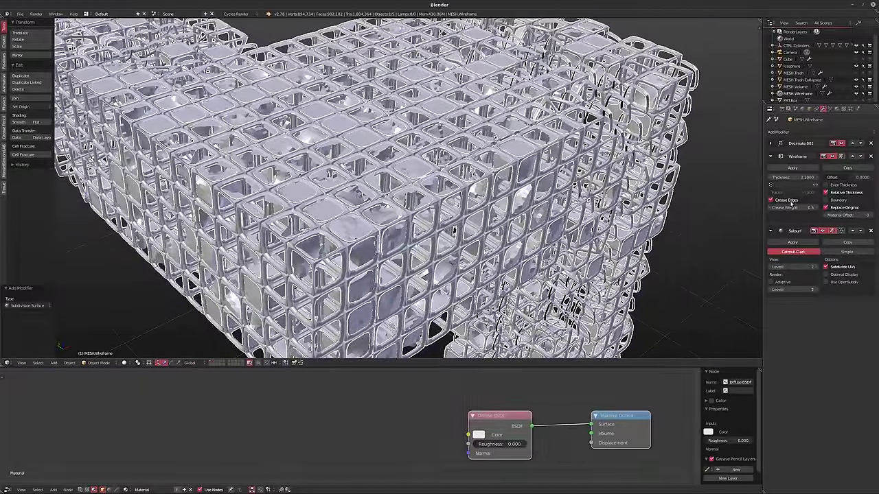
{"action": "left_click", "coordinate": [789, 207]}
{"action": "type", "text": "0.8"}
{"action": "key", "text": "Return"}
- Apply smooth shading to the subdivided lattice
{"action": "scroll", "coordinate": [491, 245], "scroll_direction": "up", "scroll_amount": 1}
{"action": "scroll", "coordinate": [491, 245], "scroll_direction": "up", "scroll_amount": 2}
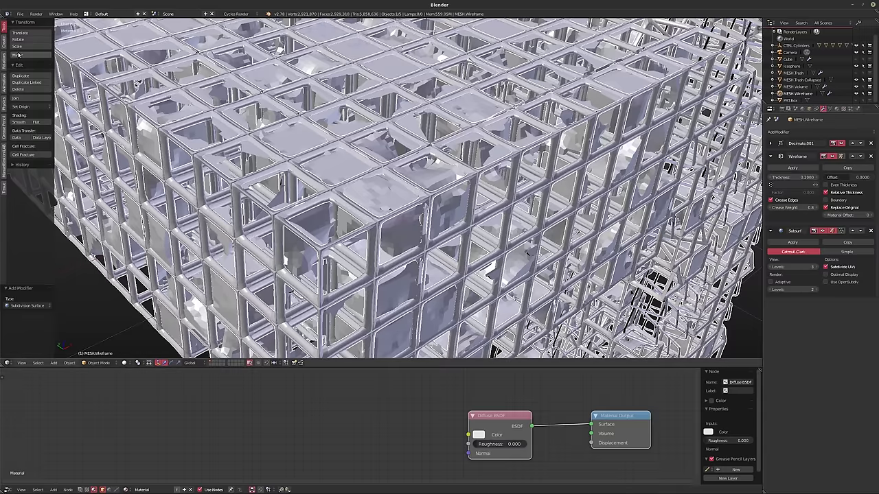
{"action": "left_click", "coordinate": [21, 123]}
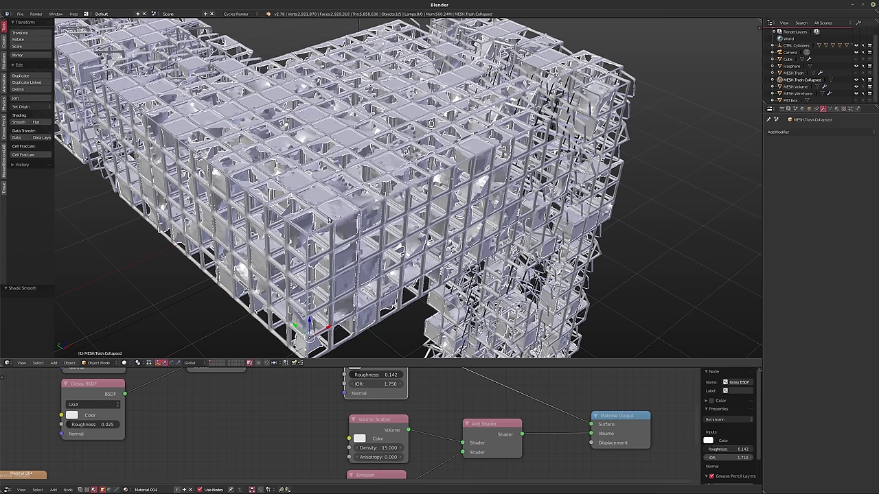
- Smooth-shade the collapsed trash object, then view through the camera in rendered shading
{"action": "middle_click_drag", "start_coordinate": [330, 218], "coordinate": [696, 141]}
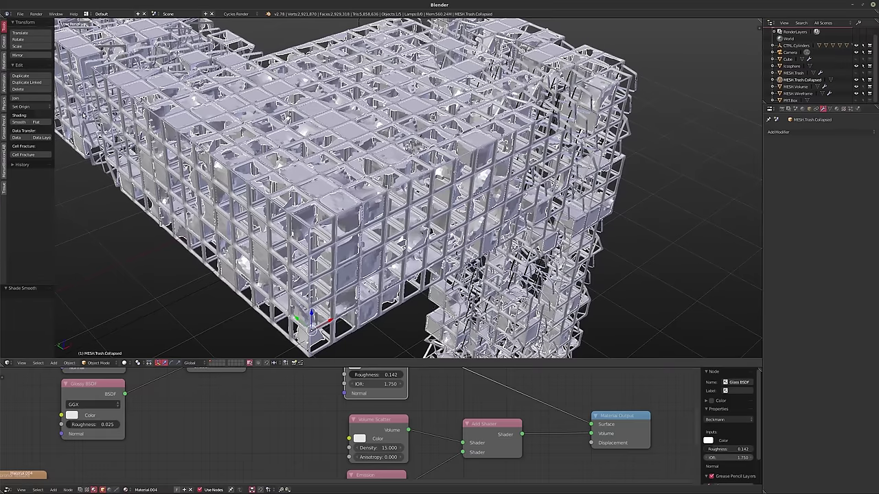
{"action": "left_click", "coordinate": [26, 123]}
{"action": "mouse_move", "coordinate": [427, 151]}
{"action": "middle_mouse_down"}
{"action": "mouse_move", "coordinate": [317, 150]}
{"action": "mouse_move", "coordinate": [377, 166]}
{"action": "mouse_move", "coordinate": [358, 161]}
{"action": "middle_mouse_up"}
{"action": "key", "text": "KP_0"}
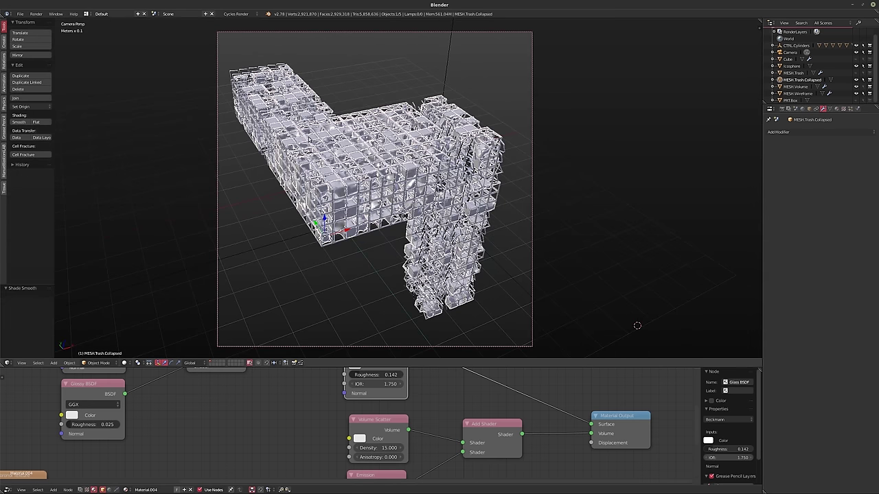
{"action": "key", "text": "shift+z"}
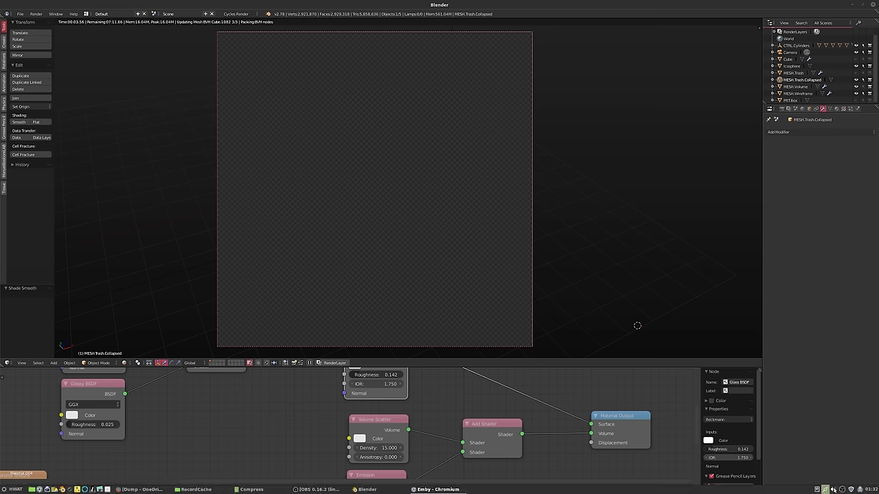
- Turn off the wired network while the preview reaches 128 samples, then select MESH.Wireframe
{"action": "left_click", "coordinate": [852, 490]}
{"action": "left_click", "coordinate": [859, 445]}
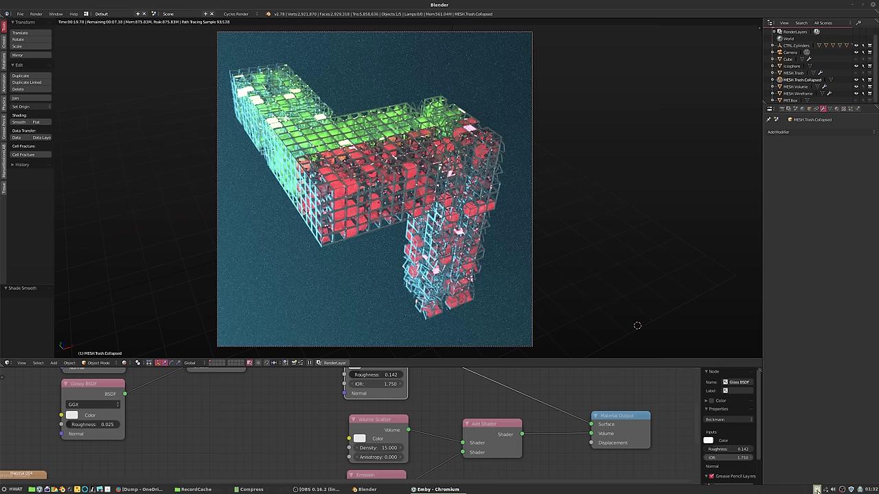
{"action": "left_click", "coordinate": [826, 490]}
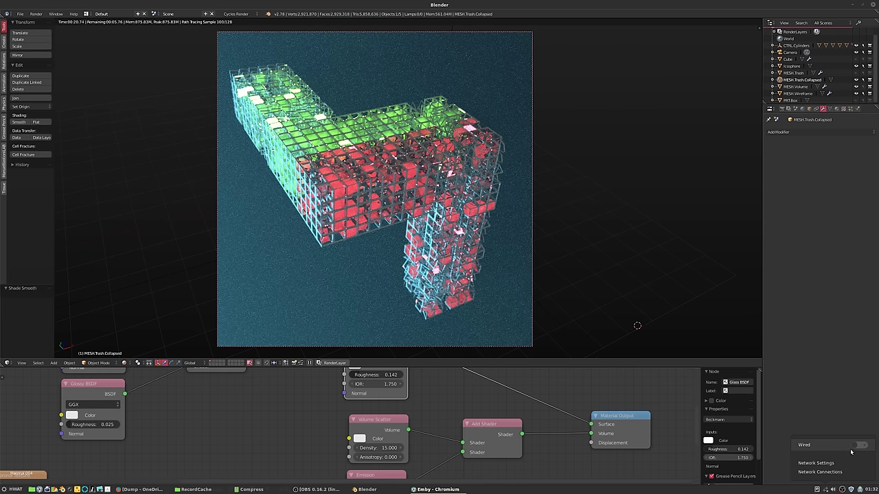
{"action": "left_click", "coordinate": [789, 387]}
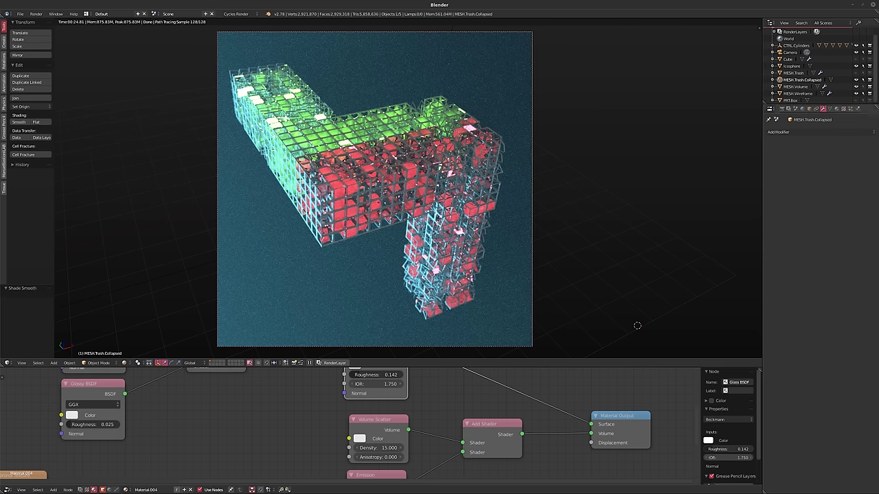
{"action": "left_click", "coordinate": [797, 94]}
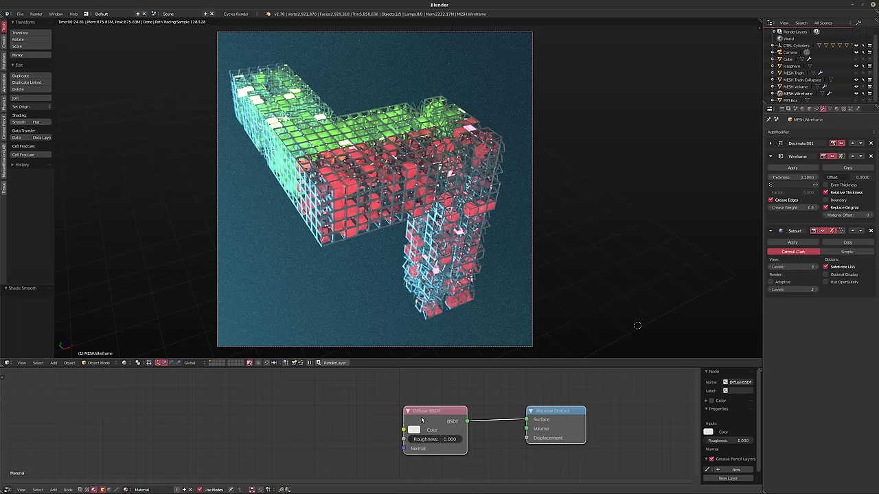
- Insert a Mix Shader after the Diffuse BSDF and connect a new Glossy BSDF to it
{"action": "left_click_drag", "start_coordinate": [433, 416], "coordinate": [278, 416]}
{"action": "key", "text": "shift+a"}
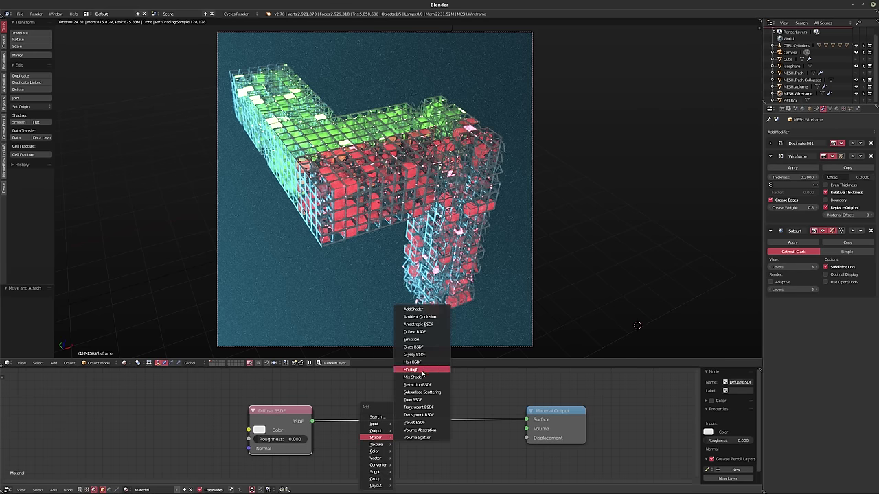
{"action": "left_click", "coordinate": [413, 377]}
{"action": "left_click", "coordinate": [374, 410]}
{"action": "middle_click_drag", "start_coordinate": [364, 440], "coordinate": [374, 410]}
{"action": "key", "text": "shift+a"}
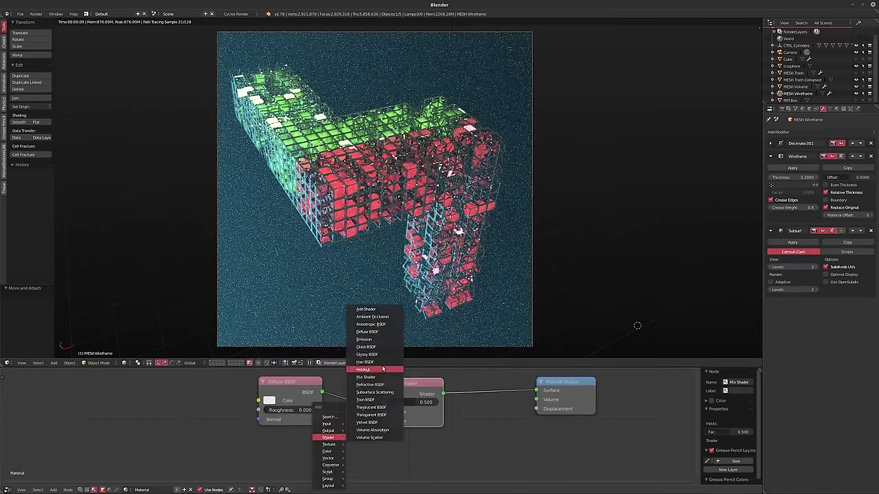
{"action": "left_click", "coordinate": [372, 353]}
{"action": "left_click", "coordinate": [233, 455]}
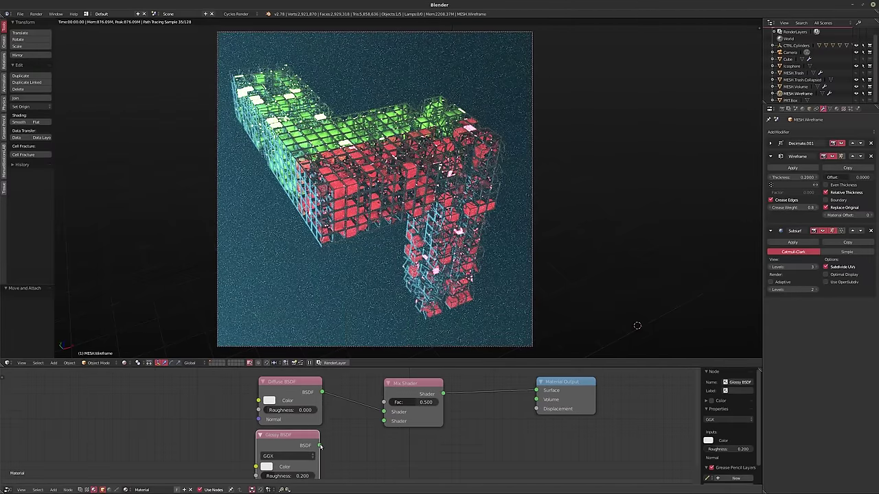
{"action": "left_click_drag", "start_coordinate": [330, 447], "coordinate": [383, 420]}
{"action": "middle_click_drag", "start_coordinate": [376, 429], "coordinate": [390, 471]}
- Drive the mix factor with a Layer Weight node's Fresnel output, blend 0.65
{"action": "key", "text": "shift+a"}
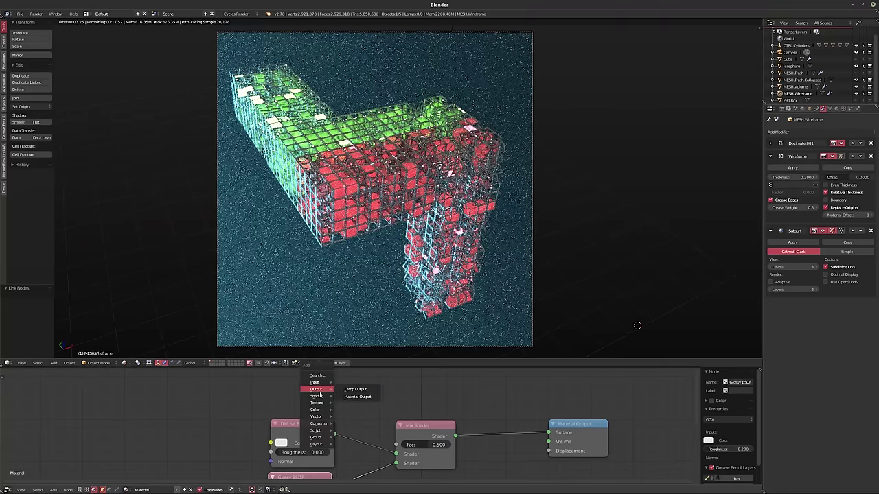
{"action": "mouse_move", "coordinate": [315, 382]}
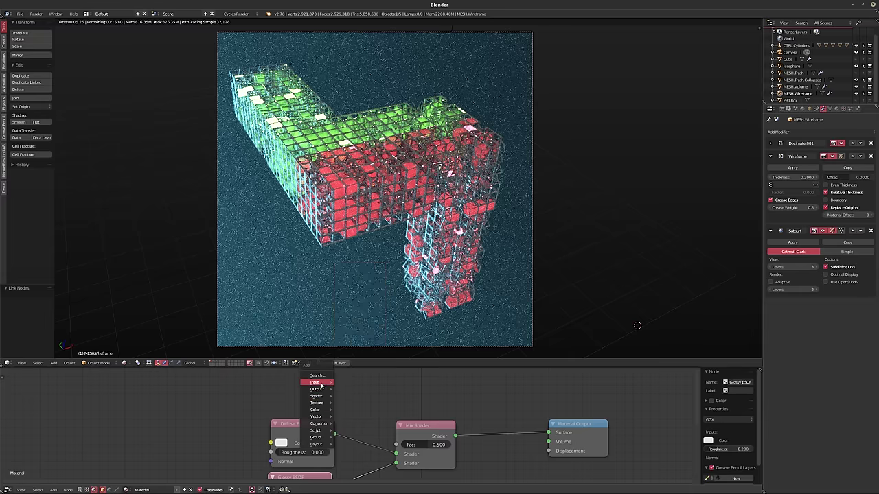
{"action": "left_click", "coordinate": [355, 314]}
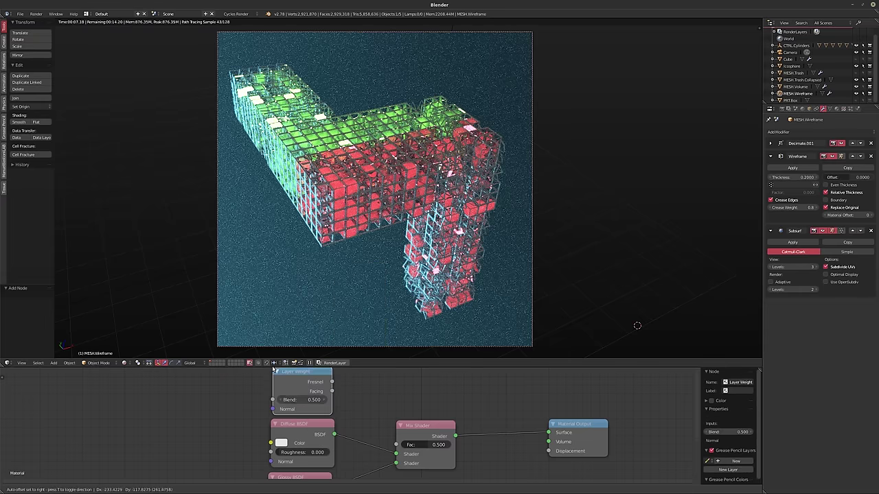
{"action": "left_click", "coordinate": [338, 367]}
{"action": "left_click_drag", "start_coordinate": [331, 380], "coordinate": [396, 445]}
{"action": "mouse_move", "coordinate": [358, 447]}
{"action": "middle_mouse_down"}
{"action": "mouse_move", "coordinate": [373, 408]}
{"action": "mouse_move", "coordinate": [386, 440]}
{"action": "middle_mouse_up"}
{"action": "left_click", "coordinate": [323, 392]}
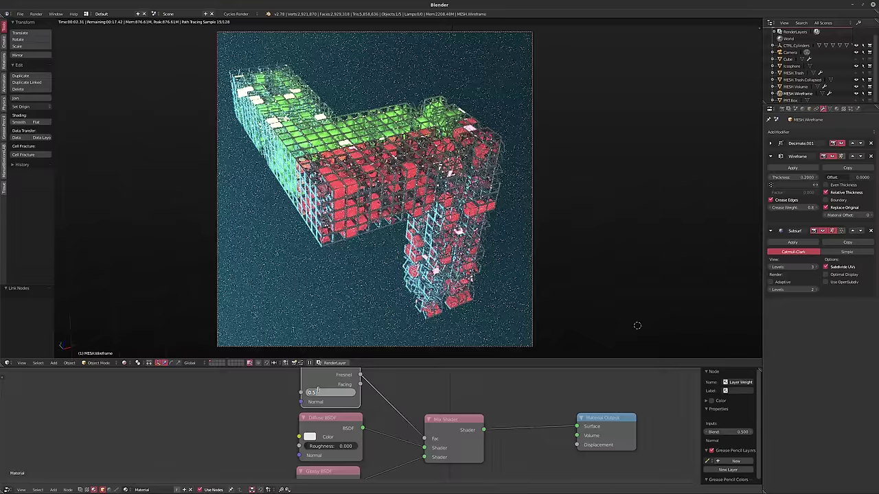
{"action": "type", "text": ".65"}
{"action": "key", "text": "Return"}
- Set the glossy roughness to 0.05 and lower the wireframe crease weight to 0.5
{"action": "middle_click_drag", "start_coordinate": [323, 439], "coordinate": [316, 398]}
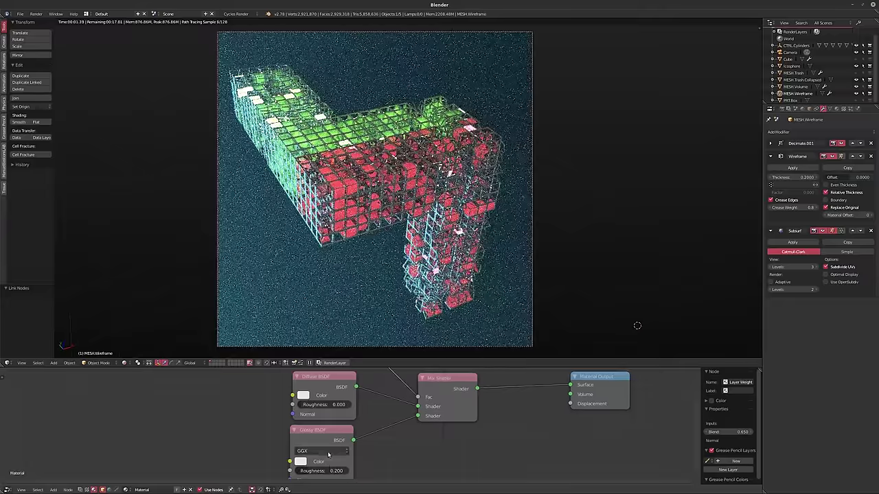
{"action": "left_click", "coordinate": [330, 467]}
{"action": "type", "text": ".05"}
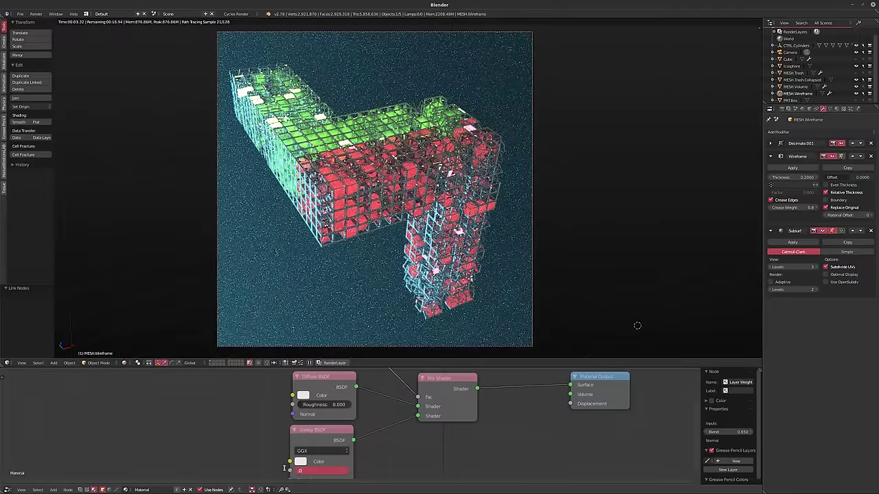
{"action": "key", "text": "Return"}
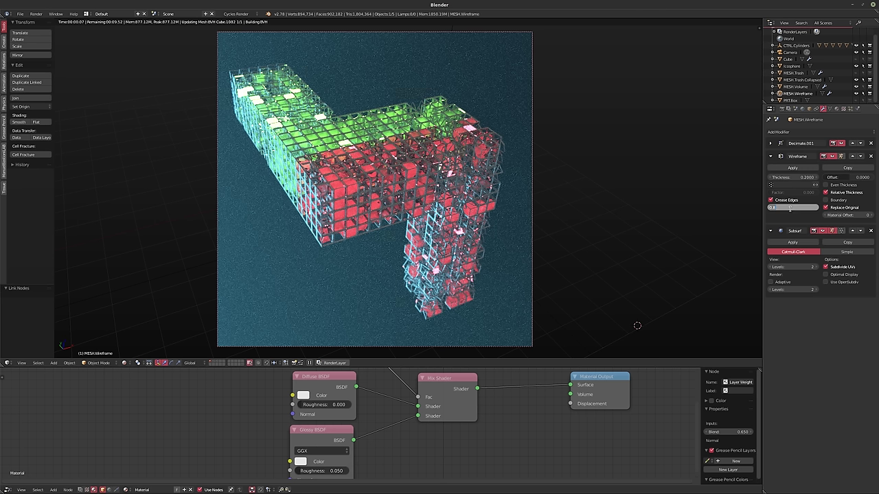
{"action": "left_click_drag", "start_coordinate": [794, 209], "coordinate": [789, 209]}
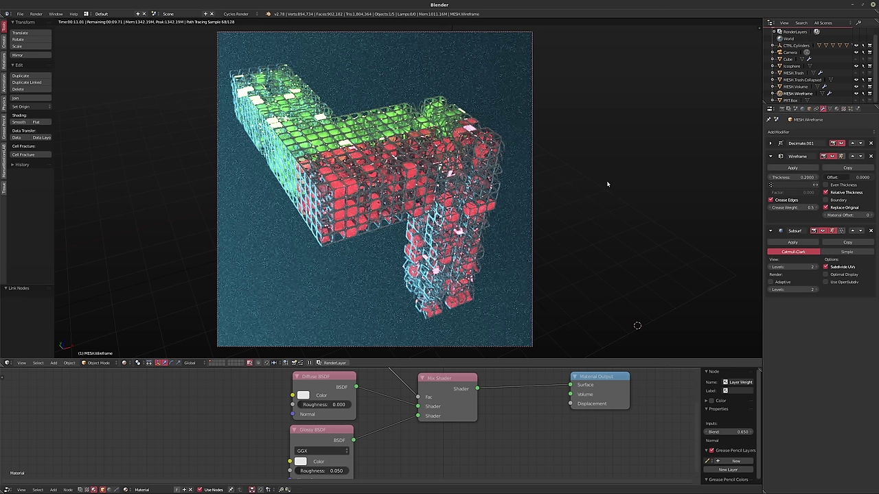
- Nudge the camera sideways in its local plane, then select MESH.Trash.Collapsed to show its material
{"action": "left_click", "coordinate": [791, 53]}
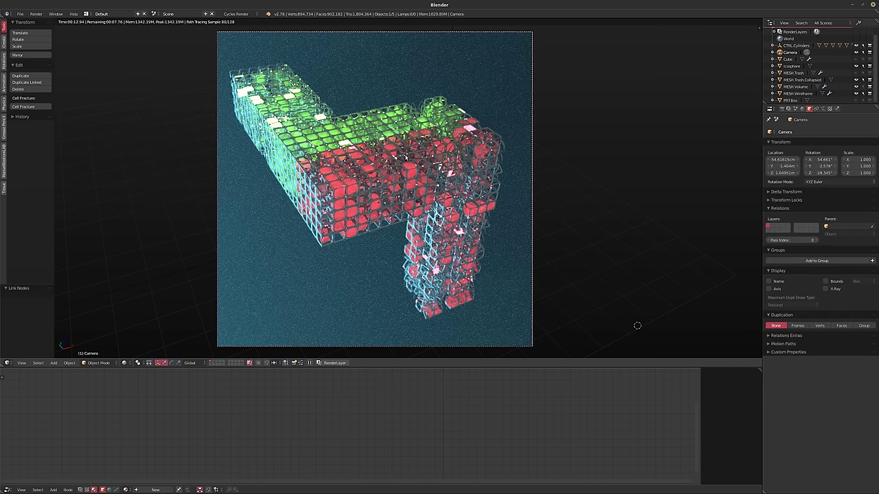
{"action": "key", "text": "g"}
{"action": "key", "text": "z"}
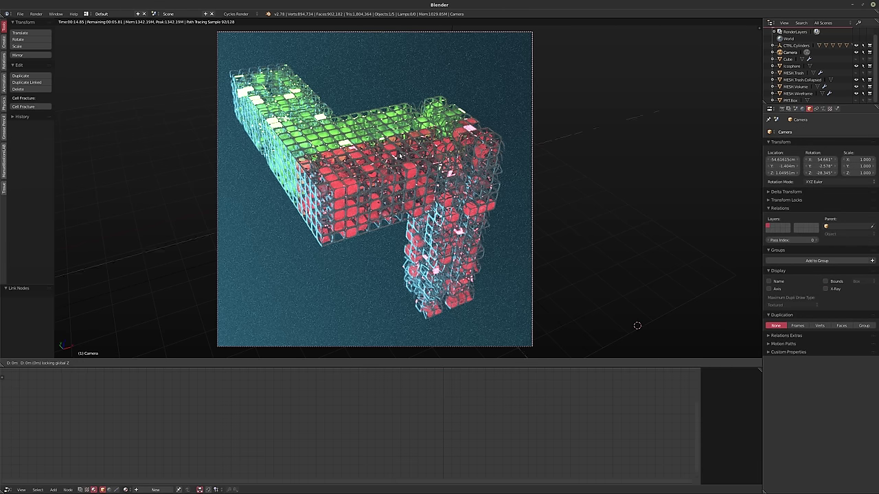
{"action": "key", "text": "z"}
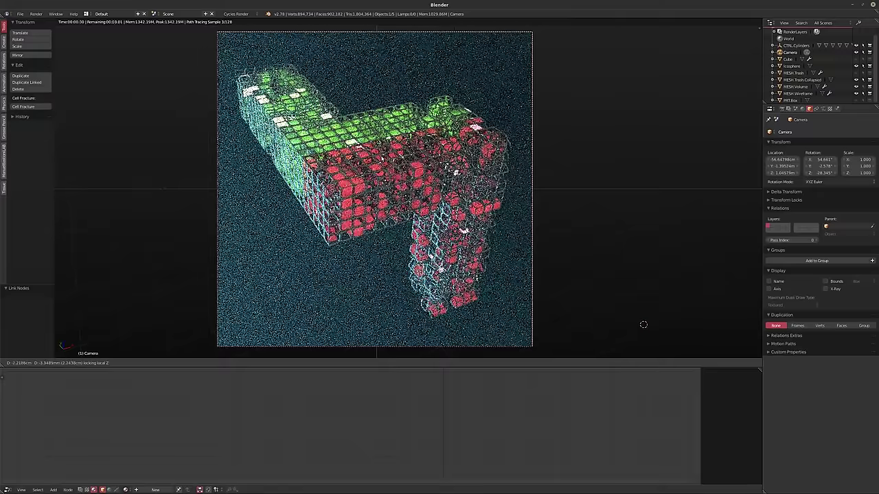
{"action": "left_click", "coordinate": [643, 325]}
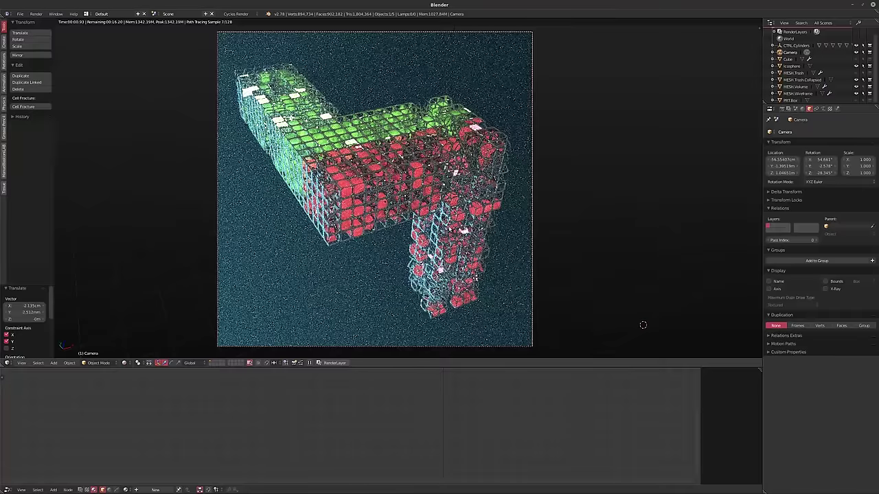
{"action": "left_click", "coordinate": [794, 80]}
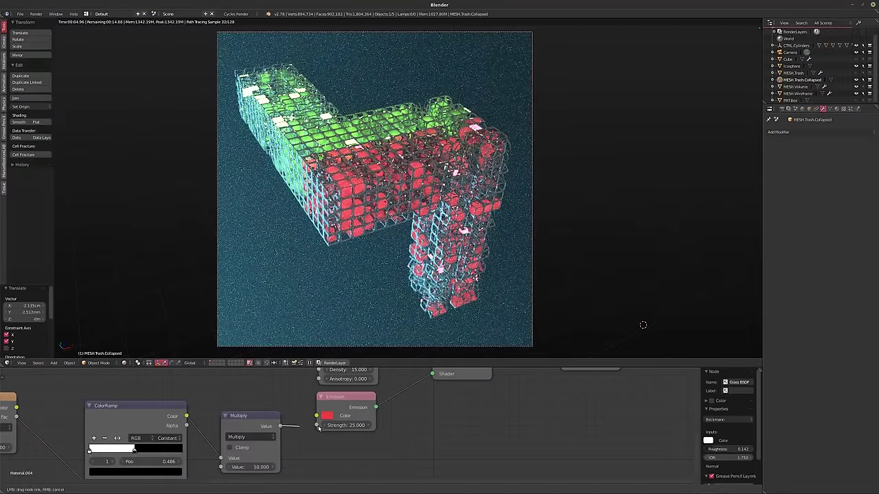
- Link Multiply to the red emission strength and copy the group of driver nodes
{"action": "left_click_drag", "start_coordinate": [279, 426], "coordinate": [317, 425]}
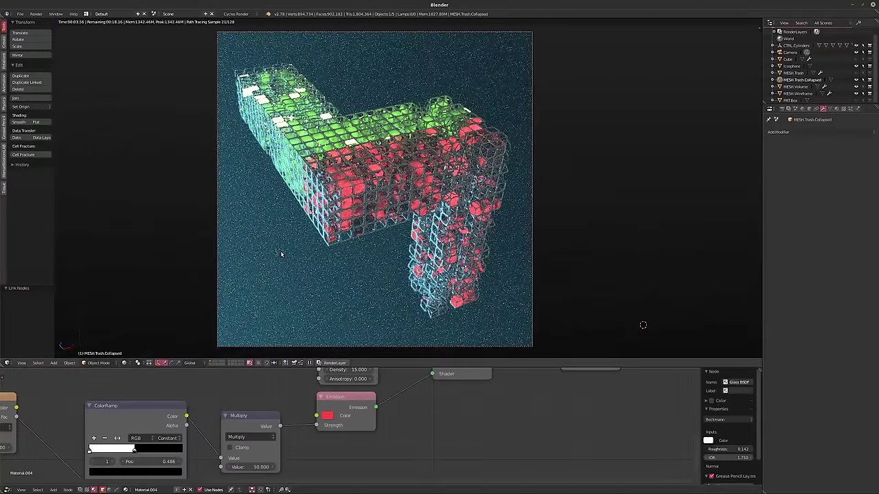
{"action": "scroll", "coordinate": [307, 402], "scroll_direction": "down", "scroll_amount": 1}
{"action": "scroll", "coordinate": [307, 402], "scroll_direction": "down", "scroll_amount": 1}
{"action": "scroll", "coordinate": [307, 401], "scroll_direction": "down", "scroll_amount": 1}
{"action": "middle_click_drag", "start_coordinate": [307, 402], "coordinate": [298, 420]}
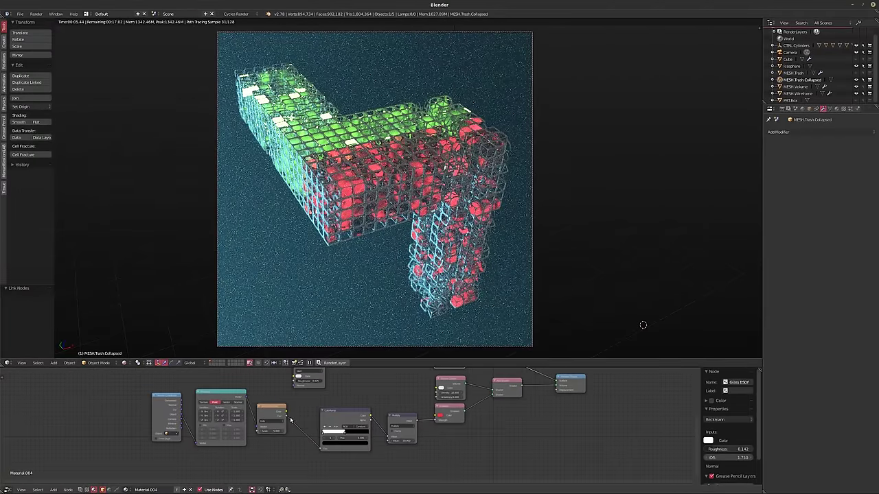
{"action": "key", "text": "a"}
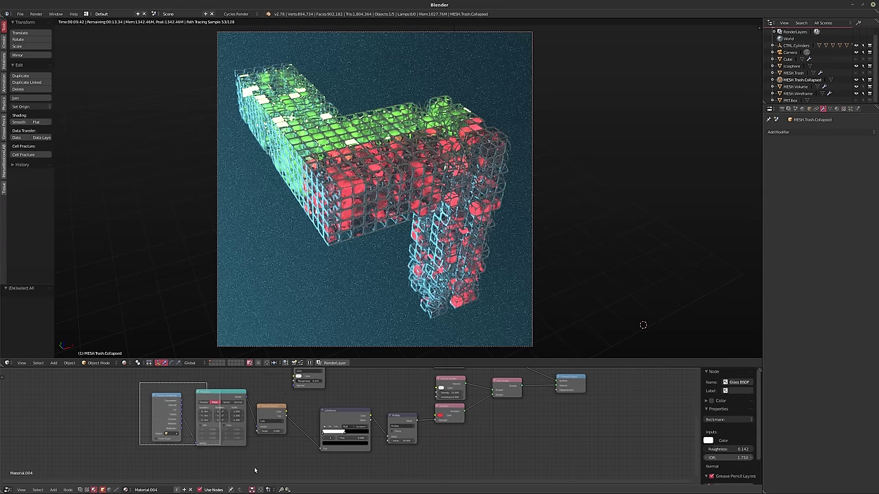
{"action": "left_click_drag", "start_coordinate": [140, 382], "coordinate": [428, 474]}
{"action": "mouse_move", "coordinate": [366, 435]}
{"action": "middle_mouse_down"}
{"action": "mouse_move", "coordinate": [368, 455]}
{"action": "mouse_move", "coordinate": [347, 423]}
{"action": "middle_mouse_up"}
{"action": "left_click", "coordinate": [311, 386]}
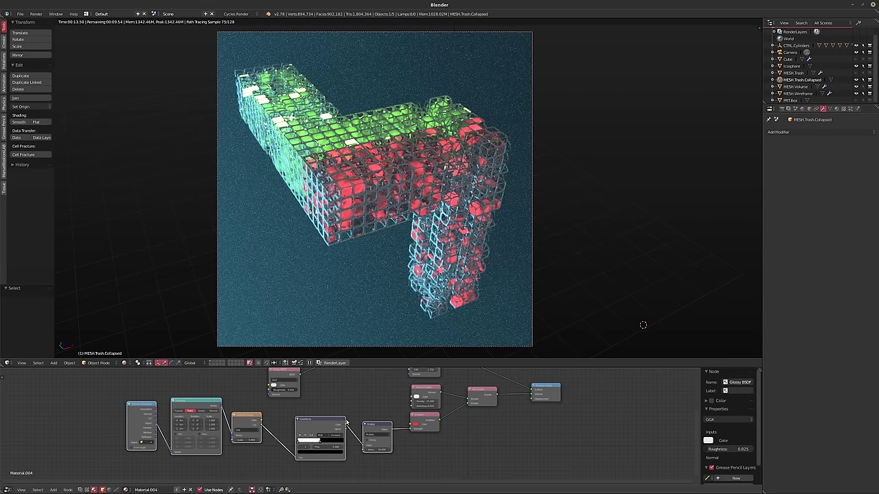
{"action": "key", "text": "ctrl+c"}
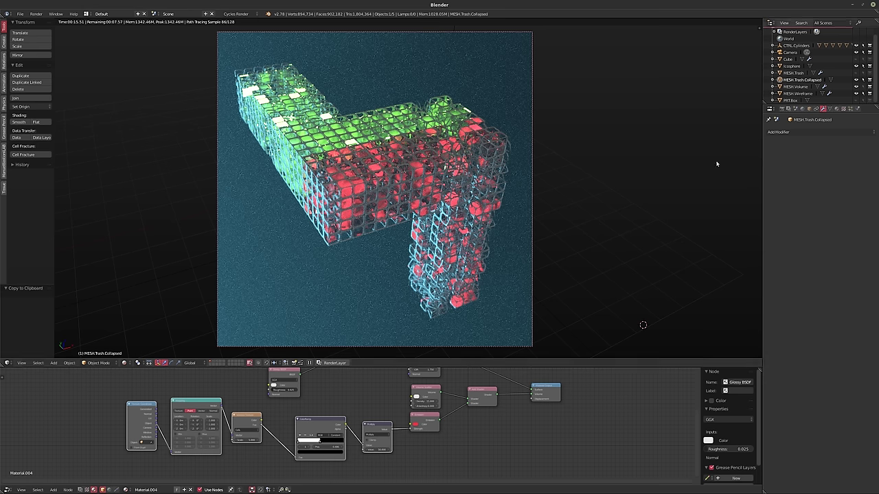
- Paste the driver nodes into Material.001 and link Multiply to the green emission strength
{"action": "left_click", "coordinate": [837, 109]}
{"action": "left_click", "coordinate": [786, 134]}
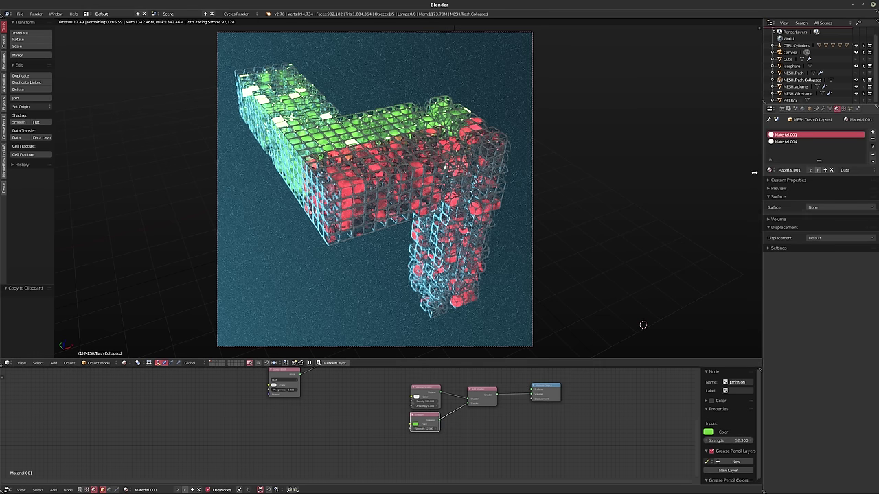
{"action": "middle_click_drag", "start_coordinate": [320, 414], "coordinate": [386, 400]}
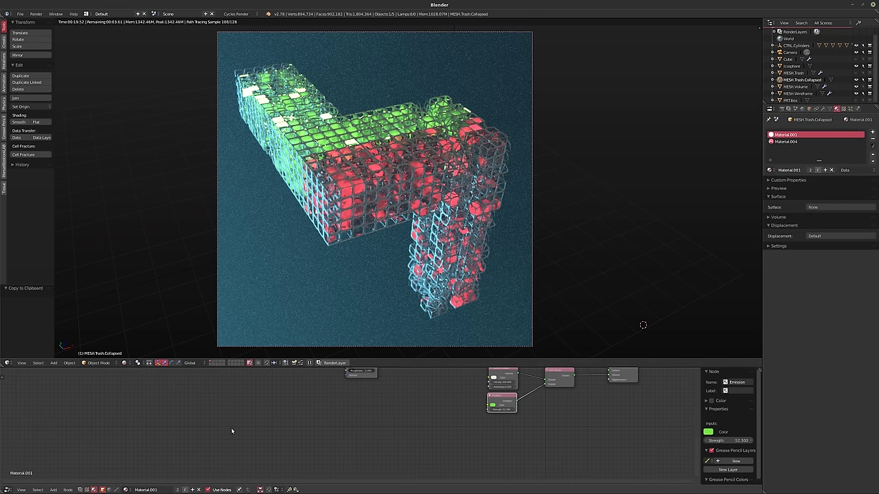
{"action": "key", "text": "ctrl+v"}
{"action": "middle_click_drag", "start_coordinate": [231, 431], "coordinate": [430, 420]}
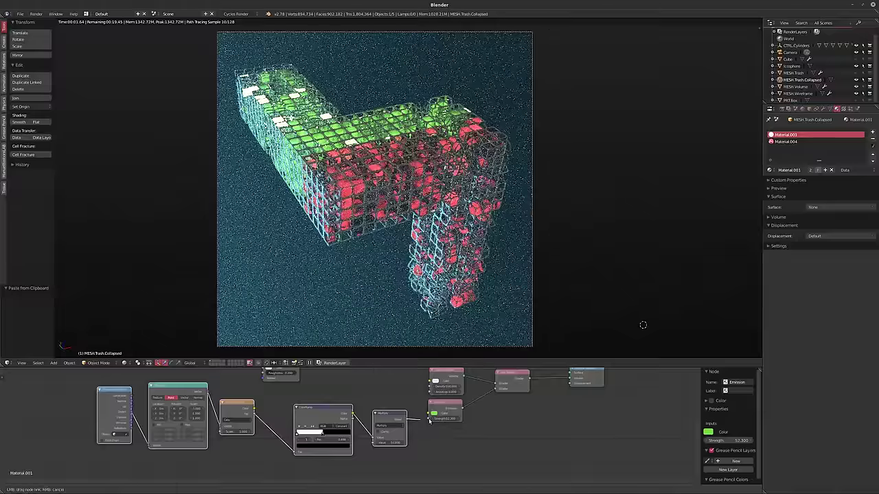
{"action": "left_click_drag", "start_coordinate": [429, 420], "coordinate": [430, 419]}
{"action": "mouse_move", "coordinate": [430, 419]}
{"action": "middle_mouse_down", "text": "ctrl"}
{"action": "mouse_move", "coordinate": [444, 426]}
{"action": "mouse_move", "coordinate": [302, 444]}
{"action": "middle_mouse_up", "text": "ctrl"}
- Move the green ColorRamp stop to 0.673, return to solid shading and open the save dialog
{"action": "left_click_drag", "start_coordinate": [318, 445], "coordinate": [335, 445]}
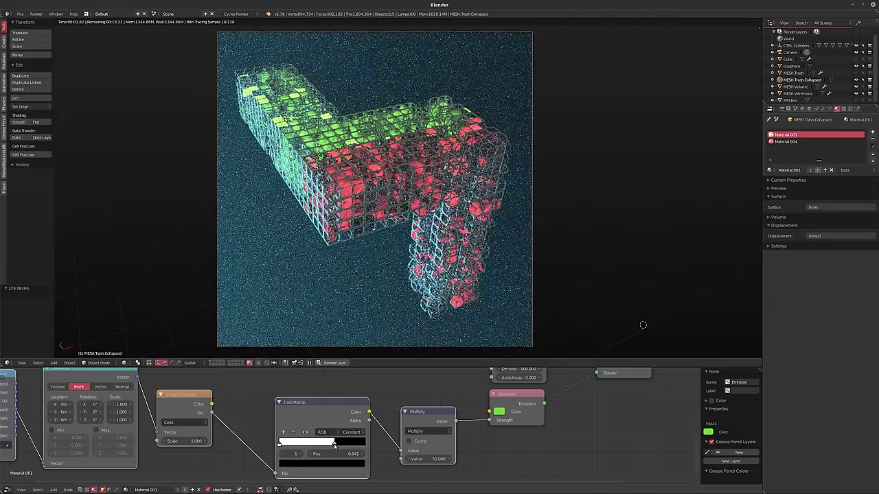
{"action": "left_click_drag", "start_coordinate": [334, 445], "coordinate": [336, 445]}
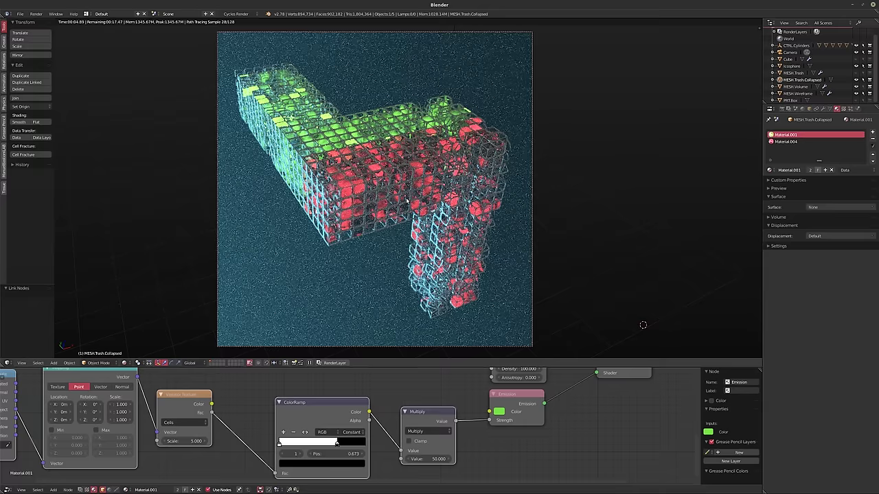
{"action": "key", "text": "shift+z"}
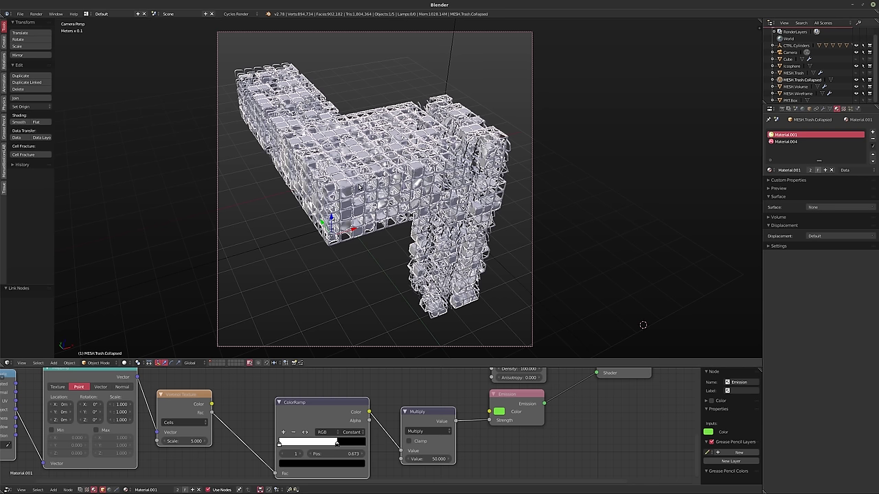
{"action": "key", "text": "ctrl+s"}
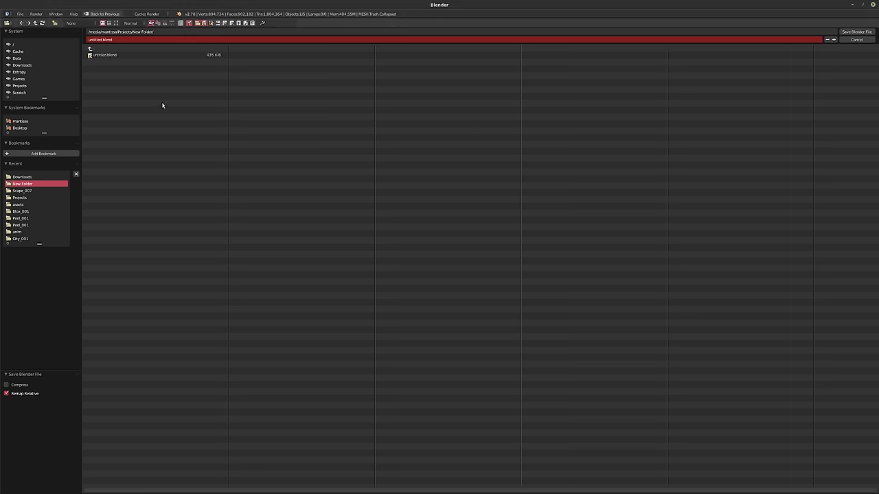
- Create a new folder L1 under Projects and enter it
{"action": "left_click", "coordinate": [19, 85]}
{"action": "left_click", "coordinate": [55, 23]}
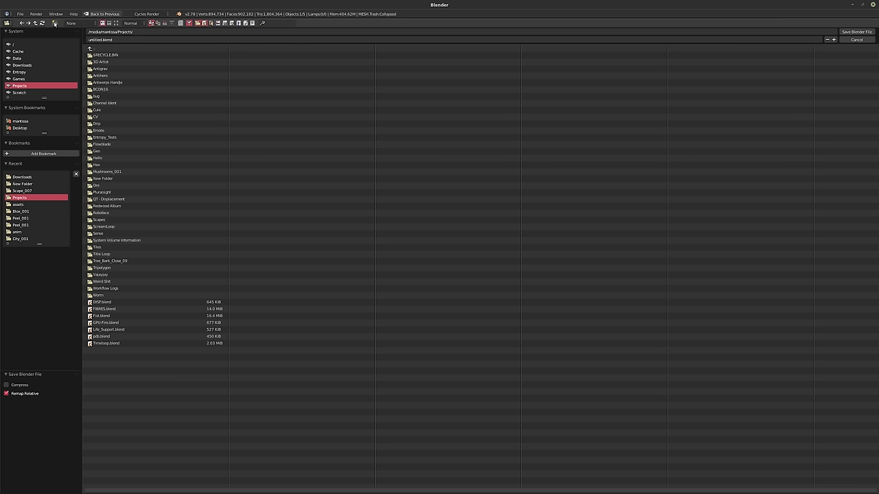
{"action": "key", "text": "BackSpace"}
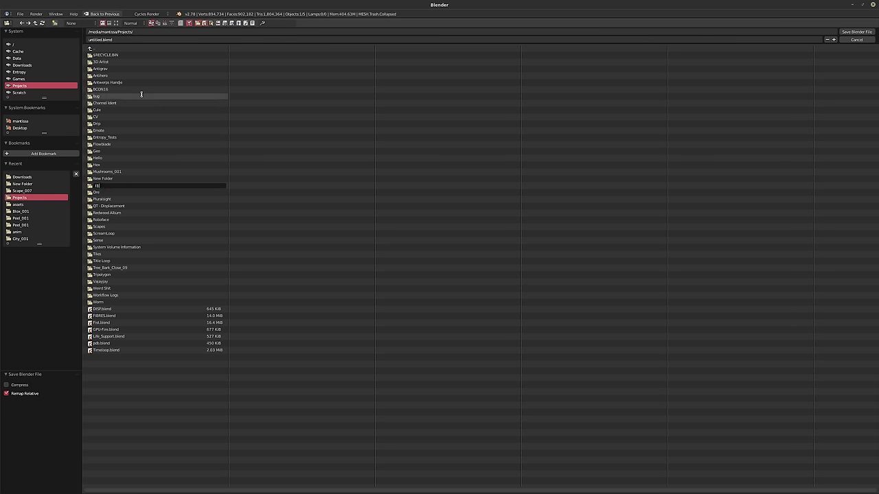
{"action": "type", "text": "1"}
{"action": "key", "text": "Return"}
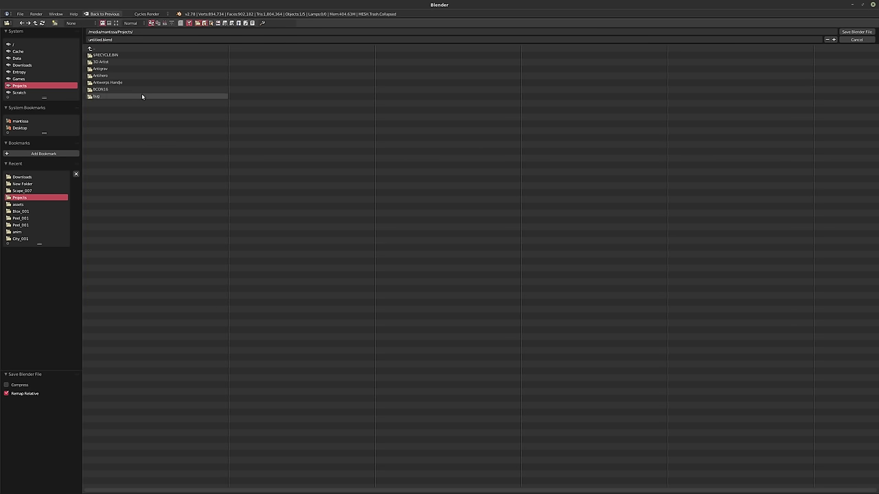
{"action": "left_click", "coordinate": [103, 171]}
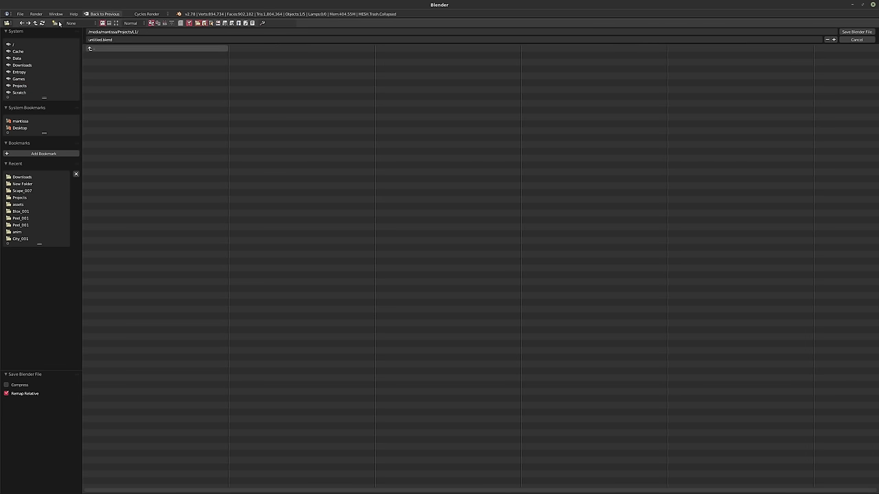
- Create a blender folder inside L1 and save the scene there as L1.blend
{"action": "left_click", "coordinate": [55, 23]}
{"action": "type", "text": "blender"}
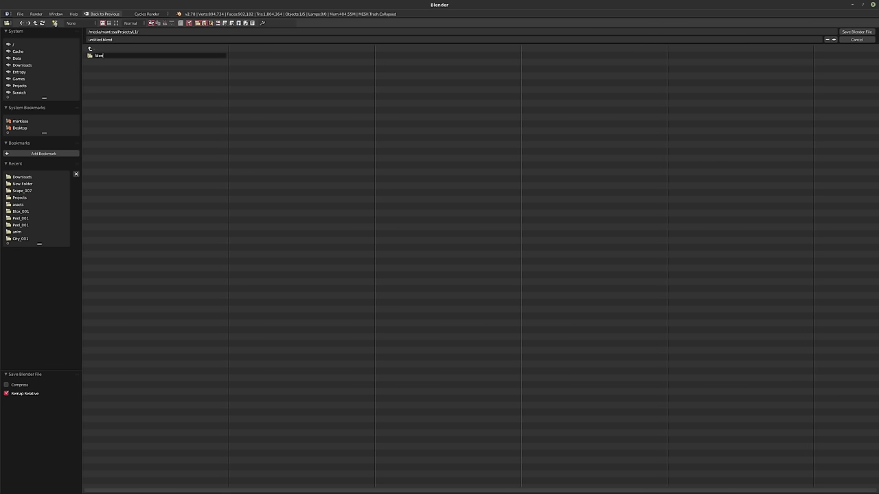
{"action": "key", "text": "Return"}
{"action": "left_click", "coordinate": [103, 55]}
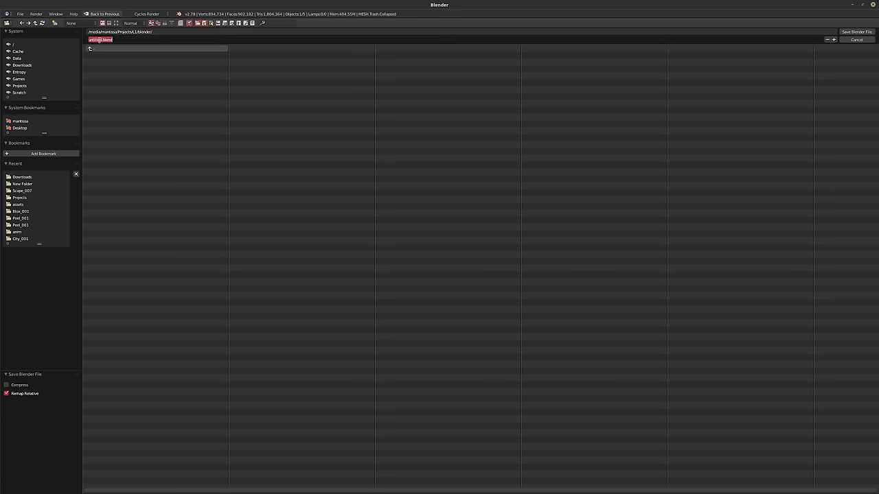
{"action": "type", "text": "red"}
{"action": "key", "text": "Return"}
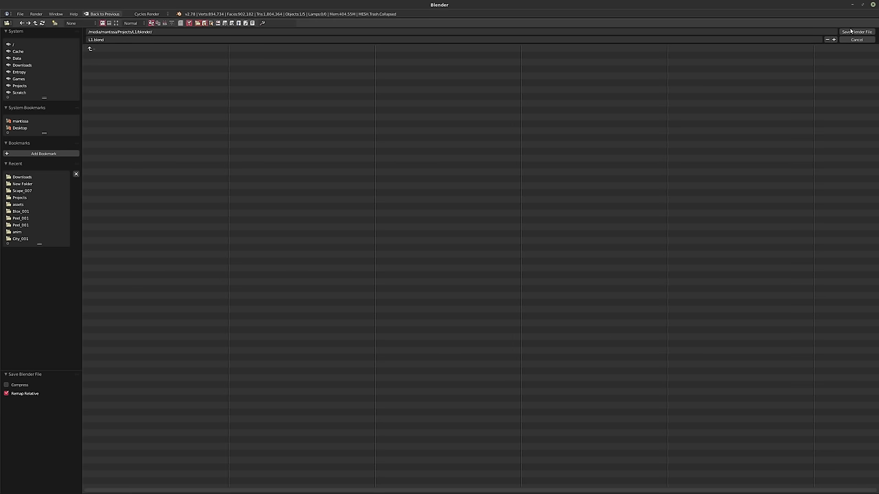
{"action": "left_click", "coordinate": [853, 33]}
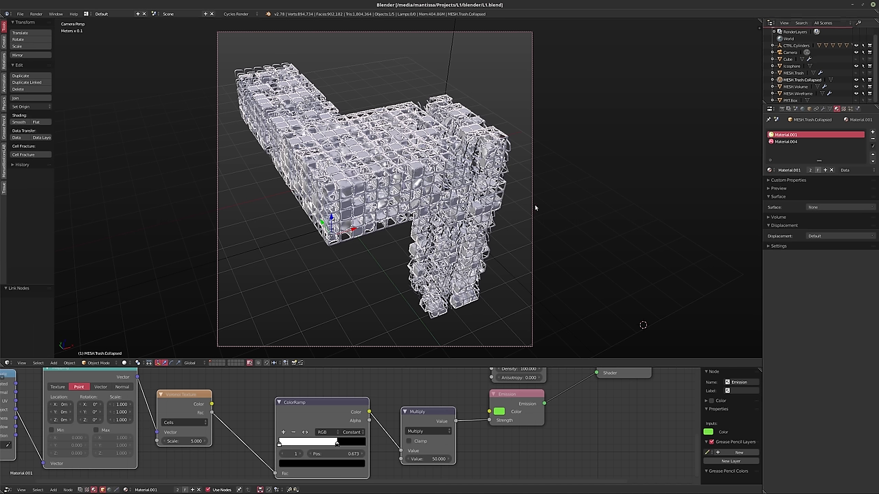
- Browse in Nemo to Blender 2.78a's datafiles/colormanagement folder
{"action": "key", "text": "super+e"}
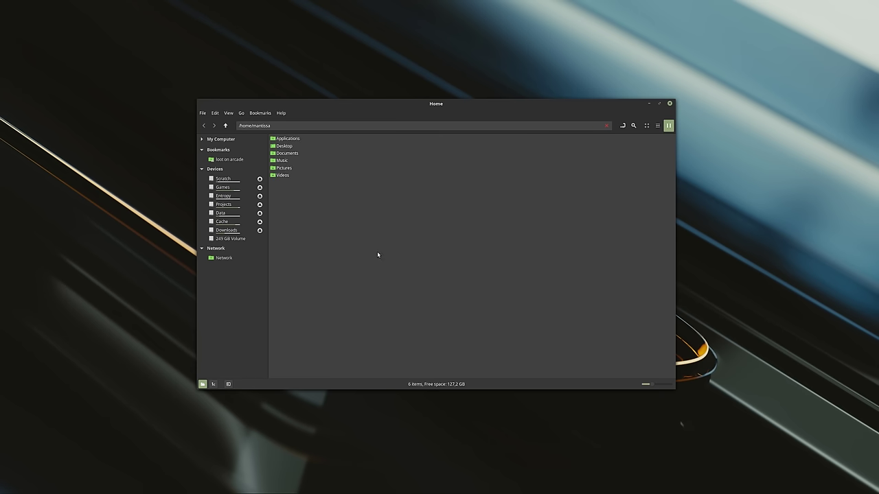
{"action": "double_click", "coordinate": [287, 139]}
{"action": "double_click", "coordinate": [291, 147]}
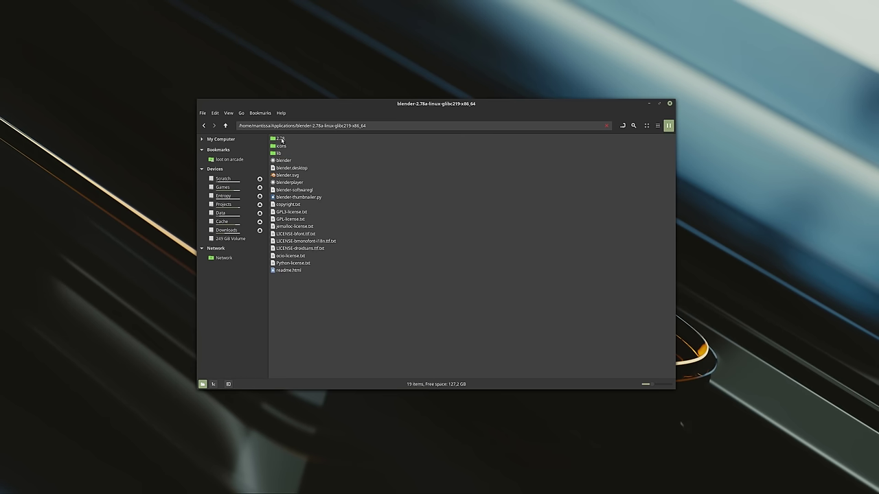
{"action": "double_click", "coordinate": [282, 139]}
{"action": "double_click", "coordinate": [284, 138]}
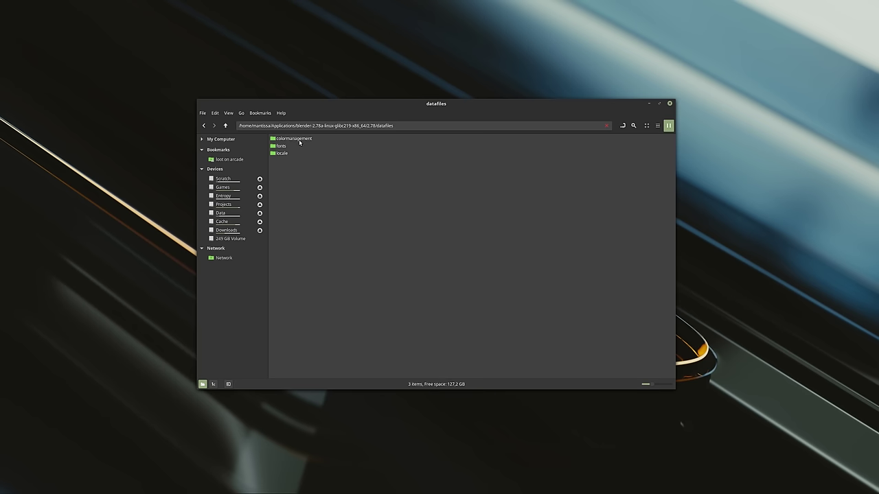
{"action": "double_click", "coordinate": [284, 139]}
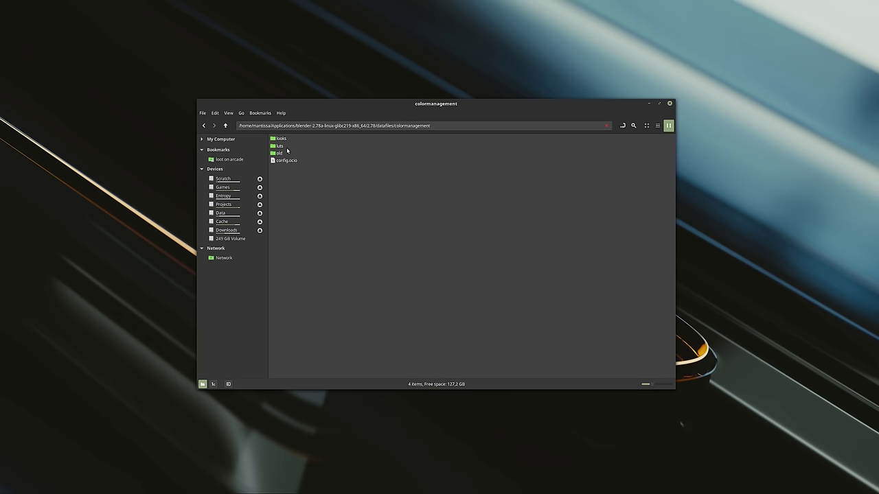
- Create a new folder named 'filmic' inside colormanagement
{"action": "right_click", "coordinate": [299, 182]}
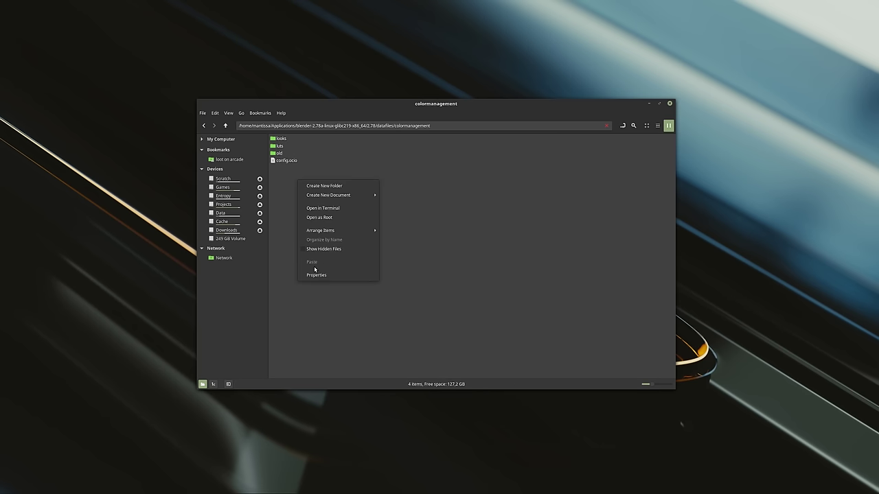
{"action": "left_click", "coordinate": [317, 186]}
{"action": "type", "text": "filmi"}
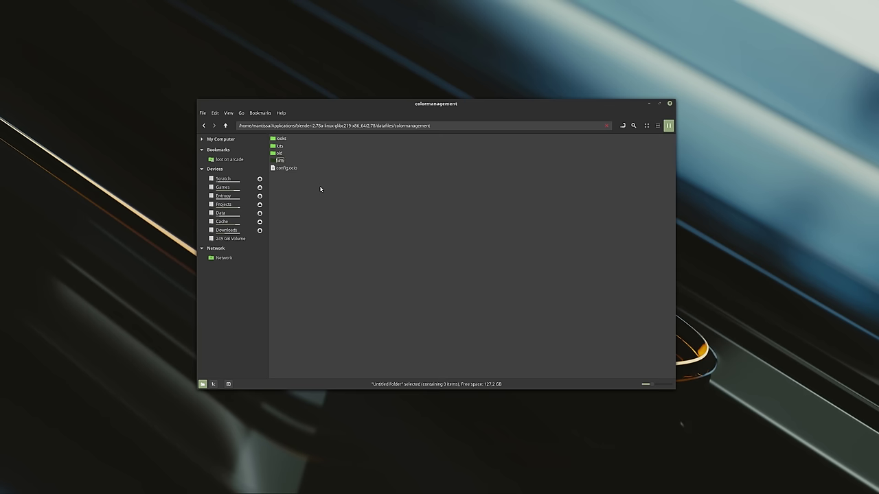
{"action": "type", "text": "c"}
{"action": "key", "text": "BackSpace"}
{"action": "key", "text": "BackSpace"}
{"action": "key", "text": "BackSpace"}
{"action": "key", "text": "BackSpace"}
{"action": "type", "text": "lmic"}
{"action": "key", "text": "Return"}
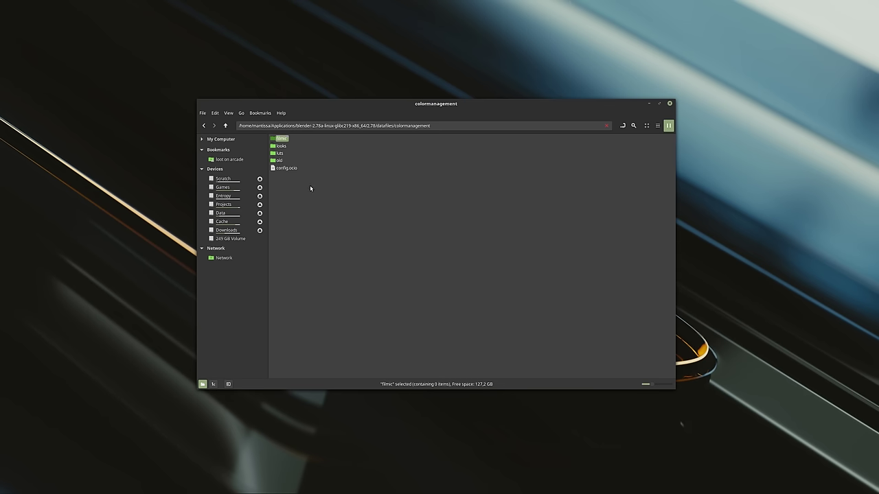
- Move the current config.ocio, looks and luts into the filmic folder
{"action": "left_click", "coordinate": [289, 169]}
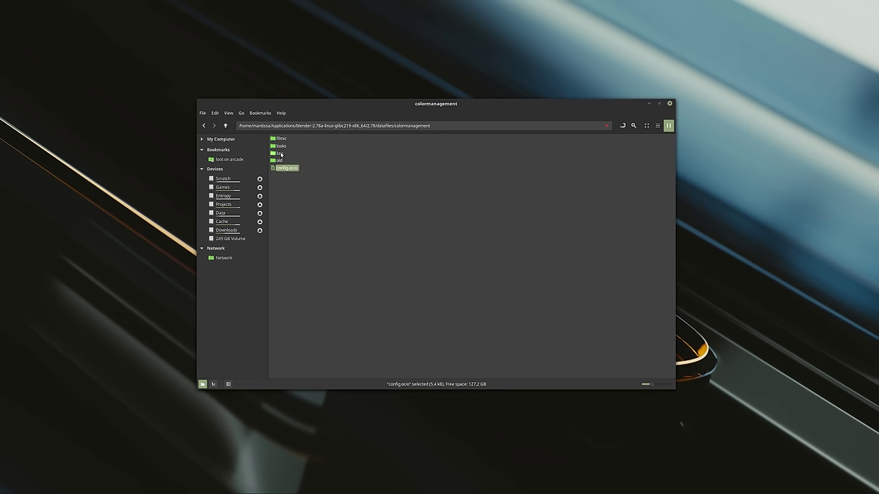
{"action": "left_click", "coordinate": [281, 148], "text": "ctrl"}
{"action": "left_click_drag", "start_coordinate": [282, 149], "coordinate": [279, 160]}
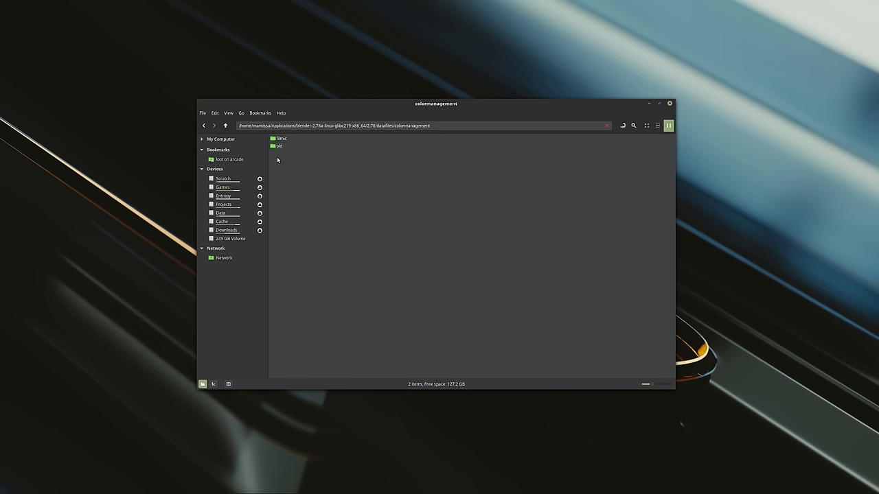
- Move luts and config.ocio from old back into colormanagement, then close Nemo
{"action": "double_click", "coordinate": [278, 147]}
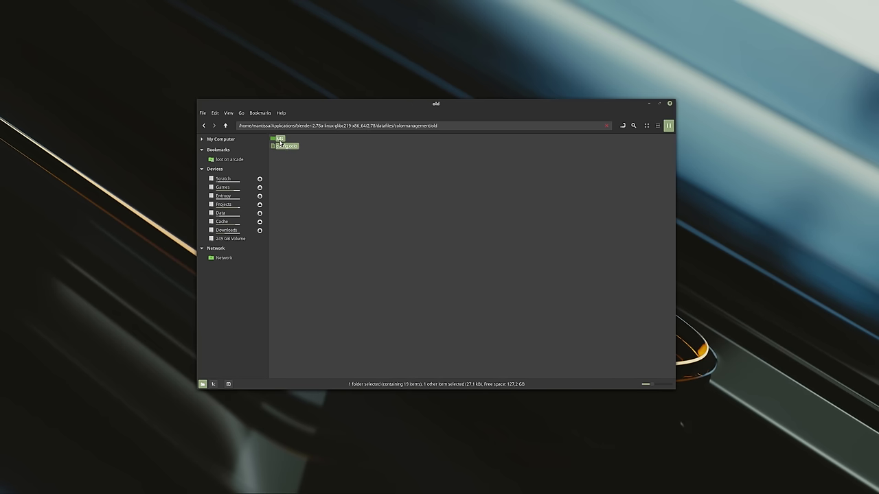
{"action": "key", "text": "ctrl+x"}
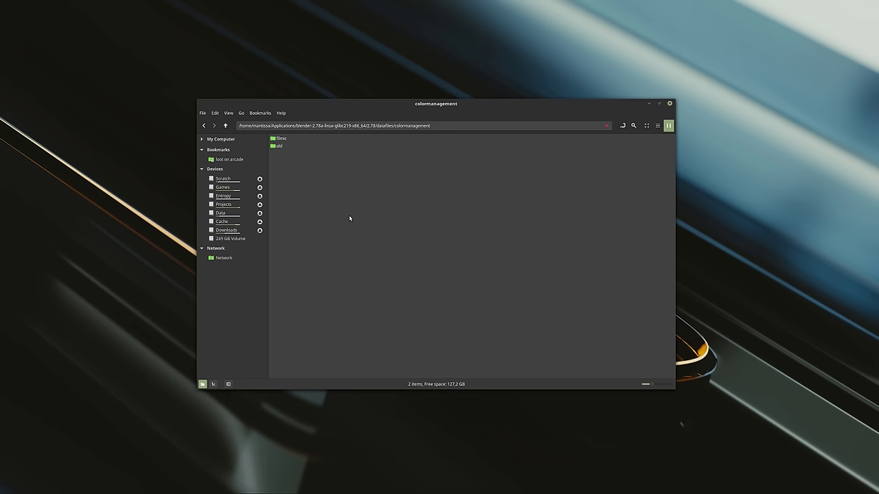
{"action": "key", "text": "ctrl+v"}
{"action": "left_click", "coordinate": [280, 153]}
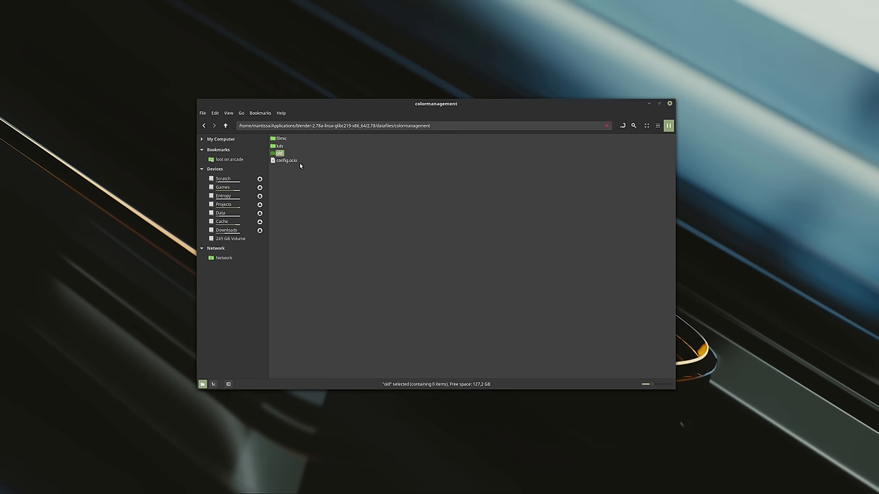
{"action": "key", "text": "F2"}
{"action": "left_click", "coordinate": [314, 195]}
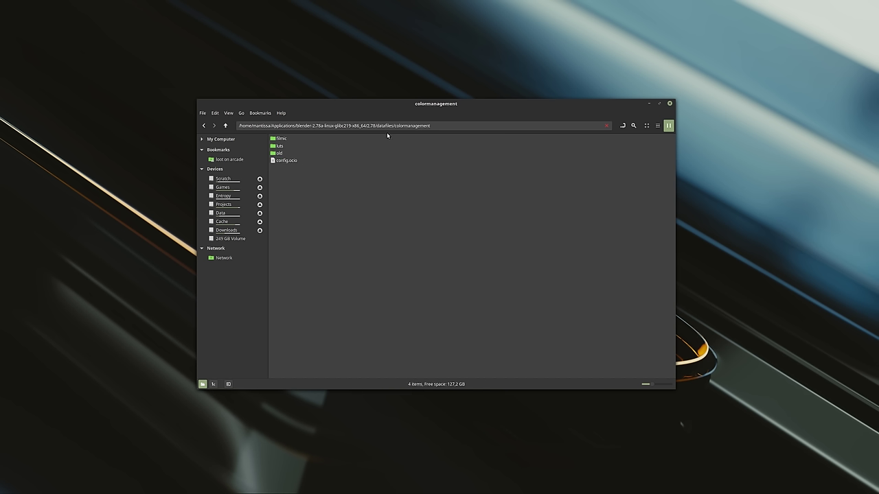
{"action": "left_click", "coordinate": [669, 104]}
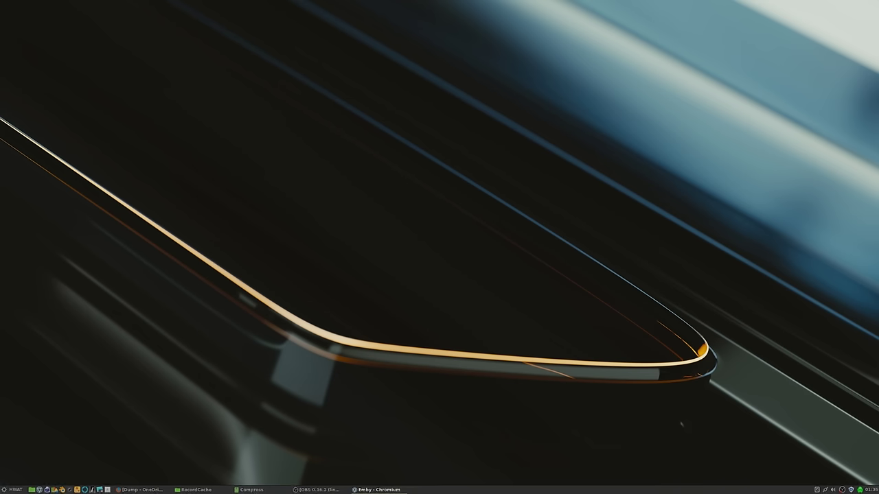
- Open L1.blend from Blender's recent files and set viewport preview samples to 512
{"action": "left_click", "coordinate": [62, 490]}
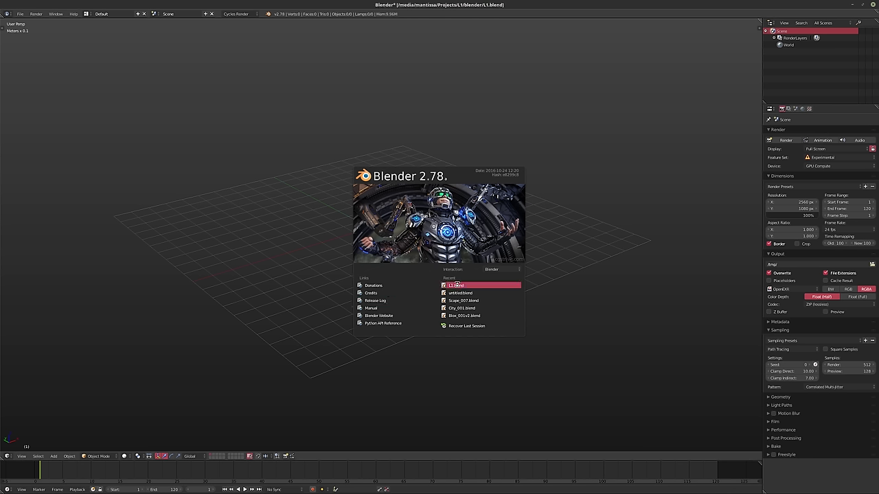
{"action": "left_click", "coordinate": [457, 284]}
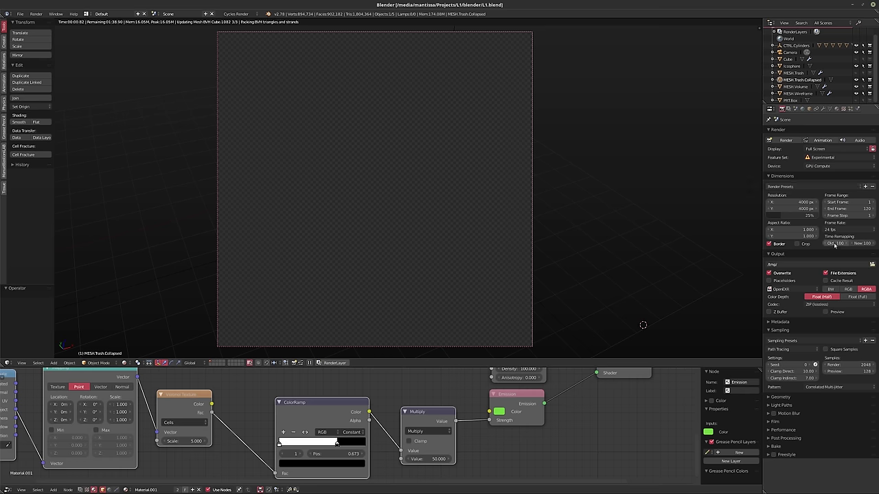
{"action": "left_click", "coordinate": [833, 373]}
{"action": "key", "text": "Return"}
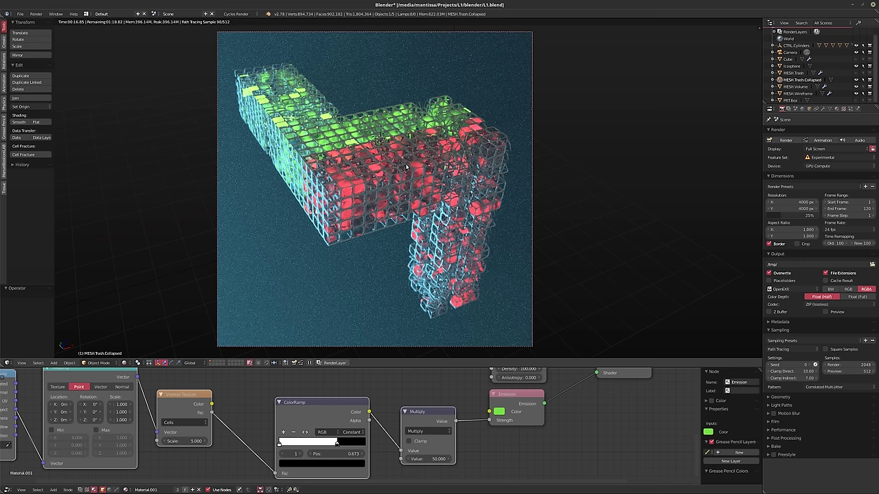
{"action": "key", "text": "shift+a"}
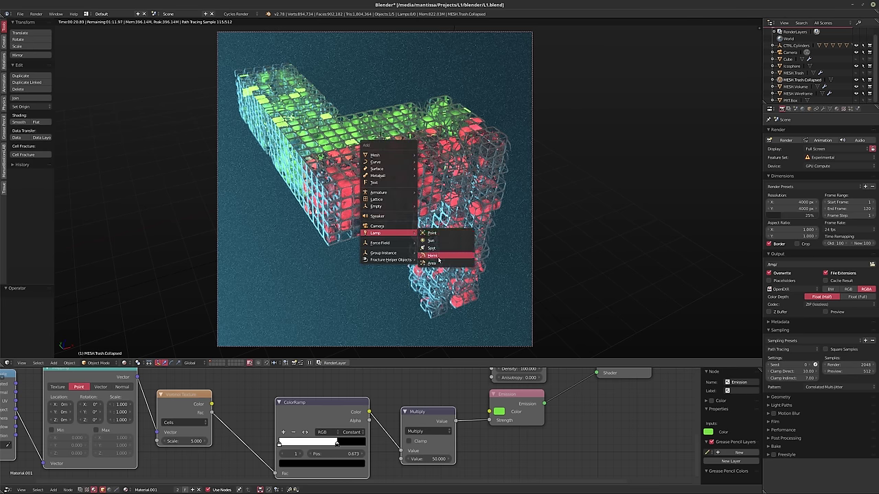
- Add an Area lamp, move it above the lattice and rotate it to face the mesh
{"action": "left_click", "coordinate": [443, 261]}
{"action": "key", "text": "g"}
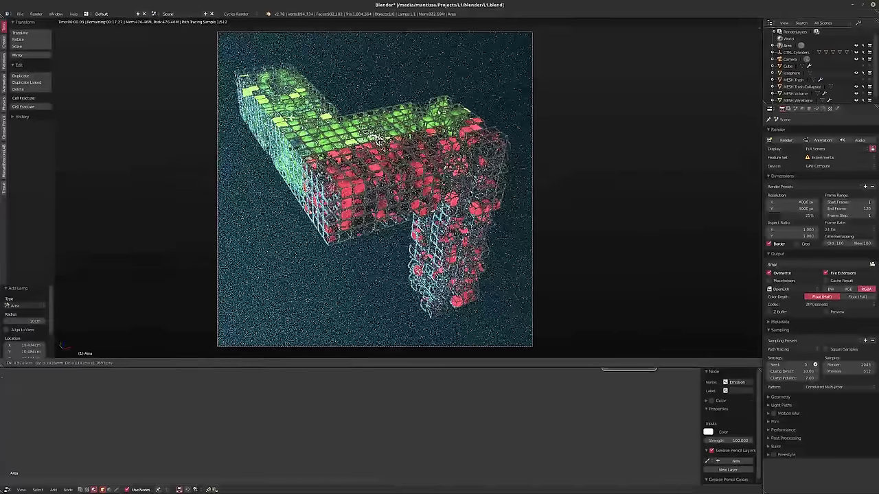
{"action": "left_click", "coordinate": [476, 61]}
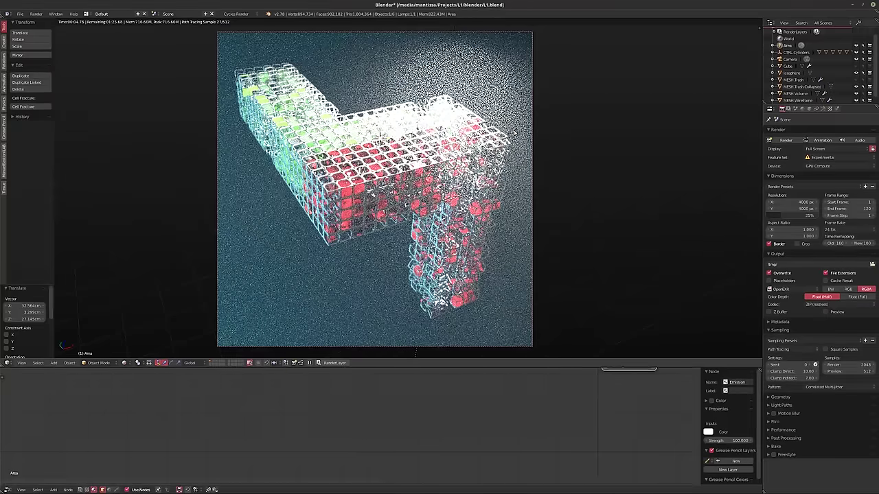
{"action": "key", "text": "shift+z"}
{"action": "mouse_move", "coordinate": [504, 144]}
{"action": "middle_mouse_down"}
{"action": "mouse_move", "coordinate": [515, 167]}
{"action": "mouse_move", "coordinate": [487, 161]}
{"action": "mouse_move", "coordinate": [480, 177]}
{"action": "mouse_move", "coordinate": [686, 121]}
{"action": "middle_mouse_up"}
{"action": "key", "text": "r"}
{"action": "left_click", "coordinate": [501, 151]}
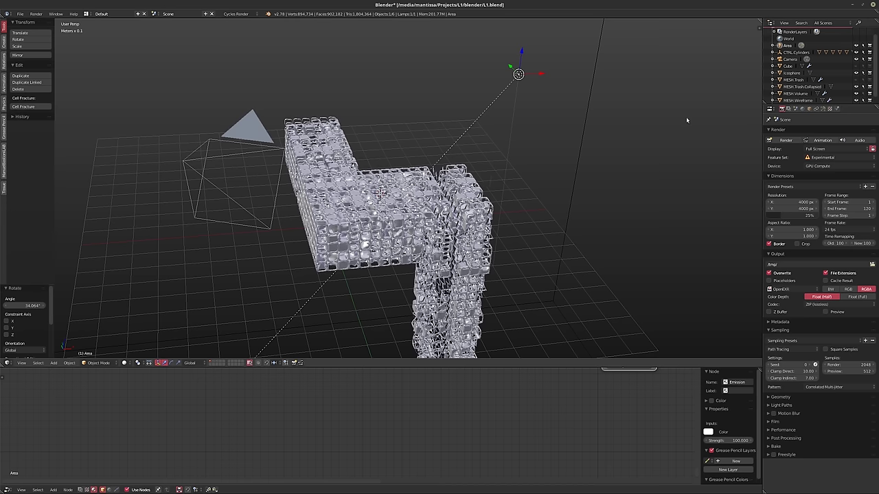
{"action": "left_click", "coordinate": [822, 109]}
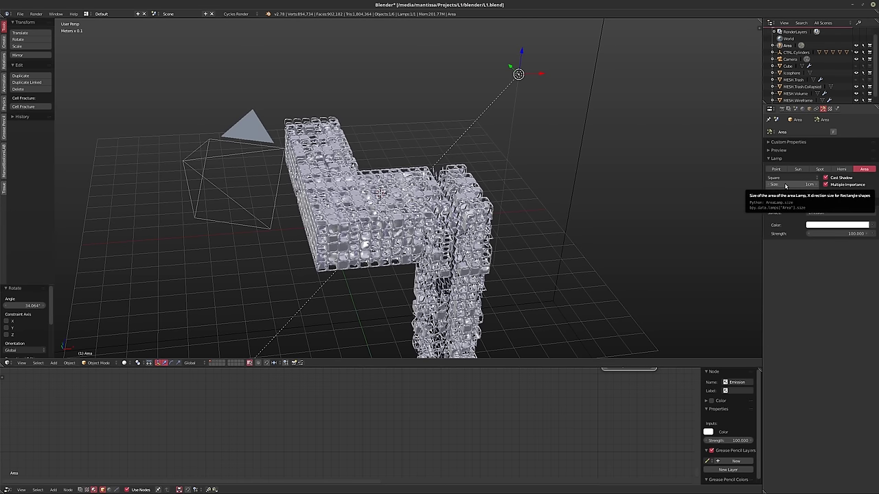
- Enlarge the Area lamp to 14 cm and view the camera in live rendered preview
{"action": "left_click_drag", "start_coordinate": [786, 185], "coordinate": [817, 185]}
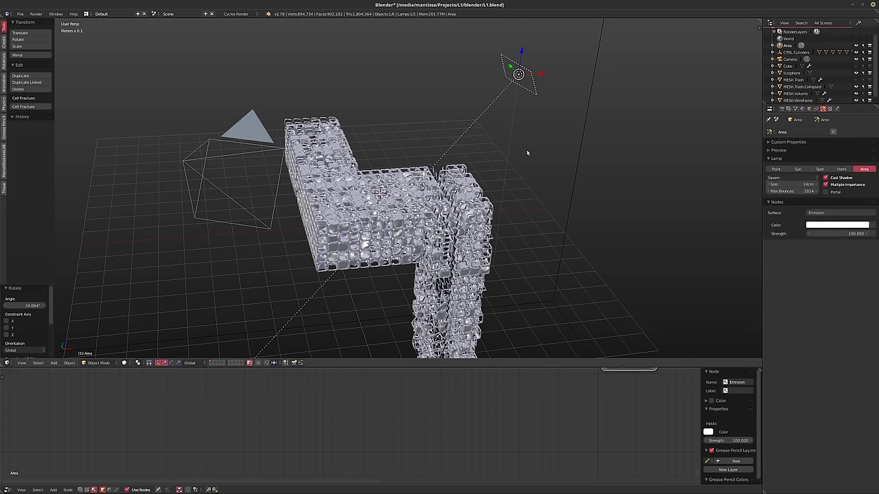
{"action": "key", "text": "KP_0"}
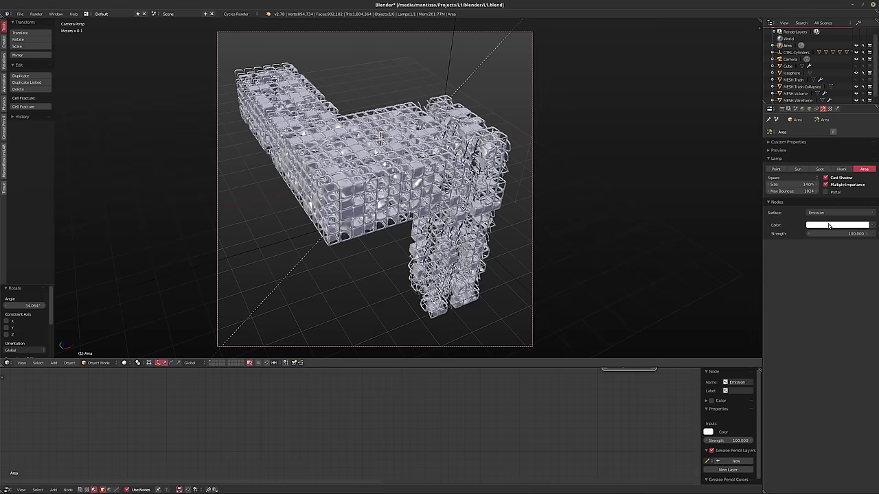
{"action": "key", "text": "shift+z"}
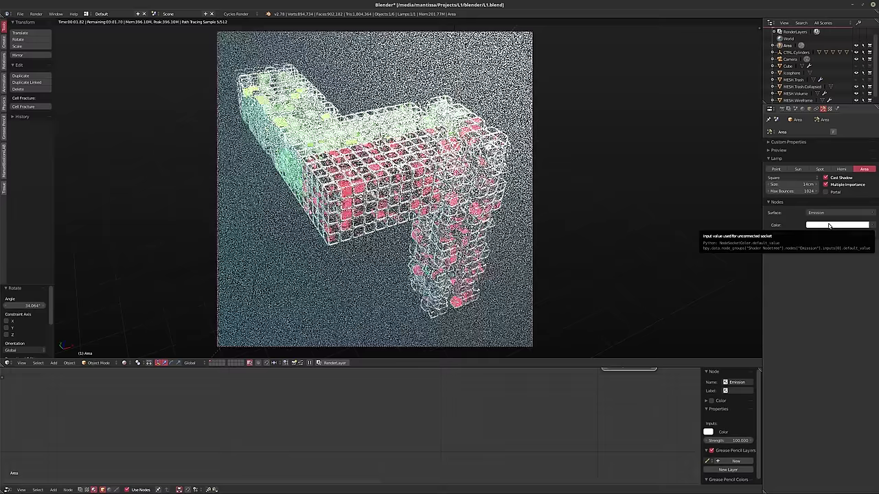
- Tint the lamp a pale peach with lowered saturation and value 0.900
{"action": "left_click", "coordinate": [829, 226]}
{"action": "left_click", "coordinate": [832, 163]}
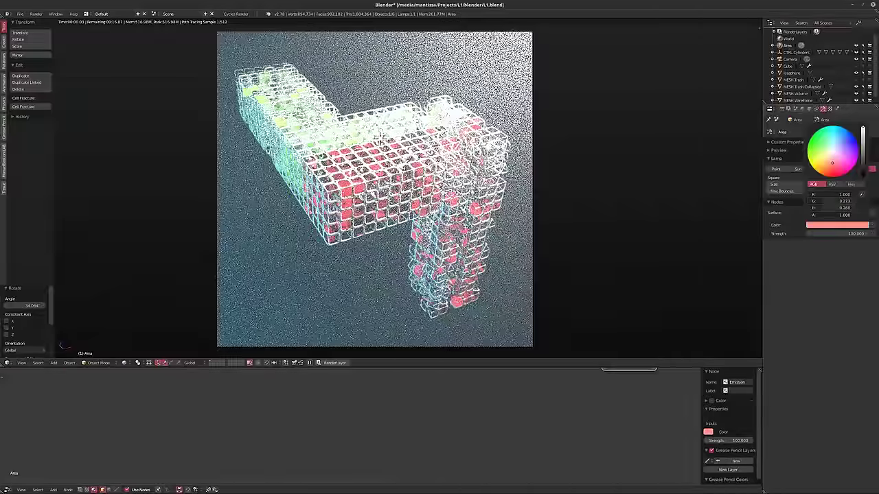
{"action": "left_click", "coordinate": [832, 163]}
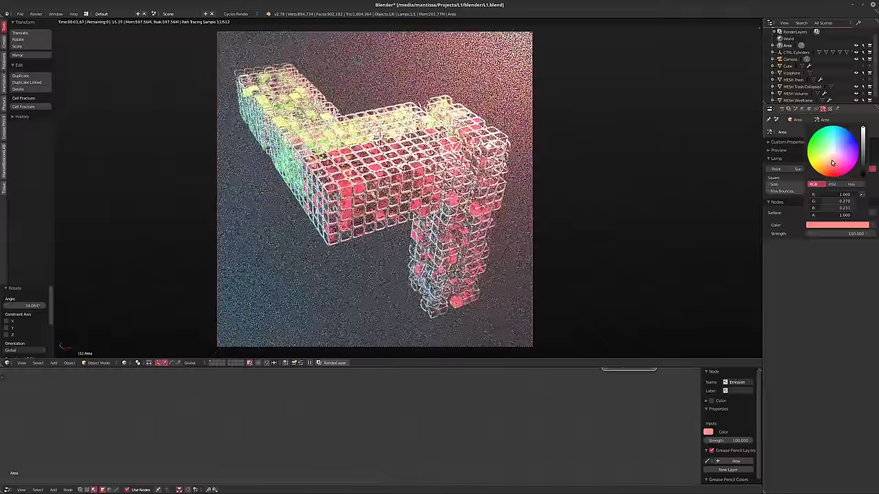
{"action": "left_click", "coordinate": [830, 162]}
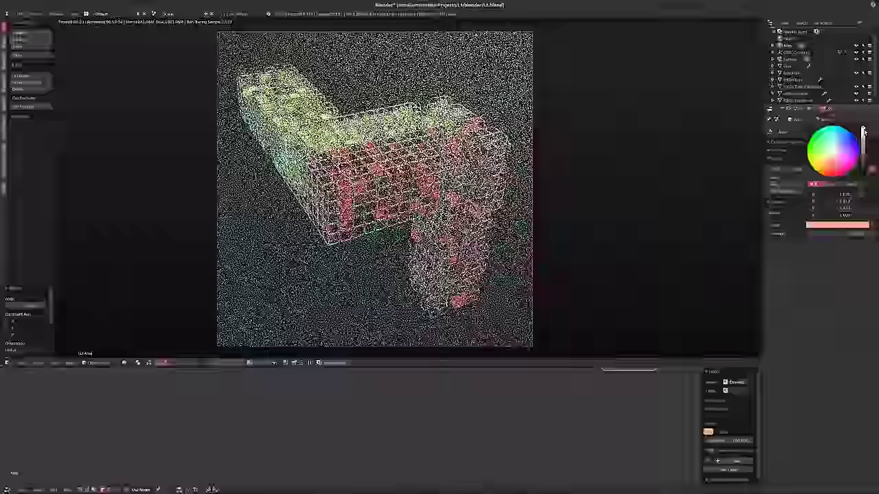
{"action": "left_click", "coordinate": [828, 162]}
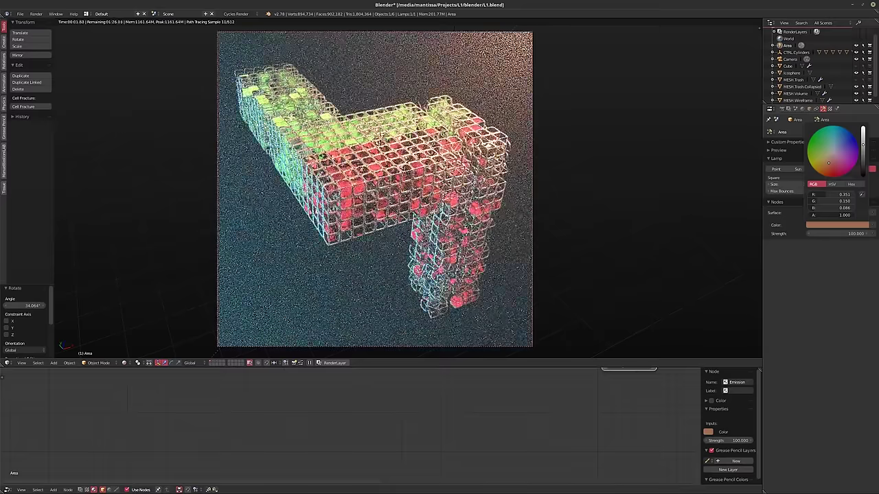
{"action": "left_click_drag", "start_coordinate": [863, 144], "coordinate": [863, 154]}
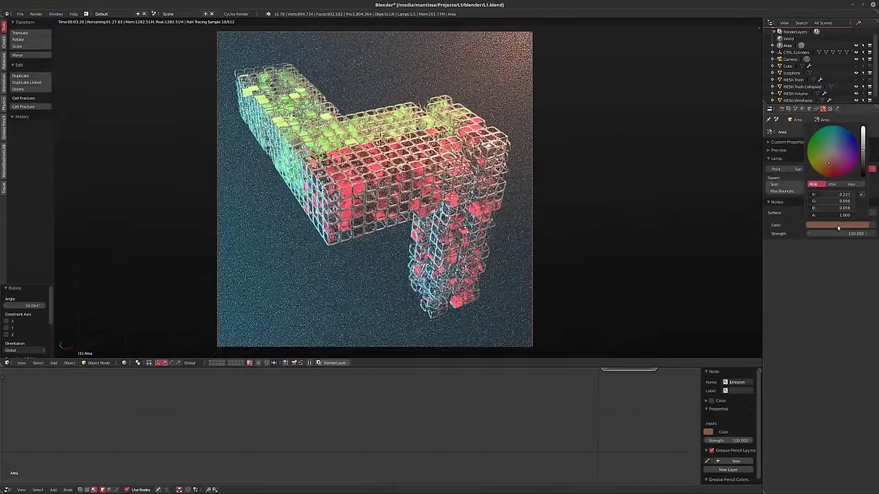
{"action": "left_click_drag", "start_coordinate": [864, 151], "coordinate": [864, 142]}
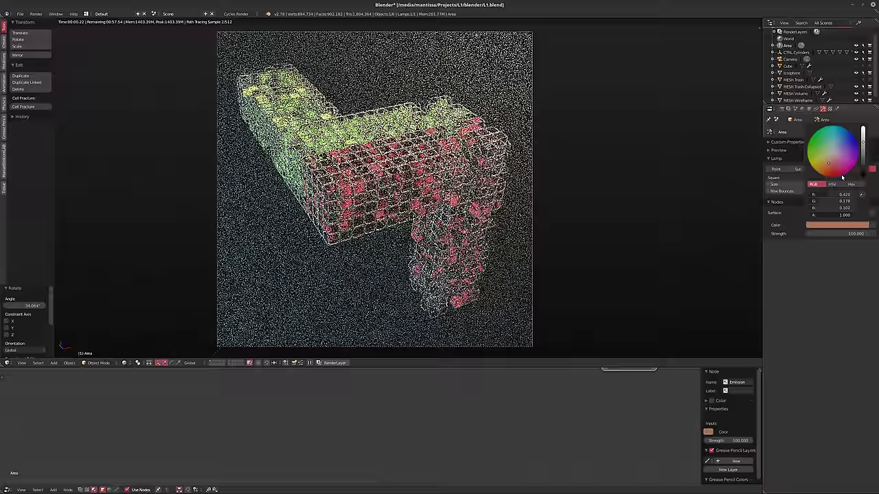
{"action": "left_click", "coordinate": [832, 184]}
{"action": "left_click_drag", "start_coordinate": [845, 202], "coordinate": [822, 198]}
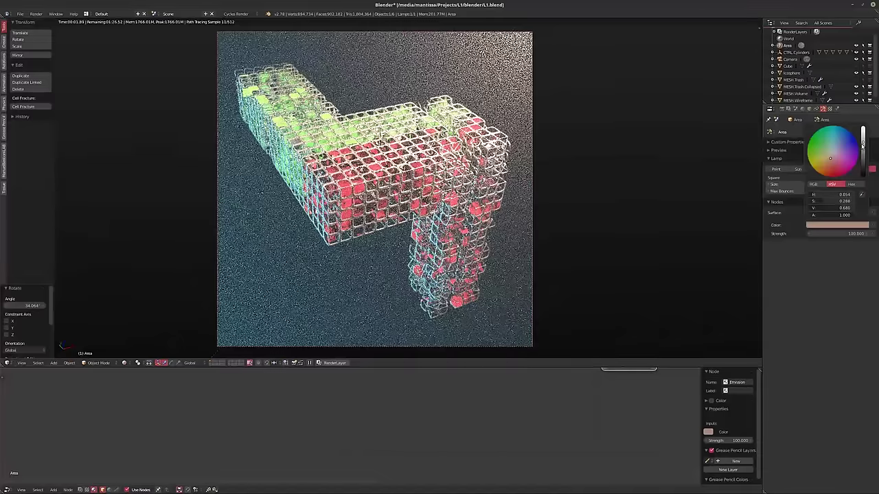
{"action": "left_click_drag", "start_coordinate": [864, 143], "coordinate": [863, 131]}
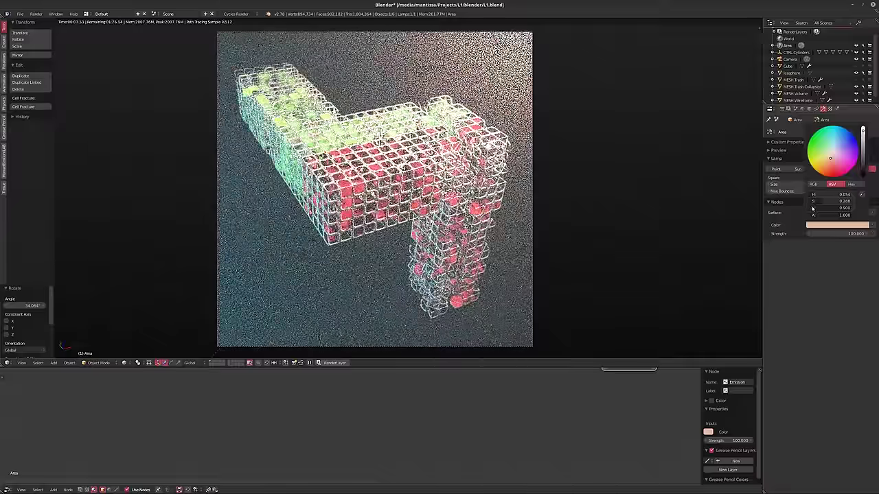
- Set the lamp's emission strength to 25 and enlarge it to 1.07 m
{"action": "left_click", "coordinate": [836, 234]}
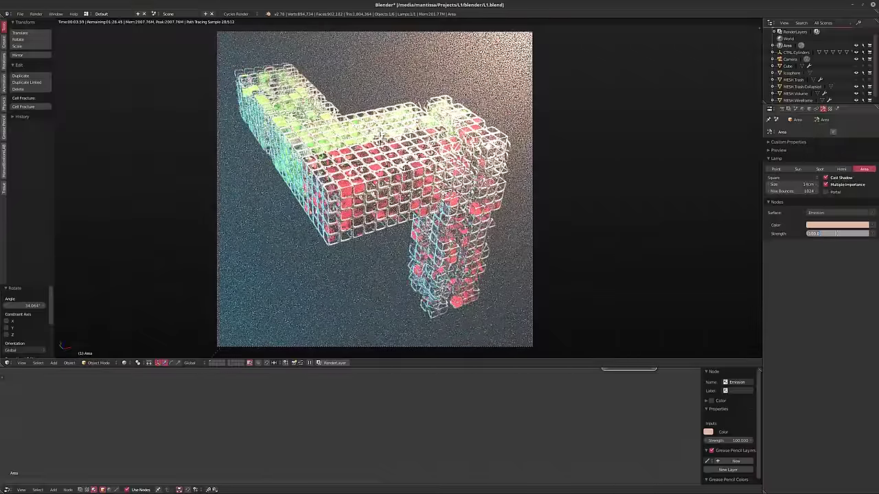
{"action": "type", "text": "10"}
{"action": "key", "text": "Return"}
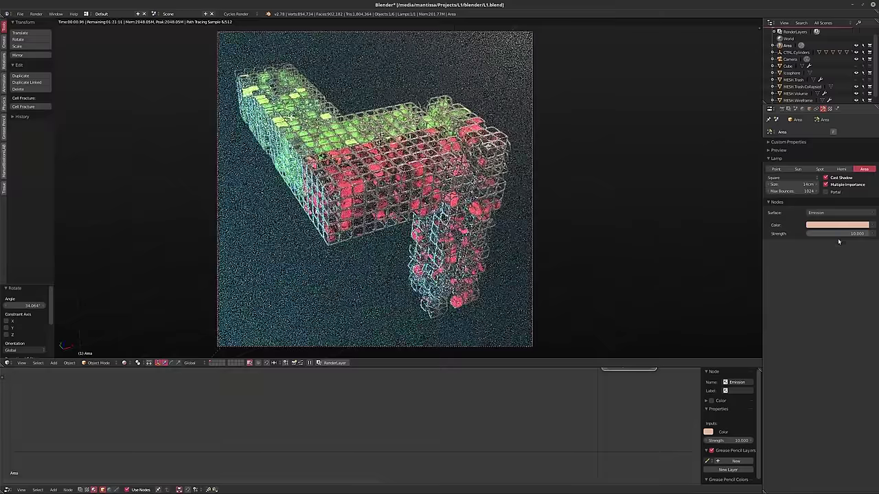
{"action": "left_click", "coordinate": [829, 234]}
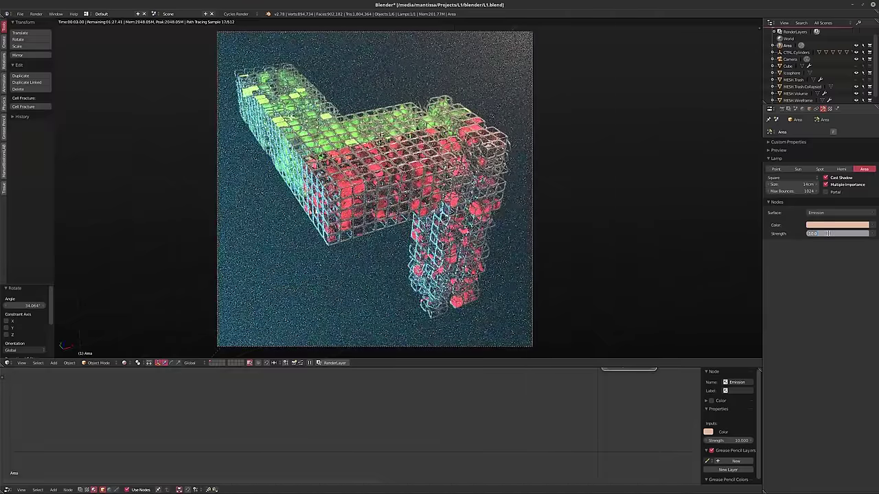
{"action": "type", "text": "25"}
{"action": "key", "text": "Return"}
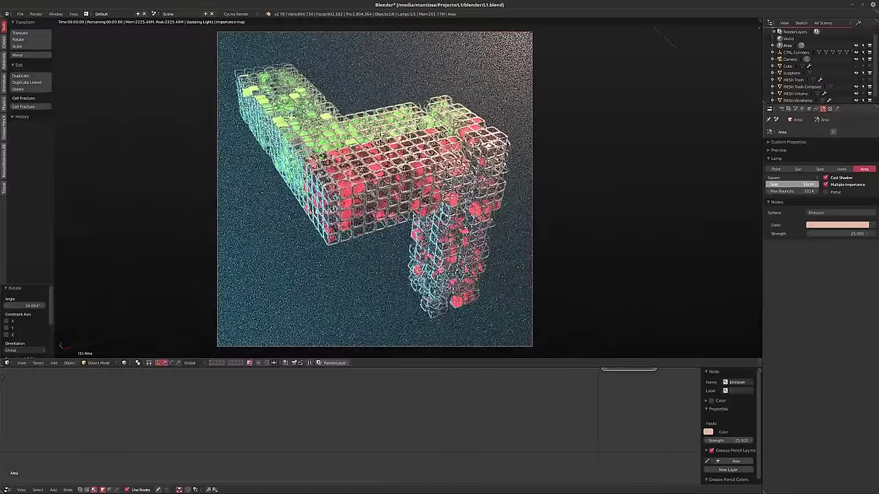
{"action": "left_click_drag", "start_coordinate": [779, 185], "coordinate": [783, 188]}
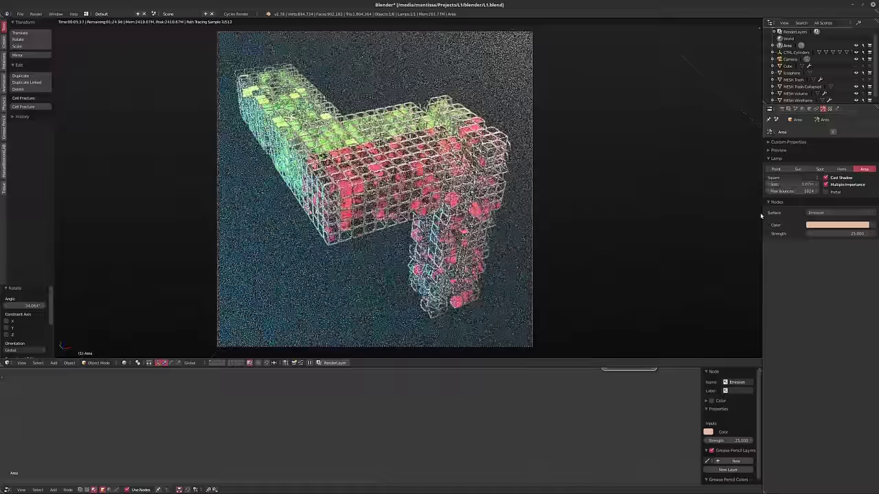
{"action": "left_click", "coordinate": [835, 234]}
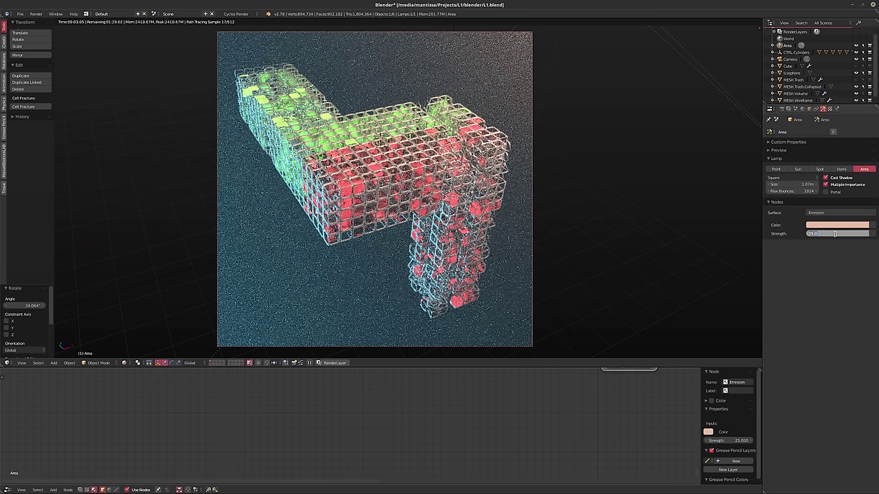
{"action": "key", "text": "Return"}
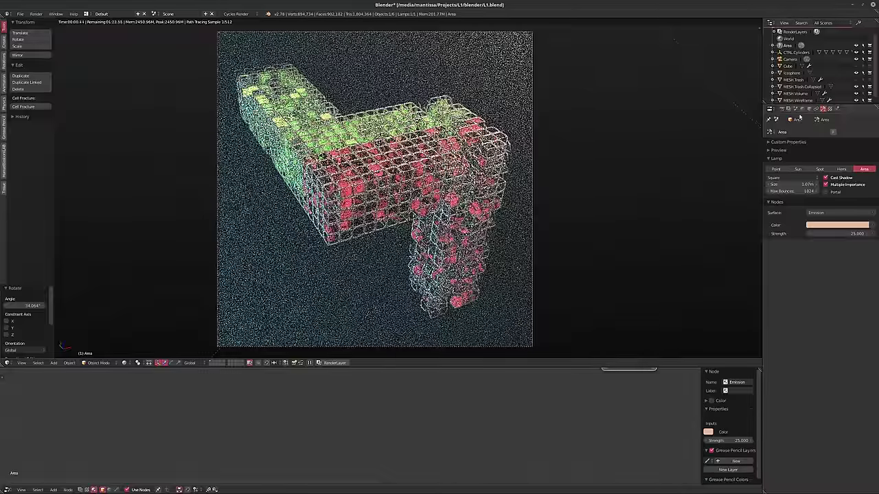
{"action": "left_click", "coordinate": [782, 109]}
{"action": "left_click", "coordinate": [796, 109]}
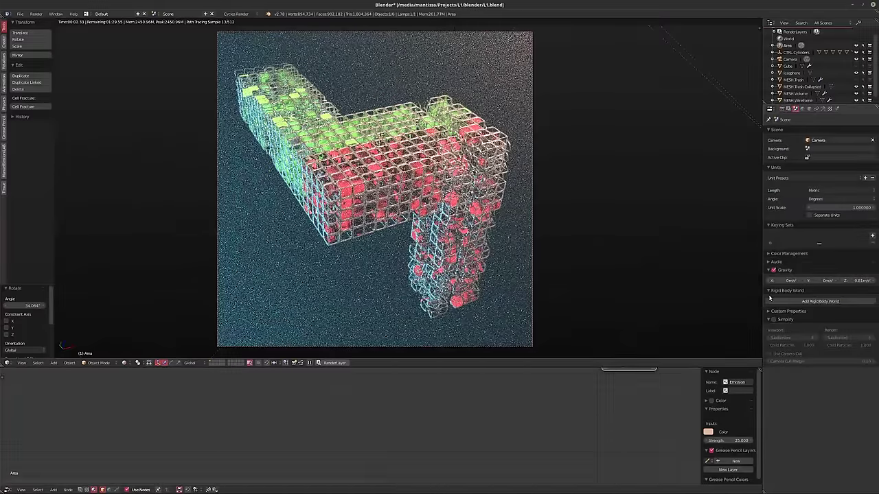
- In Color Management choose the RRT view, then set gamma 0.712 and exposure 0.703
{"action": "left_click", "coordinate": [770, 254]}
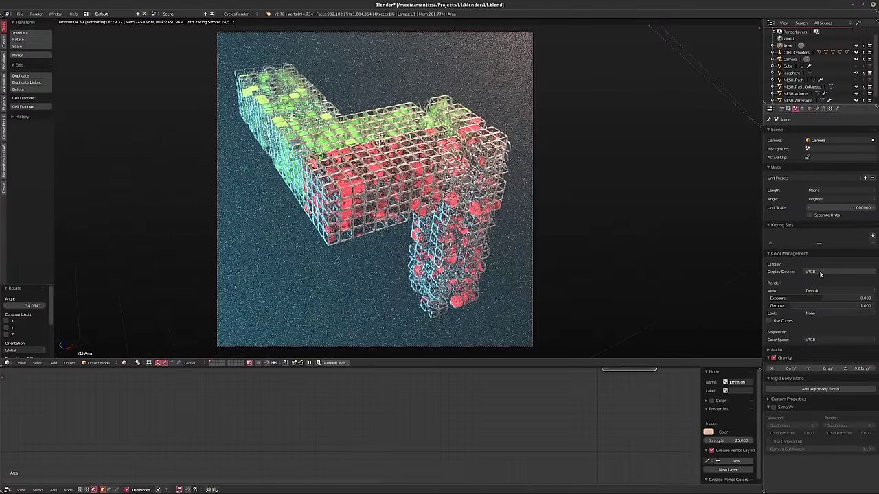
{"action": "scroll", "coordinate": [819, 292], "scroll_direction": "down", "scroll_amount": 4, "text": "ctrl"}
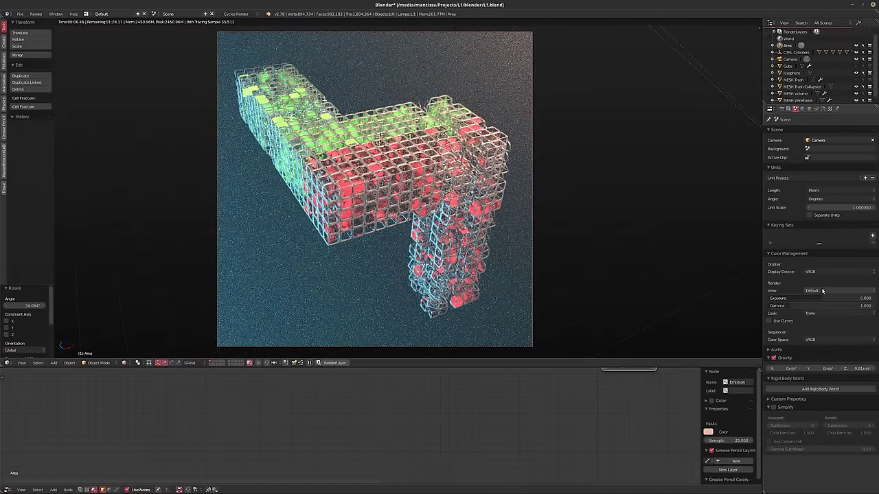
{"action": "scroll", "coordinate": [823, 292], "scroll_direction": "up", "scroll_amount": 2, "text": "ctrl"}
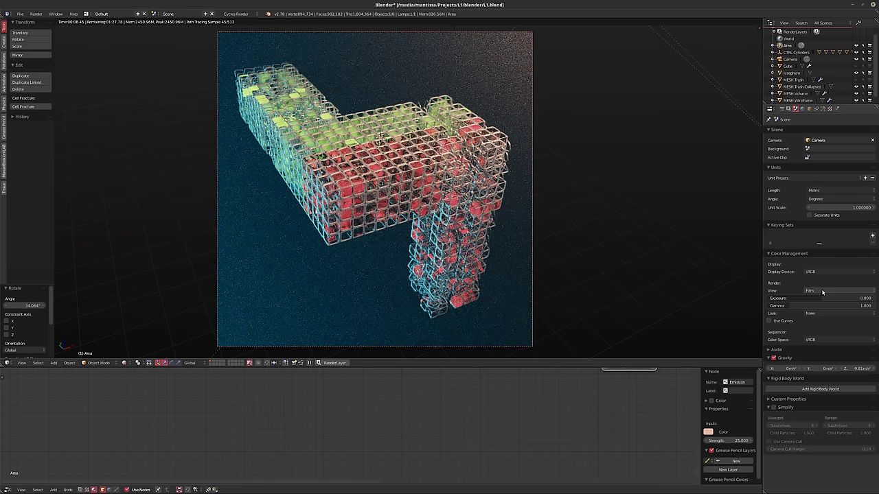
{"action": "scroll", "coordinate": [823, 292], "scroll_direction": "up", "scroll_amount": 1, "text": "ctrl"}
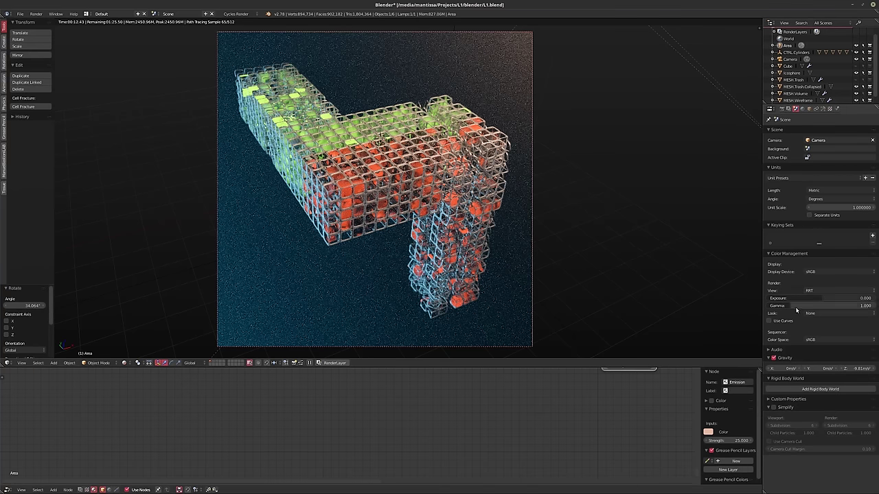
{"action": "left_click_drag", "start_coordinate": [825, 305], "coordinate": [859, 306]}
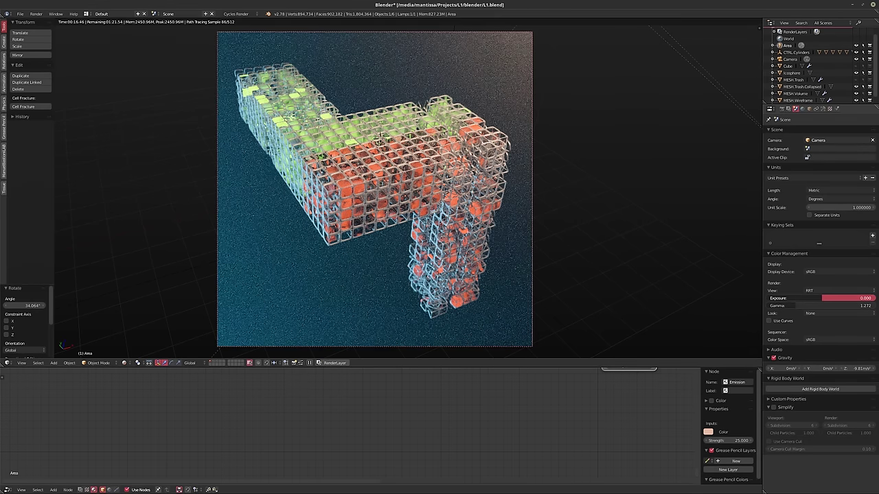
{"action": "key", "text": "ctrl+z"}
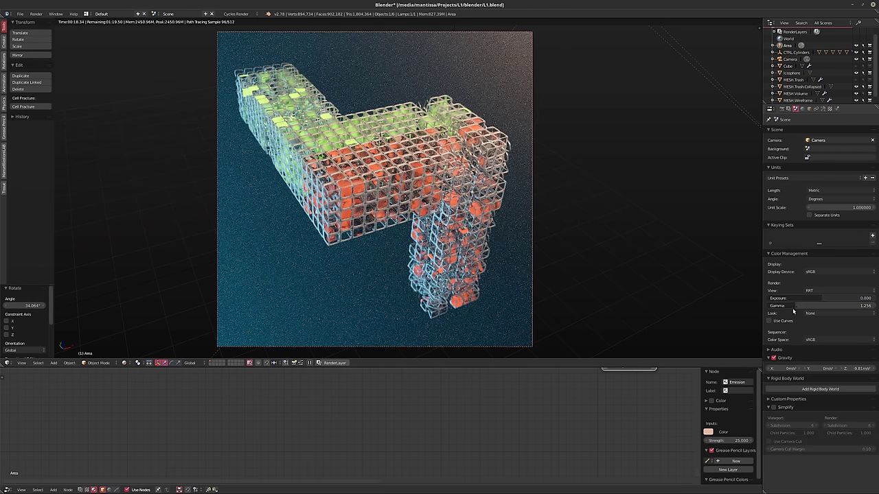
{"action": "left_click_drag", "start_coordinate": [794, 309], "coordinate": [756, 309]}
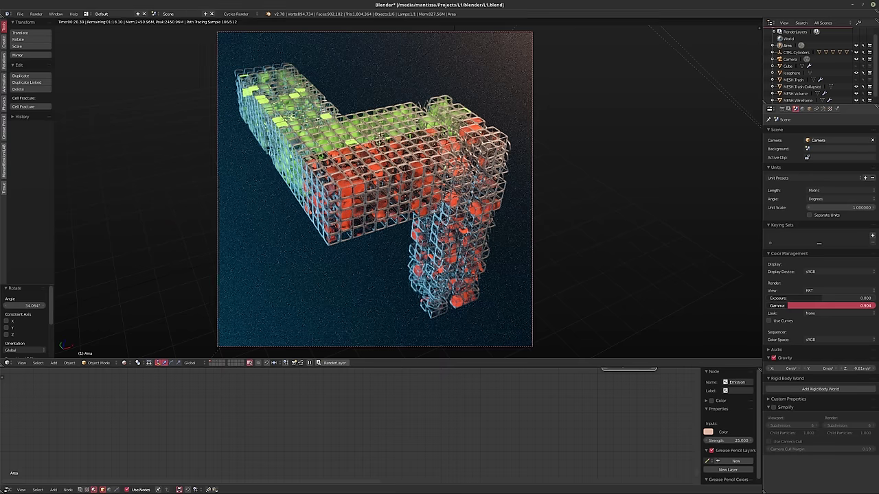
{"action": "mouse_move", "coordinate": [824, 305]}
{"action": "left_mouse_down"}
{"action": "mouse_move", "coordinate": [815, 304]}
{"action": "mouse_move", "coordinate": [845, 299]}
{"action": "left_mouse_up"}
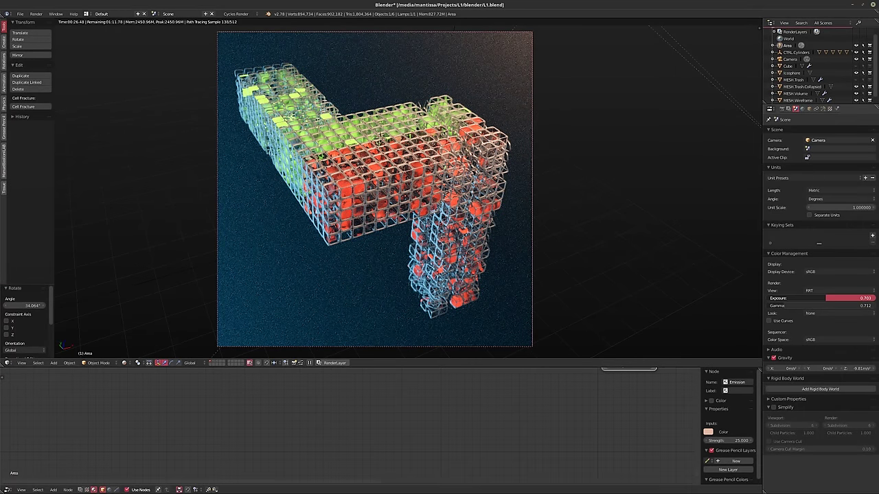
{"action": "left_click_drag", "start_coordinate": [827, 298], "coordinate": [827, 299]}
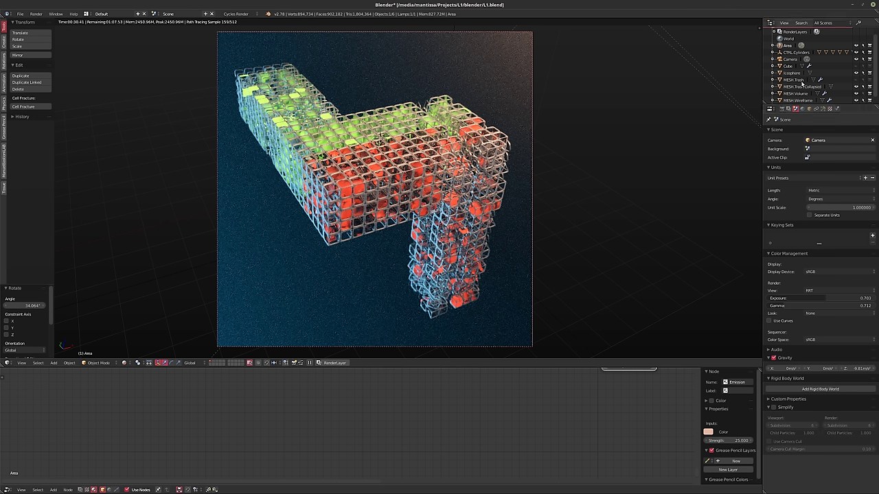
- Select MESH.Trash.Collapsed and frame its Volume Scatter, Add Shader and Material Output nodes
{"action": "left_click", "coordinate": [796, 88]}
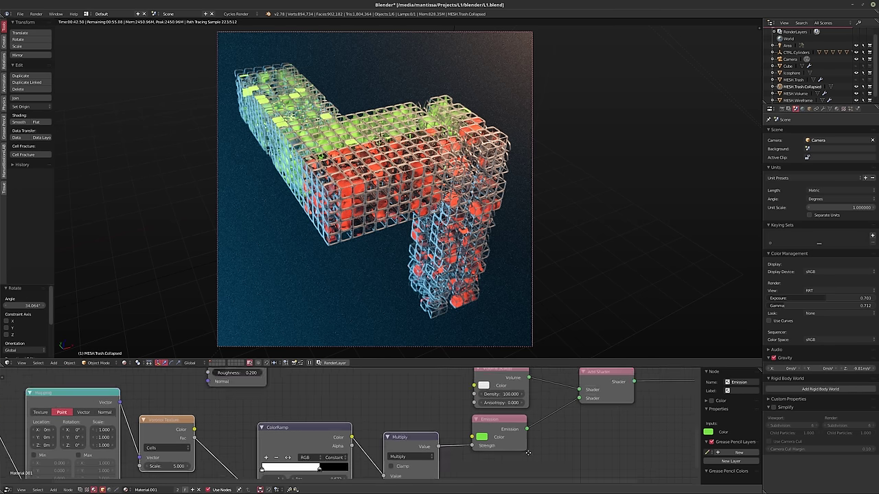
{"action": "scroll", "coordinate": [552, 425], "scroll_direction": "down", "scroll_amount": 2}
{"action": "scroll", "coordinate": [539, 441], "scroll_direction": "down", "scroll_amount": 2}
{"action": "middle_click_drag", "start_coordinate": [556, 419], "coordinate": [543, 438]}
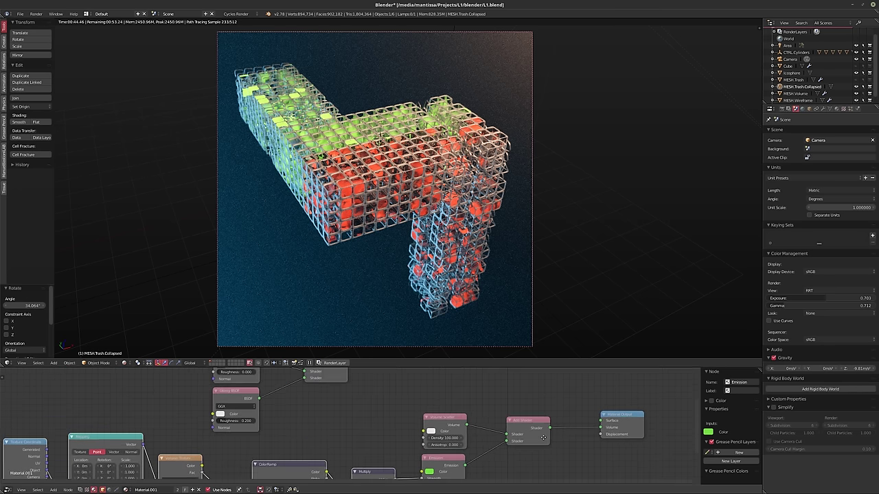
{"action": "scroll", "coordinate": [479, 441], "scroll_direction": "up", "scroll_amount": 2}
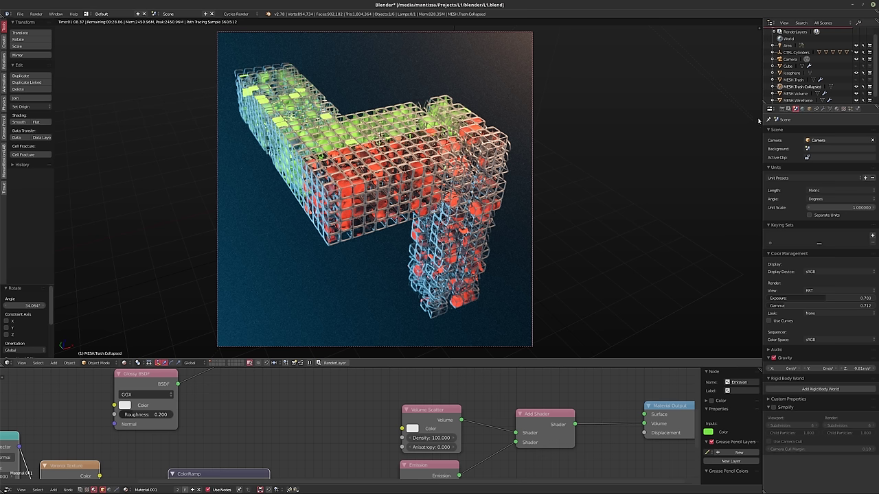
- Select MESH.Wireframe and reduce its Wireframe modifier thickness to 0.15, then 0.1
{"action": "left_click", "coordinate": [814, 100]}
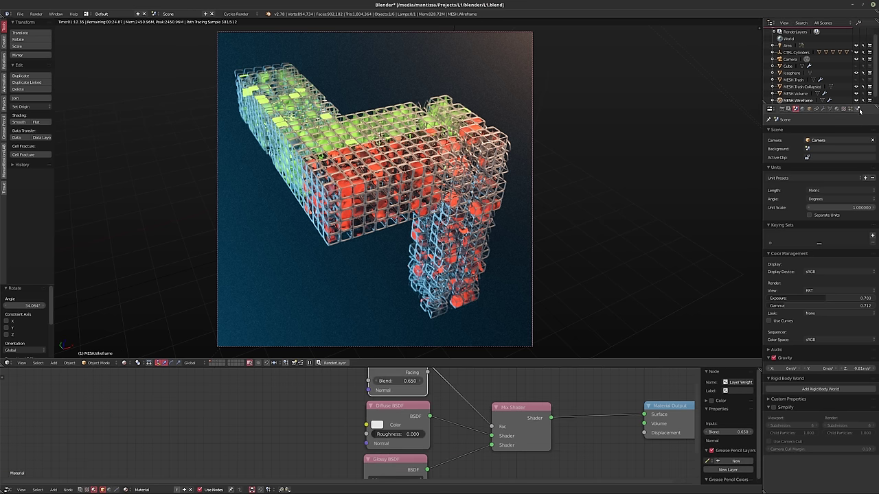
{"action": "left_click", "coordinate": [823, 110]}
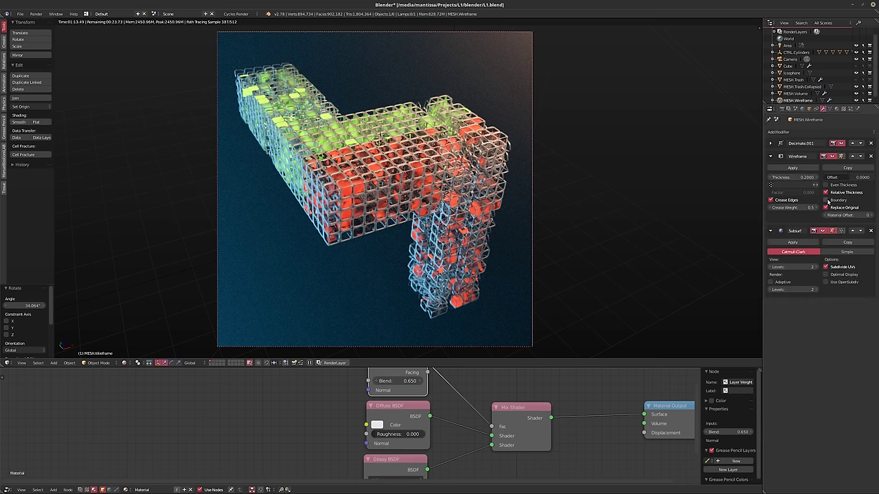
{"action": "left_click", "coordinate": [799, 178]}
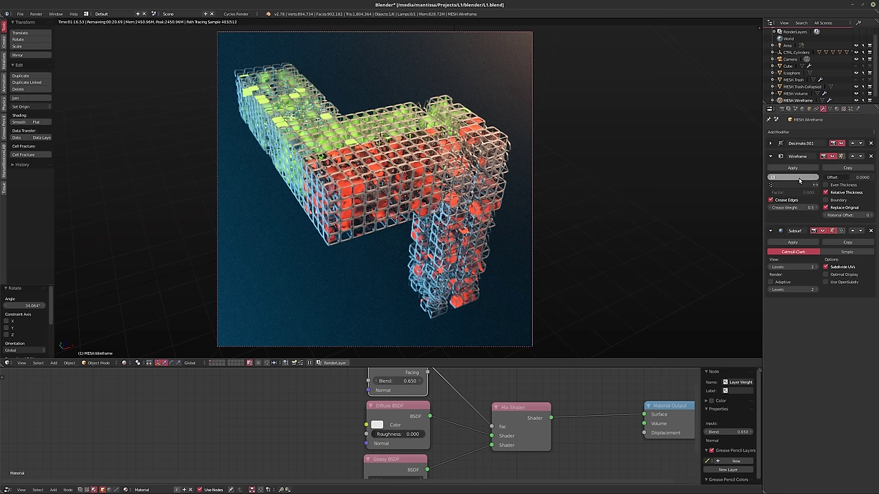
{"action": "key", "text": "Return"}
{"action": "left_click", "coordinate": [799, 179]}
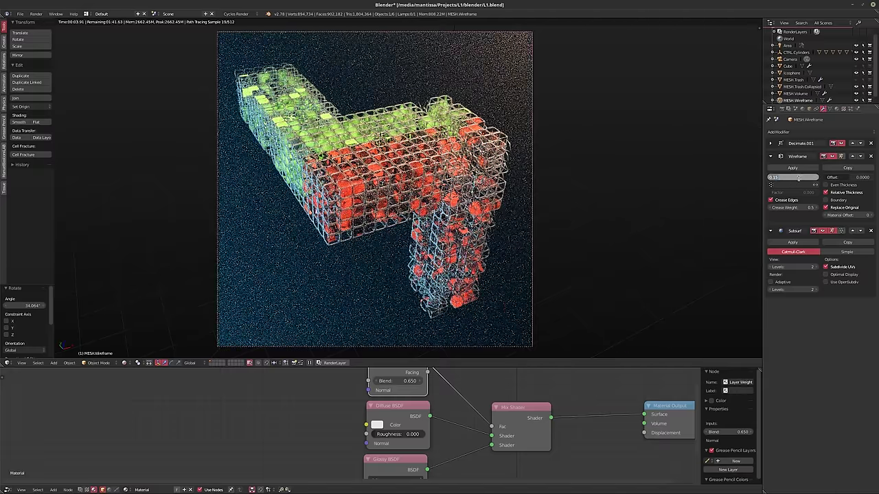
{"action": "type", "text": "1"}
{"action": "key", "text": "Return"}
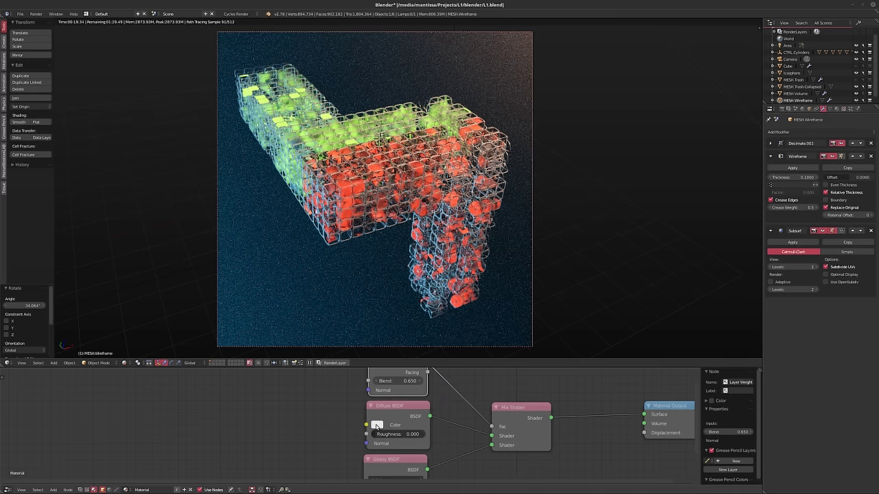
- Darken the Glossy BSDF colour to grey (about 0.197) and set its roughness to 0.01
{"action": "mouse_move", "coordinate": [430, 398]}
{"action": "middle_mouse_down"}
{"action": "mouse_move", "coordinate": [430, 412]}
{"action": "mouse_move", "coordinate": [432, 372]}
{"action": "middle_mouse_up"}
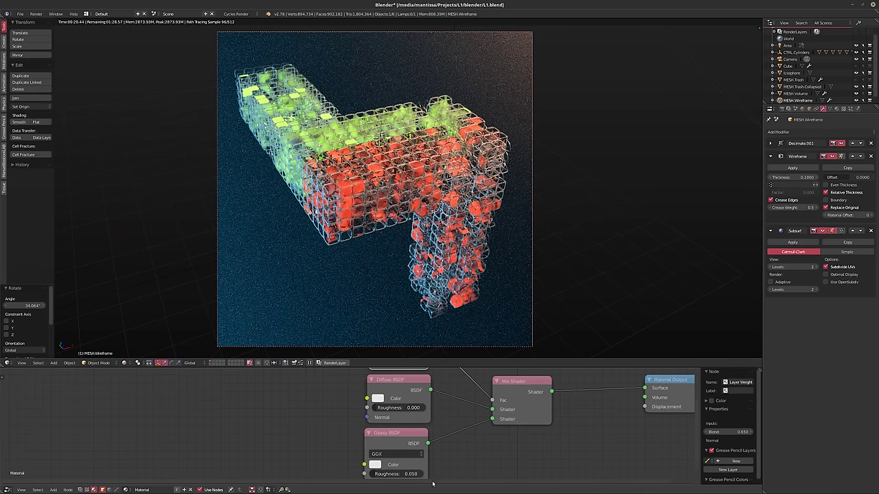
{"action": "left_click", "coordinate": [379, 465]}
{"action": "left_click", "coordinate": [379, 465]}
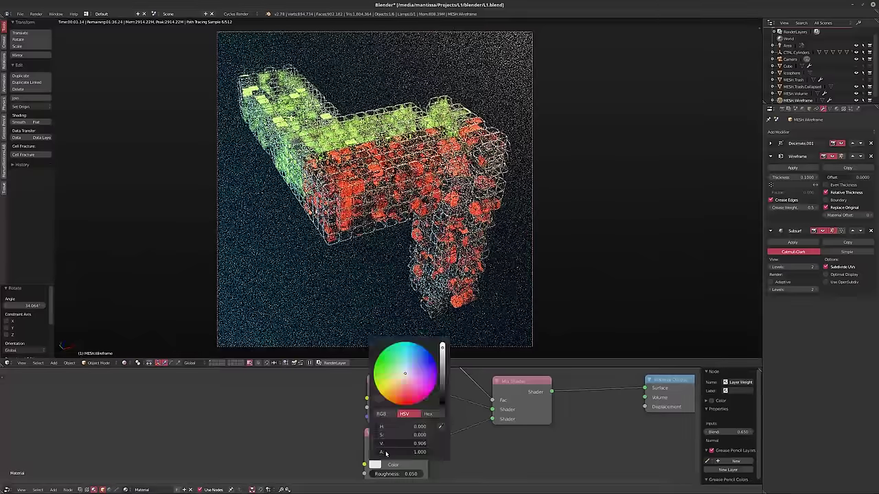
{"action": "left_click_drag", "start_coordinate": [442, 350], "coordinate": [443, 371]}
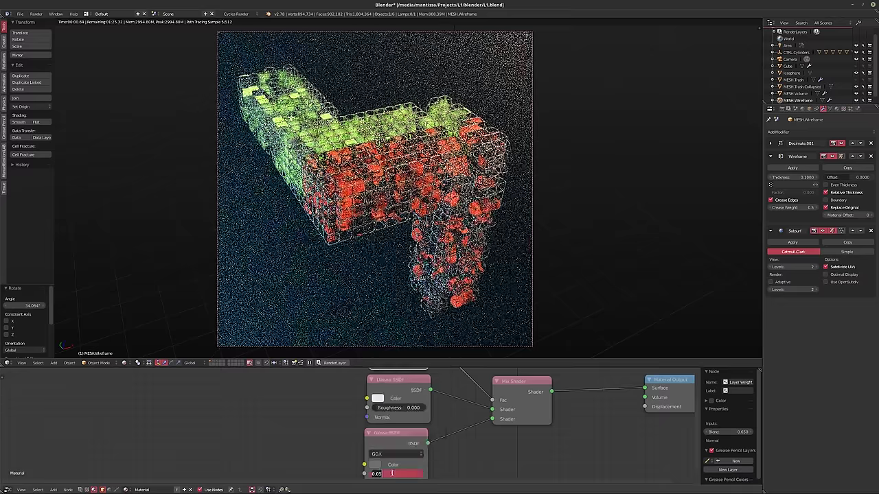
{"action": "left_click", "coordinate": [392, 473]}
{"action": "type", "text": "0.01"}
{"action": "key", "text": "Return"}
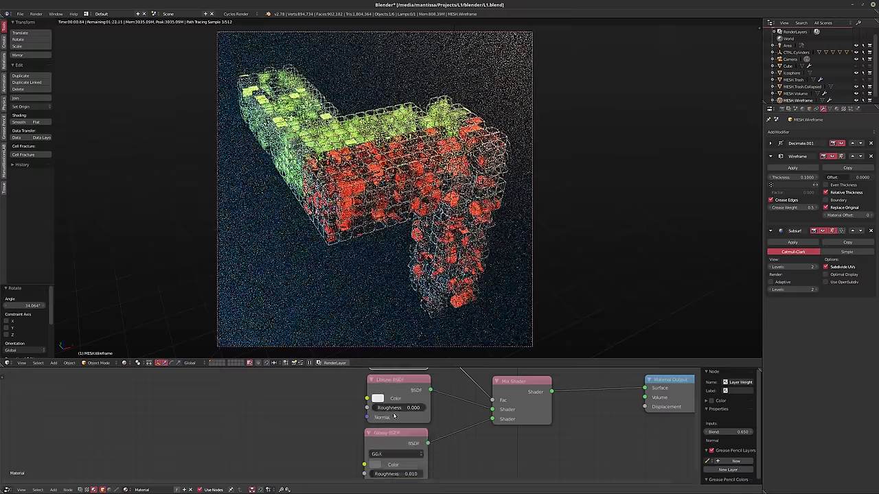
{"action": "left_click", "coordinate": [394, 465]}
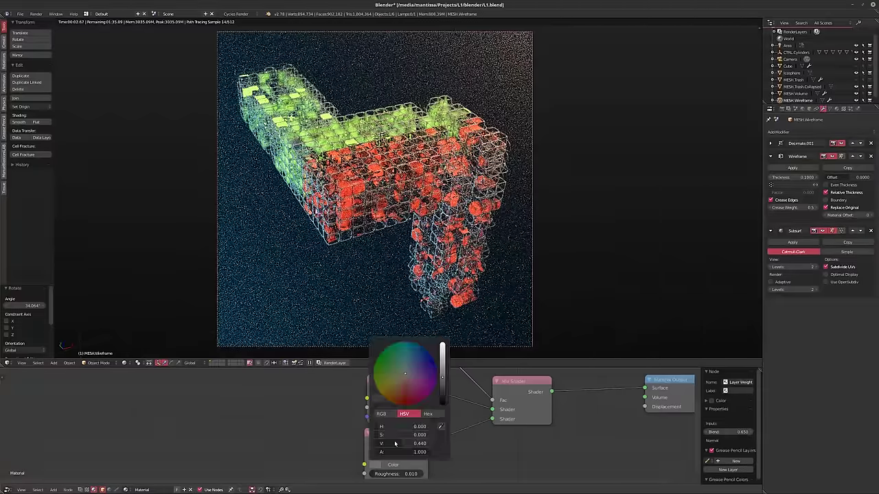
{"action": "left_click_drag", "start_coordinate": [439, 382], "coordinate": [442, 391]}
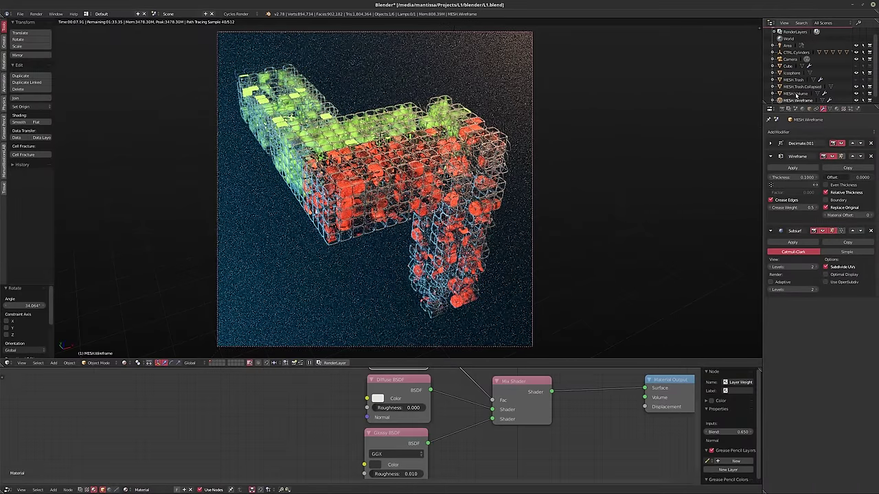
- Select the Area lamp and raise its strength to 50, then 75
{"action": "left_click", "coordinate": [790, 46]}
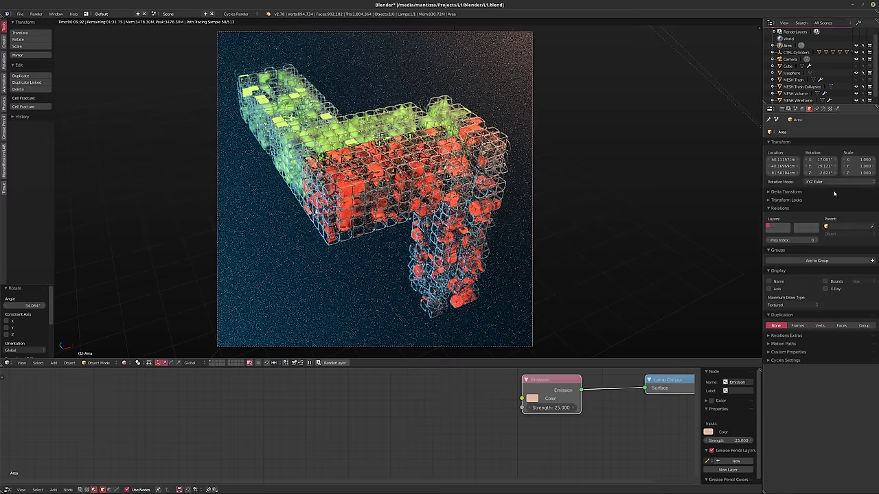
{"action": "left_click", "coordinate": [824, 109]}
{"action": "left_click", "coordinate": [834, 234]}
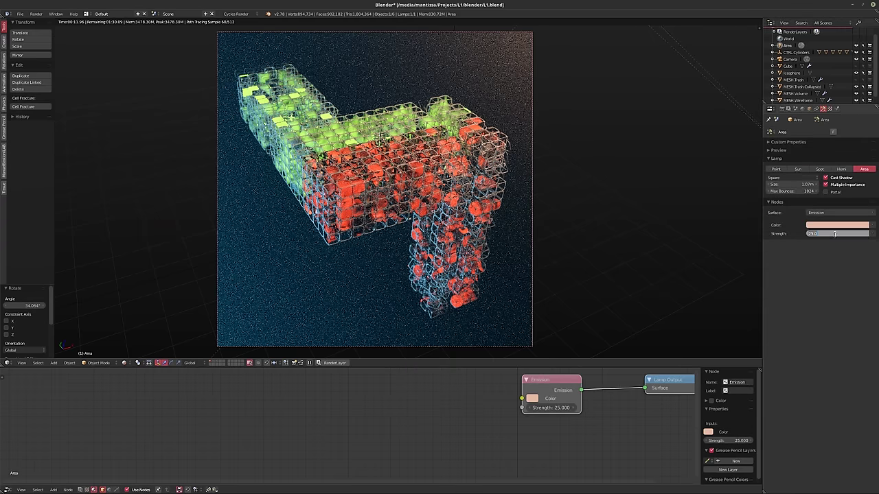
{"action": "type", "text": "50"}
{"action": "key", "text": "Return"}
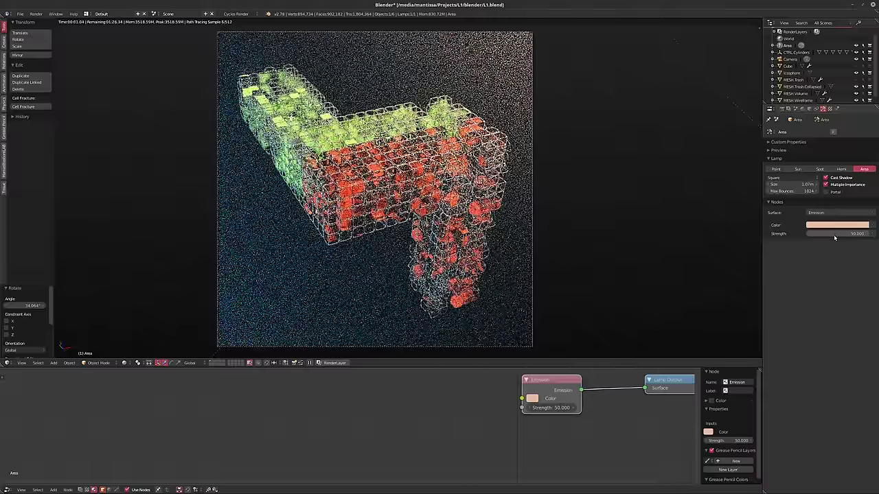
{"action": "left_click", "coordinate": [843, 234]}
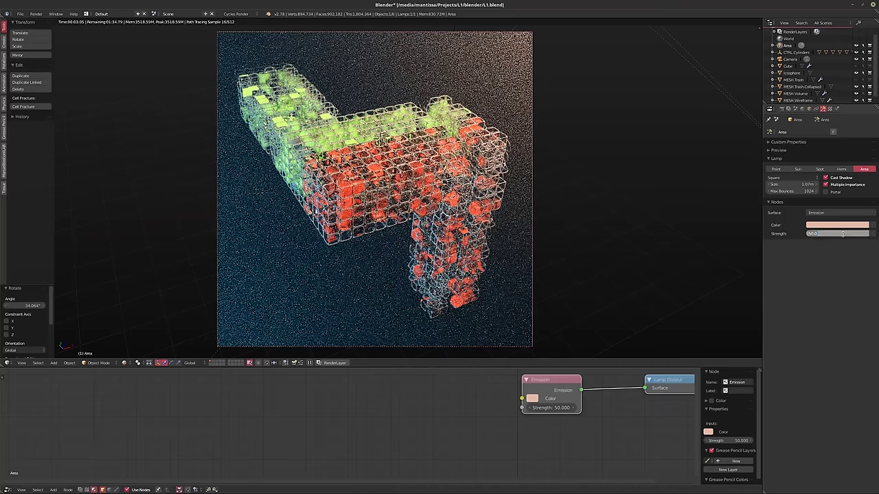
{"action": "type", "text": "75"}
{"action": "key", "text": "Return"}
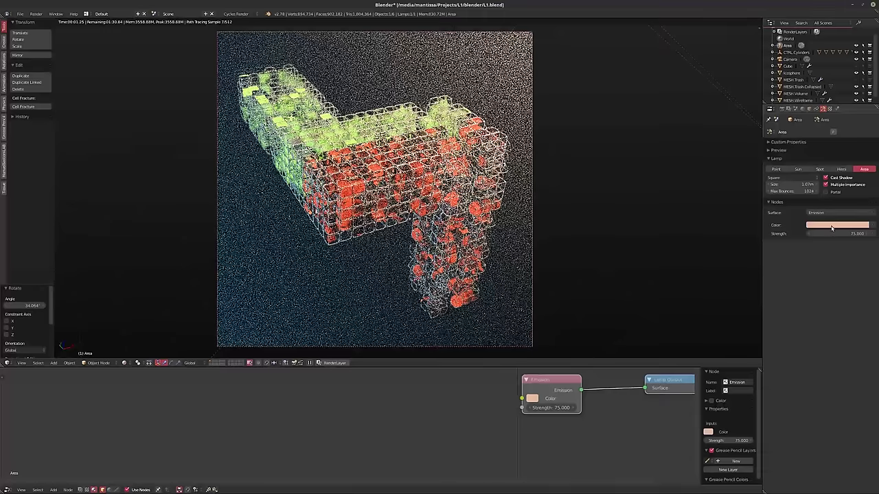
- Lower the lamp colour's saturation to about 0.307 for a paler salmon tone
{"action": "left_click", "coordinate": [826, 224]}
{"action": "left_click_drag", "start_coordinate": [831, 160], "coordinate": [830, 164]}
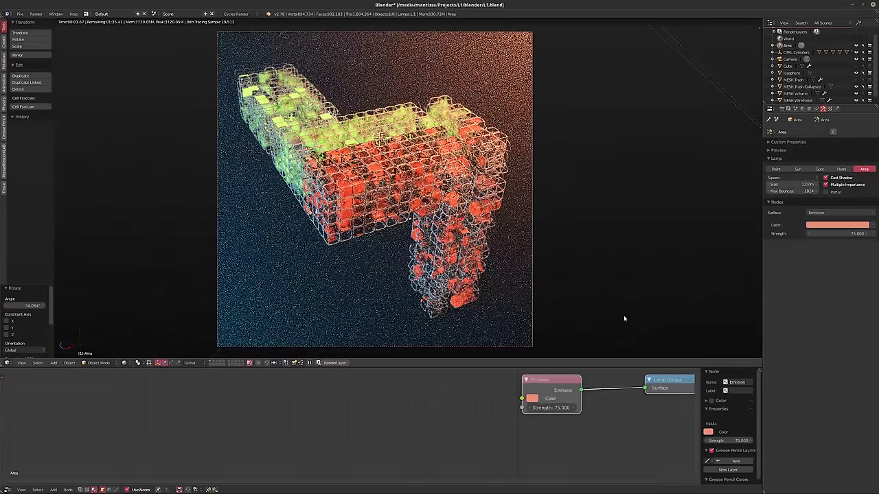
{"action": "left_click", "coordinate": [829, 227]}
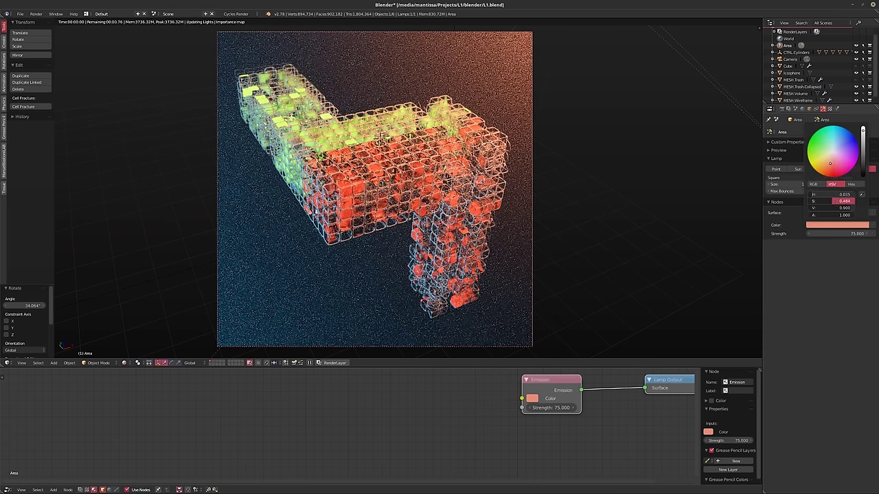
{"action": "left_click_drag", "start_coordinate": [842, 201], "coordinate": [832, 202]}
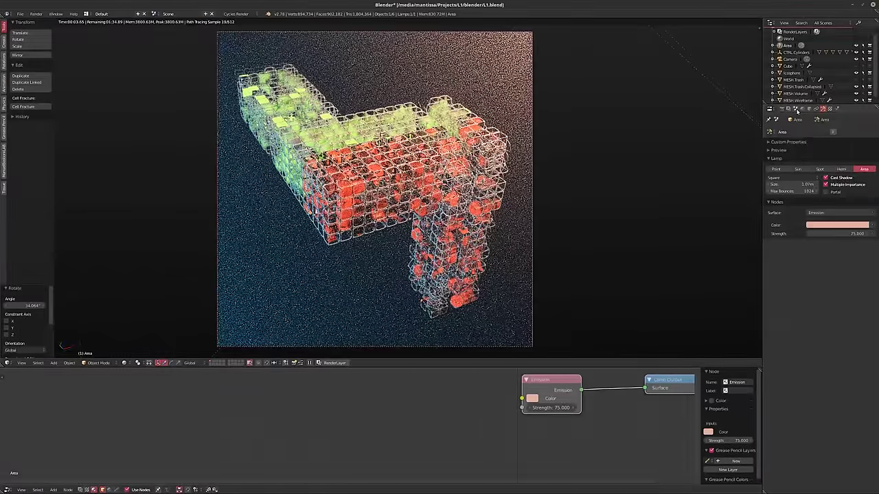
- Choose Default view with Fujifilm F-400 look, gamma 0.409, exposure 0.192 and Use Curves
{"action": "left_click", "coordinate": [795, 109]}
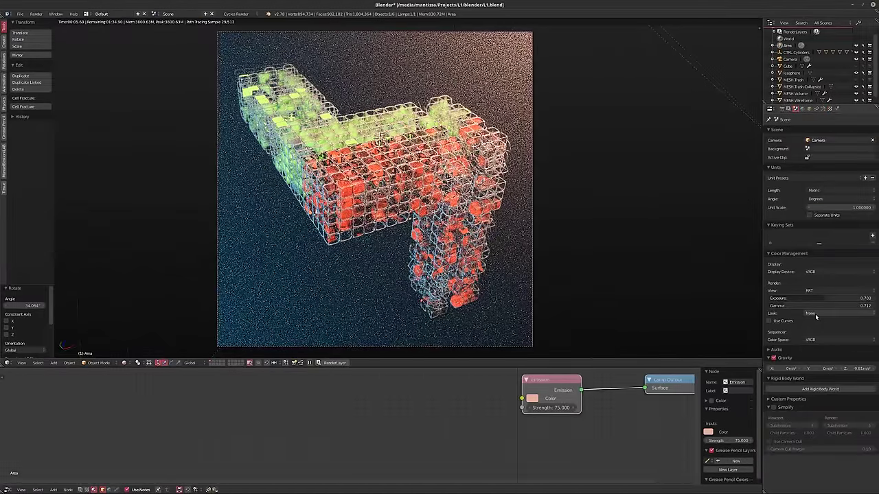
{"action": "scroll", "coordinate": [826, 290], "scroll_direction": "down", "scroll_amount": 1, "text": "ctrl"}
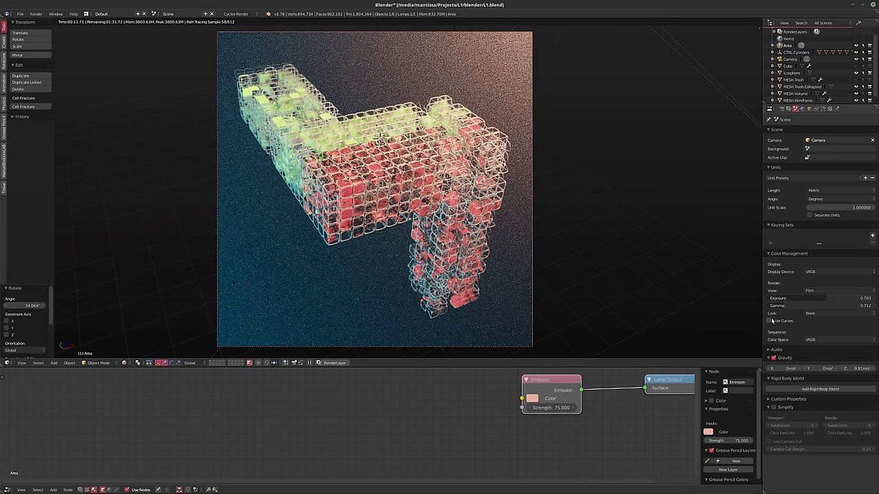
{"action": "scroll", "coordinate": [820, 314], "scroll_direction": "down", "scroll_amount": 1, "text": "ctrl"}
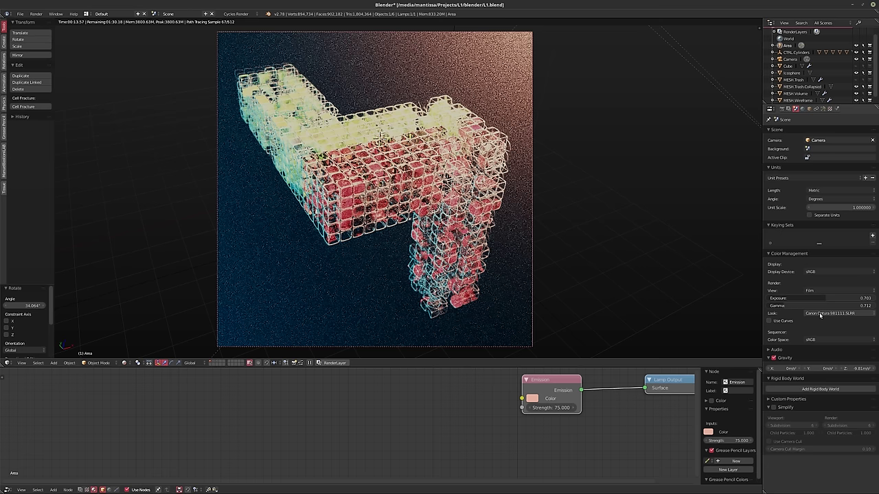
{"action": "scroll", "coordinate": [820, 315], "scroll_direction": "down", "scroll_amount": 1, "text": "ctrl"}
{"action": "scroll", "coordinate": [820, 315], "scroll_direction": "down", "scroll_amount": 1, "text": "ctrl"}
{"action": "scroll", "coordinate": [820, 315], "scroll_direction": "down", "scroll_amount": 1, "text": "ctrl"}
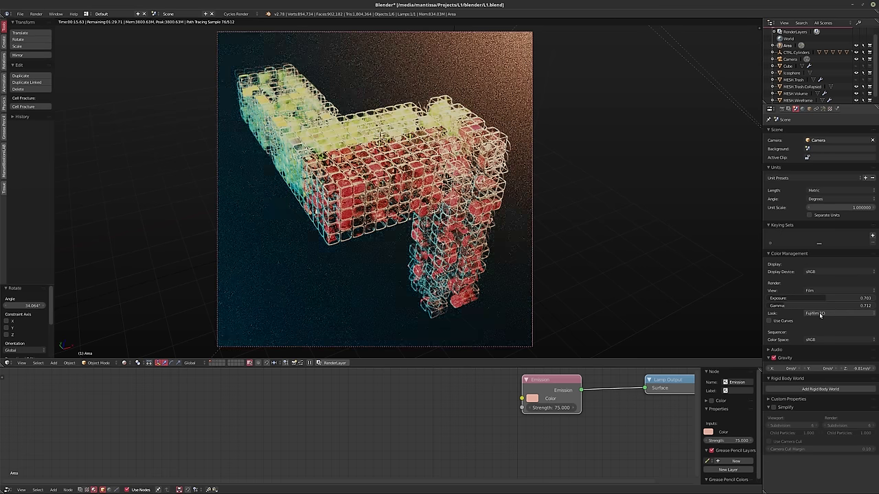
{"action": "scroll", "coordinate": [820, 314], "scroll_direction": "down", "scroll_amount": 1, "text": "ctrl"}
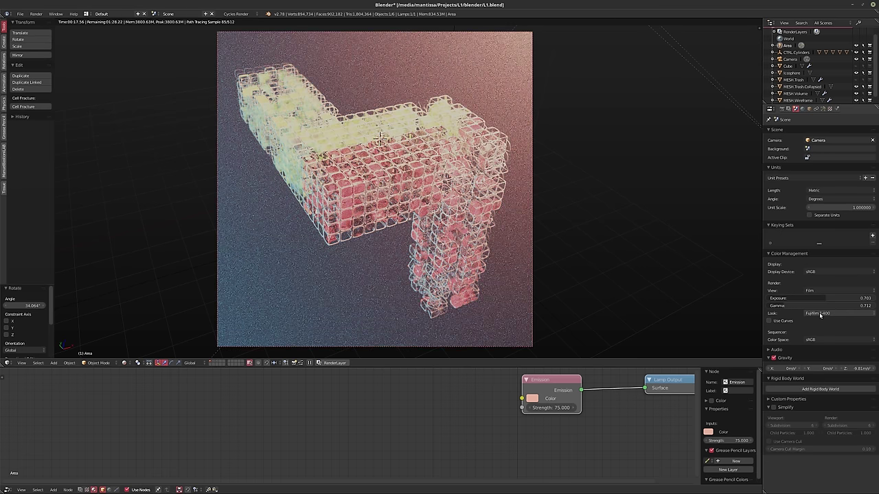
{"action": "mouse_move", "coordinate": [786, 307]}
{"action": "left_mouse_down"}
{"action": "mouse_move", "coordinate": [762, 306]}
{"action": "mouse_move", "coordinate": [821, 298]}
{"action": "left_mouse_up"}
{"action": "scroll", "coordinate": [819, 291], "scroll_direction": "down", "scroll_amount": 1, "text": "ctrl"}
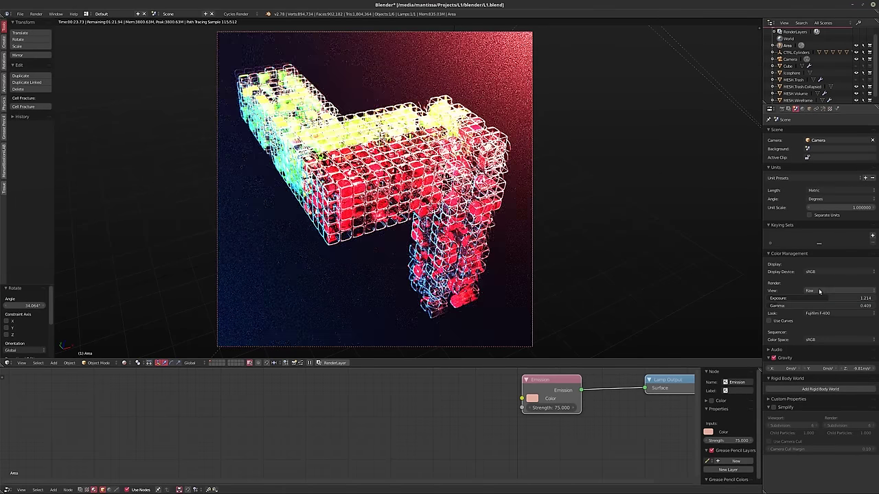
{"action": "scroll", "coordinate": [819, 291], "scroll_direction": "up", "scroll_amount": 2, "text": "ctrl"}
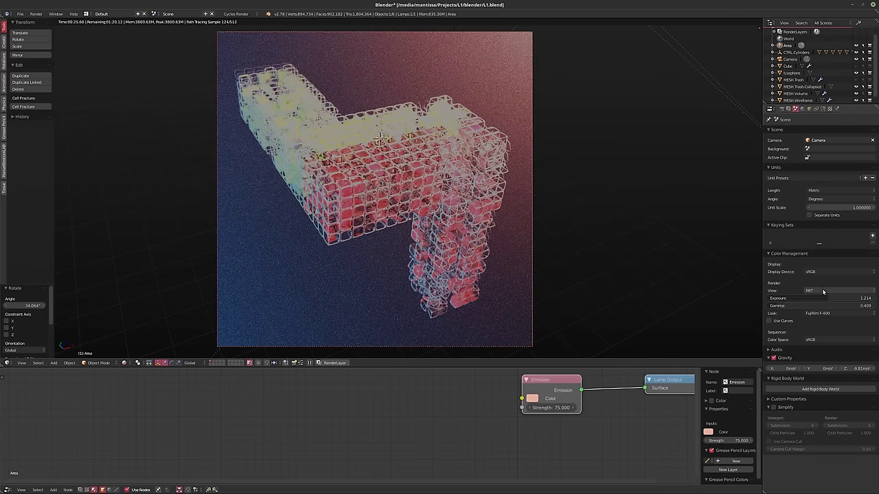
{"action": "scroll", "coordinate": [823, 291], "scroll_direction": "up", "scroll_amount": 1, "text": "ctrl"}
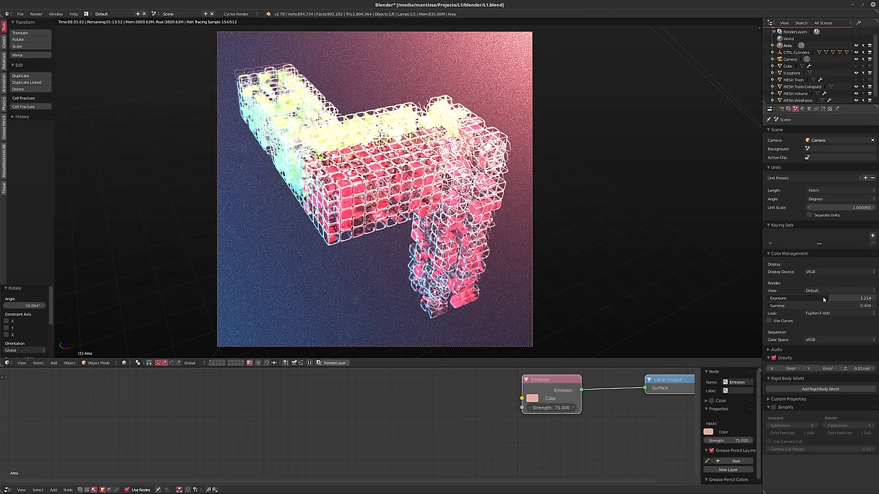
{"action": "left_click_drag", "start_coordinate": [824, 299], "coordinate": [790, 300]}
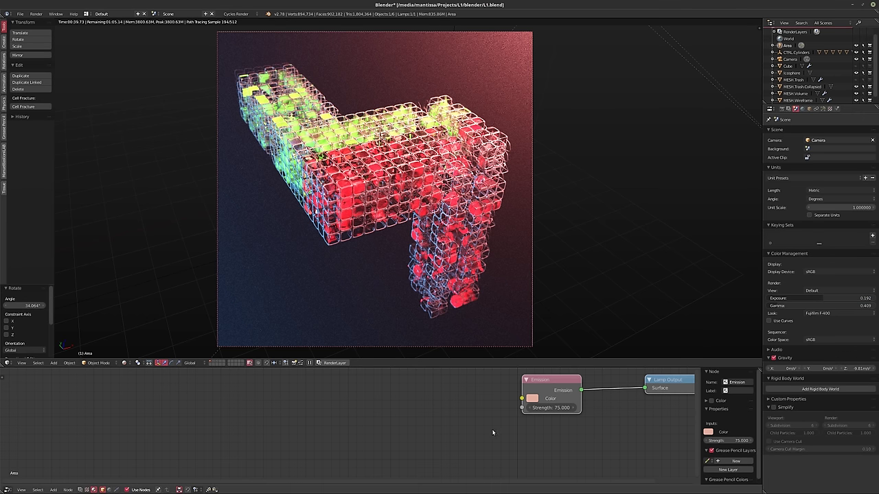
- Enable colour curves, lift the blue curve's shadow end and bend the red curve slightly
{"action": "left_click", "coordinate": [770, 321]}
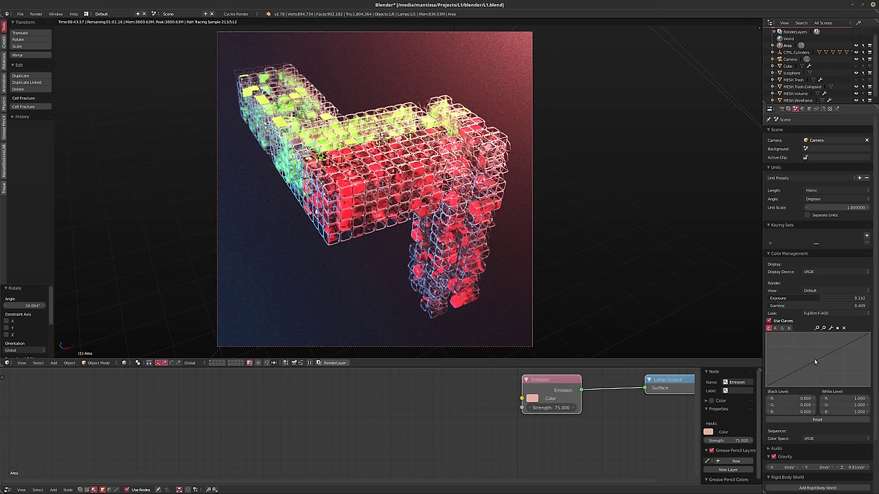
{"action": "left_click", "coordinate": [789, 329]}
{"action": "left_click", "coordinate": [767, 386]}
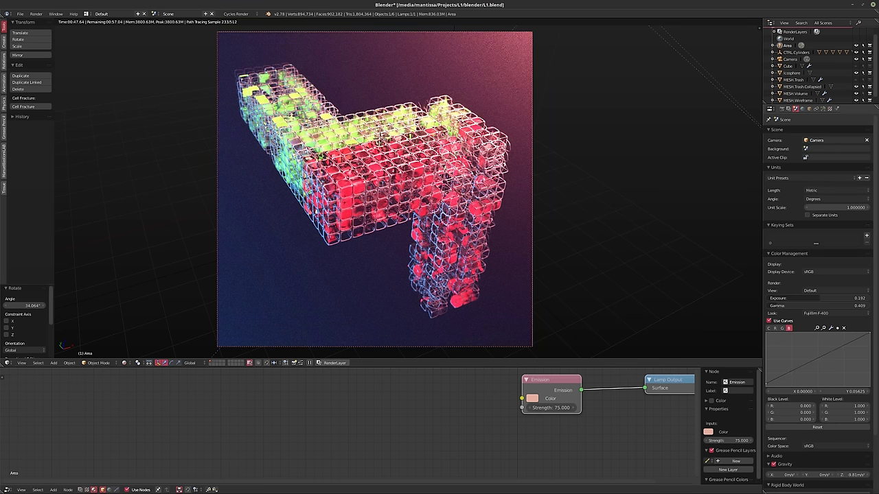
{"action": "left_click_drag", "start_coordinate": [767, 387], "coordinate": [766, 384]}
{"action": "left_click", "coordinate": [775, 328]}
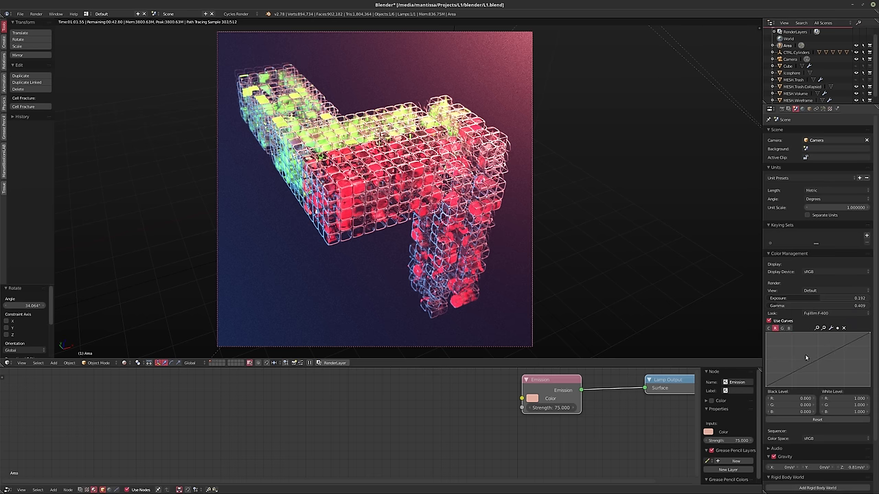
{"action": "left_click_drag", "start_coordinate": [817, 361], "coordinate": [817, 359]}
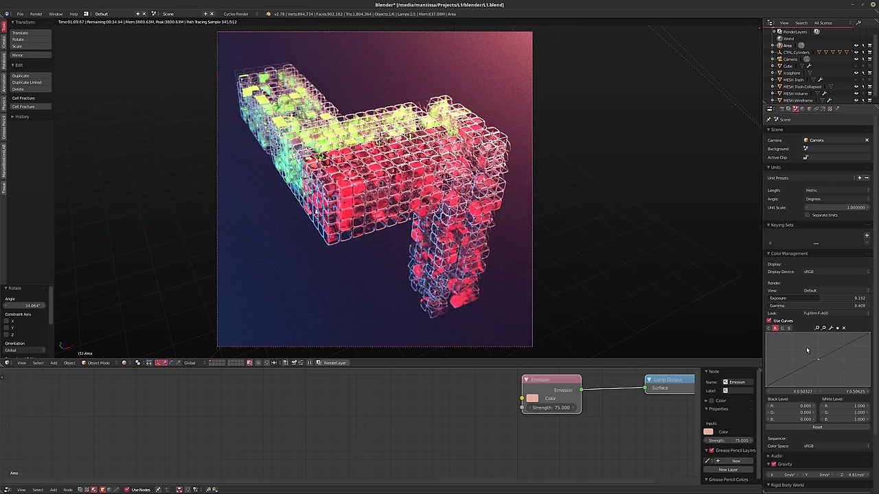
- Add a midpoint and reshape the combined curve's highlight end to brighten the render
{"action": "left_click", "coordinate": [769, 328]}
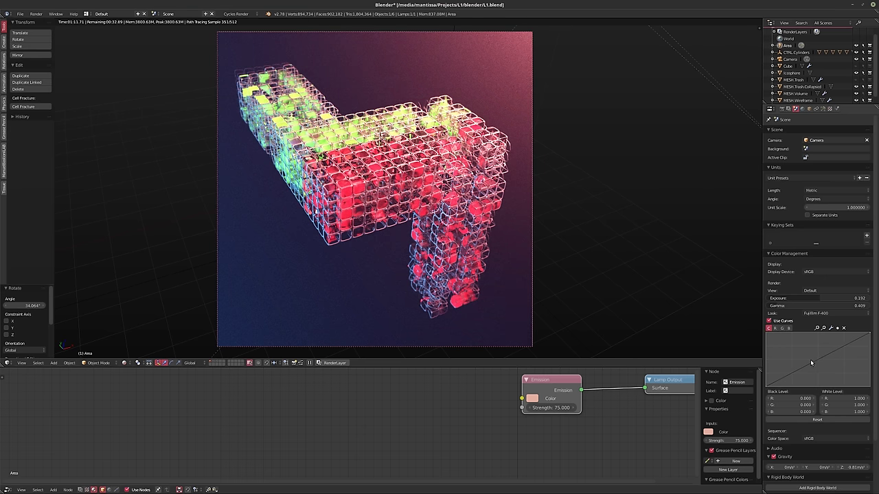
{"action": "left_click_drag", "start_coordinate": [818, 362], "coordinate": [816, 360]}
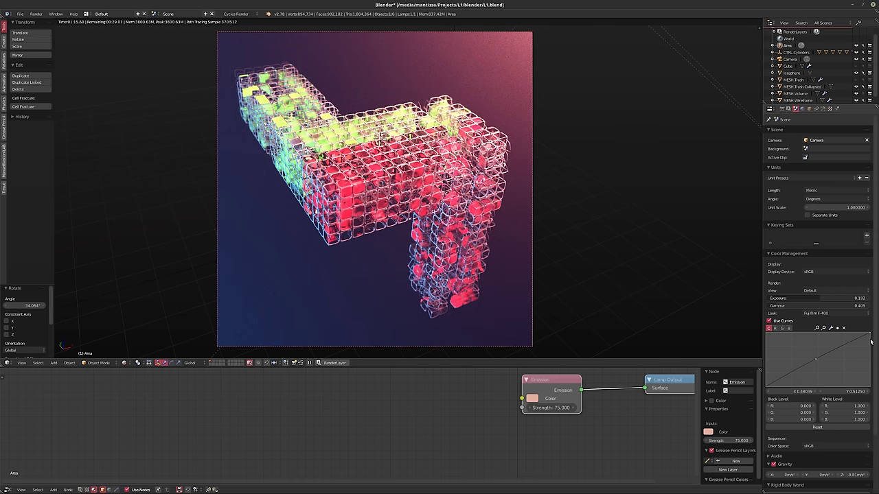
{"action": "left_click_drag", "start_coordinate": [871, 342], "coordinate": [828, 334]}
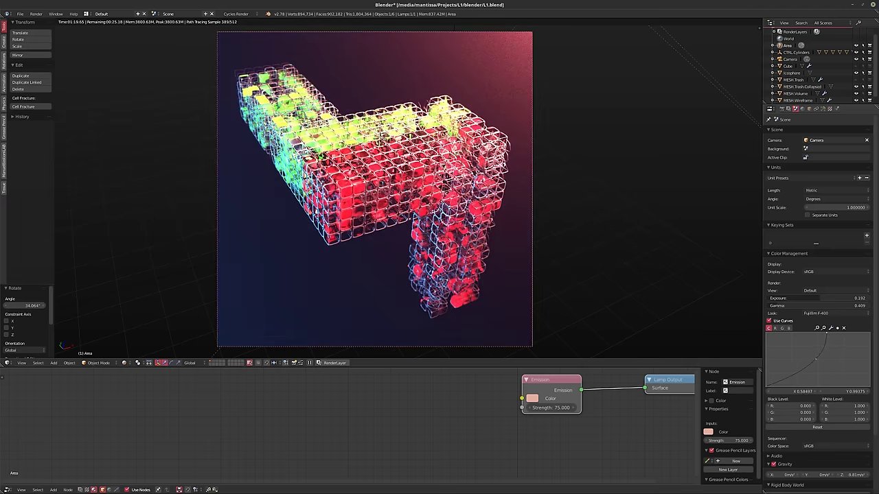
{"action": "mouse_move", "coordinate": [828, 333]}
{"action": "left_mouse_down"}
{"action": "mouse_move", "coordinate": [812, 333]}
{"action": "mouse_move", "coordinate": [868, 333]}
{"action": "left_mouse_up"}
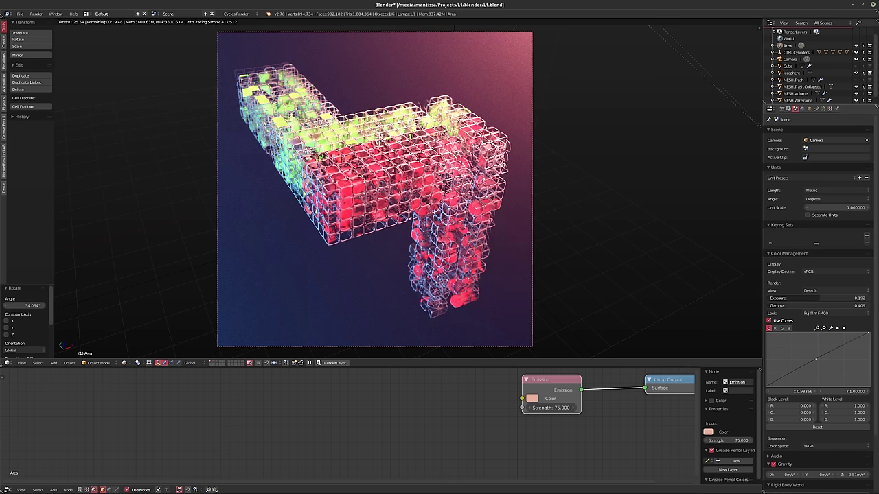
- Add then delete a green curve point, and add a blue midpoint while nudging its shadow end
{"action": "left_click", "coordinate": [775, 328]}
{"action": "left_click", "coordinate": [782, 329]}
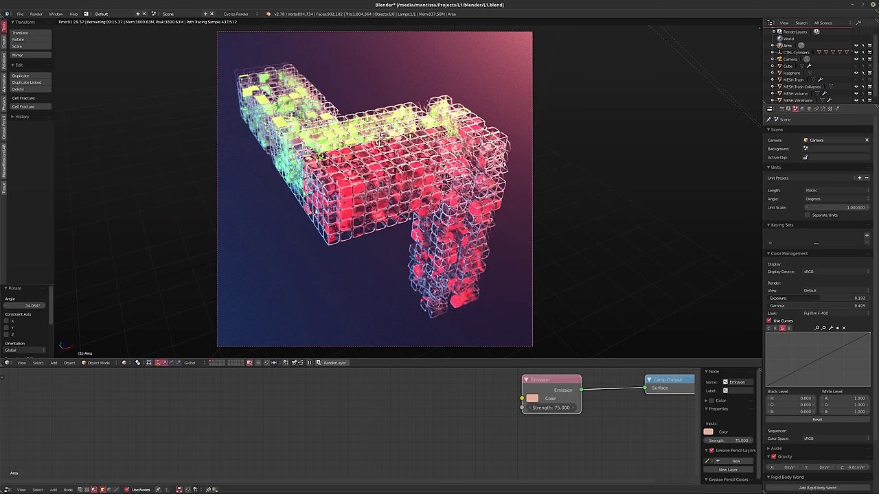
{"action": "left_click_drag", "start_coordinate": [815, 362], "coordinate": [820, 374]}
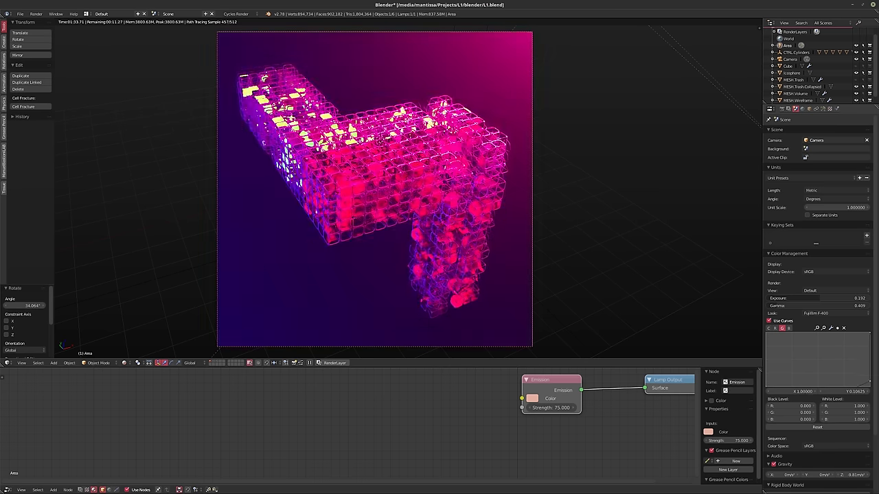
{"action": "left_click", "coordinate": [843, 328]}
{"action": "left_click", "coordinate": [789, 328]}
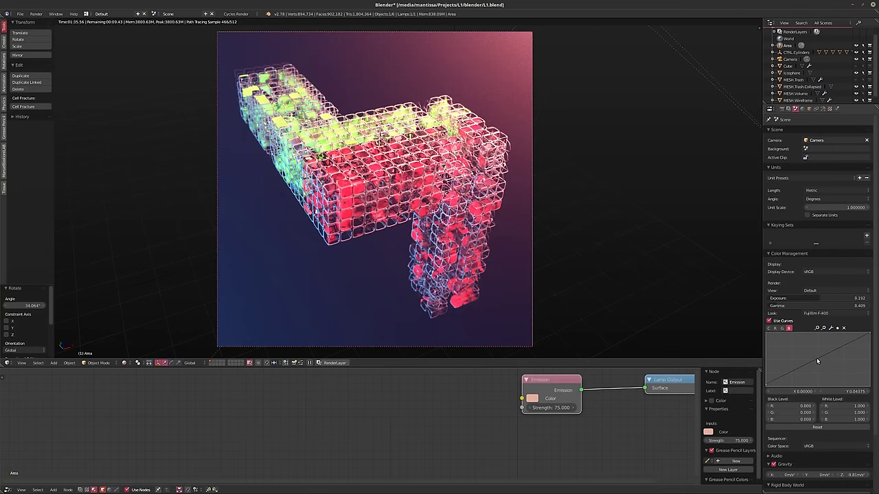
{"action": "left_click_drag", "start_coordinate": [816, 358], "coordinate": [819, 360]}
{"action": "left_click_drag", "start_coordinate": [766, 386], "coordinate": [767, 385]}
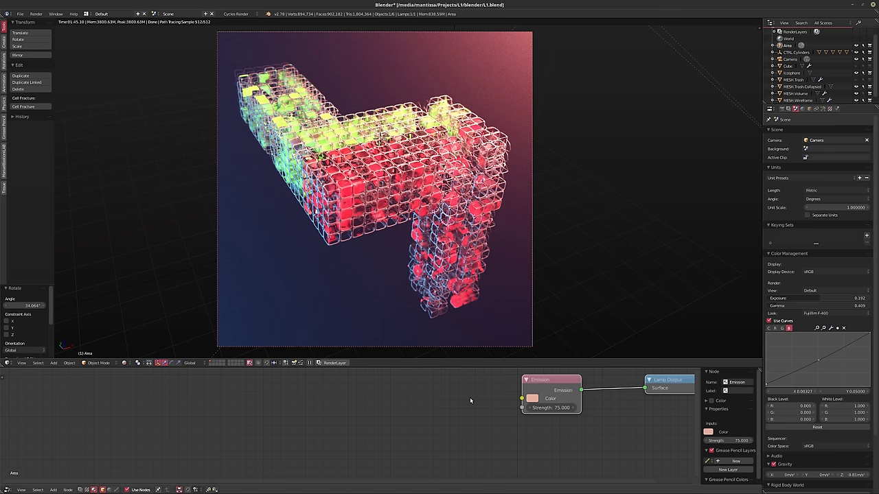
- Set the MESH.Wireframe modifier's thickness to 0.25, then thin it to 0.15
{"action": "middle_click_drag", "start_coordinate": [471, 400], "coordinate": [391, 416]}
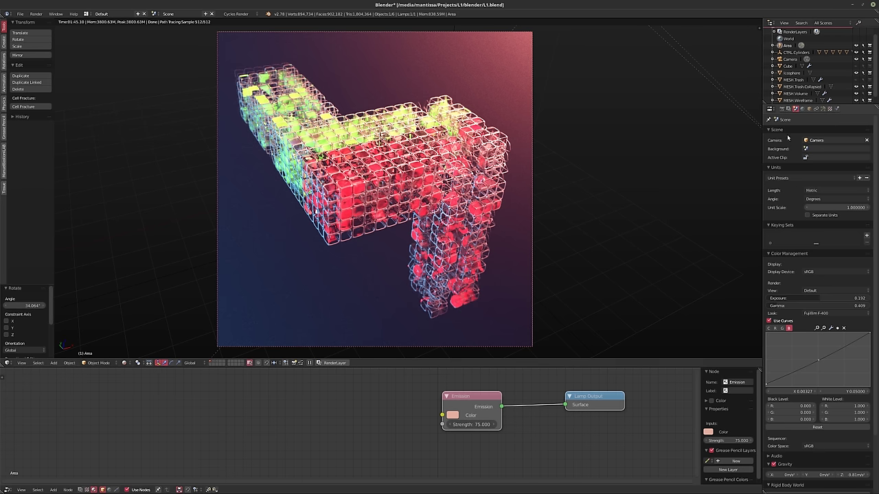
{"action": "left_click", "coordinate": [796, 100]}
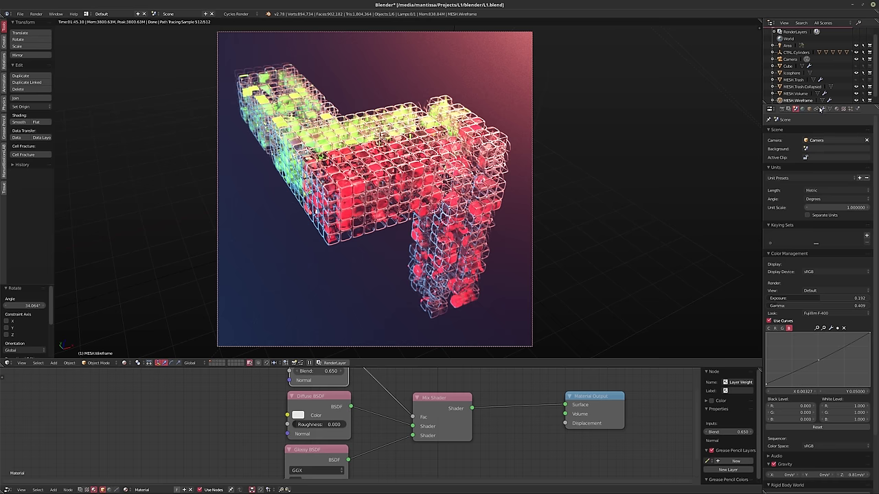
{"action": "left_click", "coordinate": [824, 109]}
{"action": "left_click", "coordinate": [787, 178]}
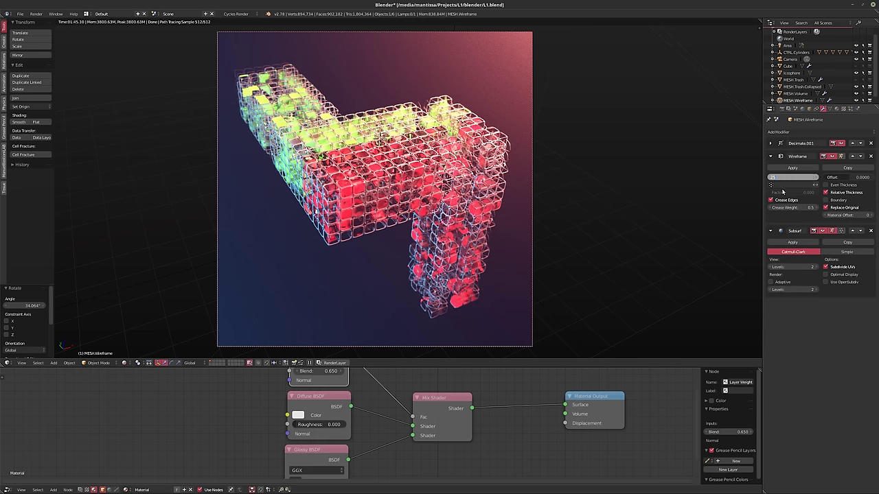
{"action": "key", "text": "Return"}
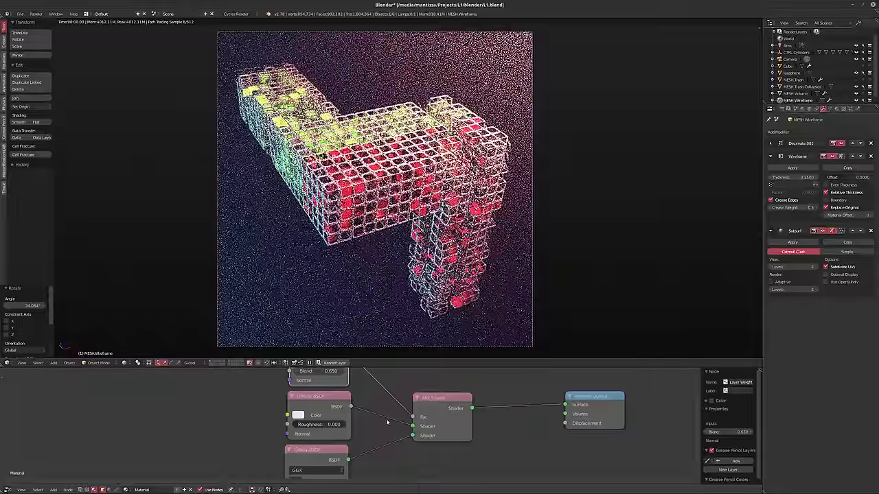
{"action": "left_click", "coordinate": [787, 179]}
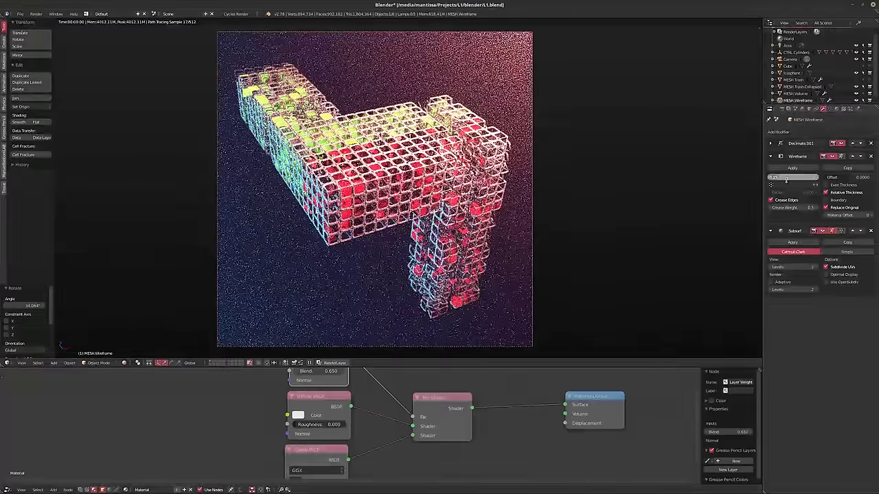
{"action": "type", "text": ".15"}
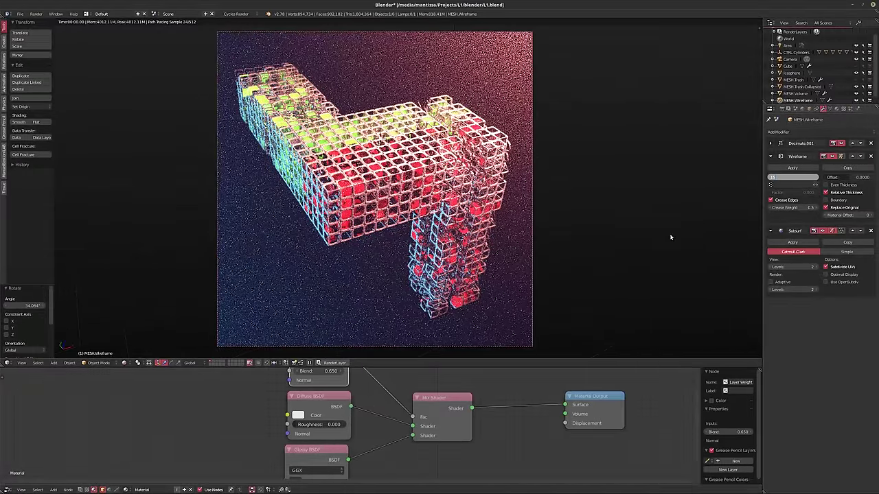
{"action": "key", "text": "Return"}
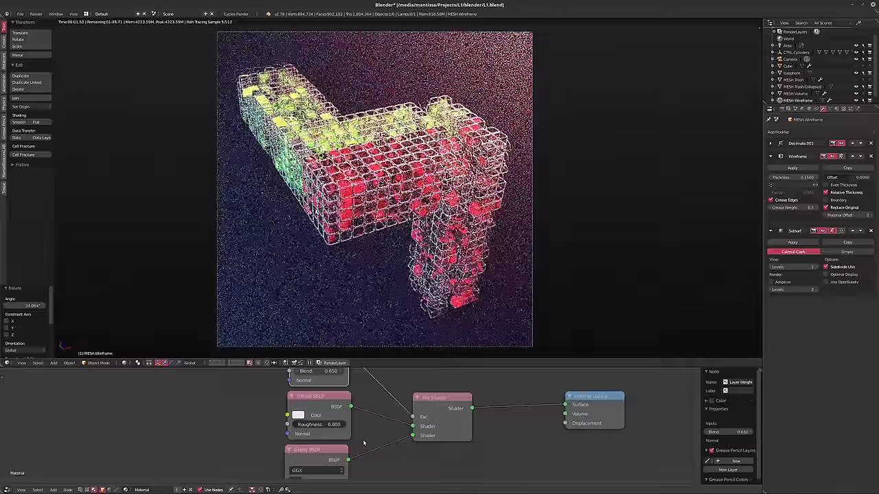
- Pan and zoom the node editor to centre the Glossy BSDF node
{"action": "mouse_move", "coordinate": [364, 442]}
{"action": "middle_mouse_down"}
{"action": "mouse_move", "coordinate": [337, 426]}
{"action": "mouse_move", "coordinate": [378, 390]}
{"action": "middle_mouse_up"}
{"action": "scroll", "coordinate": [293, 426], "scroll_direction": "up", "scroll_amount": 1}
{"action": "scroll", "coordinate": [294, 426], "scroll_direction": "up", "scroll_amount": 1}
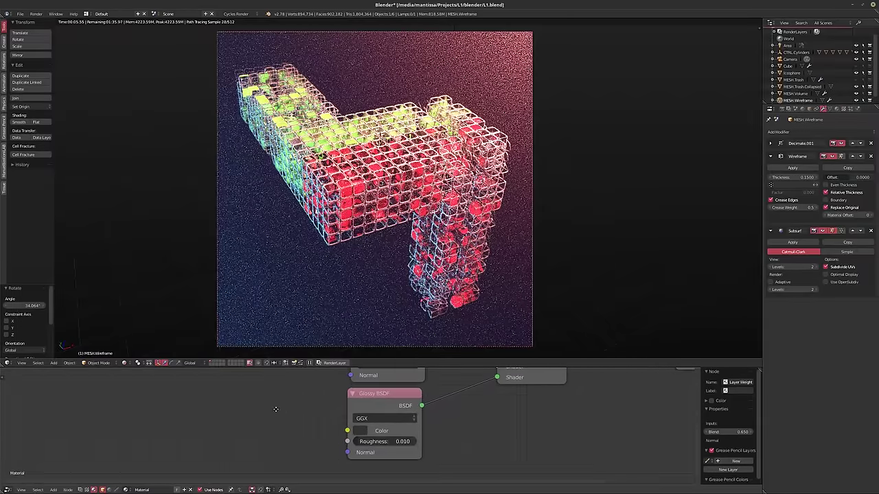
{"action": "middle_click_drag", "start_coordinate": [275, 410], "coordinate": [256, 414]}
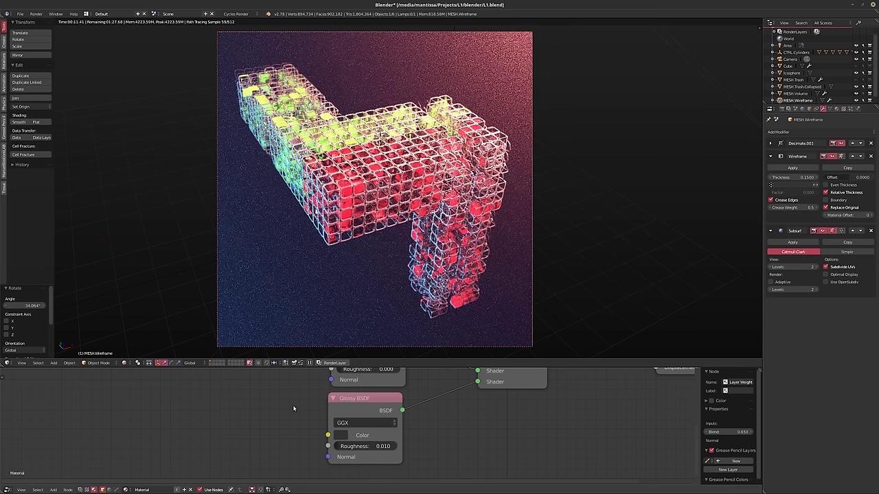
- Set the Glossy BSDF roughness to 0.002 and bring the Diffuse, Mix and Output nodes into view
{"action": "left_click", "coordinate": [365, 446]}
{"action": "type", "text": "0.002"}
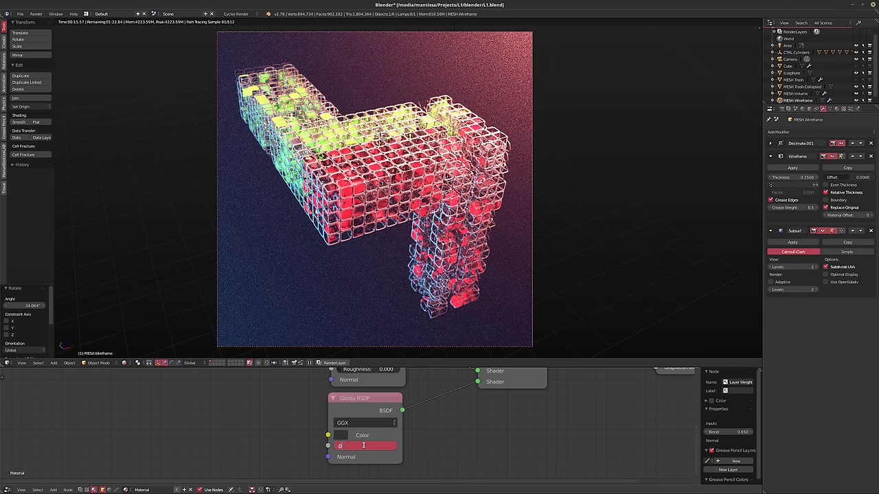
{"action": "key", "text": "Return"}
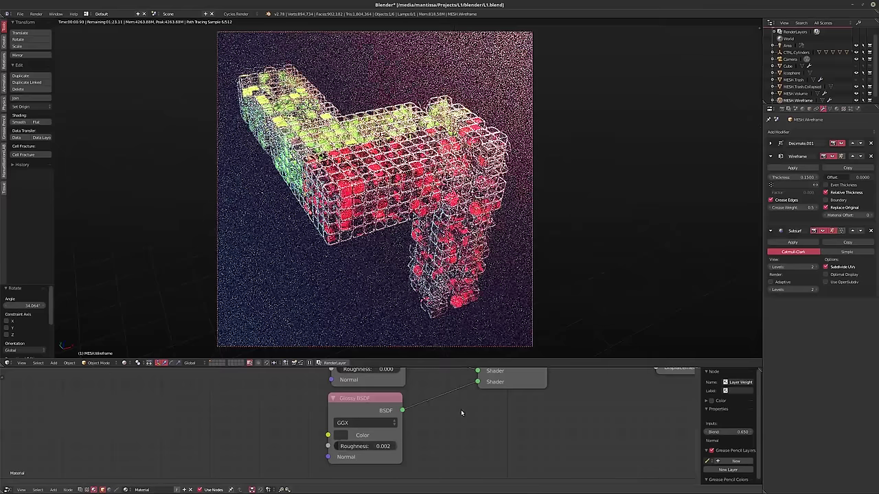
{"action": "scroll", "coordinate": [464, 403], "scroll_direction": "down", "scroll_amount": 2}
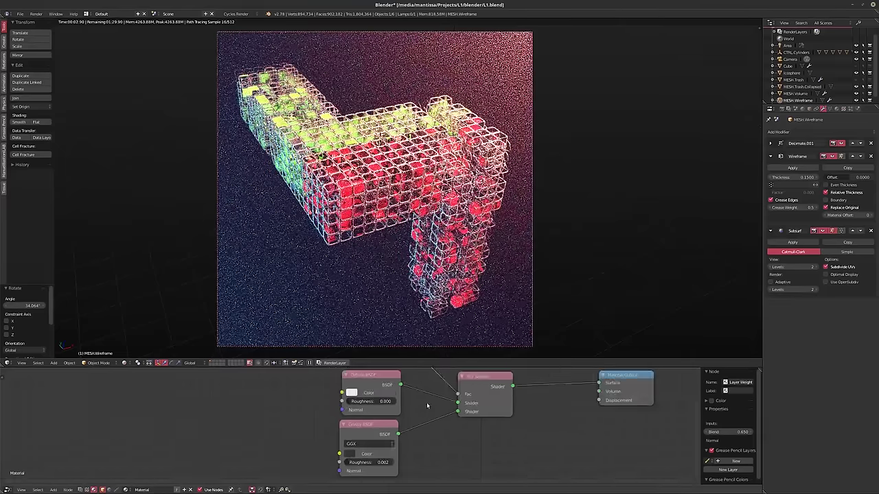
{"action": "middle_click_drag", "start_coordinate": [426, 402], "coordinate": [427, 397]}
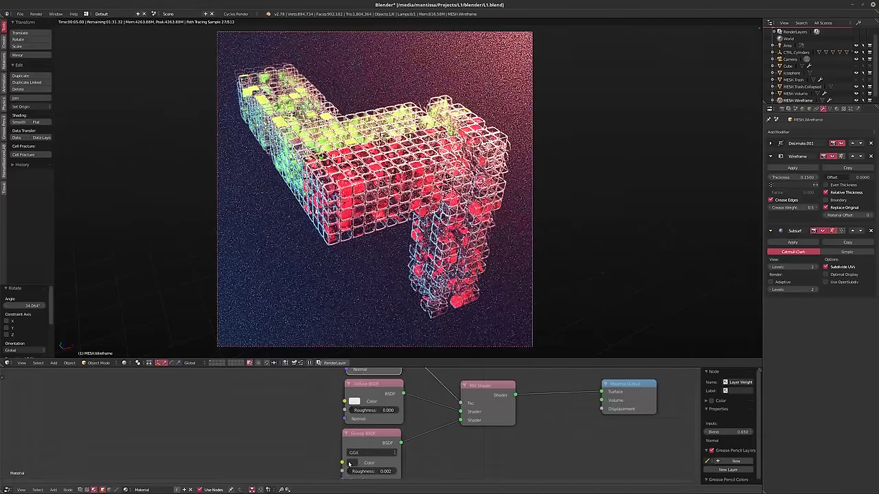
- Darken the diffuse colour nearly to black and brighten the glossy colour to value 0.550
{"action": "left_click", "coordinate": [354, 401]}
{"action": "left_click", "coordinate": [355, 401]}
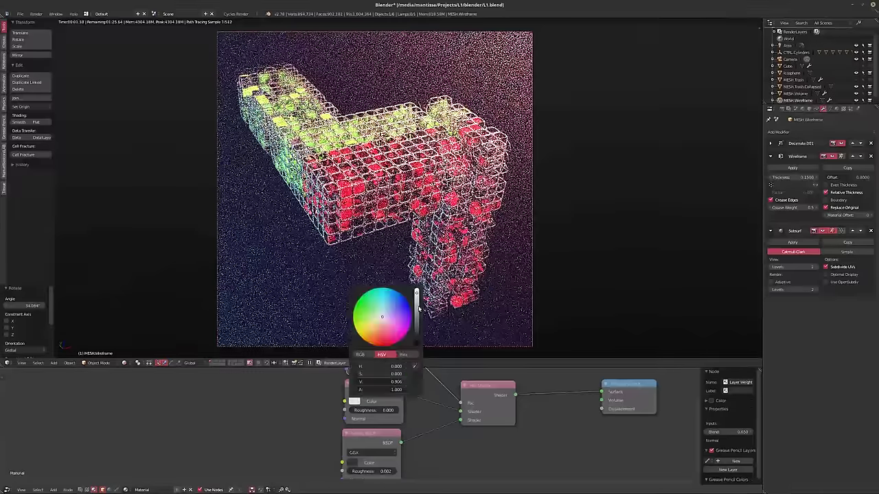
{"action": "left_click_drag", "start_coordinate": [416, 293], "coordinate": [416, 343]}
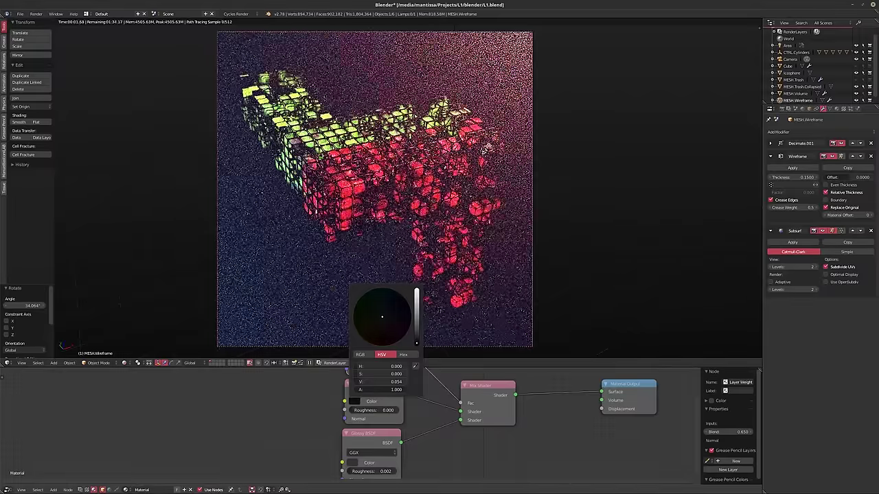
{"action": "left_click", "coordinate": [355, 463]}
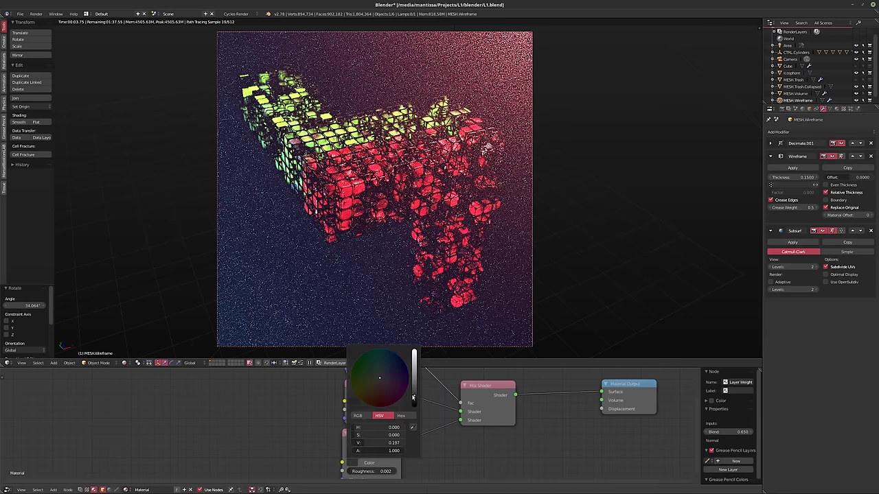
{"action": "left_click_drag", "start_coordinate": [412, 397], "coordinate": [414, 355]}
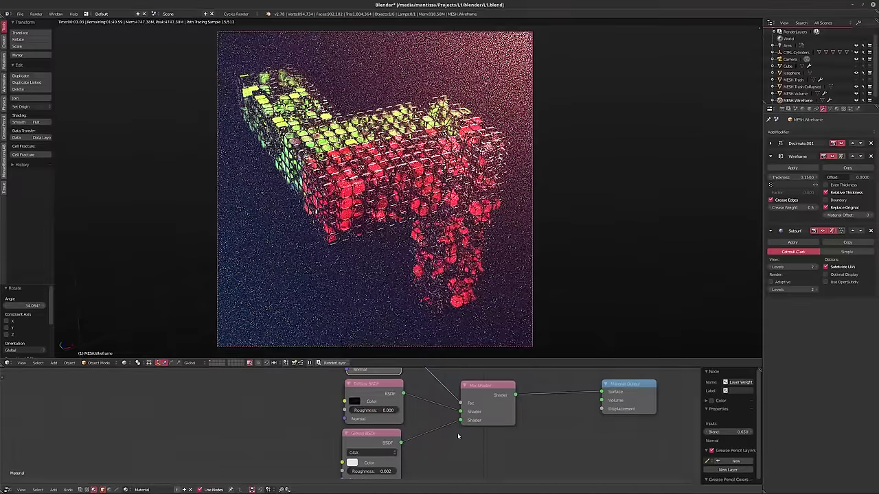
{"action": "left_click", "coordinate": [356, 402]}
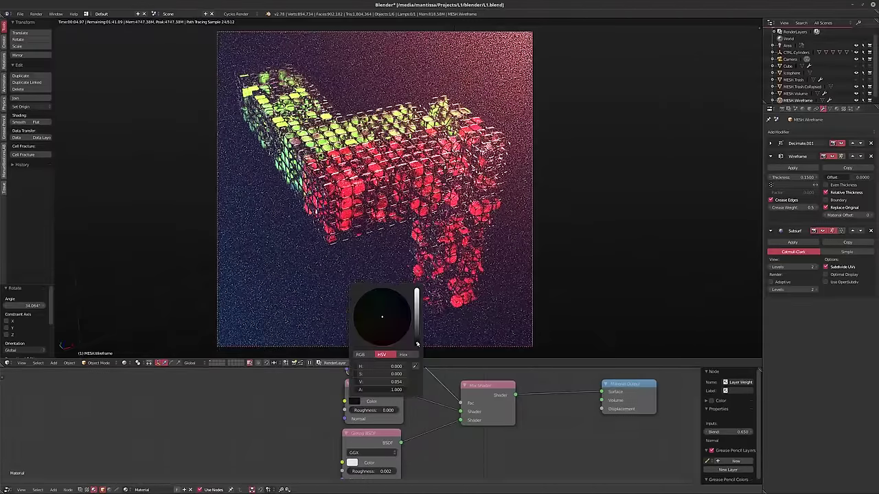
{"action": "left_click_drag", "start_coordinate": [417, 344], "coordinate": [417, 323]}
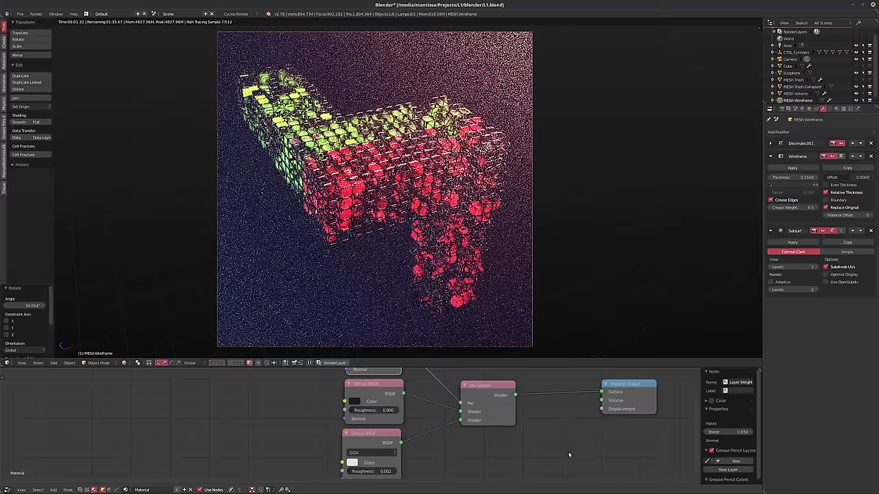
- Change the glossy roughness to 0.050
{"action": "scroll", "coordinate": [488, 440], "scroll_direction": "down", "scroll_amount": 1, "text": "shift"}
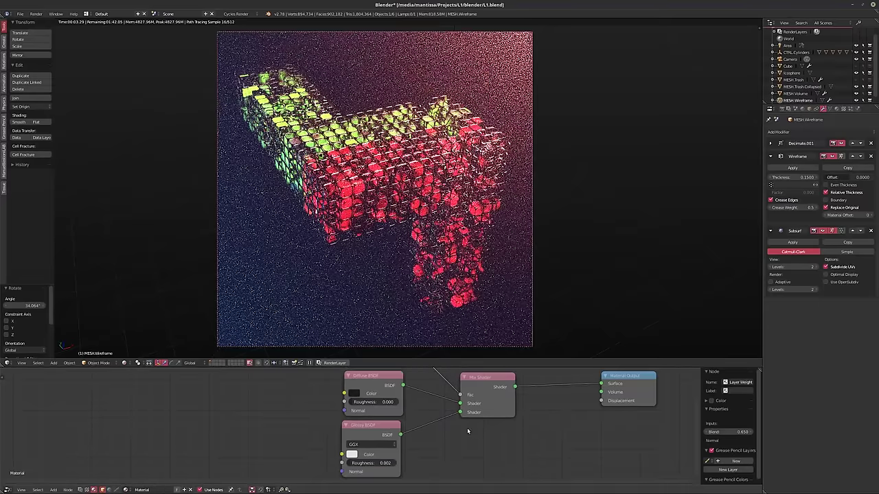
{"action": "left_click", "coordinate": [369, 463]}
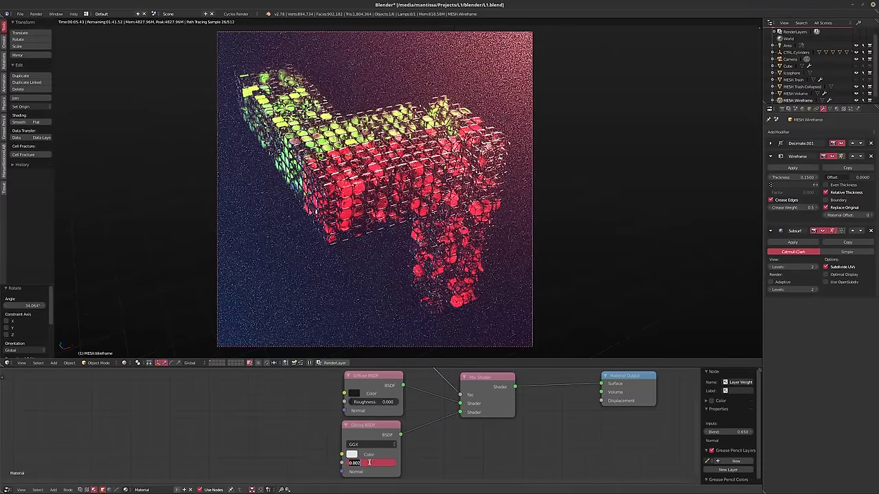
{"action": "key", "text": "BackSpace"}
{"action": "type", "text": "5"}
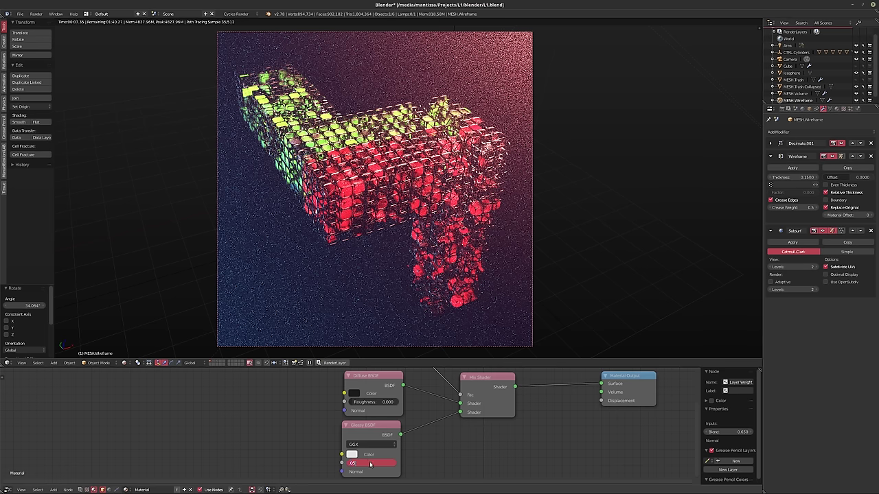
{"action": "key", "text": "Return"}
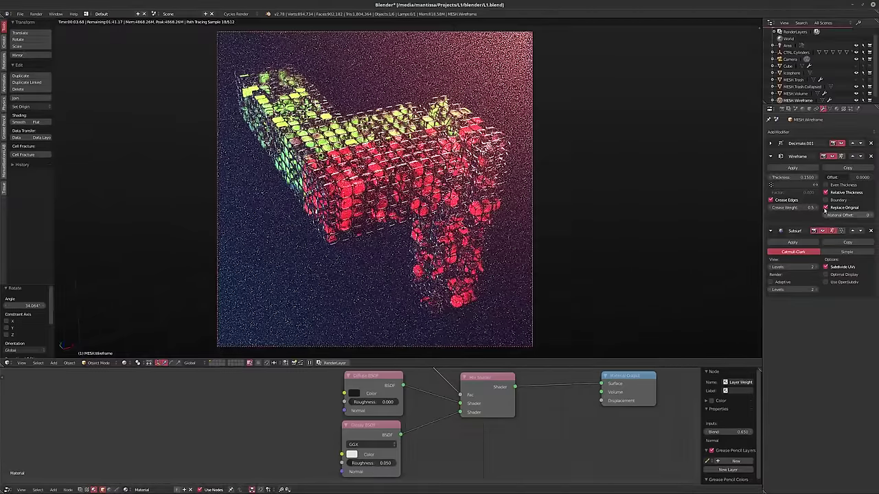
- Set the wireframe thickness to 0.25, then settle on 0.2
{"action": "left_click", "coordinate": [794, 178]}
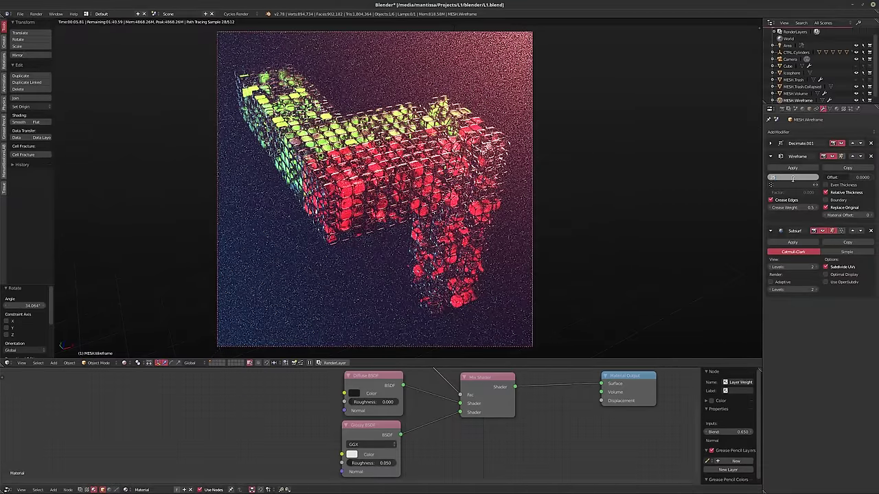
{"action": "key", "text": "Return"}
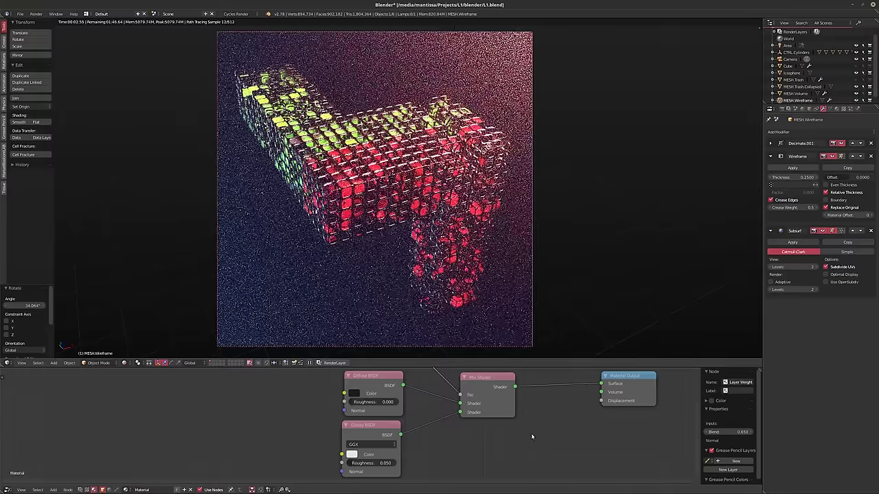
{"action": "left_click", "coordinate": [788, 178]}
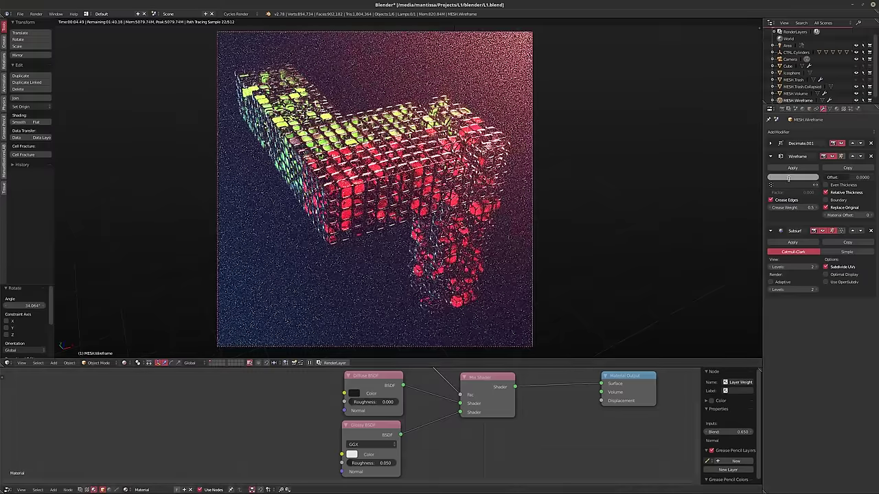
{"action": "key", "text": "Return"}
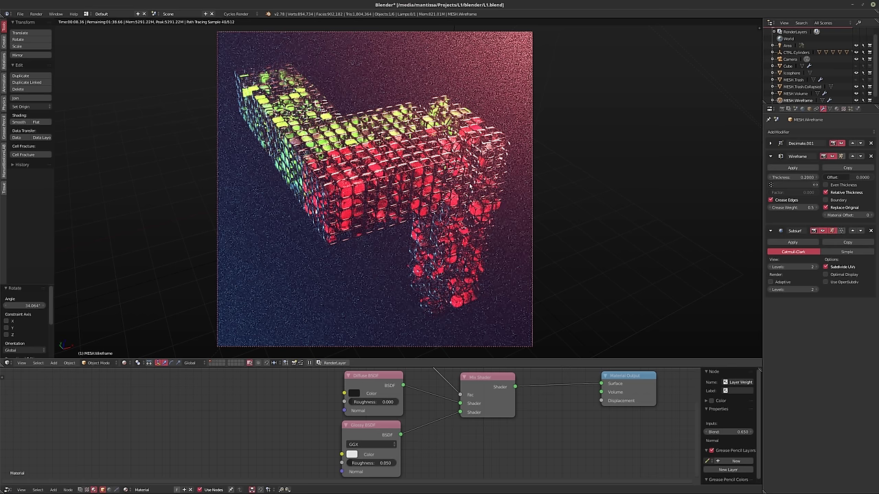
- Return the viewport to solid shading, save over L1.blend and start the F12 final render
{"action": "key", "text": "shift+z"}
{"action": "key", "text": "ctrl+s"}
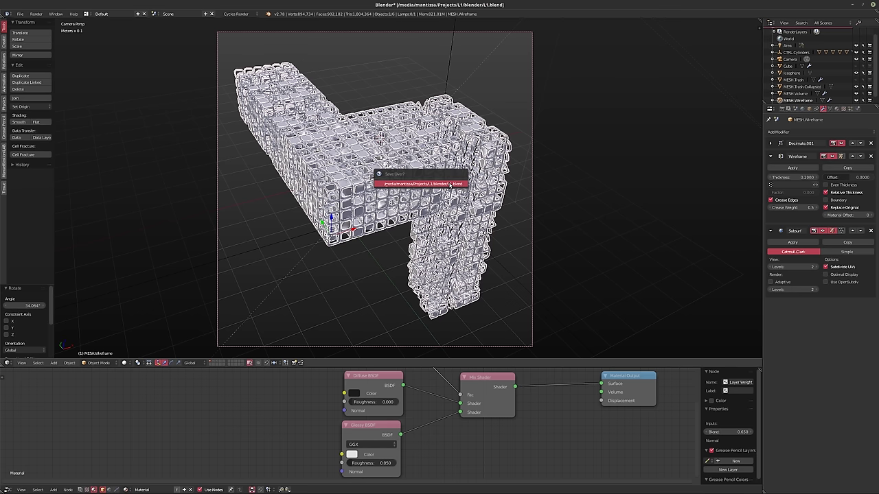
{"action": "left_click", "coordinate": [450, 184]}
{"action": "key", "text": "F12"}
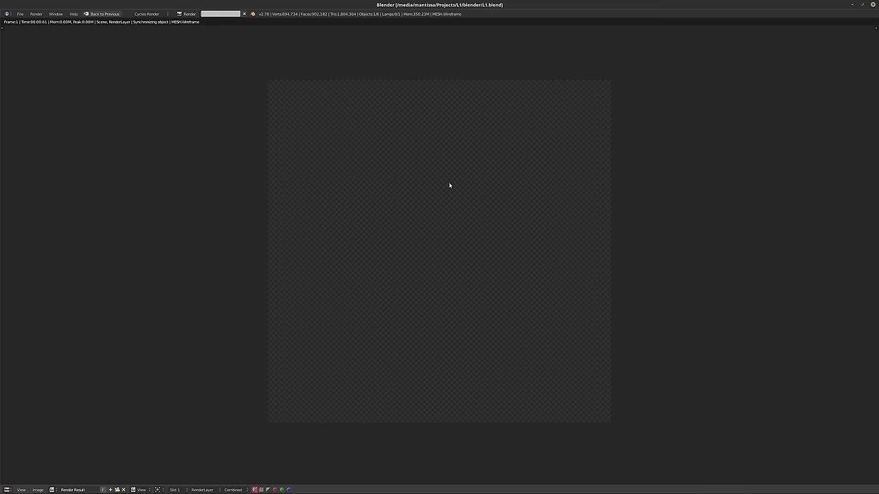
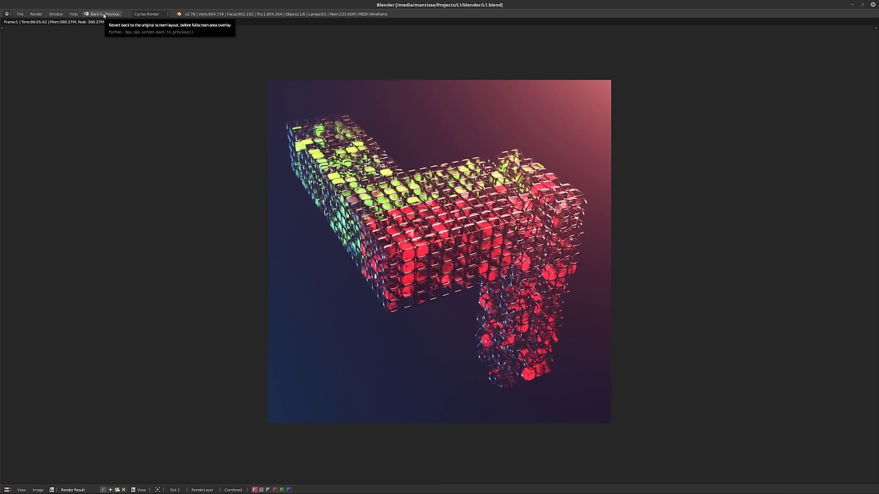
- Exit the full-screen Render Result back to the normal layout with the wireframe cage
{"action": "left_click", "coordinate": [103, 14]}
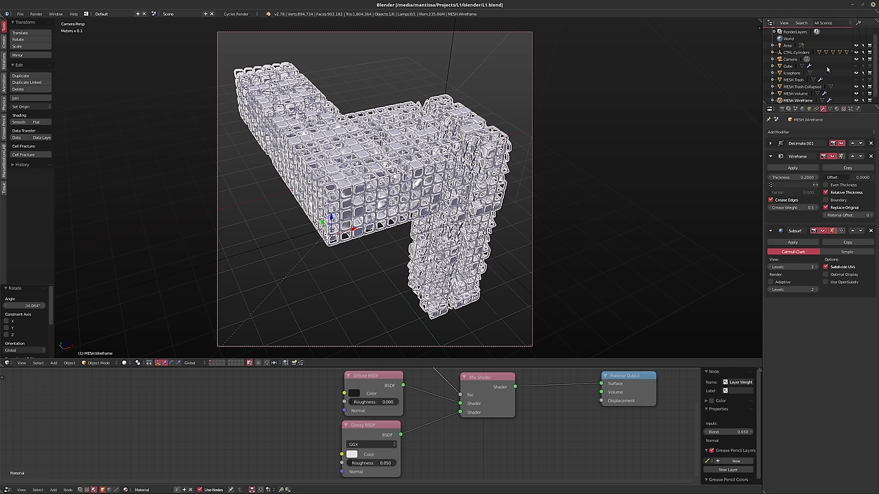
- In the wireframe cage's Object properties, keep Maximum Draw Type at Textured
{"action": "left_click", "coordinate": [856, 66]}
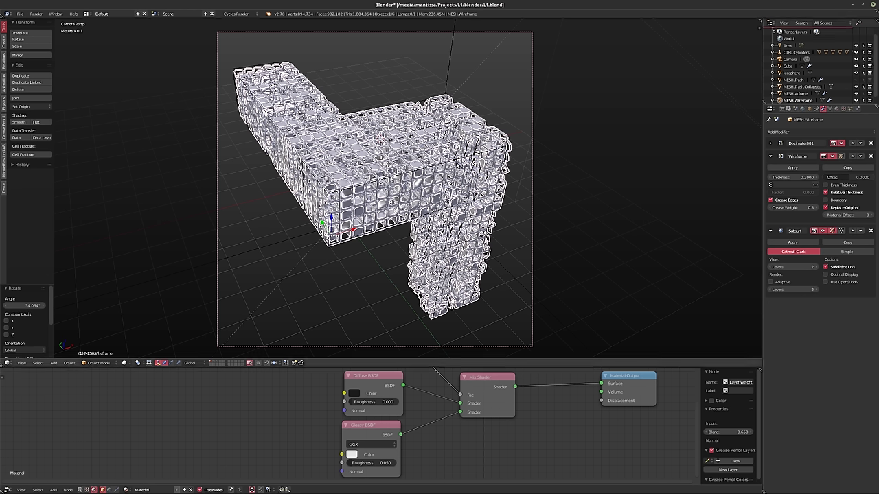
{"action": "left_click", "coordinate": [810, 108]}
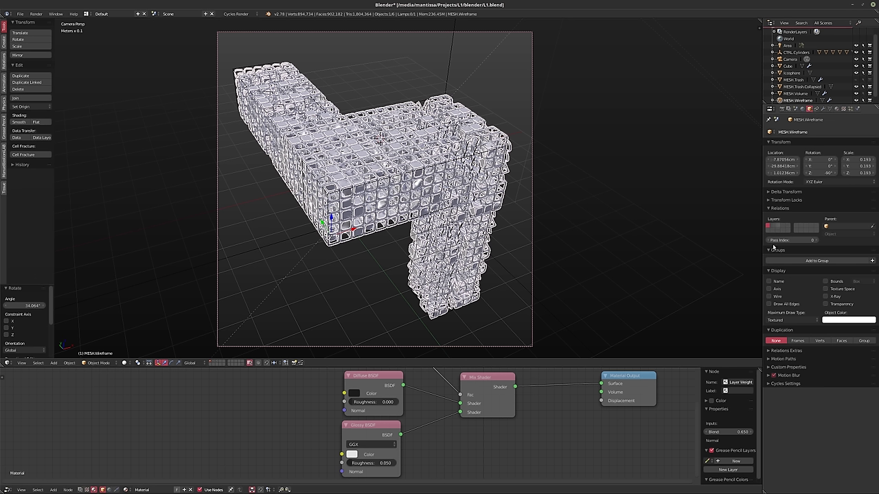
{"action": "left_click", "coordinate": [791, 320]}
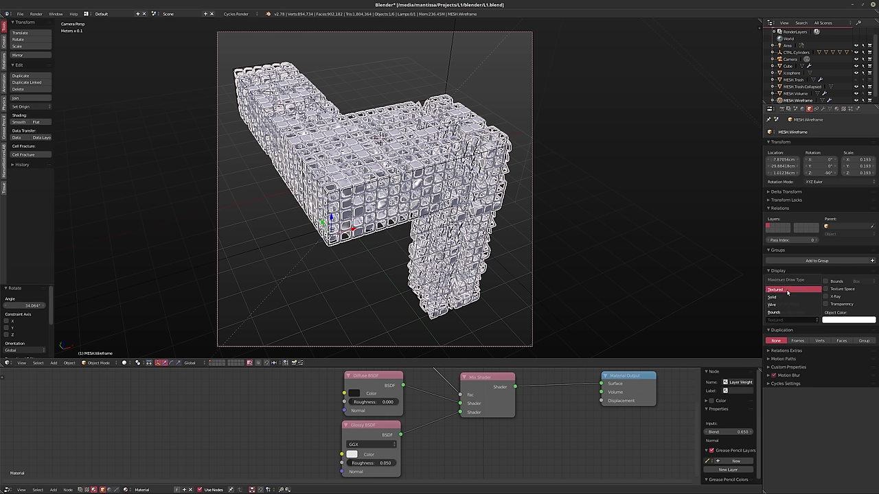
{"action": "left_click", "coordinate": [787, 291]}
{"action": "middle_click_drag", "start_coordinate": [384, 206], "coordinate": [412, 227]}
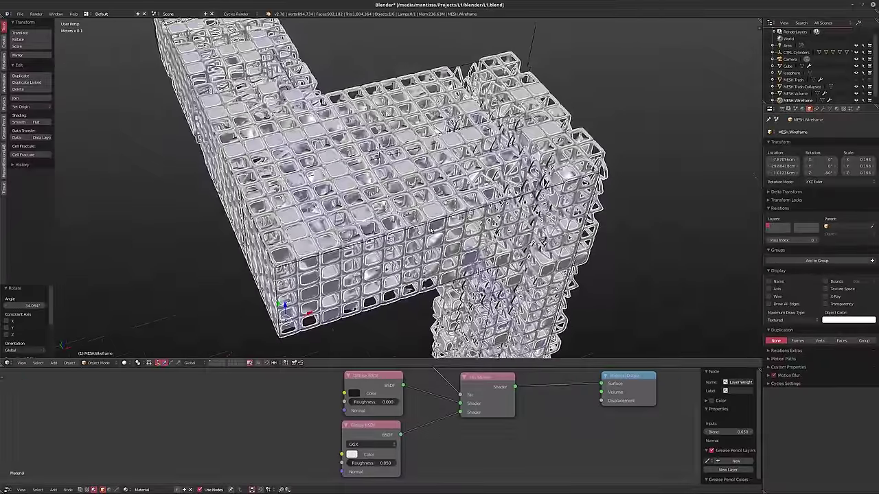
- Check the other scene layers, including the icosphere's and an empty one, then return to the cage's layer
{"action": "left_click", "coordinate": [228, 366], "text": "shift"}
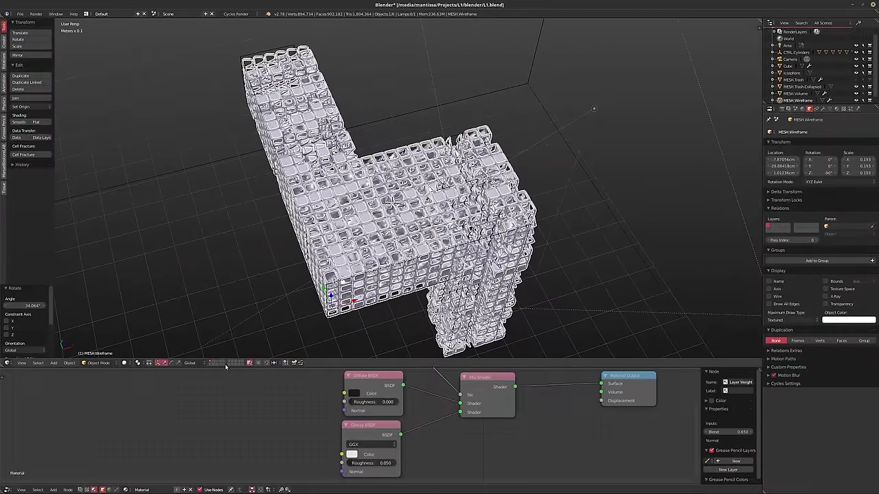
{"action": "middle_click_drag", "start_coordinate": [250, 353], "coordinate": [217, 357]}
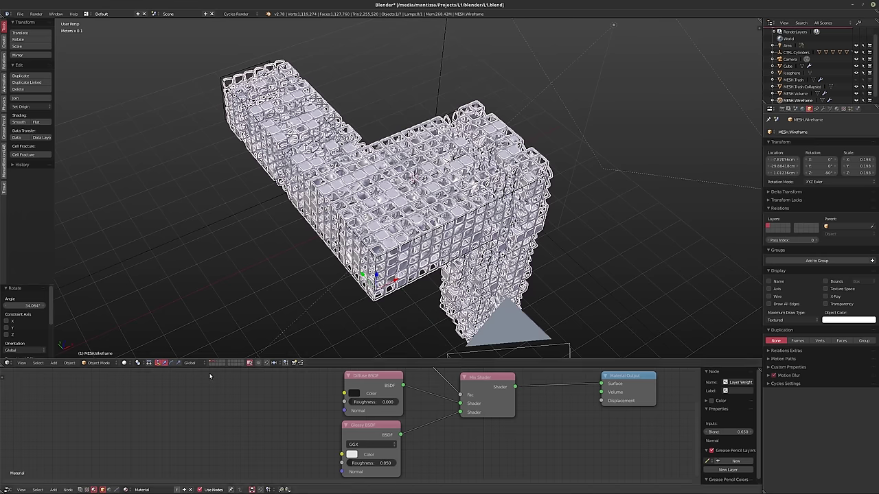
{"action": "left_click", "coordinate": [217, 364], "text": "shift"}
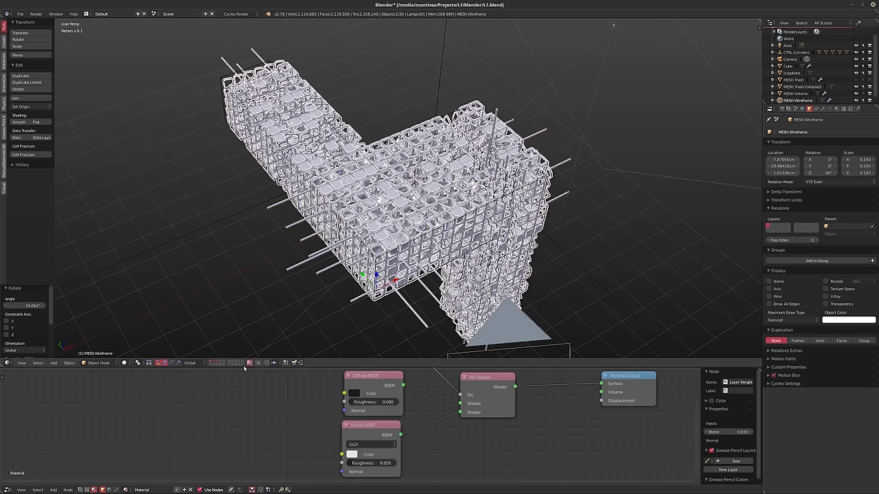
{"action": "left_click", "coordinate": [241, 365]}
{"action": "middle_click_drag", "start_coordinate": [359, 276], "coordinate": [291, 340]}
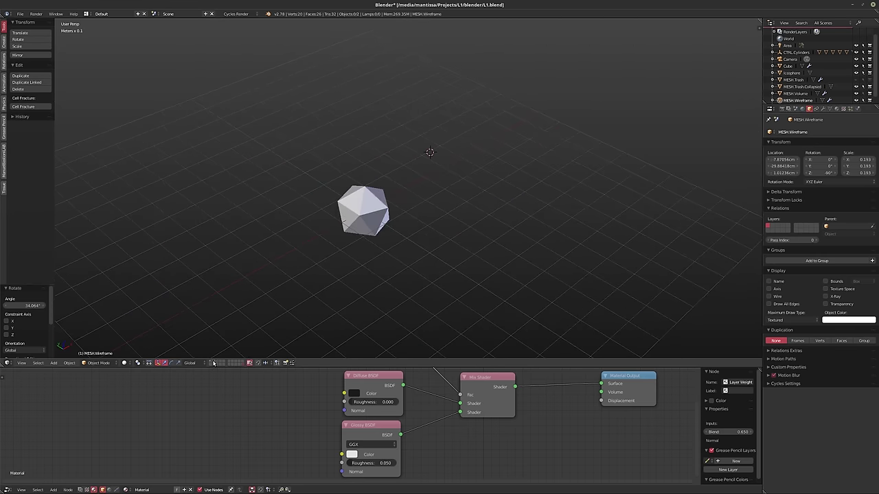
{"action": "left_click", "coordinate": [212, 364]}
{"action": "left_click", "coordinate": [212, 364]}
{"action": "middle_click_drag", "start_coordinate": [357, 261], "coordinate": [417, 243]}
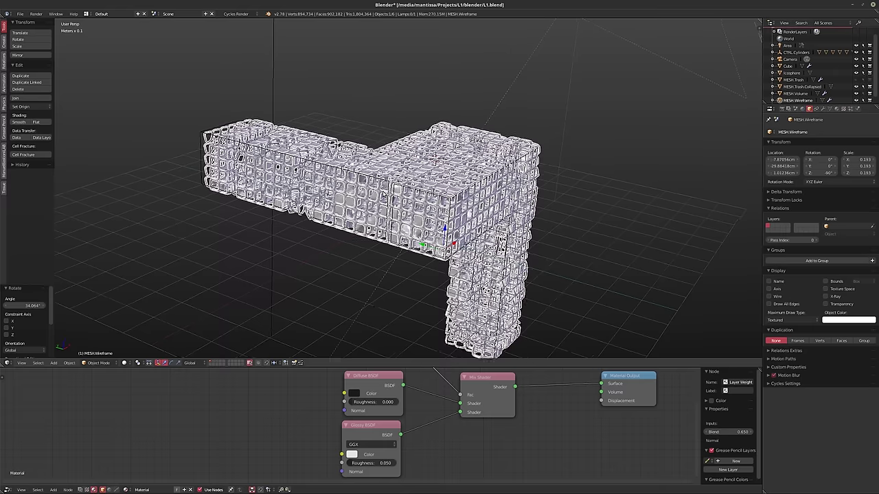
- Select the Cube, preview rendered shading, and change its Maximum Draw Type from Wire to Textured
{"action": "right_click", "coordinate": [411, 195]}
{"action": "middle_click_drag", "start_coordinate": [411, 195], "coordinate": [347, 220]}
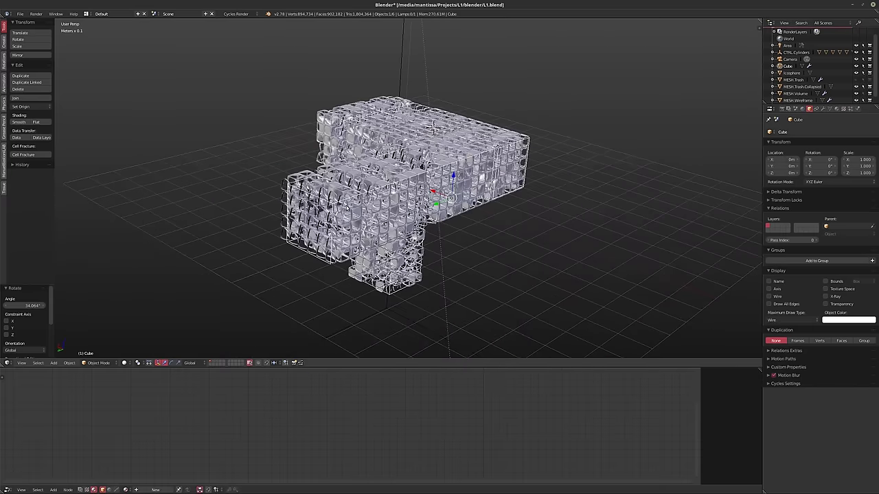
{"action": "key", "text": "shift+z"}
{"action": "key", "text": "shift+z"}
{"action": "middle_click_drag", "start_coordinate": [437, 204], "coordinate": [497, 127]}
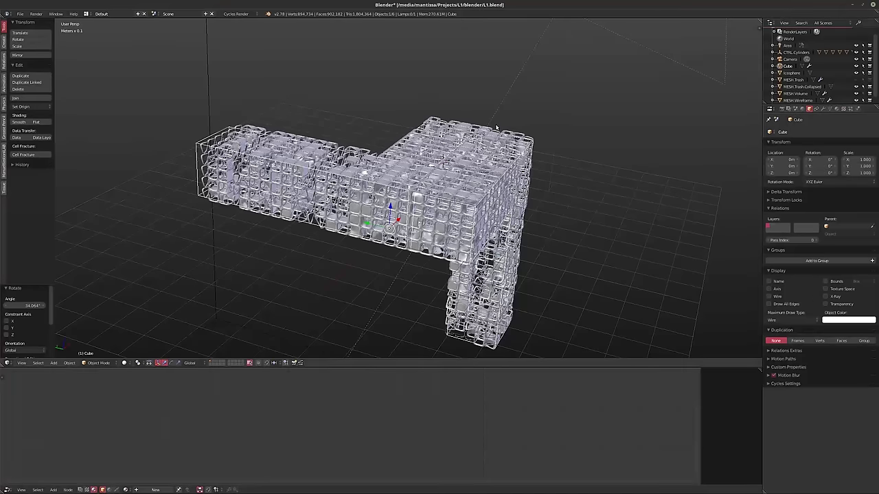
{"action": "left_click", "coordinate": [788, 318]}
{"action": "left_click", "coordinate": [776, 290]}
{"action": "mouse_move", "coordinate": [572, 182]}
{"action": "middle_mouse_down"}
{"action": "mouse_move", "coordinate": [564, 167]}
{"action": "mouse_move", "coordinate": [453, 197]}
{"action": "mouse_move", "coordinate": [495, 163]}
{"action": "mouse_move", "coordinate": [402, 203]}
{"action": "mouse_move", "coordinate": [415, 209]}
{"action": "mouse_move", "coordinate": [397, 202]}
{"action": "mouse_move", "coordinate": [388, 218]}
{"action": "mouse_move", "coordinate": [340, 202]}
{"action": "mouse_move", "coordinate": [423, 206]}
{"action": "middle_mouse_up"}
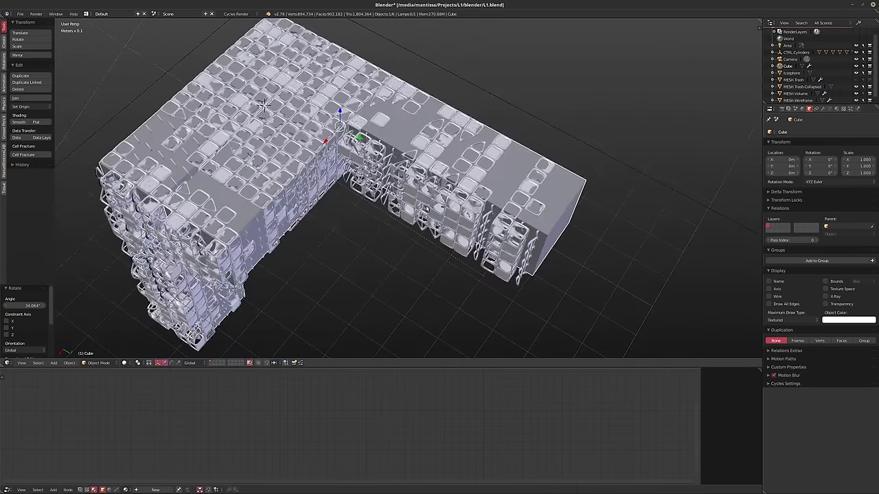
- Remove the Cube's particle system and enter Edit Mode on its mesh
{"action": "left_click", "coordinate": [851, 108]}
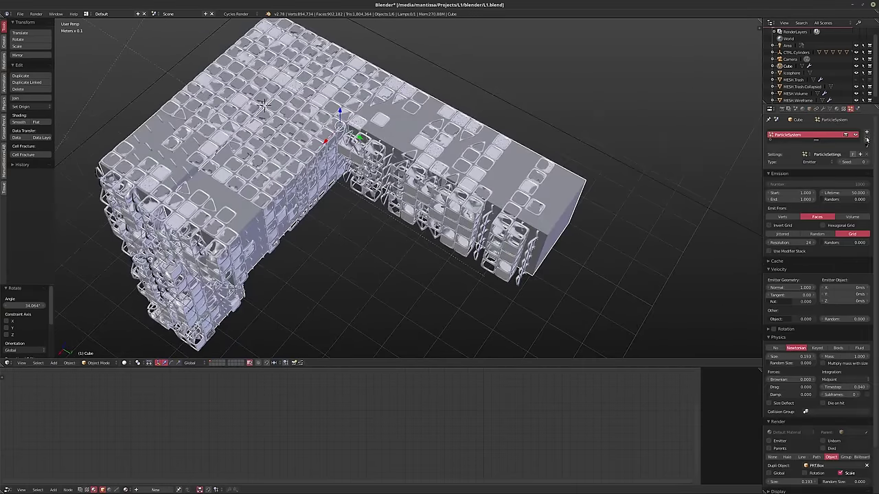
{"action": "left_click", "coordinate": [867, 138]}
{"action": "key", "text": "Tab"}
{"action": "middle_click_drag", "start_coordinate": [370, 199], "coordinate": [416, 210]}
{"action": "scroll", "coordinate": [416, 209], "scroll_direction": "up", "scroll_amount": 2}
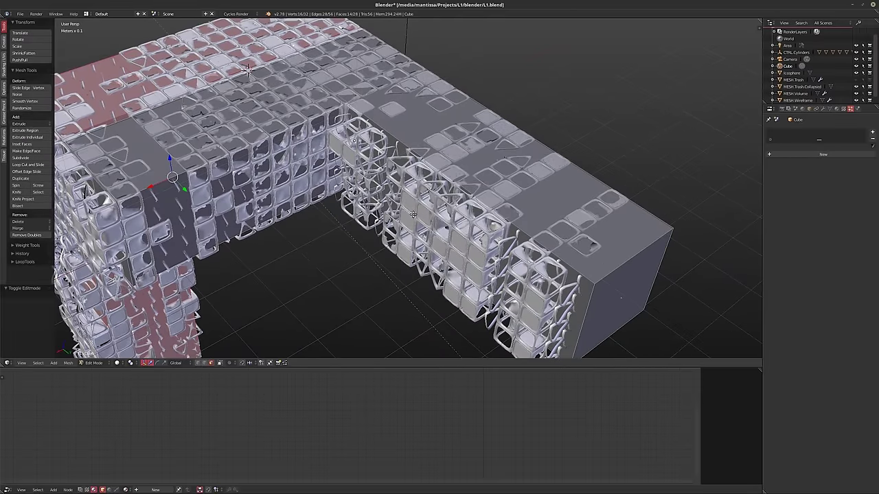
{"action": "middle_click_drag", "start_coordinate": [413, 215], "coordinate": [430, 201]}
- Move a face of the right block 6.027 cm along X to lengthen that arm
{"action": "right_click", "coordinate": [475, 155]}
{"action": "middle_click_drag", "start_coordinate": [382, 179], "coordinate": [473, 187]}
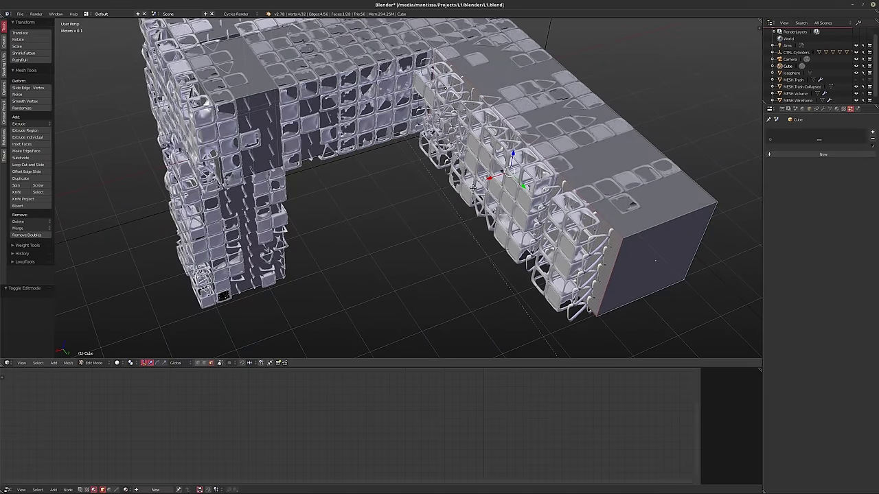
{"action": "key", "text": "g"}
{"action": "key", "text": "x"}
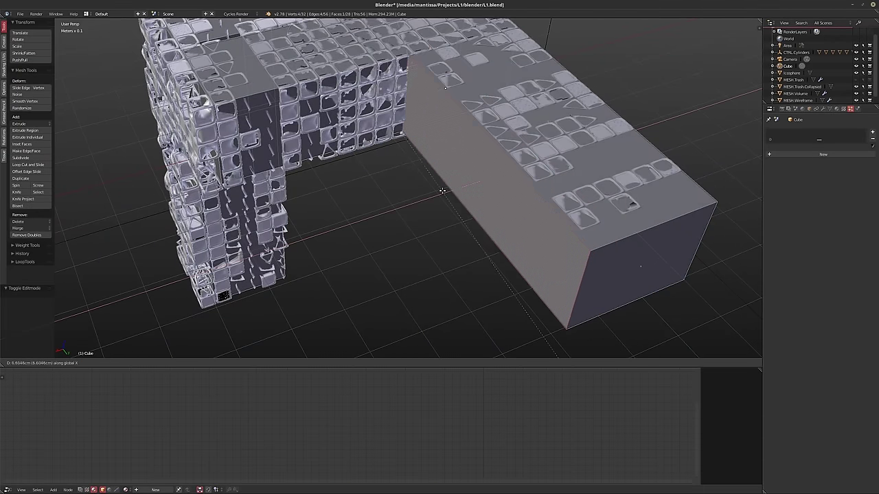
{"action": "left_click", "coordinate": [529, 187]}
- Select faces on the block's top and far arm, then isolate the mesh in local view
{"action": "middle_click_drag", "start_coordinate": [528, 188], "coordinate": [575, 165]}
{"action": "right_click", "coordinate": [551, 156]}
{"action": "middle_click_drag", "start_coordinate": [390, 25], "coordinate": [475, 94]}
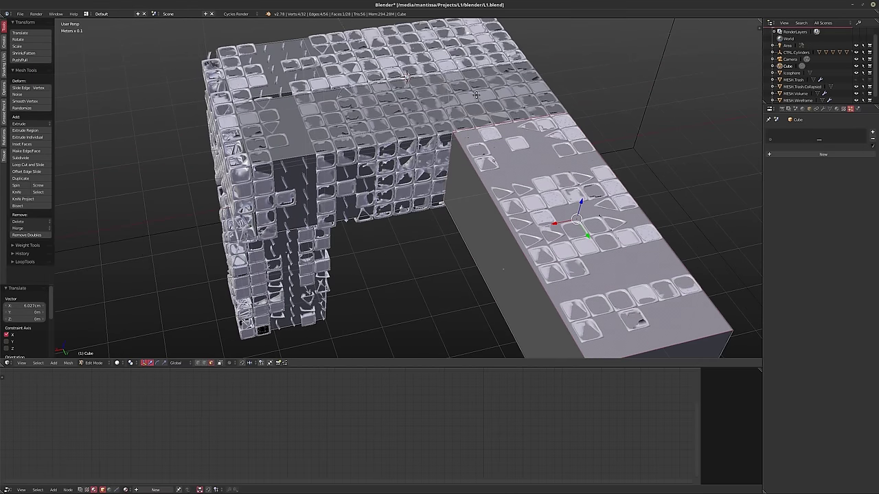
{"action": "right_click", "coordinate": [407, 76], "text": "shift"}
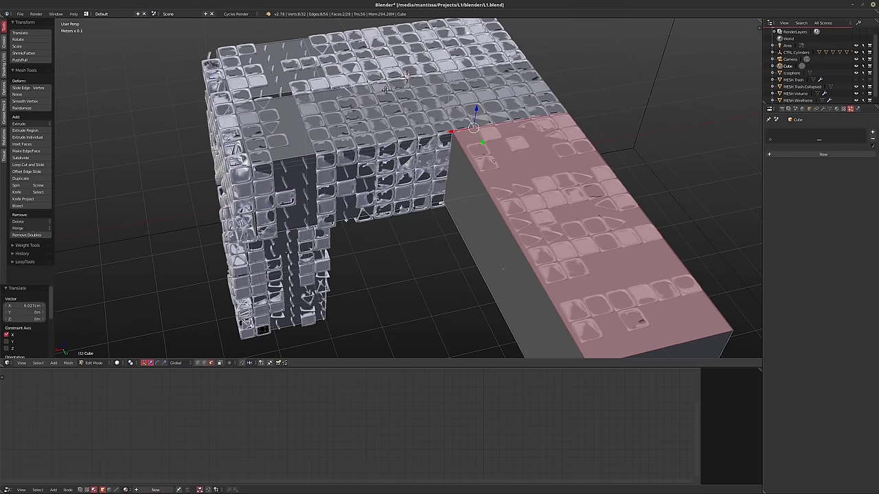
{"action": "middle_click_drag", "start_coordinate": [357, 118], "coordinate": [431, 112]}
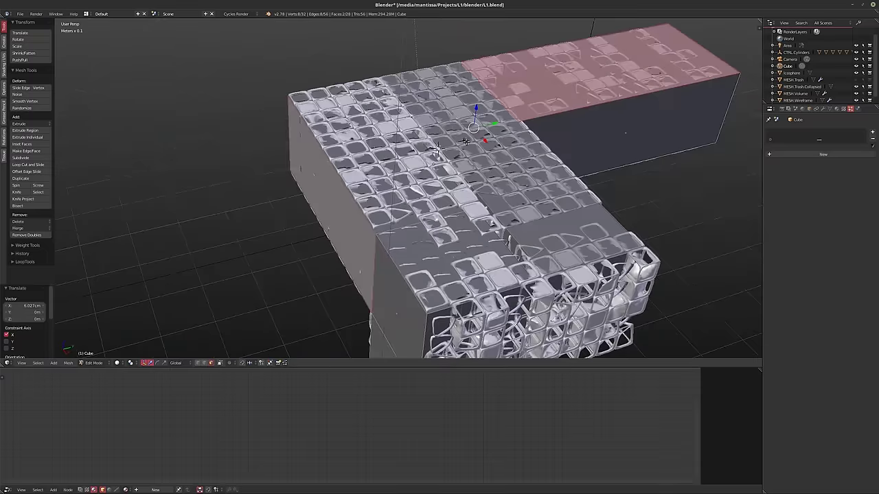
{"action": "key", "text": "a"}
{"action": "middle_click_drag", "start_coordinate": [437, 150], "coordinate": [481, 195]}
{"action": "right_click", "coordinate": [475, 194], "text": "shift"}
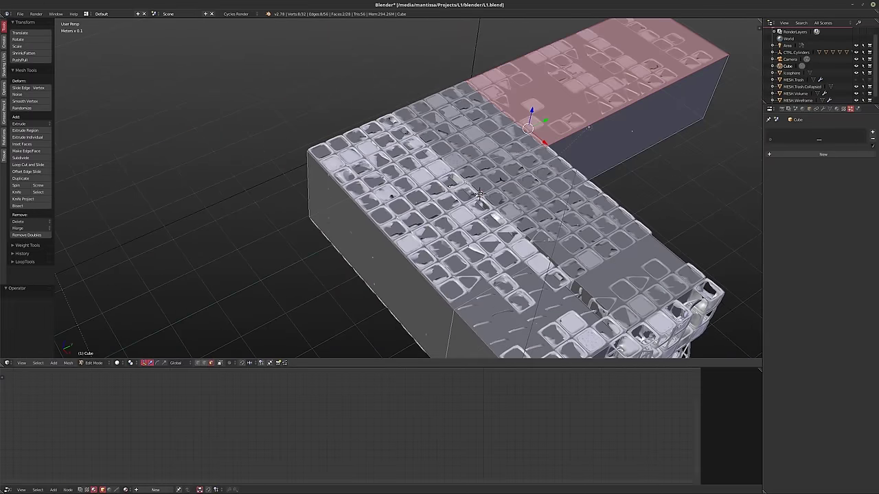
{"action": "right_click", "coordinate": [509, 187], "text": "shift"}
{"action": "key", "text": "KP_Divide"}
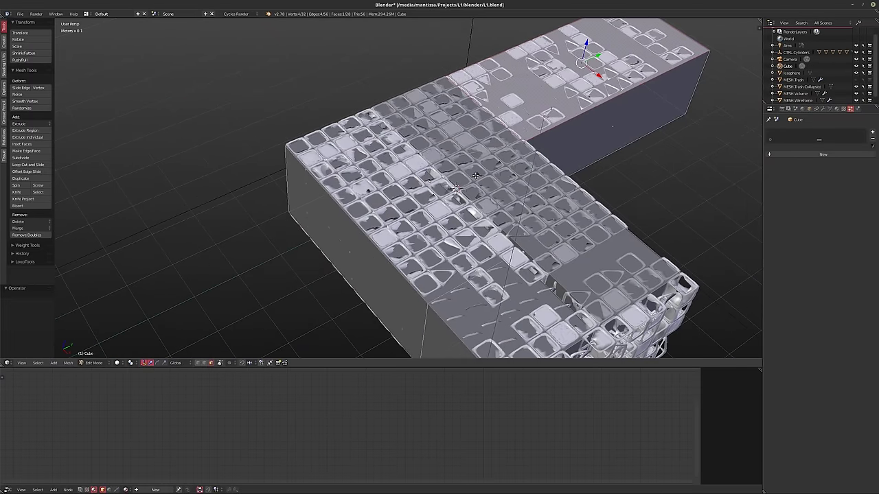
- Try face selections on the L-block, undoing back to the arm's side face, then pick a middle-bar face loop
{"action": "scroll", "coordinate": [318, 106], "scroll_direction": "up", "scroll_amount": 1}
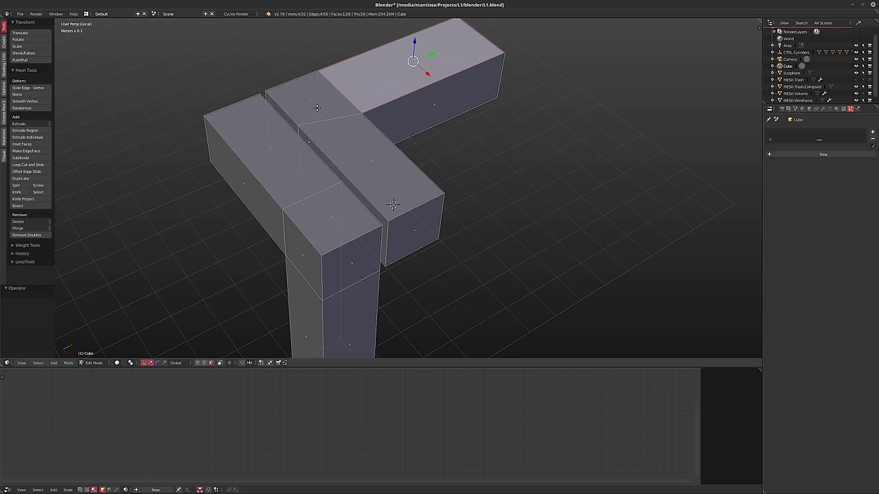
{"action": "right_click", "coordinate": [310, 100], "text": "shift"}
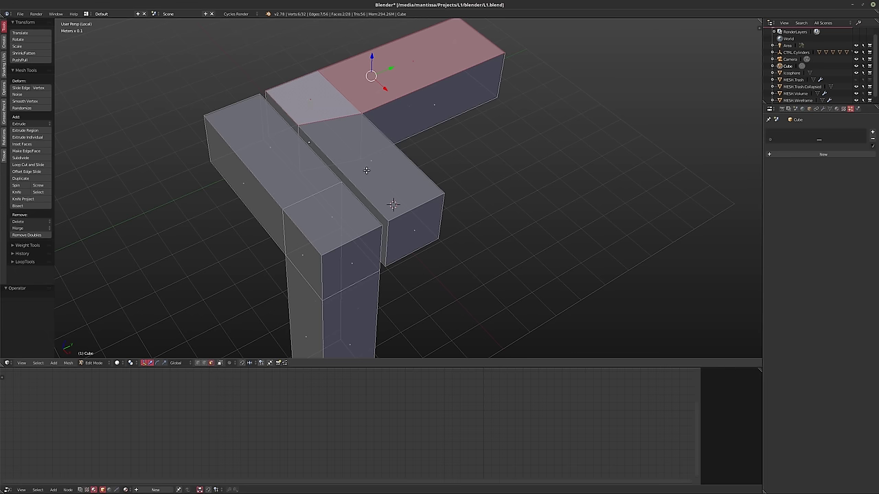
{"action": "right_click", "coordinate": [373, 159], "text": "shift"}
{"action": "middle_click", "coordinate": [372, 171], "text": "alt"}
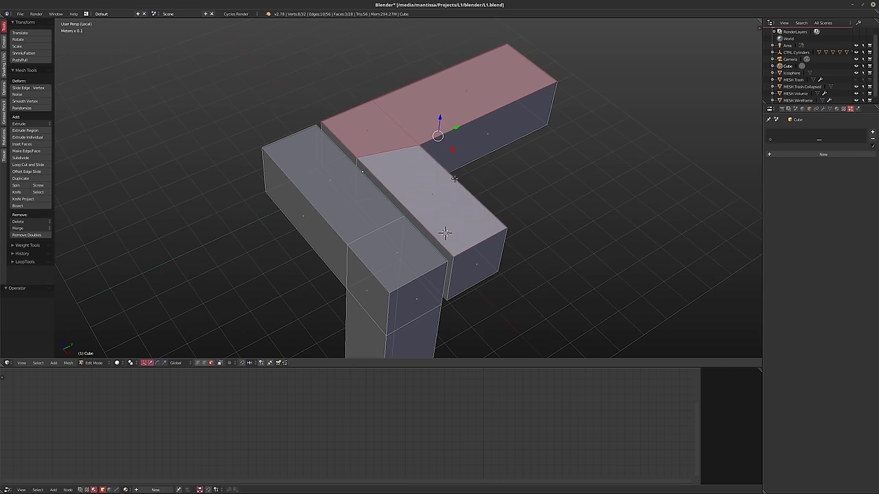
{"action": "key", "text": "ctrl+z"}
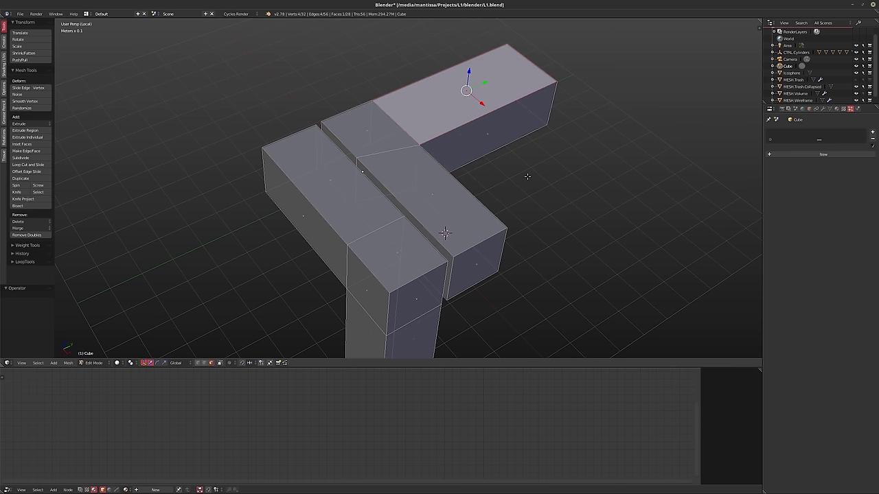
{"action": "key", "text": "ctrl+z"}
{"action": "middle_click_drag", "start_coordinate": [523, 173], "coordinate": [481, 219]}
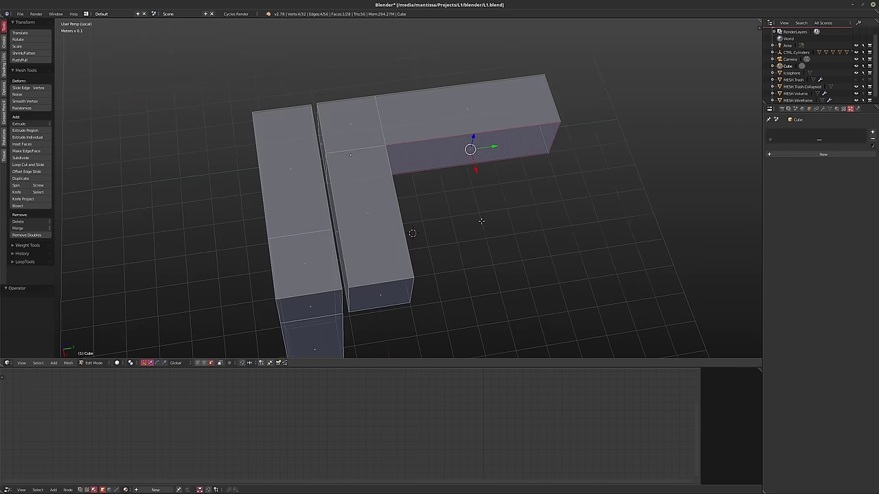
{"action": "right_click", "coordinate": [378, 158], "text": "alt"}
{"action": "mouse_move", "coordinate": [371, 155]}
{"action": "middle_mouse_down"}
{"action": "mouse_move", "coordinate": [428, 166]}
{"action": "mouse_move", "coordinate": [401, 166]}
{"action": "middle_mouse_up"}
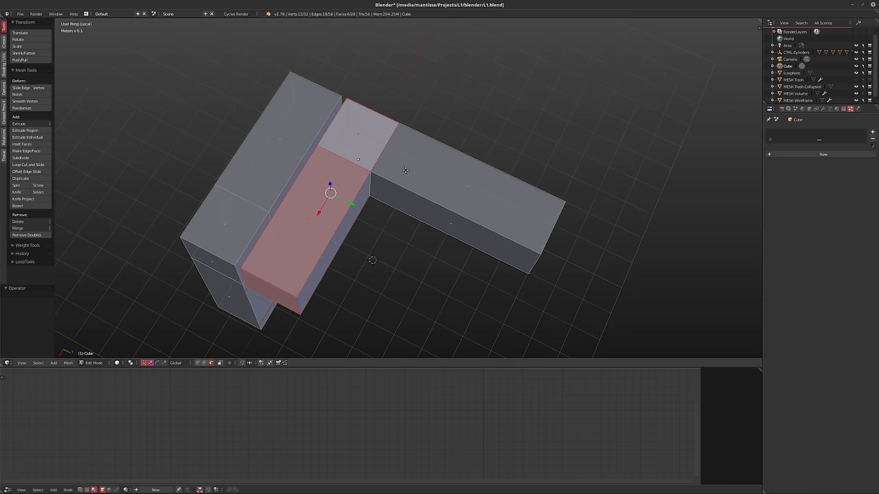
- Switch to vertex select, select six inner-wall vertices, and exit local view
{"action": "key", "text": "ctrl+Tab"}
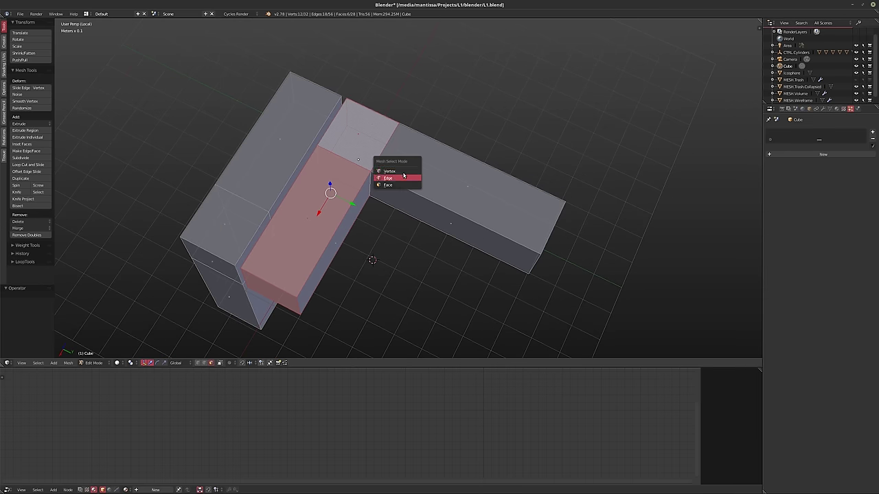
{"action": "left_click", "coordinate": [395, 170]}
{"action": "right_click", "coordinate": [371, 173], "text": "alt"}
{"action": "middle_click_drag", "start_coordinate": [449, 193], "coordinate": [534, 308]}
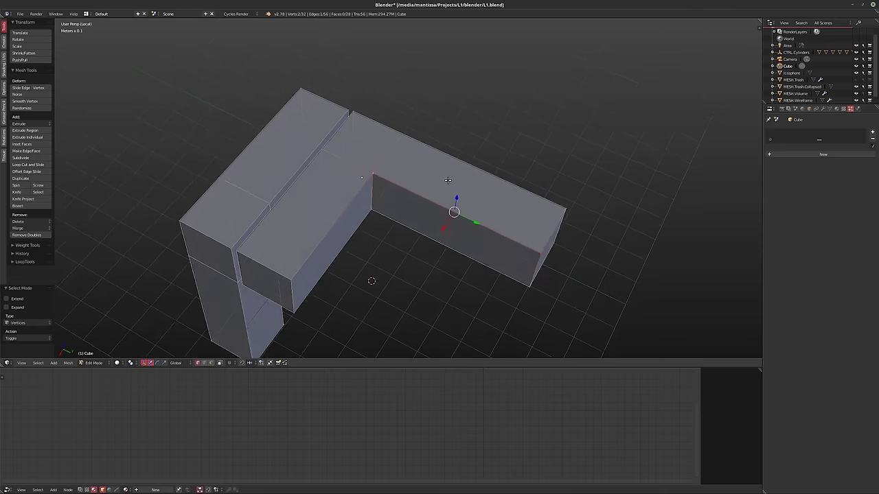
{"action": "right_click", "coordinate": [526, 284], "text": "shift"}
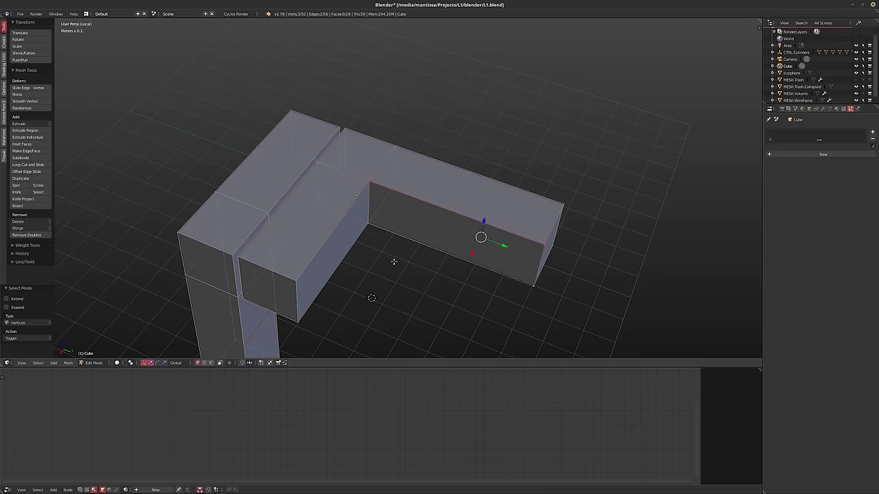
{"action": "right_click", "coordinate": [369, 226], "text": "shift"}
{"action": "right_click", "coordinate": [315, 205], "text": "shift"}
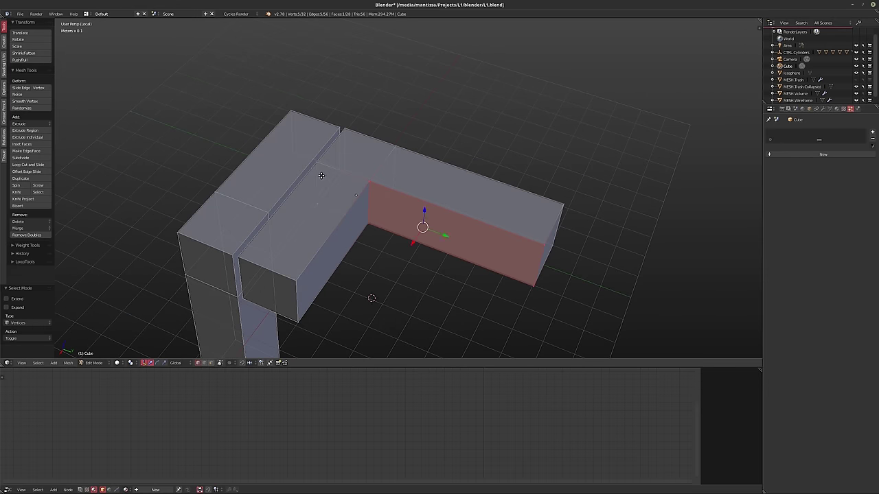
{"action": "right_click", "coordinate": [318, 165], "text": "shift"}
{"action": "middle_click_drag", "start_coordinate": [319, 165], "coordinate": [347, 256]}
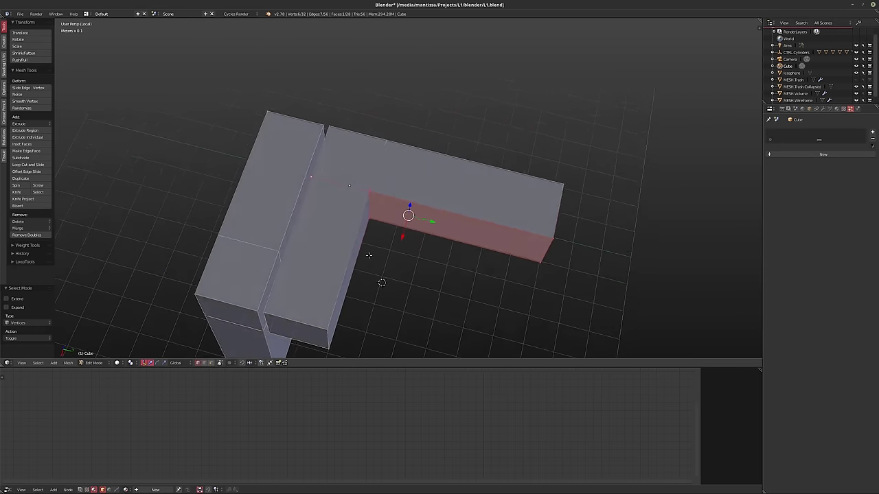
{"action": "key", "text": "KP_Divide"}
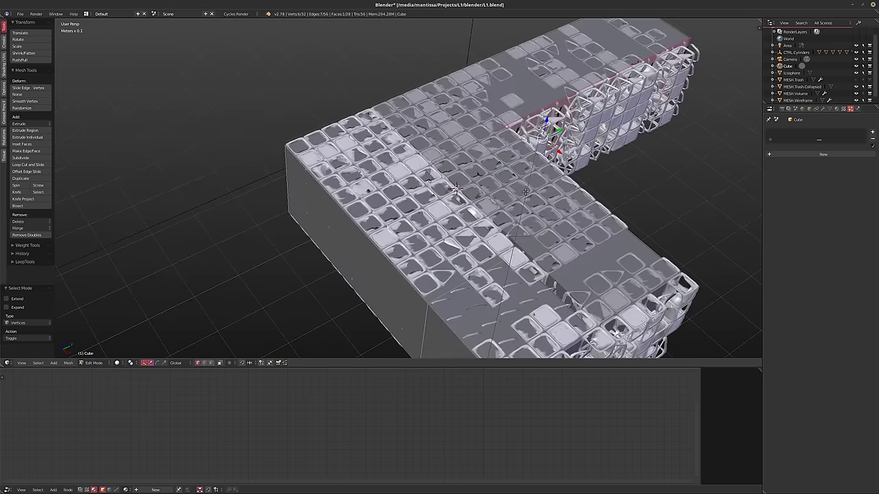
- Move the selected inner-wall vertices along X, ending with a 4.882 mm offset
{"action": "middle_click_drag", "start_coordinate": [525, 191], "coordinate": [532, 288]}
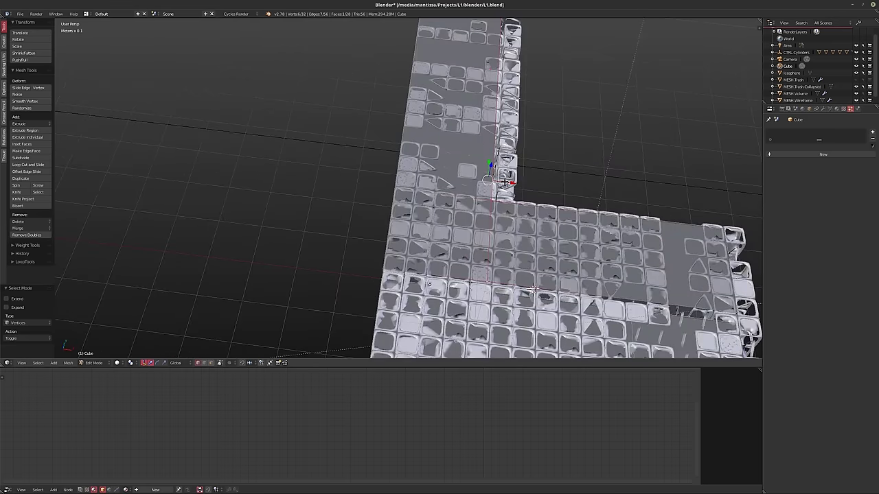
{"action": "key", "text": "g"}
{"action": "key", "text": "x"}
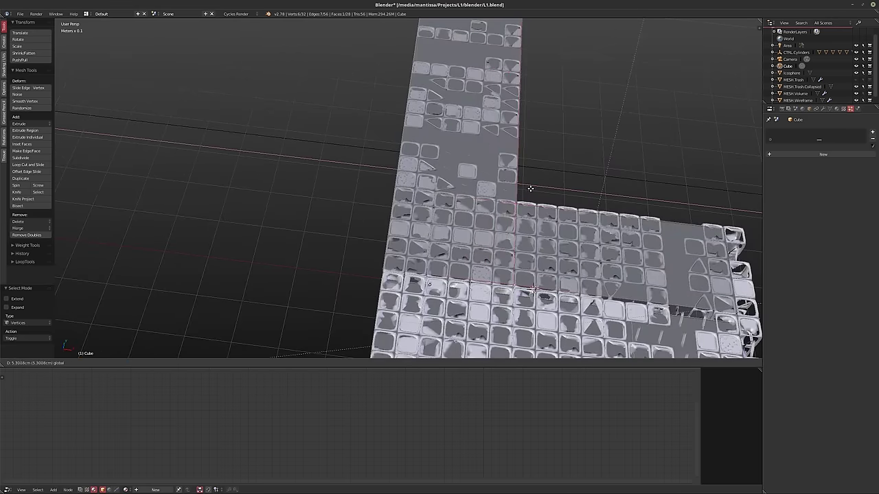
{"action": "left_click", "coordinate": [530, 190]}
{"action": "mouse_move", "coordinate": [529, 191]}
{"action": "middle_mouse_down"}
{"action": "mouse_move", "coordinate": [531, 223]}
{"action": "mouse_move", "coordinate": [457, 214]}
{"action": "mouse_move", "coordinate": [444, 244]}
{"action": "middle_mouse_up"}
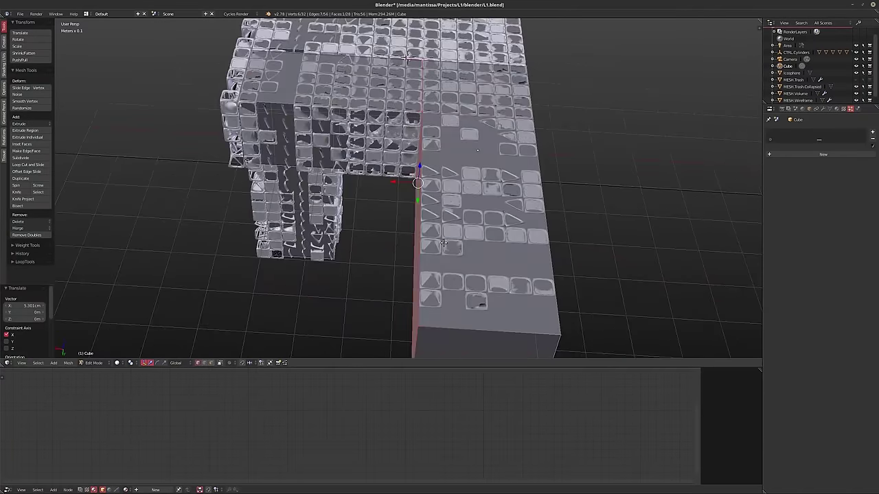
{"action": "key", "text": "g"}
{"action": "key", "text": "x"}
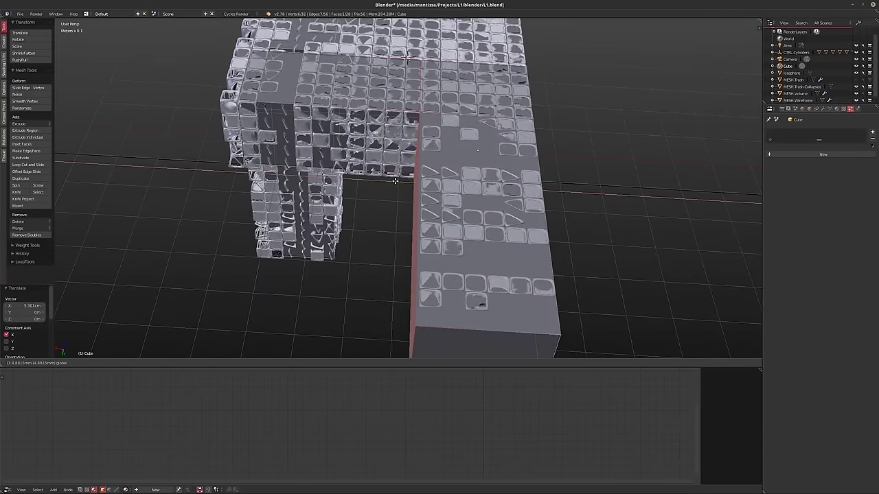
{"action": "left_click", "coordinate": [438, 232]}
{"action": "middle_click_drag", "start_coordinate": [438, 232], "coordinate": [410, 256]}
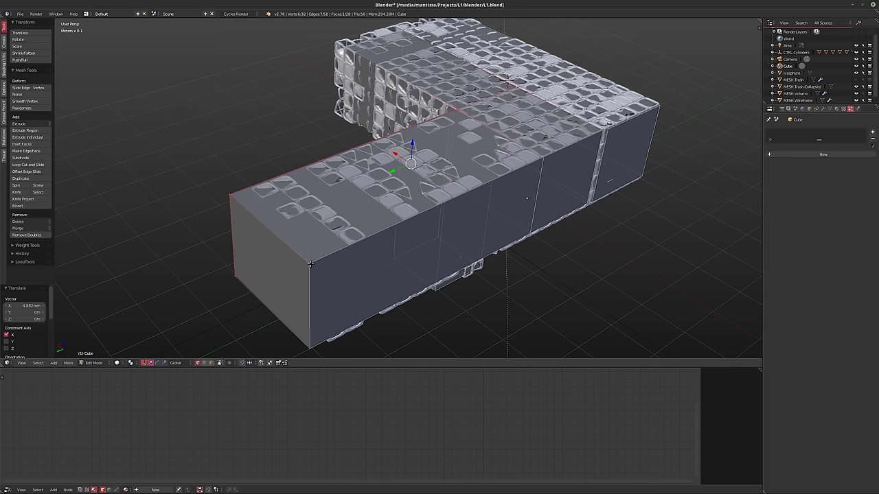
- Select the front corner edge, top front edge and front face vertices of the long arm
{"action": "right_click", "coordinate": [311, 265]}
{"action": "right_click", "coordinate": [546, 155], "text": "shift"}
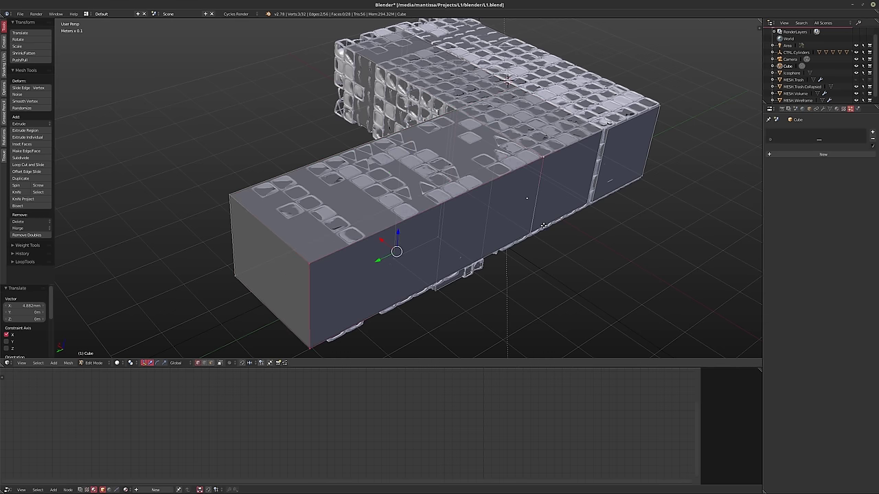
{"action": "right_click", "coordinate": [534, 234], "text": "shift"}
{"action": "middle_click_drag", "start_coordinate": [533, 233], "coordinate": [538, 219]}
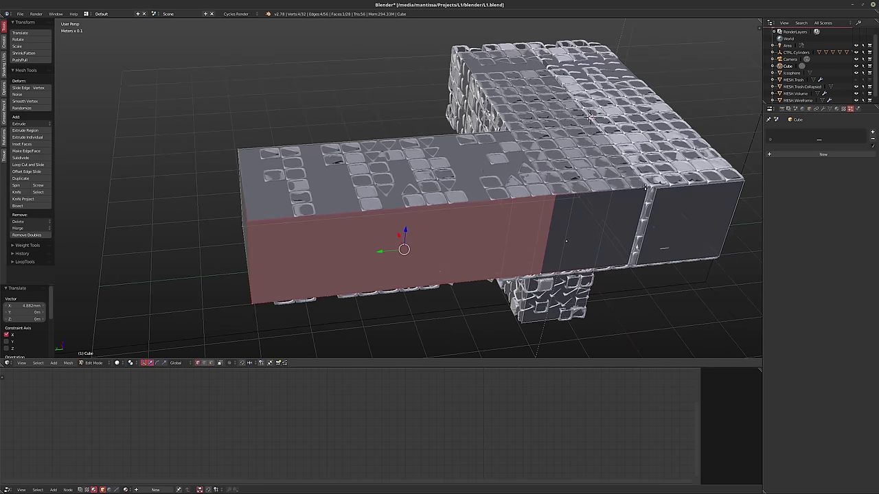
{"action": "right_click", "coordinate": [645, 187], "text": "shift"}
{"action": "right_click", "coordinate": [624, 265], "text": "shift"}
- Add vertices along the arm's side to complete a third face, then inspect the selection
{"action": "middle_click_drag", "start_coordinate": [624, 265], "coordinate": [442, 245]}
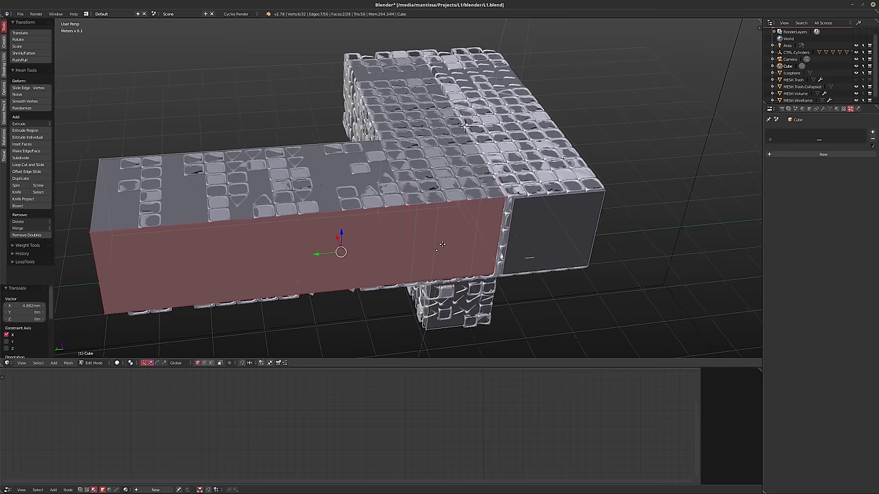
{"action": "right_click", "coordinate": [517, 200], "text": "shift"}
{"action": "right_click", "coordinate": [606, 191], "text": "shift"}
{"action": "right_click", "coordinate": [583, 268], "text": "shift"}
{"action": "right_click", "coordinate": [512, 272], "text": "shift"}
{"action": "scroll", "coordinate": [511, 272], "scroll_direction": "up", "scroll_amount": 5}
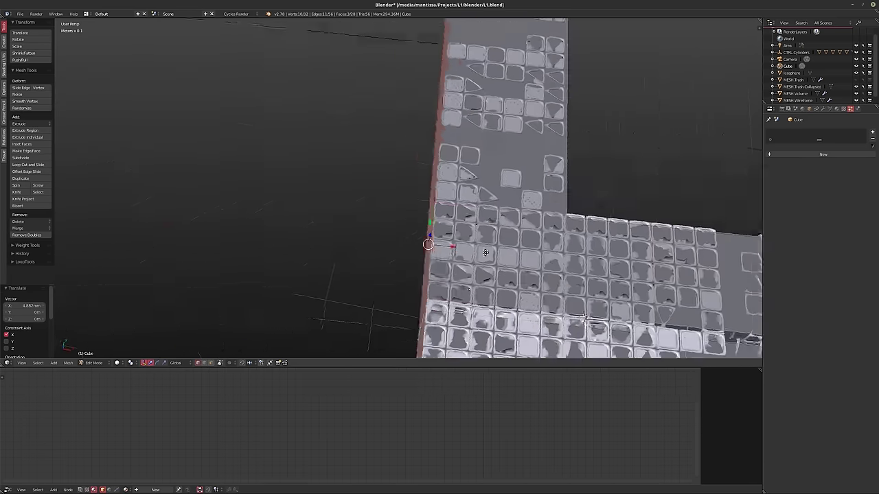
{"action": "mouse_move", "coordinate": [511, 272]}
{"action": "middle_mouse_down"}
{"action": "mouse_move", "coordinate": [590, 304]}
{"action": "mouse_move", "coordinate": [605, 204]}
{"action": "mouse_move", "coordinate": [602, 269]}
{"action": "mouse_move", "coordinate": [630, 166]}
{"action": "mouse_move", "coordinate": [543, 136]}
{"action": "middle_mouse_up"}
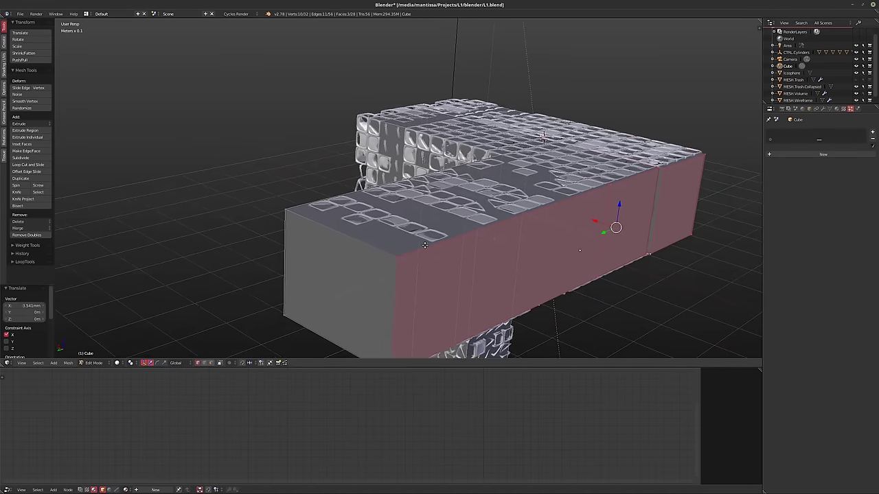
{"action": "mouse_move", "coordinate": [425, 245]}
{"action": "middle_mouse_down"}
{"action": "mouse_move", "coordinate": [427, 224]}
{"action": "mouse_move", "coordinate": [413, 256]}
{"action": "mouse_move", "coordinate": [705, 186]}
{"action": "middle_mouse_up"}
- Toggle out to Object Mode and back into Edit Mode on the Cube
{"action": "key", "text": "Tab"}
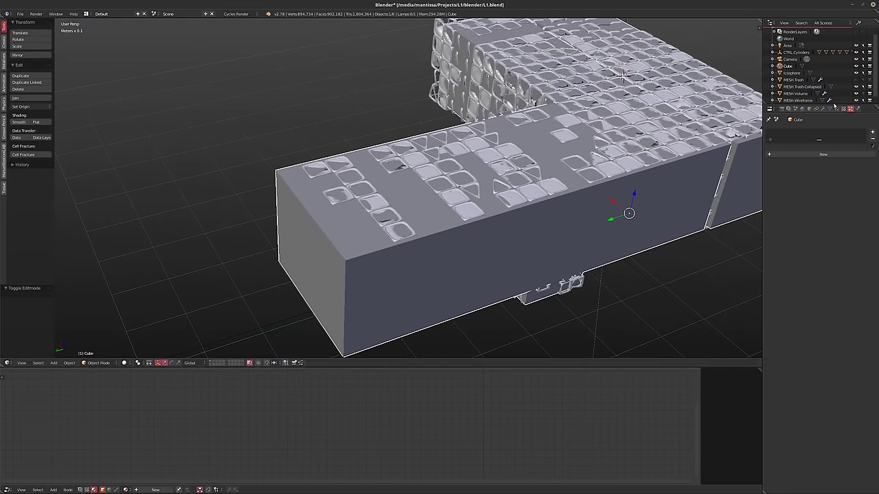
{"action": "middle_click_drag", "start_coordinate": [622, 76], "coordinate": [314, 203]}
{"action": "key", "text": "Tab"}
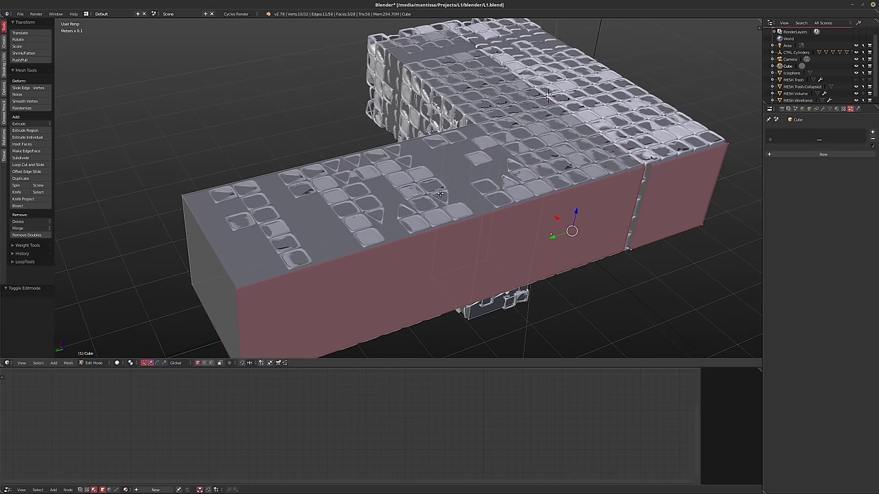
{"action": "mouse_move", "coordinate": [440, 193]}
{"action": "middle_mouse_down"}
{"action": "mouse_move", "coordinate": [416, 204]}
{"action": "mouse_move", "coordinate": [397, 176]}
{"action": "middle_mouse_up"}
- Switch to face select, select three top faces of the long arm, and move them along Z
{"action": "key", "text": "a"}
{"action": "key", "text": "ctrl+Tab"}
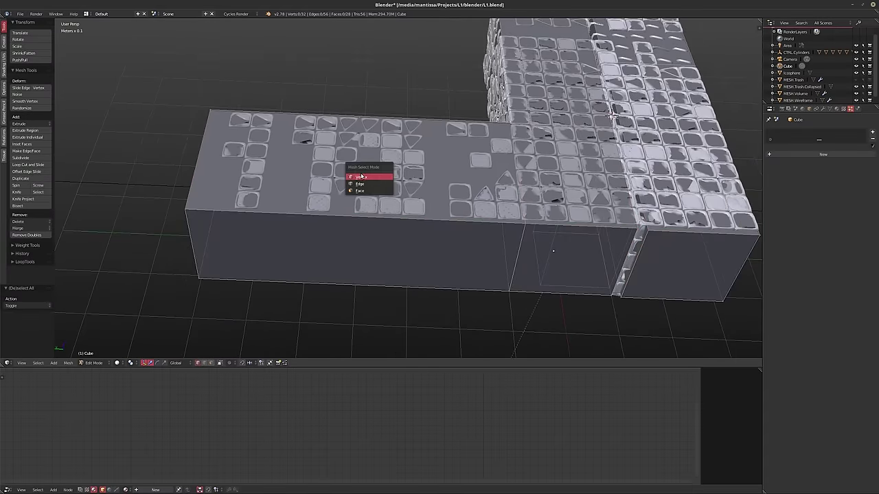
{"action": "left_click", "coordinate": [362, 195]}
{"action": "right_click", "coordinate": [363, 199]}
{"action": "mouse_move", "coordinate": [363, 200]}
{"action": "middle_mouse_down"}
{"action": "mouse_move", "coordinate": [367, 219]}
{"action": "mouse_move", "coordinate": [490, 210]}
{"action": "middle_mouse_up"}
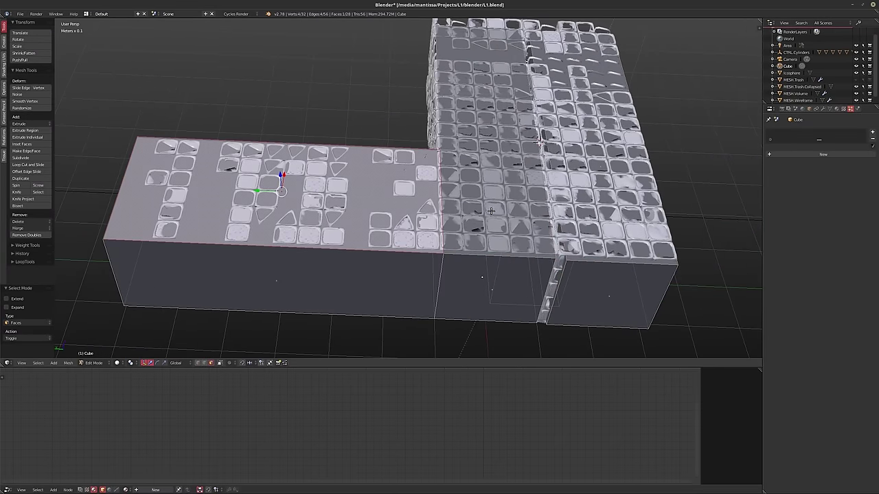
{"action": "right_click", "coordinate": [493, 208], "text": "shift"}
{"action": "right_click", "coordinate": [485, 110], "text": "shift"}
{"action": "middle_click_drag", "start_coordinate": [485, 109], "coordinate": [468, 166]}
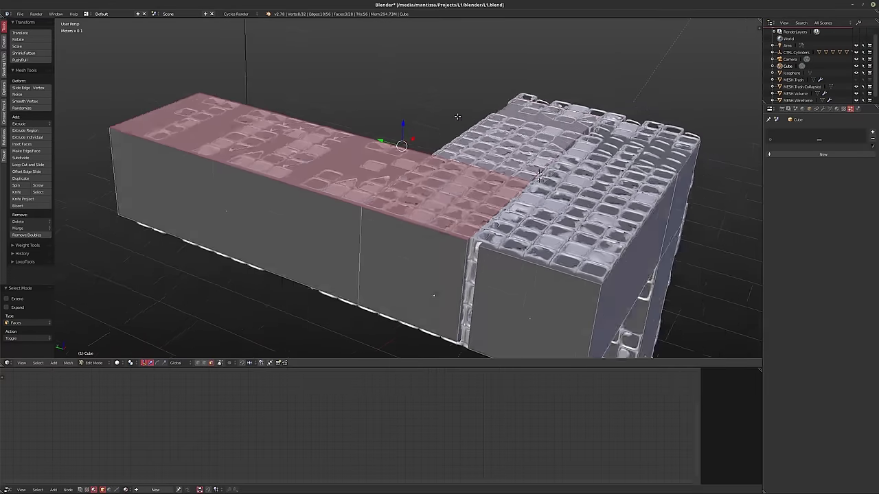
{"action": "left_click_drag", "start_coordinate": [395, 128], "coordinate": [432, 169]}
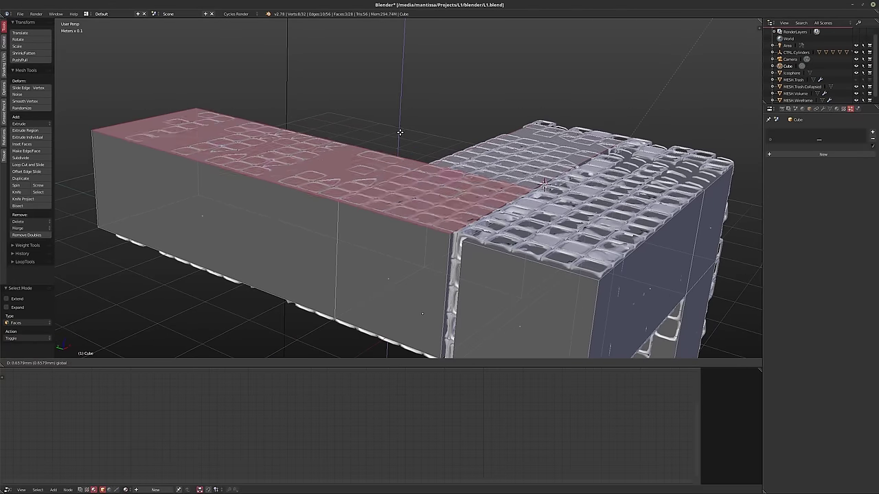
- Select the arm's front faces and lower them 1.552 cm along Z
{"action": "middle_click_drag", "start_coordinate": [432, 170], "coordinate": [553, 153]}
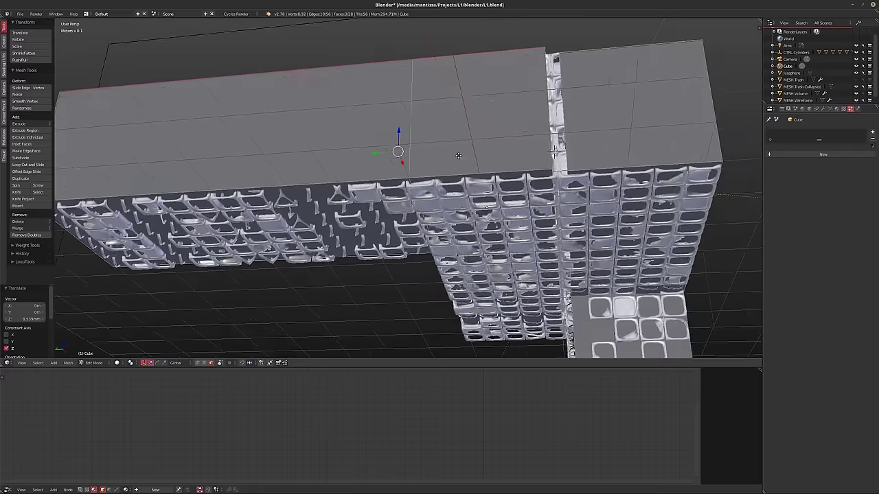
{"action": "right_click", "coordinate": [553, 152]}
{"action": "right_click", "coordinate": [234, 168], "text": "shift"}
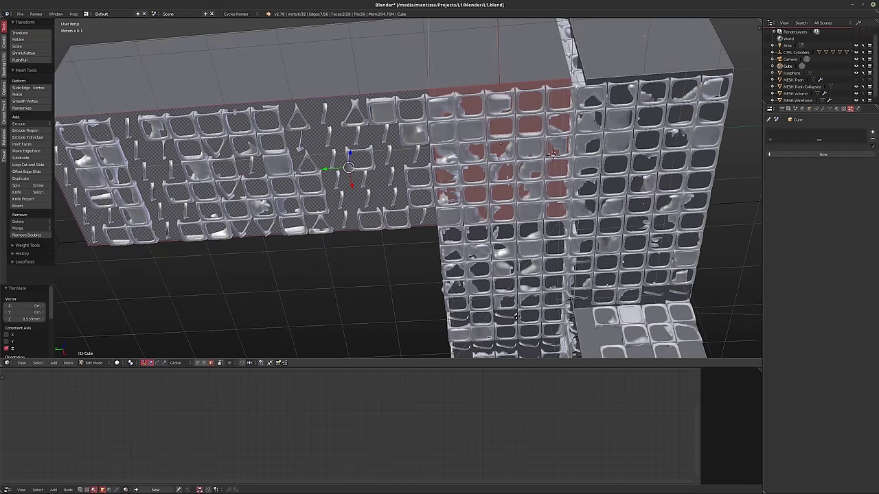
{"action": "mouse_move", "coordinate": [516, 315]}
{"action": "middle_mouse_down"}
{"action": "mouse_move", "coordinate": [525, 226]}
{"action": "mouse_move", "coordinate": [509, 233]}
{"action": "middle_mouse_up"}
{"action": "right_click", "coordinate": [525, 225], "text": "shift"}
{"action": "left_click_drag", "start_coordinate": [422, 213], "coordinate": [420, 221]}
{"action": "mouse_move", "coordinate": [421, 221]}
{"action": "middle_mouse_down"}
{"action": "mouse_move", "coordinate": [460, 235]}
{"action": "mouse_move", "coordinate": [339, 204]}
{"action": "middle_mouse_up"}
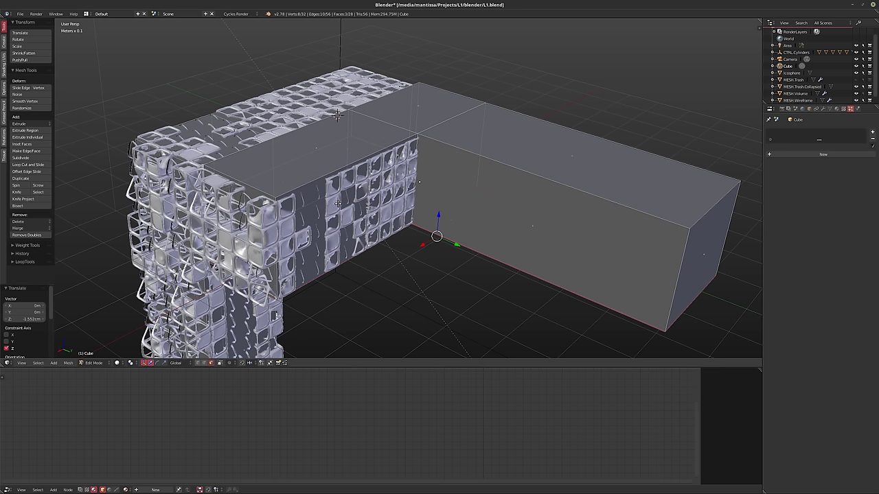
- Cancel a free move, switch to vertex select, and move four top vertices 1.234 cm along Y
{"action": "key", "text": "g"}
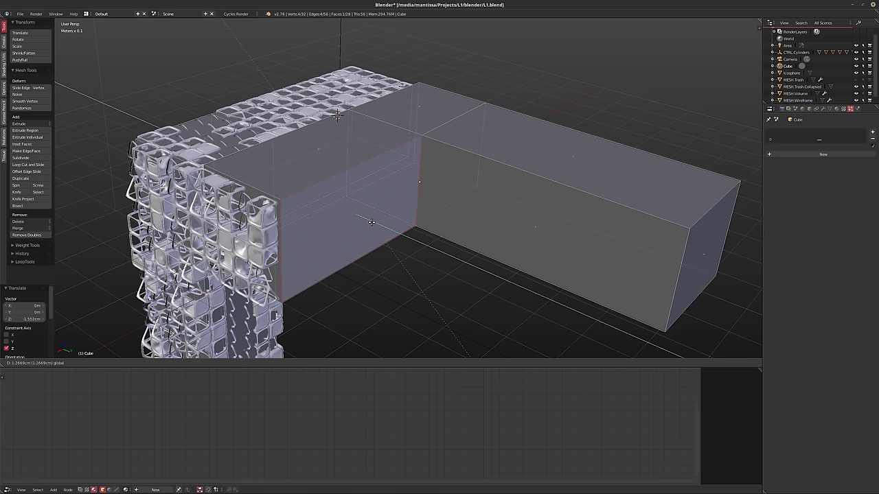
{"action": "right_click", "coordinate": [372, 222]}
{"action": "key", "text": "ctrl+Tab"}
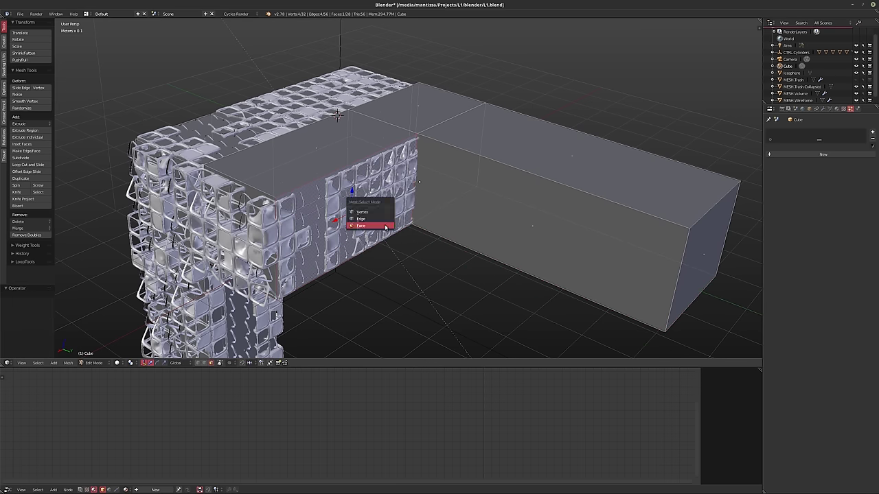
{"action": "left_click", "coordinate": [359, 215]}
{"action": "left_click", "coordinate": [276, 195]}
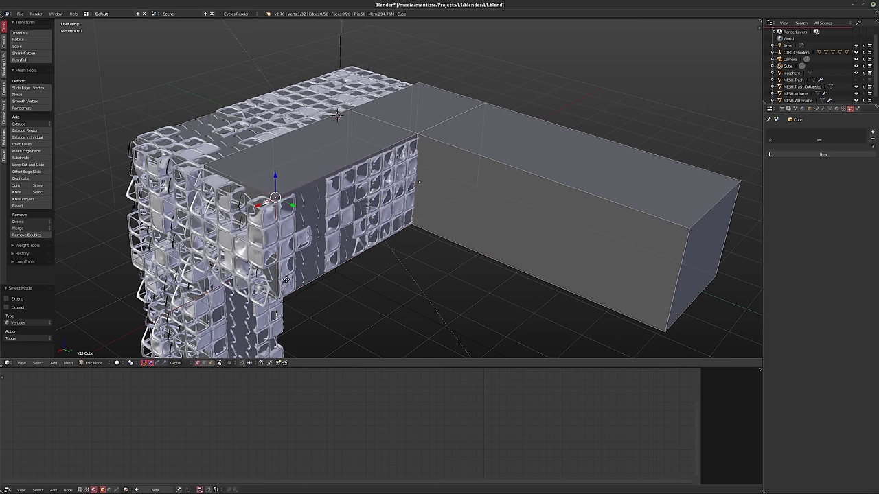
{"action": "left_click", "coordinate": [414, 144], "text": "ctrl"}
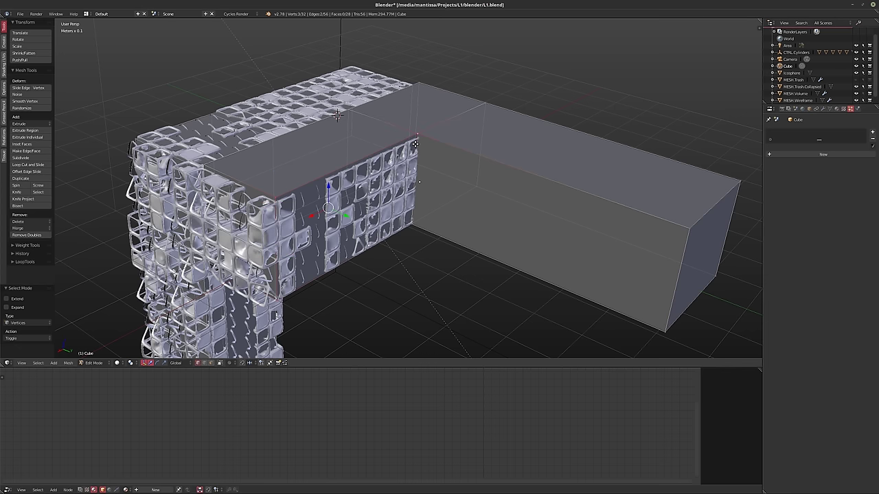
{"action": "left_click", "coordinate": [411, 223], "text": "ctrl"}
{"action": "left_click", "coordinate": [487, 107], "text": "ctrl"}
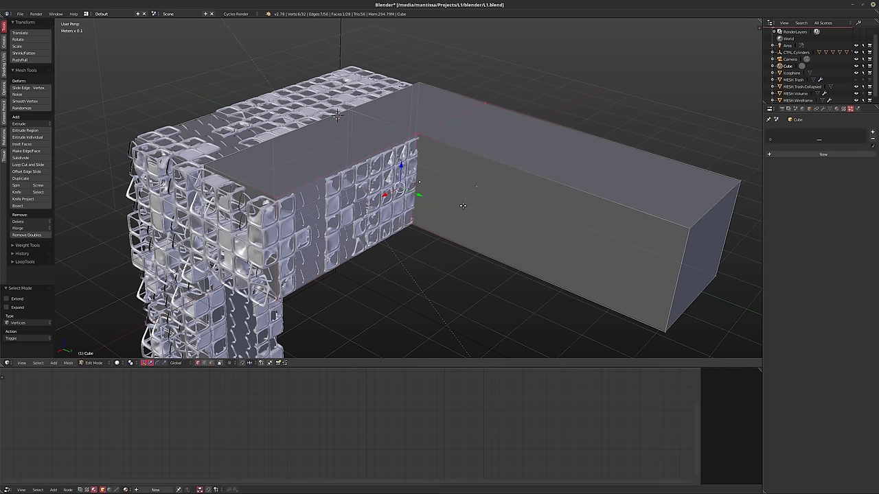
{"action": "key", "text": "g"}
{"action": "key", "text": "y"}
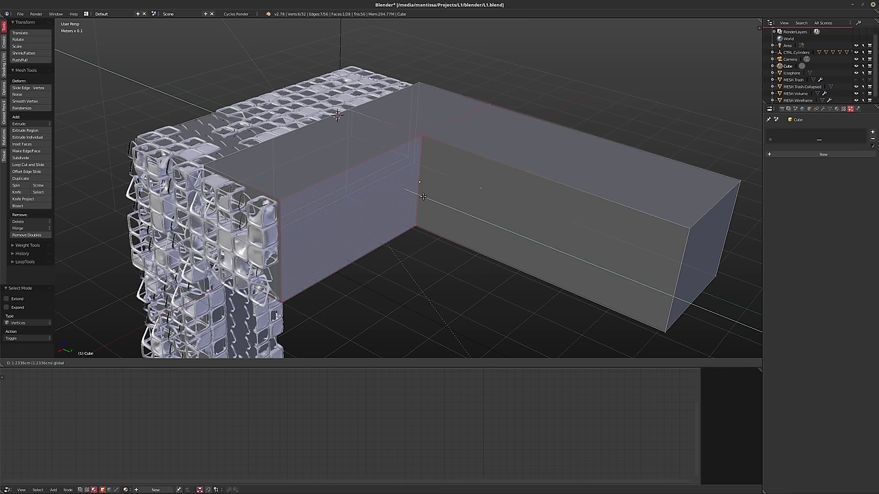
{"action": "left_click", "coordinate": [423, 196]}
- Select the four end-face corners and stretch the block 4.208 cm along X
{"action": "middle_click_drag", "start_coordinate": [423, 196], "coordinate": [268, 199]}
{"action": "right_click", "coordinate": [255, 199]}
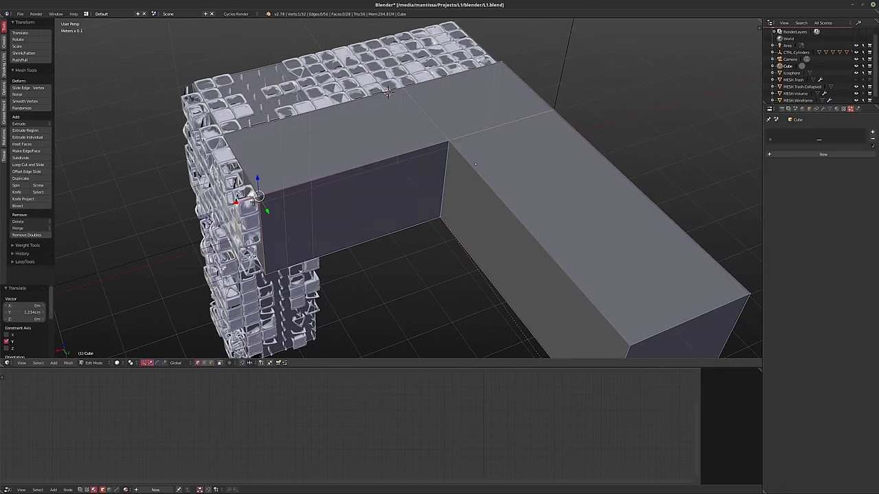
{"action": "middle_click_drag", "start_coordinate": [388, 91], "coordinate": [236, 107]}
{"action": "right_click", "coordinate": [258, 199], "text": "shift"}
{"action": "right_click", "coordinate": [196, 275], "text": "shift"}
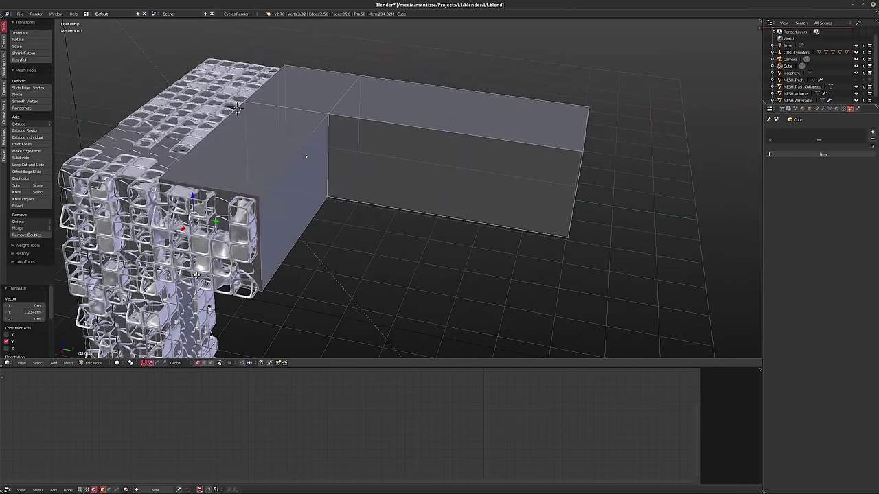
{"action": "right_click", "coordinate": [255, 288], "text": "shift"}
{"action": "middle_click_drag", "start_coordinate": [255, 288], "coordinate": [334, 112]}
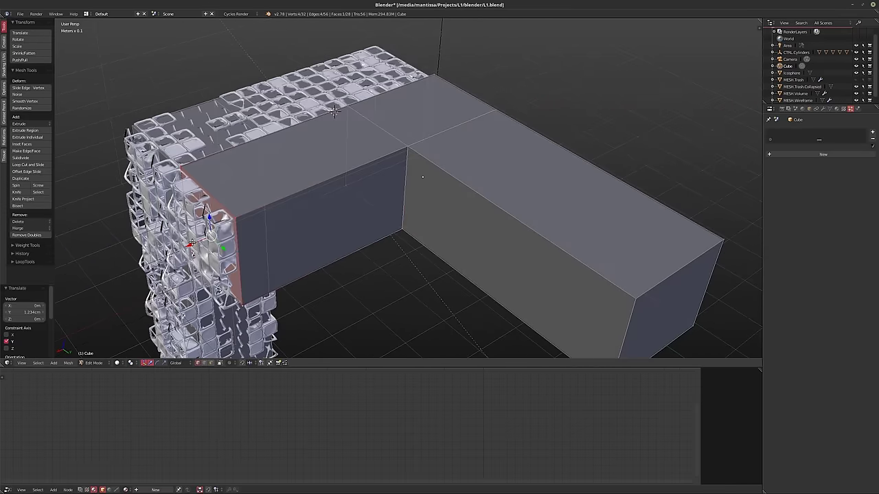
{"action": "key", "text": "g"}
{"action": "key", "text": "x"}
{"action": "left_click", "coordinate": [351, 179]}
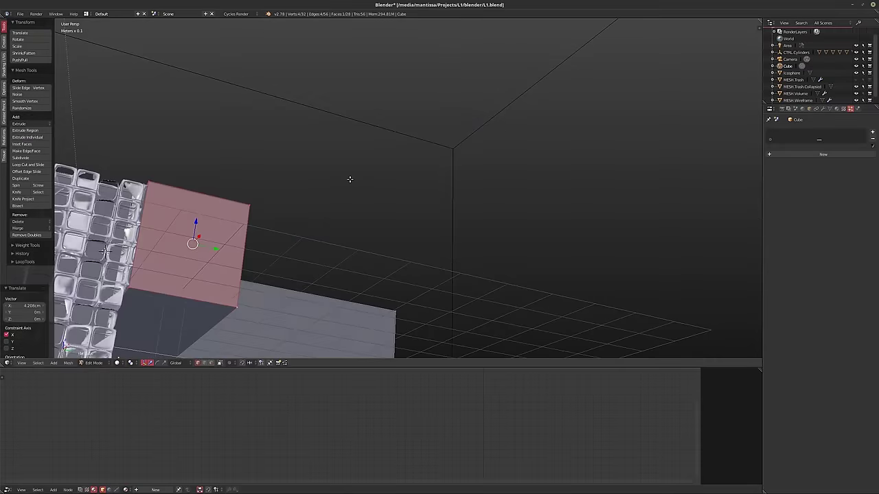
{"action": "mouse_move", "coordinate": [350, 180]}
{"action": "middle_mouse_down"}
{"action": "mouse_move", "coordinate": [329, 216]}
{"action": "mouse_move", "coordinate": [350, 222]}
{"action": "middle_mouse_up"}
- Select three corner vertices of the block, then return to Object Mode
{"action": "scroll", "coordinate": [330, 215], "scroll_direction": "up", "scroll_amount": 2}
{"action": "right_click", "coordinate": [312, 210]}
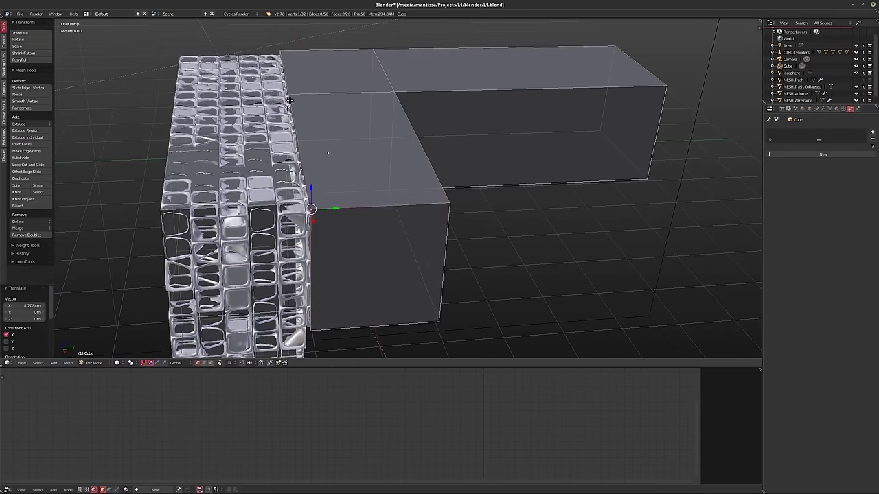
{"action": "right_click", "coordinate": [290, 97], "text": "shift"}
{"action": "right_click", "coordinate": [279, 49], "text": "shift"}
{"action": "middle_click_drag", "start_coordinate": [272, 136], "coordinate": [284, 130]}
{"action": "key", "text": "Tab"}
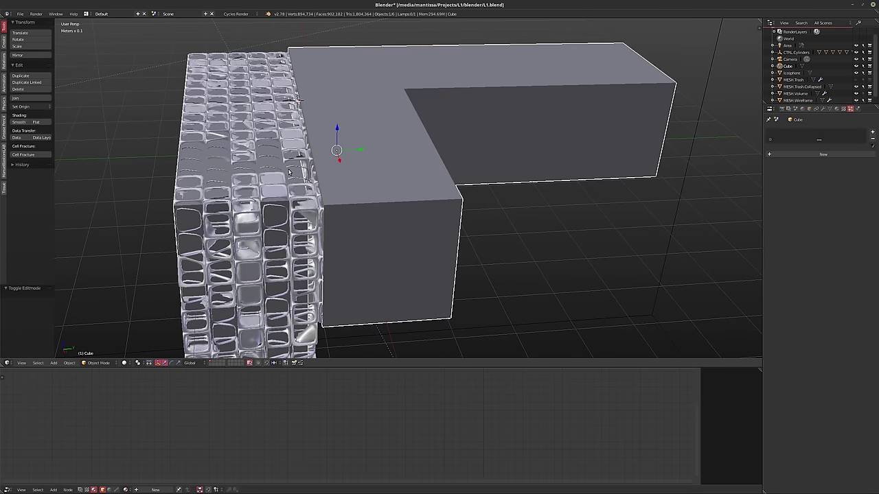
- Select MESH.Wireframe, enter edit mode, and switch to the top orthographic view
{"action": "right_click", "coordinate": [289, 165]}
{"action": "key", "text": "Tab"}
{"action": "middle_click_drag", "start_coordinate": [282, 155], "coordinate": [261, 182]}
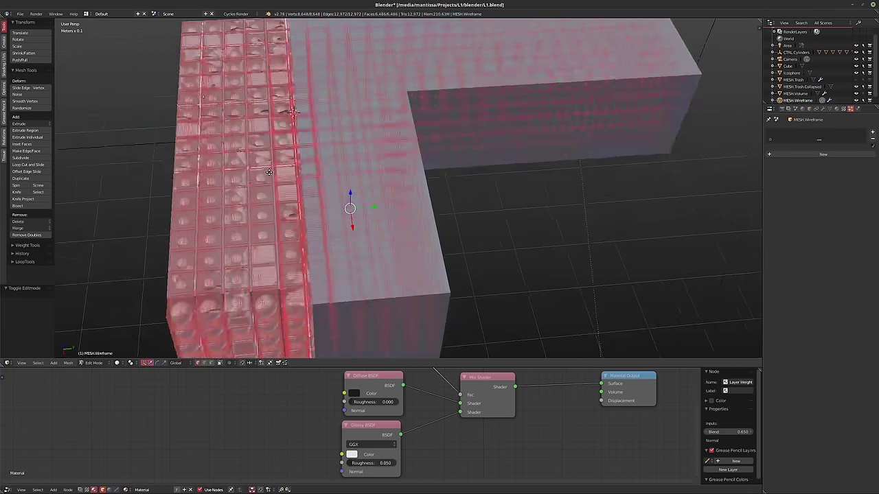
{"action": "key", "text": "KP_7"}
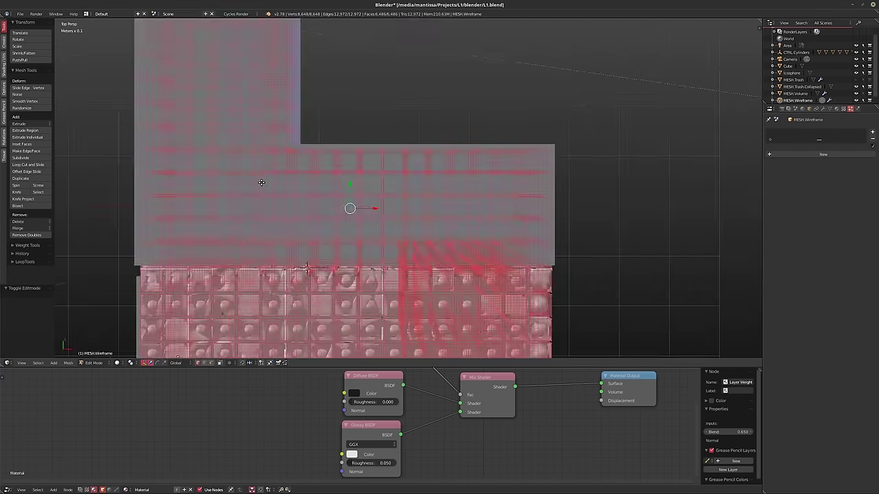
{"action": "scroll", "coordinate": [260, 183], "scroll_direction": "up", "scroll_amount": 2}
{"action": "scroll", "coordinate": [268, 176], "scroll_direction": "down", "scroll_amount": 2}
{"action": "scroll", "coordinate": [309, 157], "scroll_direction": "down", "scroll_amount": 2}
{"action": "scroll", "coordinate": [342, 138], "scroll_direction": "up", "scroll_amount": 4}
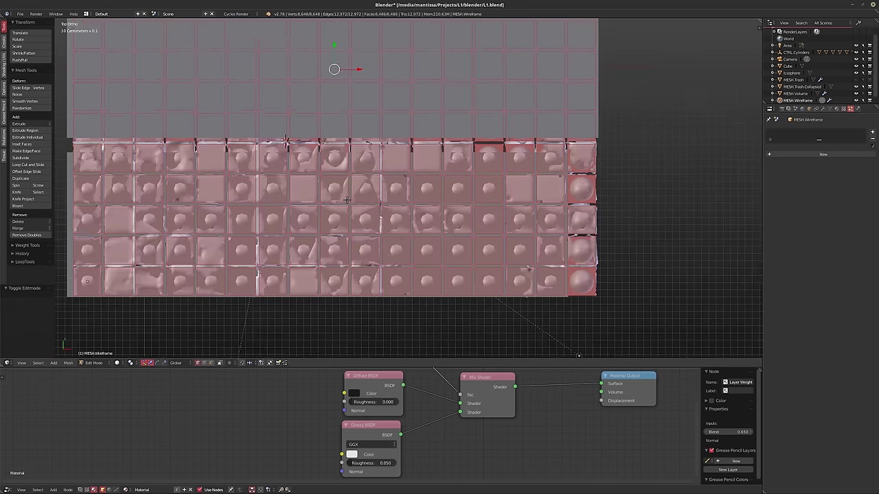
{"action": "scroll", "coordinate": [423, 212], "scroll_direction": "down", "scroll_amount": 1}
- Box-select the cage's lower rows of cells and move them -1 cm along Y
{"action": "key", "text": "a"}
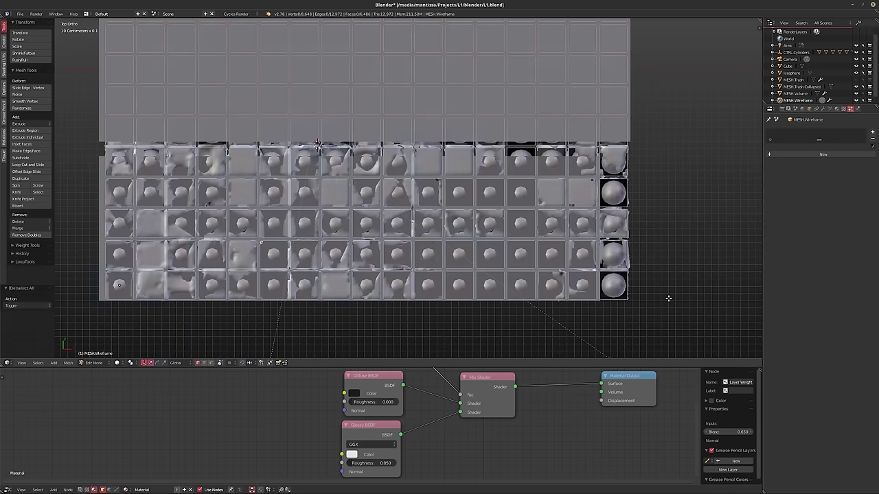
{"action": "left_click_drag", "start_coordinate": [676, 336], "coordinate": [66, 145]}
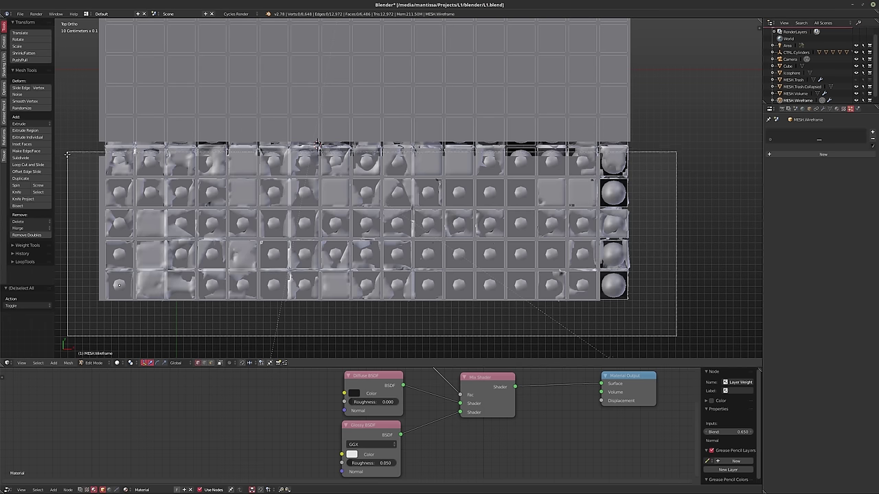
{"action": "left_click_drag", "start_coordinate": [66, 145], "coordinate": [66, 148]}
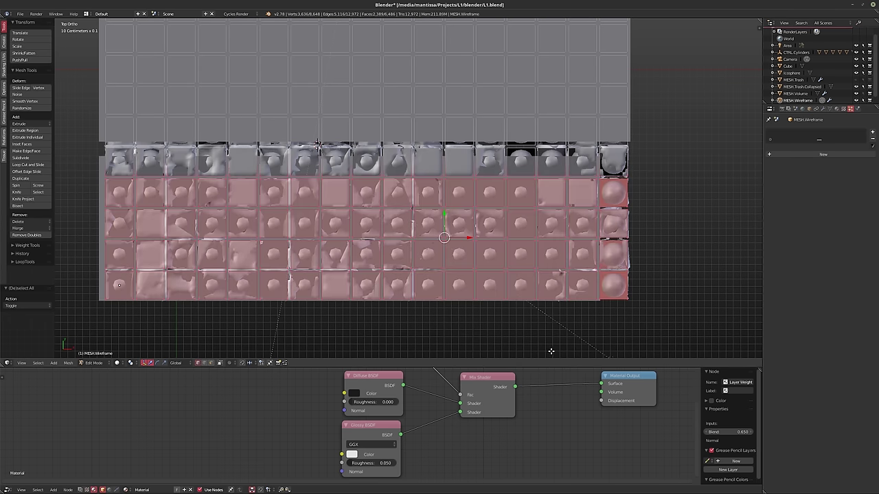
{"action": "key", "text": "b"}
{"action": "left_click_drag", "start_coordinate": [680, 225], "coordinate": [87, 144]}
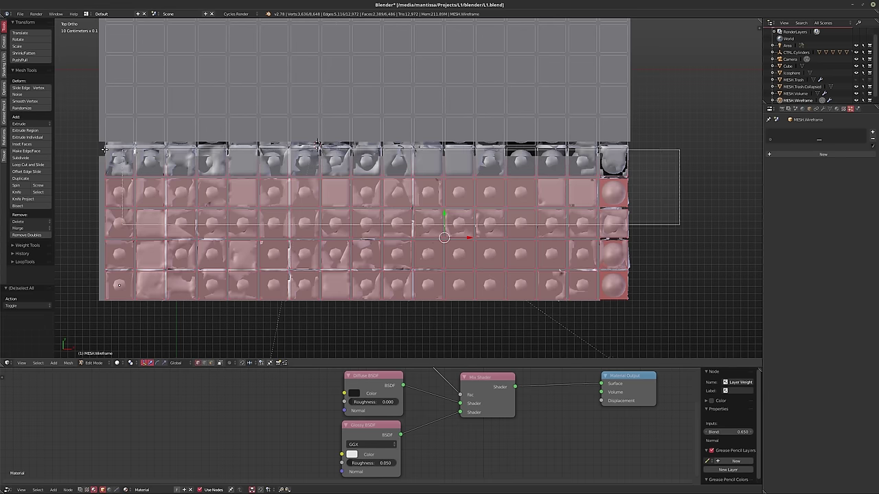
{"action": "middle_click_drag", "start_coordinate": [389, 206], "coordinate": [403, 203], "text": "shift"}
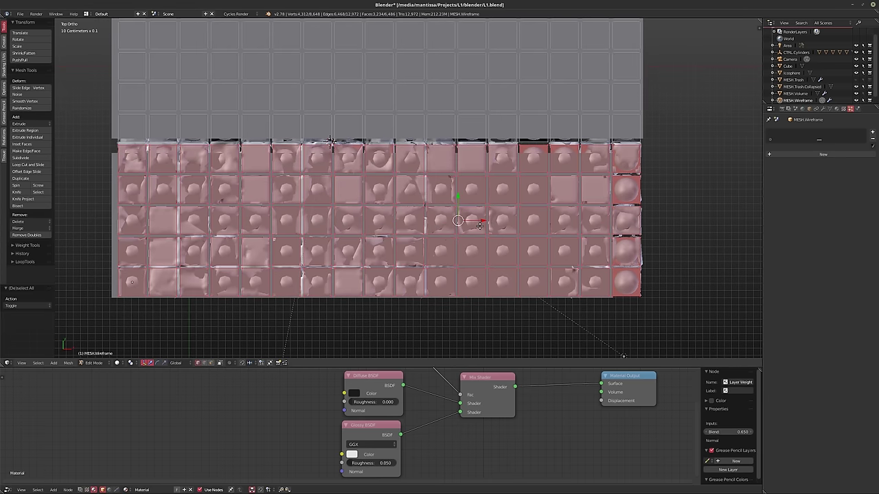
{"action": "key", "text": "g"}
{"action": "key", "text": "y"}
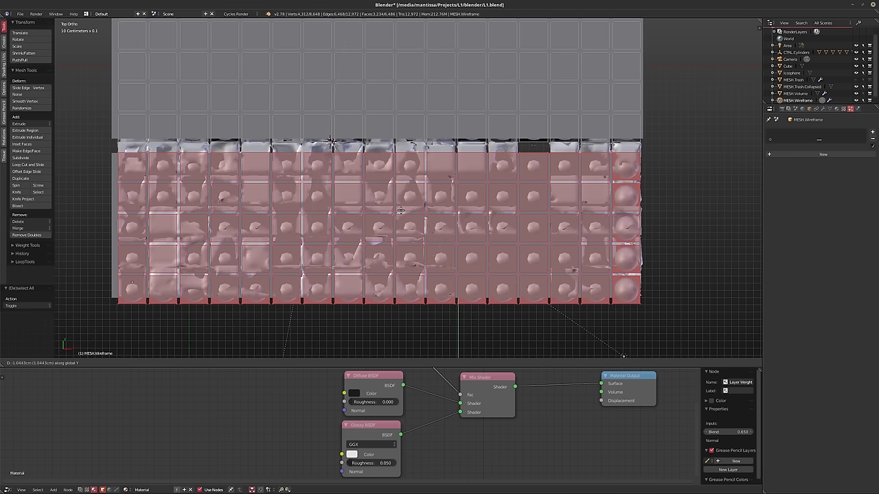
{"action": "type", "text": "-1"}
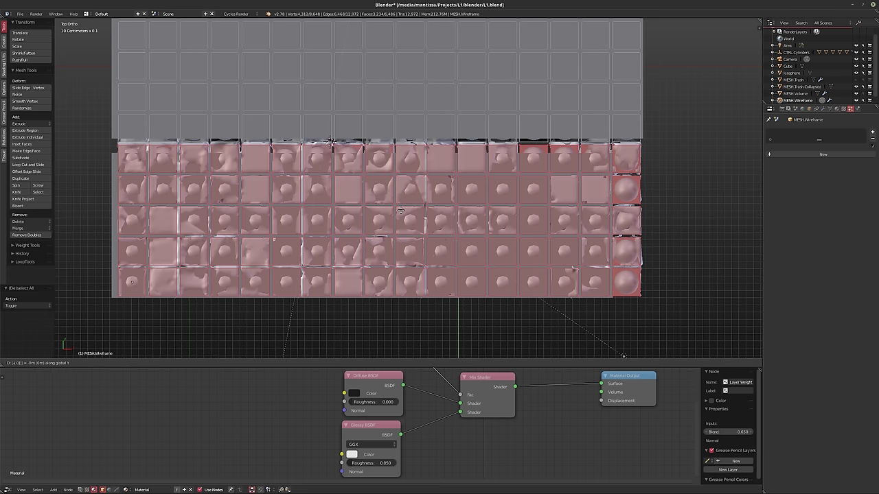
{"action": "key", "text": "Return"}
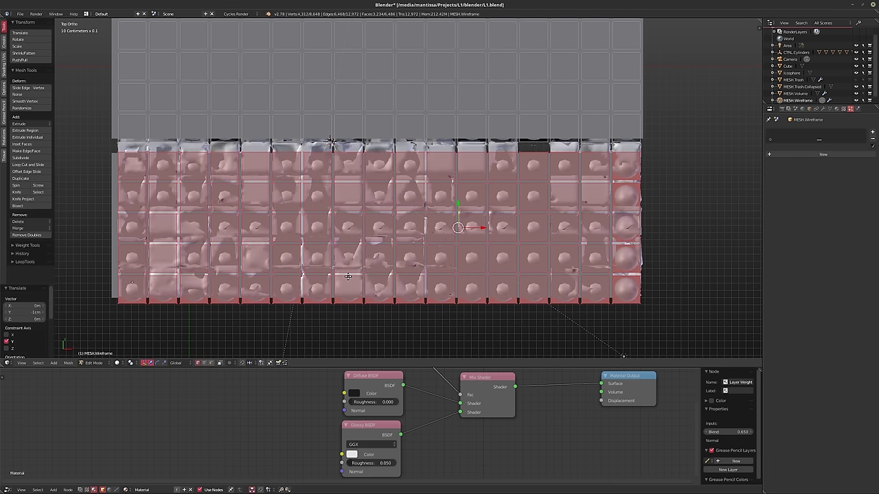
- Move the cage selection 0.01 along Y
{"action": "mouse_move", "coordinate": [348, 276]}
{"action": "middle_mouse_down"}
{"action": "mouse_move", "coordinate": [356, 258]}
{"action": "mouse_move", "coordinate": [386, 272]}
{"action": "mouse_move", "coordinate": [380, 283]}
{"action": "mouse_move", "coordinate": [380, 219]}
{"action": "middle_mouse_up"}
{"action": "key", "text": "Tab"}
{"action": "key", "text": "Tab"}
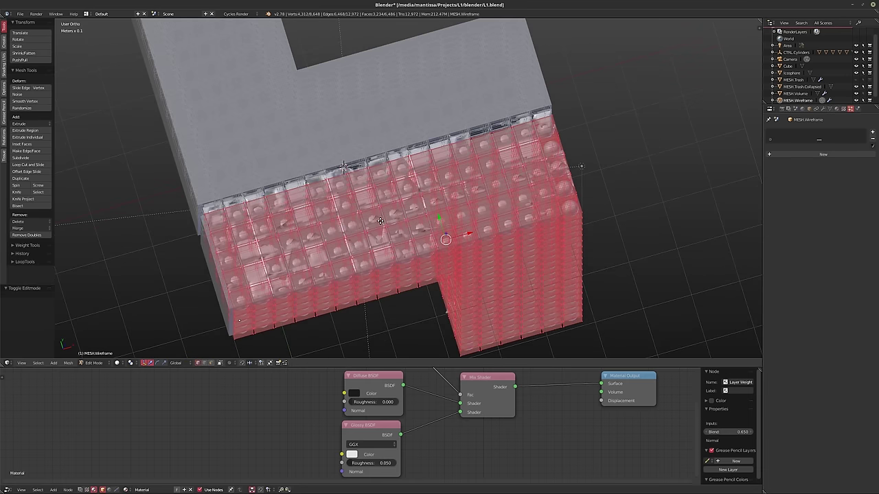
{"action": "type", "text": "gy"}
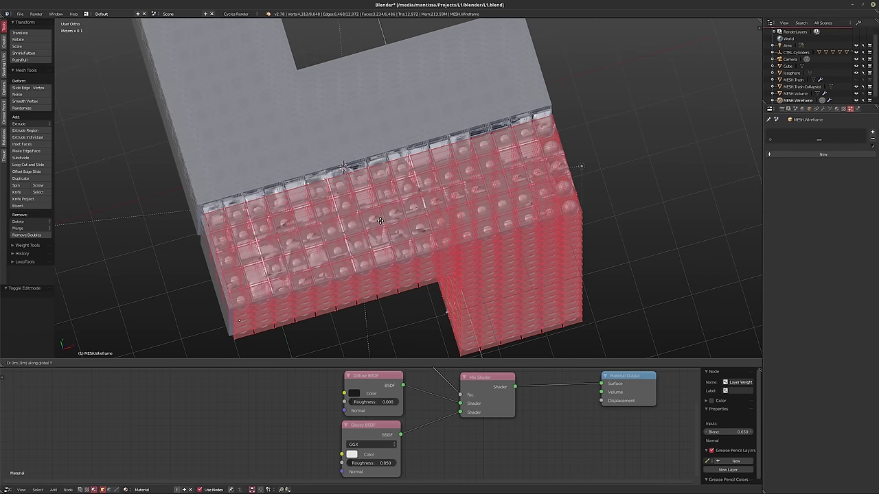
{"action": "type", "text": ".01"}
{"action": "key", "text": "Return"}
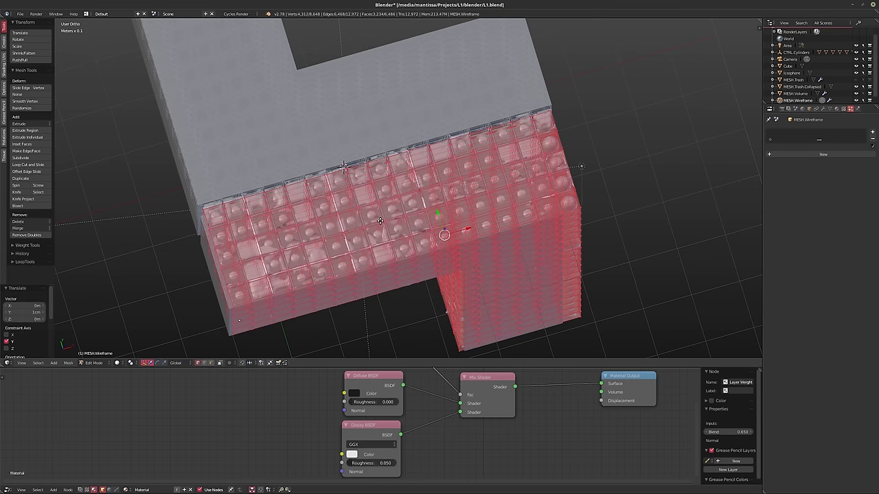
- From the top view, move the selection -0.02 along Y and return to object mode
{"action": "middle_click_drag", "start_coordinate": [279, 206], "coordinate": [263, 229]}
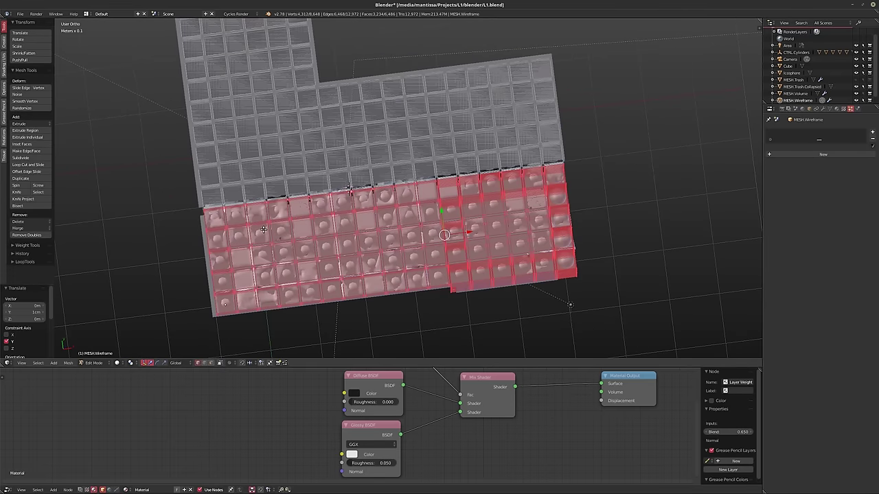
{"action": "key", "text": "KP_7"}
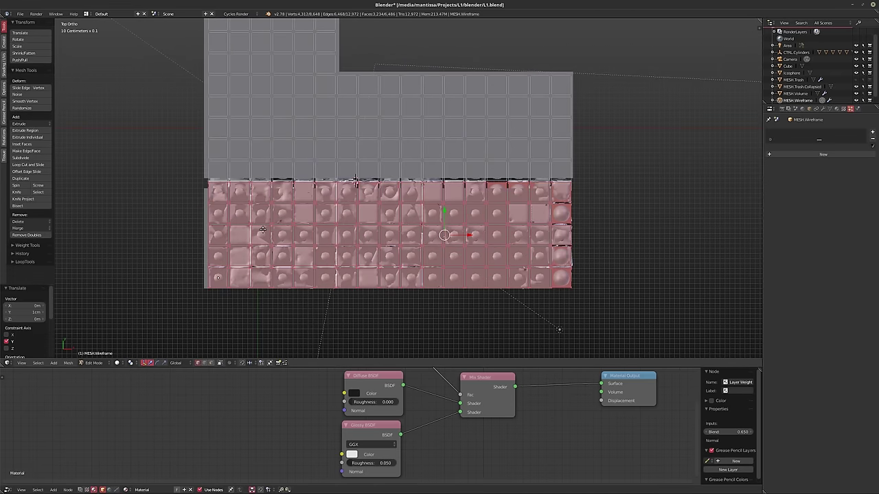
{"action": "middle_click_drag", "start_coordinate": [262, 229], "coordinate": [270, 217], "text": "shift"}
{"action": "scroll", "coordinate": [395, 208], "scroll_direction": "up", "scroll_amount": 3}
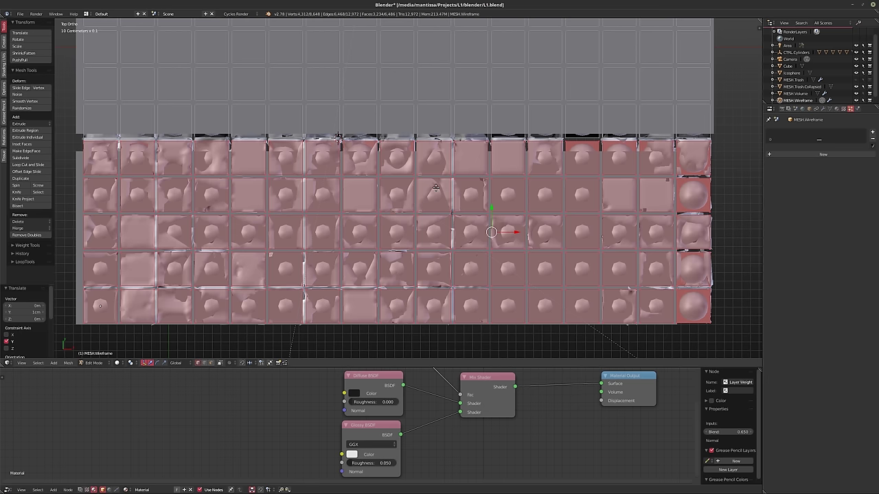
{"action": "type", "text": "gy"}
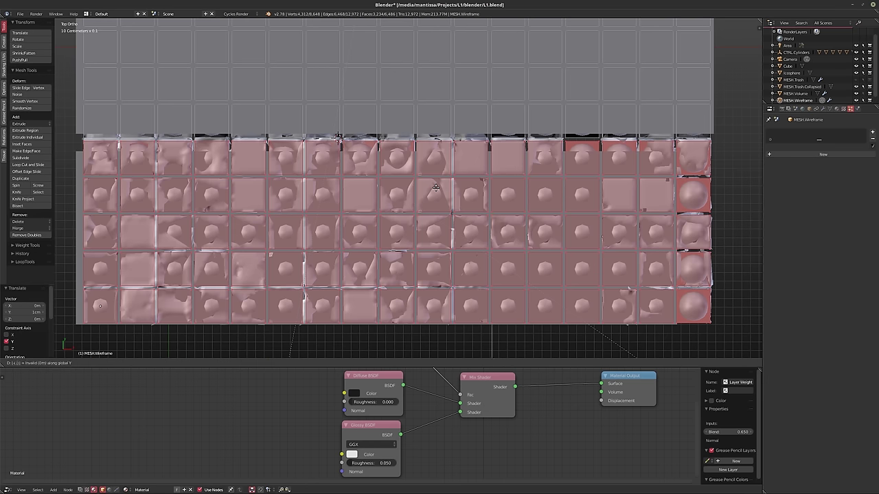
{"action": "type", "text": "-0.02"}
{"action": "key", "text": "Return"}
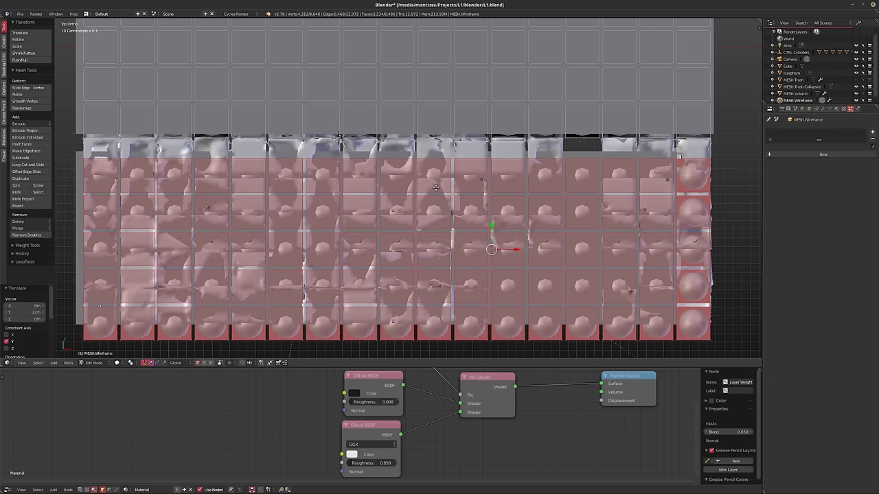
{"action": "scroll", "coordinate": [354, 206], "scroll_direction": "down", "scroll_amount": 4}
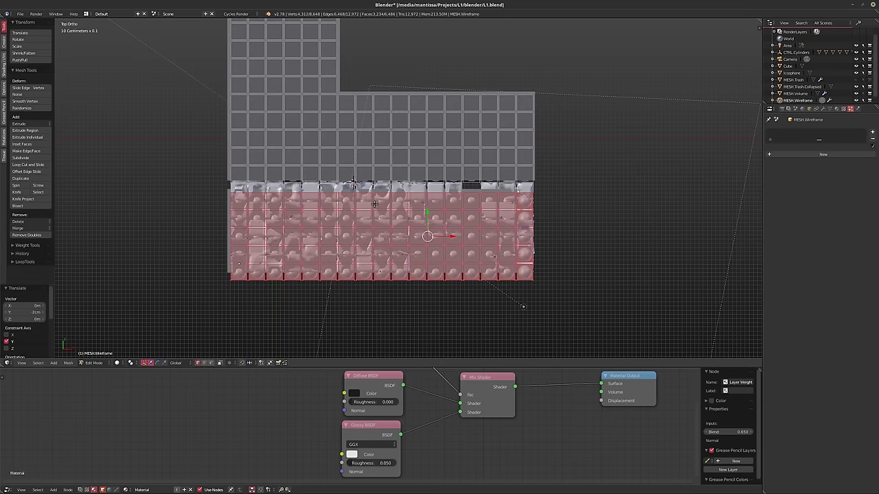
{"action": "key", "text": "Tab"}
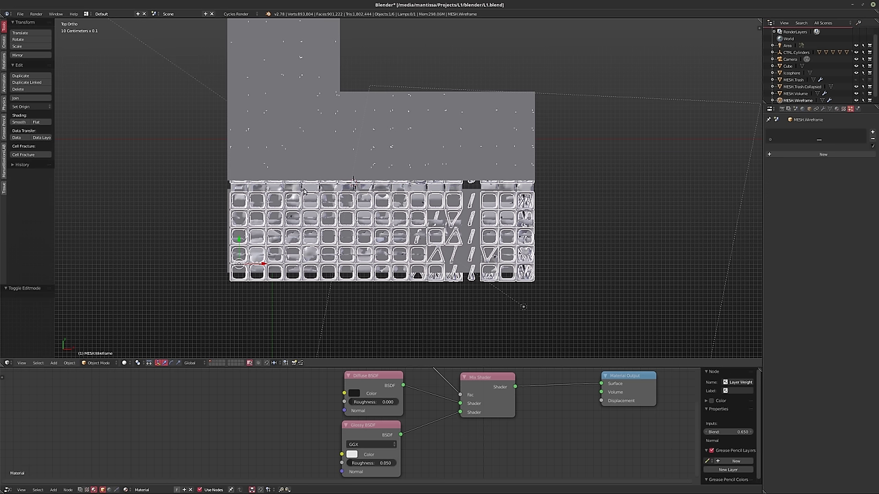
- Select MESH.Trash.Collapsed and enter edit mode, zoomed in on the red-marked part
{"action": "right_click", "coordinate": [287, 189]}
{"action": "scroll", "coordinate": [233, 199], "scroll_direction": "up", "scroll_amount": 1}
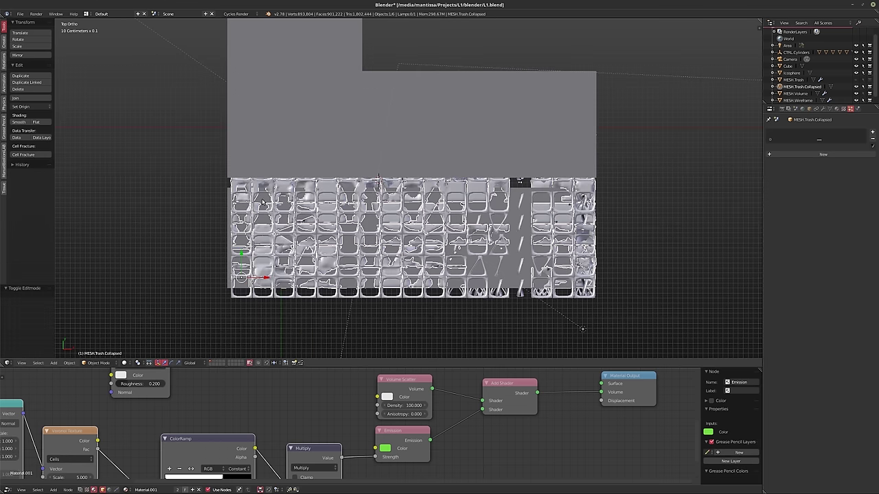
{"action": "key", "text": "Tab"}
{"action": "scroll", "coordinate": [467, 179], "scroll_direction": "up", "scroll_amount": 1}
{"action": "scroll", "coordinate": [467, 179], "scroll_direction": "up", "scroll_amount": 1}
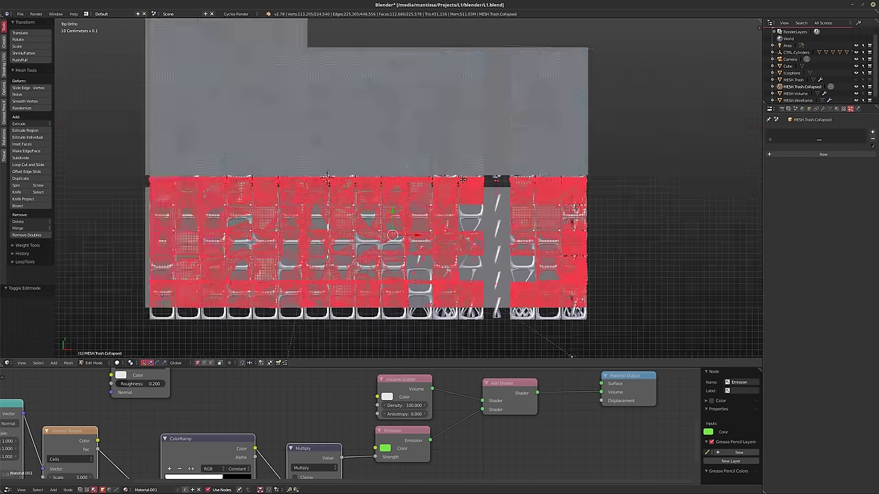
{"action": "scroll", "coordinate": [467, 177], "scroll_direction": "up", "scroll_amount": 1}
{"action": "scroll", "coordinate": [466, 177], "scroll_direction": "up", "scroll_amount": 3}
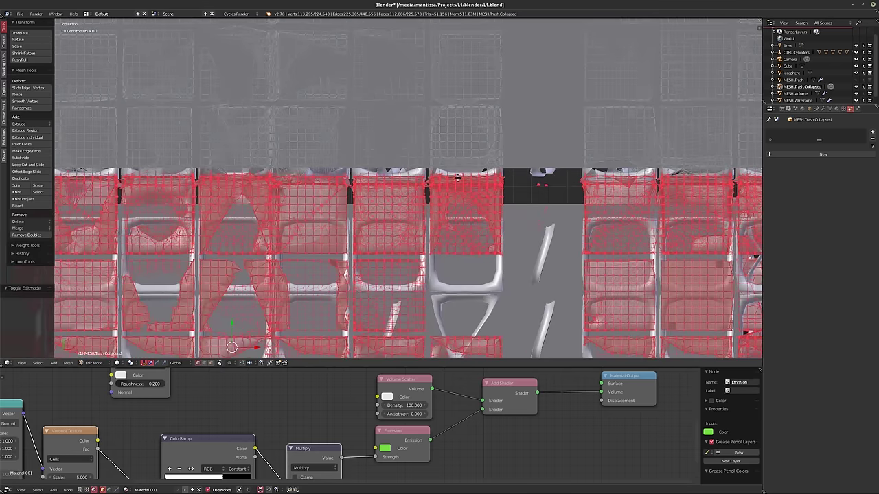
{"action": "scroll", "coordinate": [459, 179], "scroll_direction": "down", "scroll_amount": 2}
{"action": "scroll", "coordinate": [370, 206], "scroll_direction": "down", "scroll_amount": 2}
{"action": "middle_click_drag", "start_coordinate": [370, 206], "coordinate": [384, 191], "text": "shift"}
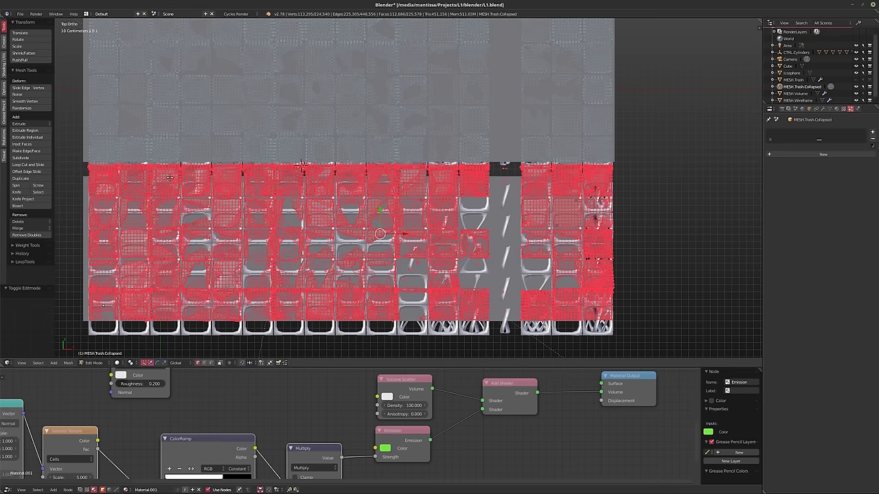
- Separate the selected red part into MESH.Trash.Collapsed.001 and return to object mode
{"action": "key", "text": "w"}
{"action": "key", "text": "ctrl+e"}
{"action": "key", "text": "p"}
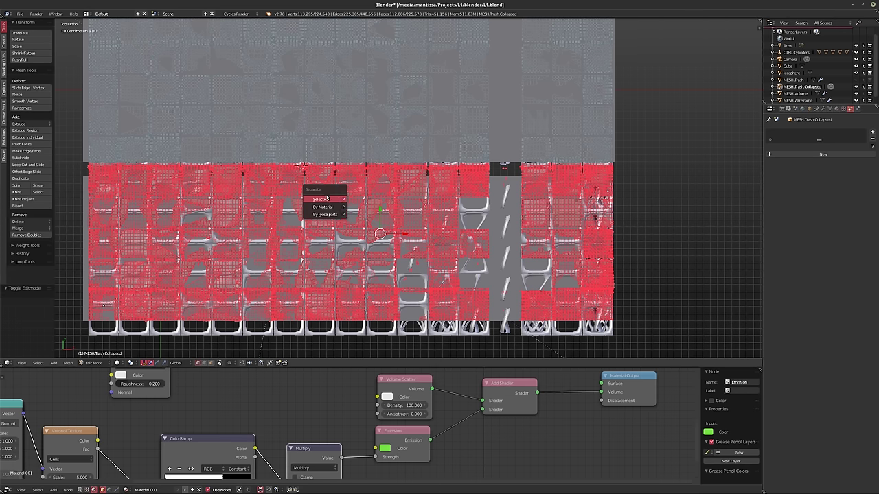
{"action": "key", "text": "Return"}
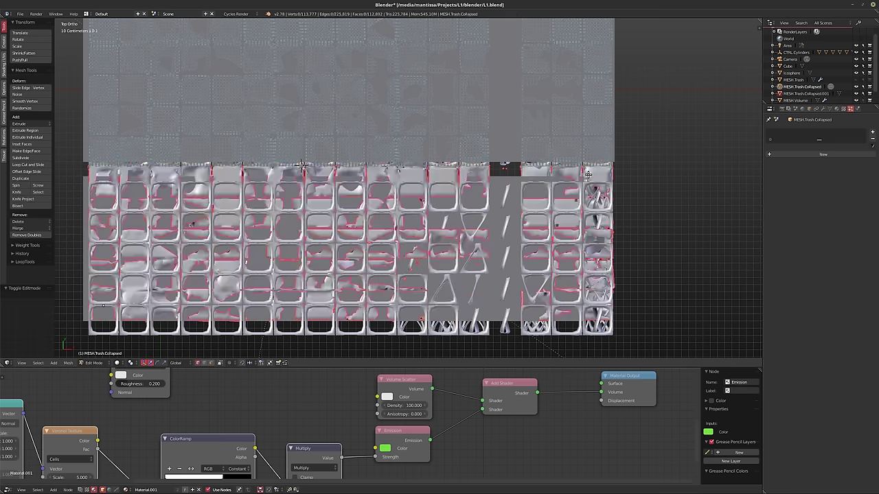
{"action": "key", "text": "Tab"}
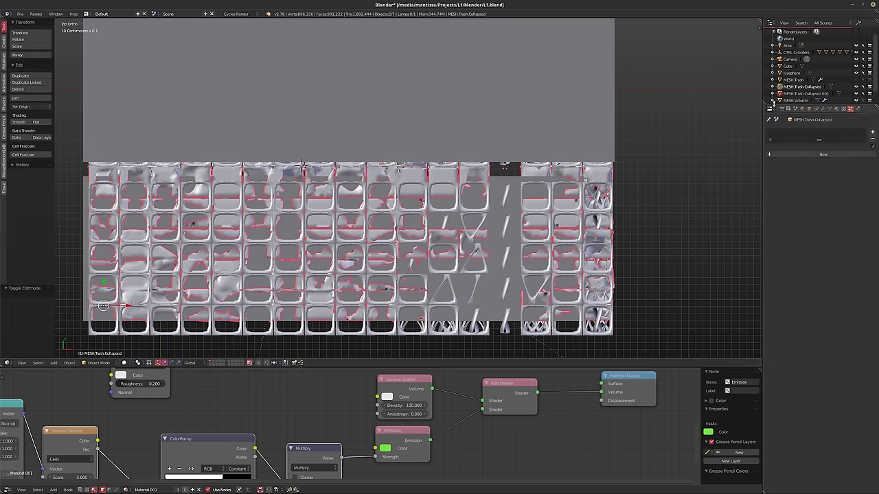
- Move MESH.Trash.Collapsed.001 -0.02 along Y
{"action": "left_click", "coordinate": [809, 93]}
{"action": "key", "text": "g"}
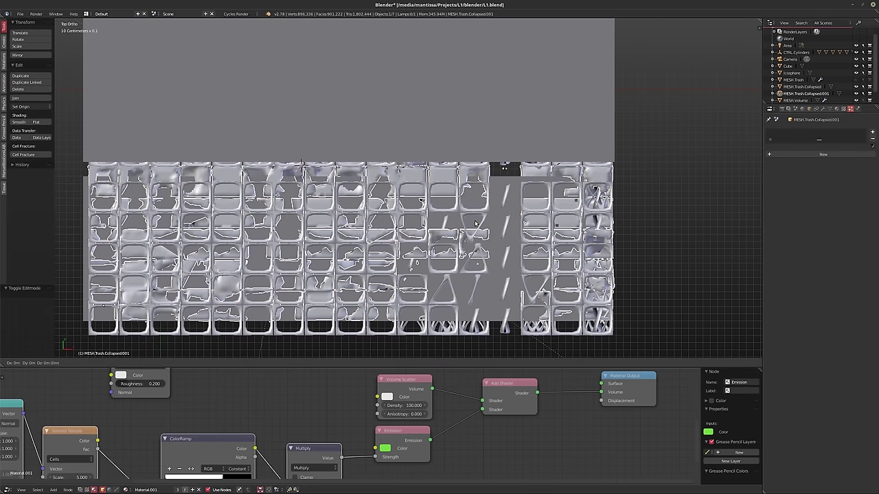
{"action": "type", "text": "y"}
{"action": "type", "text": "-.02"}
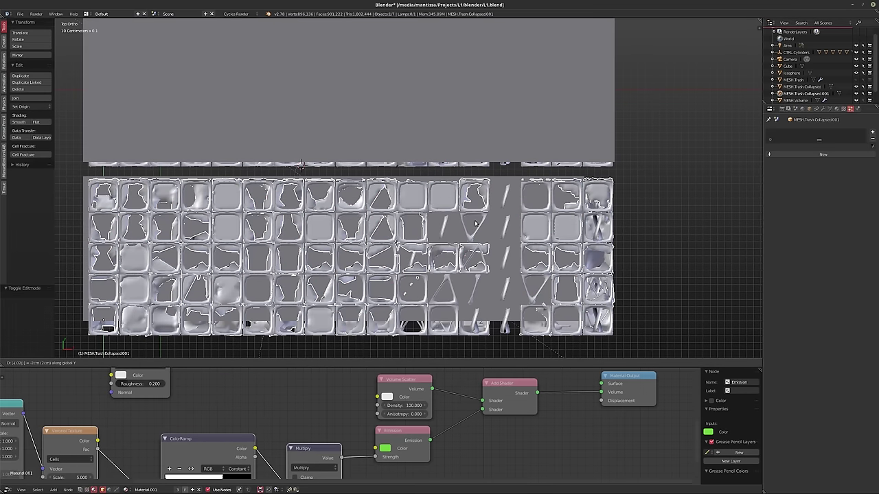
{"action": "key", "text": "Return"}
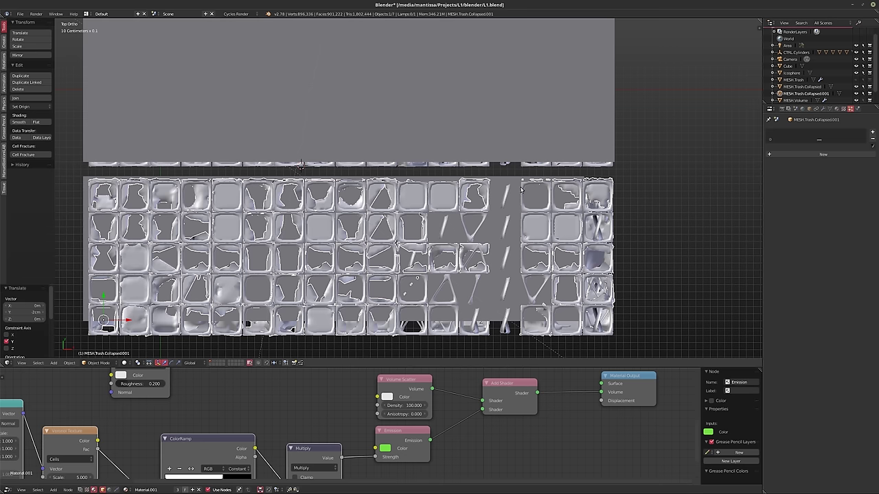
- Join the separated piece into MESH.Trash.Collapsed with Ctrl+J
{"action": "left_click", "coordinate": [801, 88]}
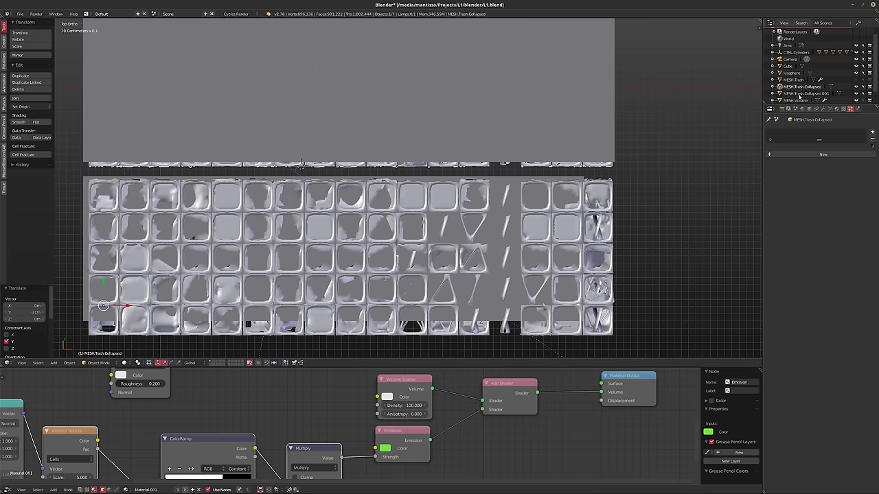
{"action": "left_click", "coordinate": [800, 94], "text": "ctrl"}
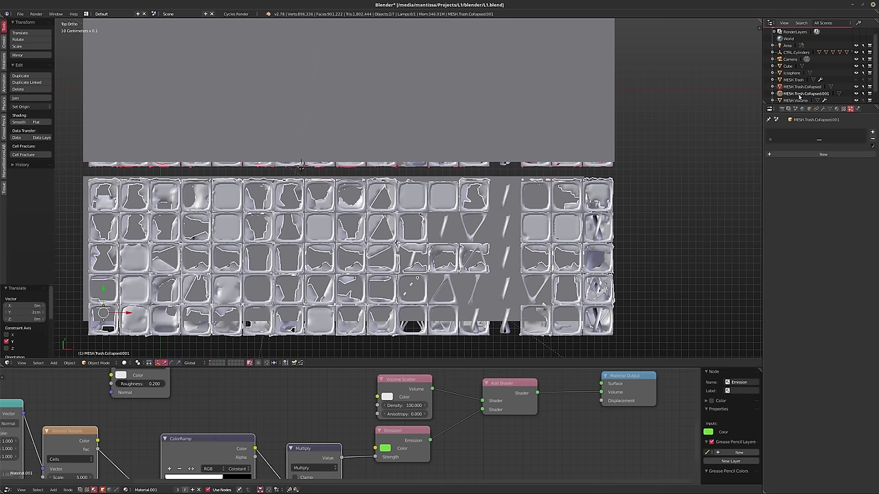
{"action": "left_click", "coordinate": [801, 87], "text": "ctrl"}
{"action": "left_click", "coordinate": [800, 94], "text": "ctrl"}
{"action": "left_click", "coordinate": [801, 88], "text": "ctrl"}
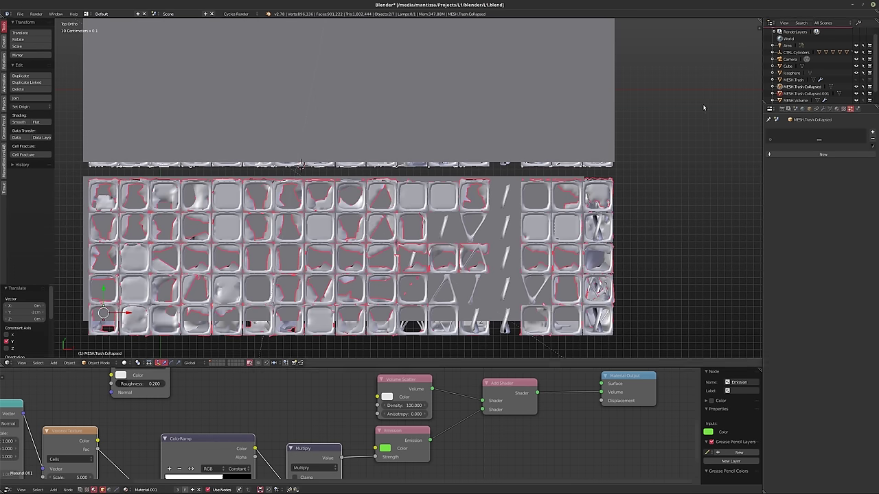
{"action": "key", "text": "ctrl+j"}
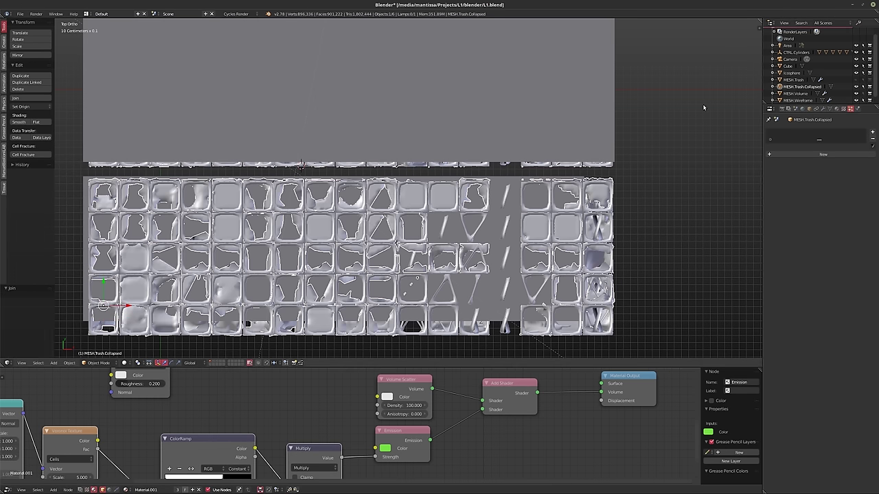
- Select the grey Cube in edit mode and box-select the vertices of its bottom edge
{"action": "middle_click_drag", "start_coordinate": [467, 110], "coordinate": [478, 160], "text": "shift"}
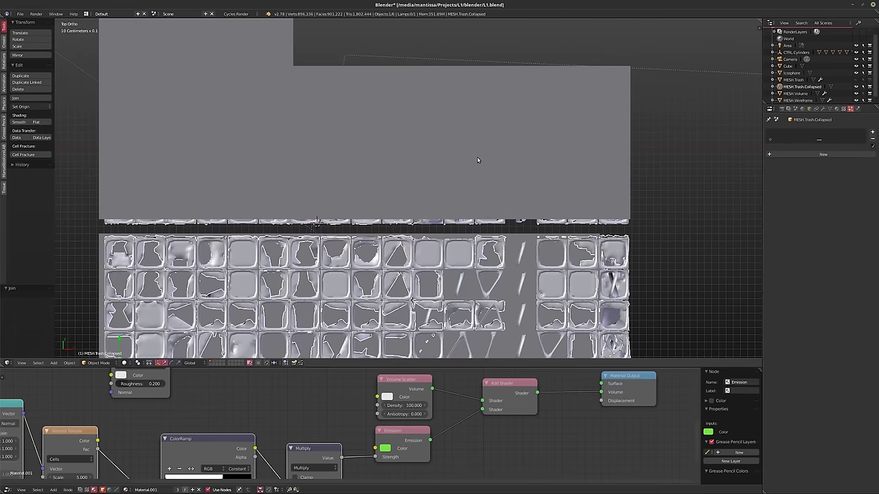
{"action": "right_click", "coordinate": [495, 138]}
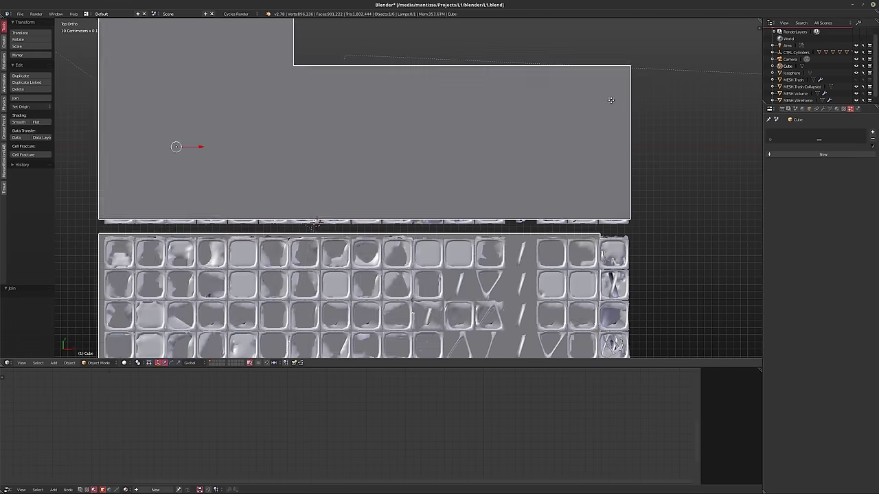
{"action": "key", "text": "Tab"}
{"action": "key", "text": "a"}
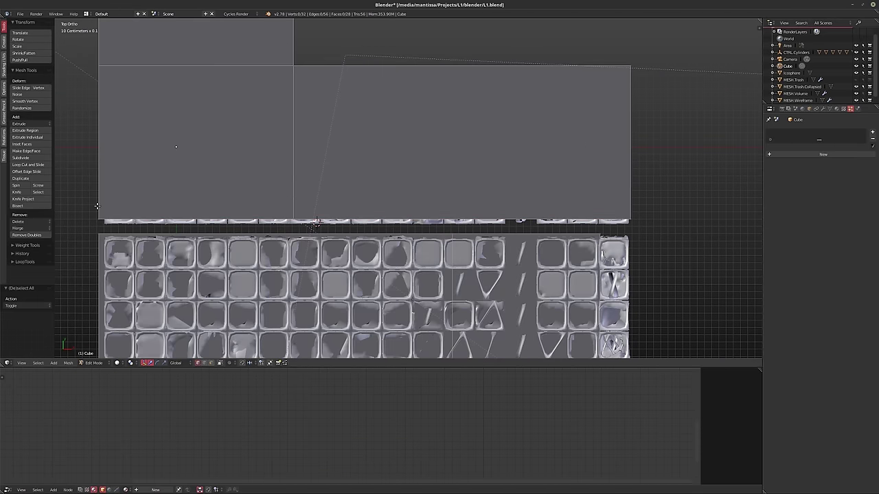
{"action": "key", "text": "b"}
{"action": "mouse_move", "coordinate": [81, 201]}
{"action": "left_mouse_down"}
{"action": "mouse_move", "coordinate": [702, 240]}
{"action": "mouse_move", "coordinate": [737, 251]}
{"action": "left_mouse_up"}
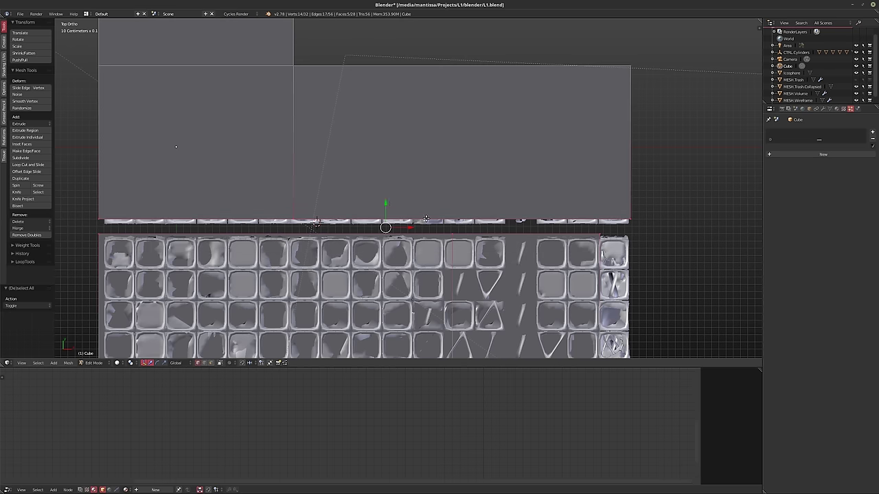
{"action": "key", "text": "a"}
{"action": "key", "text": "b"}
{"action": "left_click_drag", "start_coordinate": [78, 201], "coordinate": [673, 226]}
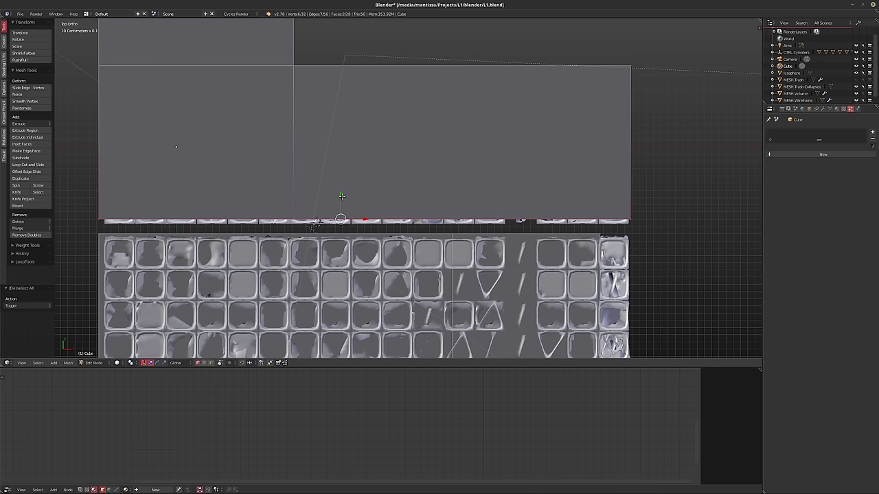
- Move the bottom edge 1.329 cm along negative Y so it meets the lattice
{"action": "key", "text": "g"}
{"action": "key", "text": "y"}
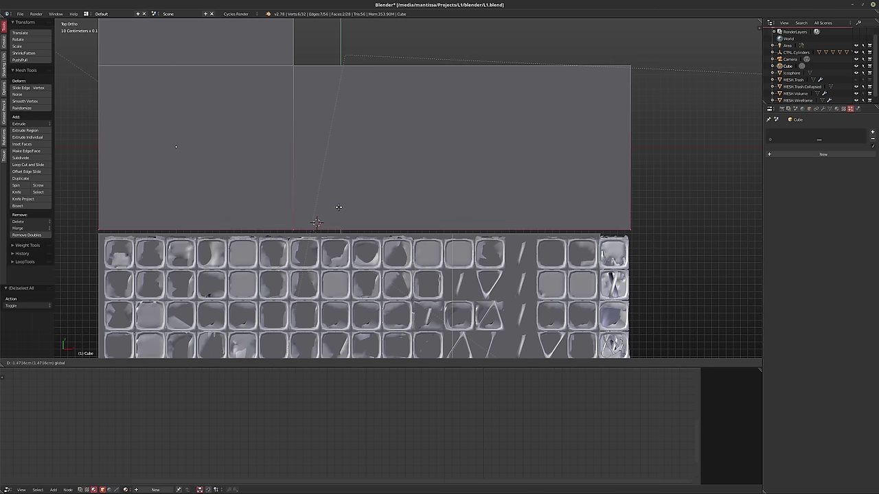
{"action": "left_click", "coordinate": [338, 206]}
{"action": "scroll", "coordinate": [338, 207], "scroll_direction": "down", "scroll_amount": 2, "text": "ctrl"}
{"action": "scroll", "coordinate": [418, 184], "scroll_direction": "down", "scroll_amount": 3}
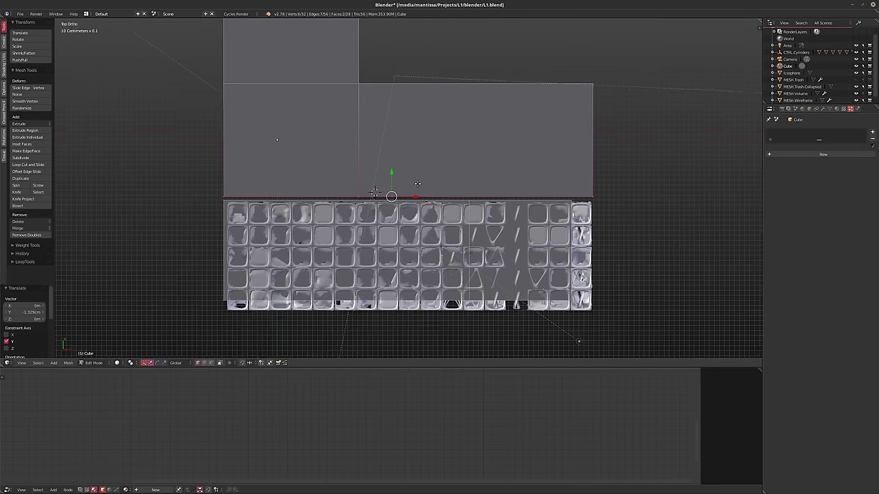
{"action": "scroll", "coordinate": [417, 184], "scroll_direction": "up", "scroll_amount": 3, "text": "shift"}
{"action": "scroll", "coordinate": [412, 199], "scroll_direction": "down", "scroll_amount": 5, "text": "shift"}
{"action": "scroll", "coordinate": [385, 213], "scroll_direction": "up", "scroll_amount": 2}
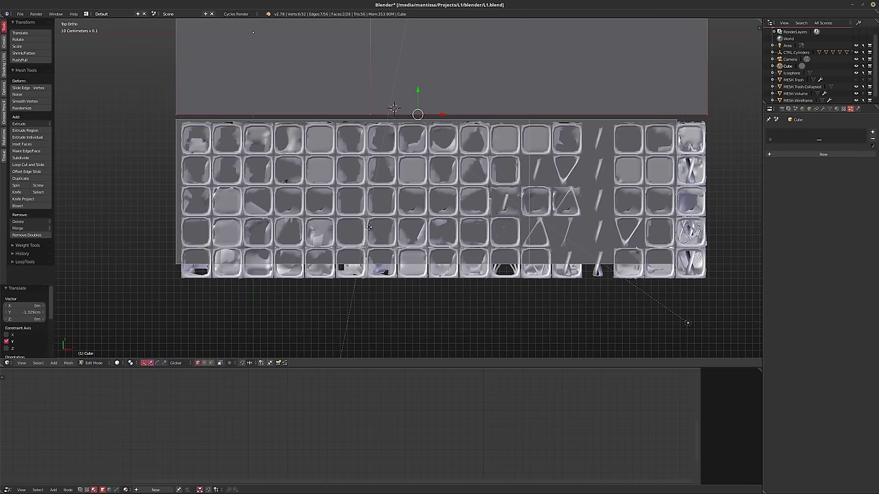
{"action": "scroll", "coordinate": [371, 220], "scroll_direction": "down", "scroll_amount": 3}
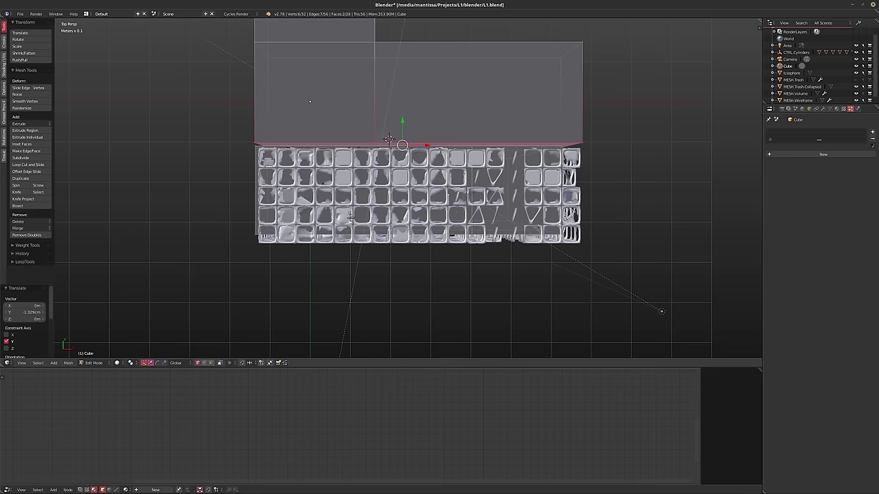
{"action": "middle_click_drag", "start_coordinate": [350, 218], "coordinate": [397, 177]}
{"action": "scroll", "coordinate": [337, 219], "scroll_direction": "up", "scroll_amount": 2}
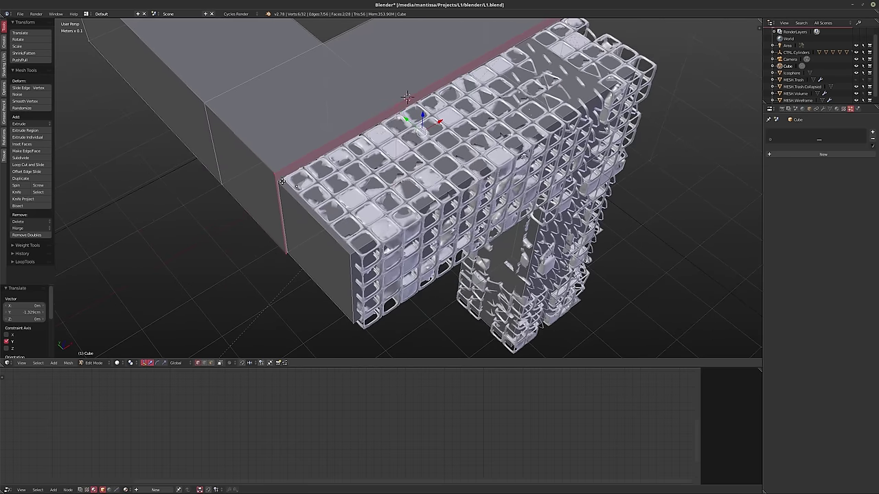
- Select the Cube's top edges and raise them along Z
{"action": "right_click", "coordinate": [297, 205]}
{"action": "middle_click_drag", "start_coordinate": [297, 205], "coordinate": [530, 72]}
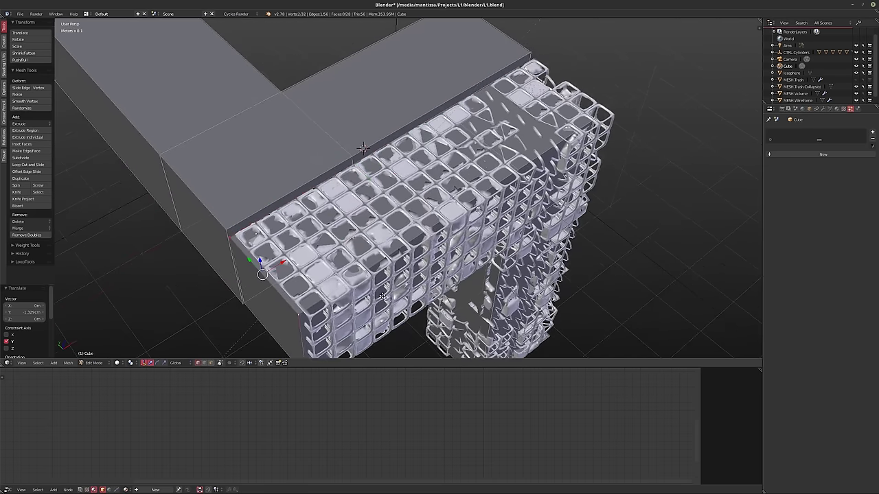
{"action": "right_click", "coordinate": [541, 71]}
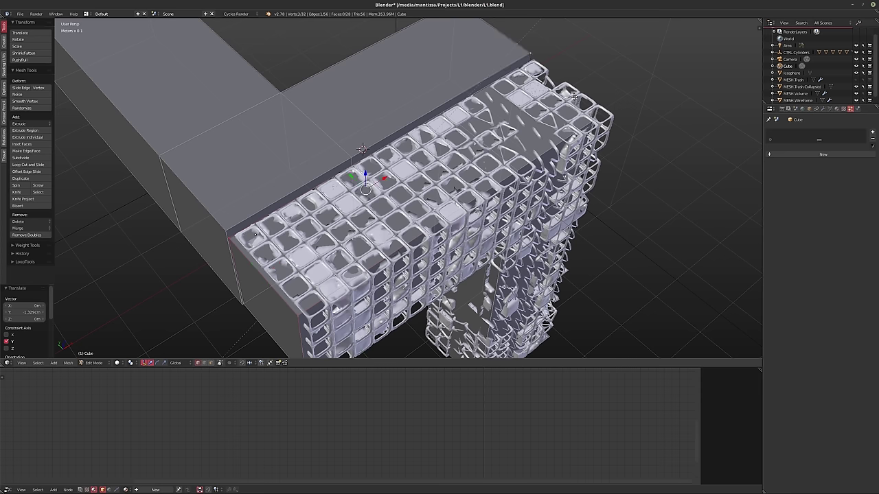
{"action": "right_click", "coordinate": [539, 69]}
{"action": "middle_click_drag", "start_coordinate": [575, 89], "coordinate": [564, 112]}
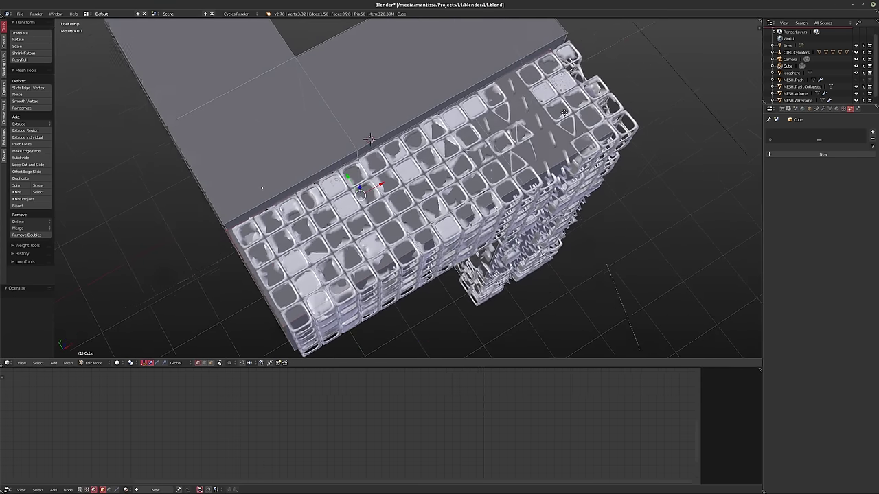
{"action": "right_click", "coordinate": [615, 135], "text": "shift"}
{"action": "middle_click_drag", "start_coordinate": [615, 135], "coordinate": [419, 158]}
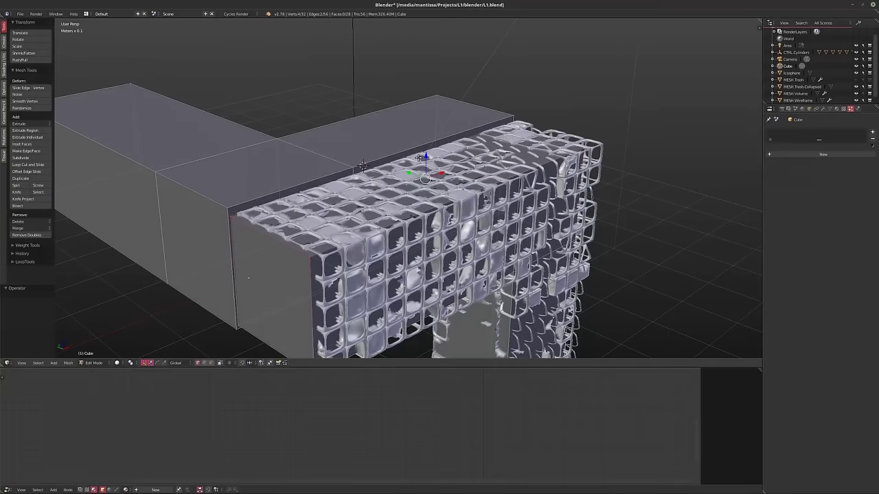
{"action": "key", "text": "g"}
{"action": "key", "text": "z"}
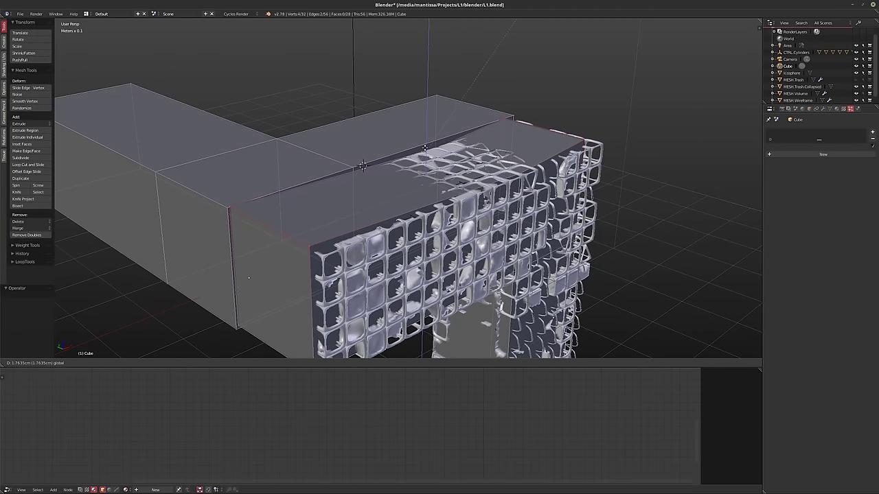
{"action": "left_click", "coordinate": [363, 166]}
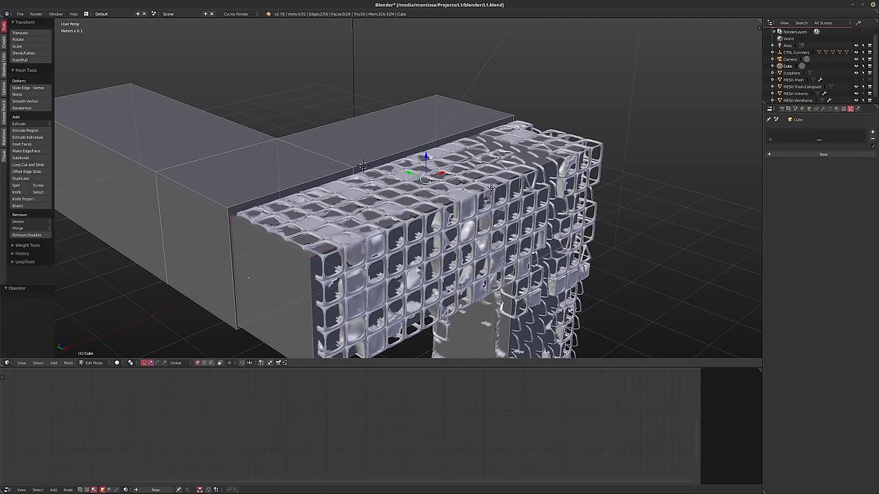
- In isolated view, select the Cube's lower top face and raise it along Z
{"action": "mouse_move", "coordinate": [451, 179]}
{"action": "middle_mouse_down"}
{"action": "mouse_move", "coordinate": [440, 146]}
{"action": "mouse_move", "coordinate": [475, 174]}
{"action": "middle_mouse_up"}
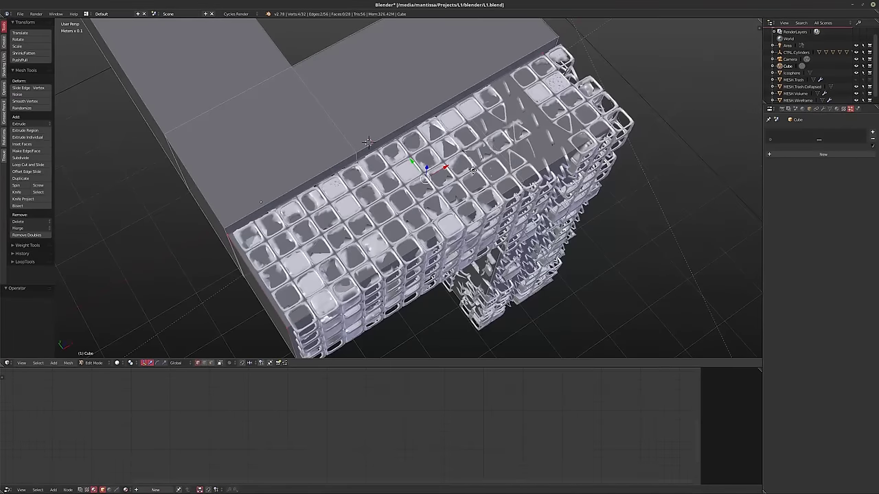
{"action": "key", "text": "KP_Divide"}
{"action": "scroll", "coordinate": [460, 187], "scroll_direction": "up", "scroll_amount": 5}
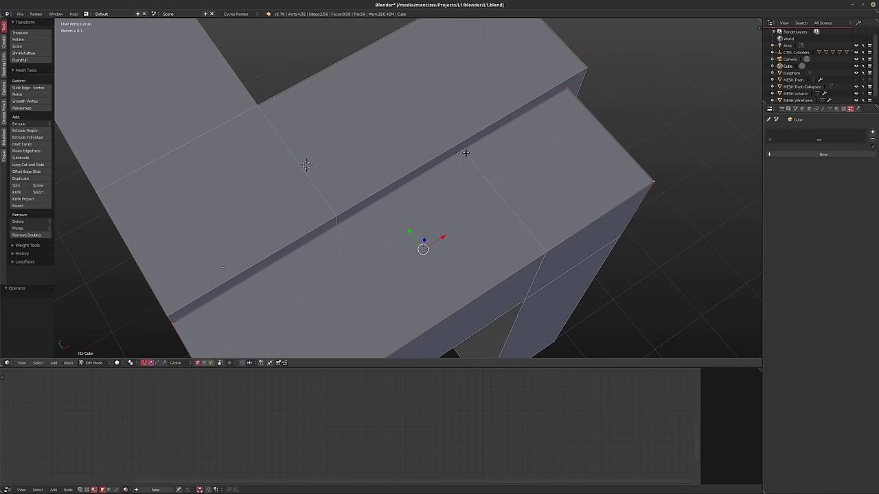
{"action": "right_click", "coordinate": [547, 254]}
{"action": "mouse_move", "coordinate": [548, 253]}
{"action": "middle_mouse_down"}
{"action": "mouse_move", "coordinate": [517, 254]}
{"action": "mouse_move", "coordinate": [456, 154]}
{"action": "middle_mouse_up"}
{"action": "key", "text": "KP_Divide"}
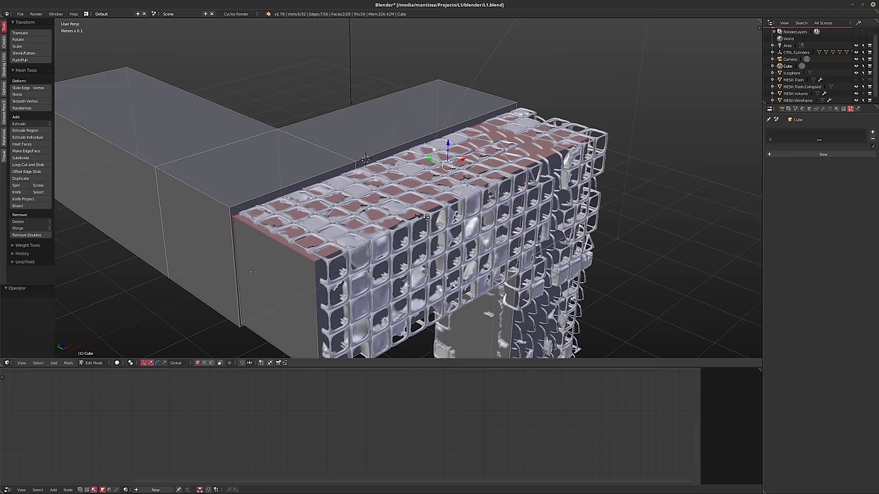
{"action": "key", "text": "g"}
{"action": "key", "text": "z"}
{"action": "left_click", "coordinate": [366, 147]}
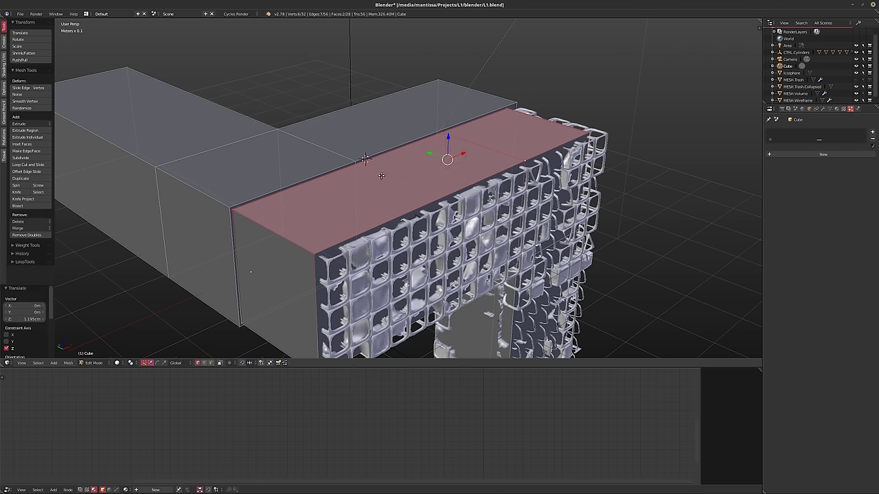
- Readjust the top face's height along Z with two small nudges
{"action": "mouse_move", "coordinate": [366, 147]}
{"action": "middle_mouse_down"}
{"action": "mouse_move", "coordinate": [462, 132]}
{"action": "mouse_move", "coordinate": [451, 146]}
{"action": "middle_mouse_up"}
{"action": "key", "text": "g"}
{"action": "key", "text": "z"}
{"action": "left_click", "coordinate": [448, 140]}
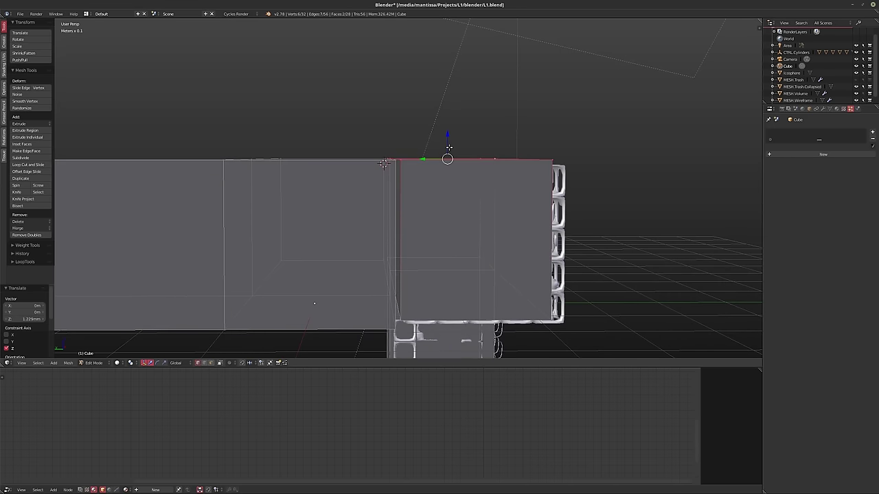
{"action": "key", "text": "g"}
{"action": "key", "text": "z"}
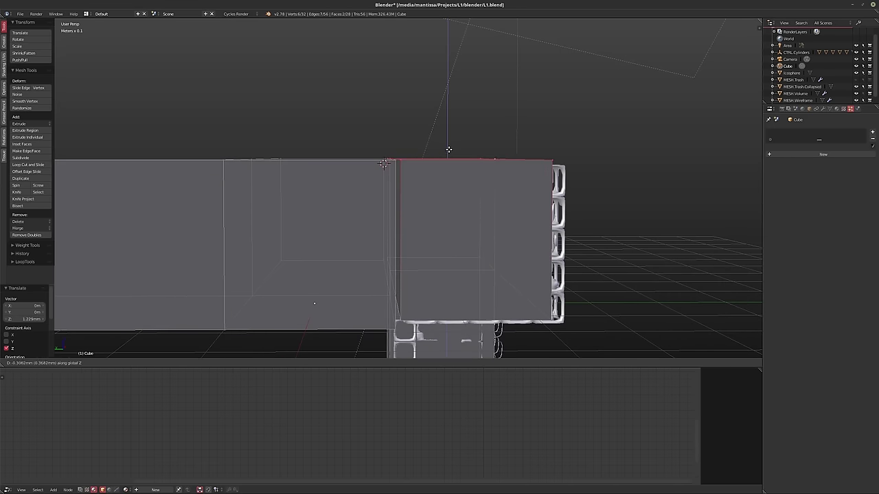
{"action": "left_click", "coordinate": [448, 149]}
- Select the block's front face and pillar side face, then push them 2.358 cm along negative Y
{"action": "mouse_move", "coordinate": [448, 149]}
{"action": "middle_mouse_down"}
{"action": "mouse_move", "coordinate": [381, 210]}
{"action": "mouse_move", "coordinate": [391, 199]}
{"action": "middle_mouse_up"}
{"action": "right_click", "coordinate": [381, 207]}
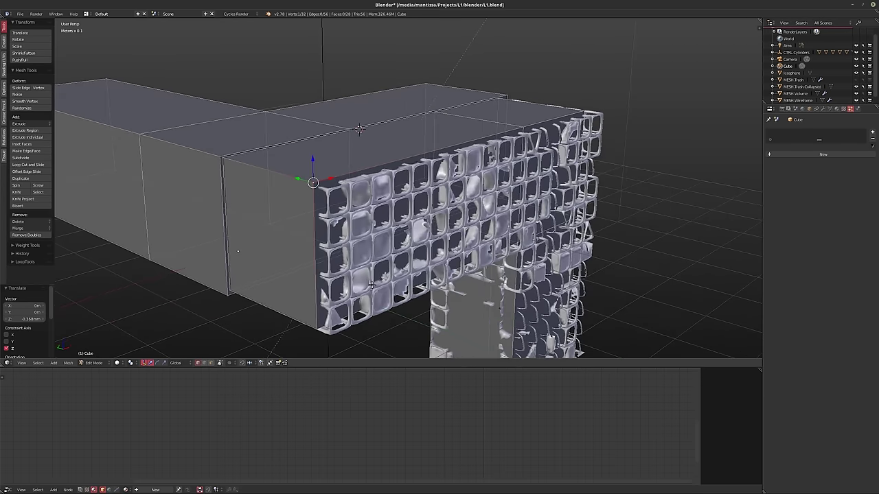
{"action": "right_click", "coordinate": [321, 327], "text": "shift"}
{"action": "right_click", "coordinate": [516, 131], "text": "shift"}
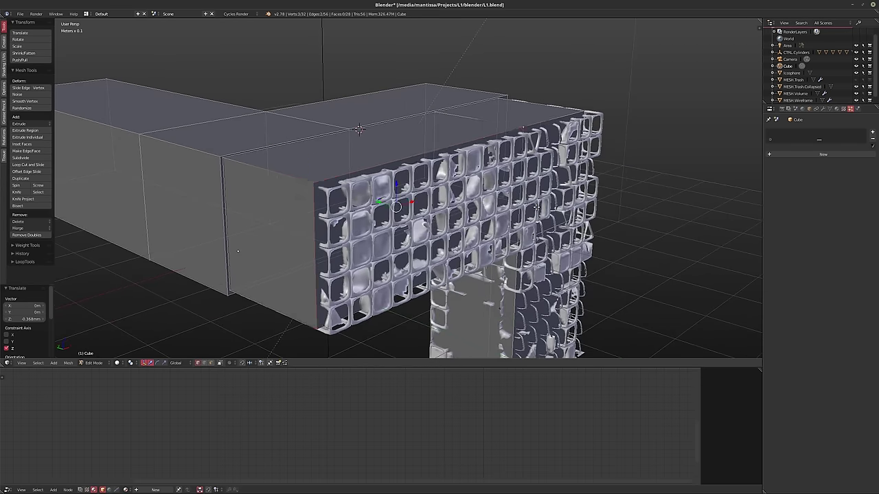
{"action": "right_click", "coordinate": [520, 246], "text": "shift"}
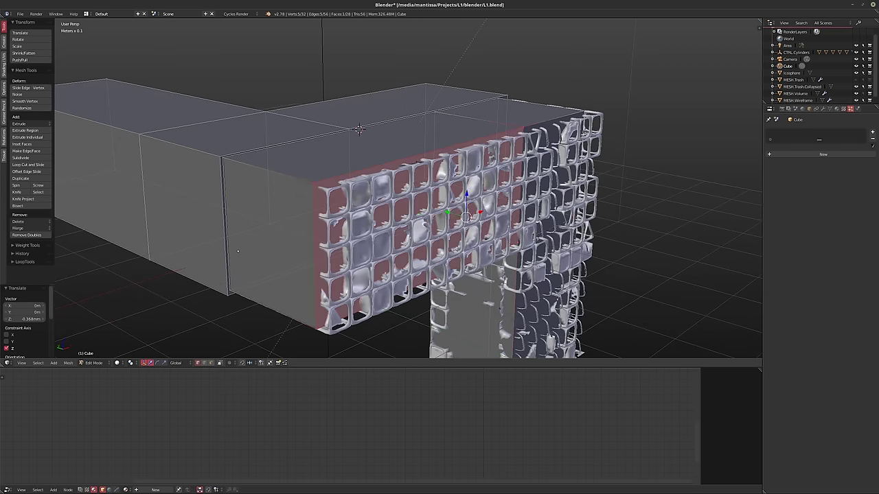
{"action": "mouse_move", "coordinate": [585, 132]}
{"action": "middle_mouse_down"}
{"action": "mouse_move", "coordinate": [473, 153]}
{"action": "mouse_move", "coordinate": [476, 238]}
{"action": "mouse_move", "coordinate": [505, 253]}
{"action": "mouse_move", "coordinate": [435, 230]}
{"action": "middle_mouse_up"}
{"action": "right_click", "coordinate": [500, 323], "text": "shift"}
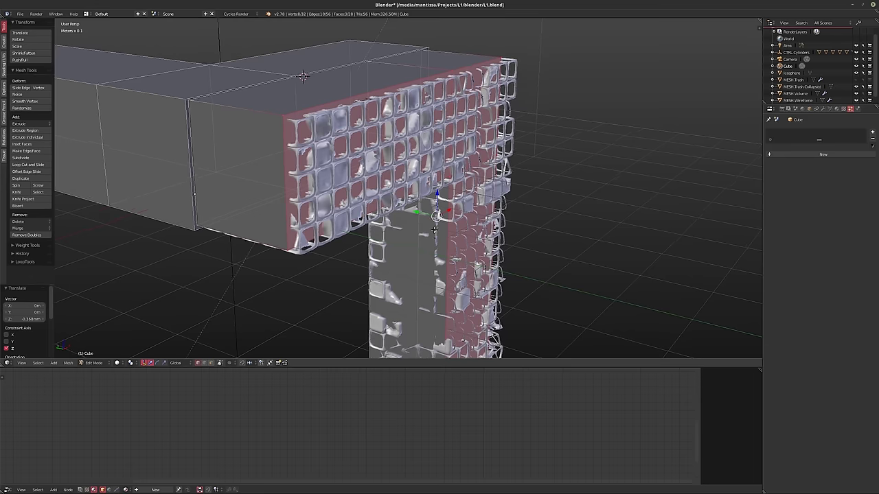
{"action": "left_click_drag", "start_coordinate": [419, 213], "coordinate": [430, 215]}
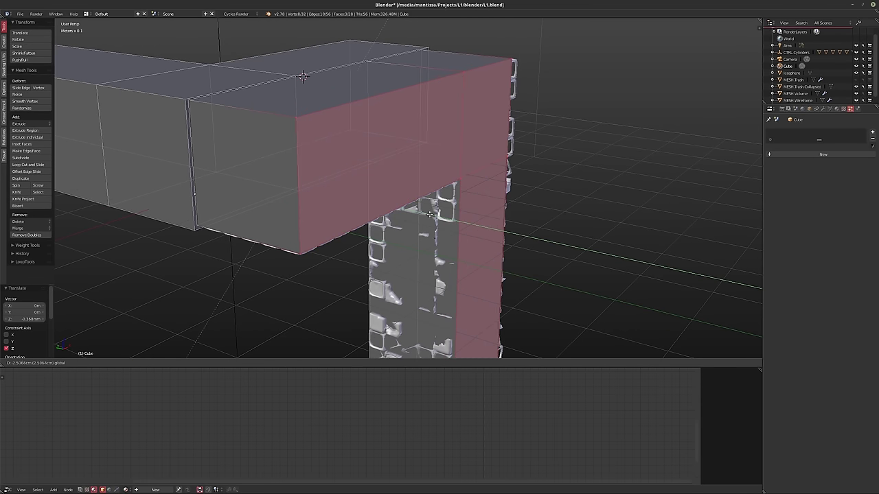
{"action": "left_click_drag", "start_coordinate": [430, 214], "coordinate": [430, 215]}
{"action": "left_click", "coordinate": [430, 215]}
- Select a top beam edge loop and a pillar face, then move them along X
{"action": "mouse_move", "coordinate": [430, 215]}
{"action": "middle_mouse_down"}
{"action": "mouse_move", "coordinate": [401, 218]}
{"action": "mouse_move", "coordinate": [402, 69]}
{"action": "middle_mouse_up"}
{"action": "right_click", "coordinate": [400, 69]}
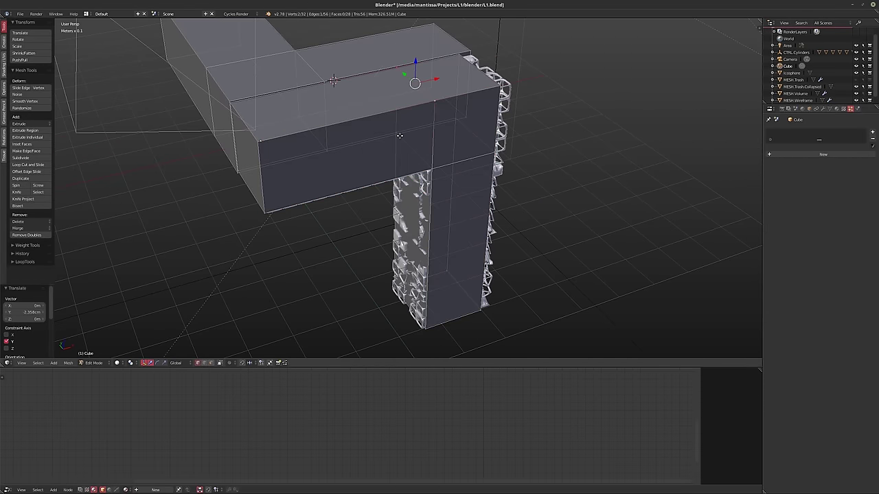
{"action": "mouse_move", "coordinate": [420, 163]}
{"action": "middle_mouse_down"}
{"action": "mouse_move", "coordinate": [442, 170]}
{"action": "mouse_move", "coordinate": [384, 295]}
{"action": "mouse_move", "coordinate": [388, 309]}
{"action": "middle_mouse_up"}
{"action": "right_click", "coordinate": [441, 169], "text": "alt"}
{"action": "right_click", "coordinate": [443, 324], "text": "shift"}
{"action": "mouse_move", "coordinate": [443, 324]}
{"action": "middle_mouse_down"}
{"action": "mouse_move", "coordinate": [436, 223]}
{"action": "mouse_move", "coordinate": [444, 201]}
{"action": "middle_mouse_up"}
{"action": "key", "text": "g"}
{"action": "key", "text": "x"}
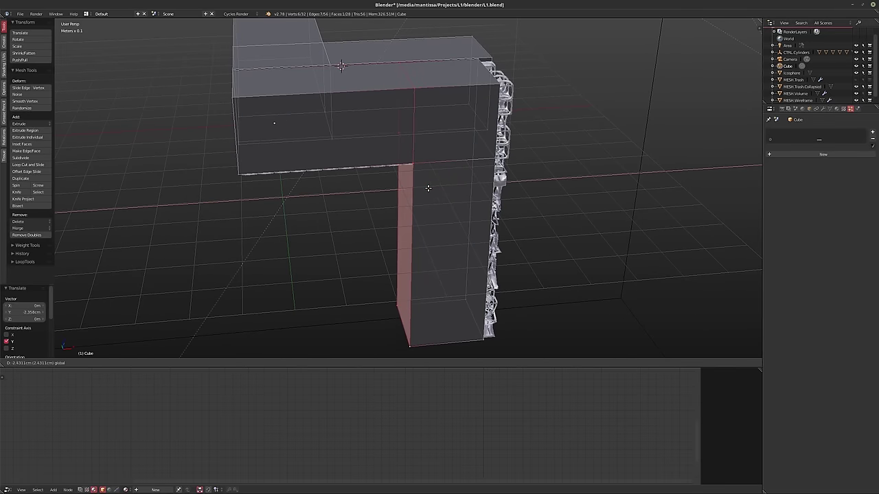
- Confirm the pillar face move, then select the beam's bottom edges and shift them along Z
{"action": "left_click", "coordinate": [427, 187]}
{"action": "middle_click_drag", "start_coordinate": [427, 188], "coordinate": [337, 194]}
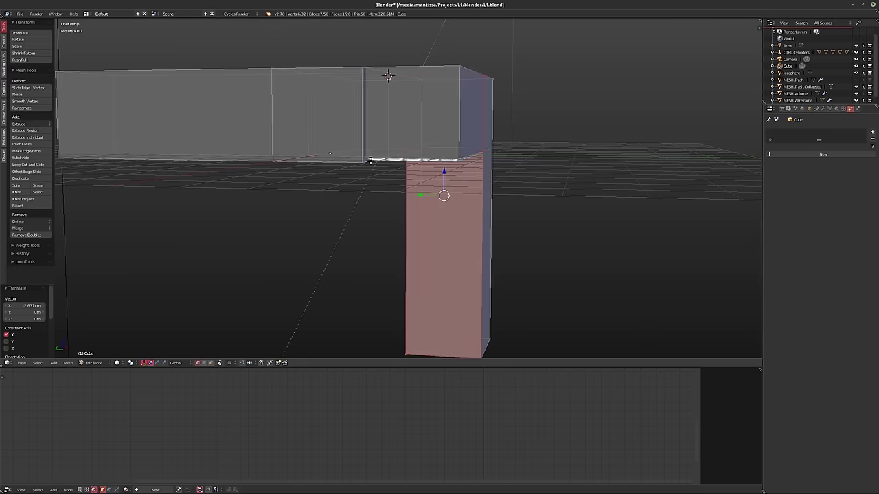
{"action": "right_click", "coordinate": [371, 161]}
{"action": "right_click", "coordinate": [371, 161]}
{"action": "mouse_move", "coordinate": [371, 160]}
{"action": "middle_mouse_down"}
{"action": "mouse_move", "coordinate": [464, 169]}
{"action": "mouse_move", "coordinate": [465, 141]}
{"action": "middle_mouse_up"}
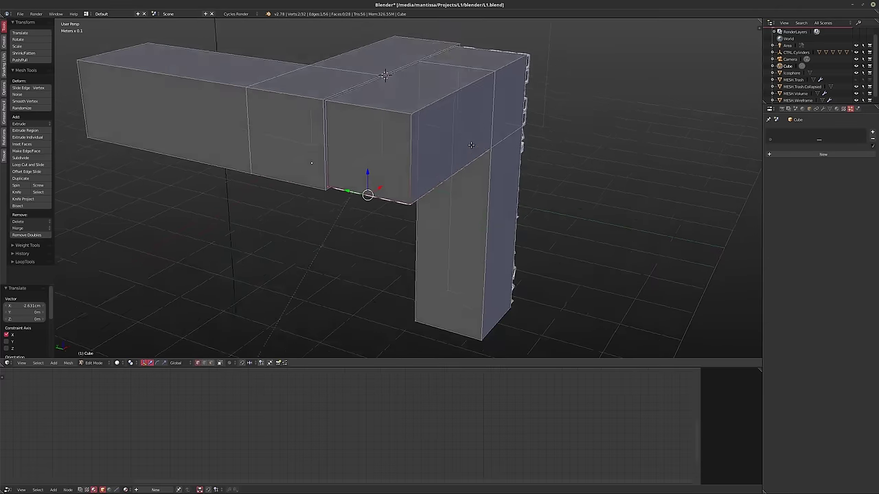
{"action": "right_click", "coordinate": [486, 180], "text": "shift"}
{"action": "right_click", "coordinate": [504, 175], "text": "shift"}
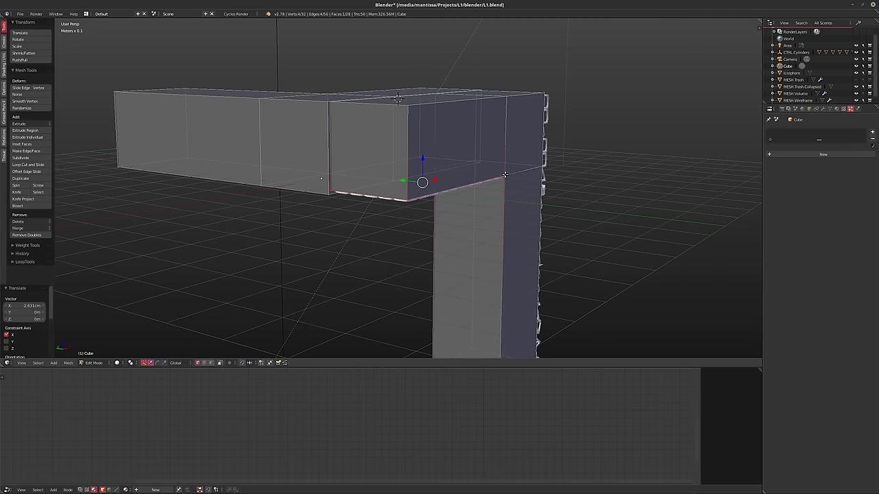
{"action": "right_click", "coordinate": [515, 165], "text": "shift"}
{"action": "middle_click_drag", "start_coordinate": [497, 167], "coordinate": [441, 156]}
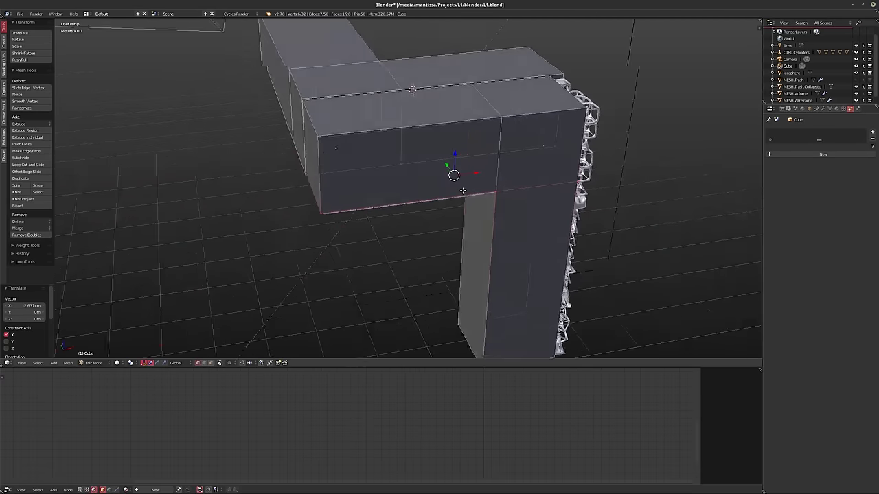
{"action": "left_click_drag", "start_coordinate": [441, 156], "coordinate": [445, 165]}
{"action": "middle_click_drag", "start_coordinate": [445, 165], "coordinate": [479, 184]}
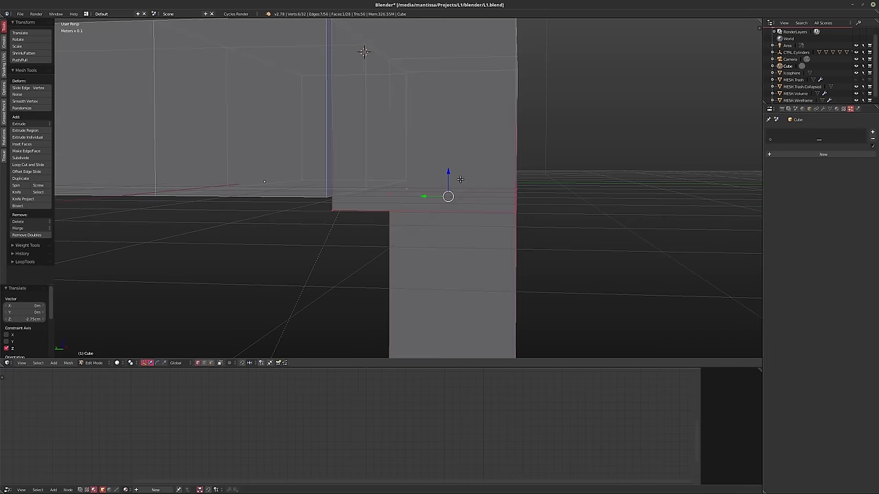
{"action": "left_click_drag", "start_coordinate": [448, 174], "coordinate": [448, 166]}
{"action": "mouse_move", "coordinate": [448, 165]}
{"action": "middle_mouse_down"}
{"action": "mouse_move", "coordinate": [415, 162]}
{"action": "mouse_move", "coordinate": [439, 148]}
{"action": "middle_mouse_up"}
- Select the column's side face and move it 4.295 cm along X
{"action": "right_click", "coordinate": [466, 120]}
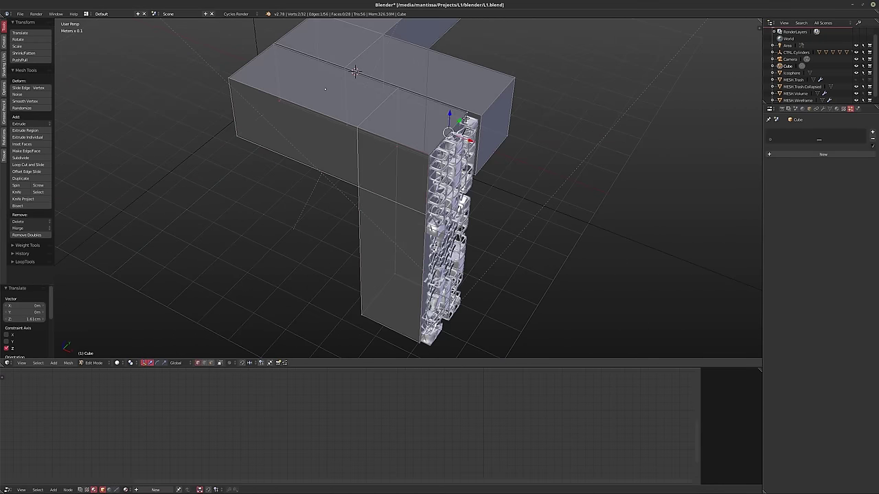
{"action": "right_click", "coordinate": [460, 178]}
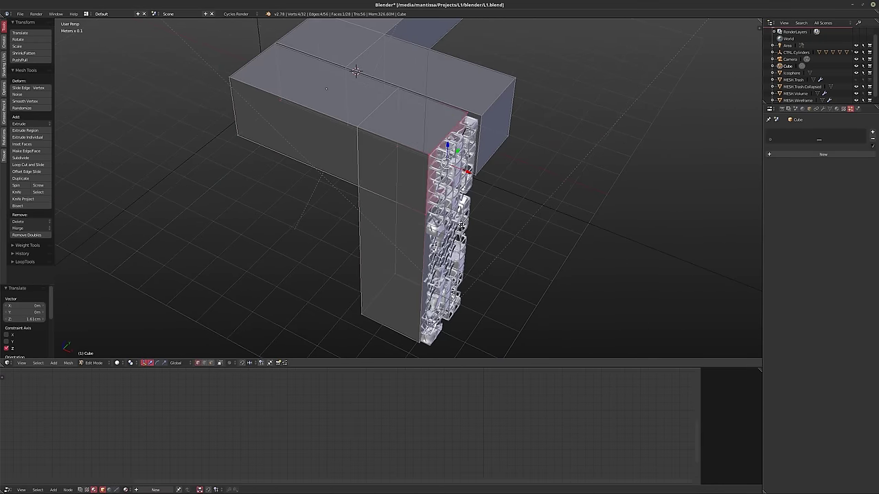
{"action": "middle_click_drag", "start_coordinate": [460, 178], "coordinate": [434, 171]}
{"action": "right_click", "coordinate": [416, 322], "text": "shift"}
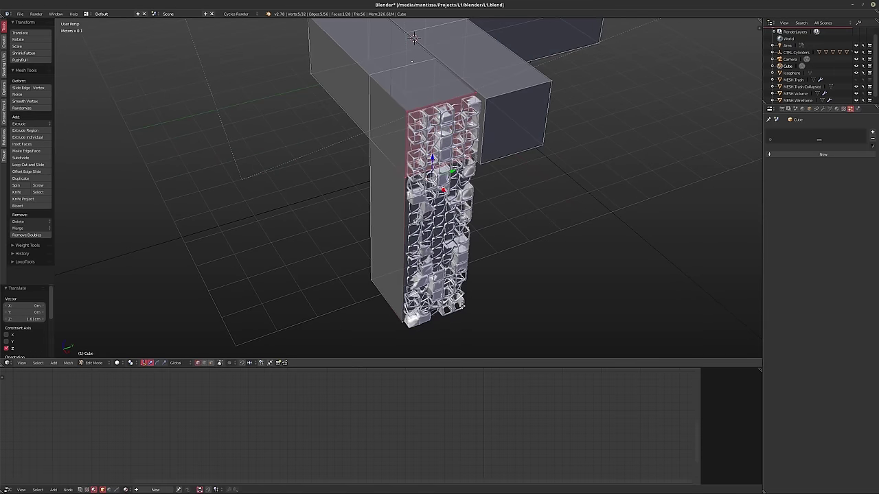
{"action": "right_click", "coordinate": [460, 306], "text": "shift"}
{"action": "middle_click_drag", "start_coordinate": [461, 306], "coordinate": [497, 271]}
{"action": "mouse_move", "coordinate": [465, 211]}
{"action": "middle_mouse_down"}
{"action": "mouse_move", "coordinate": [448, 203]}
{"action": "mouse_move", "coordinate": [467, 212]}
{"action": "middle_mouse_up"}
{"action": "scroll", "coordinate": [441, 166], "scroll_direction": "up", "scroll_amount": 2}
{"action": "scroll", "coordinate": [414, 153], "scroll_direction": "up", "scroll_amount": 2}
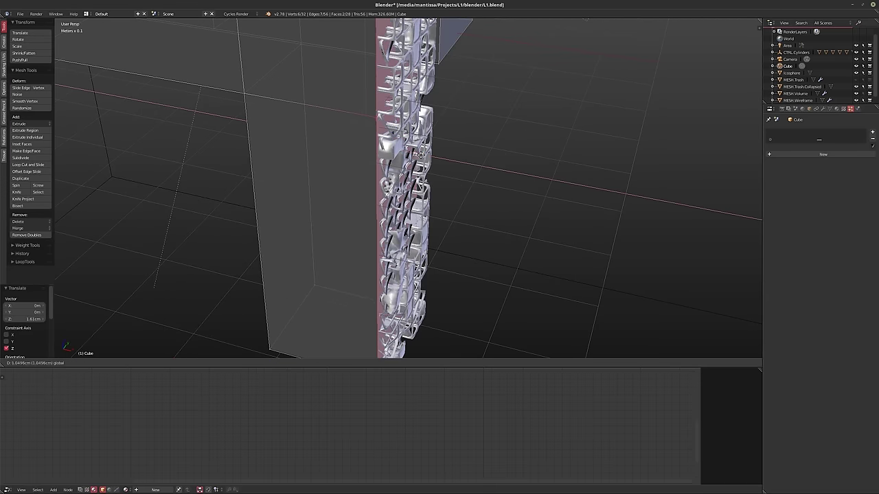
{"action": "key", "text": "g"}
{"action": "key", "text": "x"}
{"action": "left_click", "coordinate": [465, 150]}
{"action": "mouse_move", "coordinate": [465, 150]}
{"action": "middle_mouse_down"}
{"action": "mouse_move", "coordinate": [339, 169]}
{"action": "mouse_move", "coordinate": [272, 259]}
{"action": "mouse_move", "coordinate": [479, 89]}
{"action": "mouse_move", "coordinate": [514, 243]}
{"action": "mouse_move", "coordinate": [430, 231]}
{"action": "mouse_move", "coordinate": [461, 222]}
{"action": "mouse_move", "coordinate": [508, 238]}
{"action": "mouse_move", "coordinate": [497, 229]}
{"action": "middle_mouse_up"}
- Return to Object Mode, view through the scene camera, and add a Remesh modifier
{"action": "key", "text": "Tab"}
{"action": "key", "text": "ctrl+alt+KP_0"}
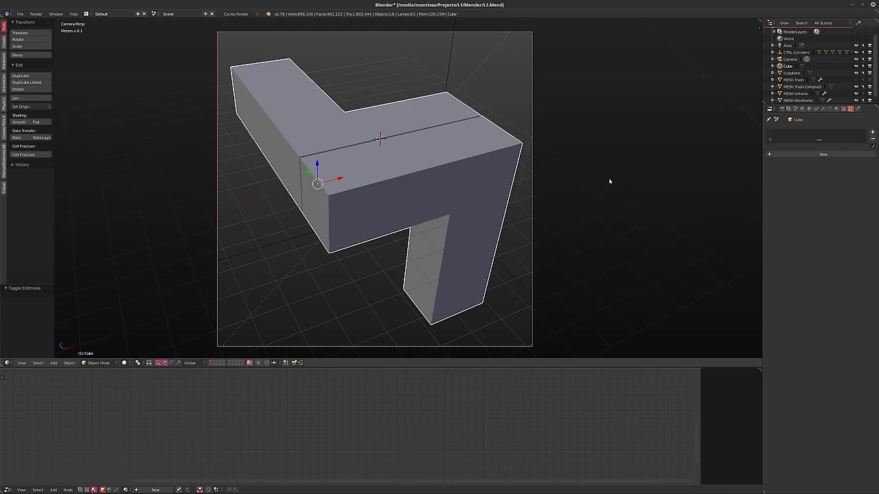
{"action": "left_click", "coordinate": [824, 109]}
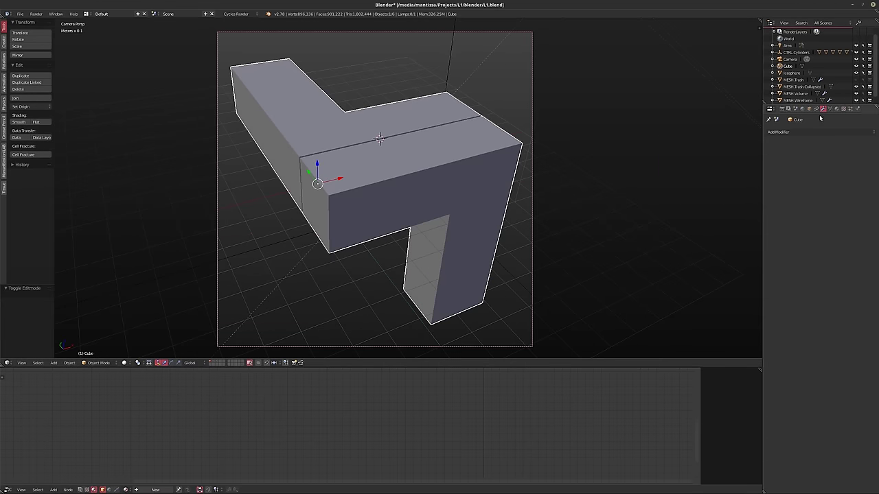
{"action": "left_click", "coordinate": [798, 132]}
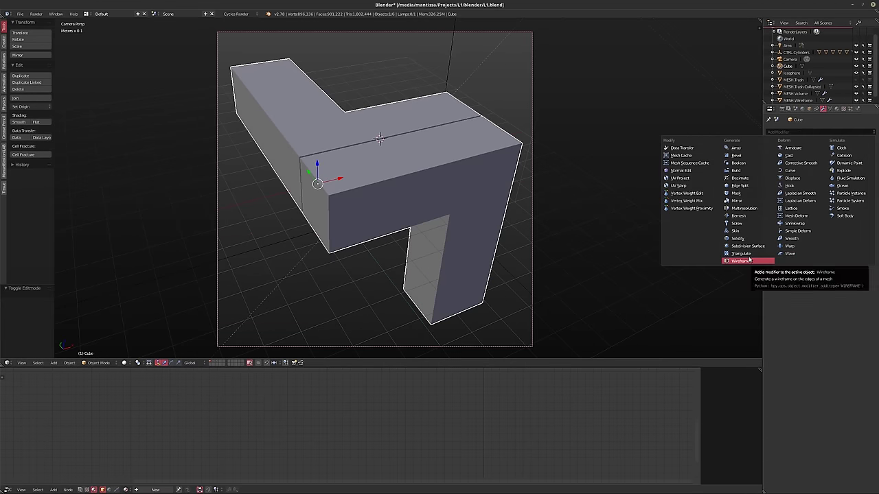
{"action": "left_click", "coordinate": [741, 216]}
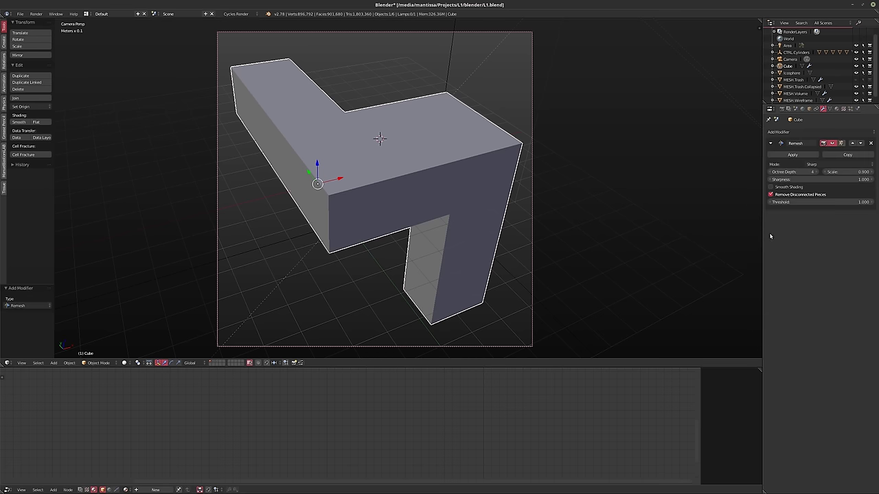
- Set the Remesh octree depth to 6, inspect it in wireframe, then remove the modifier
{"action": "left_click", "coordinate": [814, 172]}
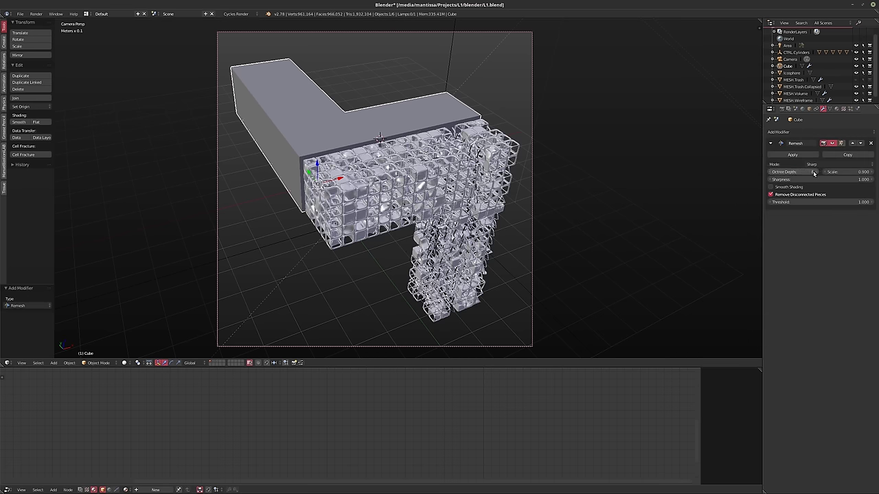
{"action": "left_click", "coordinate": [770, 172]}
{"action": "left_click", "coordinate": [770, 172]}
{"action": "key", "text": "z"}
{"action": "key", "text": "z"}
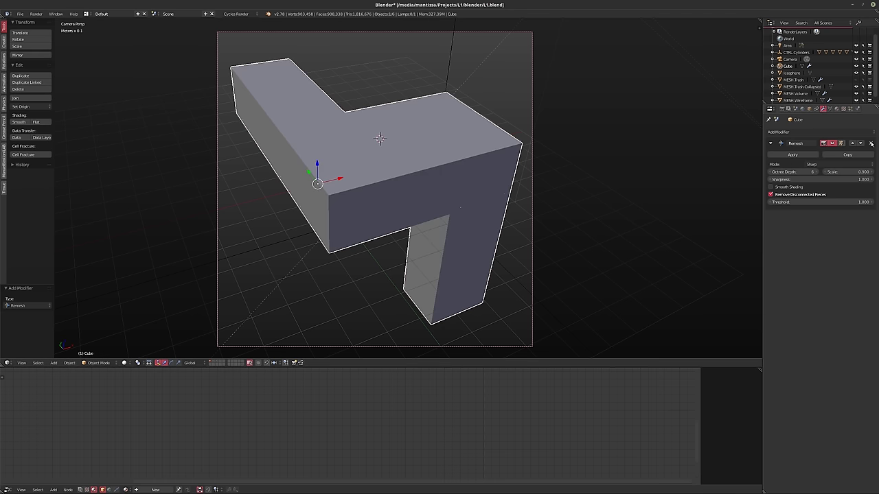
{"action": "left_click", "coordinate": [871, 144]}
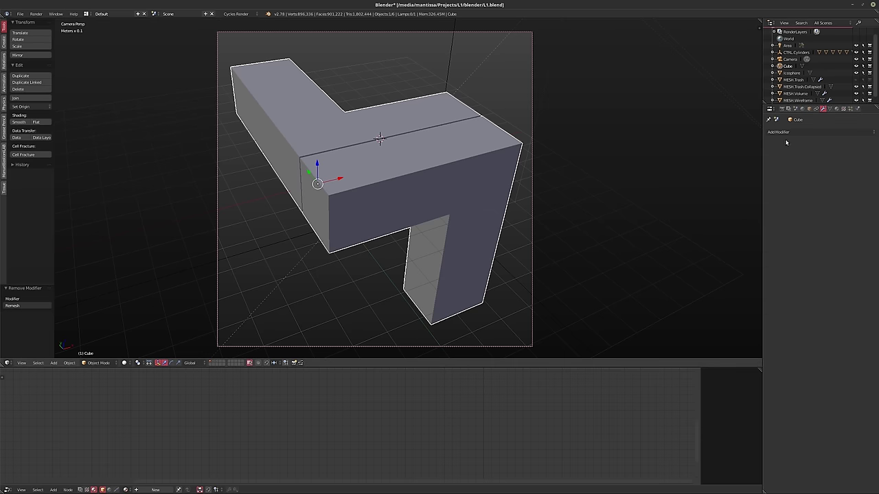
{"action": "key", "text": "shift+z"}
- Add a Wireframe modifier to the L-block in the live render
{"action": "left_click", "coordinate": [795, 131]}
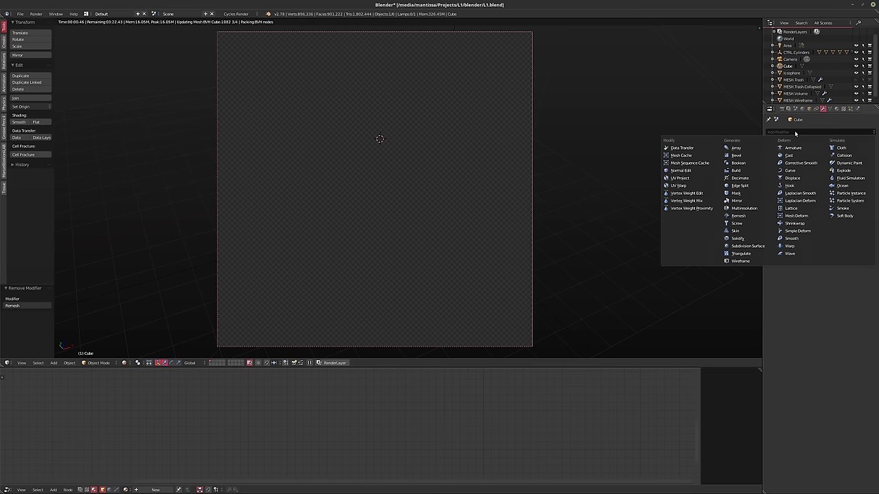
{"action": "left_click", "coordinate": [739, 262]}
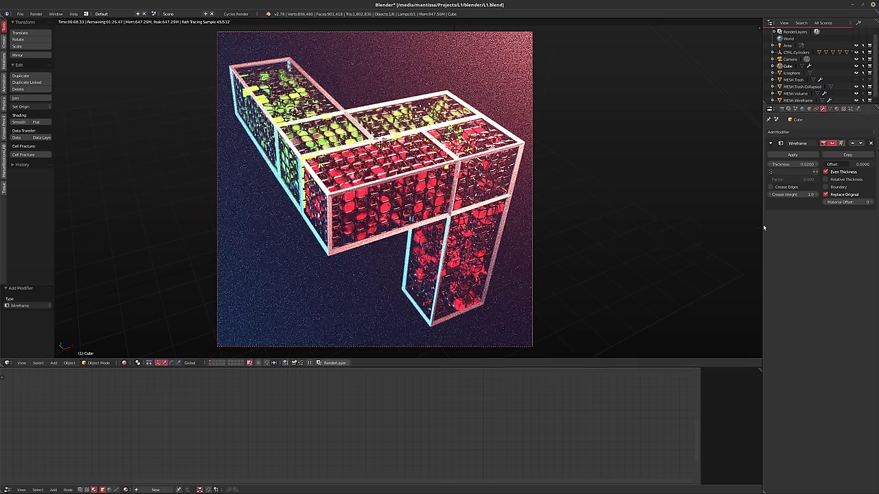
{"action": "left_click", "coordinate": [790, 132]}
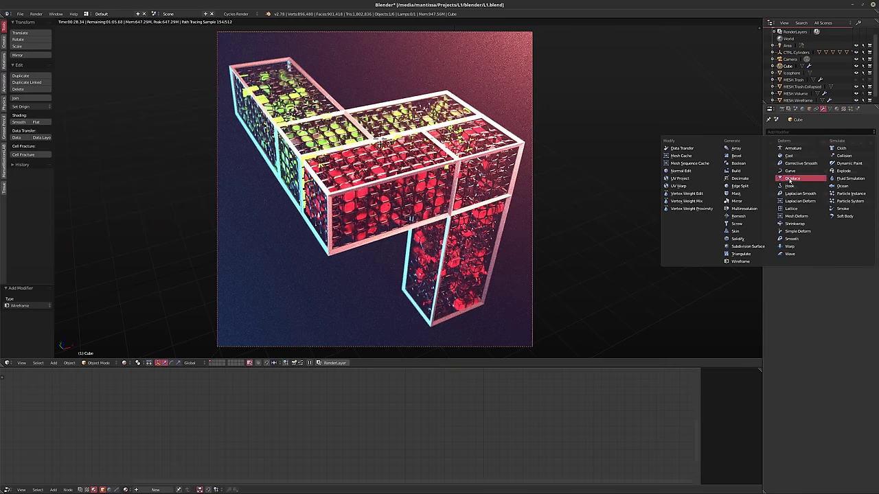
- Add a Displace modifier with strength 0.025 and turn off the wireframe's Replace Original
{"action": "left_click", "coordinate": [791, 178]}
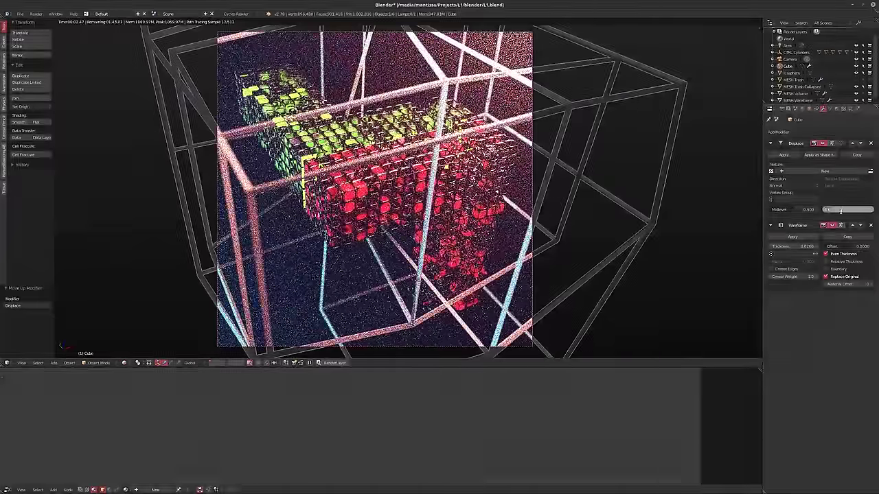
{"action": "type", "text": "0.05"}
{"action": "key", "text": "Return"}
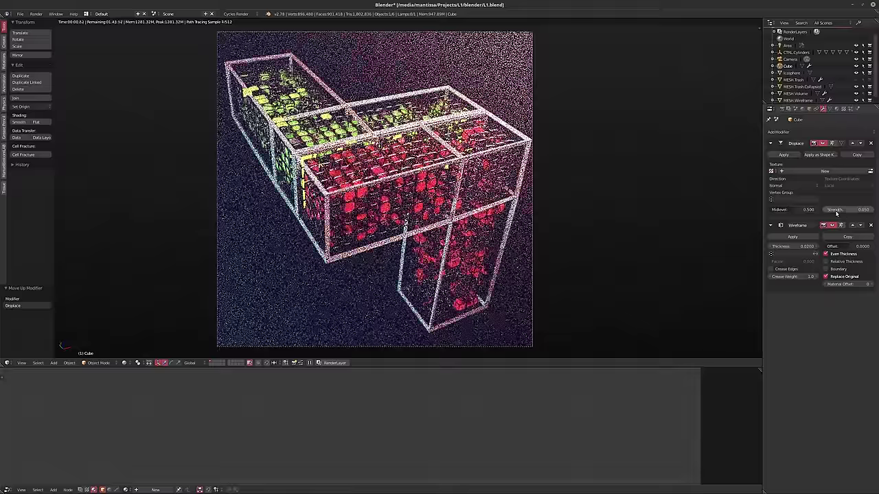
{"action": "left_click", "coordinate": [843, 209]}
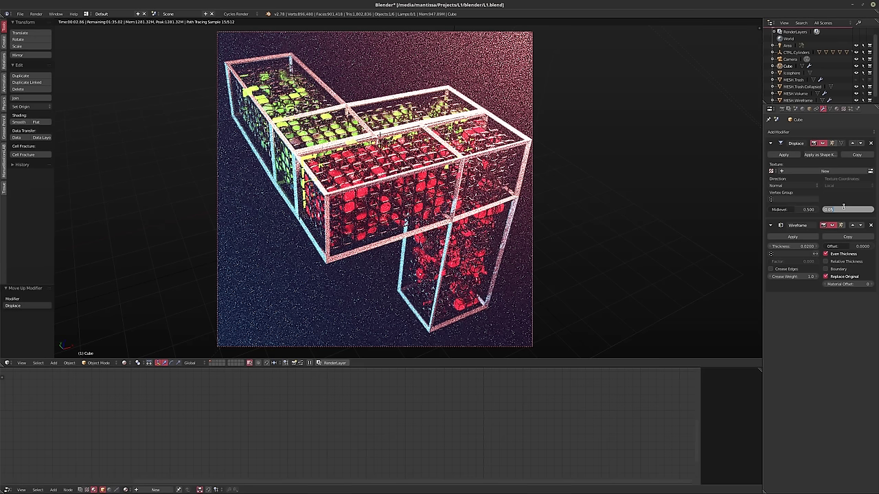
{"action": "type", "text": "0.025"}
{"action": "key", "text": "Return"}
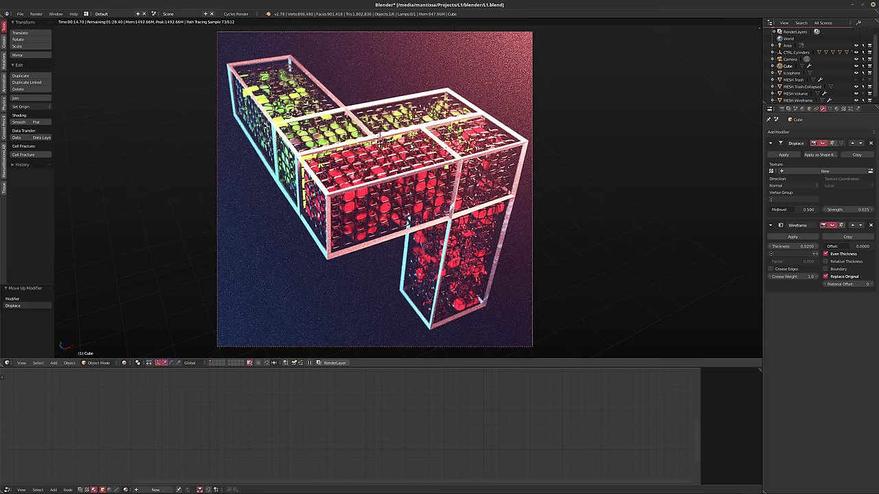
{"action": "left_click", "coordinate": [826, 278]}
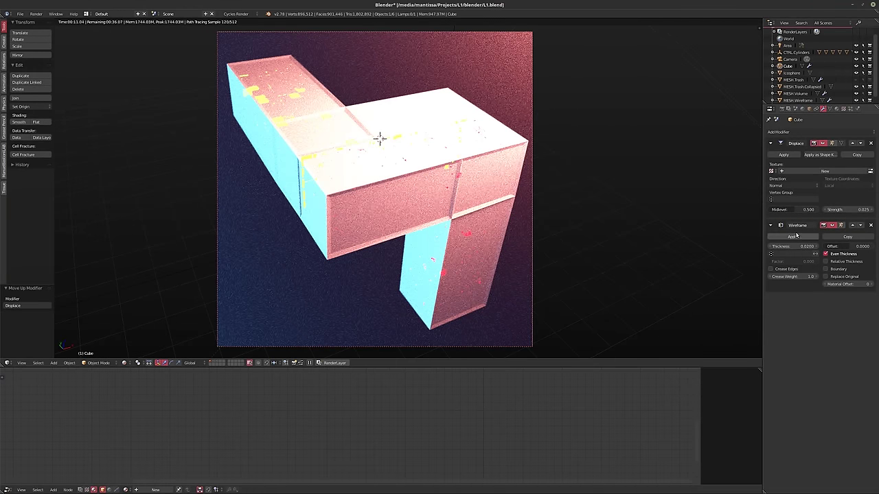
- Set the wireframe material offset to 1 and create a new Cube material, deleting its Diffuse node
{"action": "left_click", "coordinate": [868, 284]}
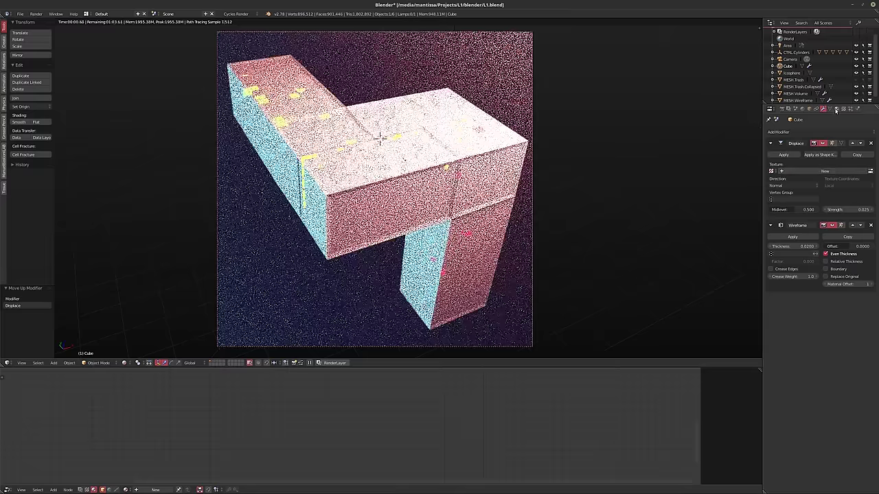
{"action": "left_click", "coordinate": [837, 109]}
{"action": "left_click", "coordinate": [804, 154]}
{"action": "middle_click_drag", "start_coordinate": [526, 371], "coordinate": [430, 384]}
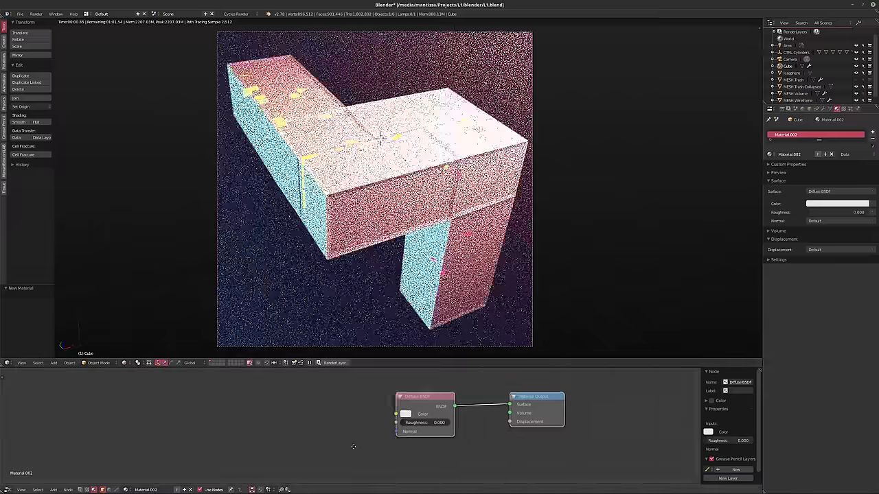
{"action": "scroll", "coordinate": [425, 413], "scroll_direction": "down", "scroll_amount": 2}
{"action": "left_click", "coordinate": [396, 410]}
{"action": "key", "text": "x"}
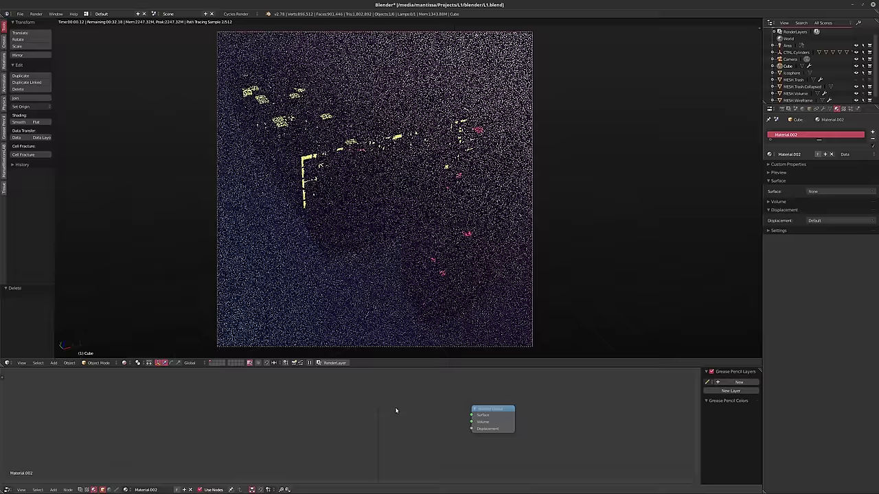
- Connect a Mix Shader to the material Surface and feed a Glossy BSDF into it
{"action": "key", "text": "shift+a"}
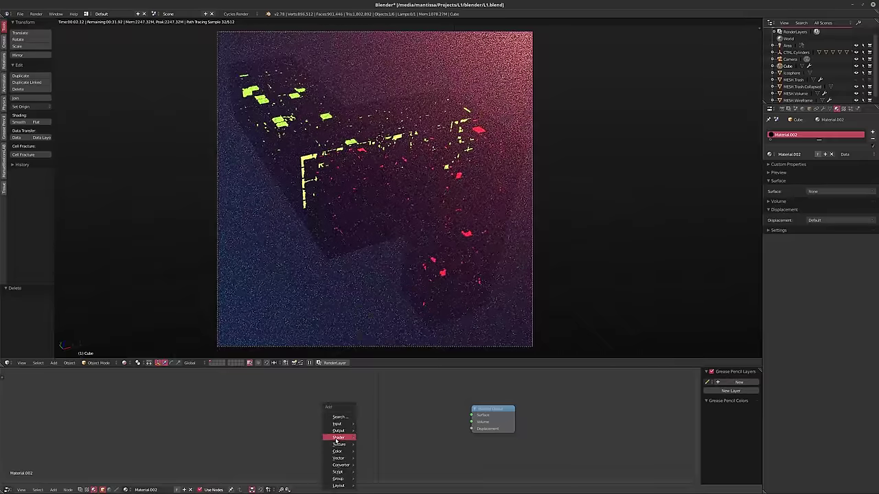
{"action": "mouse_move", "coordinate": [339, 437]}
{"action": "left_click", "coordinate": [375, 377]}
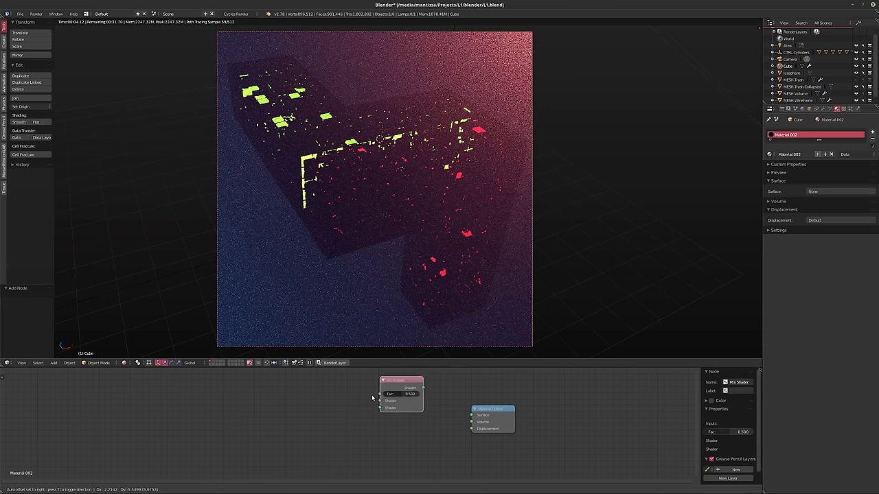
{"action": "left_click", "coordinate": [357, 422]}
{"action": "left_click_drag", "start_coordinate": [384, 427], "coordinate": [471, 416]}
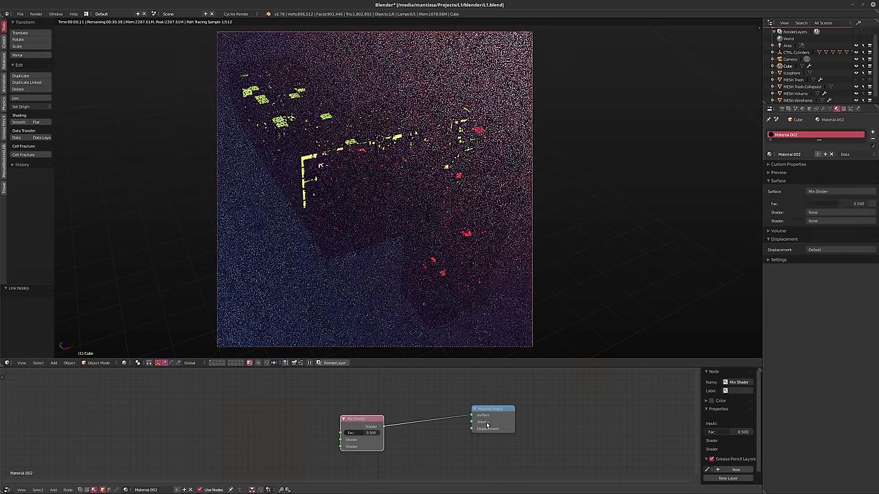
{"action": "middle_click_drag", "start_coordinate": [403, 435], "coordinate": [484, 425]}
{"action": "key", "text": "shift+a"}
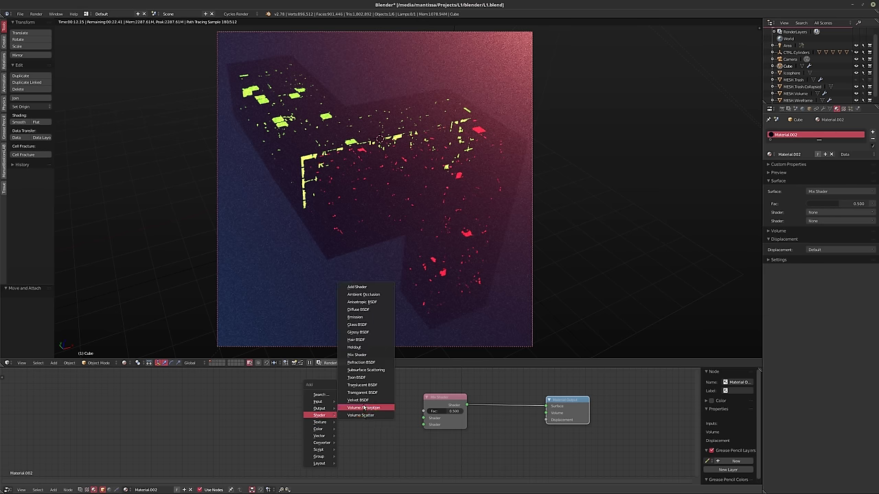
{"action": "mouse_move", "coordinate": [320, 415]}
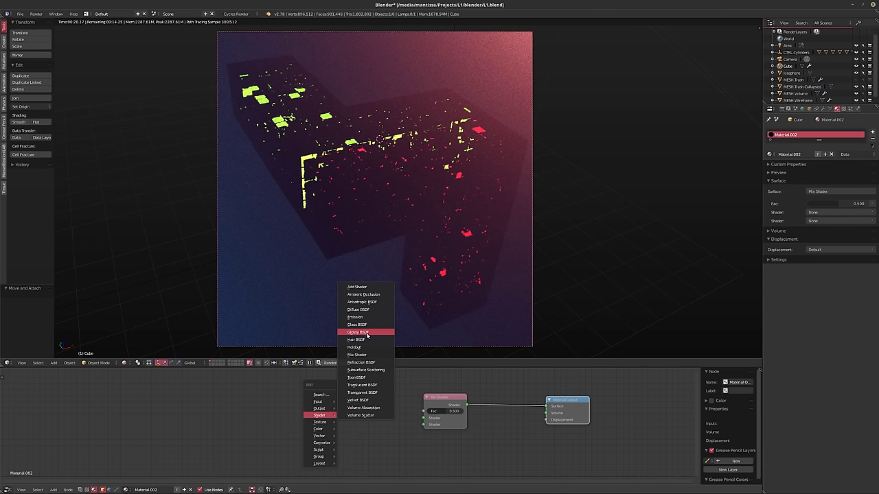
{"action": "left_click", "coordinate": [374, 332]}
{"action": "left_click_drag", "start_coordinate": [374, 425], "coordinate": [423, 424]}
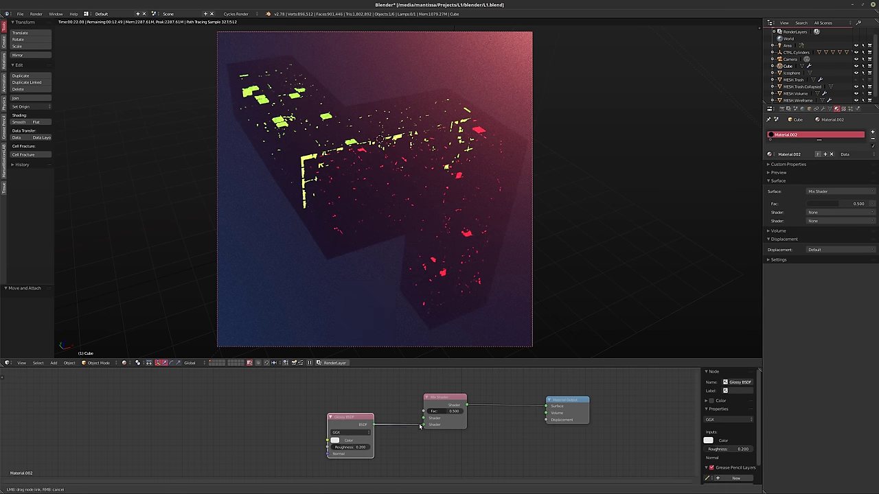
{"action": "left_click_drag", "start_coordinate": [350, 418], "coordinate": [351, 443]}
- Add a Transparent BSDF and a Layer Weight node driving the mix shader's first input and factor
{"action": "key", "text": "shift+a"}
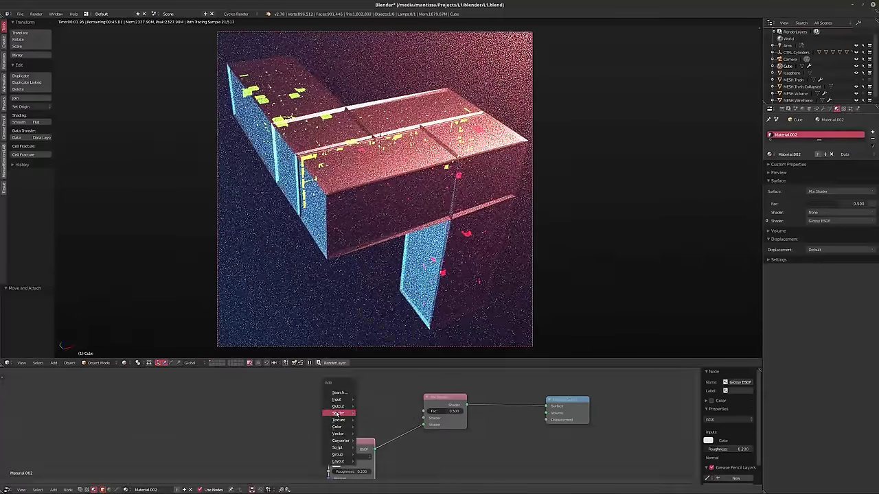
{"action": "left_click", "coordinate": [382, 394]}
{"action": "left_click", "coordinate": [348, 421]}
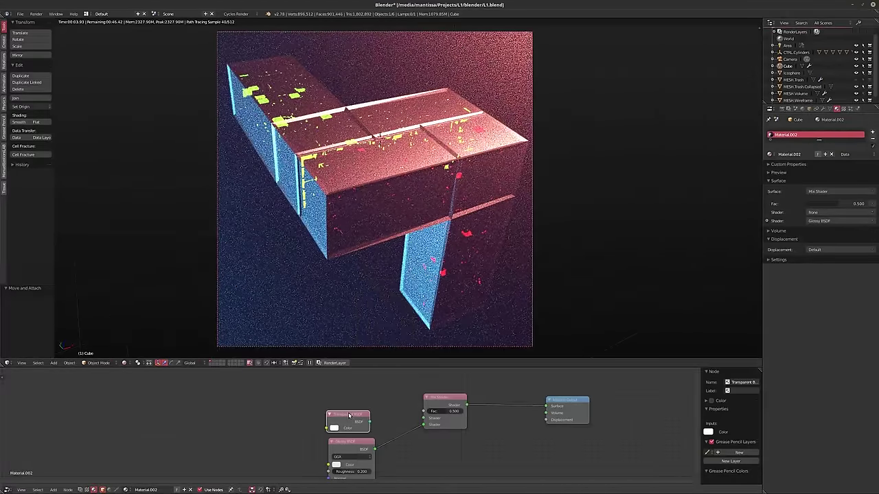
{"action": "left_click_drag", "start_coordinate": [370, 421], "coordinate": [424, 419]}
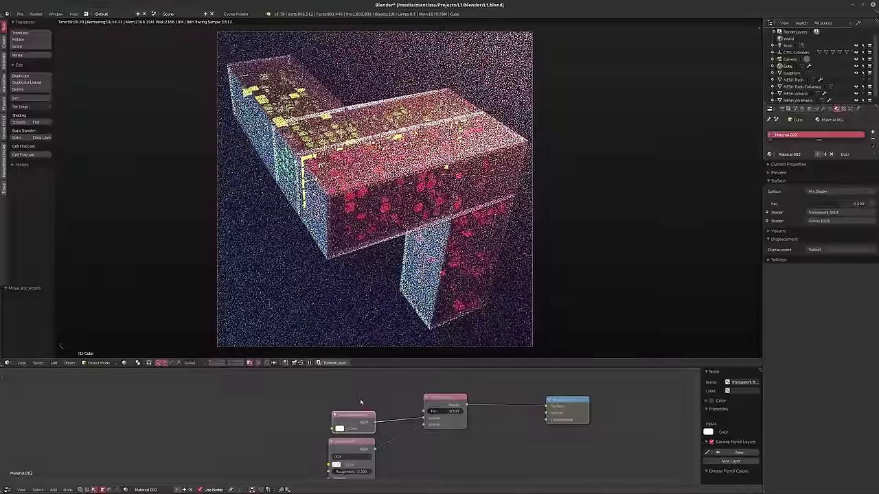
{"action": "key", "text": "shift+a"}
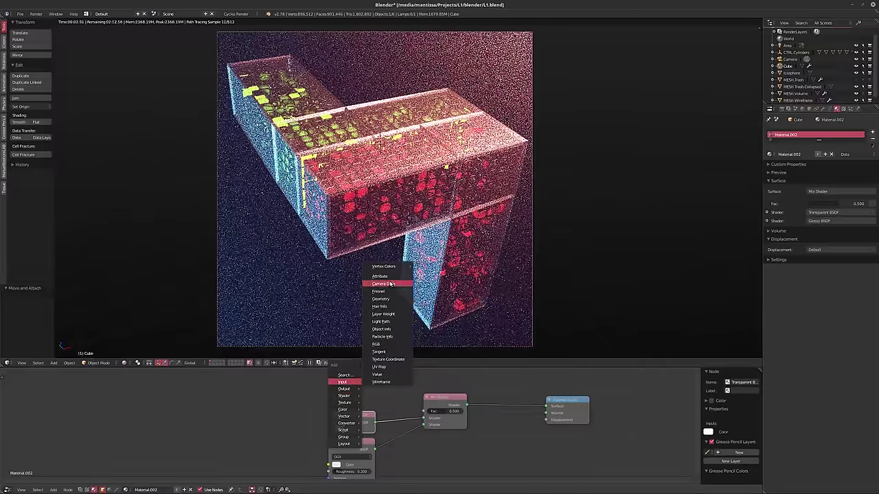
{"action": "left_click", "coordinate": [386, 292]}
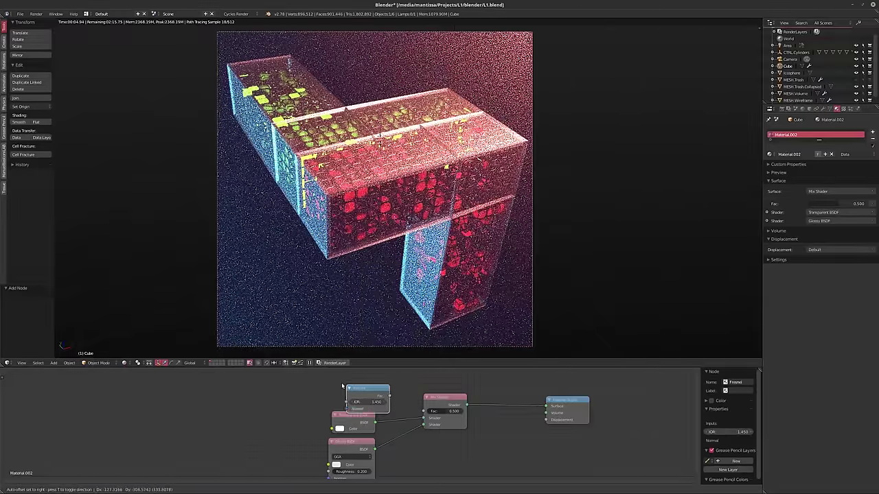
{"action": "right_click", "coordinate": [342, 383]}
{"action": "key", "text": "shift+a"}
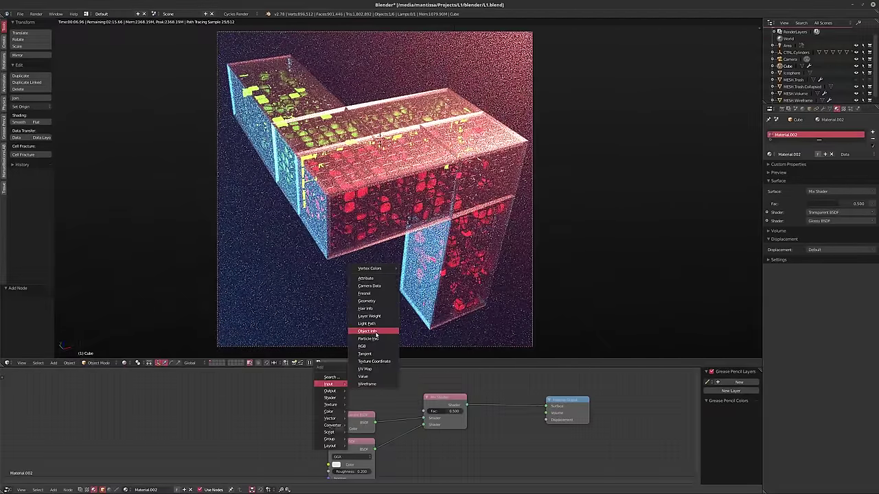
{"action": "left_click", "coordinate": [369, 316]}
{"action": "left_click", "coordinate": [357, 398]}
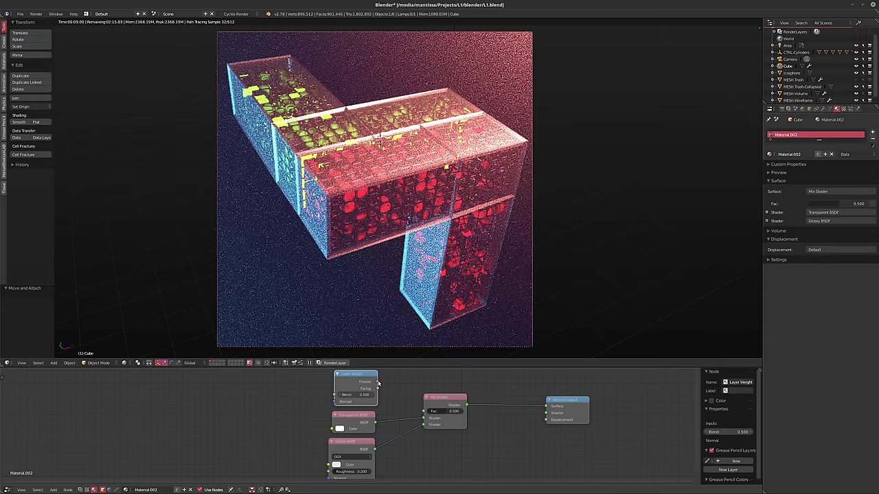
{"action": "left_click_drag", "start_coordinate": [378, 382], "coordinate": [423, 411]}
- Set the Glossy roughness to 0.1 and add a second material slot
{"action": "scroll", "coordinate": [419, 440], "scroll_direction": "up", "scroll_amount": 2}
{"action": "scroll", "coordinate": [417, 432], "scroll_direction": "up", "scroll_amount": 1}
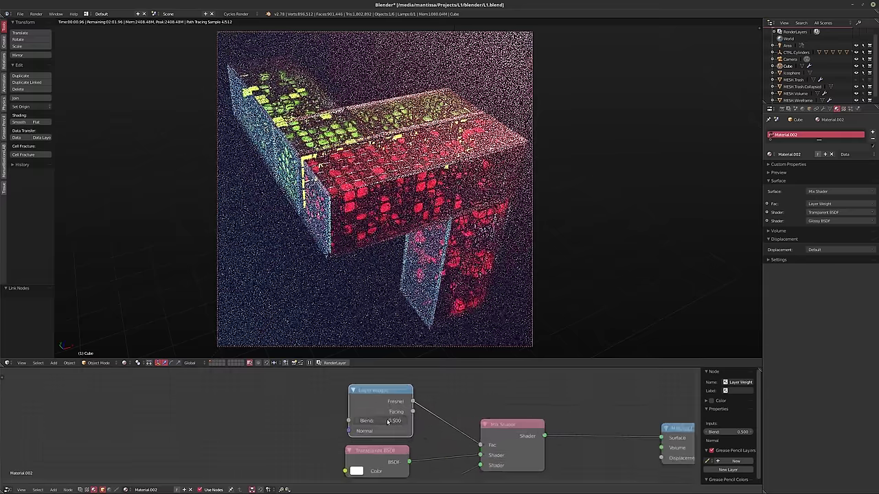
{"action": "scroll", "coordinate": [414, 423], "scroll_direction": "up", "scroll_amount": 1}
{"action": "scroll", "coordinate": [410, 408], "scroll_direction": "down", "scroll_amount": 2}
{"action": "scroll", "coordinate": [409, 408], "scroll_direction": "down", "scroll_amount": 2, "text": "shift"}
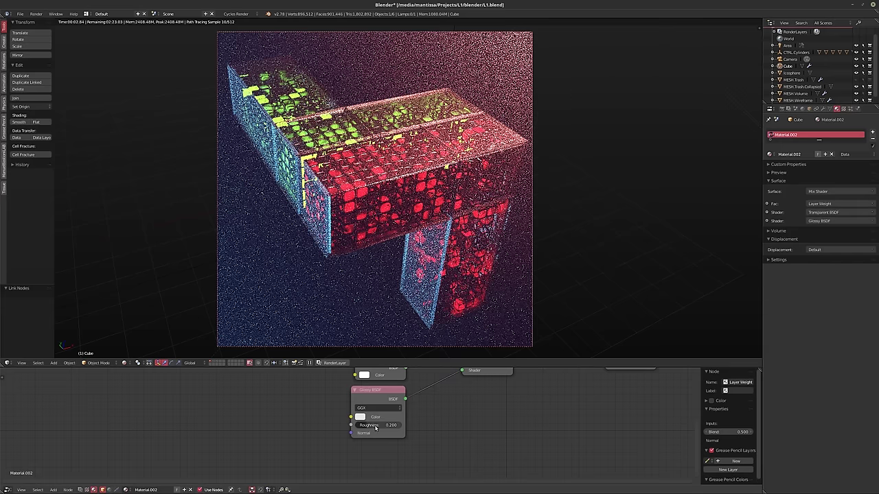
{"action": "left_click", "coordinate": [373, 425]}
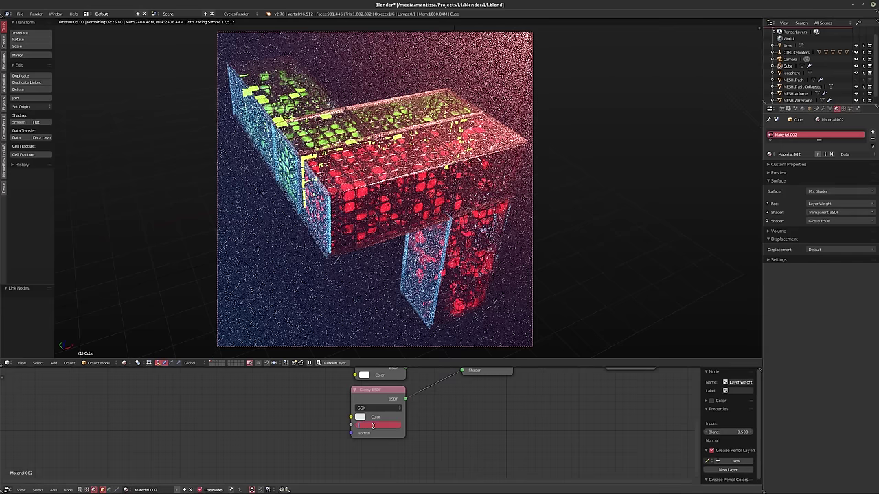
{"action": "type", "text": "01"}
{"action": "key", "text": "Return"}
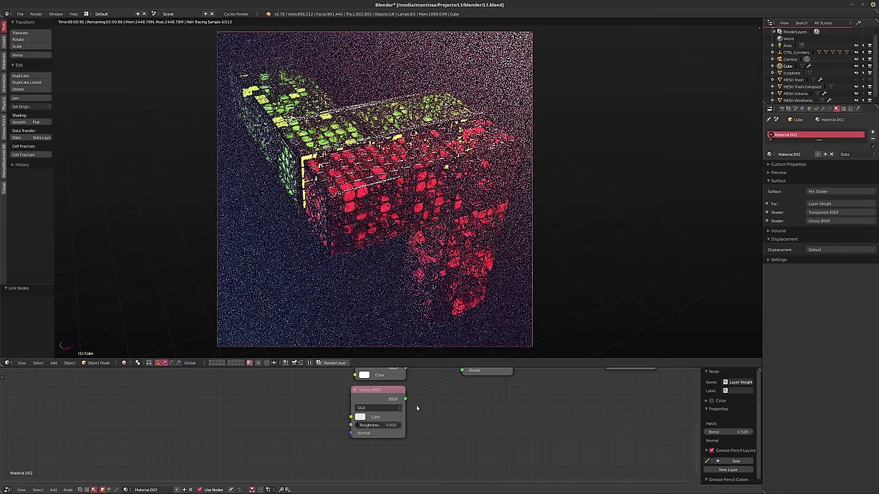
{"action": "left_click", "coordinate": [374, 426]}
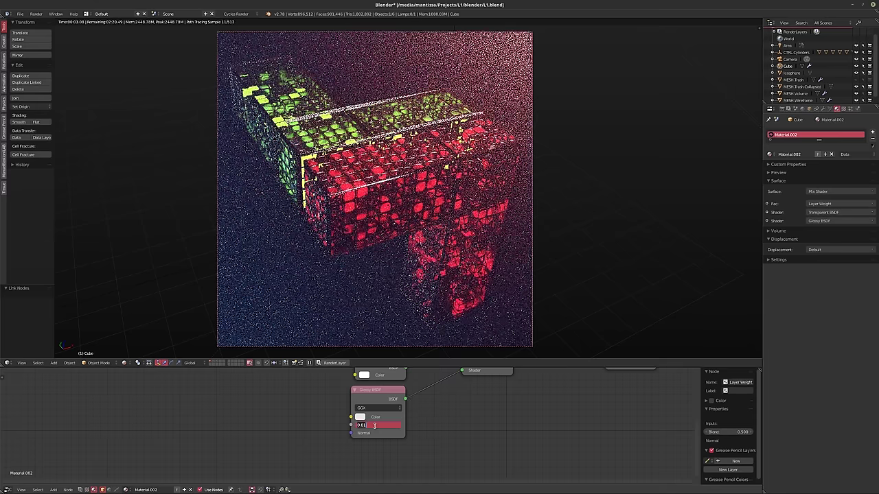
{"action": "type", "text": ".1"}
{"action": "key", "text": "Return"}
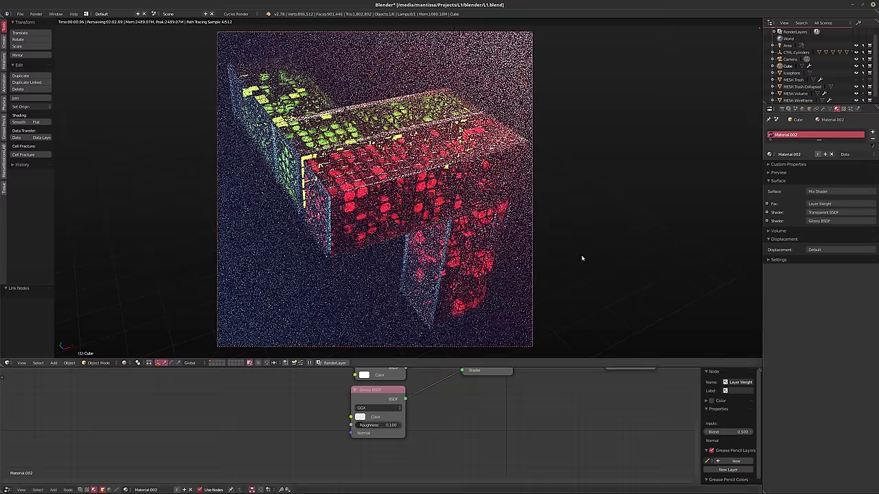
{"action": "left_click", "coordinate": [872, 132]}
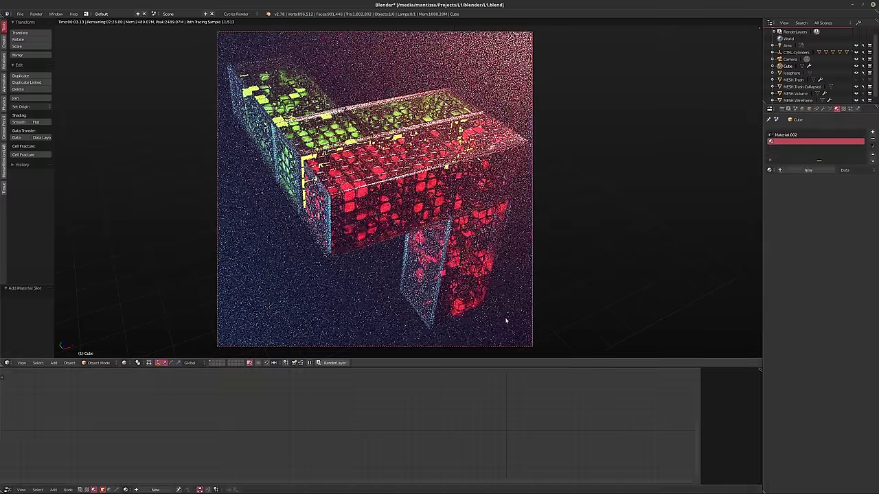
- Create Material.007 with a default white Diffuse BSDF in the second slot, then show the modifiers
{"action": "left_click", "coordinate": [155, 490]}
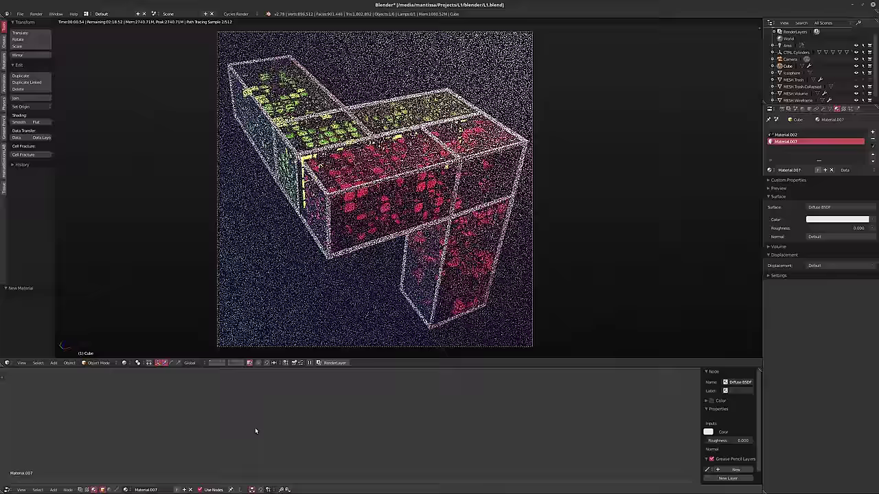
{"action": "mouse_move", "coordinate": [287, 422]}
{"action": "middle_mouse_down"}
{"action": "mouse_move", "coordinate": [283, 442]}
{"action": "mouse_move", "coordinate": [327, 428]}
{"action": "middle_mouse_up"}
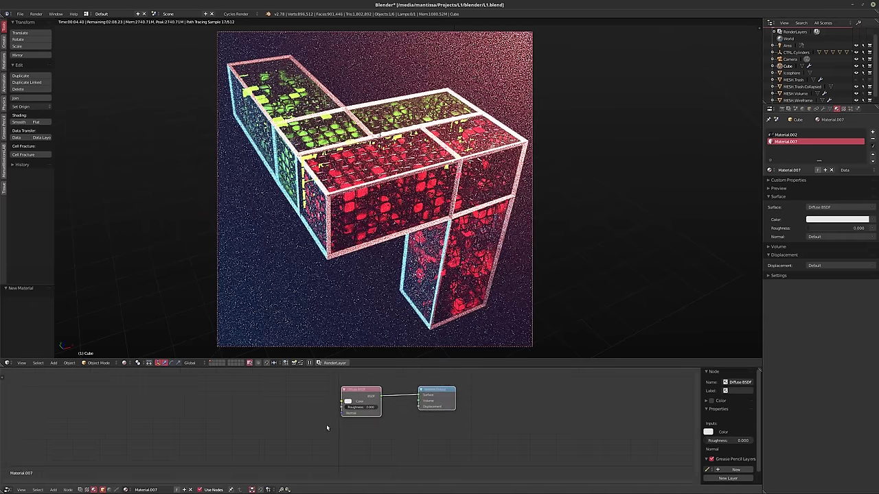
{"action": "scroll", "coordinate": [327, 430], "scroll_direction": "up", "scroll_amount": 1}
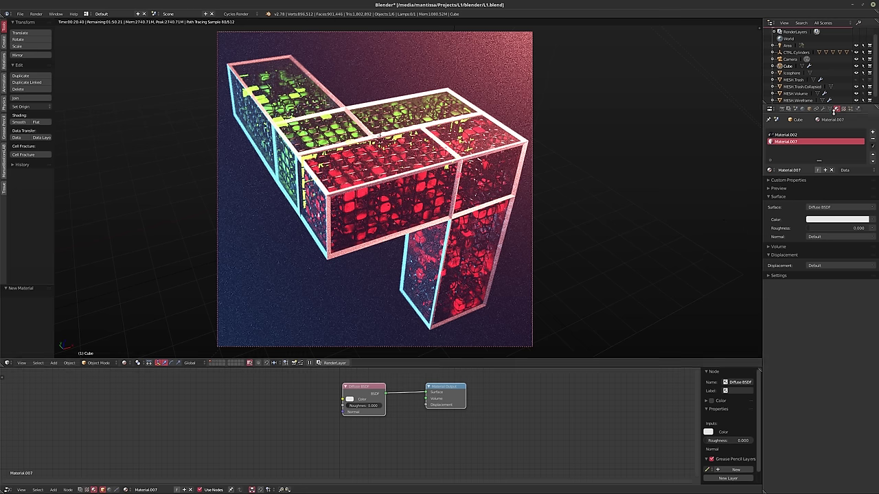
{"action": "left_click", "coordinate": [823, 109]}
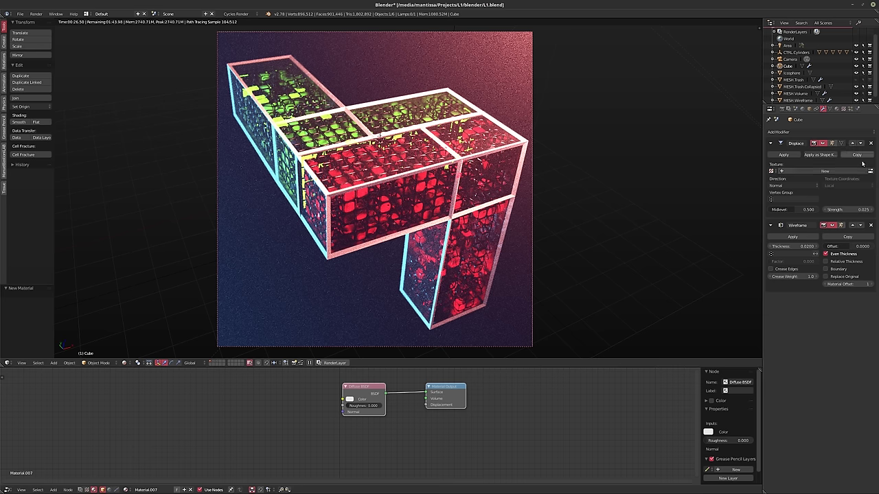
- Remove the Displace modifier and briefly check the trash mesh in edit mode and rendered shading
{"action": "left_click", "coordinate": [872, 144]}
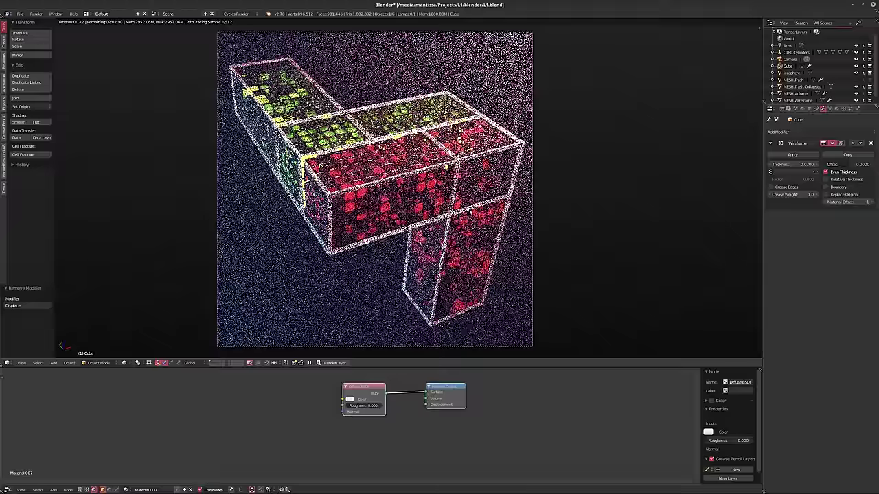
{"action": "key", "text": "shift+z"}
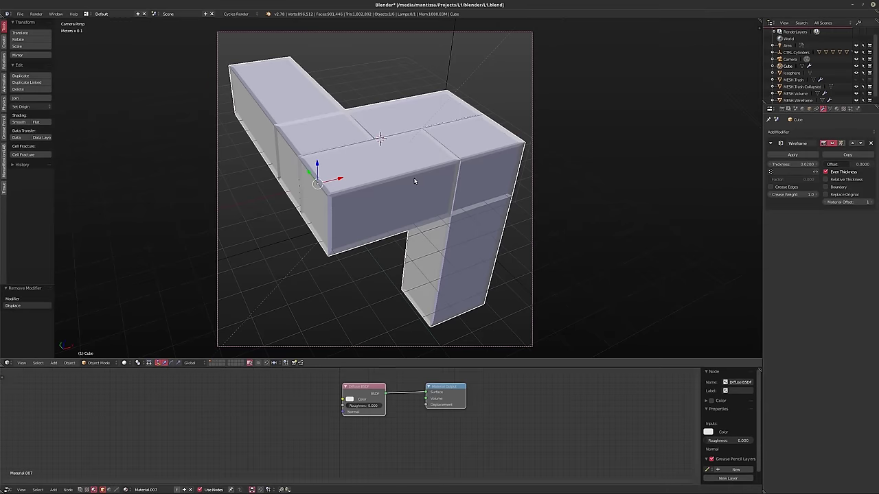
{"action": "right_click", "coordinate": [458, 193]}
{"action": "key", "text": "Tab"}
{"action": "key", "text": "shift+z"}
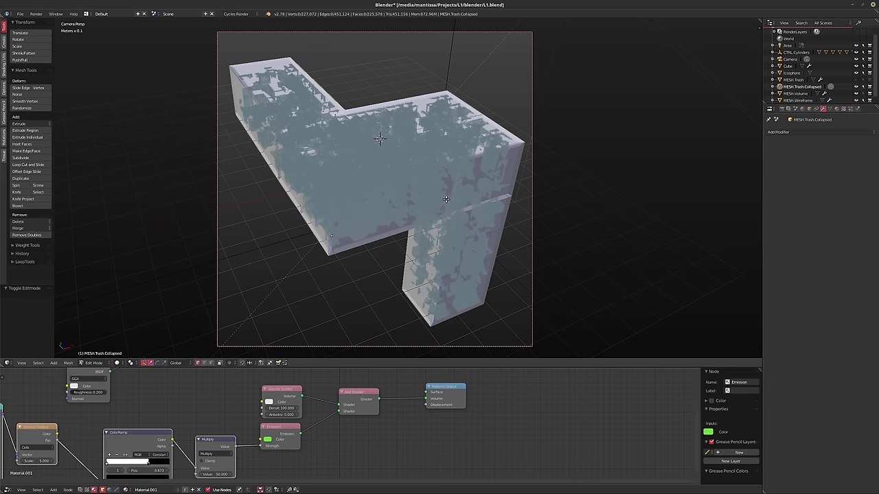
{"action": "key", "text": "Tab"}
{"action": "key", "text": "shift+z"}
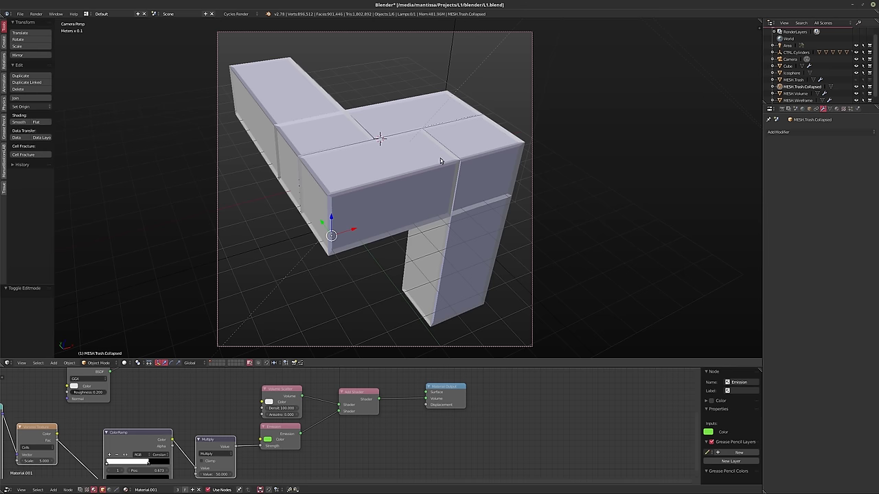
- In the live render, select the Cube cage and set its Wireframe crease weight to 0.5
{"action": "key", "text": "shift+z"}
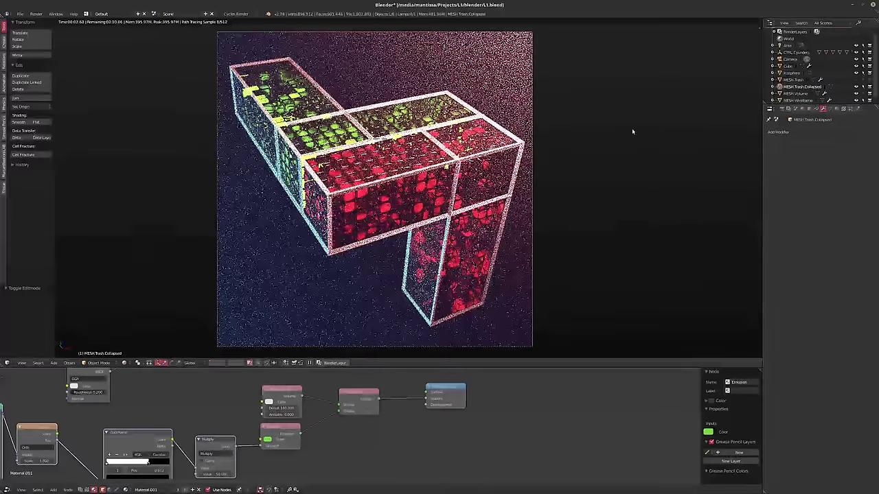
{"action": "scroll", "coordinate": [796, 83], "scroll_direction": "down", "scroll_amount": 1}
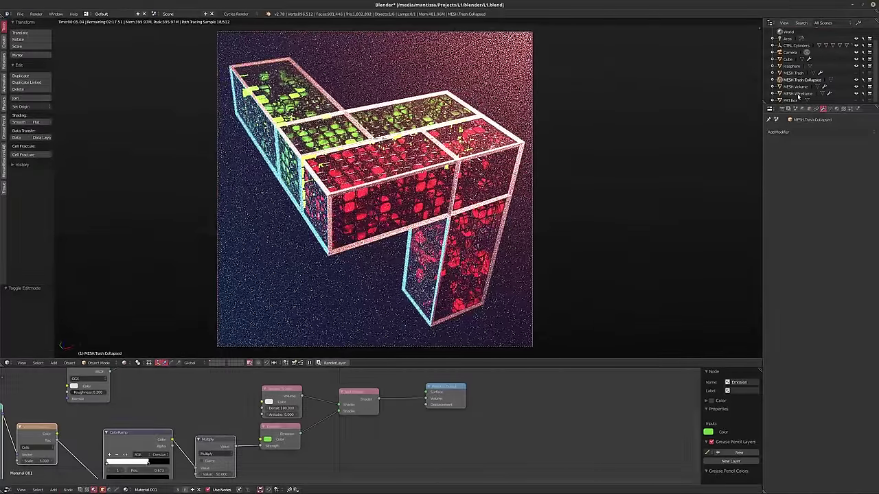
{"action": "scroll", "coordinate": [793, 99], "scroll_direction": "up", "scroll_amount": 2}
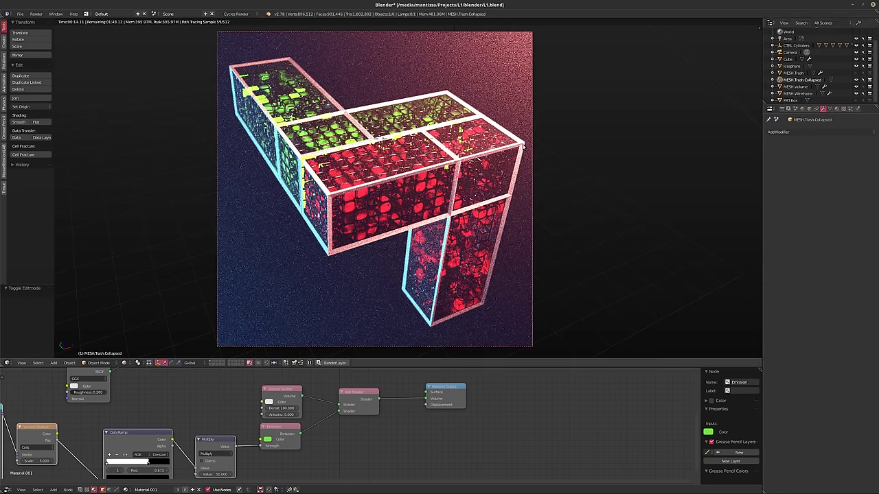
{"action": "right_click", "coordinate": [605, 145]}
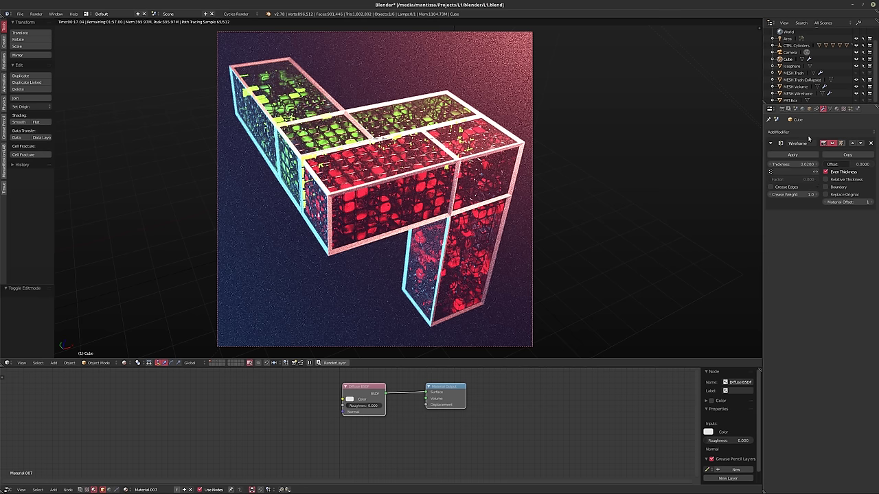
{"action": "left_click", "coordinate": [792, 194]}
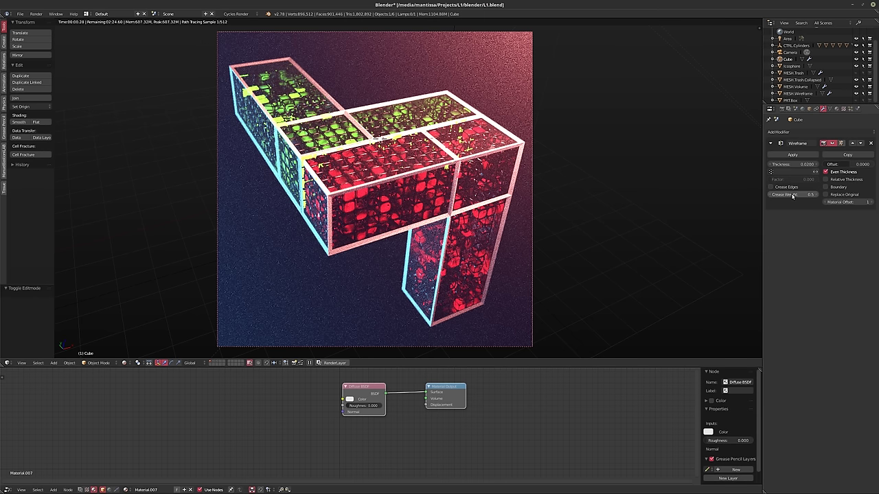
{"action": "key", "text": "Return"}
- Add a Subdivision Surface modifier with viewport and render levels set to 3
{"action": "left_click", "coordinate": [811, 131]}
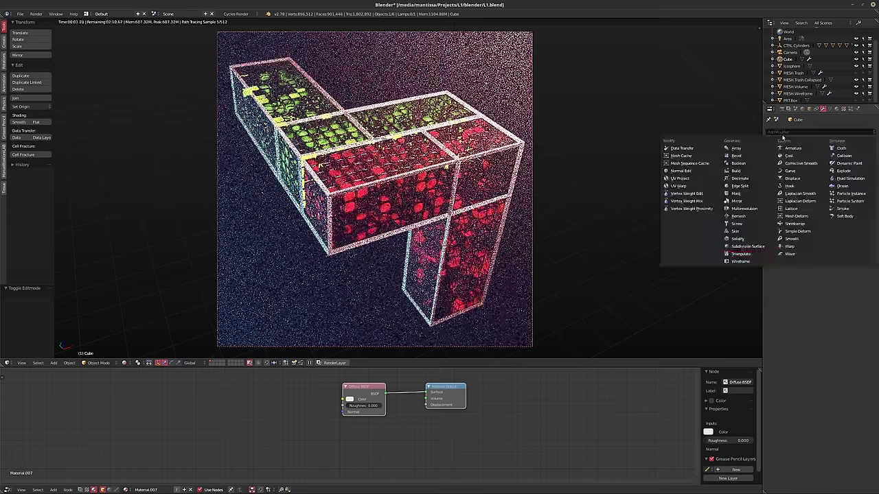
{"action": "left_click", "coordinate": [755, 247]}
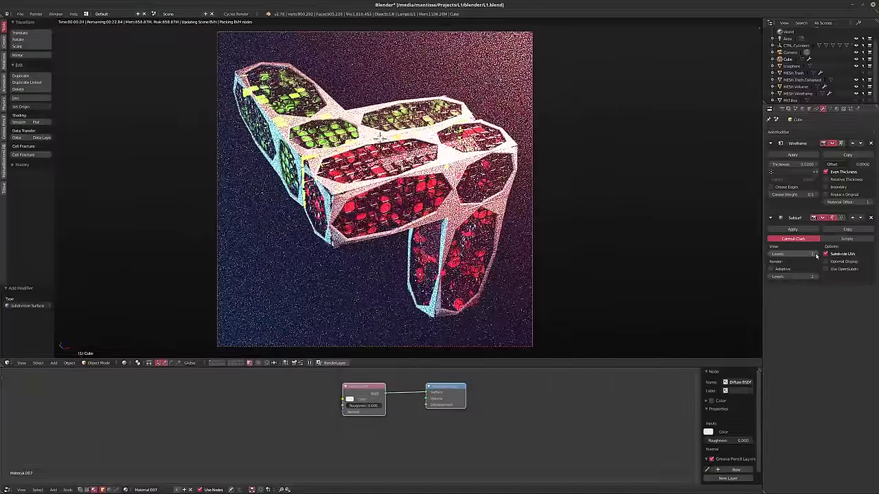
{"action": "left_click", "coordinate": [815, 254]}
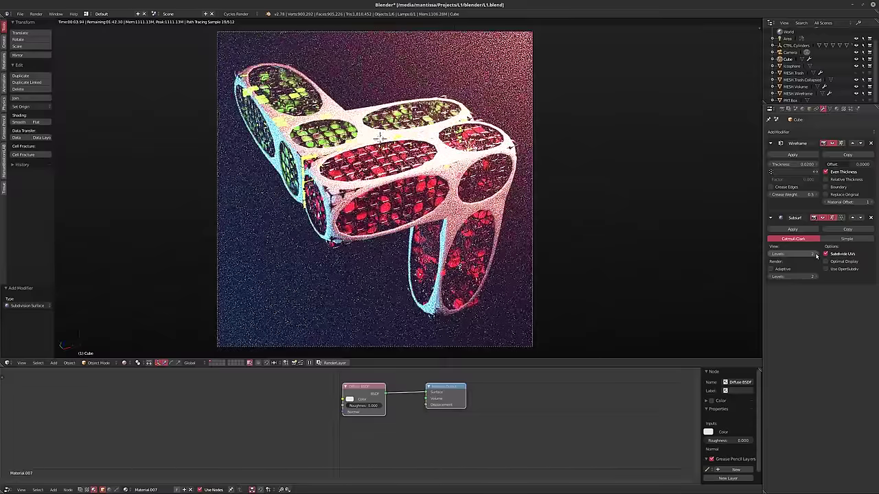
{"action": "left_click", "coordinate": [816, 255]}
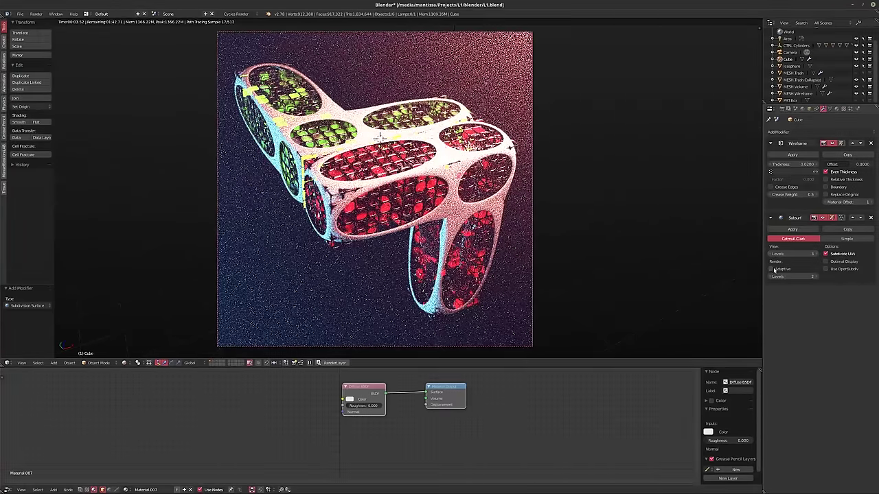
{"action": "left_click", "coordinate": [816, 276]}
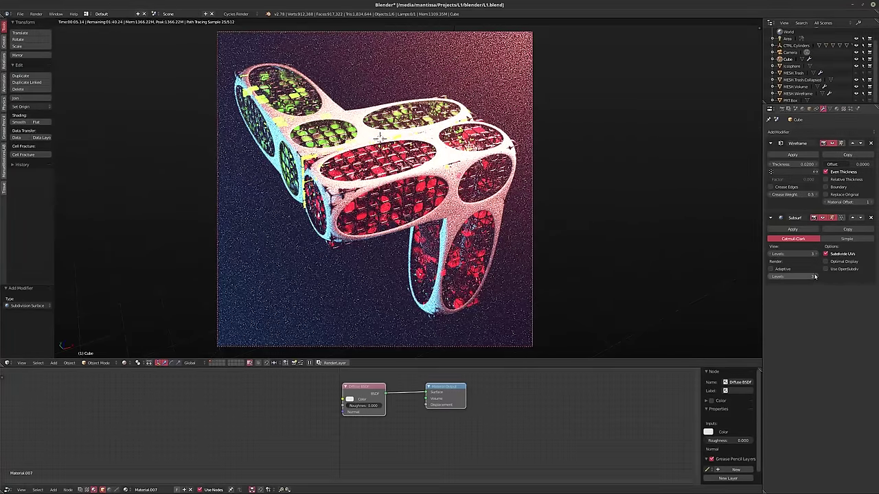
- Enable Crease Edges on the Wireframe modifier and settle its crease weight at 0.5
{"action": "left_click", "coordinate": [799, 195]}
{"action": "type", "text": "1"}
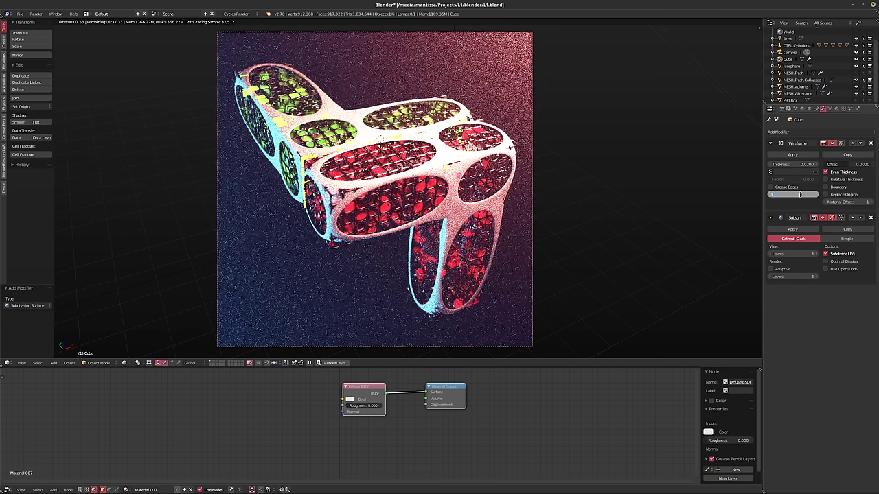
{"action": "key", "text": "Return"}
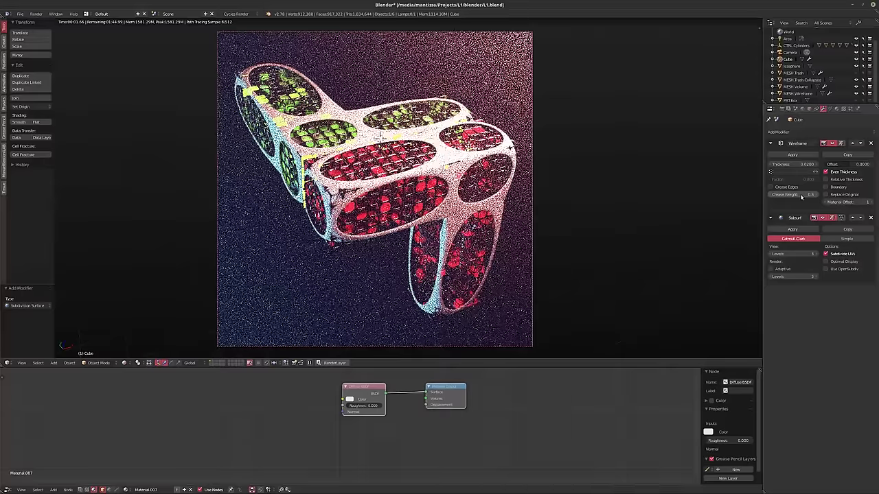
{"action": "left_click", "coordinate": [803, 195]}
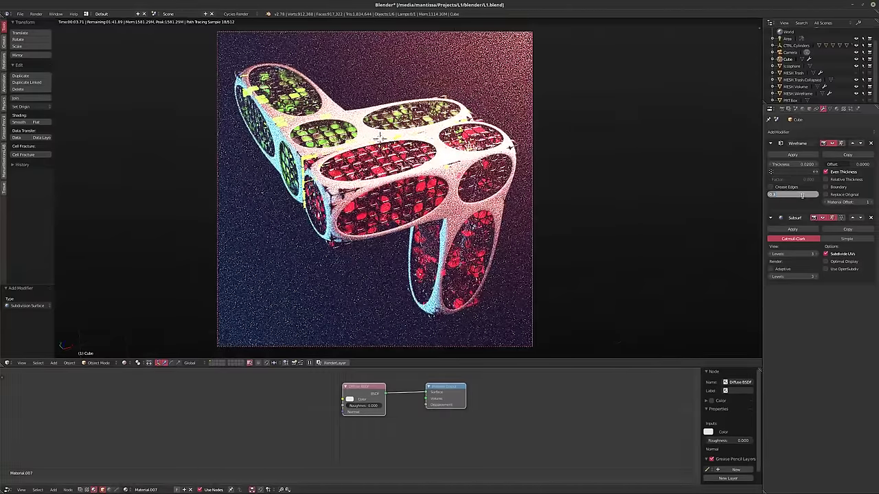
{"action": "type", "text": "0.9"}
{"action": "key", "text": "Return"}
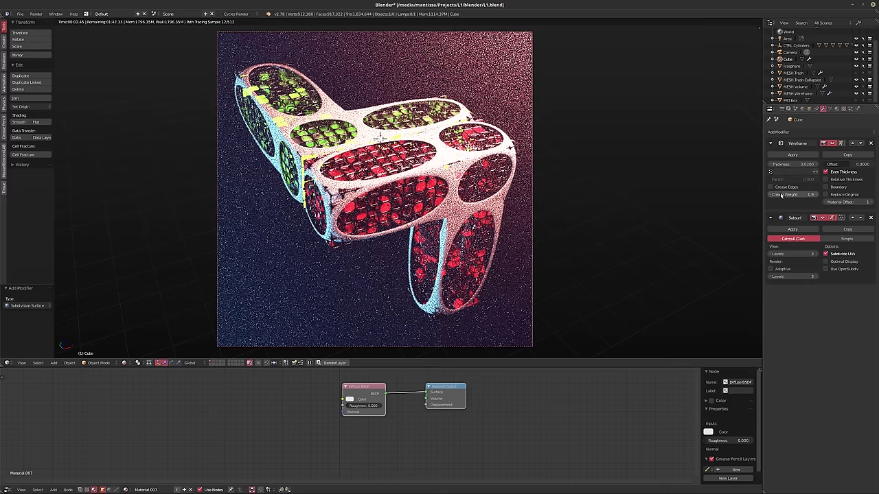
{"action": "left_click", "coordinate": [771, 188]}
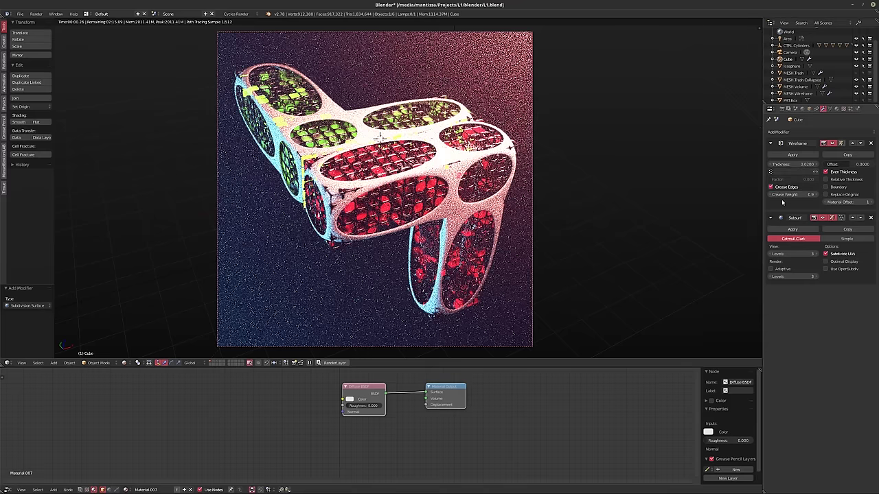
{"action": "left_click", "coordinate": [787, 195]}
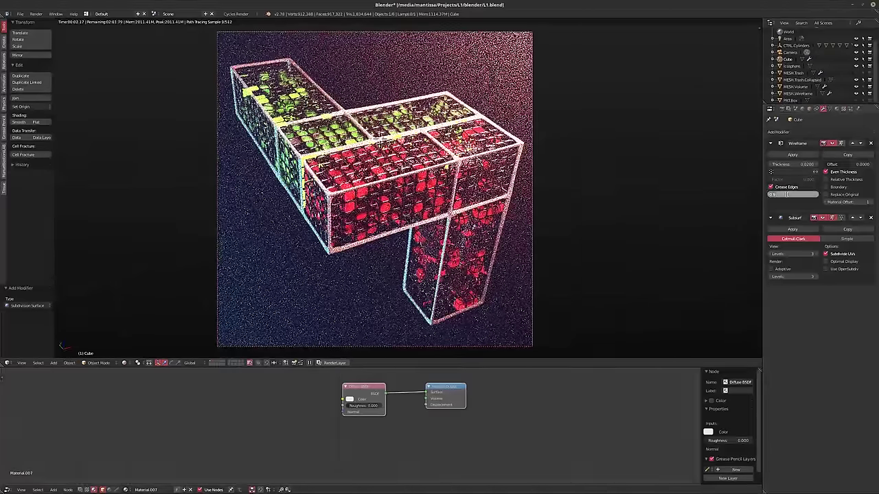
{"action": "type", "text": "0.5"}
{"action": "key", "text": "Return"}
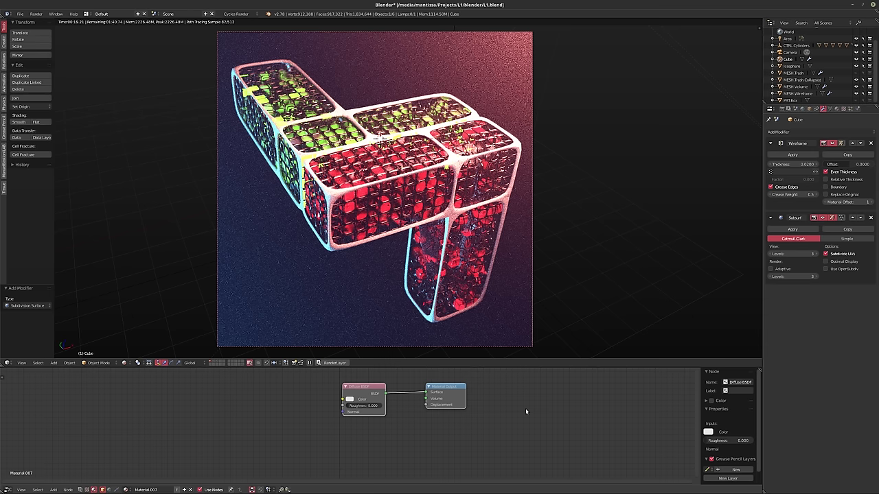
{"action": "middle_click_drag", "start_coordinate": [602, 410], "coordinate": [370, 399]}
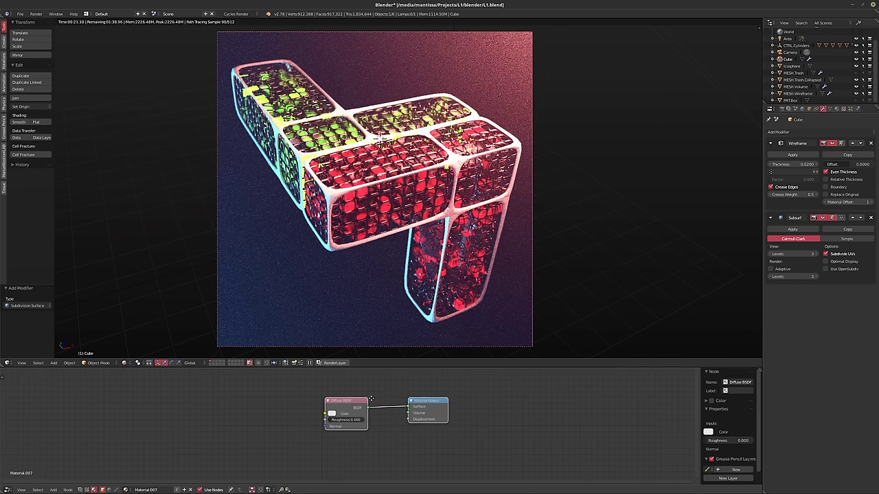
{"action": "scroll", "coordinate": [371, 399], "scroll_direction": "up", "scroll_amount": 2}
- Replace the Diffuse BSDF with a Mix Shader placed beside the Material Output
{"action": "left_click", "coordinate": [361, 407]}
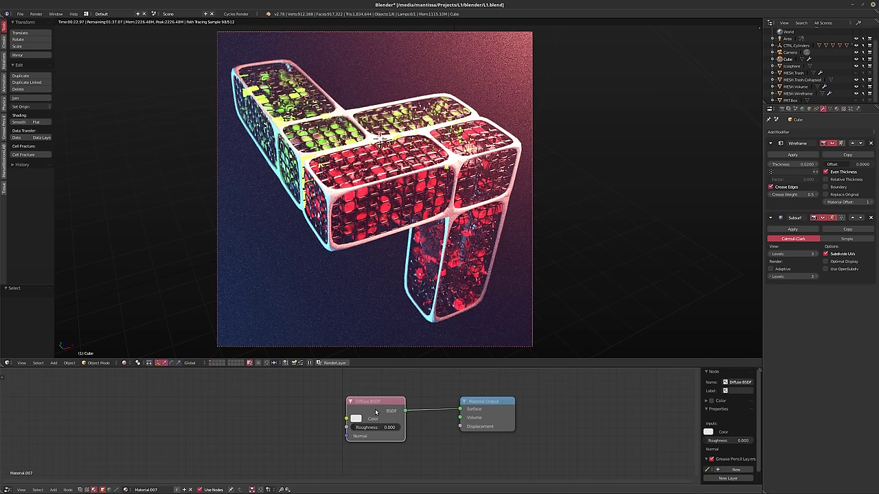
{"action": "scroll", "coordinate": [375, 411], "scroll_direction": "down", "scroll_amount": 1}
{"action": "key", "text": "x"}
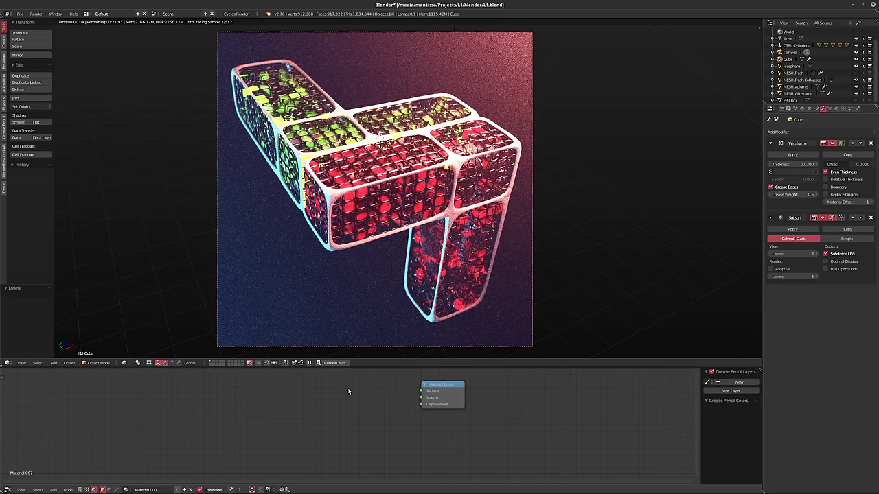
{"action": "key", "text": "shift+a"}
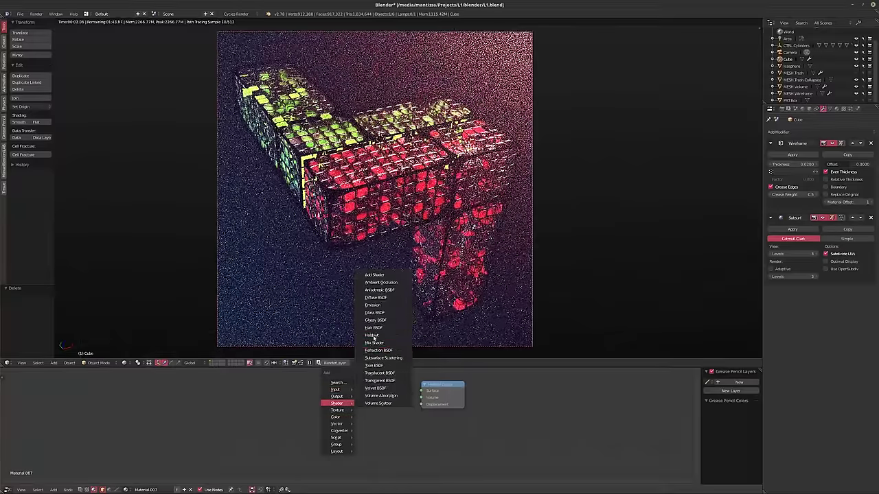
{"action": "left_click", "coordinate": [374, 343]}
{"action": "left_click", "coordinate": [314, 449]}
{"action": "middle_click_drag", "start_coordinate": [439, 411], "coordinate": [452, 394]}
{"action": "left_click_drag", "start_coordinate": [453, 383], "coordinate": [446, 440]}
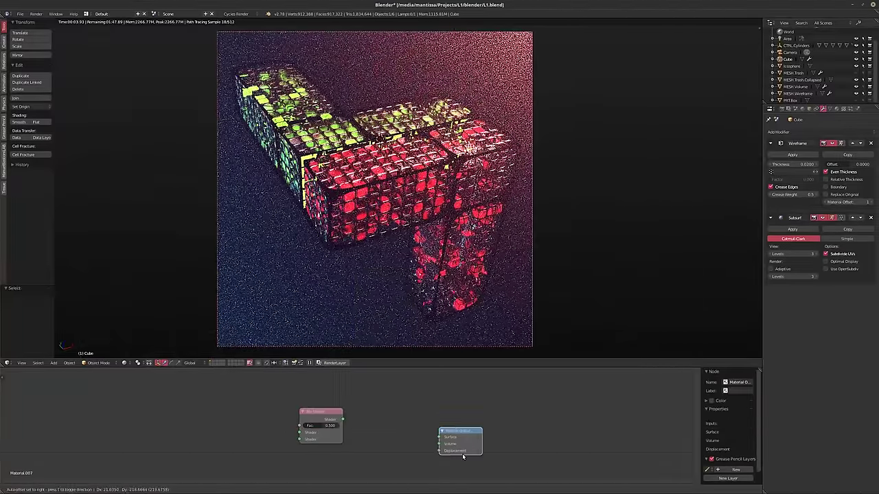
{"action": "mouse_move", "coordinate": [319, 424]}
{"action": "left_mouse_down"}
{"action": "mouse_move", "coordinate": [354, 425]}
{"action": "mouse_move", "coordinate": [328, 429]}
{"action": "left_mouse_up"}
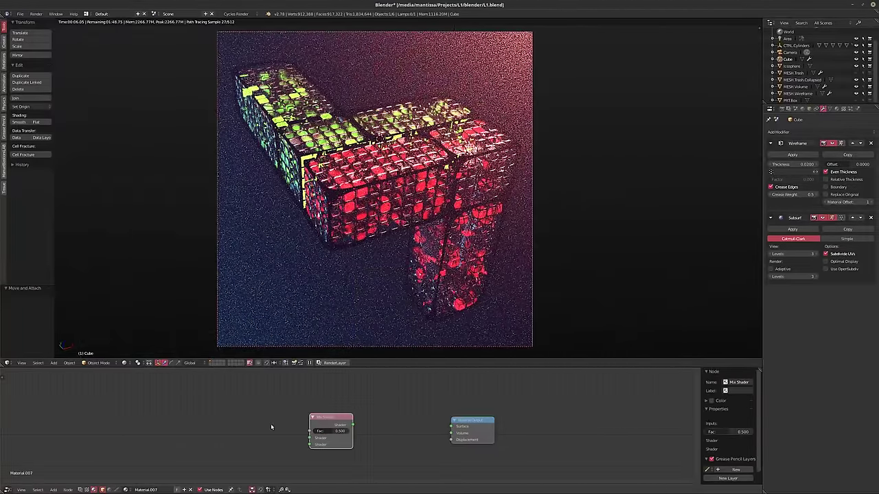
- Add a Subsurface Scattering node and link it into the Mix Shader's first input
{"action": "key", "text": "shift+a"}
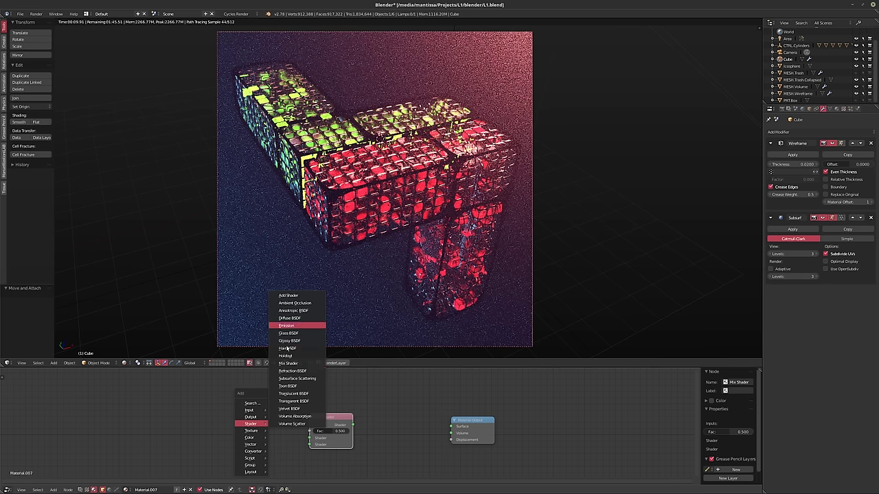
{"action": "left_click", "coordinate": [294, 380]}
{"action": "left_click", "coordinate": [226, 429]}
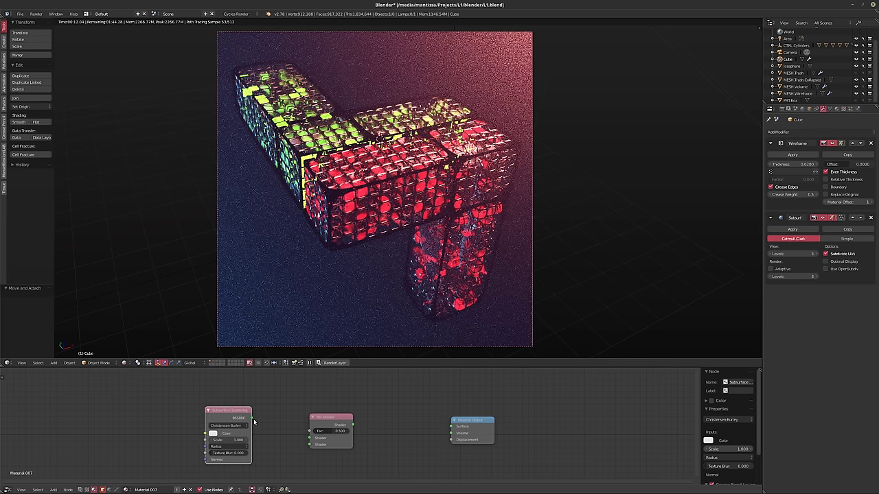
{"action": "left_click_drag", "start_coordinate": [251, 418], "coordinate": [317, 445]}
{"action": "middle_click_drag", "start_coordinate": [317, 445], "coordinate": [364, 405]}
- Add a Glossy BSDF below it and link it into the Mix Shader's second input
{"action": "key", "text": "shift+a"}
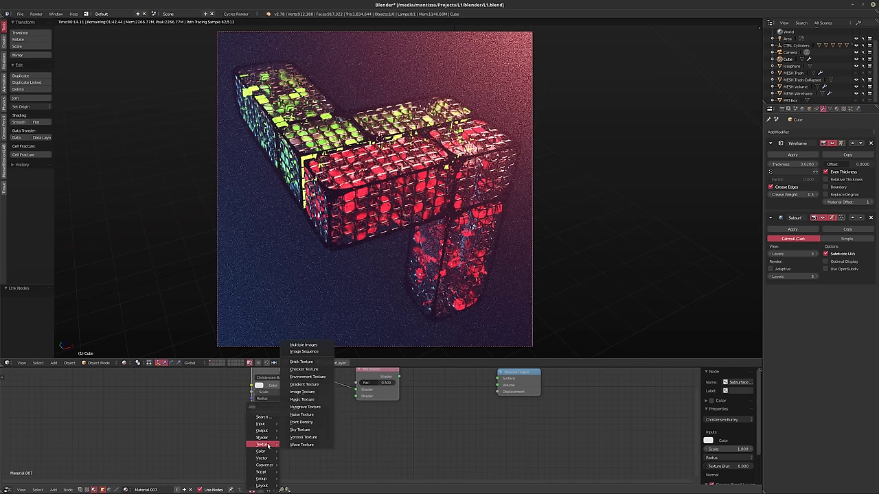
{"action": "mouse_move", "coordinate": [262, 437]}
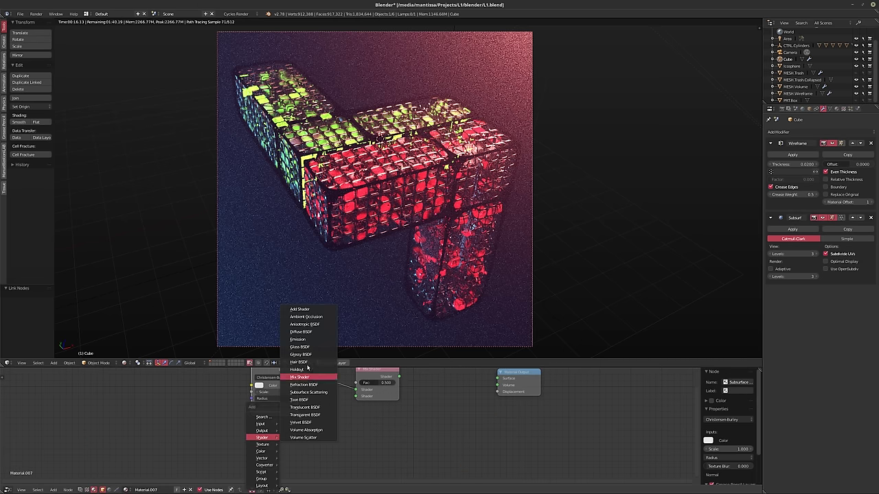
{"action": "left_click", "coordinate": [300, 358]}
{"action": "left_click", "coordinate": [292, 439]}
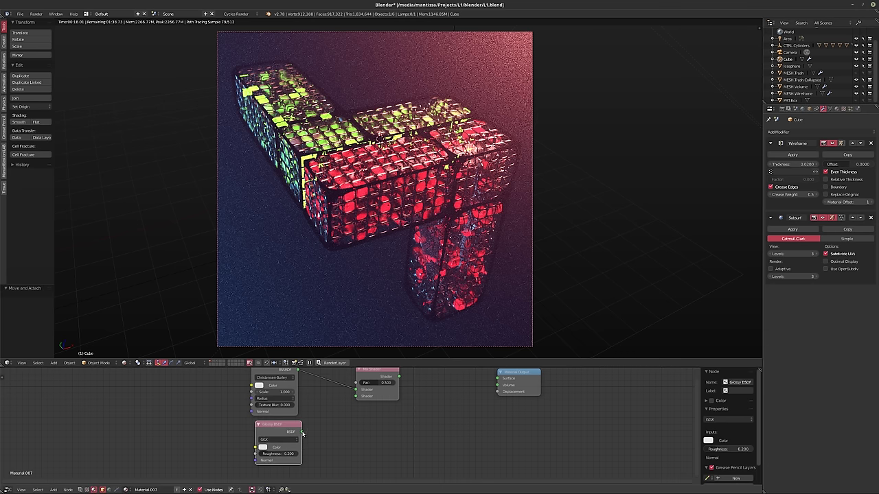
{"action": "left_click_drag", "start_coordinate": [301, 431], "coordinate": [356, 397]}
{"action": "middle_click_drag", "start_coordinate": [356, 397], "coordinate": [361, 423]}
{"action": "left_click_drag", "start_coordinate": [283, 455], "coordinate": [281, 451]}
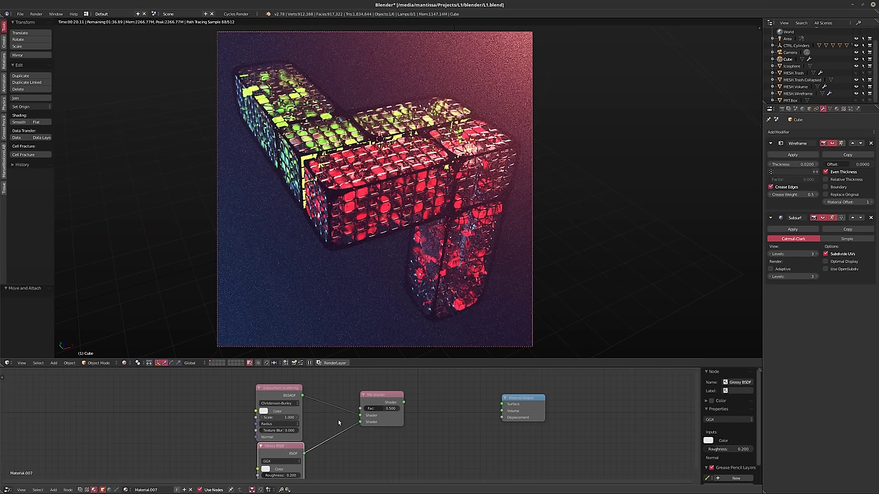
- Add a Layer Weight node, feed its Fresnel into the Mix Shader Fac, and preview the result
{"action": "scroll", "coordinate": [320, 418], "scroll_direction": "down", "scroll_amount": 1}
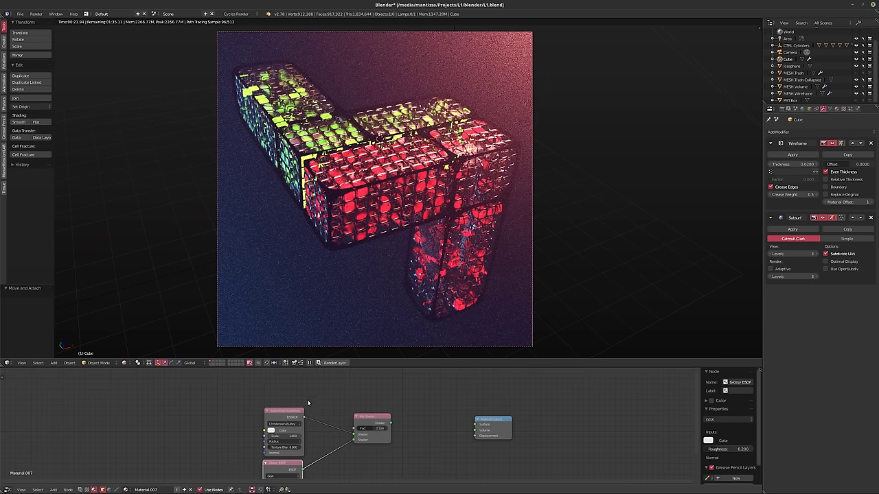
{"action": "key", "text": "shift+a"}
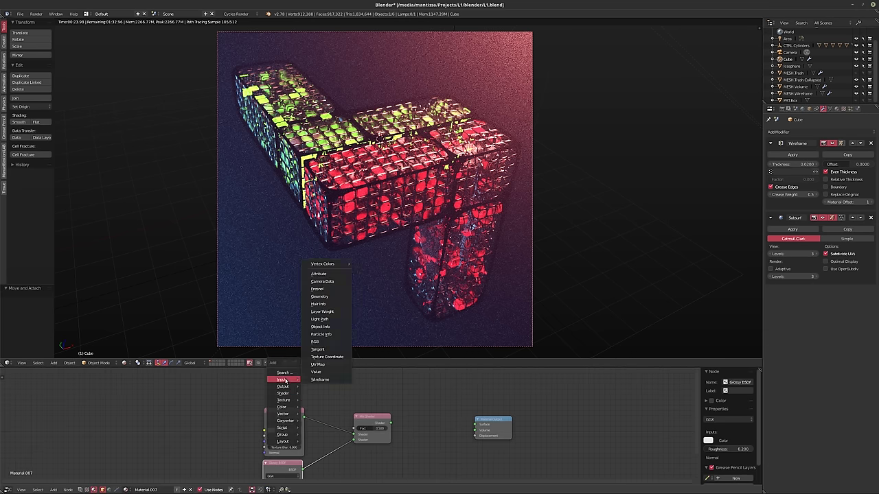
{"action": "mouse_move", "coordinate": [282, 380]}
{"action": "left_click", "coordinate": [324, 312]}
{"action": "left_click", "coordinate": [265, 377]}
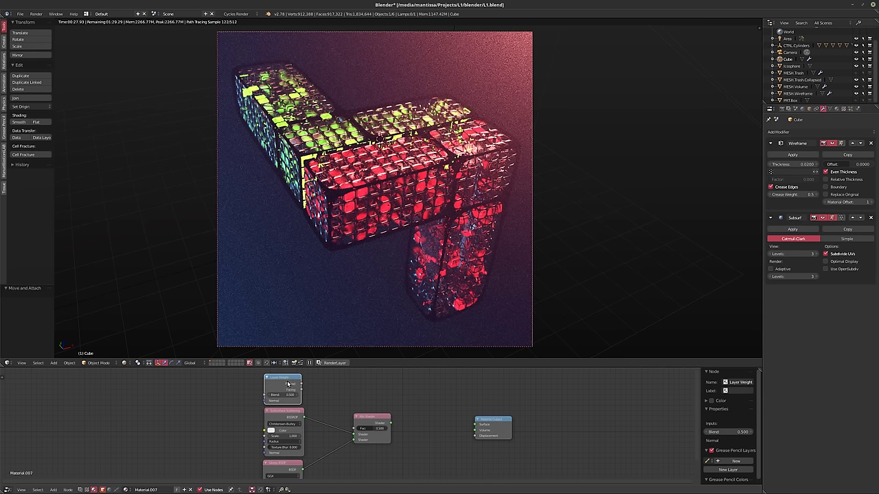
{"action": "left_click_drag", "start_coordinate": [302, 385], "coordinate": [362, 431]}
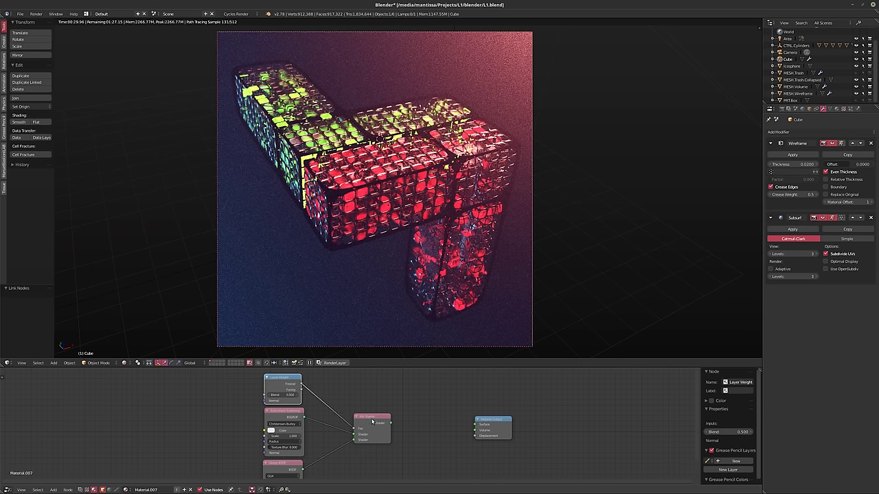
{"action": "left_click", "coordinate": [372, 422], "text": "ctrl+shift"}
{"action": "scroll", "coordinate": [385, 418], "scroll_direction": "up", "scroll_amount": 2}
{"action": "scroll", "coordinate": [398, 414], "scroll_direction": "up", "scroll_amount": 1}
- Set the Subsurface Scattering scale to 0.1
{"action": "scroll", "coordinate": [392, 413], "scroll_direction": "up", "scroll_amount": 1}
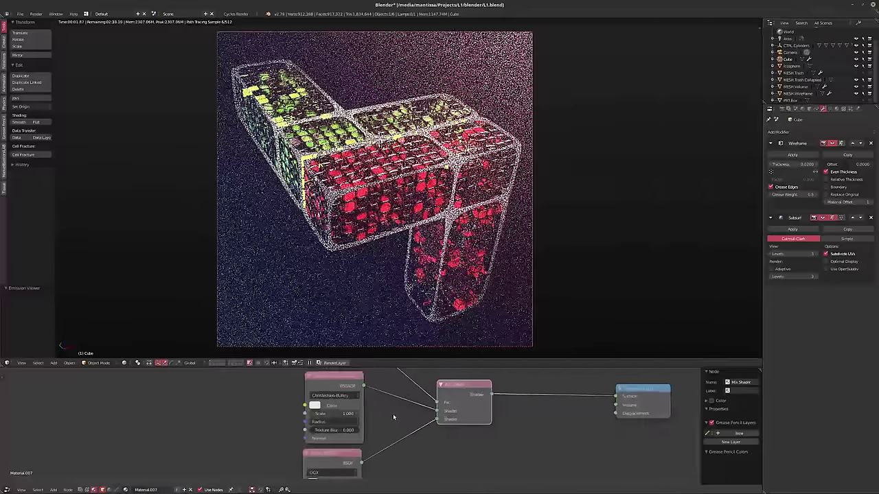
{"action": "scroll", "coordinate": [393, 417], "scroll_direction": "up", "scroll_amount": 1}
{"action": "left_click", "coordinate": [355, 416]}
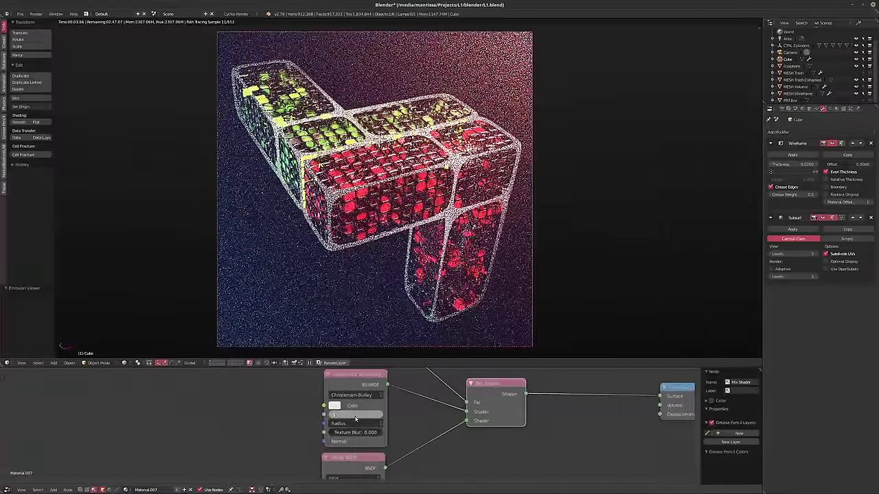
{"action": "type", "text": "Scale: 0.1"}
{"action": "key", "text": "Return"}
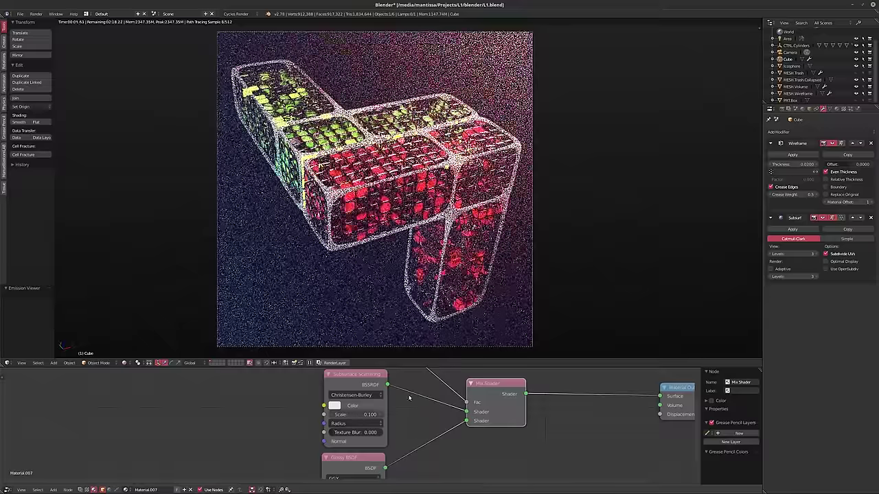
- Set the Layer Weight blend to 0.25
{"action": "middle_click_drag", "start_coordinate": [389, 452], "coordinate": [396, 418]}
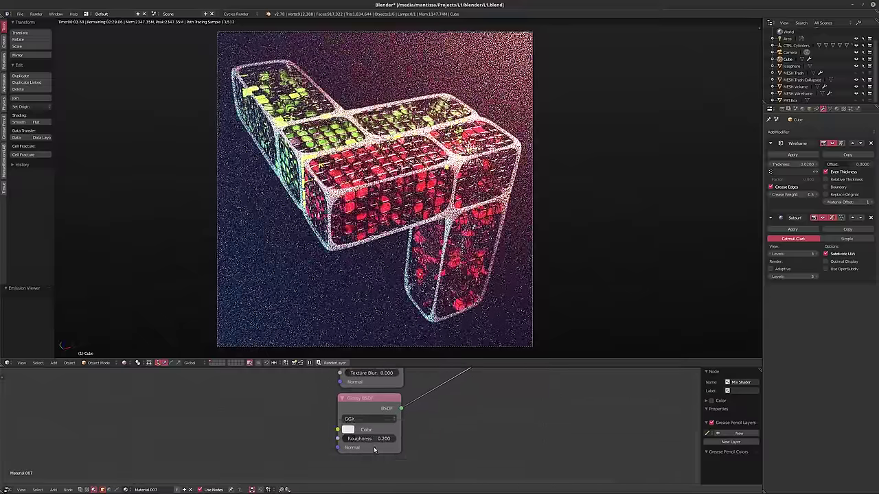
{"action": "middle_click_drag", "start_coordinate": [412, 370], "coordinate": [436, 430]}
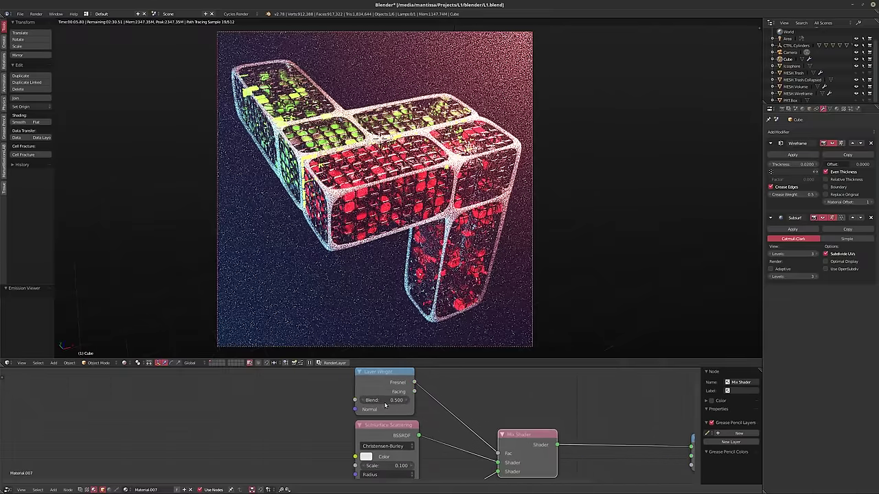
{"action": "left_click", "coordinate": [382, 402]}
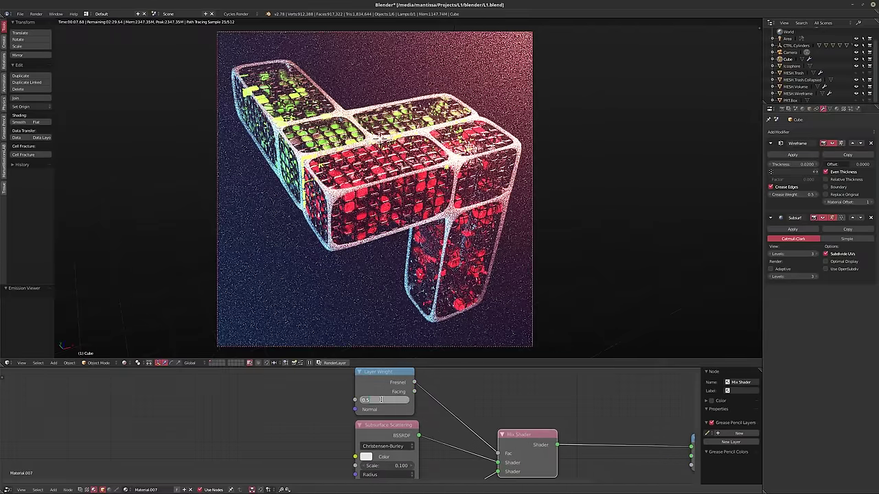
{"action": "type", "text": "0.25"}
{"action": "key", "text": "Return"}
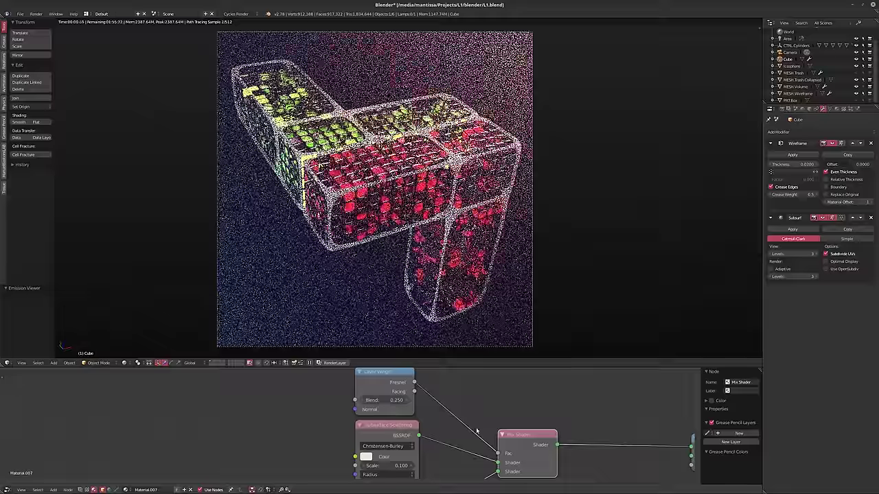
{"action": "middle_click_drag", "start_coordinate": [381, 400], "coordinate": [390, 393]}
{"action": "scroll", "coordinate": [358, 415], "scroll_direction": "up", "scroll_amount": 2}
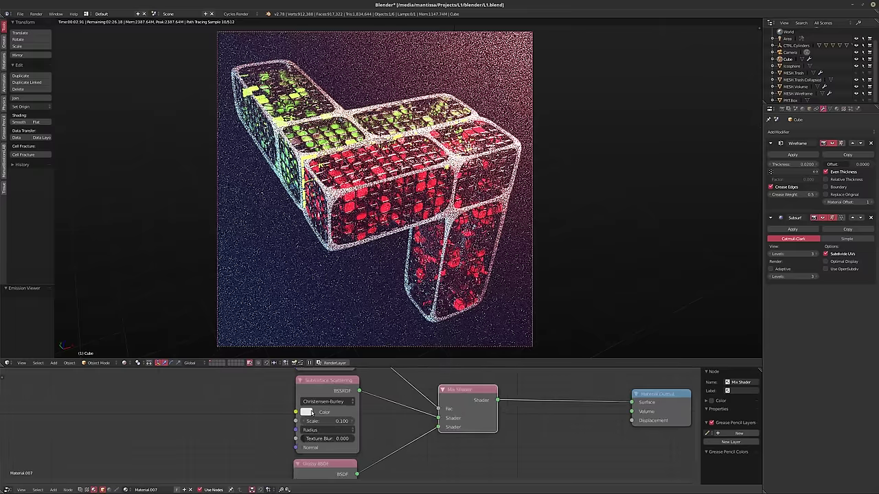
{"action": "left_click", "coordinate": [306, 413]}
- Try peach, green and orange scattering tints, ending on neutral grey (S 0, V 0.793)
{"action": "left_click_drag", "start_coordinate": [335, 320], "coordinate": [333, 330]}
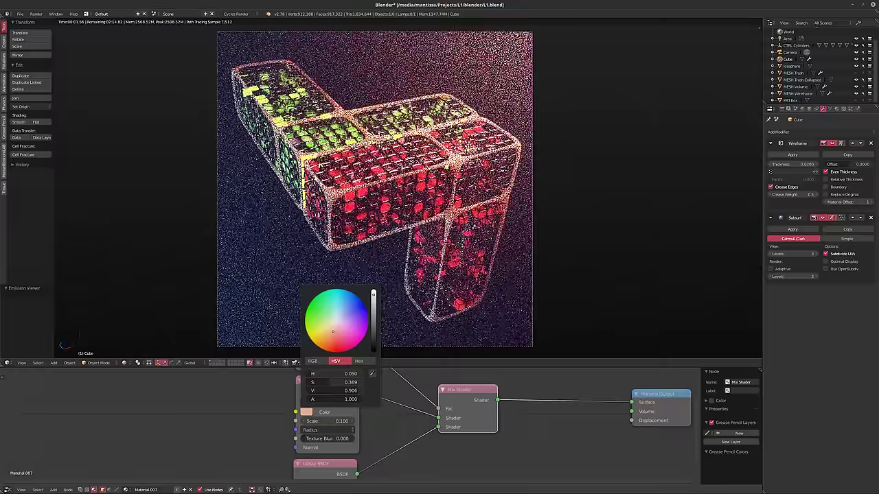
{"action": "mouse_move", "coordinate": [333, 332]}
{"action": "left_mouse_down"}
{"action": "mouse_move", "coordinate": [313, 322]}
{"action": "mouse_move", "coordinate": [331, 302]}
{"action": "mouse_move", "coordinate": [364, 306]}
{"action": "mouse_move", "coordinate": [339, 341]}
{"action": "left_mouse_up"}
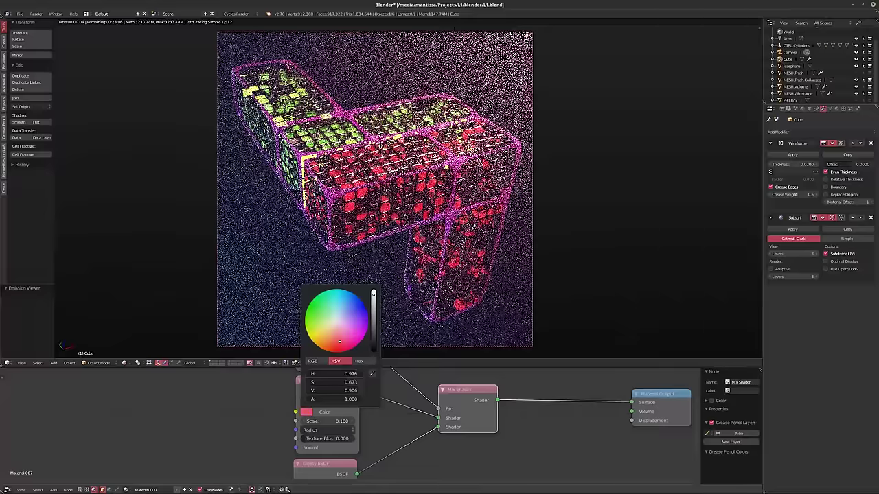
{"action": "mouse_move", "coordinate": [339, 341]}
{"action": "left_mouse_down"}
{"action": "mouse_move", "coordinate": [324, 341]}
{"action": "mouse_move", "coordinate": [336, 319]}
{"action": "left_mouse_up"}
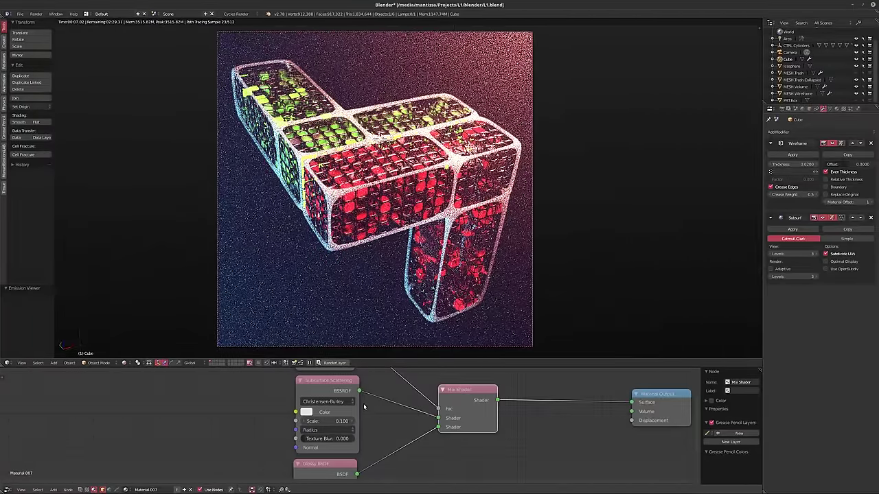
{"action": "left_click", "coordinate": [306, 412]}
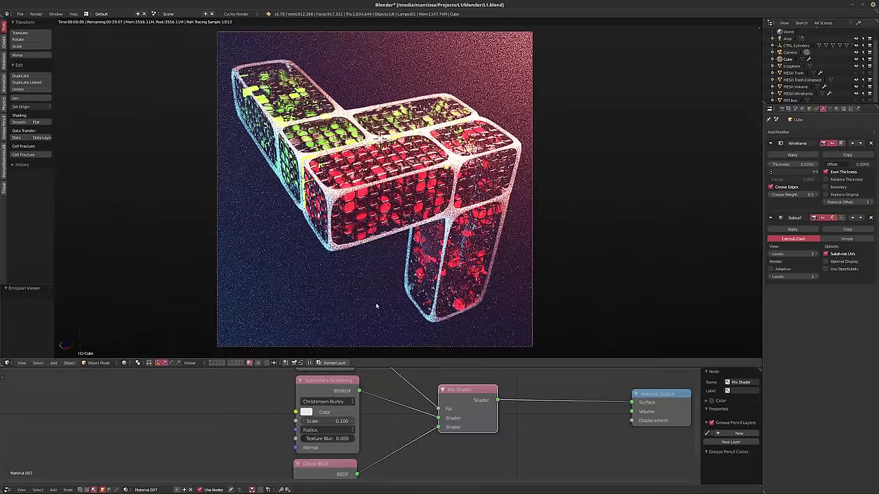
{"action": "left_click", "coordinate": [306, 413]}
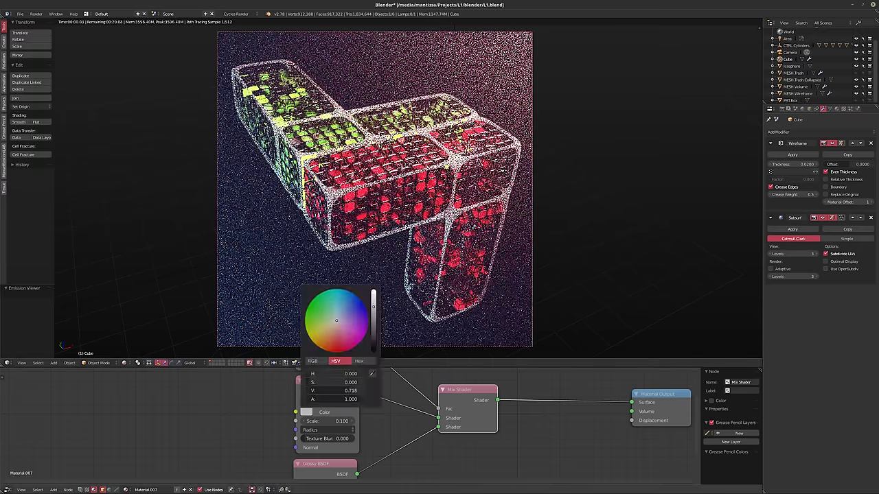
{"action": "scroll", "coordinate": [336, 320], "scroll_direction": "down", "scroll_amount": 1}
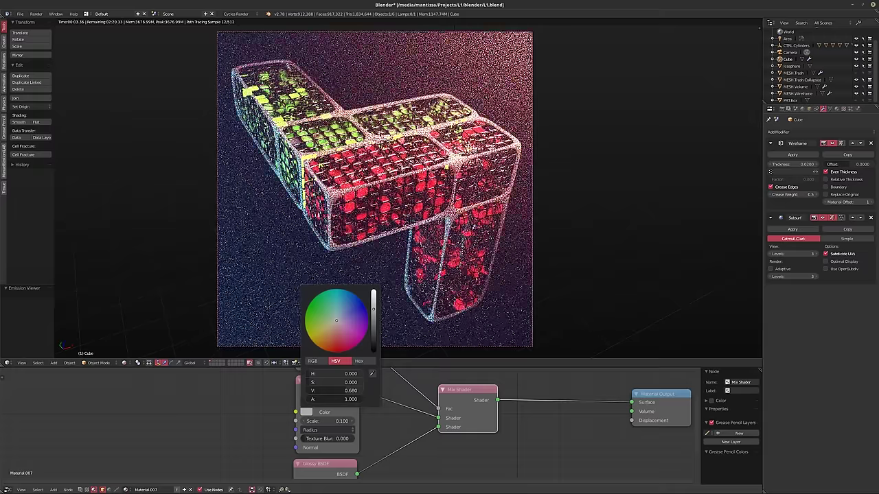
{"action": "scroll", "coordinate": [337, 320], "scroll_direction": "up", "scroll_amount": 2}
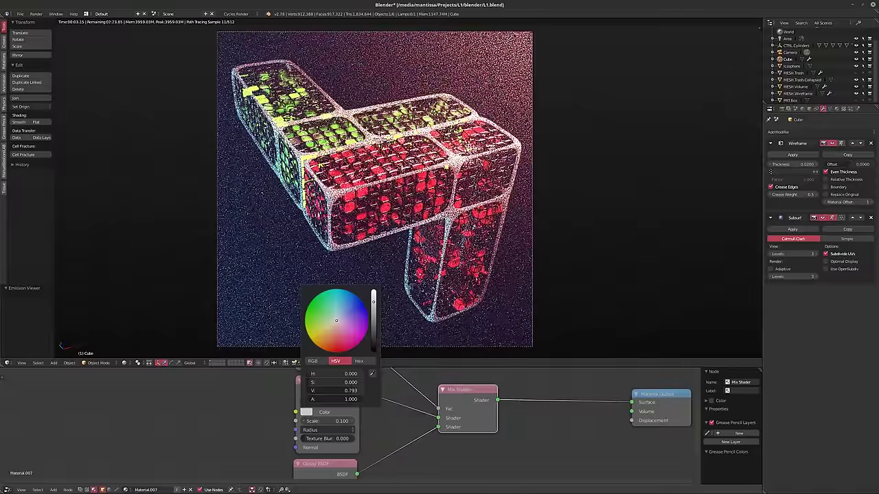
- Set the third Subsurface Scattering radius value to 10 and switch the viewport to solid shading
{"action": "left_click", "coordinate": [328, 430]}
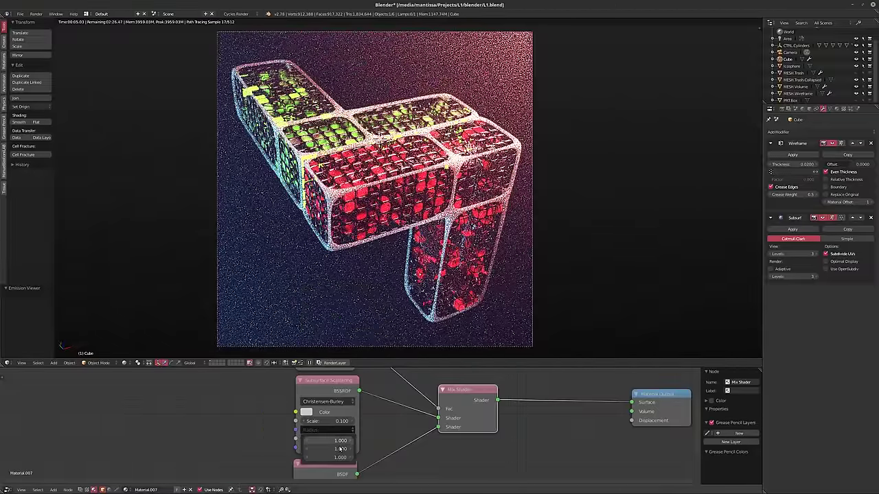
{"action": "left_click", "coordinate": [334, 457]}
{"action": "type", "text": "0.1"}
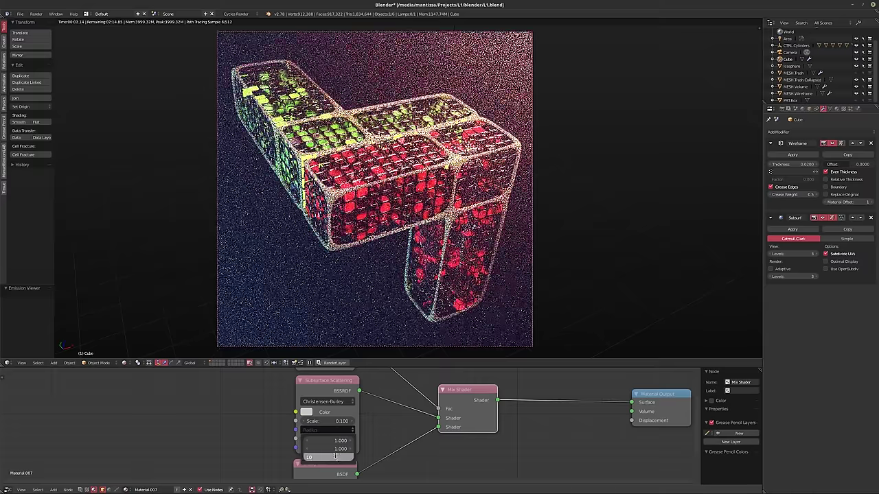
{"action": "key", "text": "Return"}
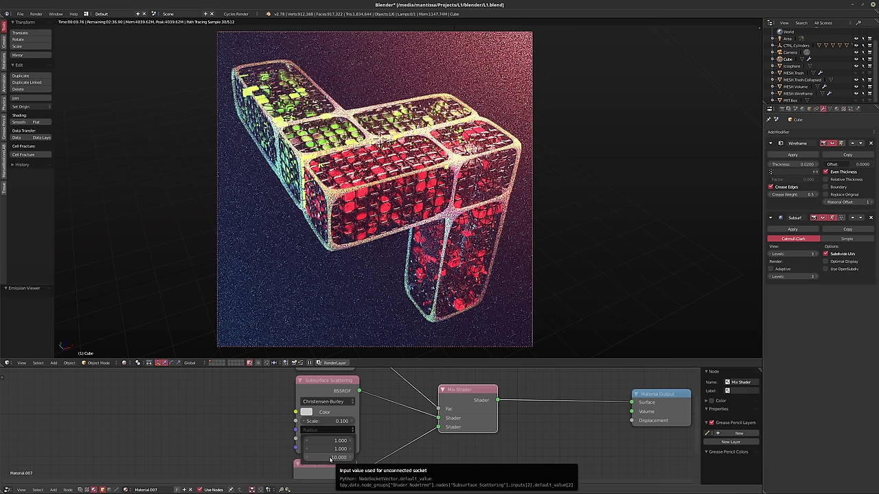
{"action": "left_click", "coordinate": [331, 458]}
{"action": "type", "text": "5"}
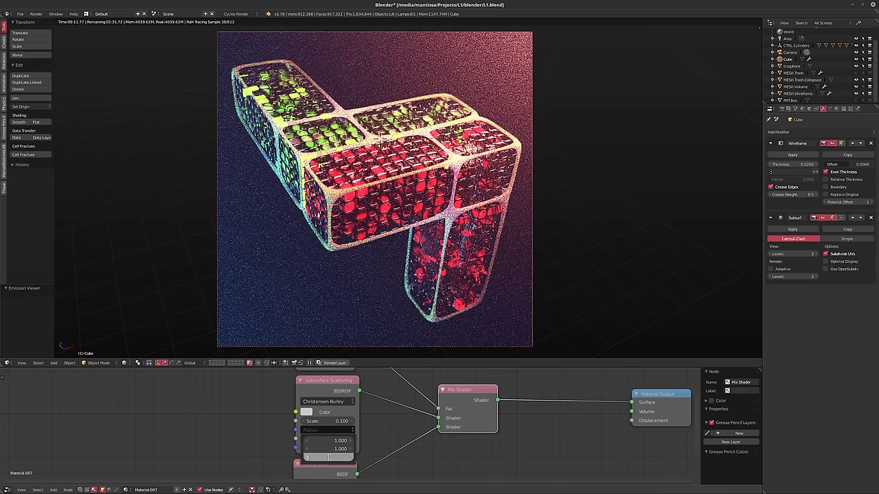
{"action": "key", "text": "Return"}
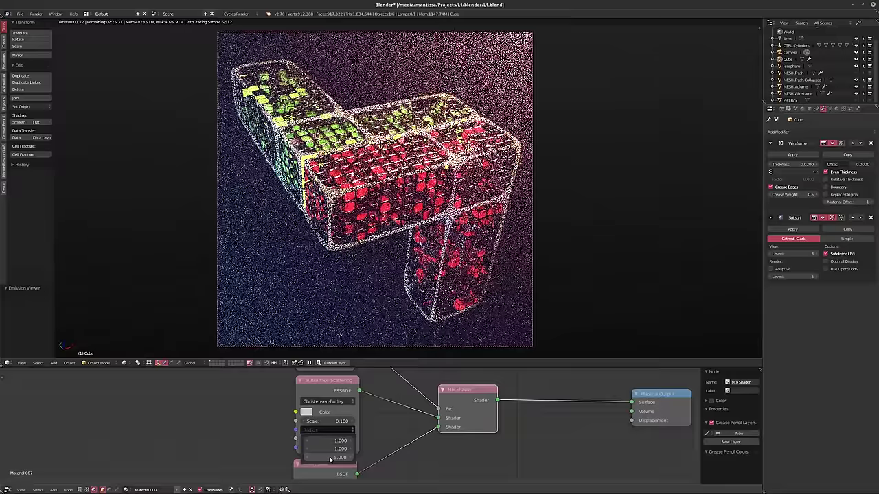
{"action": "left_click", "coordinate": [330, 458]}
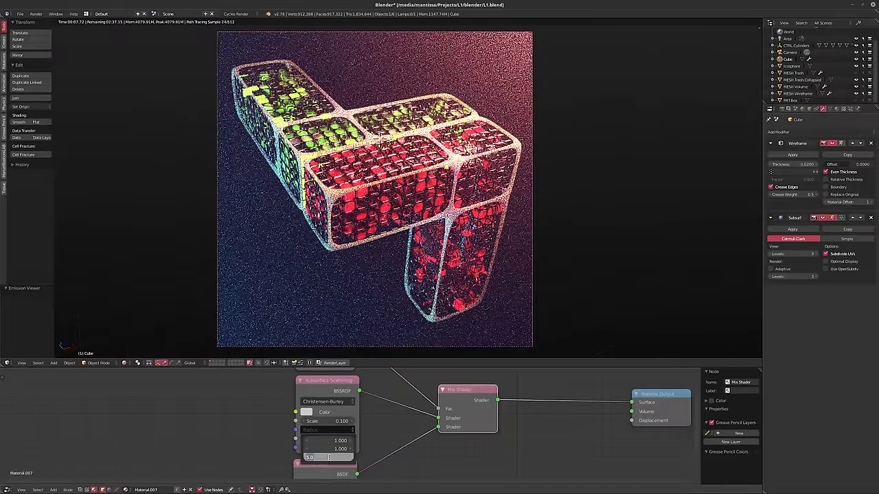
{"action": "type", "text": "10"}
{"action": "key", "text": "Return"}
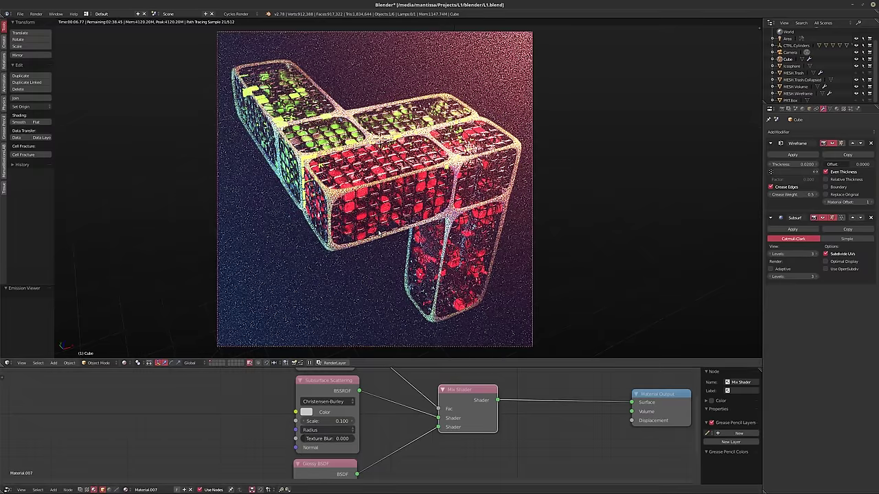
{"action": "key", "text": "shift+z"}
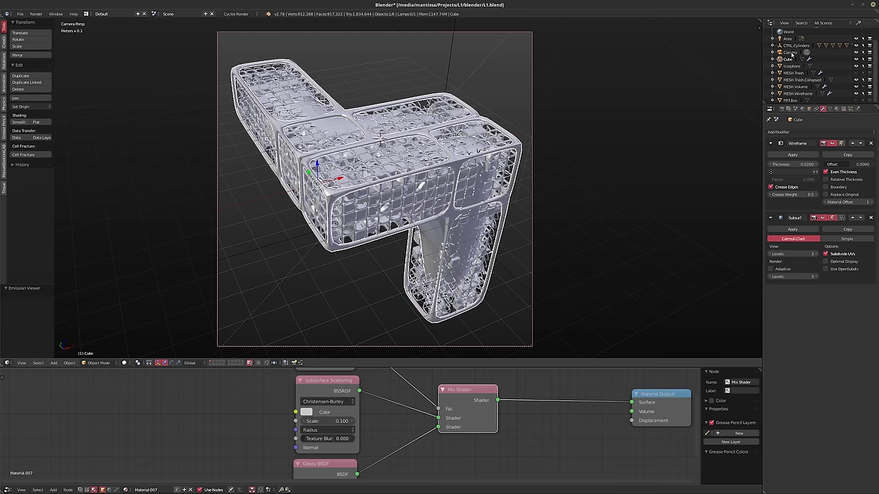
- Select the camera, preview the render, and try depth-of-field aperture sizes of 25 cm and 10 cm
{"action": "left_click", "coordinate": [790, 53]}
{"action": "key", "text": "shift+z"}
{"action": "left_click", "coordinate": [823, 108]}
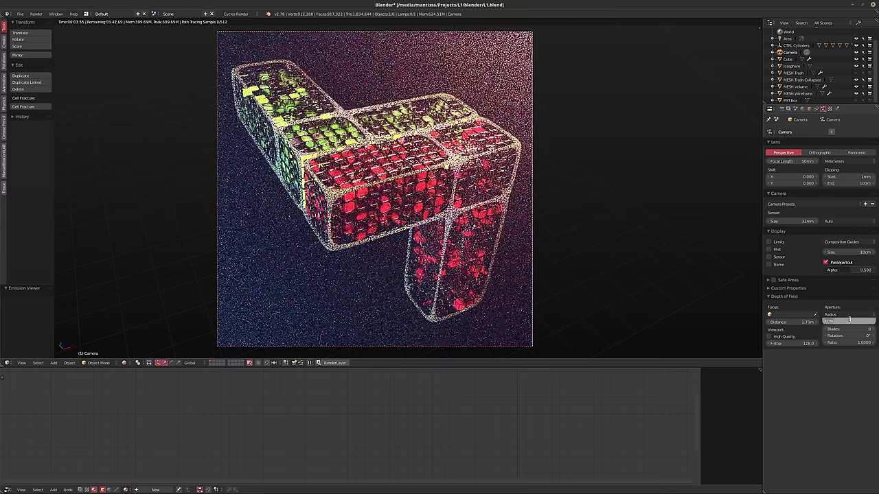
{"action": "type", "text": "25"}
{"action": "key", "text": "Return"}
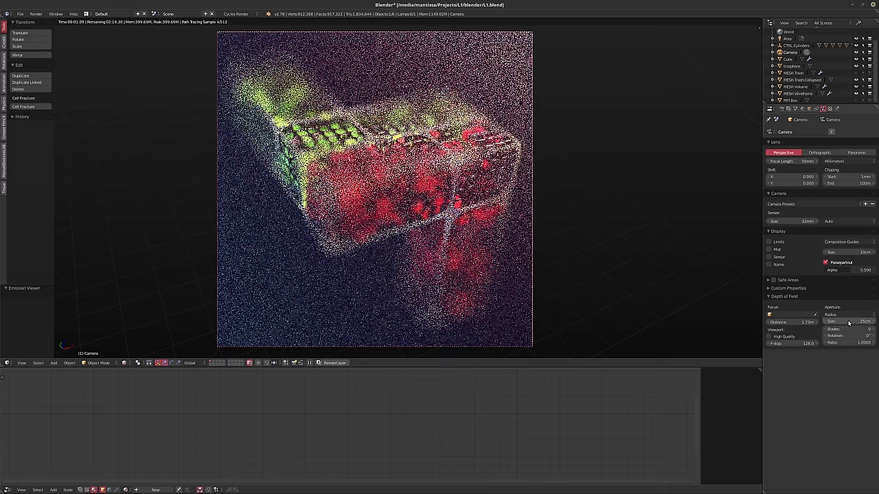
{"action": "double_click", "coordinate": [848, 322]}
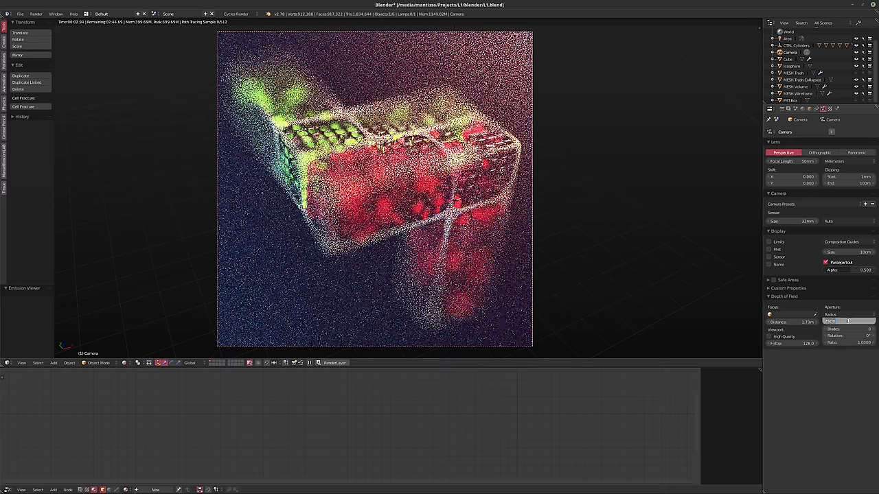
{"action": "type", "text": "10"}
{"action": "key", "text": "Return"}
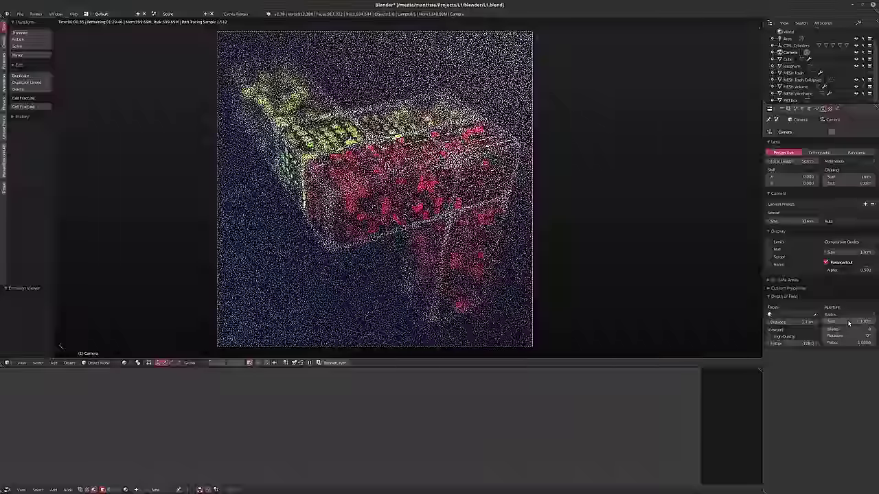
- Settle the aperture size at 2.5 cm after trying 5 cm, then return to solid shading
{"action": "double_click", "coordinate": [849, 322]}
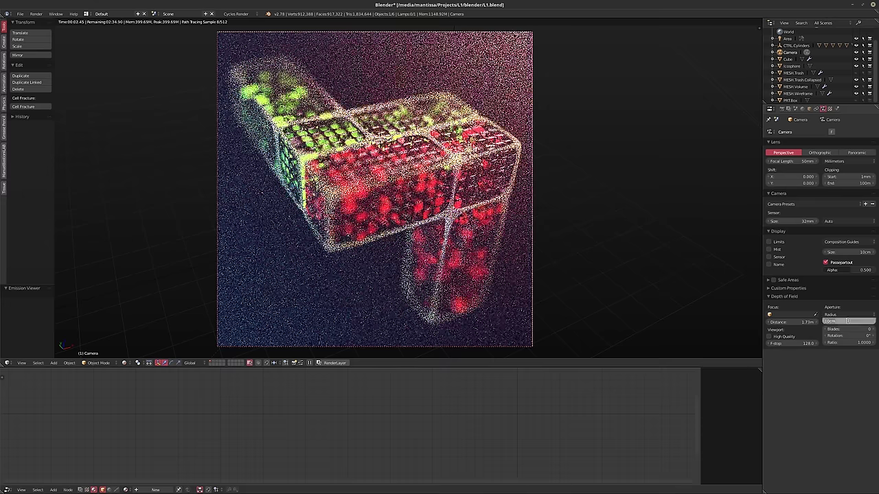
{"action": "type", "text": "5"}
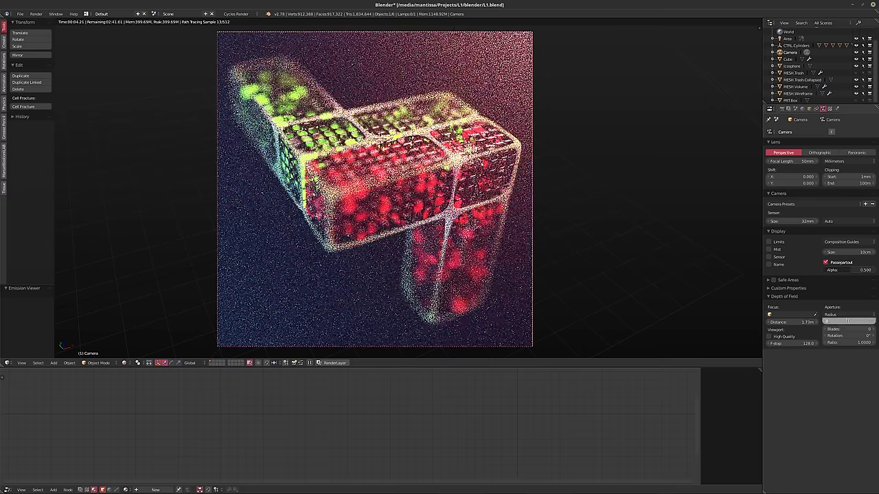
{"action": "key", "text": "Return"}
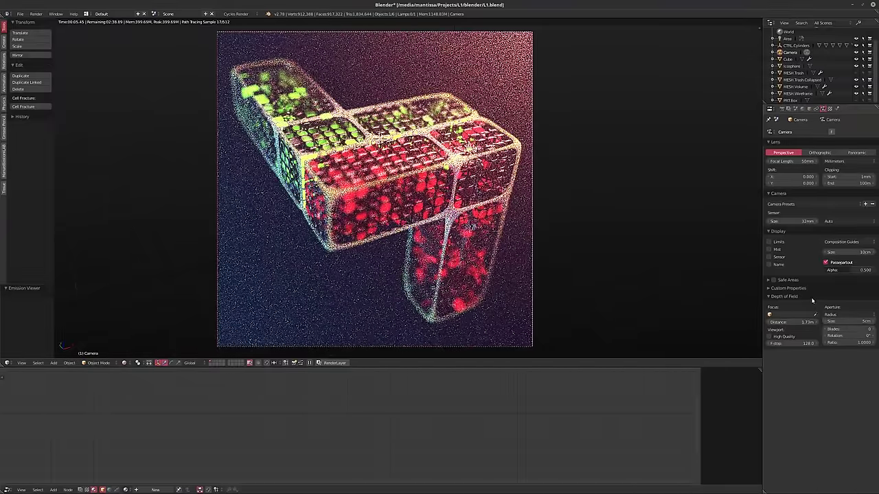
{"action": "left_click", "coordinate": [839, 320]}
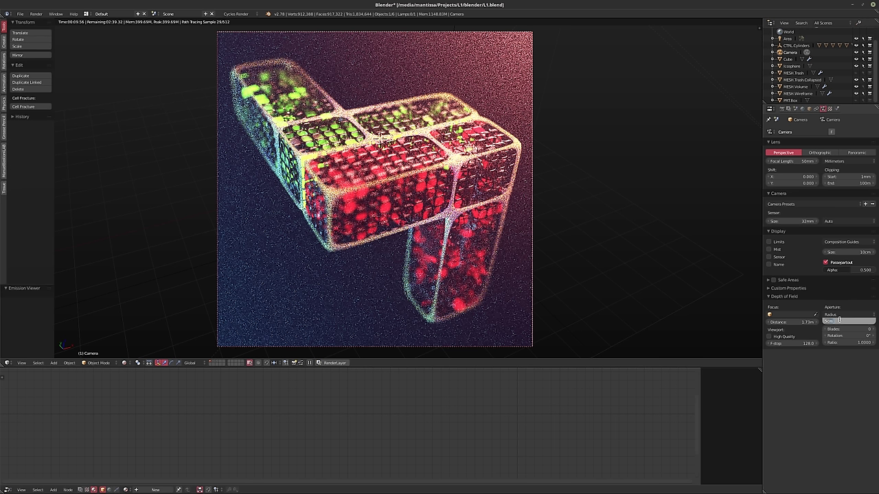
{"action": "type", "text": "2.5"}
{"action": "key", "text": "Return"}
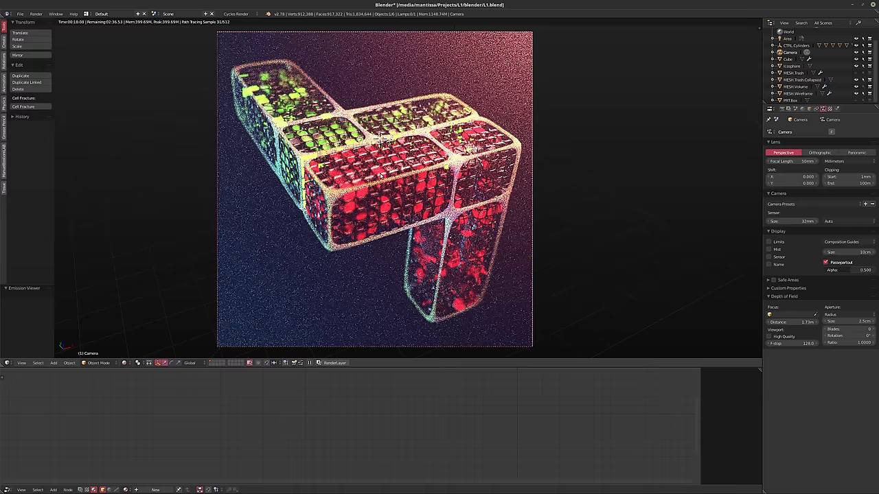
{"action": "key", "text": "shift+z"}
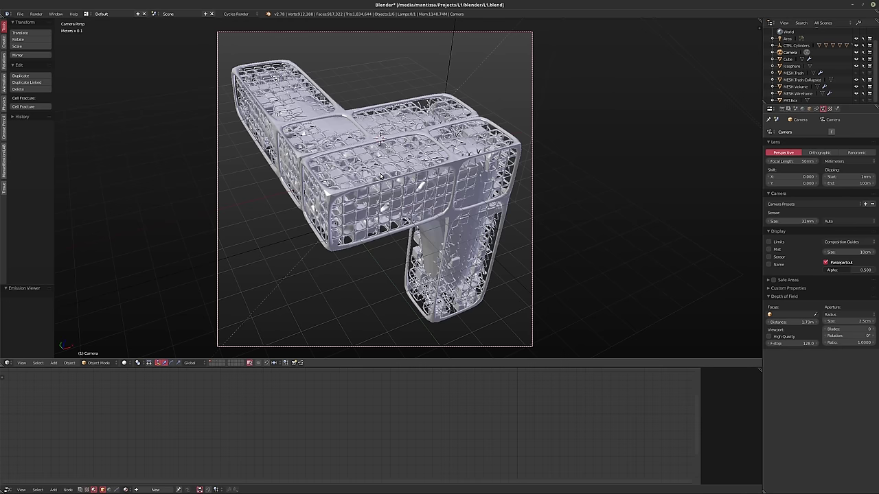
- Save over the existing blend file and start a full F12 render
{"action": "key", "text": "ctrl+s"}
{"action": "left_click", "coordinate": [381, 176]}
{"action": "key", "text": "F12"}
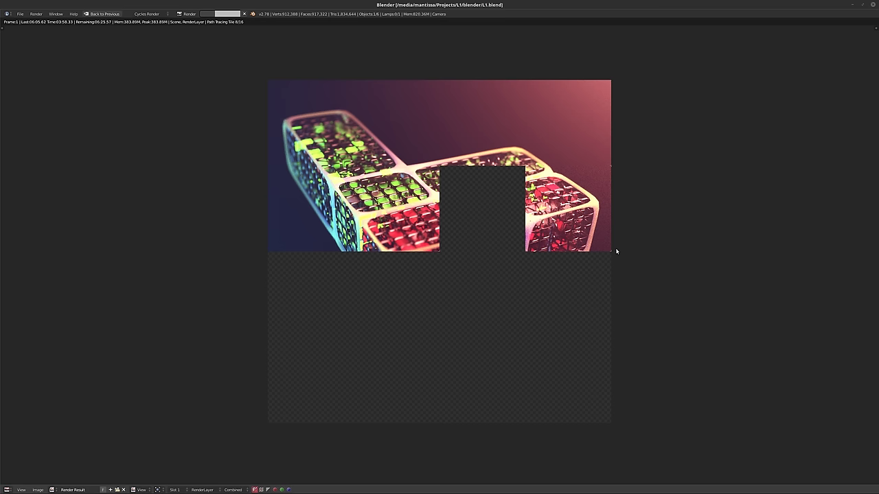
- Cancel the running render and return to the 3D layout
{"action": "key", "text": "Escape"}
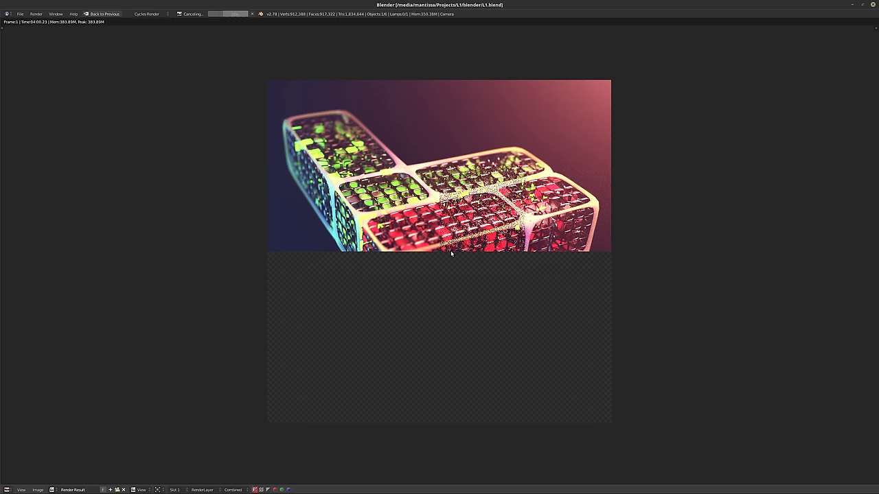
{"action": "key", "text": "Escape"}
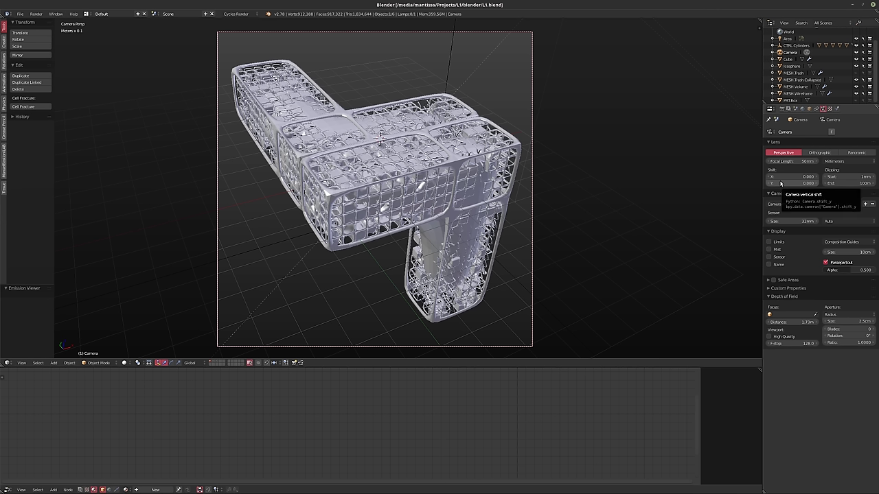
{"action": "left_click", "coordinate": [856, 321]}
- Set the aperture size to 3 cm, then select the Cube and show its Wireframe and Subsurf modifiers
{"action": "key", "text": "BackSpace"}
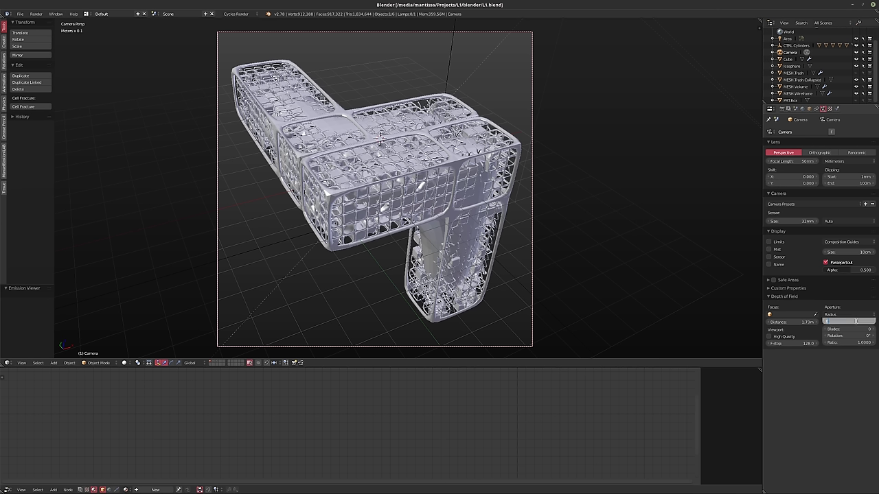
{"action": "type", "text": "3"}
{"action": "key", "text": "Return"}
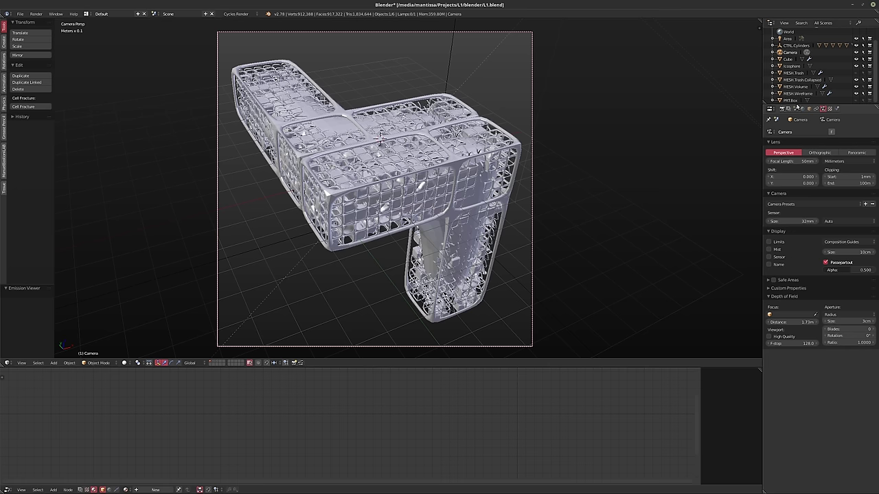
{"action": "left_click", "coordinate": [796, 93]}
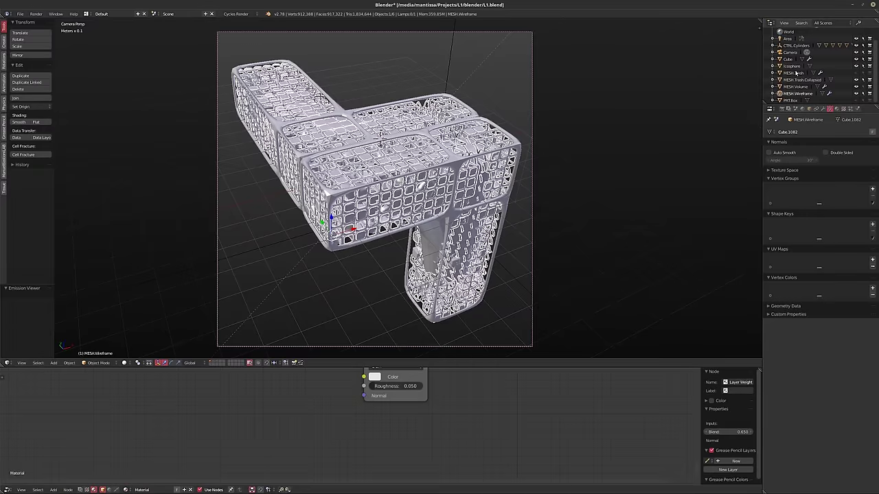
{"action": "left_click", "coordinate": [789, 59]}
{"action": "left_click", "coordinate": [823, 110]}
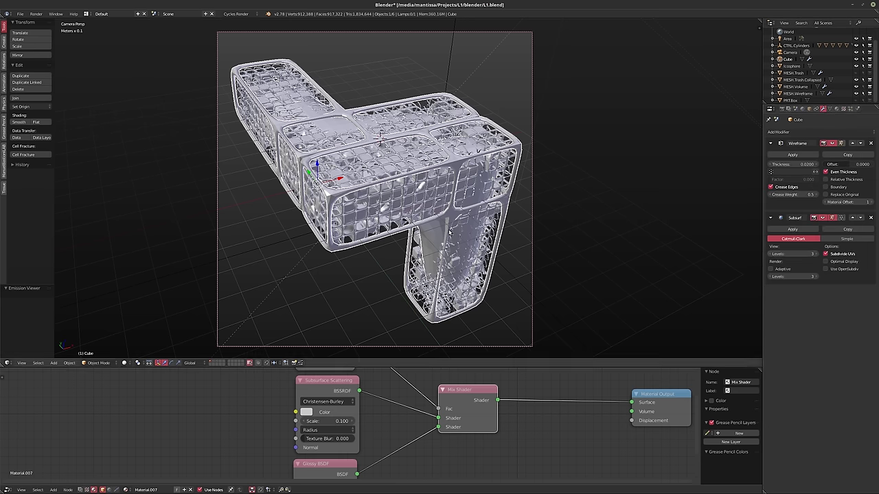
- Smooth-shade the Cube, raise its Subsurf level, enable Replace Original on Wireframe, and render
{"action": "left_click", "coordinate": [20, 122]}
{"action": "left_click", "coordinate": [815, 254]}
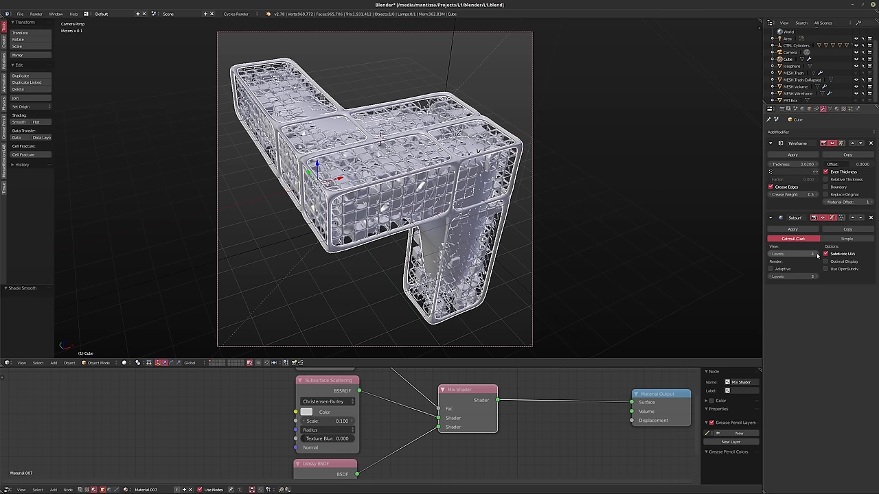
{"action": "left_click", "coordinate": [826, 195]}
{"action": "left_click", "coordinate": [826, 195]}
{"action": "left_click", "coordinate": [826, 195]}
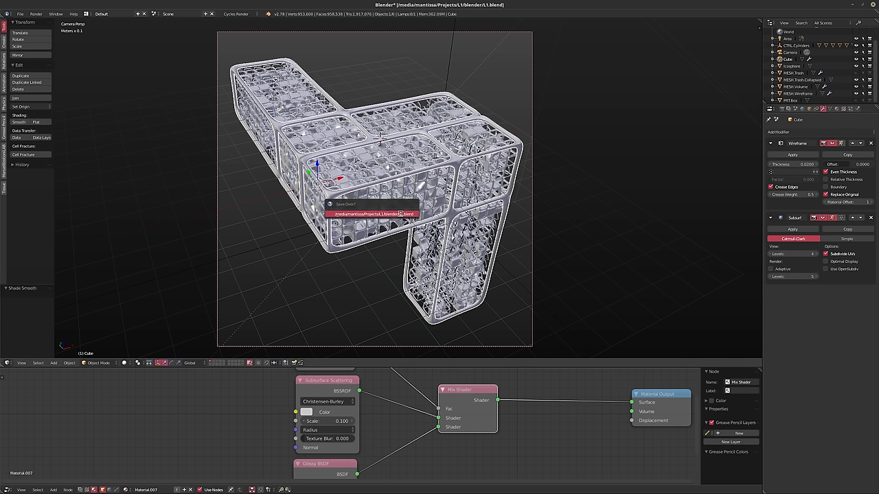
{"action": "key", "text": "F12"}
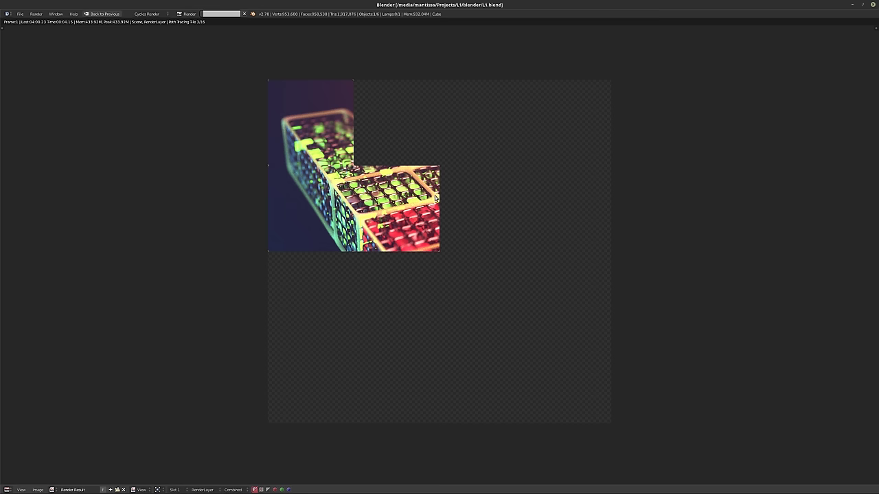
- Cancel the partial test render and go back to the 3D layout
{"action": "key", "text": "Escape"}
{"action": "key", "text": "Escape"}
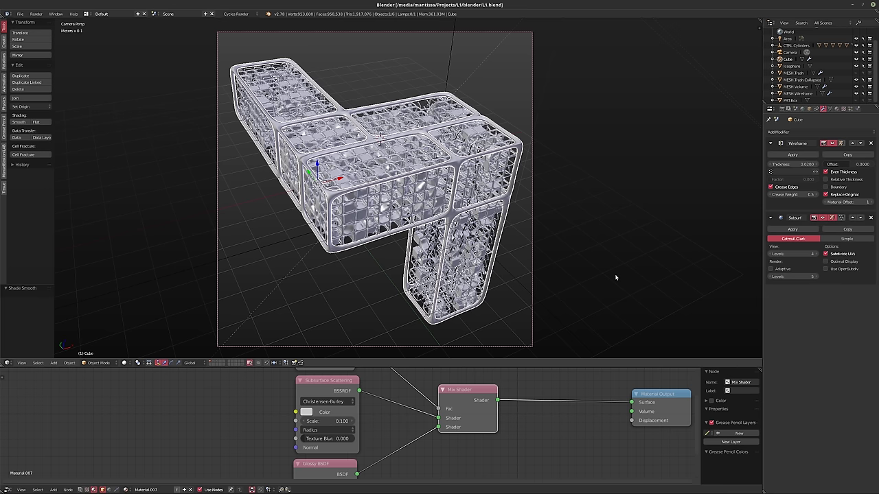
- Experiment with Wireframe crease weights 0.3, 0.035 and 35, then reset it to 0.3
{"action": "left_click", "coordinate": [795, 194]}
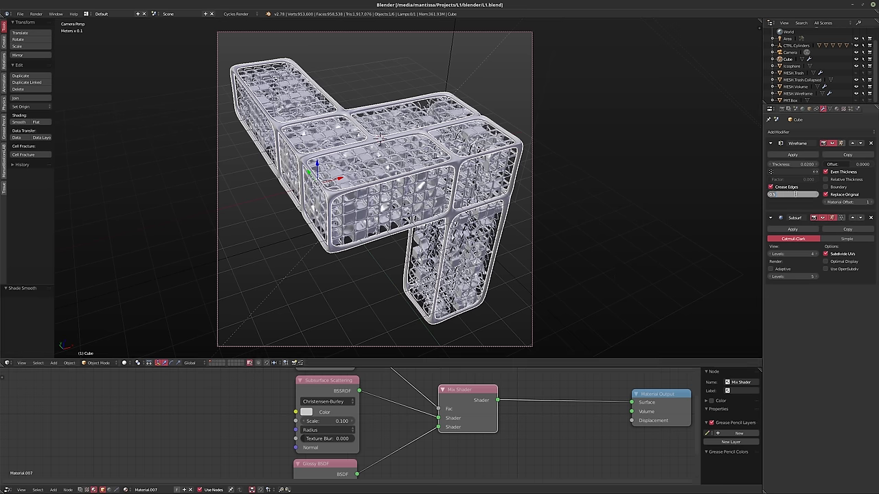
{"action": "type", "text": "0.3"}
{"action": "key", "text": "Return"}
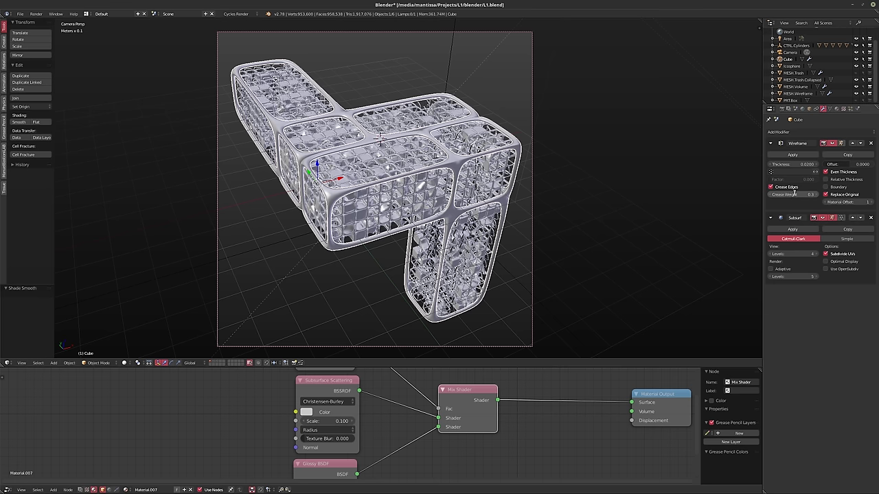
{"action": "left_click", "coordinate": [795, 194]}
{"action": "type", "text": "0.035"}
{"action": "key", "text": "Return"}
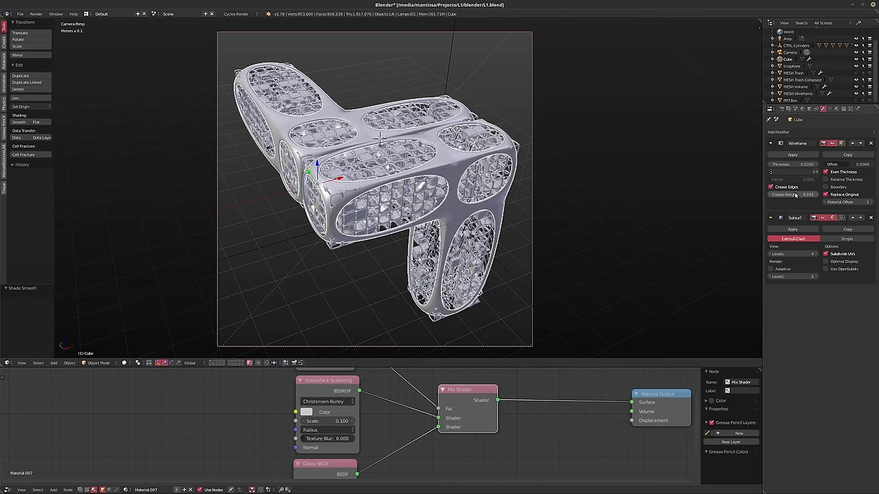
{"action": "left_click", "coordinate": [795, 194]}
{"action": "type", "text": "35"}
{"action": "key", "text": "Return"}
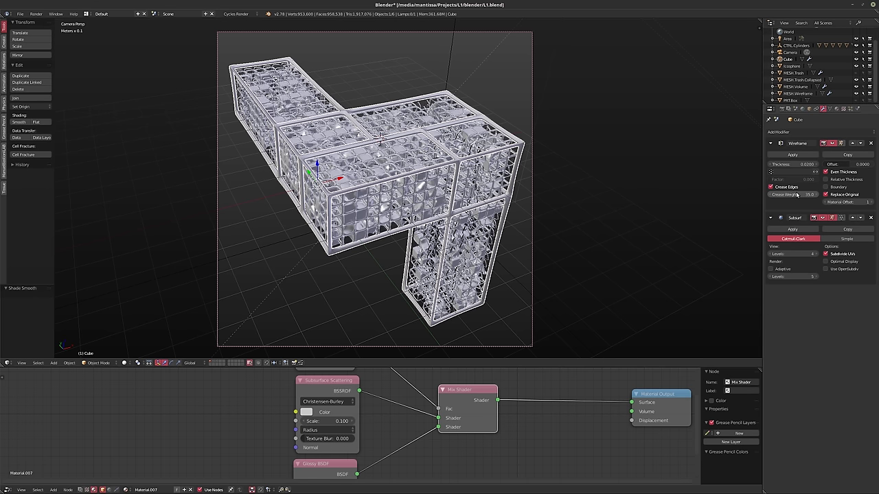
{"action": "left_click", "coordinate": [797, 195]}
{"action": "key", "text": "BackSpace"}
{"action": "type", "text": "0.3"}
{"action": "key", "text": "Return"}
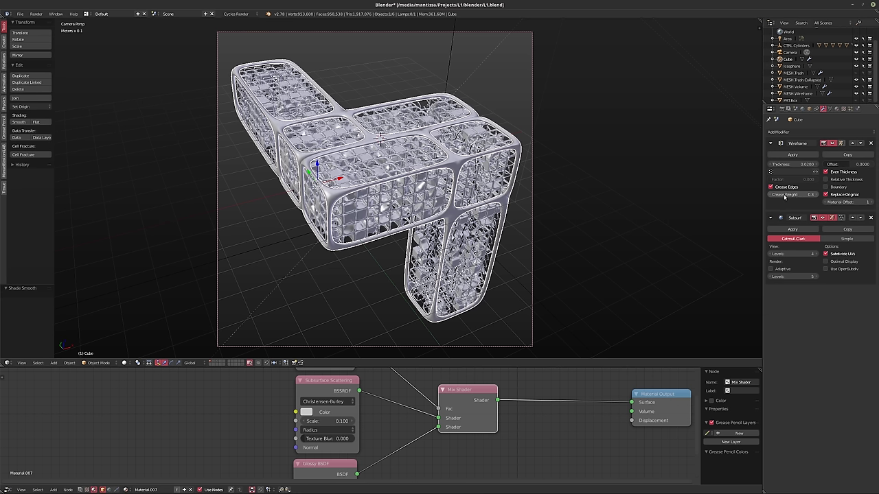
- Try crease weights 0.5 and 0.2, finally settling on 0.3
{"action": "left_click", "coordinate": [787, 197]}
{"action": "left_click_drag", "start_coordinate": [787, 197], "coordinate": [799, 198]}
{"action": "left_click", "coordinate": [799, 198]}
{"action": "type", "text": "0.5"}
{"action": "key", "text": "Return"}
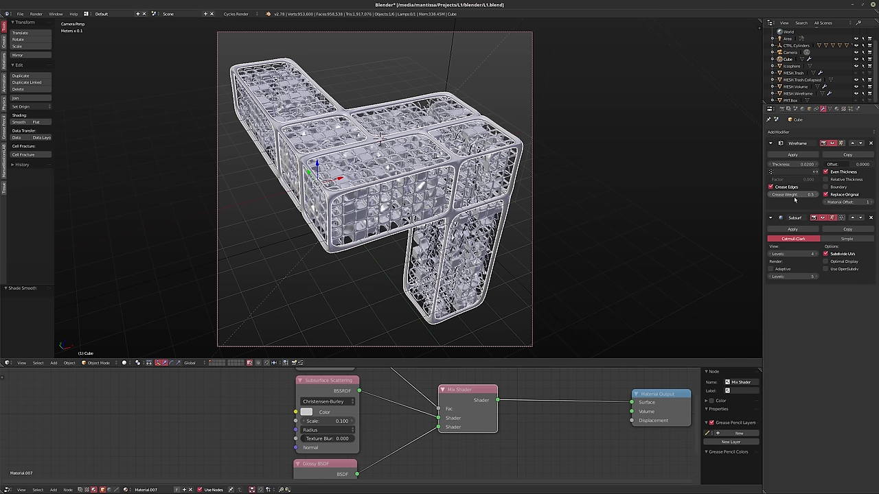
{"action": "left_click", "coordinate": [793, 195]}
{"action": "type", "text": "2"}
{"action": "key", "text": "Return"}
{"action": "left_click", "coordinate": [793, 196]}
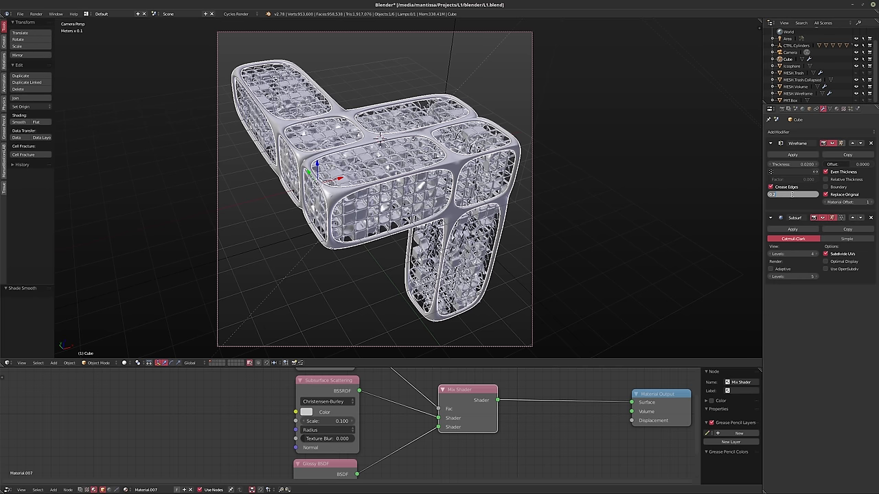
{"action": "type", "text": "0.3"}
{"action": "key", "text": "Return"}
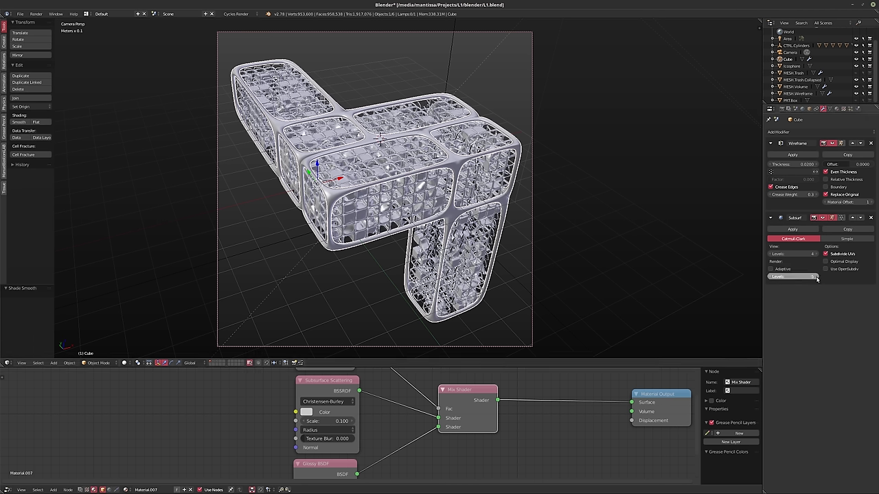
- Save the blend file, start a render, then cancel it
{"action": "key", "text": "ctrl+s"}
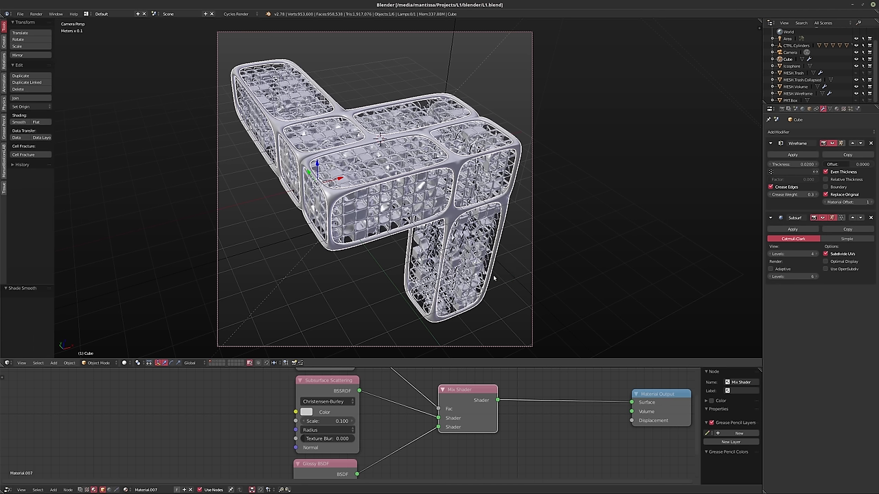
{"action": "key", "text": "F12"}
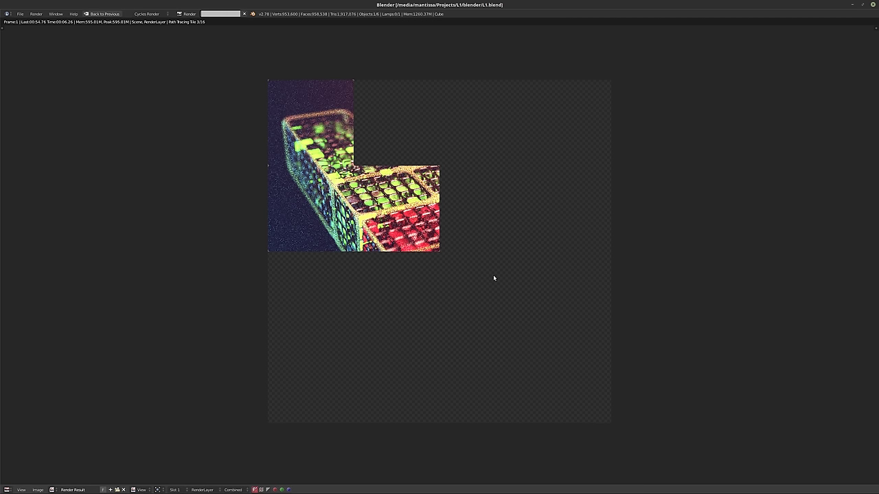
{"action": "key", "text": "Escape"}
{"action": "key", "text": "Escape"}
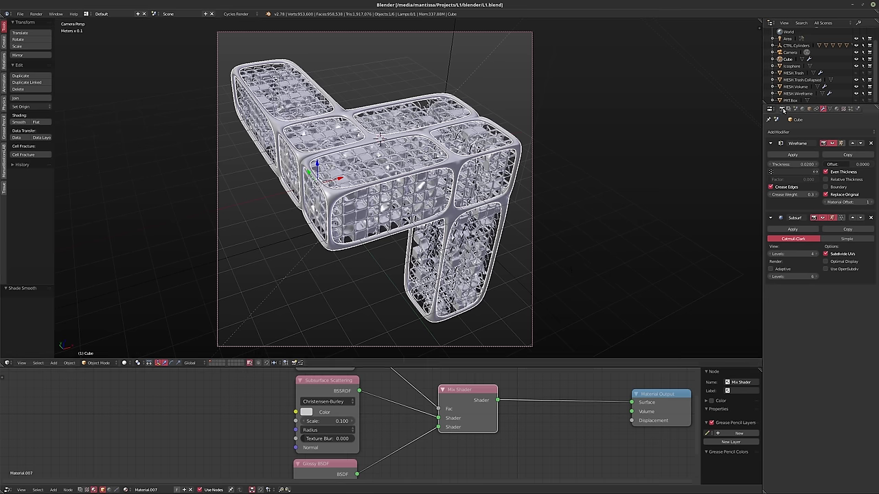
- Set the render resolution scale to 33% of 4000 × 4000 px
{"action": "left_click", "coordinate": [782, 109]}
{"action": "left_click", "coordinate": [787, 215]}
{"action": "type", "text": "33"}
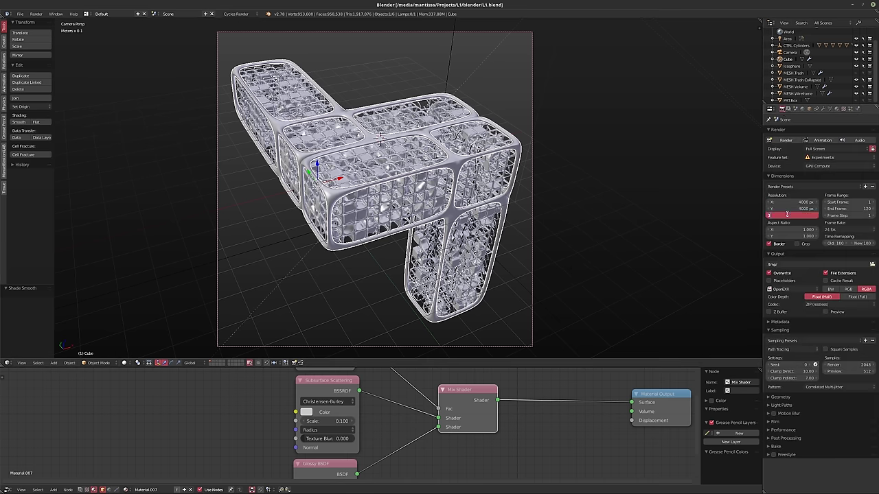
{"action": "key", "text": "Return"}
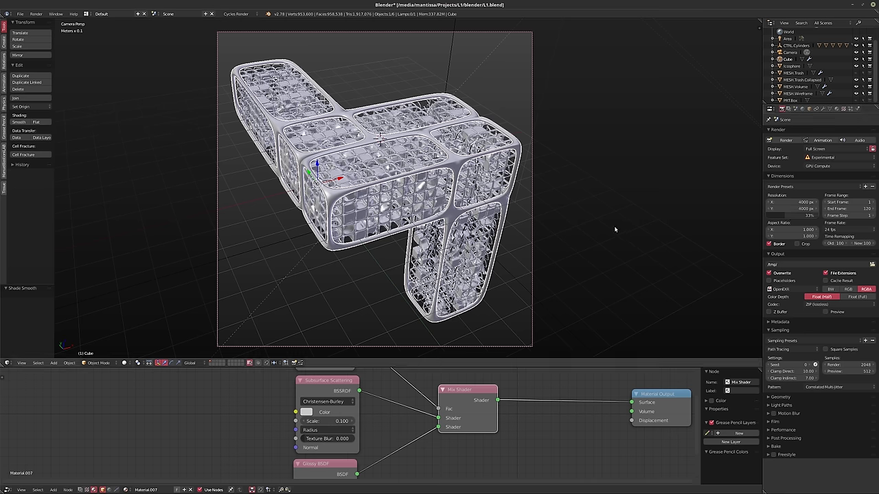
- Save over the existing blend file and start a fresh render
{"action": "key", "text": "ctrl+s"}
{"action": "left_click", "coordinate": [615, 230]}
{"action": "key", "text": "F12"}
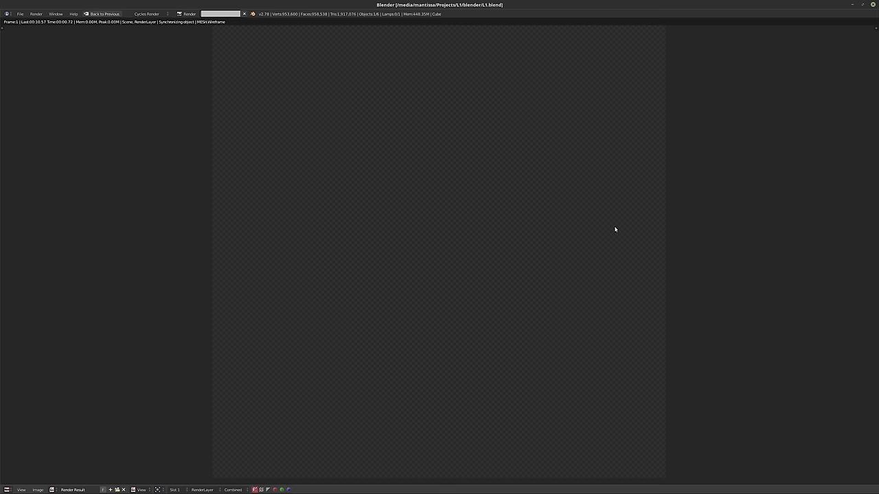
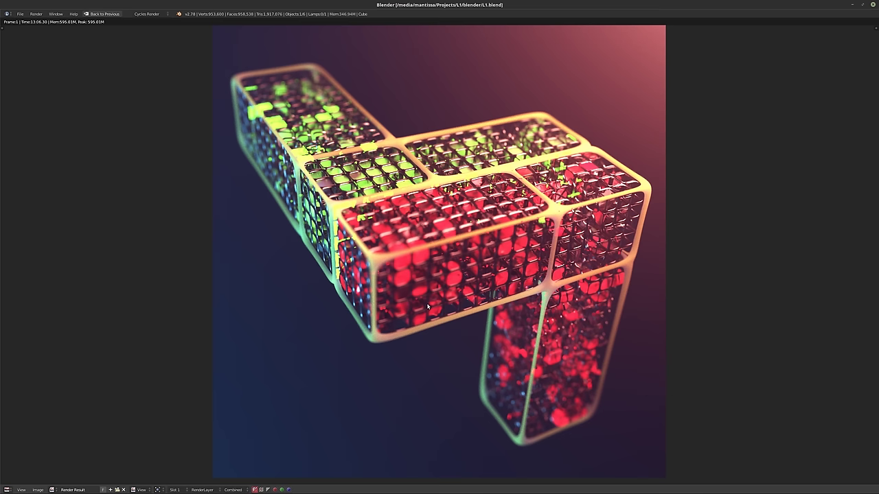
- Return to the Compositing node tree, move Render Layers left, then view the render fullscreen again
{"action": "left_click", "coordinate": [109, 15]}
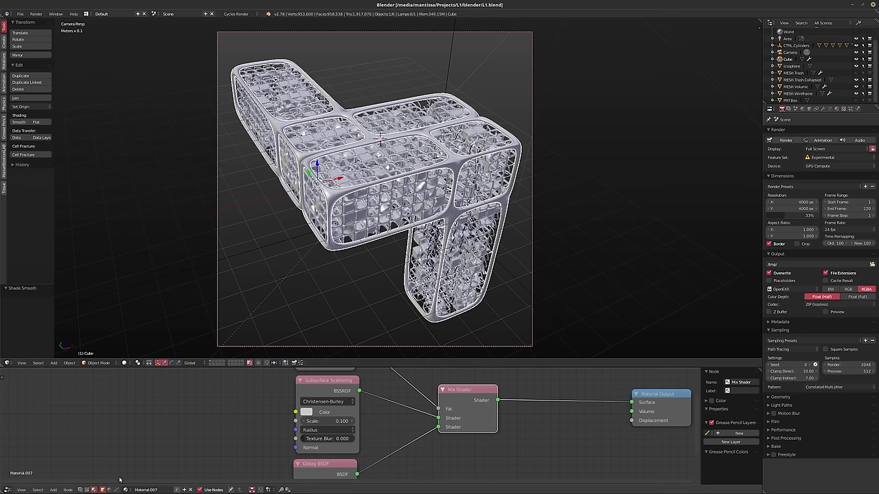
{"action": "left_click", "coordinate": [80, 490]}
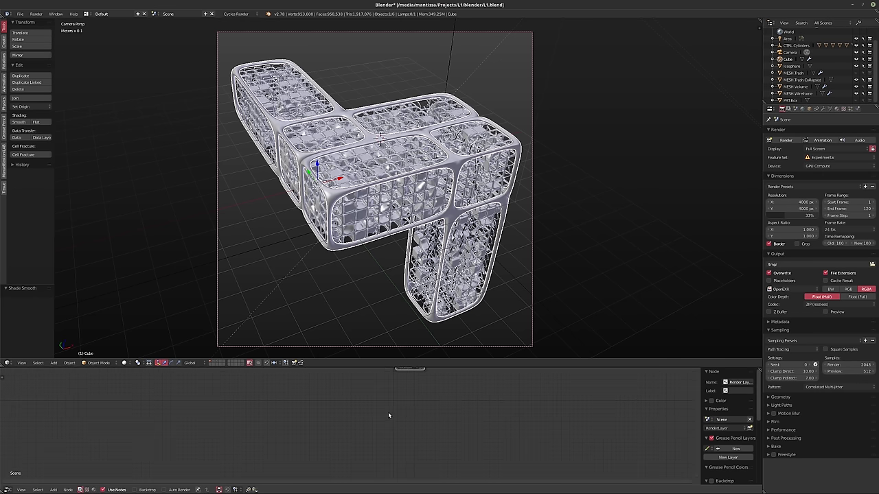
{"action": "scroll", "coordinate": [378, 398], "scroll_direction": "up", "scroll_amount": 6}
{"action": "left_click_drag", "start_coordinate": [375, 389], "coordinate": [182, 387]}
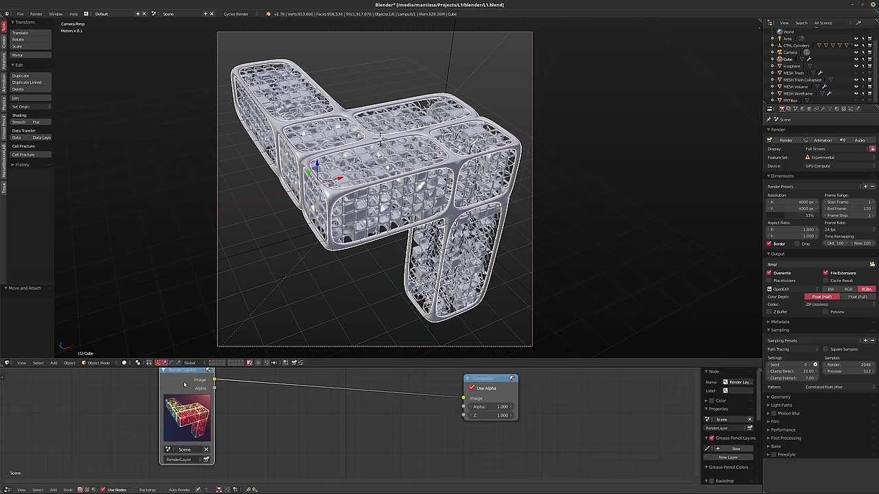
{"action": "scroll", "coordinate": [184, 388], "scroll_direction": "up", "scroll_amount": 1}
{"action": "scroll", "coordinate": [185, 395], "scroll_direction": "down", "scroll_amount": 2}
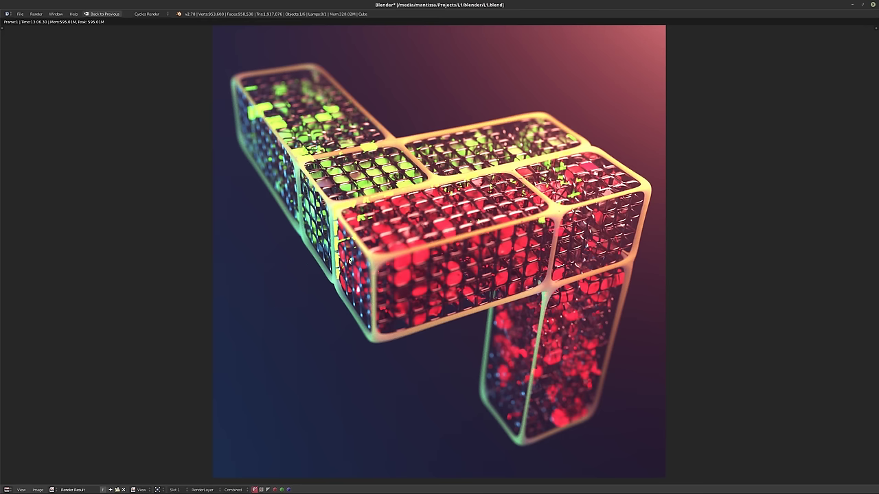
{"action": "key", "text": "F11"}
- Turn the 3D viewport into an image viewer showing the fitted Render Result
{"action": "left_click", "coordinate": [103, 14]}
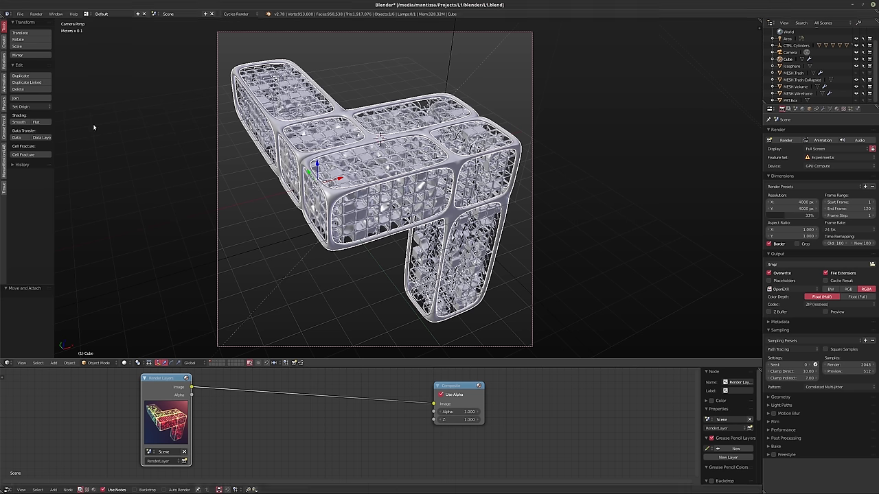
{"action": "left_click", "coordinate": [11, 363]}
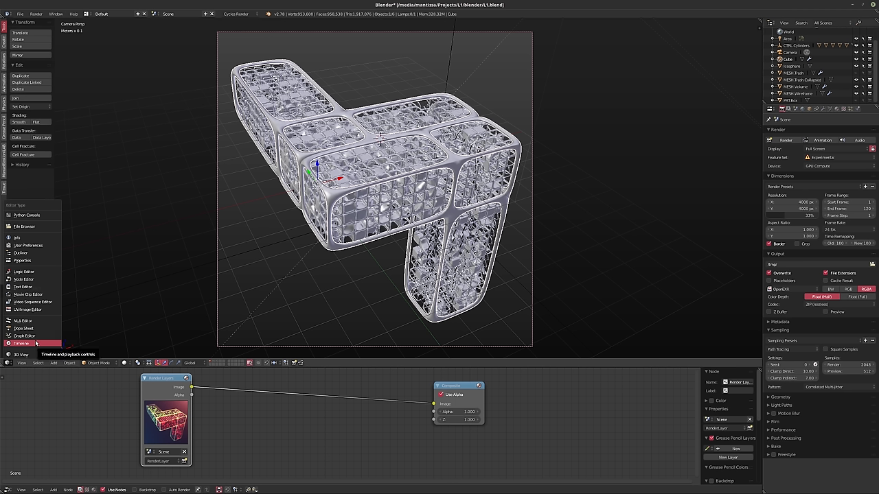
{"action": "left_click", "coordinate": [28, 309]}
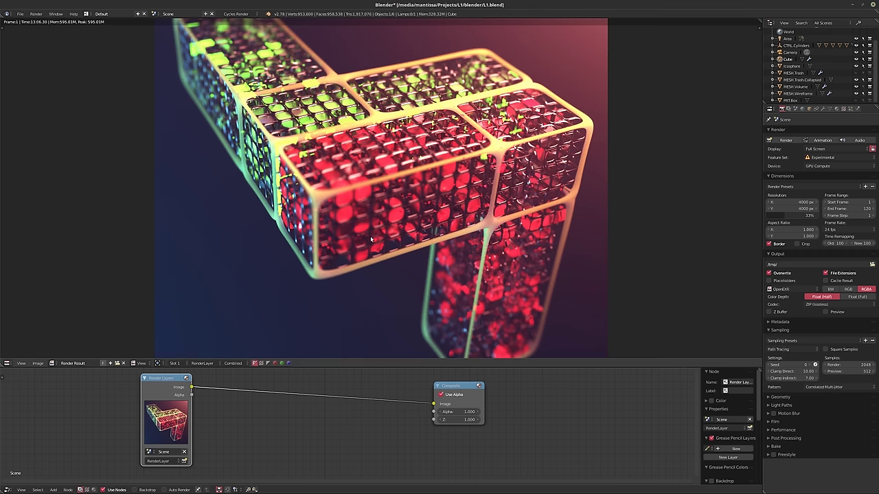
{"action": "key", "text": "shift+Home"}
{"action": "middle_click_drag", "start_coordinate": [357, 199], "coordinate": [283, 177]}
- Shift the node view, move Render Layers left, and bring up the add-node list
{"action": "middle_click_drag", "start_coordinate": [262, 402], "coordinate": [288, 401]}
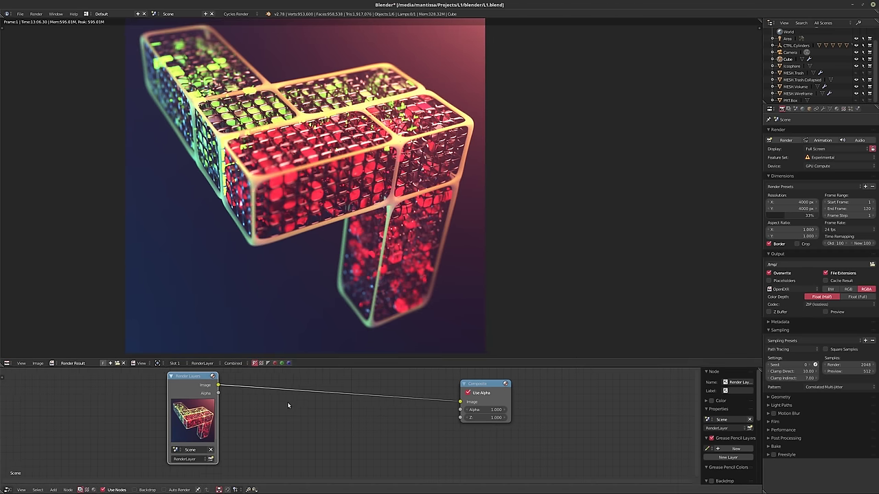
{"action": "scroll", "coordinate": [194, 389], "scroll_direction": "up", "scroll_amount": 1}
{"action": "left_click_drag", "start_coordinate": [194, 389], "coordinate": [135, 394]}
{"action": "key", "text": "shift+a"}
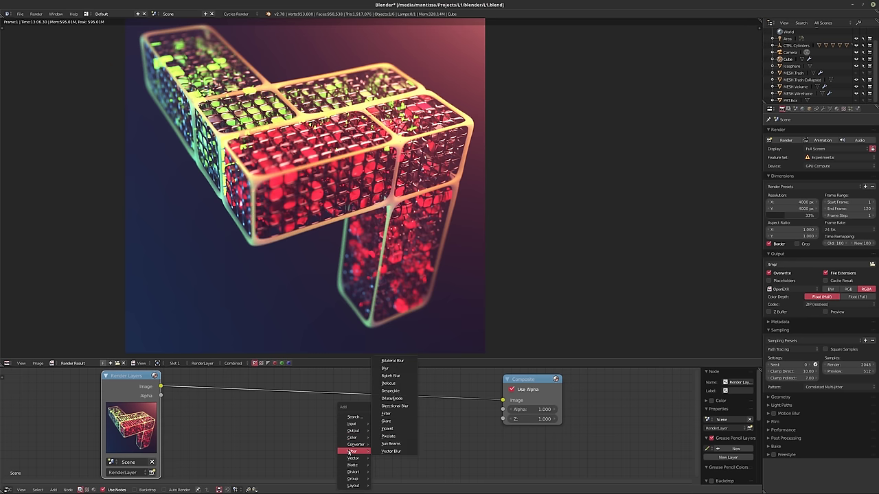
{"action": "mouse_move", "coordinate": [352, 451]}
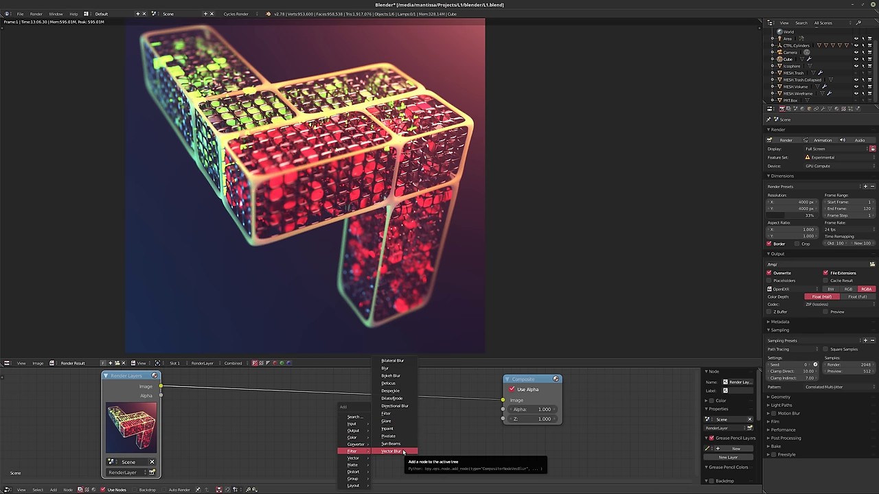
- Add a Glare node and insert it on the Render Layers–Composite link
{"action": "left_click", "coordinate": [386, 421]}
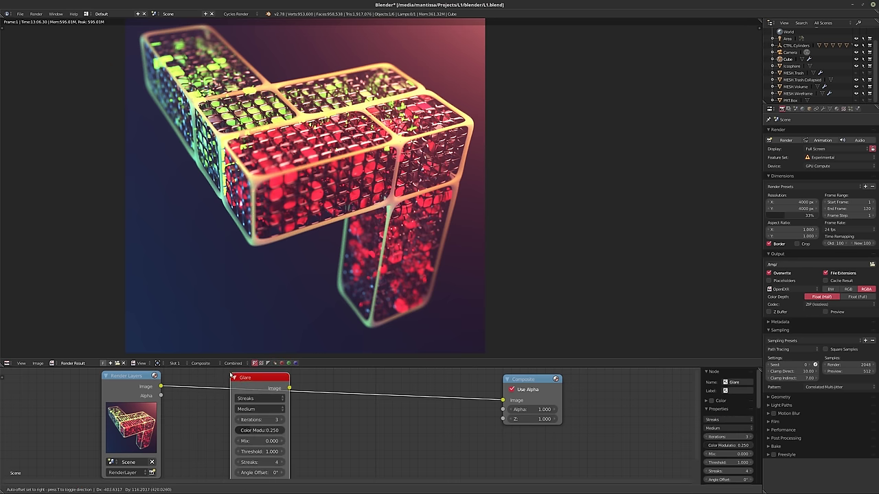
{"action": "left_click", "coordinate": [232, 374]}
{"action": "scroll", "coordinate": [379, 417], "scroll_direction": "down", "scroll_amount": 2}
{"action": "scroll", "coordinate": [389, 425], "scroll_direction": "up", "scroll_amount": 1}
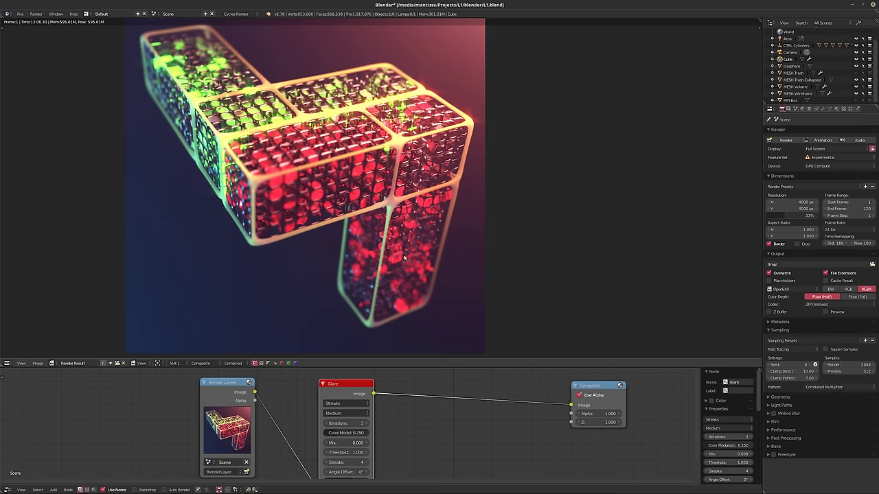
{"action": "middle_click_drag", "start_coordinate": [288, 206], "coordinate": [321, 220]}
- Enlarge the Node Editor upward and reframe the render image and node view
{"action": "middle_click_drag", "start_coordinate": [443, 468], "coordinate": [522, 468]}
{"action": "scroll", "coordinate": [456, 469], "scroll_direction": "up", "scroll_amount": 1}
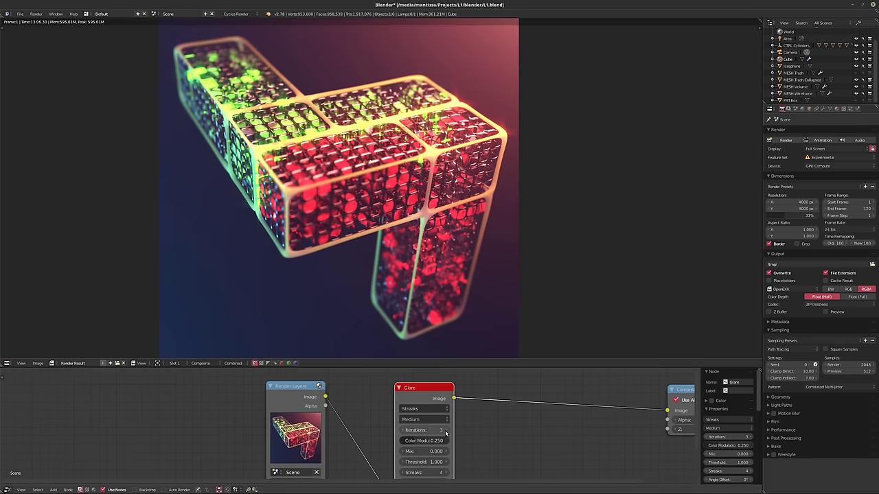
{"action": "scroll", "coordinate": [441, 245], "scroll_direction": "down", "scroll_amount": 1}
{"action": "middle_click_drag", "start_coordinate": [441, 245], "coordinate": [364, 240]}
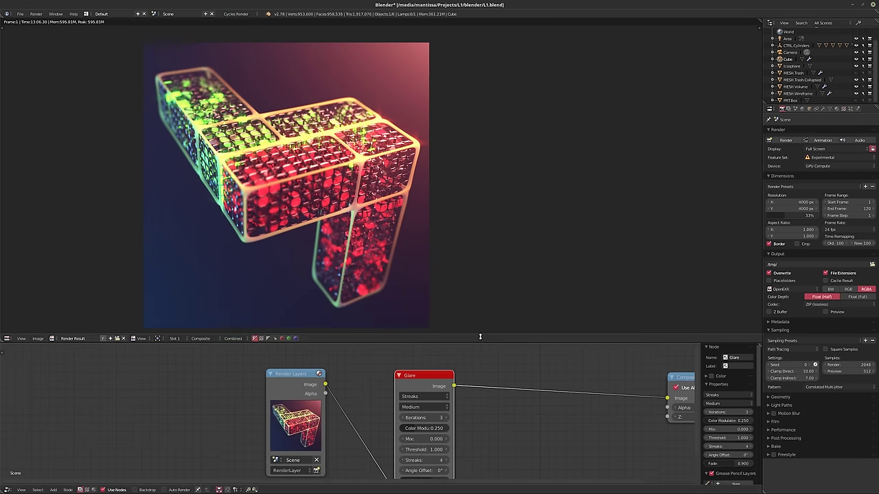
{"action": "left_click_drag", "start_coordinate": [481, 367], "coordinate": [480, 319]}
{"action": "mouse_move", "coordinate": [437, 265]}
{"action": "middle_mouse_down"}
{"action": "mouse_move", "coordinate": [394, 232]}
{"action": "mouse_move", "coordinate": [429, 232]}
{"action": "middle_mouse_up"}
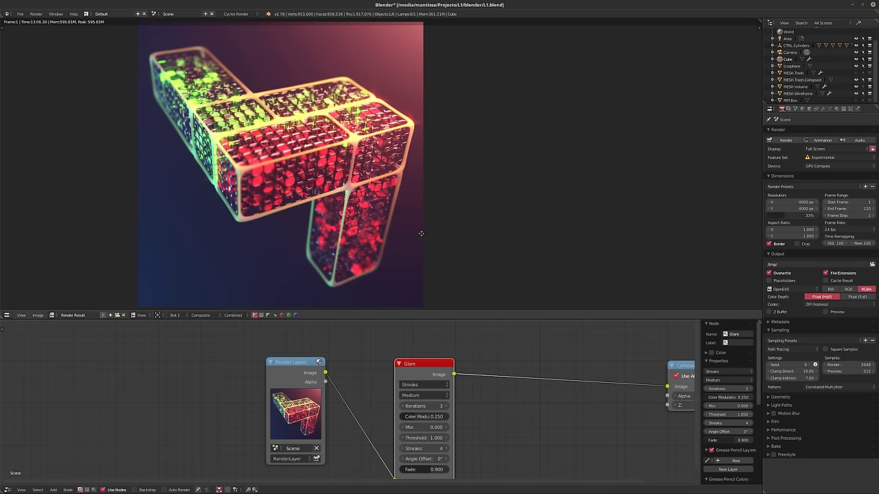
{"action": "middle_click_drag", "start_coordinate": [465, 410], "coordinate": [406, 377]}
{"action": "scroll", "coordinate": [407, 376], "scroll_direction": "up", "scroll_amount": 1}
{"action": "scroll", "coordinate": [412, 381], "scroll_direction": "right", "scroll_amount": 3}
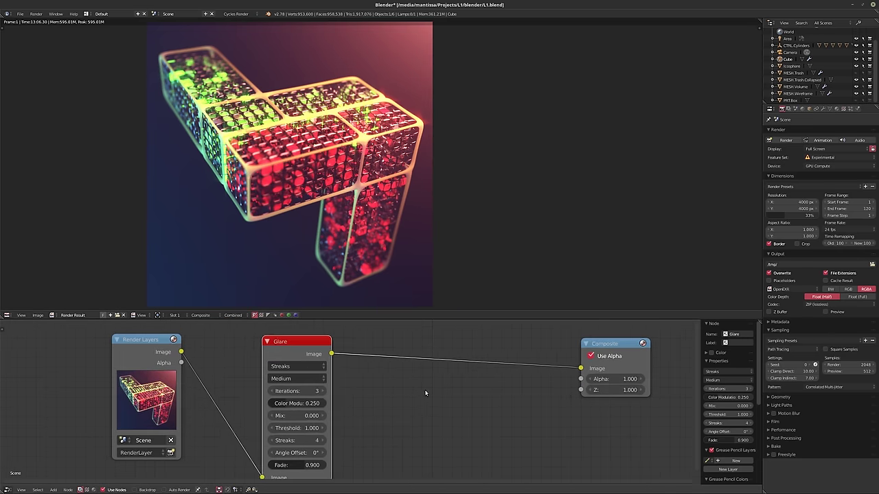
{"action": "scroll", "coordinate": [412, 384], "scroll_direction": "right", "scroll_amount": 1}
{"action": "scroll", "coordinate": [398, 383], "scroll_direction": "right", "scroll_amount": 1}
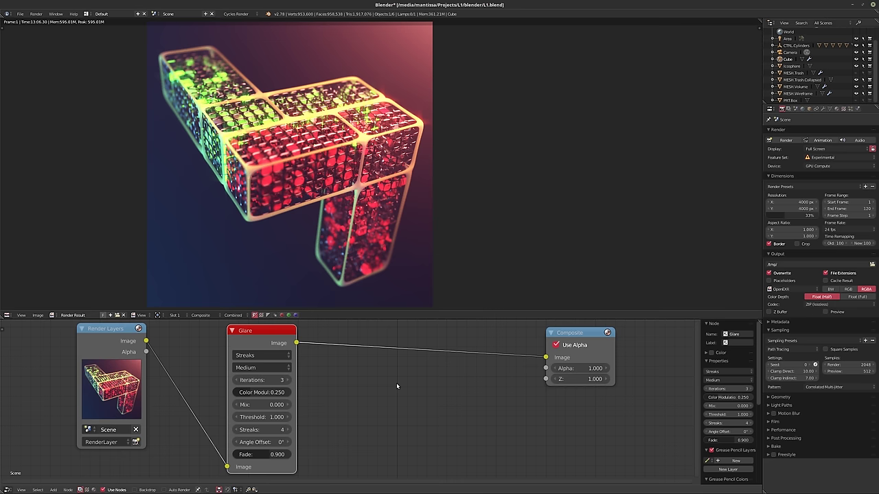
- Change the Glare type to Fog Glow and raise its size to 9
{"action": "left_click", "coordinate": [259, 356]}
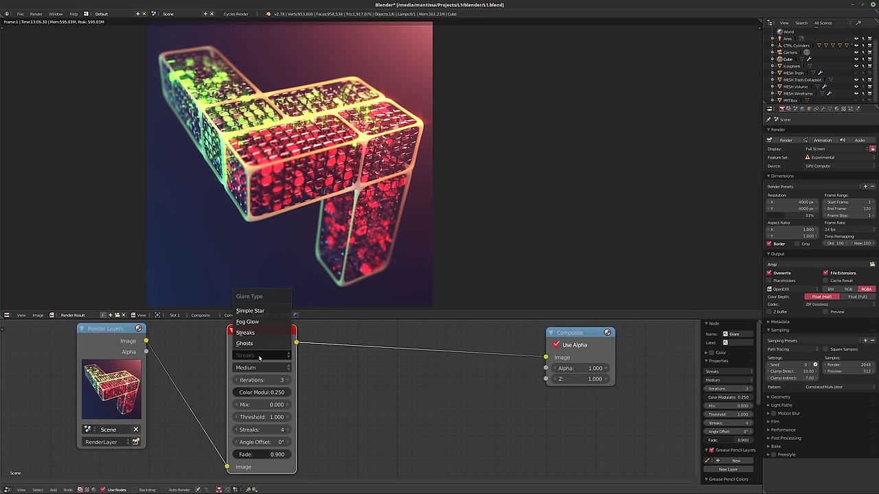
{"action": "left_click", "coordinate": [247, 322]}
{"action": "scroll", "coordinate": [412, 395], "scroll_direction": "left", "scroll_amount": 2}
{"action": "scroll", "coordinate": [409, 389], "scroll_direction": "up", "scroll_amount": 1}
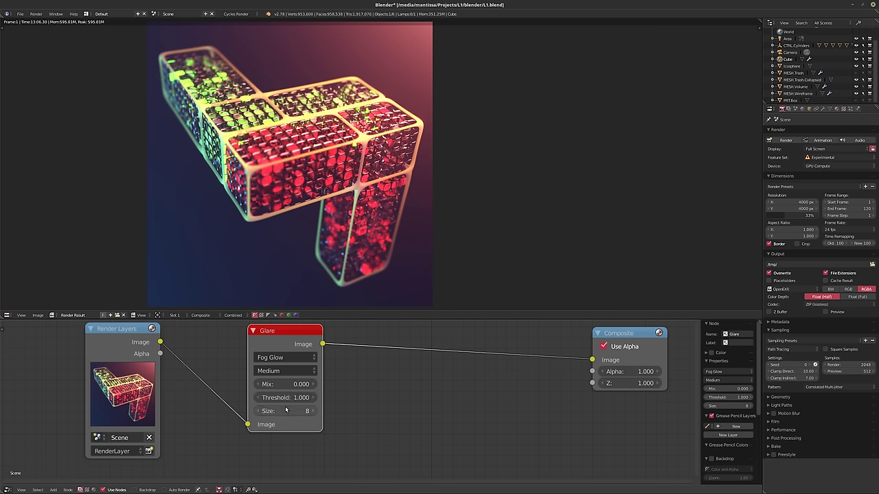
{"action": "left_click_drag", "start_coordinate": [286, 410], "coordinate": [295, 410]}
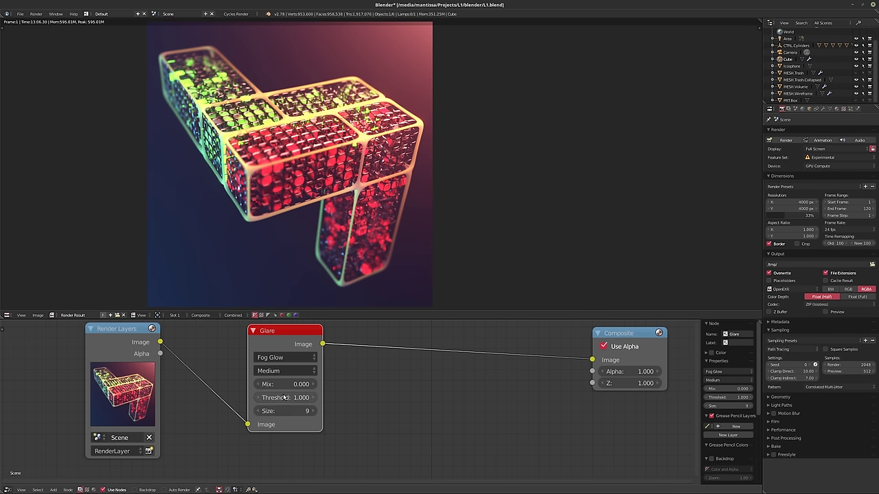
{"action": "scroll", "coordinate": [343, 397], "scroll_direction": "up", "scroll_amount": 2}
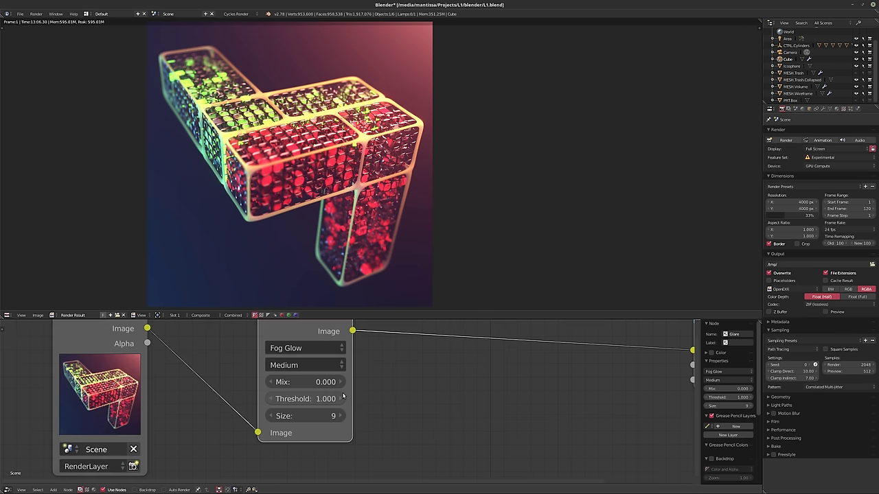
{"action": "left_click", "coordinate": [306, 417]}
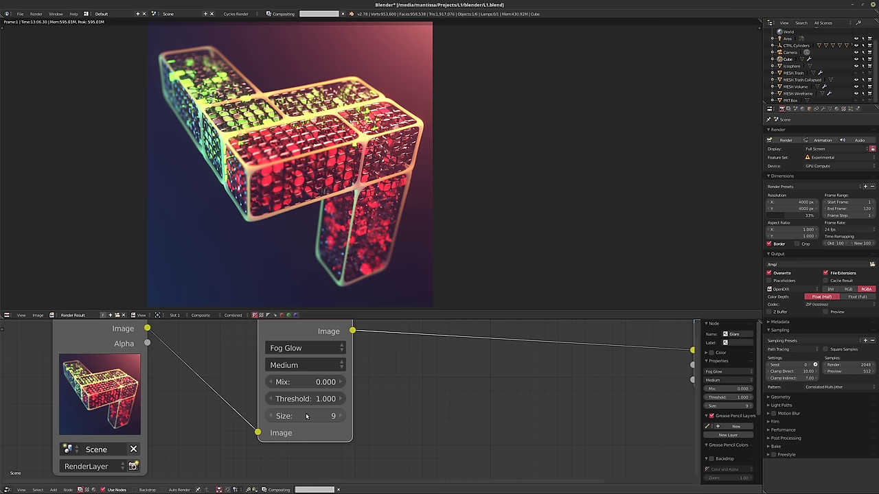
- Try glare Mix values 1.0 and 0.9, settling on 1.000 to preview only the glare
{"action": "scroll", "coordinate": [338, 305], "scroll_direction": "up", "scroll_amount": 2}
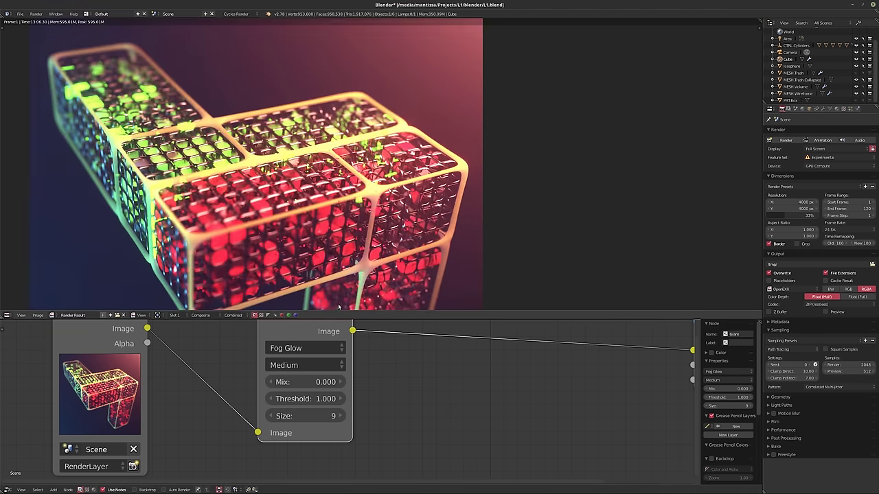
{"action": "left_click_drag", "start_coordinate": [300, 383], "coordinate": [344, 383]}
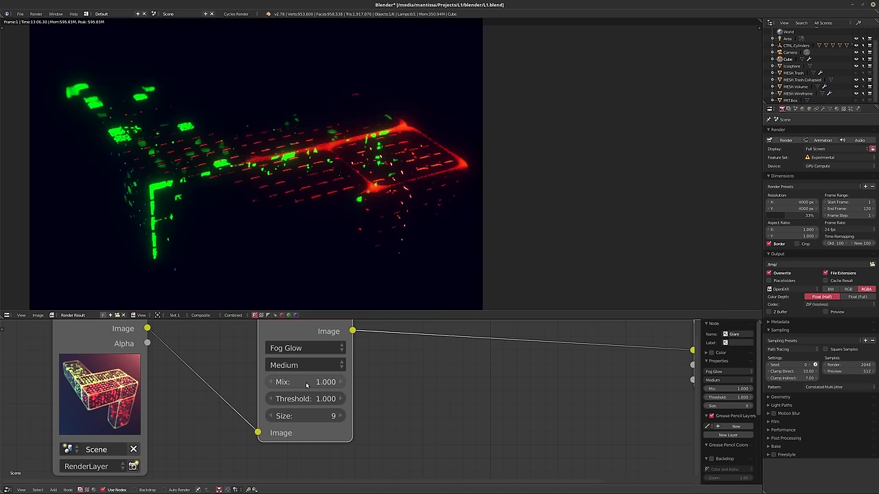
{"action": "left_click", "coordinate": [300, 382]}
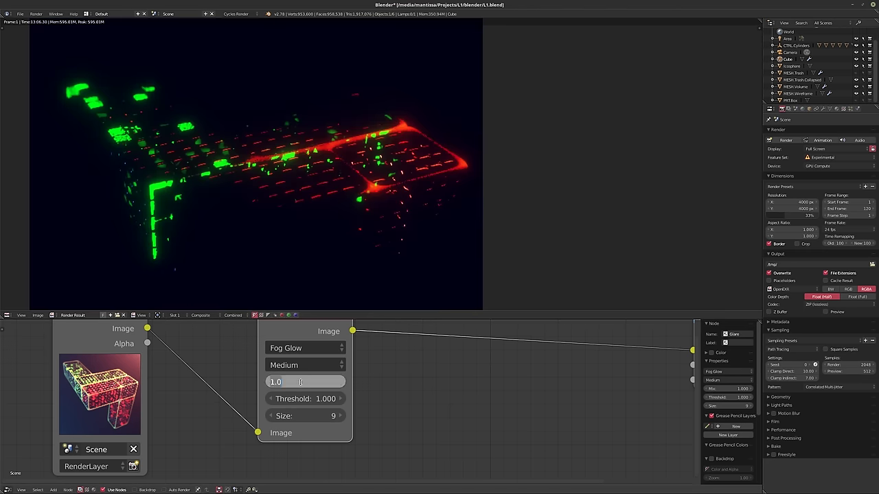
{"action": "type", "text": "0.9"}
{"action": "key", "text": "Return"}
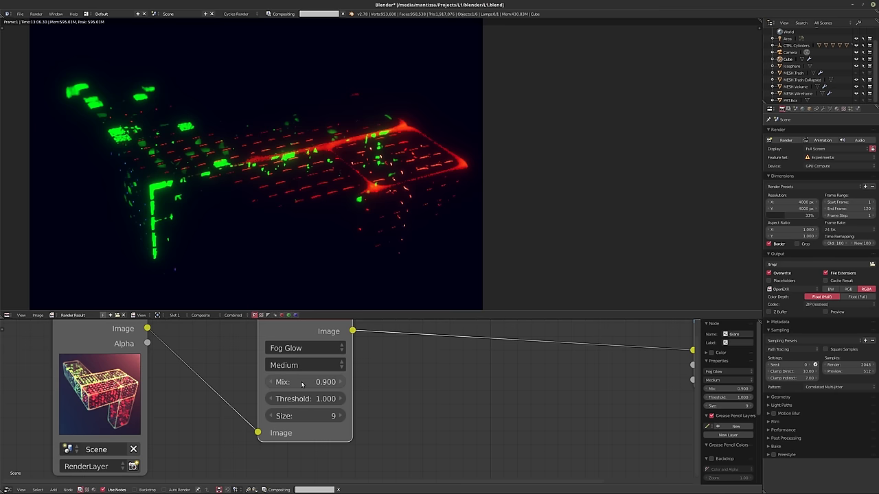
{"action": "left_click", "coordinate": [302, 384]}
{"action": "type", "text": "1"}
{"action": "key", "text": "Return"}
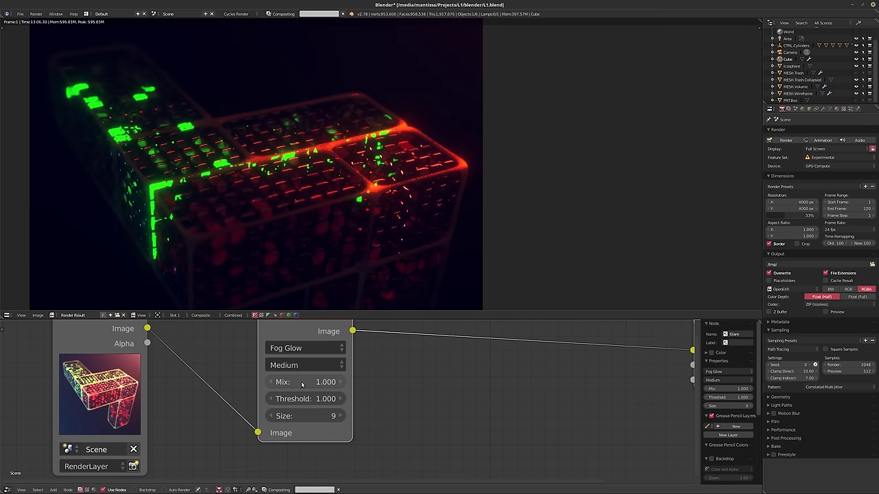
- Set glare quality to High, try Mix 0.1, then return Mix to 1 with size 9
{"action": "left_click", "coordinate": [304, 366]}
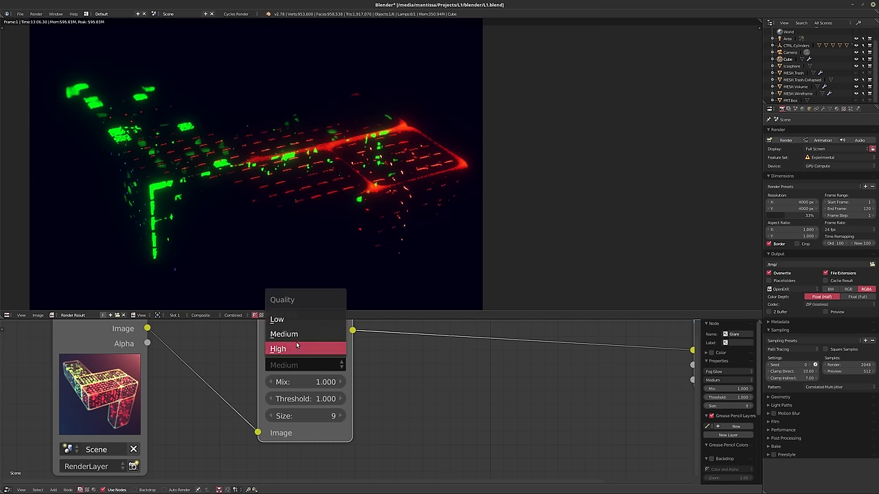
{"action": "left_click", "coordinate": [302, 349]}
{"action": "left_click", "coordinate": [300, 386]}
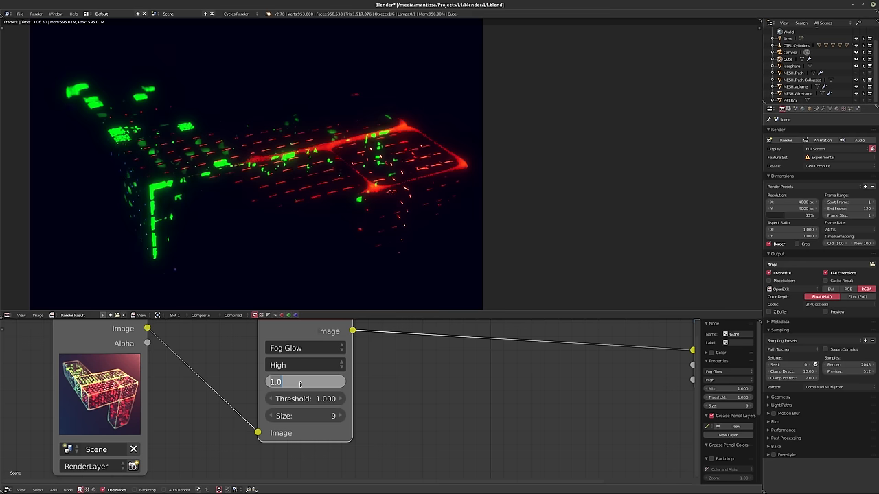
{"action": "type", "text": "0.1"}
{"action": "key", "text": "Return"}
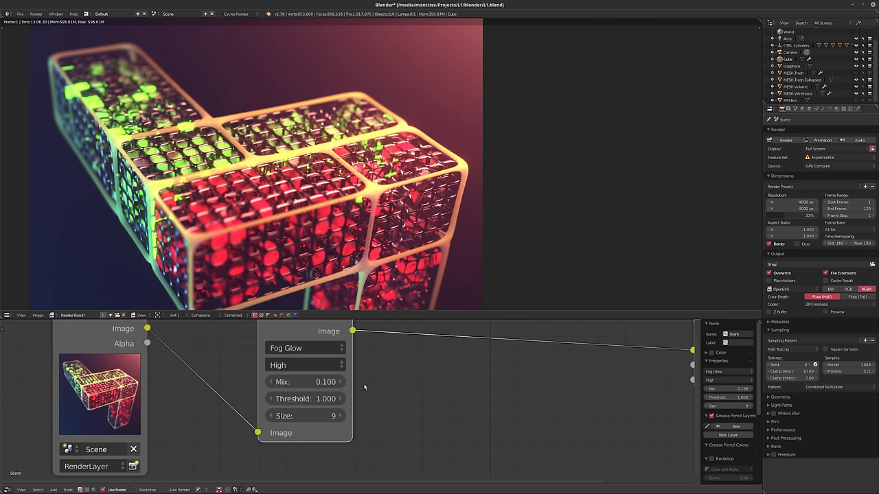
{"action": "middle_click_drag", "start_coordinate": [349, 389], "coordinate": [393, 386]}
{"action": "scroll", "coordinate": [388, 388], "scroll_direction": "down", "scroll_amount": 2}
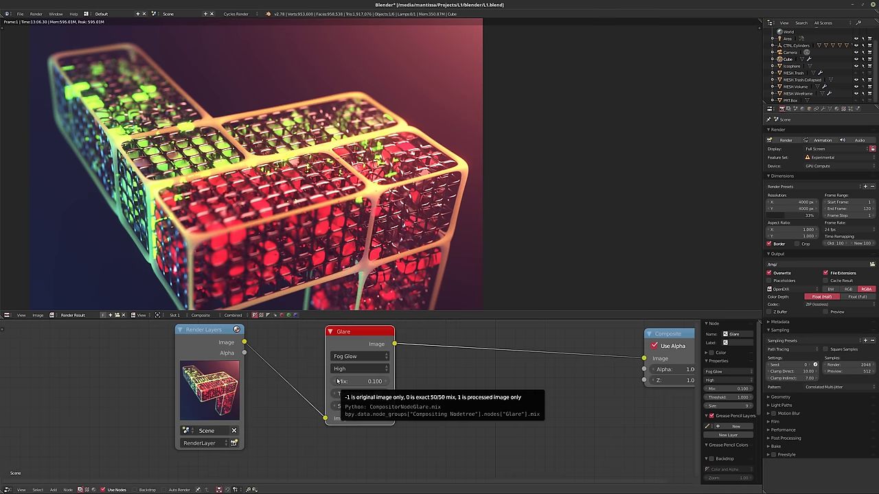
{"action": "left_click", "coordinate": [378, 387]}
{"action": "type", "text": "1"}
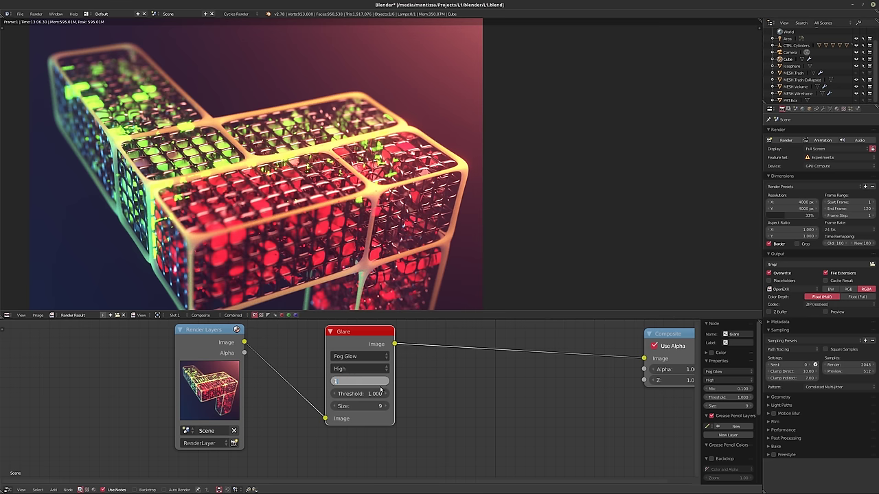
{"action": "key", "text": "Return"}
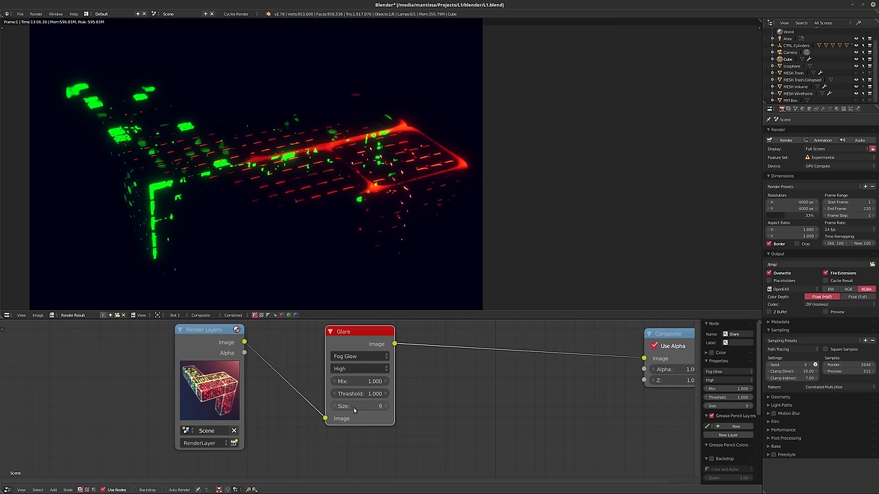
{"action": "left_click", "coordinate": [353, 408]}
{"action": "key", "text": "Return"}
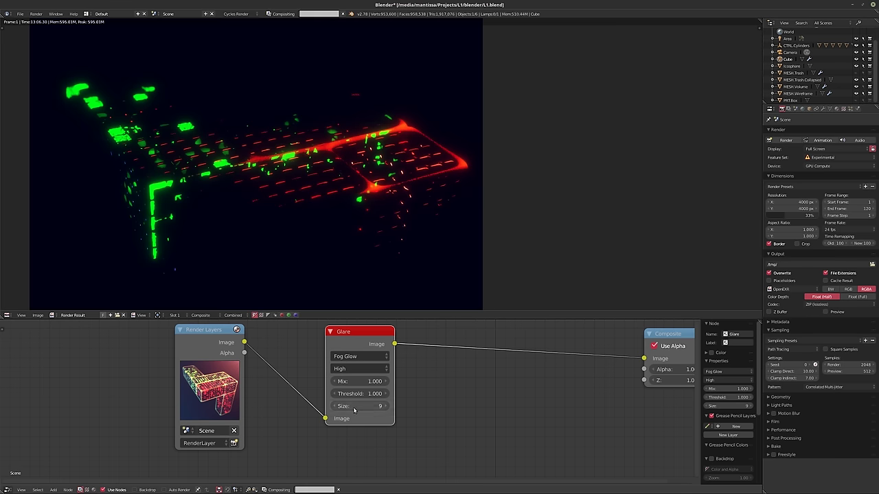
- Switch the glare quality to Medium and set Mix to 0
{"action": "scroll", "coordinate": [364, 410], "scroll_direction": "up", "scroll_amount": 2}
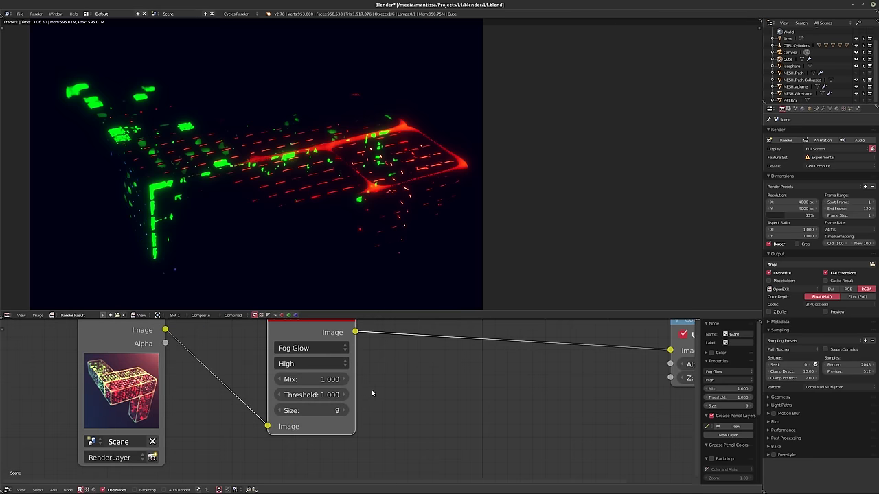
{"action": "scroll", "coordinate": [376, 368], "scroll_direction": "up", "scroll_amount": 1, "text": "ctrl"}
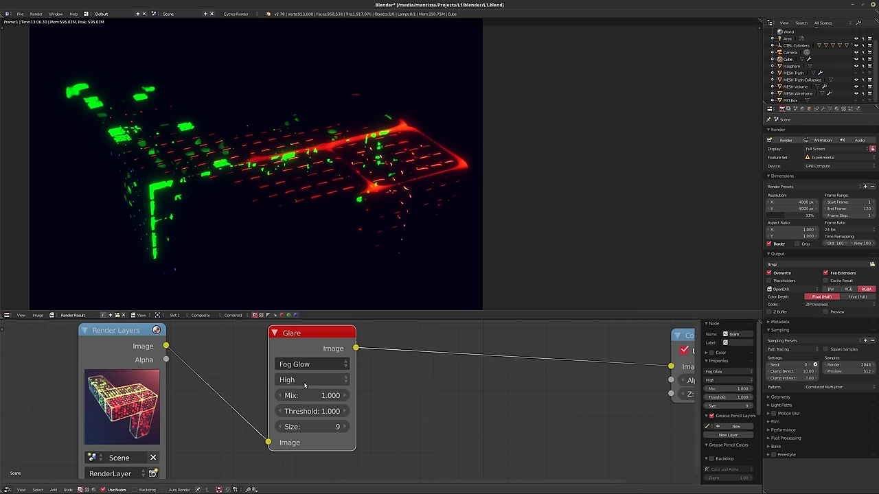
{"action": "left_click", "coordinate": [297, 379]}
{"action": "left_click", "coordinate": [293, 351]}
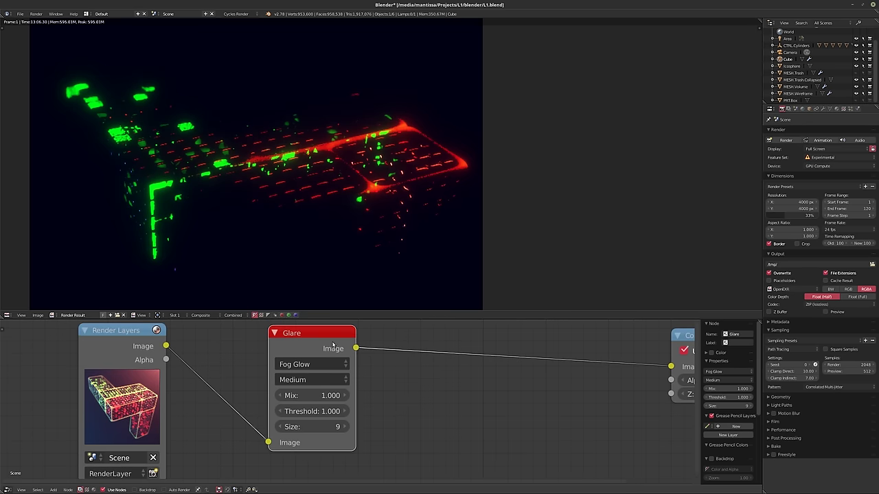
{"action": "scroll", "coordinate": [377, 361], "scroll_direction": "up", "scroll_amount": 1, "text": "shift"}
{"action": "scroll", "coordinate": [376, 360], "scroll_direction": "down", "scroll_amount": 1}
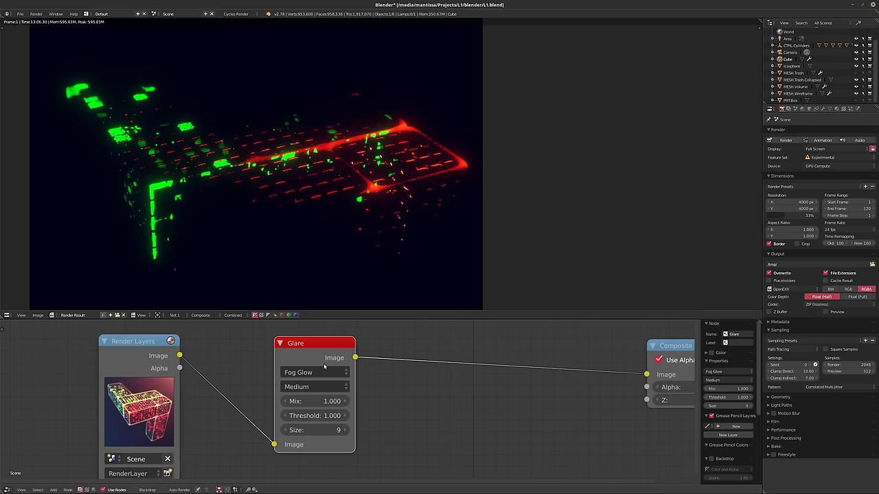
{"action": "left_click", "coordinate": [322, 401]}
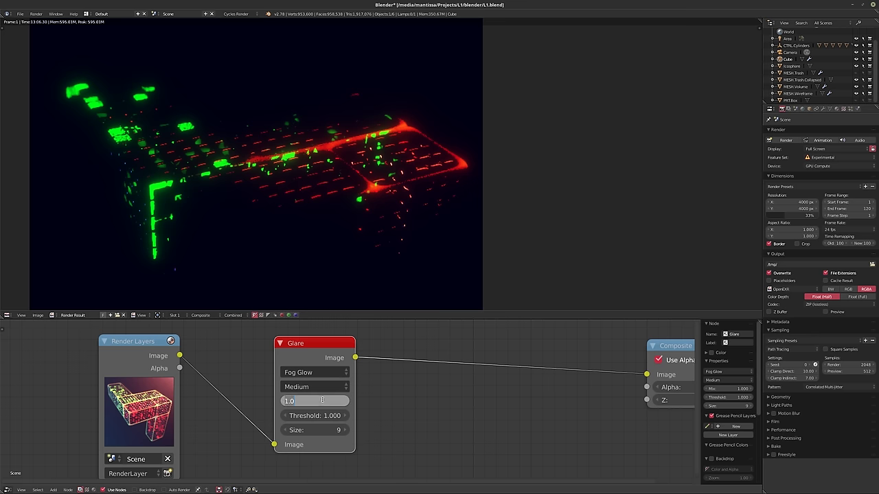
{"action": "type", "text": "0"}
{"action": "key", "text": "Return"}
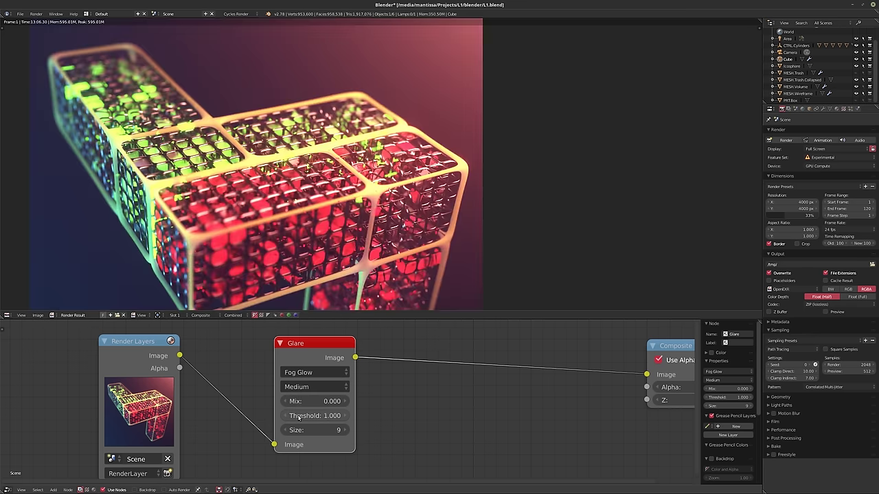
- Try glare Threshold values 0.9 and 0.5, settling on 0.750
{"action": "left_click", "coordinate": [300, 416]}
{"action": "type", "text": "0.9"}
{"action": "key", "text": "Return"}
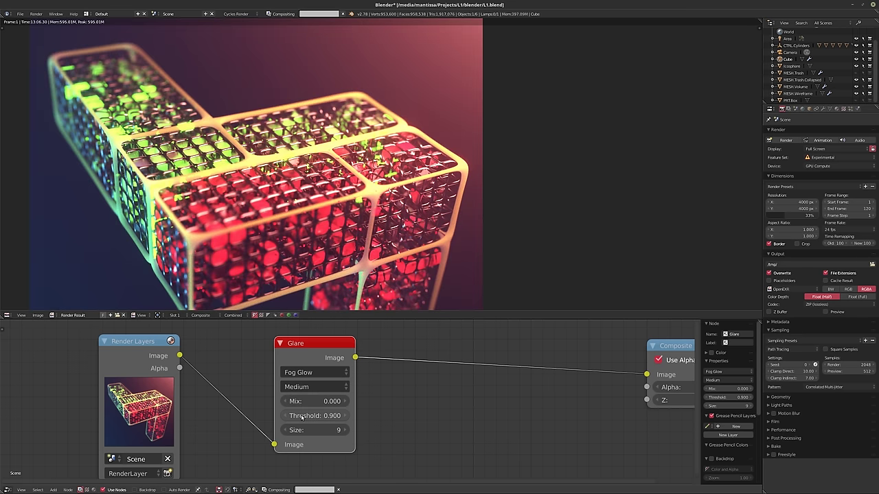
{"action": "left_click", "coordinate": [300, 416]}
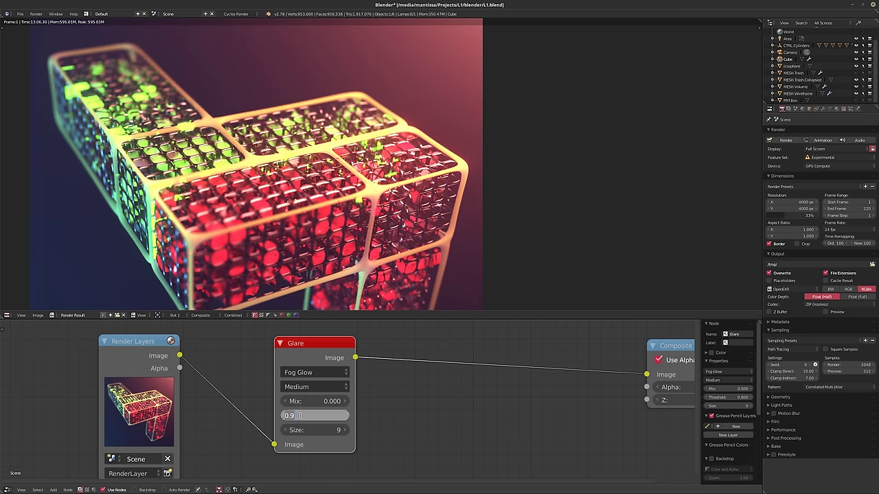
{"action": "type", "text": "0.5"}
{"action": "key", "text": "Return"}
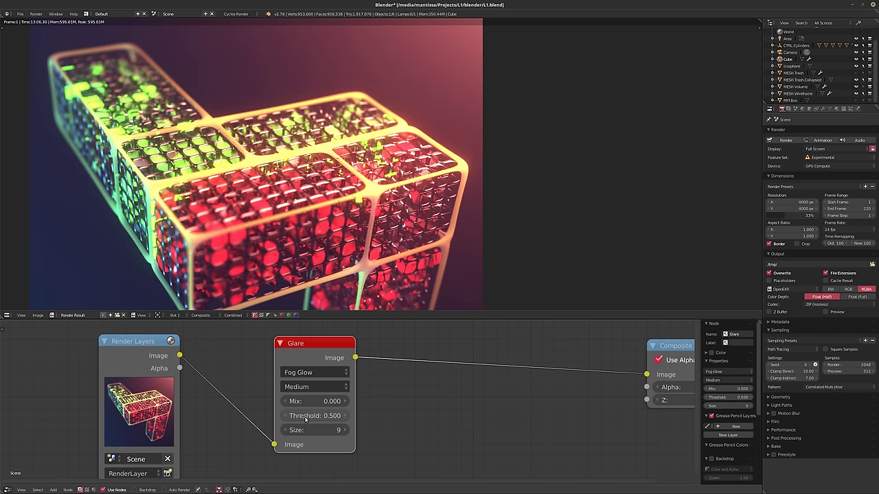
{"action": "middle_click_drag", "start_coordinate": [442, 394], "coordinate": [475, 394]}
{"action": "mouse_move", "coordinate": [274, 207]}
{"action": "middle_mouse_down"}
{"action": "mouse_move", "coordinate": [293, 204]}
{"action": "mouse_move", "coordinate": [278, 186]}
{"action": "middle_mouse_up"}
{"action": "scroll", "coordinate": [292, 204], "scroll_direction": "down", "scroll_amount": 1}
{"action": "left_click", "coordinate": [342, 416]}
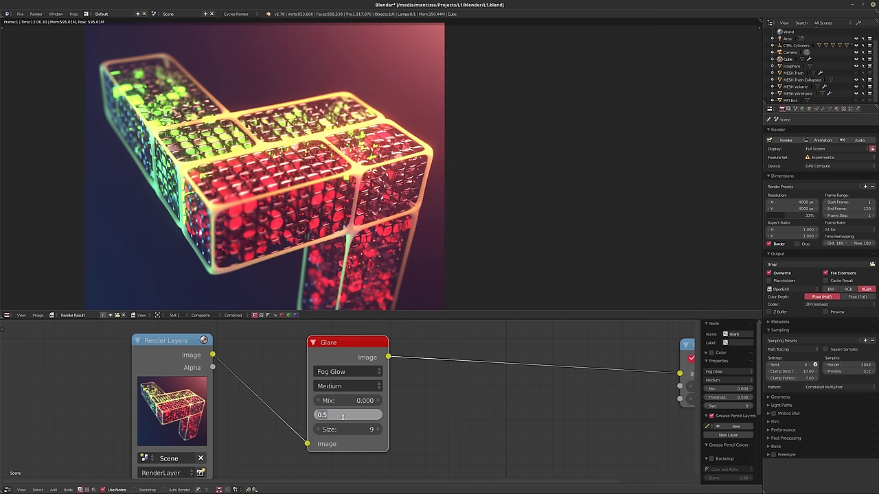
{"action": "type", "text": ".75"}
{"action": "key", "text": "Return"}
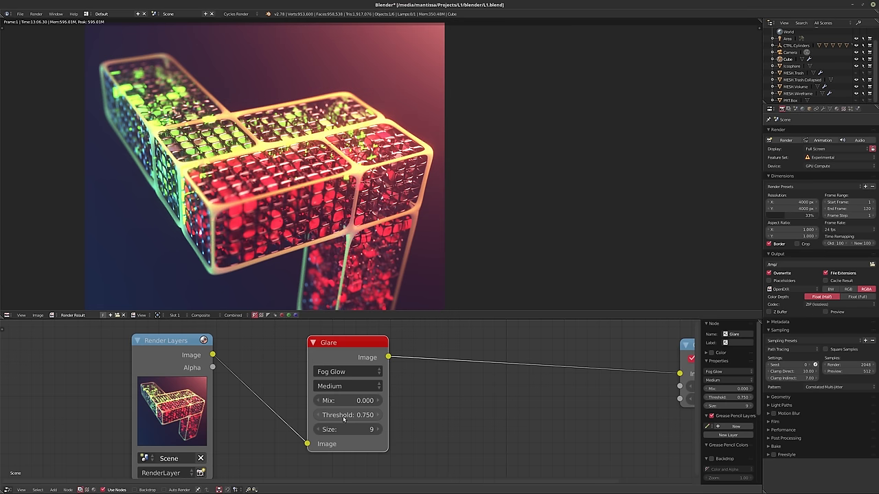
- Refresh the composited preview, frame all nodes, and bring up the add-node list
{"action": "left_click", "coordinate": [339, 351]}
{"action": "left_click", "coordinate": [337, 351]}
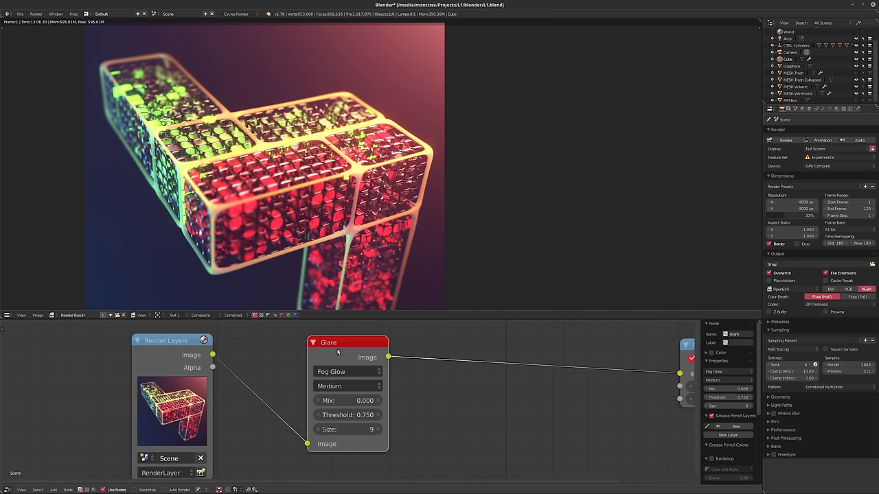
{"action": "middle_click_drag", "start_coordinate": [422, 409], "coordinate": [402, 400]}
{"action": "key", "text": "Home"}
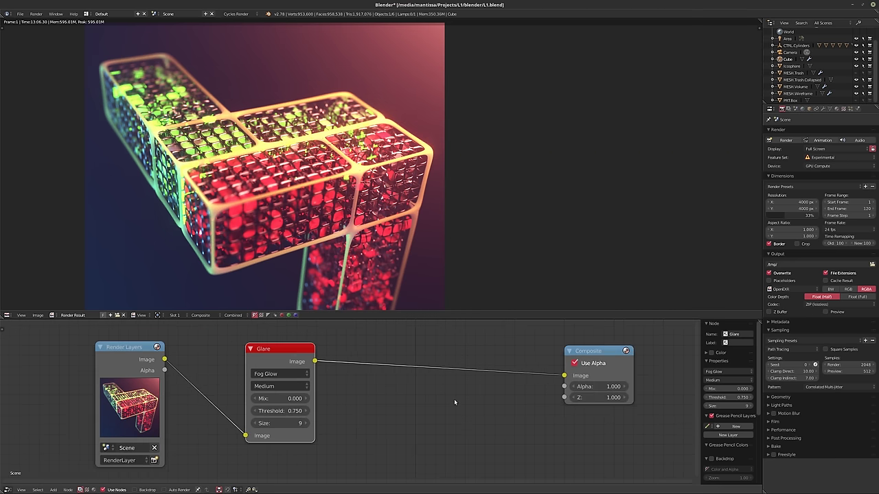
{"action": "key", "text": "shift+a"}
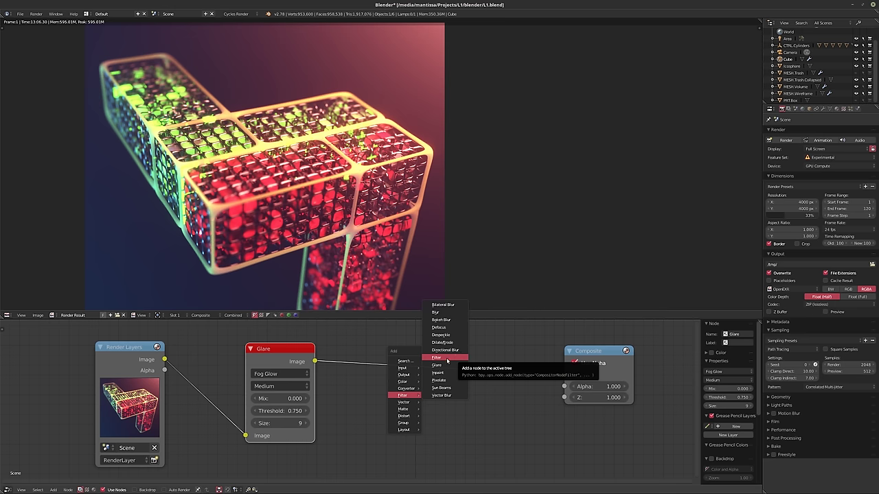
{"action": "mouse_move", "coordinate": [403, 382]}
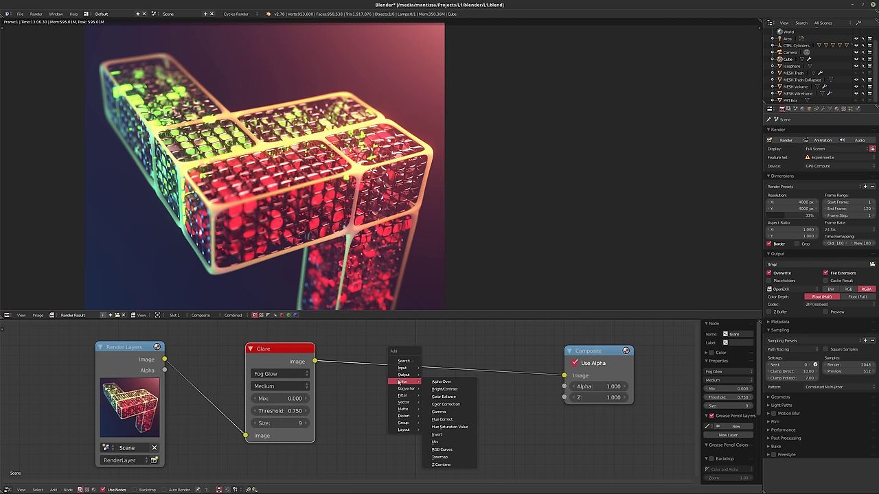
- Open the Scene properties' Color Management and confirm Exposure at 0.135
{"action": "left_click", "coordinate": [824, 109]}
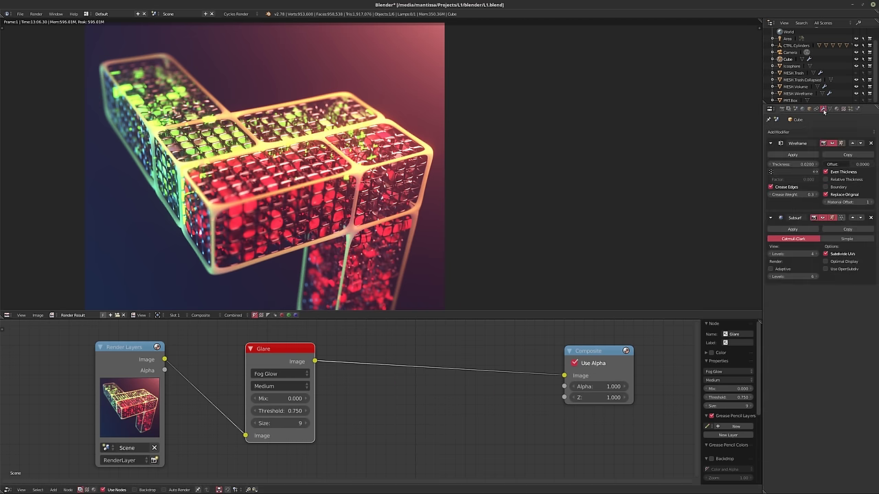
{"action": "left_click", "coordinate": [788, 109]}
{"action": "left_click", "coordinate": [795, 110]}
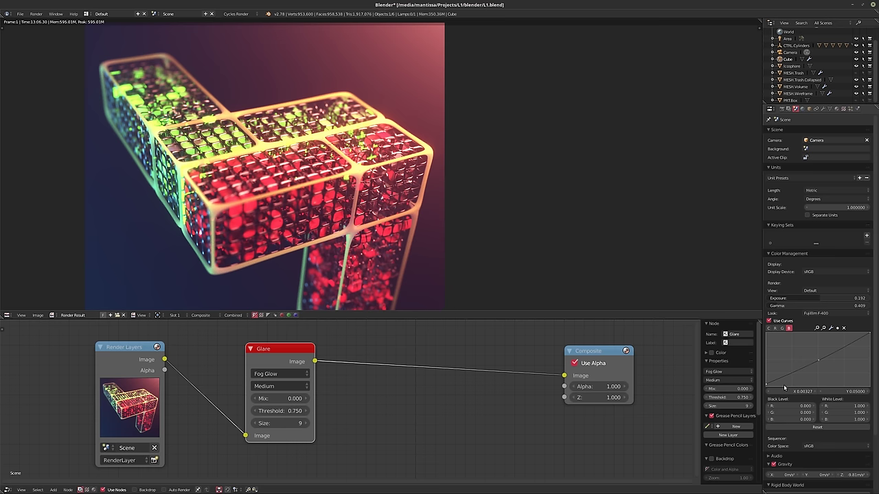
{"action": "left_click", "coordinate": [809, 298]}
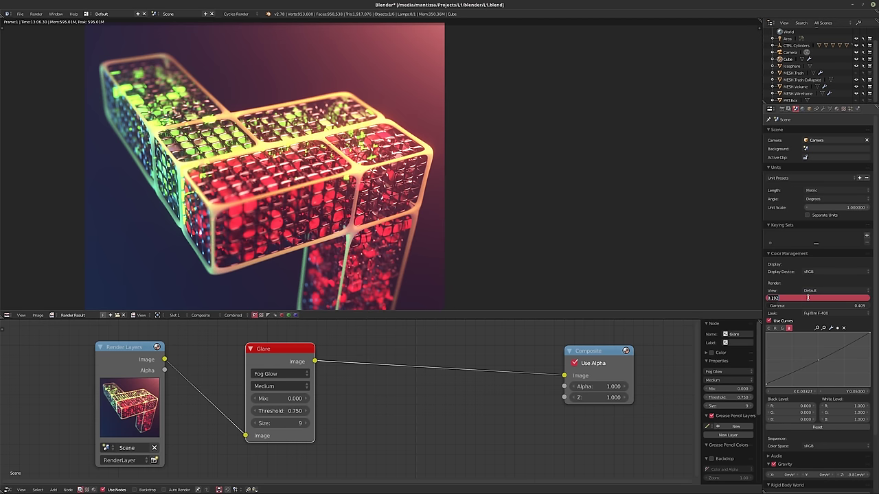
{"action": "key", "text": "Escape"}
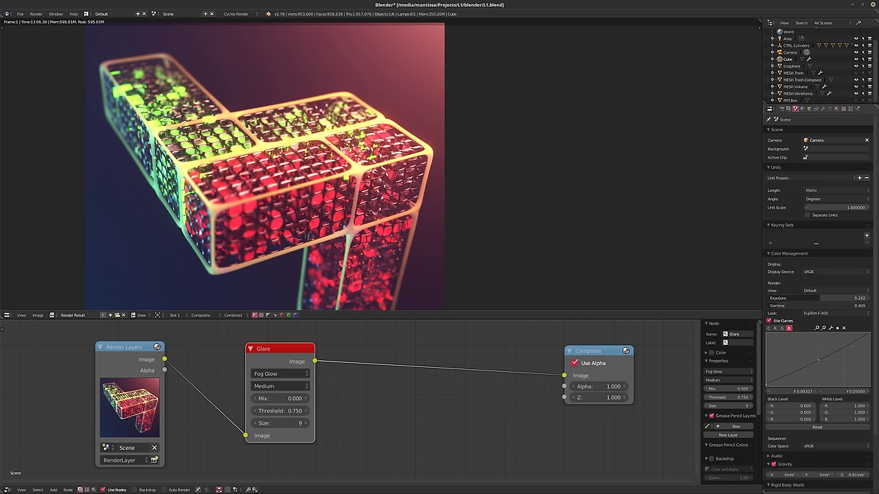
{"action": "left_click", "coordinate": [810, 298]}
{"action": "key", "text": "Return"}
- Lower Exposure to 0.087 and pull the combined curve's white point in to X 0.964
{"action": "left_click_drag", "start_coordinate": [845, 298], "coordinate": [824, 298]}
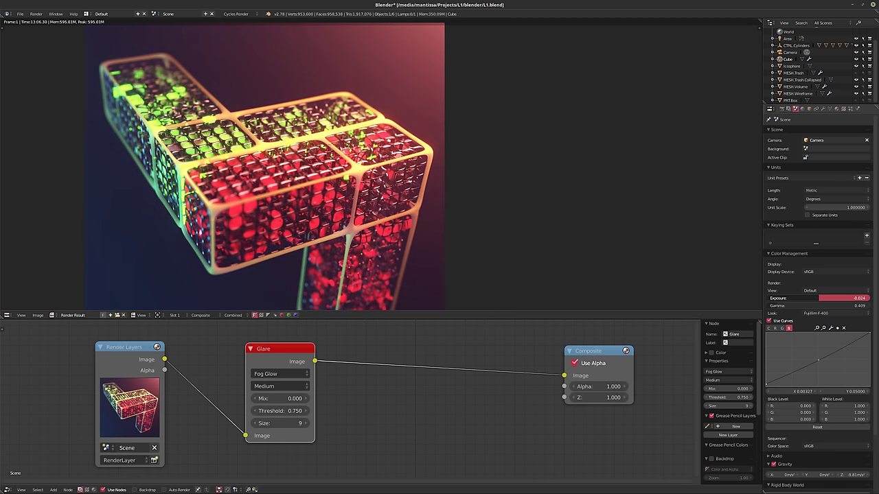
{"action": "key", "text": "ctrl+z"}
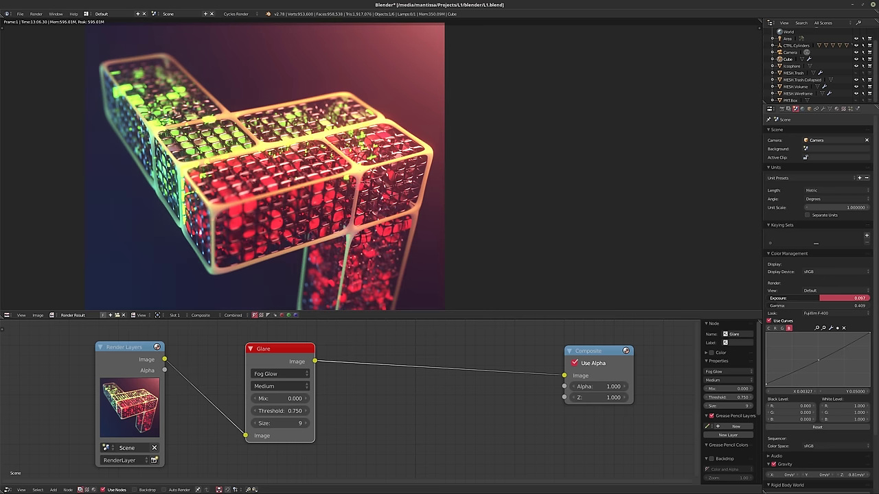
{"action": "left_click_drag", "start_coordinate": [845, 298], "coordinate": [835, 298]}
{"action": "left_click", "coordinate": [770, 329]}
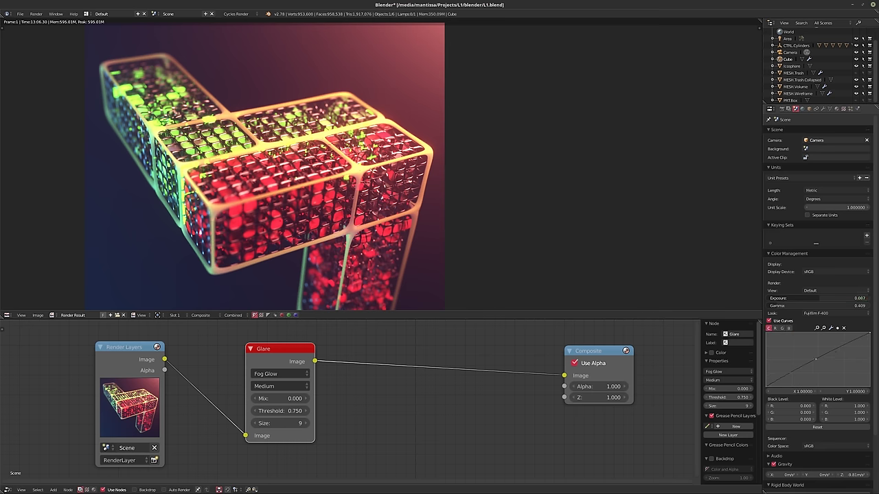
{"action": "left_click_drag", "start_coordinate": [868, 335], "coordinate": [865, 334]}
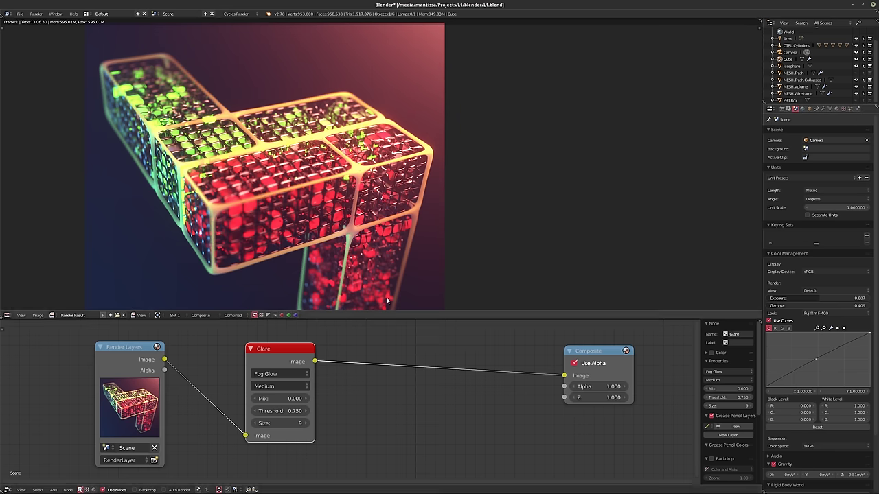
- Reframe the render preview and nodes, and raise the glare Mix to 1 to show glare only
{"action": "middle_click_drag", "start_coordinate": [355, 216], "coordinate": [386, 204]}
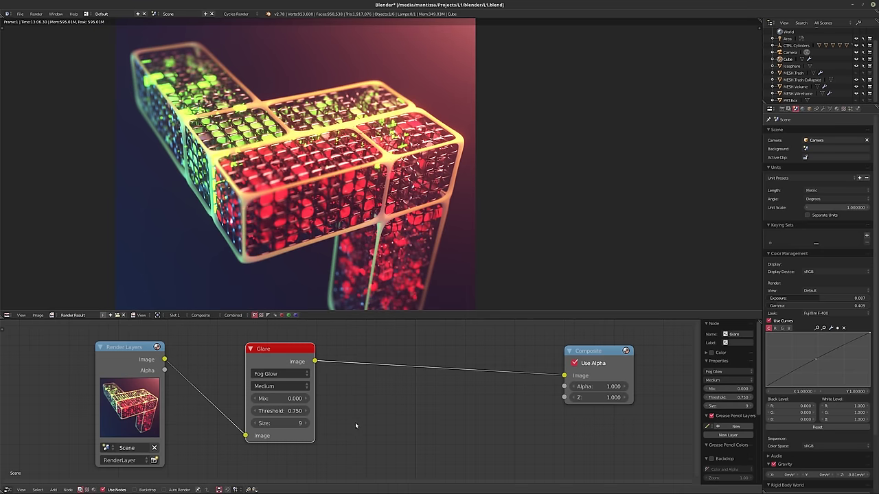
{"action": "middle_click_drag", "start_coordinate": [355, 423], "coordinate": [335, 399]}
{"action": "scroll", "coordinate": [335, 399], "scroll_direction": "up", "scroll_amount": 1}
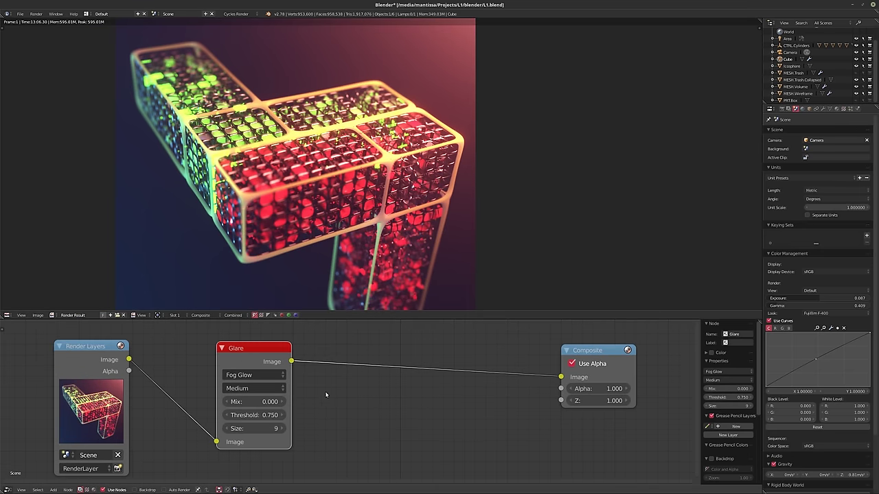
{"action": "middle_click_drag", "start_coordinate": [348, 407], "coordinate": [338, 403]}
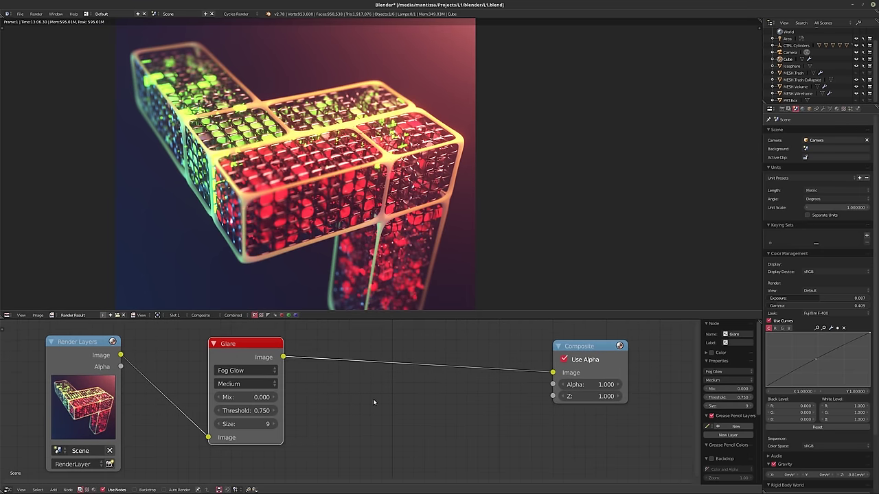
{"action": "left_click_drag", "start_coordinate": [273, 397], "coordinate": [282, 406]}
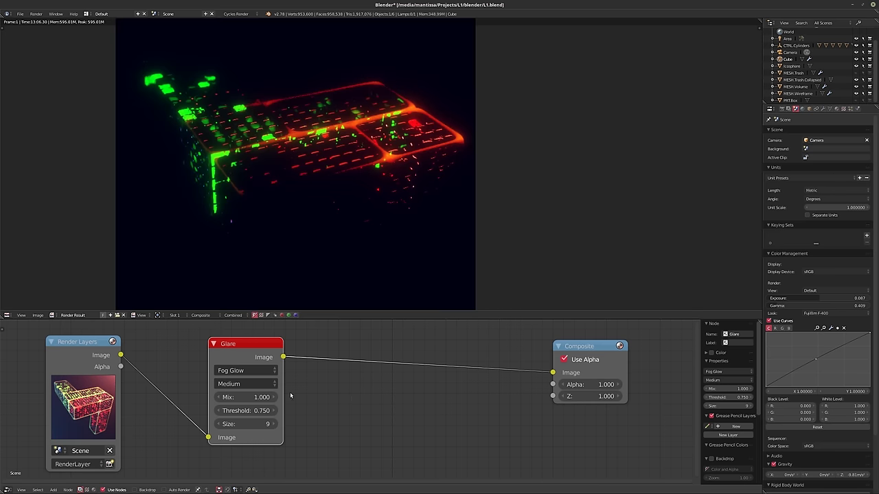
{"action": "scroll", "coordinate": [287, 392], "scroll_direction": "down", "scroll_amount": 2}
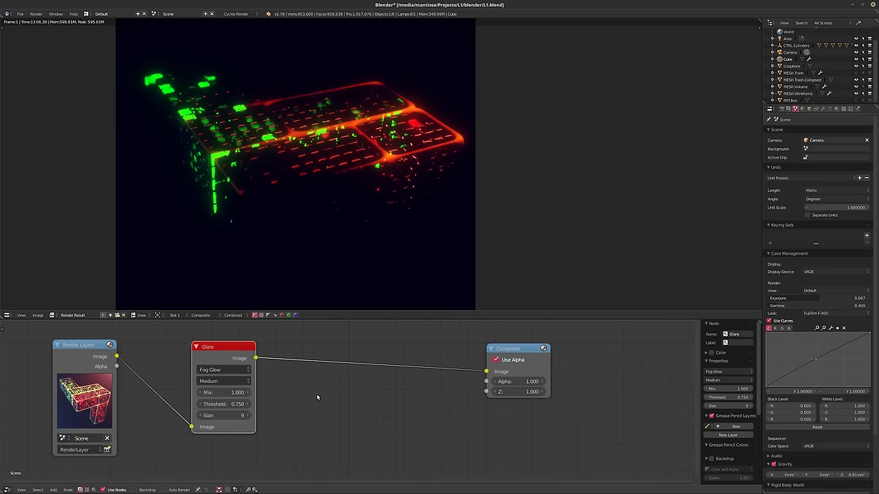
- Insert a Mix node on the Glare–Composite link and set its blend type to Add
{"action": "key", "text": "shift+a"}
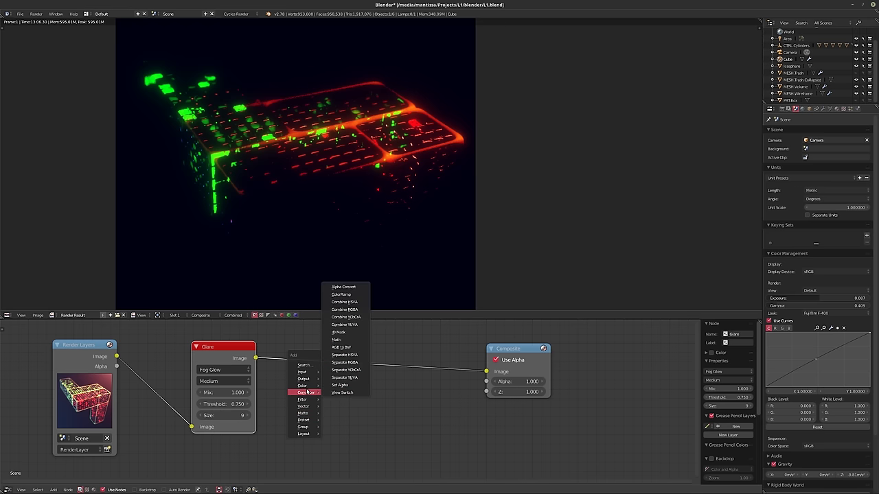
{"action": "mouse_move", "coordinate": [303, 386]}
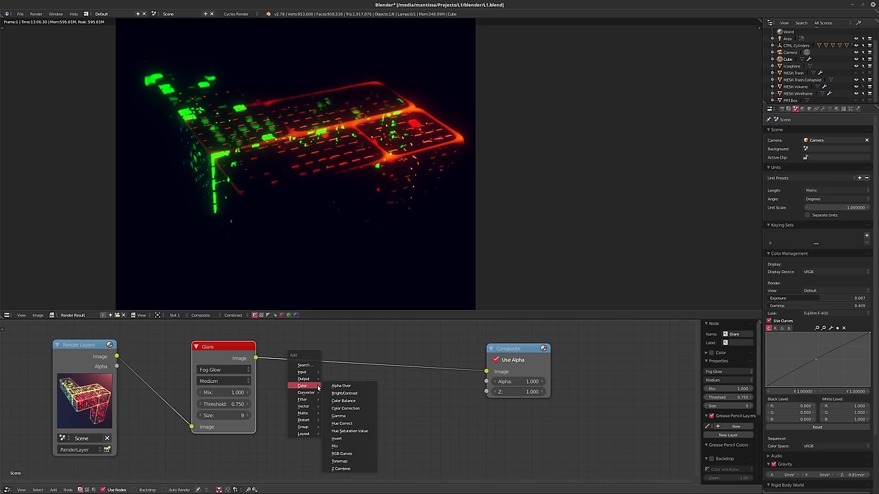
{"action": "left_click", "coordinate": [347, 447]}
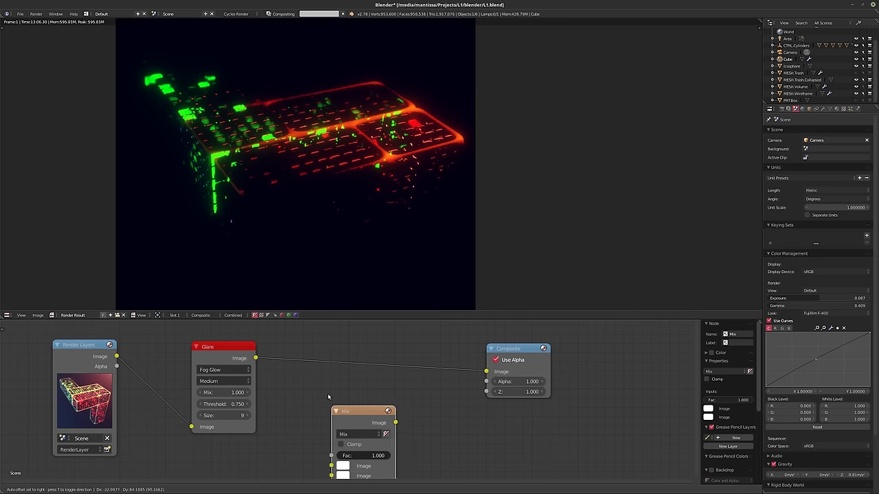
{"action": "left_click", "coordinate": [314, 359]}
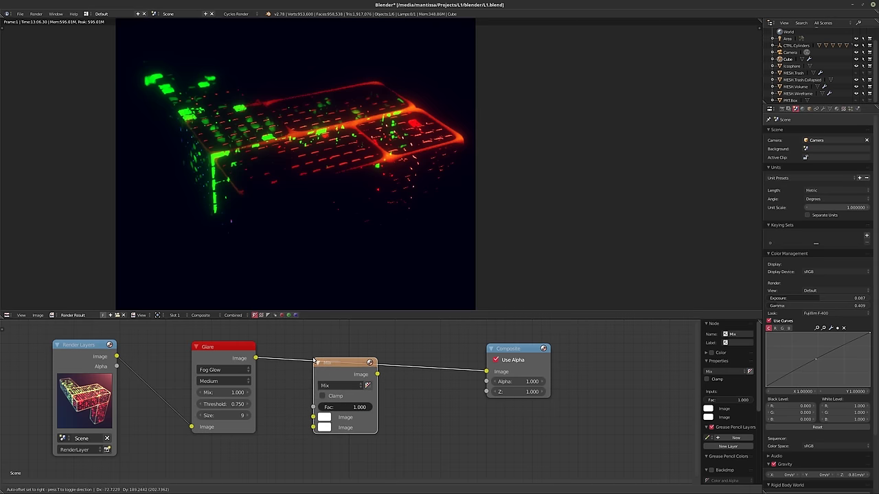
{"action": "middle_click_drag", "start_coordinate": [339, 389], "coordinate": [343, 380]}
{"action": "left_click", "coordinate": [343, 379]}
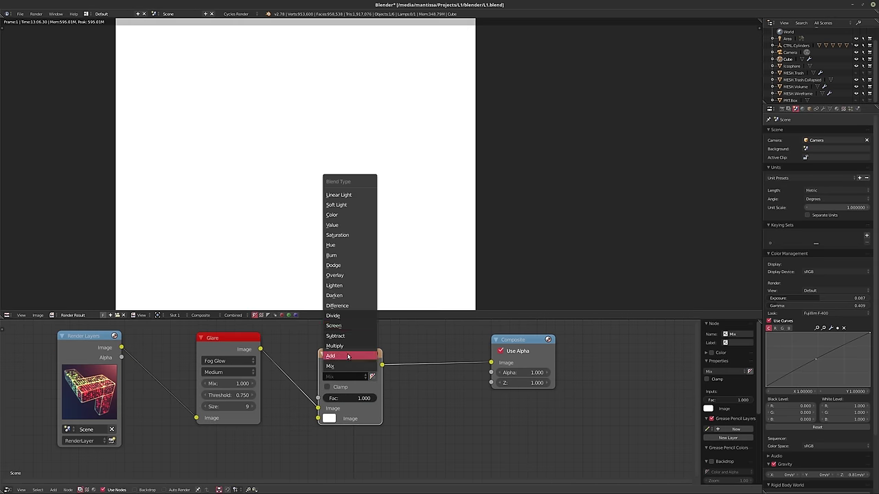
{"action": "left_click", "coordinate": [348, 357]}
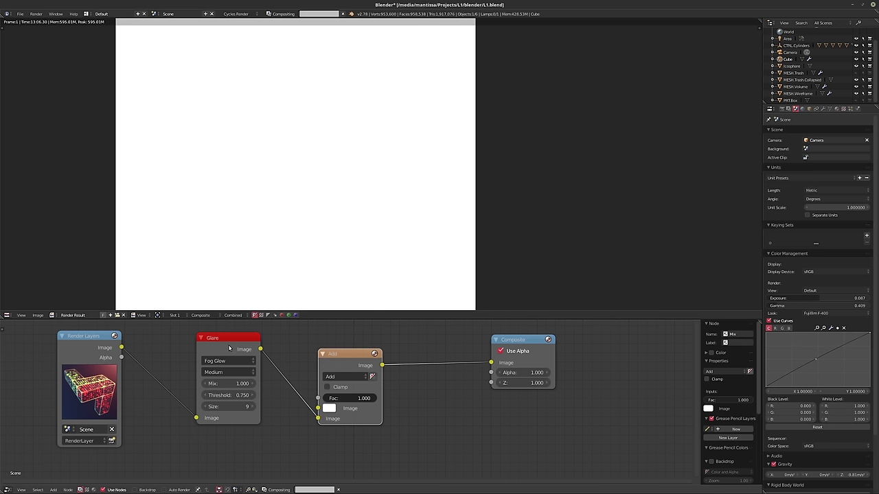
- Move Glare below the link and connect the Render Layers image to Add's second input
{"action": "left_click_drag", "start_coordinate": [229, 348], "coordinate": [229, 405]}
{"action": "middle_click_drag", "start_coordinate": [275, 385], "coordinate": [251, 384]}
{"action": "scroll", "coordinate": [304, 370], "scroll_direction": "down", "scroll_amount": 2}
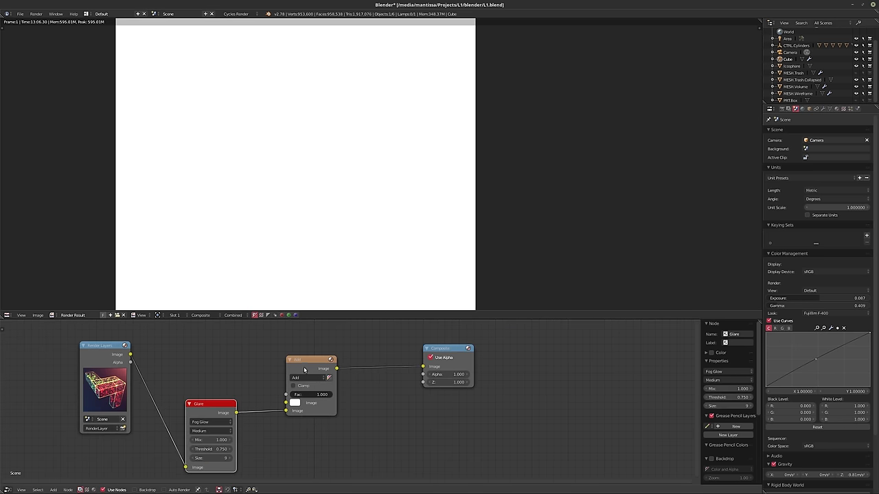
{"action": "left_click_drag", "start_coordinate": [305, 370], "coordinate": [304, 360]}
{"action": "left_click_drag", "start_coordinate": [129, 355], "coordinate": [287, 392]}
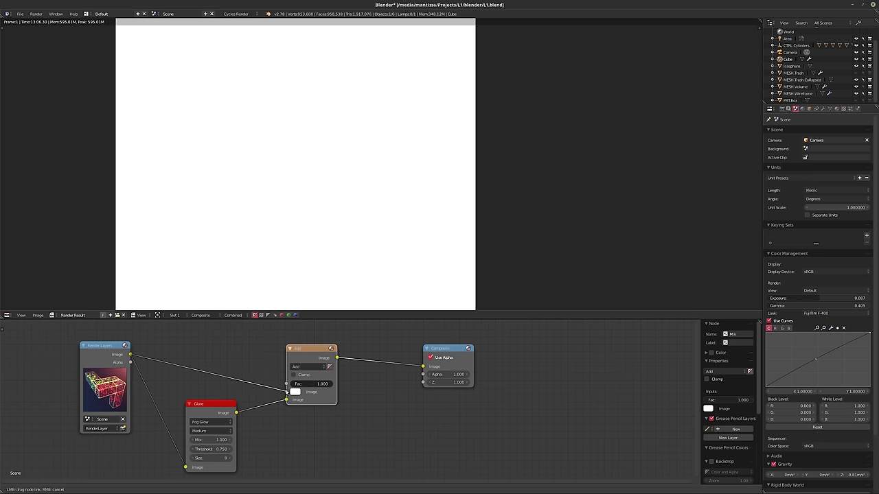
{"action": "scroll", "coordinate": [287, 392], "scroll_direction": "up", "scroll_amount": 2}
{"action": "mouse_move", "coordinate": [271, 398]}
{"action": "middle_mouse_down"}
{"action": "mouse_move", "coordinate": [348, 401]}
{"action": "mouse_move", "coordinate": [269, 437]}
{"action": "middle_mouse_up"}
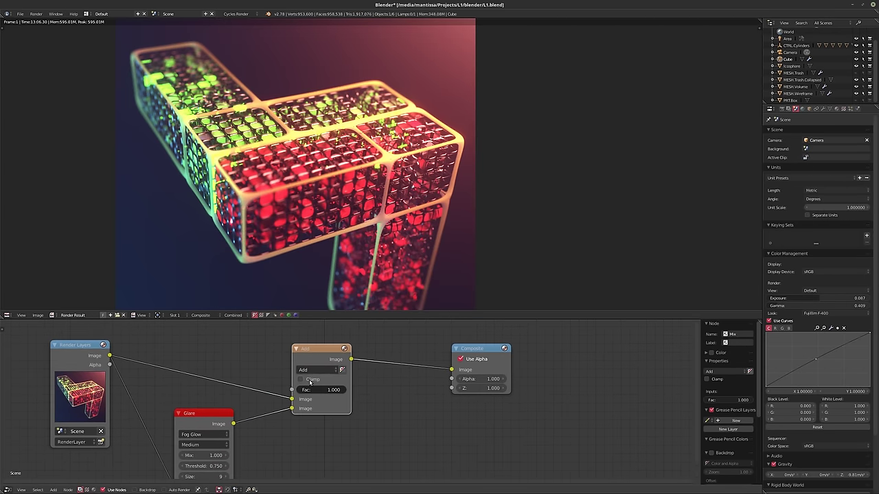
{"action": "middle_click_drag", "start_coordinate": [313, 389], "coordinate": [307, 391]}
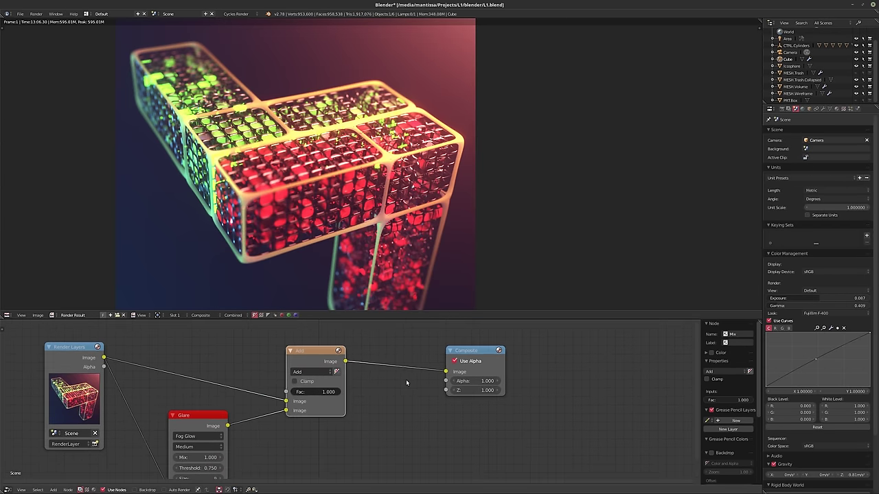
- Select the Add node and move the Render Layers and Glare nodes further left
{"action": "left_click", "coordinate": [311, 360]}
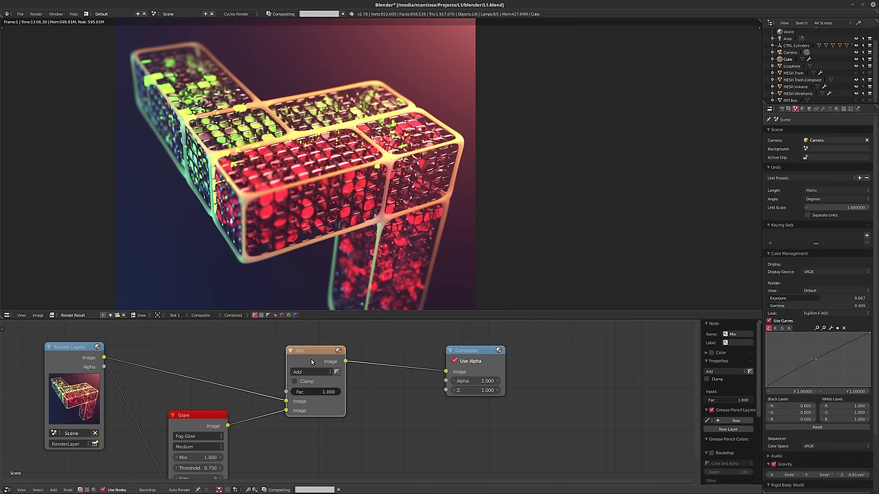
{"action": "scroll", "coordinate": [382, 382], "scroll_direction": "up", "scroll_amount": 1}
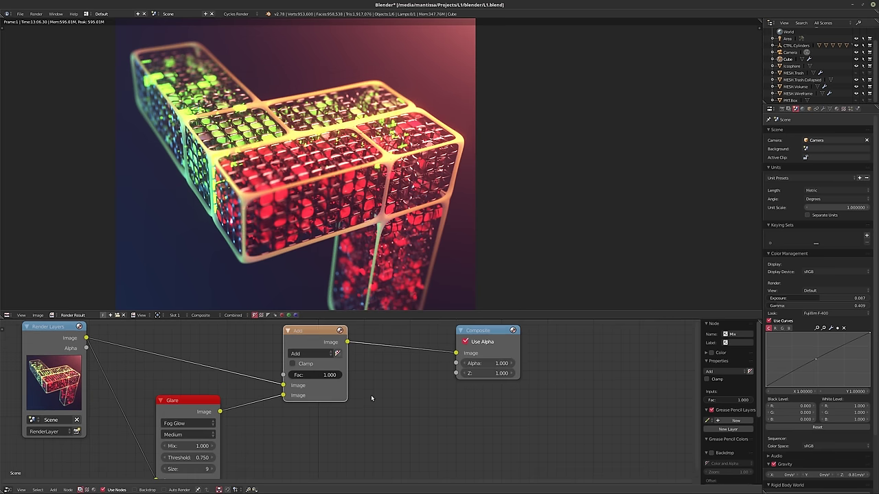
{"action": "scroll", "coordinate": [371, 395], "scroll_direction": "up", "scroll_amount": 1}
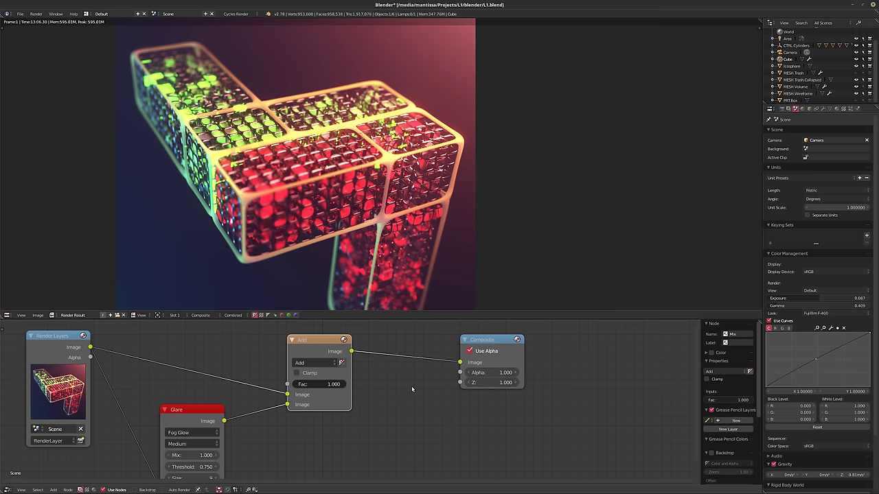
{"action": "mouse_move", "coordinate": [349, 434]}
{"action": "middle_mouse_down"}
{"action": "mouse_move", "coordinate": [356, 417]}
{"action": "mouse_move", "coordinate": [338, 432]}
{"action": "mouse_move", "coordinate": [381, 416]}
{"action": "middle_mouse_up"}
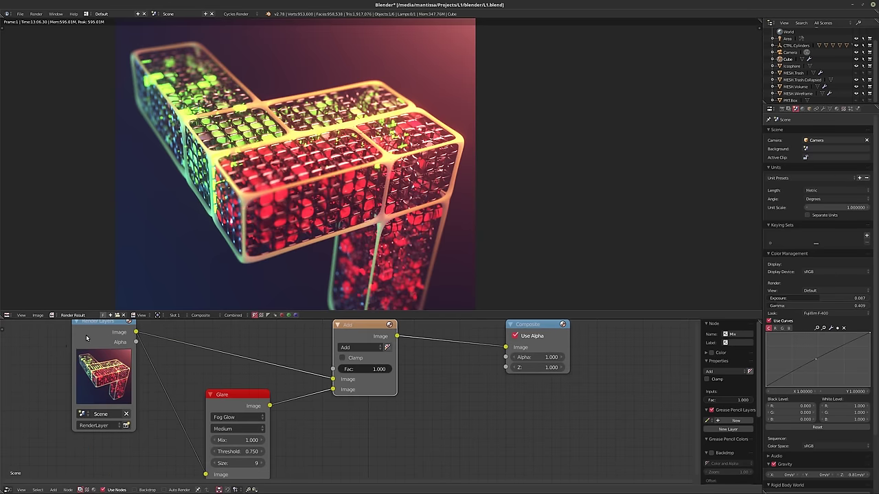
{"action": "left_click_drag", "start_coordinate": [88, 339], "coordinate": [51, 352]}
{"action": "left_click_drag", "start_coordinate": [239, 403], "coordinate": [162, 401]}
{"action": "key", "text": "shift+a"}
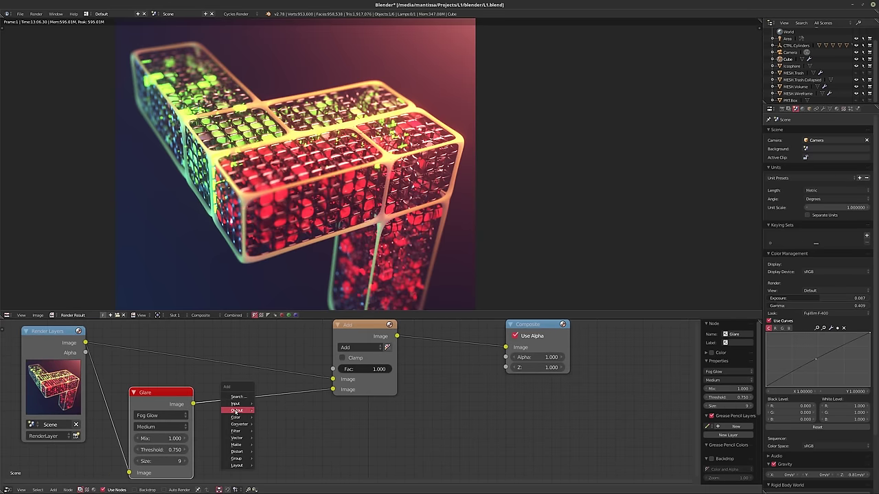
{"action": "mouse_move", "coordinate": [236, 430]}
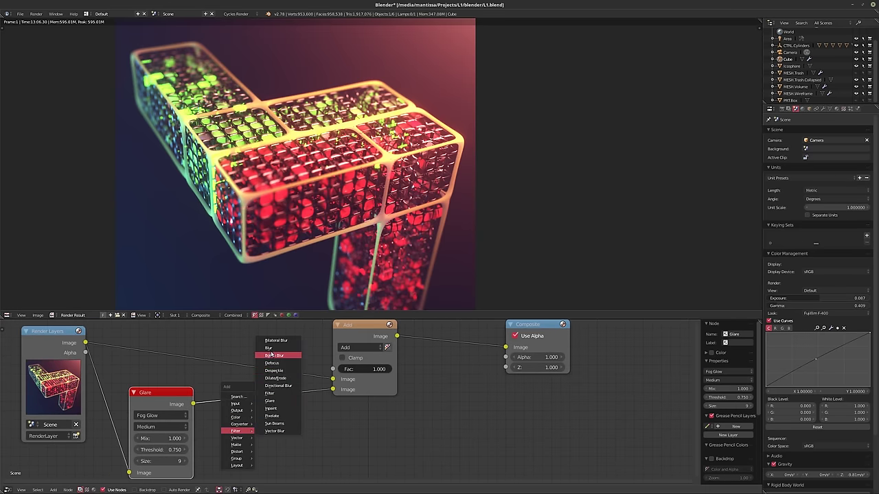
- Insert a Blur node between Glare and Add, set to Fast Gaussian with X and Y 15
{"action": "left_click", "coordinate": [270, 348]}
{"action": "left_click", "coordinate": [262, 405]}
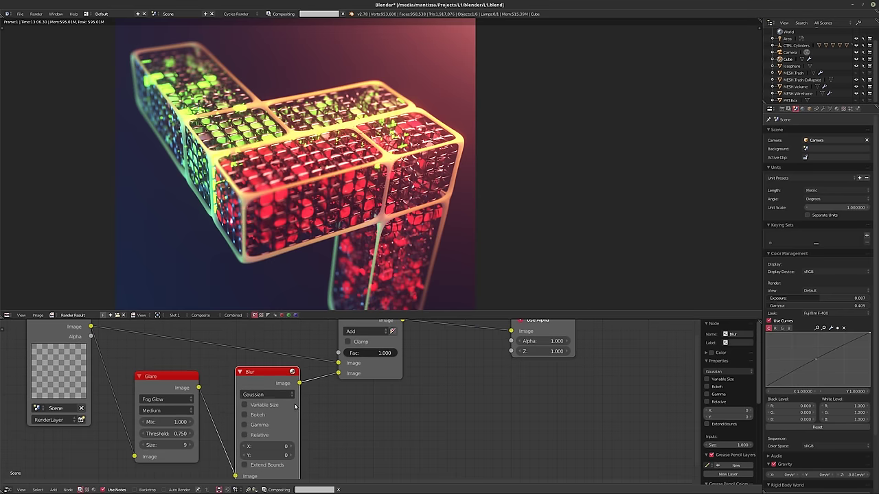
{"action": "middle_click_drag", "start_coordinate": [262, 413], "coordinate": [267, 397]}
{"action": "left_click", "coordinate": [268, 395]}
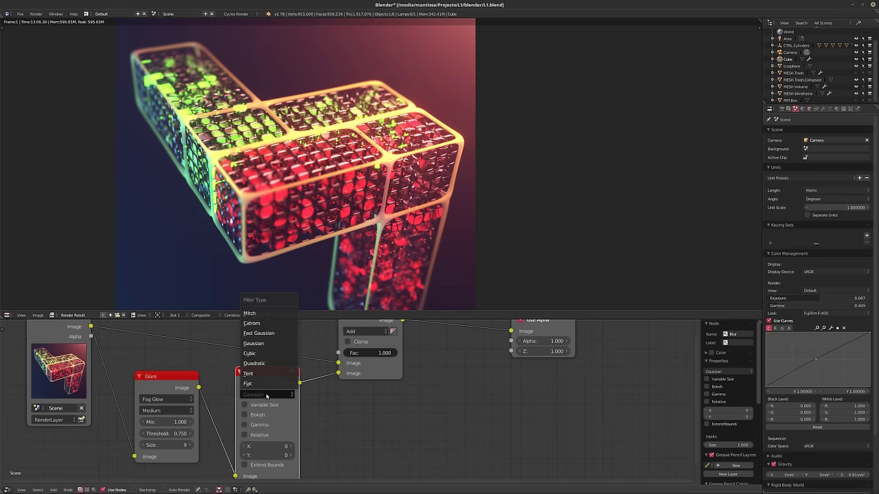
{"action": "left_click", "coordinate": [259, 334]}
{"action": "scroll", "coordinate": [298, 422], "scroll_direction": "up", "scroll_amount": 2}
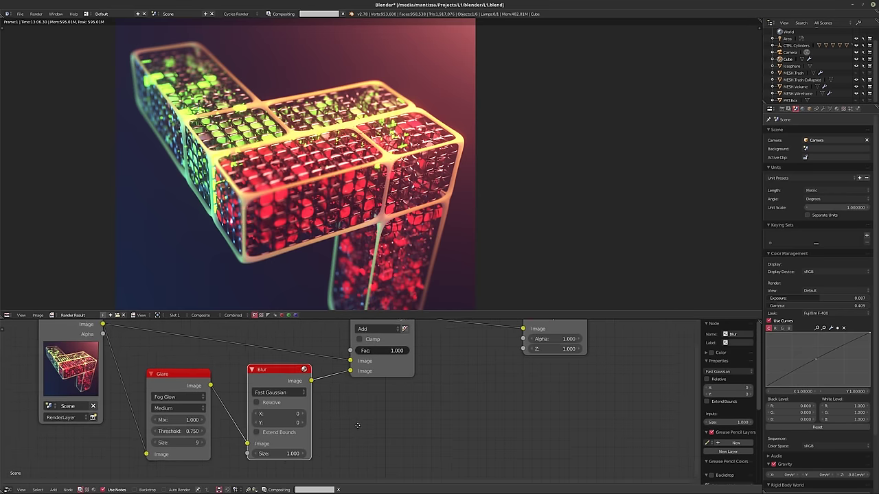
{"action": "left_click", "coordinate": [260, 412]}
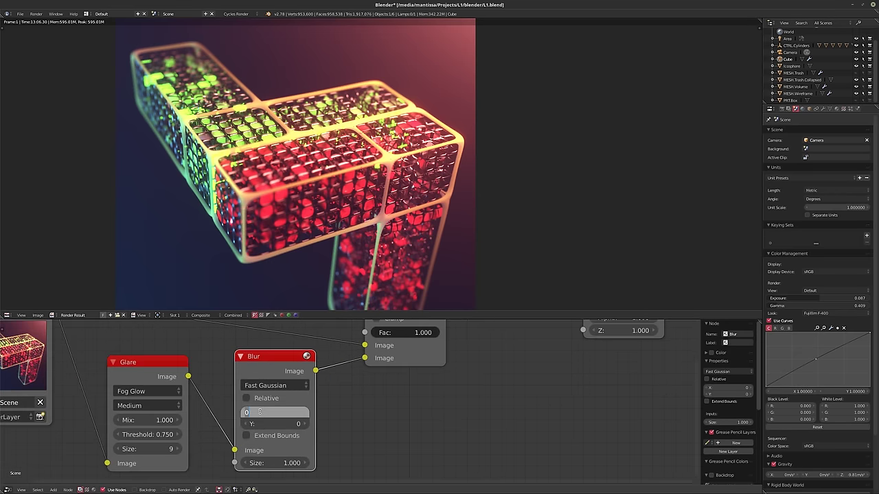
{"action": "type", "text": "15"}
{"action": "key", "text": "Tab"}
{"action": "type", "text": "15"}
{"action": "key", "text": "Return"}
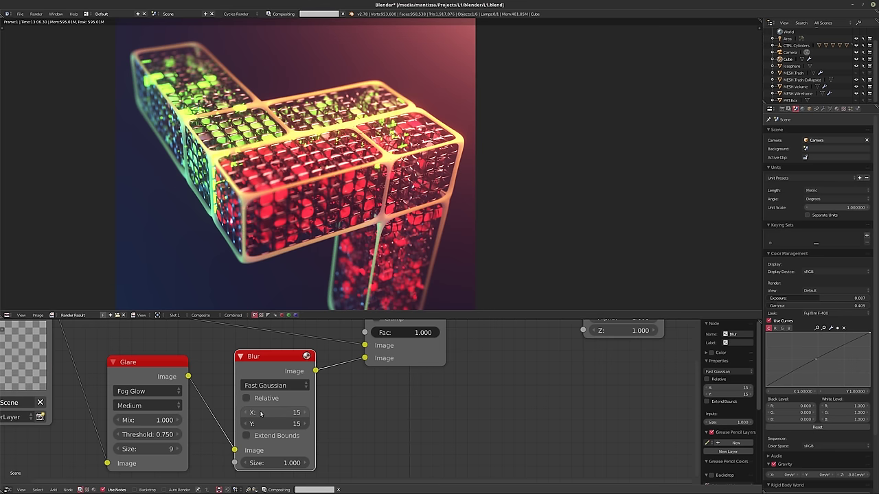
- Preview the Blur output in a Viewer node, then delete it and wire Blur into Composite
{"action": "left_click", "coordinate": [290, 373], "text": "ctrl+shift"}
{"action": "left_click_drag", "start_coordinate": [415, 346], "coordinate": [422, 394]}
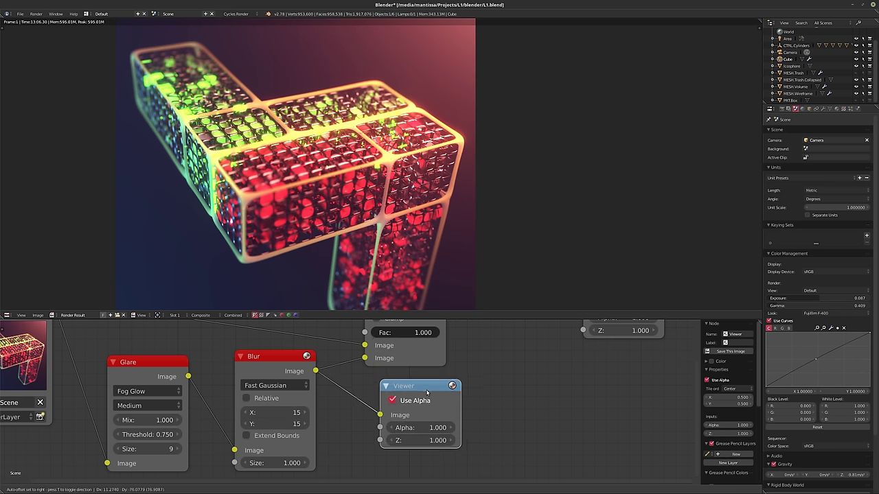
{"action": "middle_click_drag", "start_coordinate": [289, 374], "coordinate": [250, 397]}
{"action": "scroll", "coordinate": [380, 437], "scroll_direction": "down", "scroll_amount": 1}
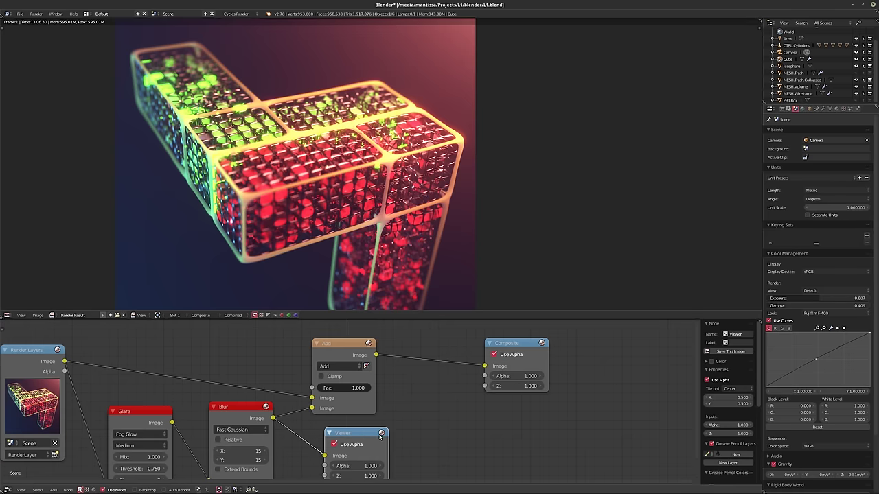
{"action": "key", "text": "x"}
{"action": "left_click_drag", "start_coordinate": [273, 418], "coordinate": [484, 370]}
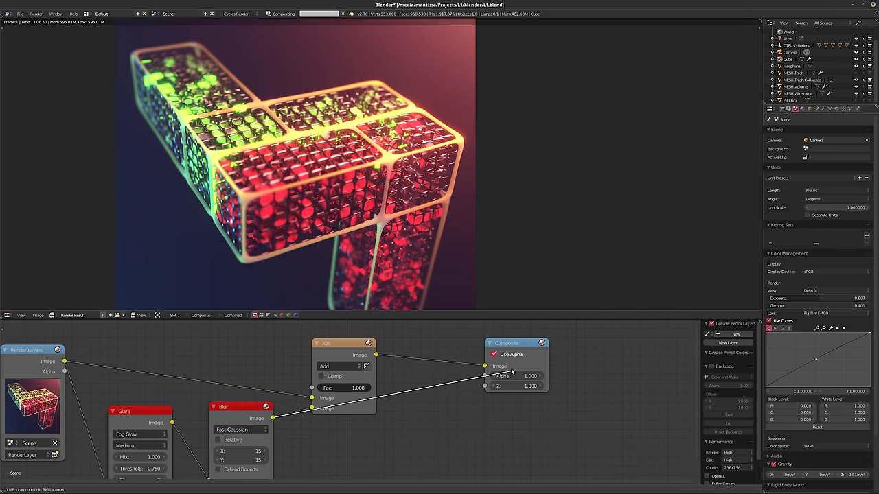
- Change the blur X and Y size to 25
{"action": "middle_click_drag", "start_coordinate": [444, 409], "coordinate": [469, 402]}
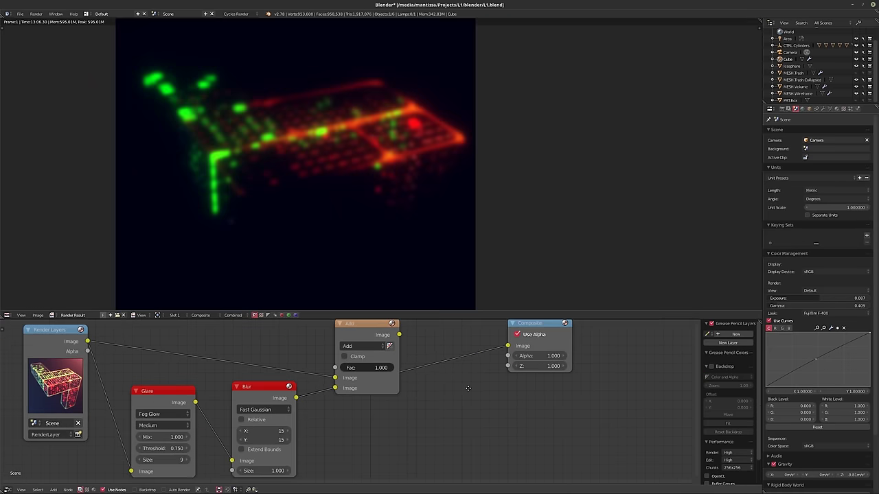
{"action": "scroll", "coordinate": [384, 395], "scroll_direction": "up", "scroll_amount": 1}
{"action": "scroll", "coordinate": [276, 428], "scroll_direction": "up", "scroll_amount": 1}
{"action": "left_click", "coordinate": [276, 428]}
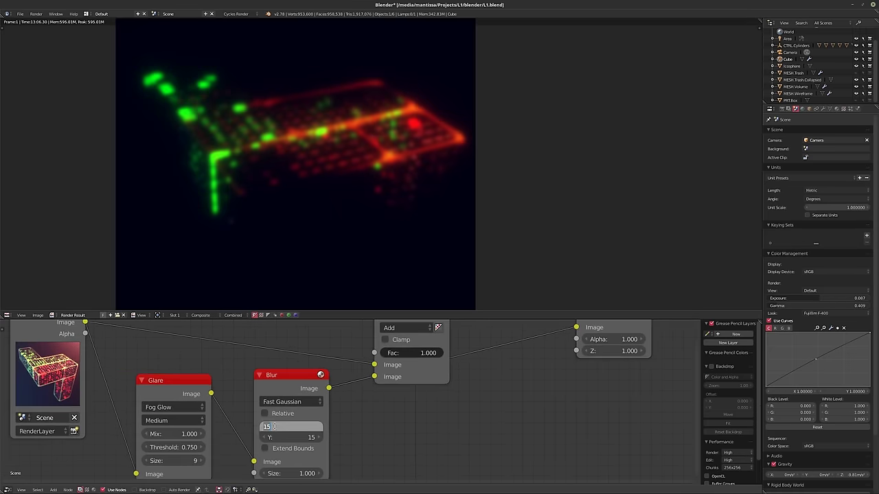
{"action": "type", "text": "25"}
{"action": "key", "text": "Return"}
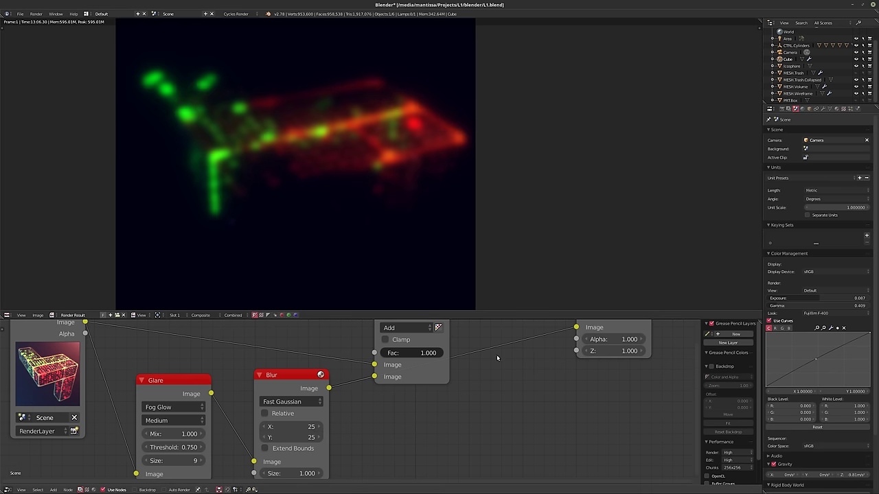
- Preview the Add node's output, remove the Viewer, and shift the Glare and Blur nodes left
{"action": "mouse_move", "coordinate": [497, 354]}
{"action": "middle_mouse_down"}
{"action": "mouse_move", "coordinate": [438, 393]}
{"action": "mouse_move", "coordinate": [454, 398]}
{"action": "middle_mouse_up"}
{"action": "left_click", "coordinate": [358, 363], "text": "ctrl+shift"}
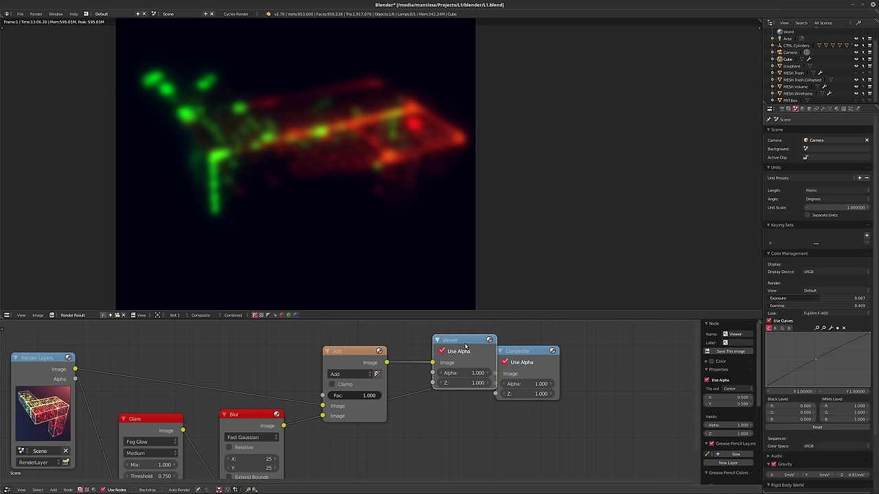
{"action": "key", "text": "x"}
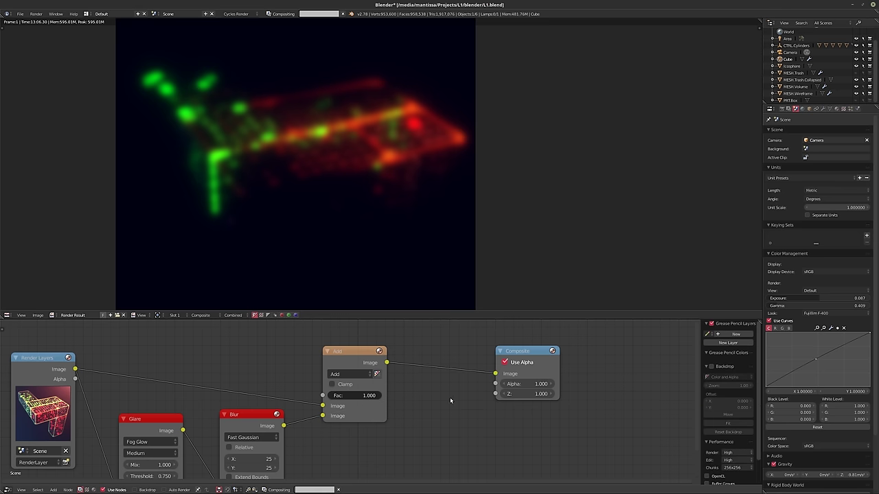
{"action": "scroll", "coordinate": [449, 397], "scroll_direction": "up", "scroll_amount": 3, "text": "ctrl"}
{"action": "scroll", "coordinate": [447, 395], "scroll_direction": "down", "scroll_amount": 1}
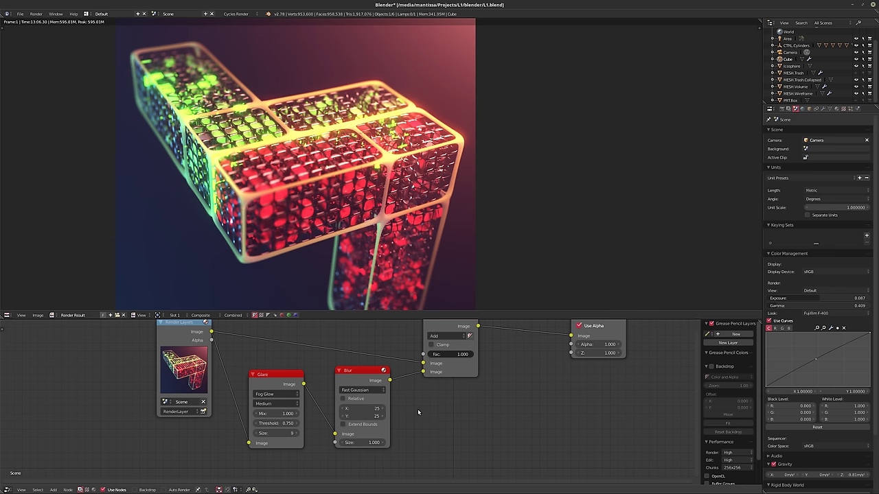
{"action": "scroll", "coordinate": [417, 409], "scroll_direction": "down", "scroll_amount": 1, "text": "ctrl"}
{"action": "scroll", "coordinate": [418, 409], "scroll_direction": "up", "scroll_amount": 2}
{"action": "left_click_drag", "start_coordinate": [239, 369], "coordinate": [164, 379]}
{"action": "left_click_drag", "start_coordinate": [333, 384], "coordinate": [271, 389]}
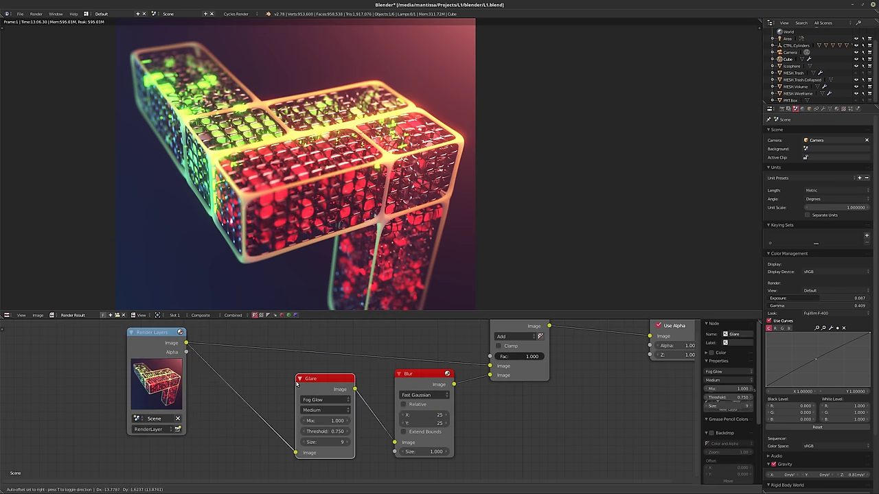
- Insert a Bright/Contrast node after the blur with Bright set to 1
{"action": "left_click_drag", "start_coordinate": [453, 390], "coordinate": [399, 395]}
{"action": "key", "text": "shift+a"}
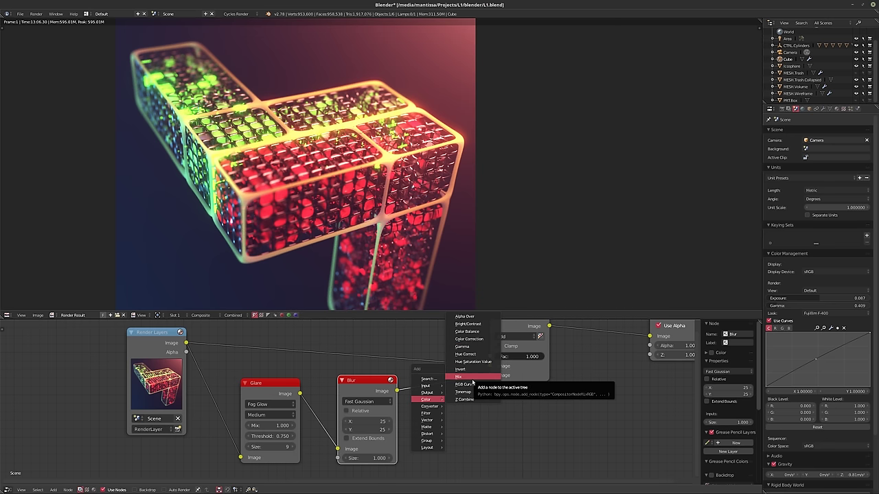
{"action": "left_click", "coordinate": [468, 323]}
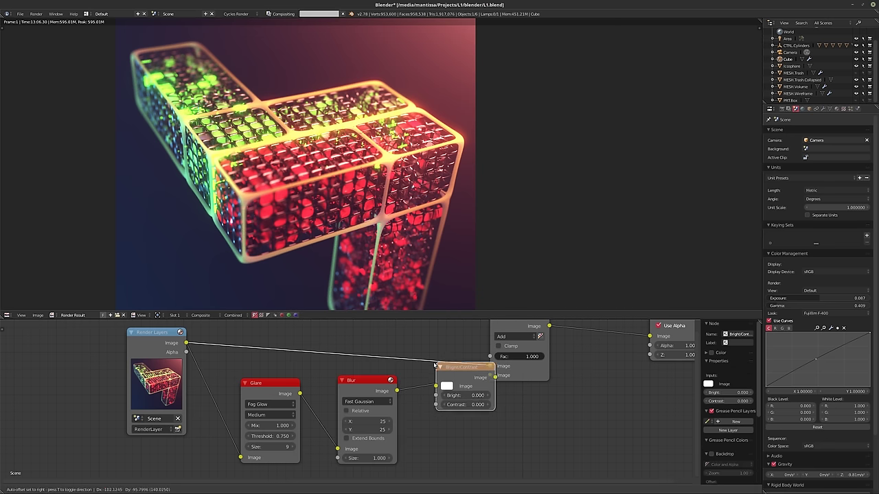
{"action": "left_click", "coordinate": [430, 375]}
{"action": "double_click", "coordinate": [455, 405]}
{"action": "type", "text": "1"}
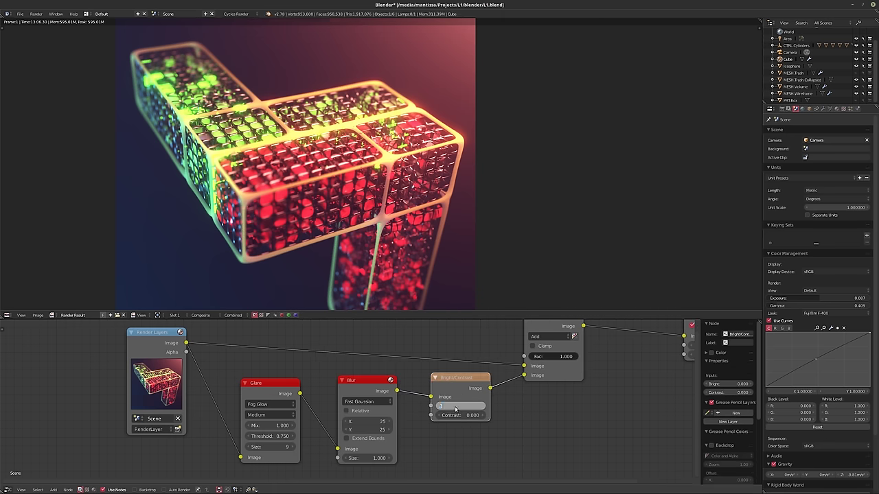
{"action": "key", "text": "Return"}
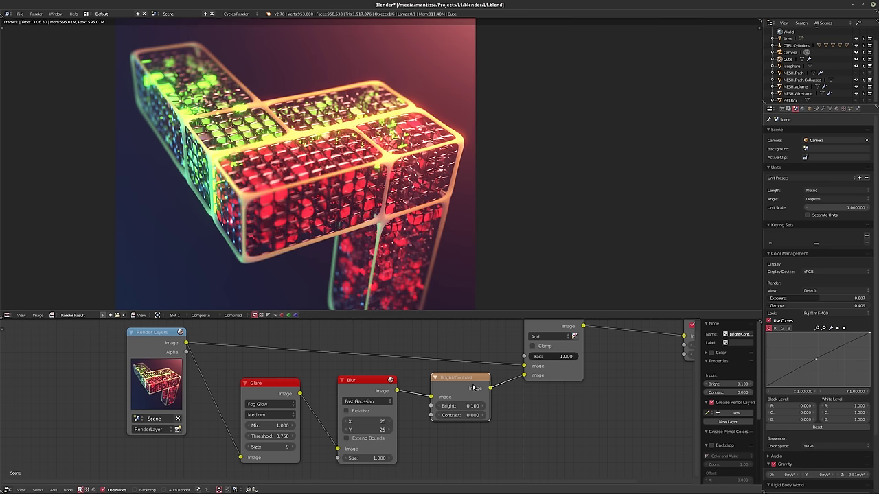
- Compare with the Bright/Contrast node muted, delete it, and reconnect Blur to the Mix's second image
{"action": "key", "text": "m"}
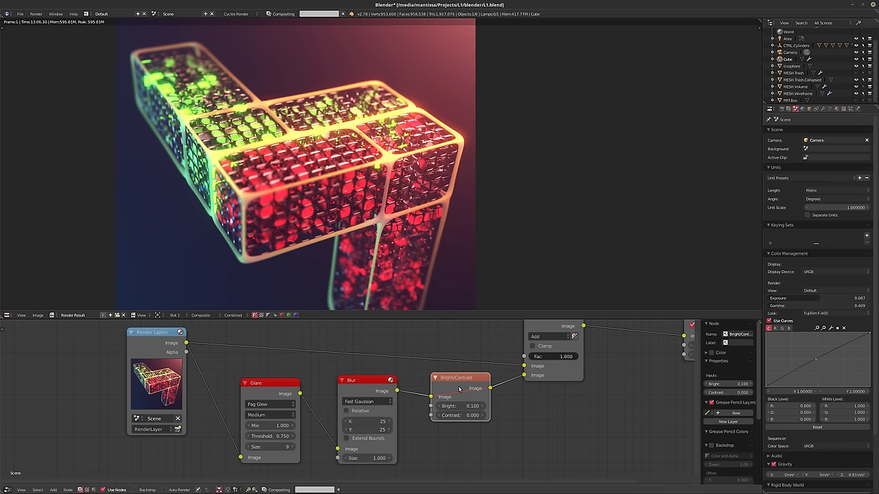
{"action": "key", "text": "m"}
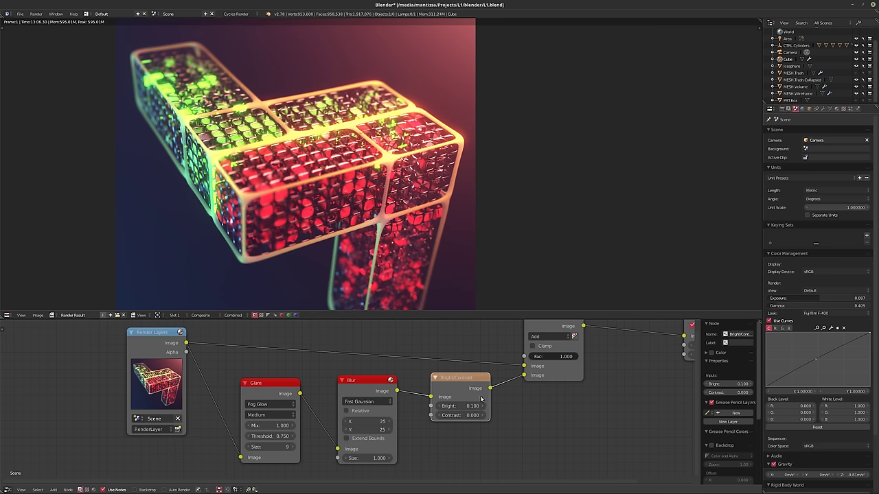
{"action": "key", "text": "x"}
{"action": "left_click_drag", "start_coordinate": [397, 391], "coordinate": [524, 375]}
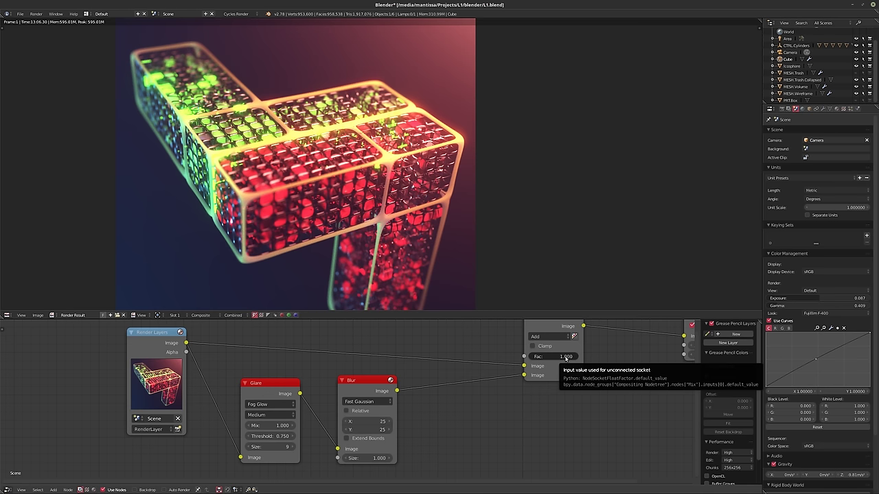
- Test the mix factor at around half, return it to 1.000, and try a blur size of 50
{"action": "mouse_move", "coordinate": [557, 357]}
{"action": "left_mouse_down"}
{"action": "mouse_move", "coordinate": [522, 357]}
{"action": "mouse_move", "coordinate": [560, 358]}
{"action": "left_mouse_up"}
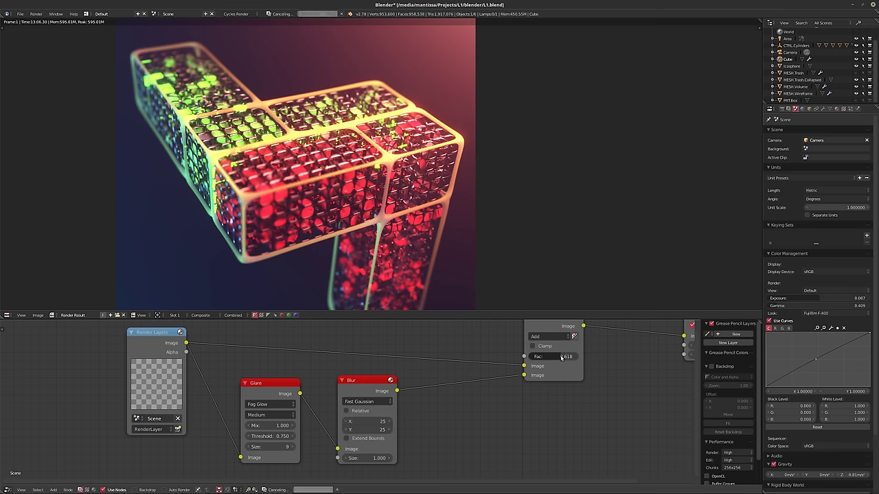
{"action": "left_click_drag", "start_coordinate": [560, 358], "coordinate": [561, 360]}
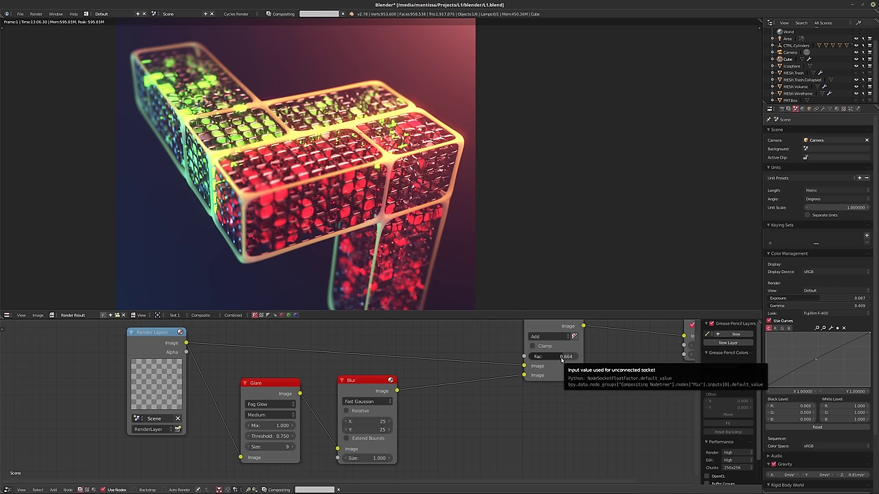
{"action": "left_click_drag", "start_coordinate": [561, 359], "coordinate": [572, 358]}
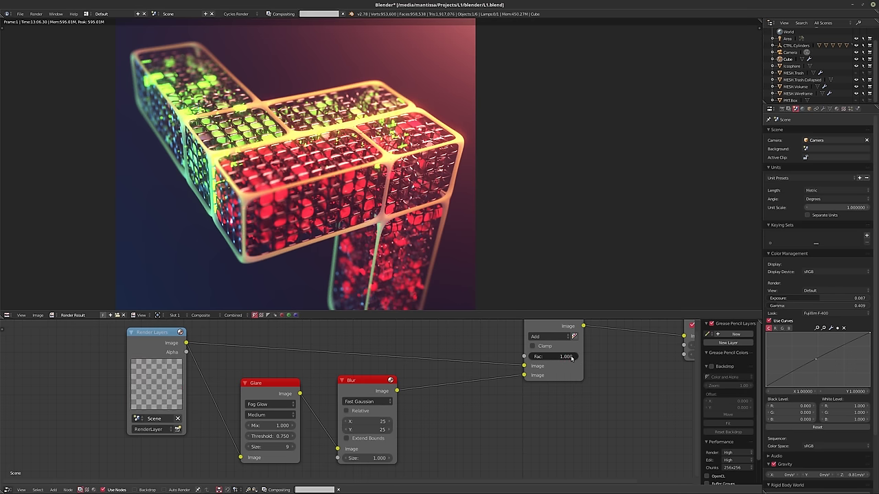
{"action": "left_click", "coordinate": [362, 420]}
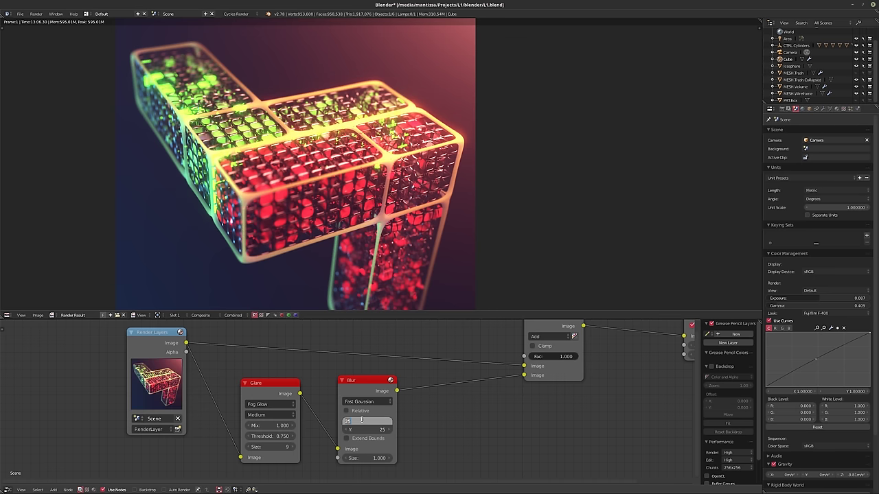
{"action": "key", "text": "Tab"}
{"action": "type", "text": "50"}
{"action": "key", "text": "Return"}
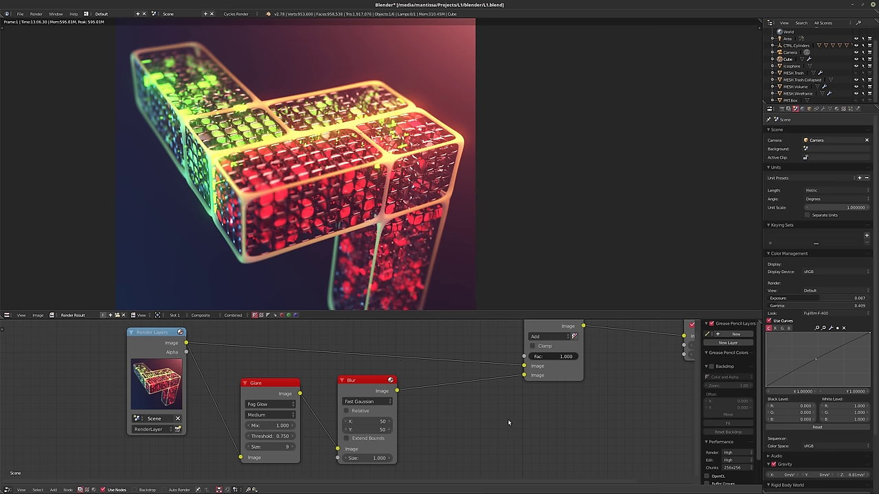
- Set the blur X and Y back to 25 and the Add mix factor to 0.5
{"action": "left_click", "coordinate": [366, 421]}
{"action": "type", "text": "25"}
{"action": "key", "text": "Tab"}
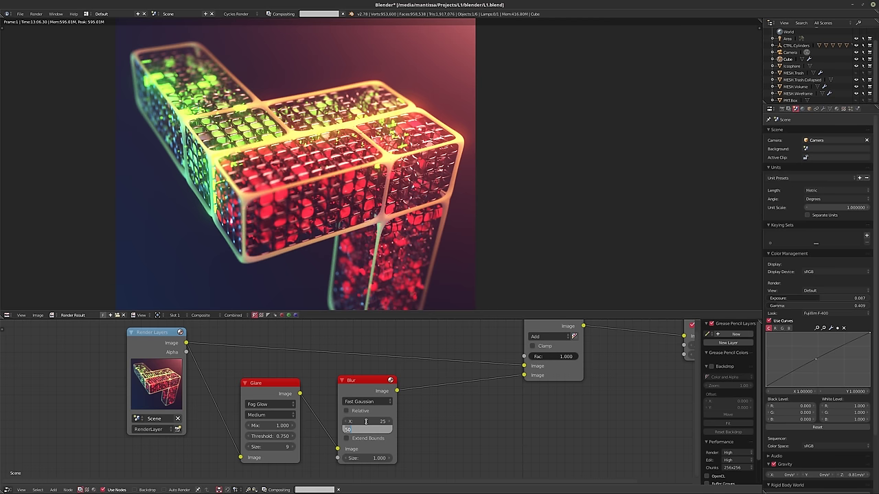
{"action": "type", "text": "25"}
{"action": "key", "text": "Return"}
{"action": "left_click", "coordinate": [550, 358]}
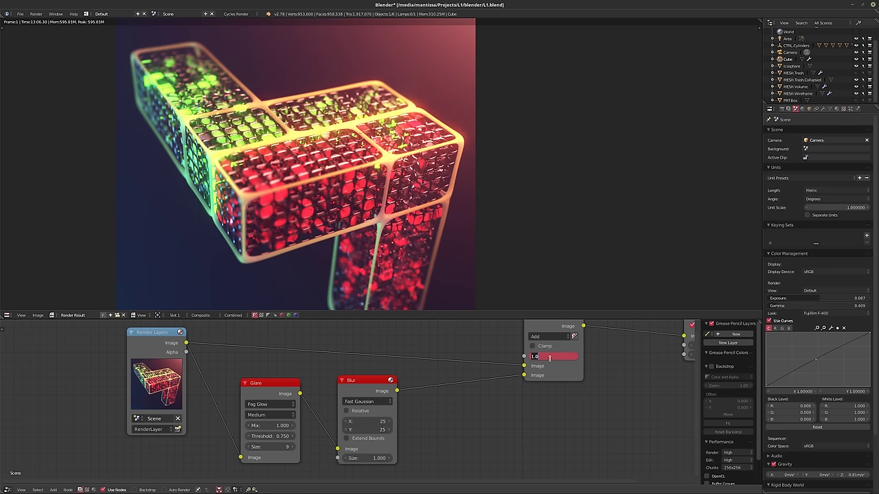
{"action": "type", "text": "0.5"}
{"action": "key", "text": "Return"}
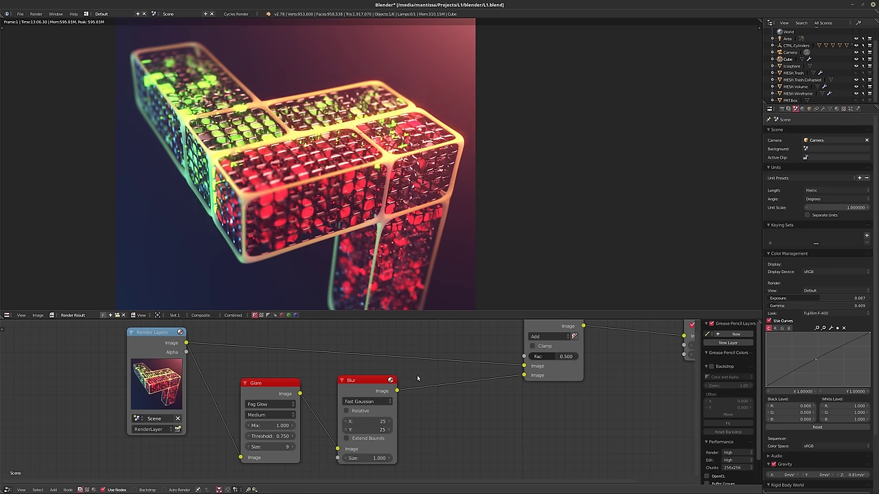
- Select the Add mix node and recentre the node tree and render image
{"action": "scroll", "coordinate": [398, 377], "scroll_direction": "down", "scroll_amount": 1}
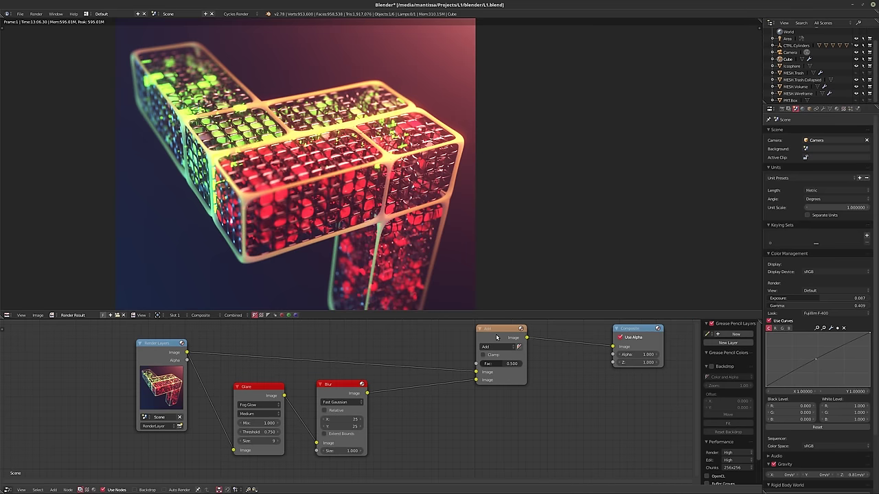
{"action": "left_click", "coordinate": [496, 337]}
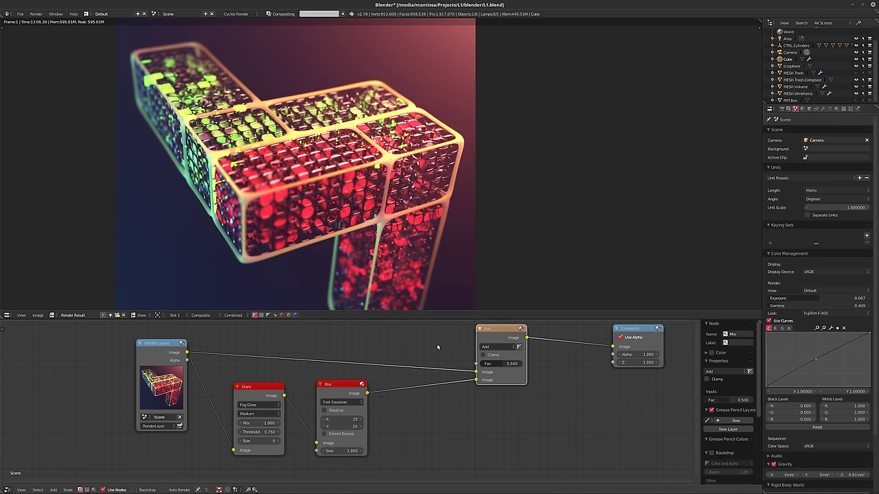
{"action": "middle_click_drag", "start_coordinate": [497, 337], "coordinate": [452, 342]}
{"action": "scroll", "coordinate": [452, 342], "scroll_direction": "up", "scroll_amount": 1}
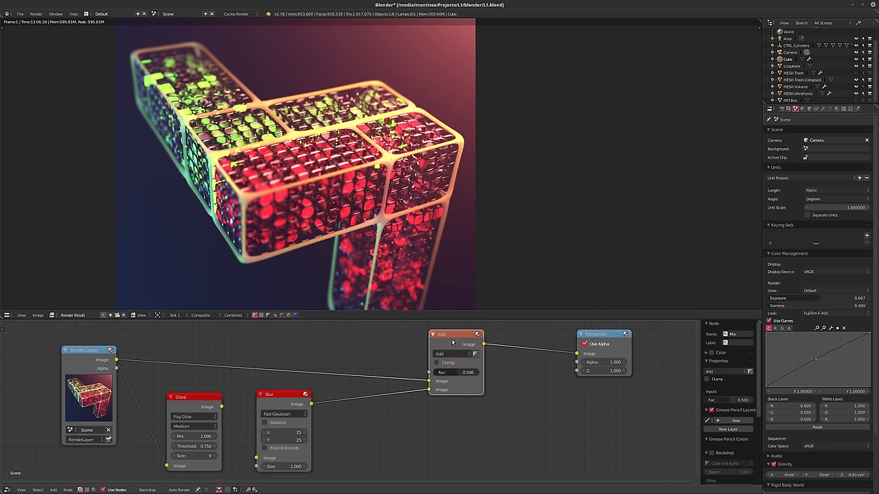
{"action": "left_click", "coordinate": [453, 342]}
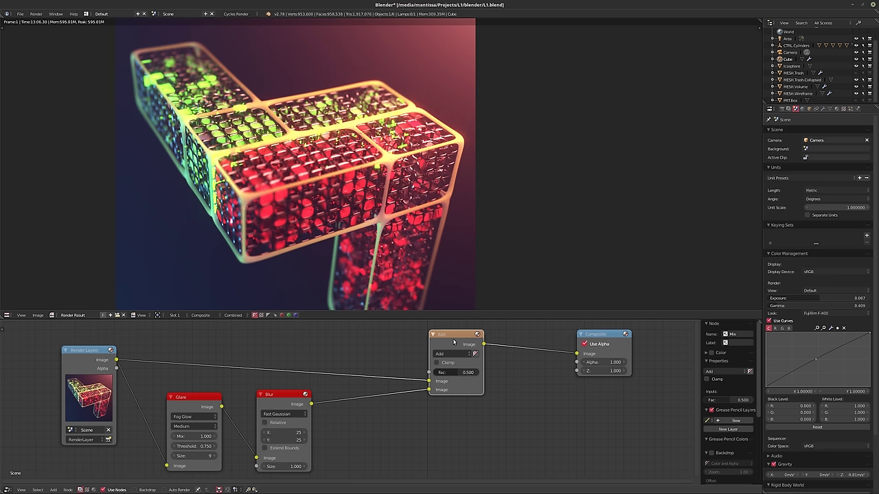
{"action": "scroll", "coordinate": [380, 378], "scroll_direction": "down", "scroll_amount": 1}
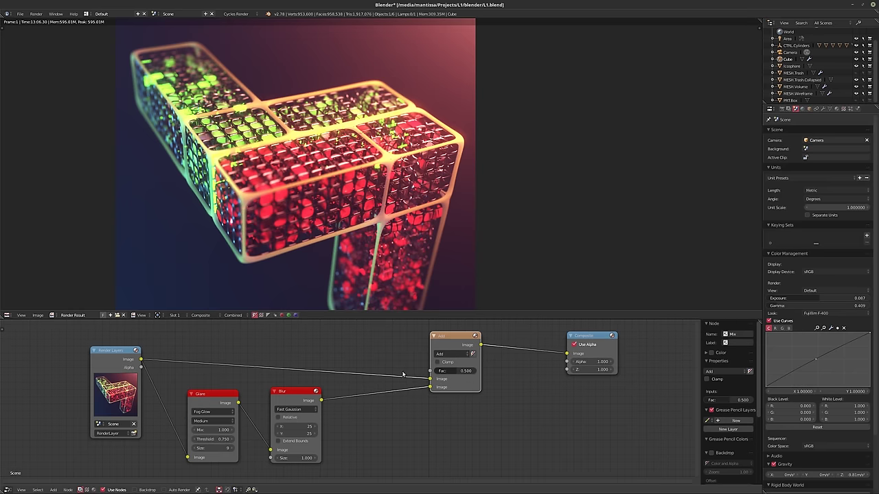
{"action": "middle_click_drag", "start_coordinate": [460, 259], "coordinate": [473, 260]}
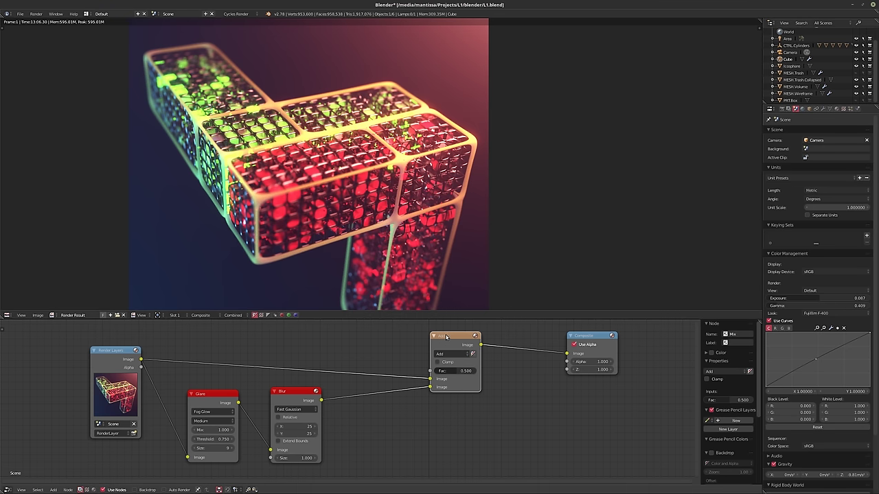
{"action": "middle_click_drag", "start_coordinate": [349, 327], "coordinate": [363, 332]}
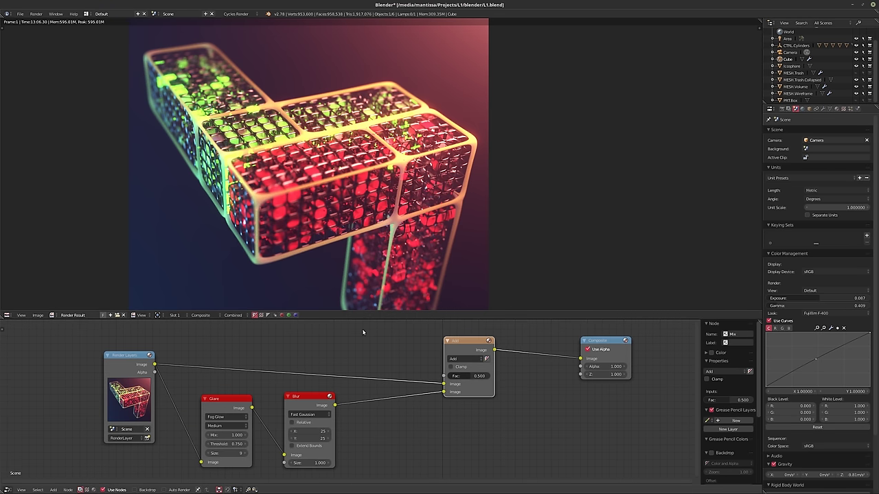
- Maximize the render view with F11, centre it with Home, and zoom in one step
{"action": "left_click", "coordinate": [9, 315]}
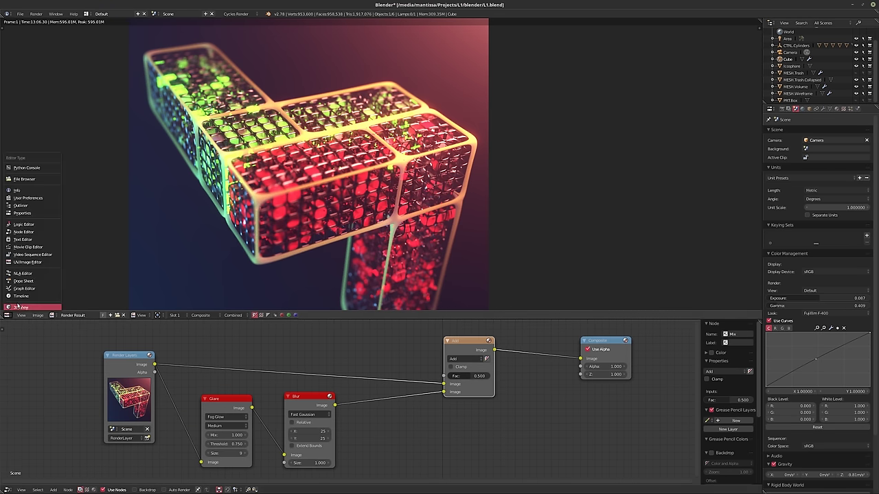
{"action": "left_click", "coordinate": [27, 304]}
{"action": "key", "text": "F11"}
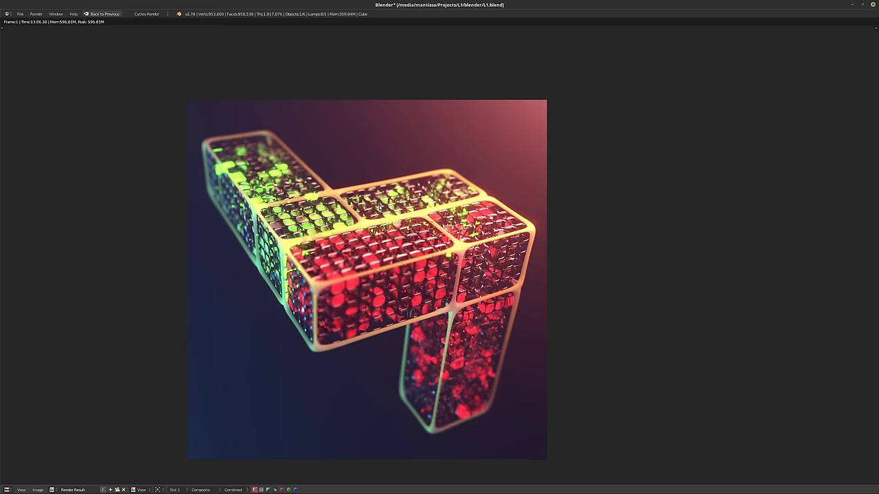
{"action": "key", "text": "Home"}
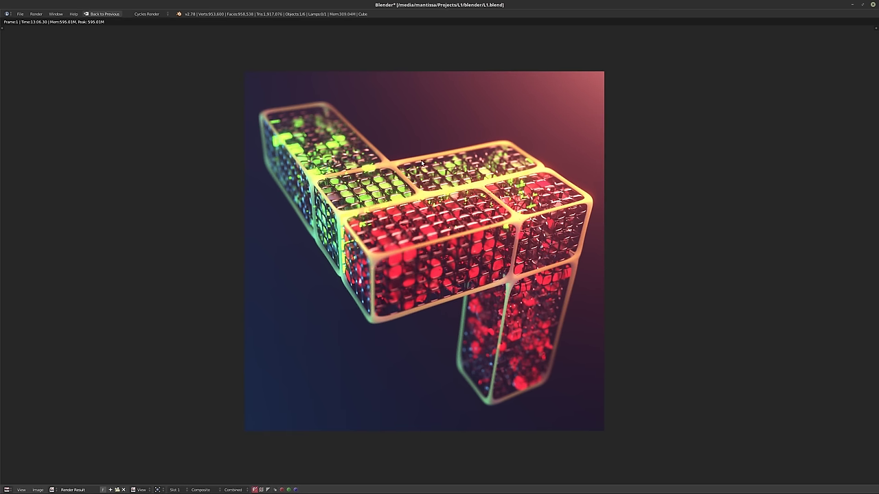
{"action": "scroll", "coordinate": [389, 202], "scroll_direction": "up", "scroll_amount": 1}
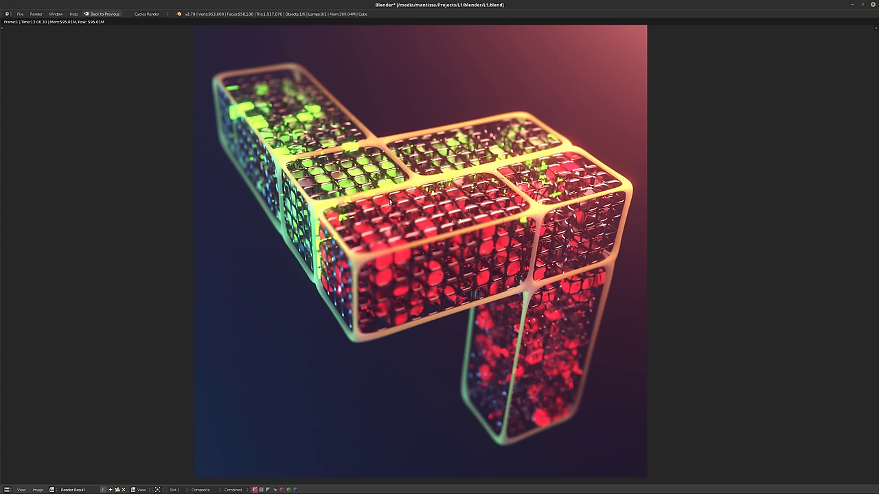